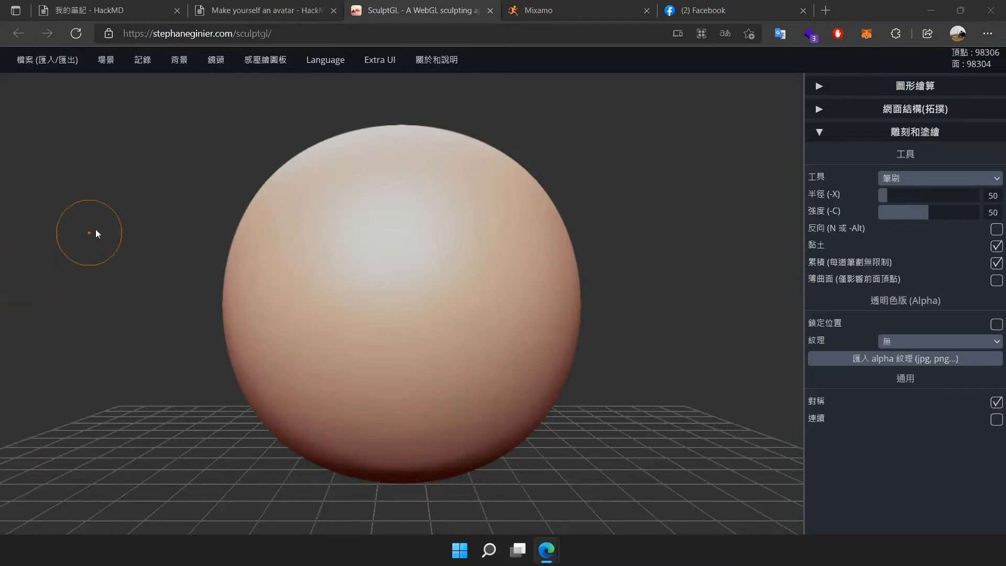
scroll(95, 229, down, 3)
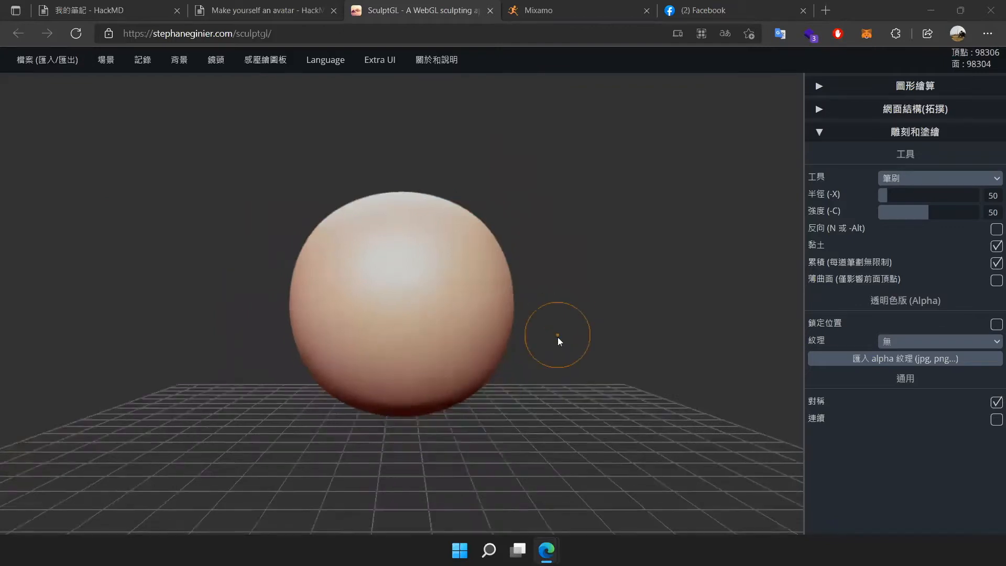
scroll(553, 328, up, 2)
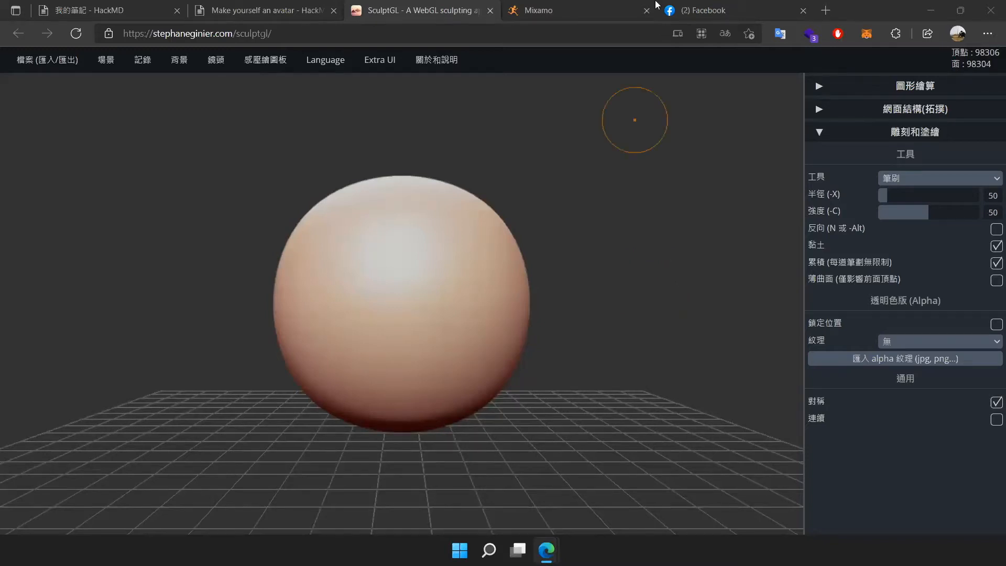
scroll(584, 193, down, 2)
scroll(580, 194, up, 1)
middle_drag(665, 253, 662, 279)
mouse_move(662, 279)
mouse_down()
mouse_move(601, 327)
mouse_move(595, 306)
mouse_up()
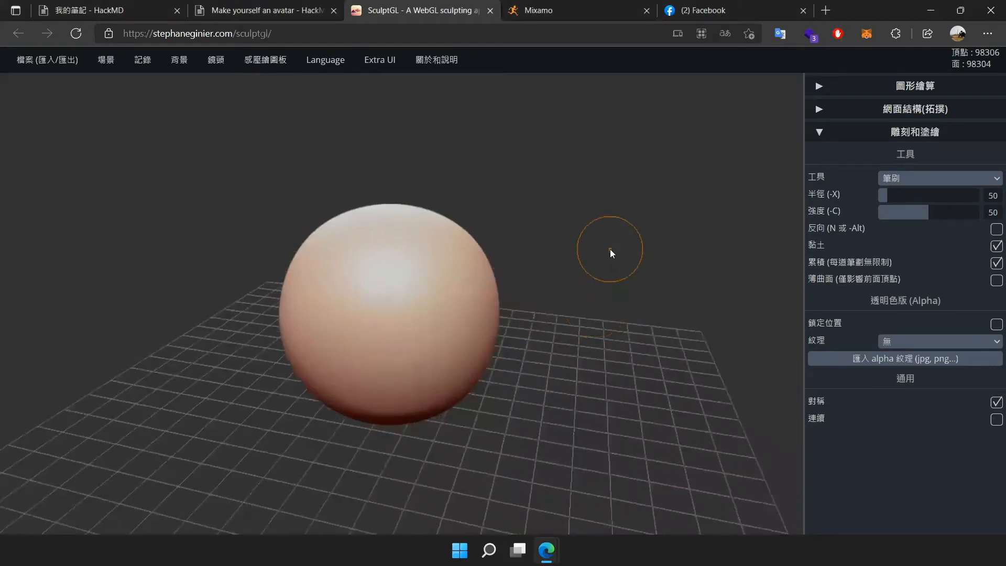
drag(599, 265, 619, 254)
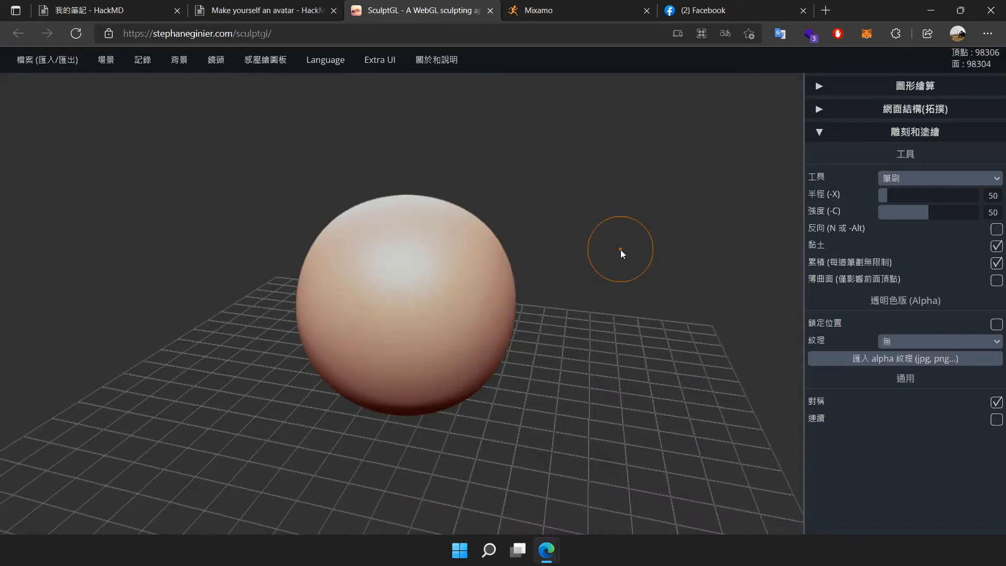
- Change the interface language from Chinese to English
click(342, 94)
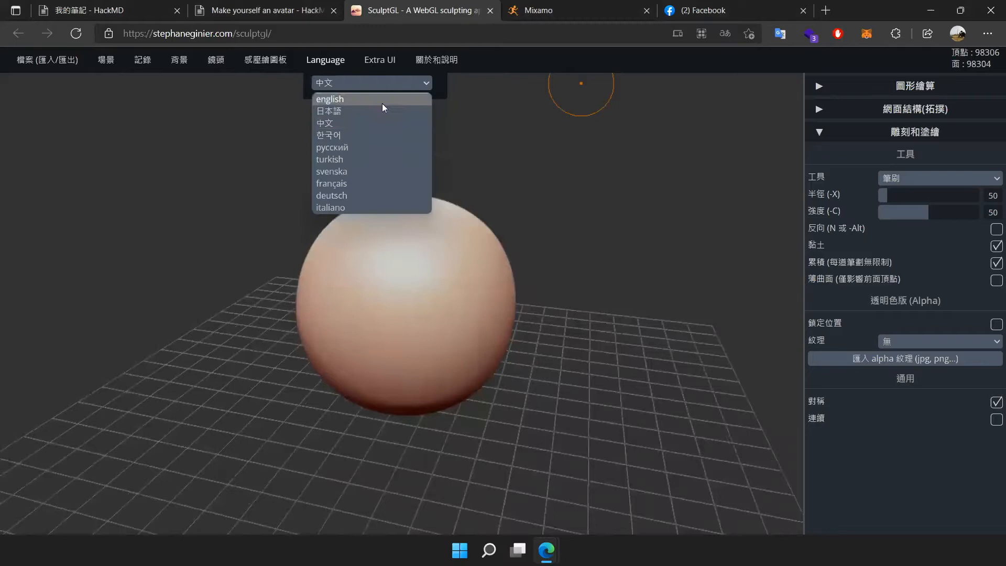
click(353, 99)
scroll(651, 193, up, 3)
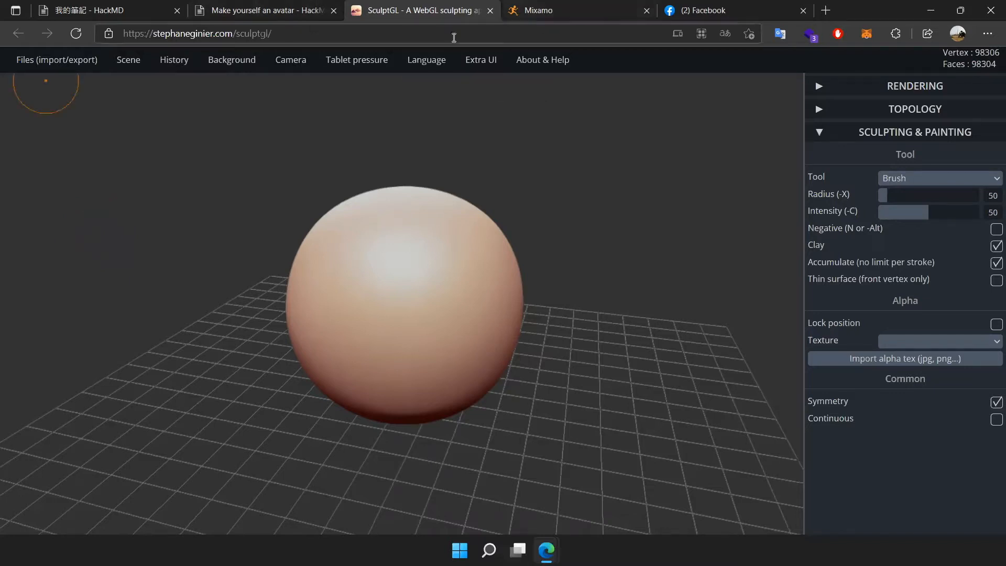
- Import the saved character model into the scene and delete the default sphere
mouse_move(57, 59)
click(74, 104)
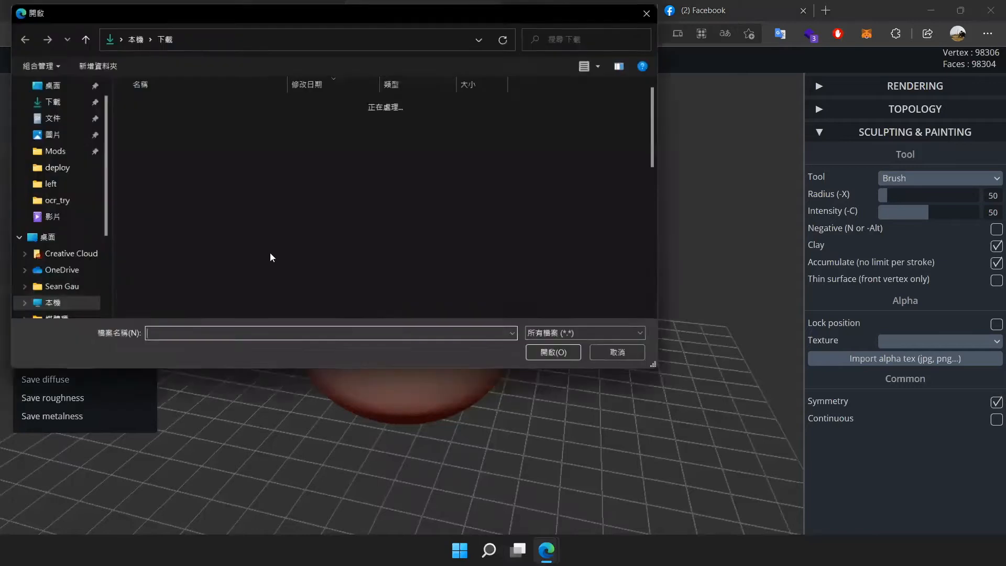
double_click(212, 123)
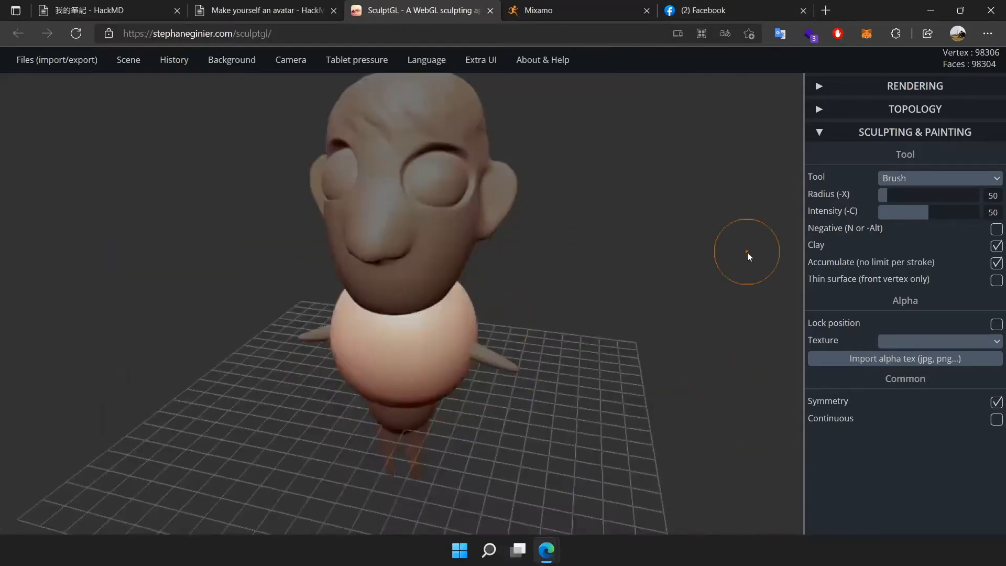
key(Delete)
drag(599, 296, 580, 318)
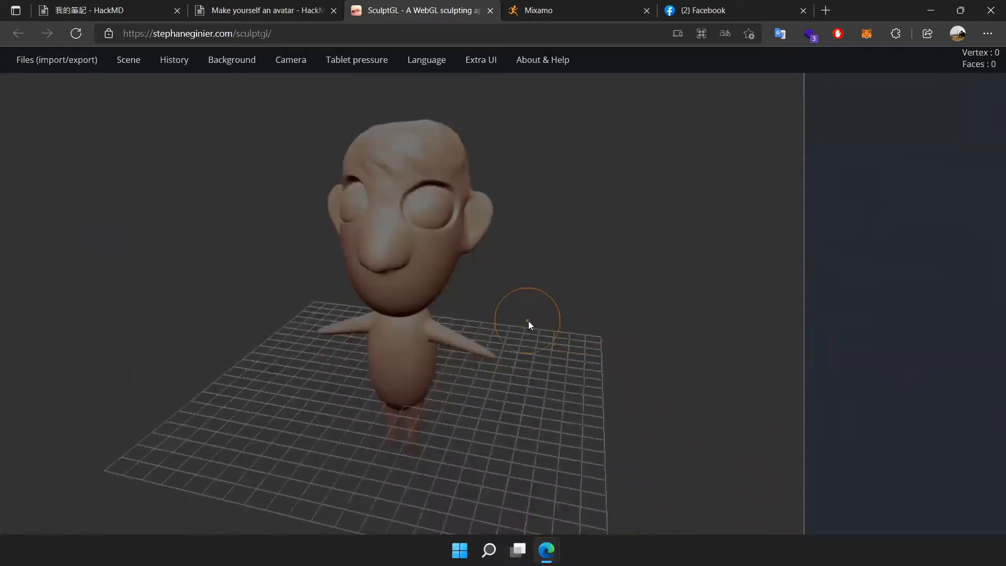
- Select the character's head with the Transform tool and examine the figure from several angles
click(422, 268)
key(e)
mouse_move(697, 351)
mouse_down()
mouse_move(439, 258)
mouse_move(696, 301)
mouse_up()
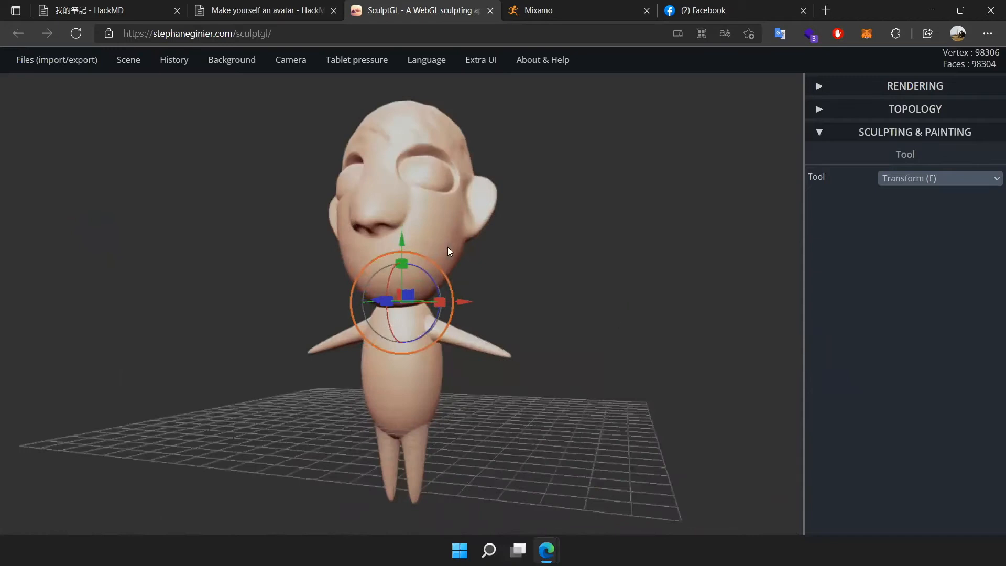
scroll(414, 220, up, 3)
scroll(428, 178, down, 3)
drag(658, 269, 477, 360)
drag(557, 219, 635, 368)
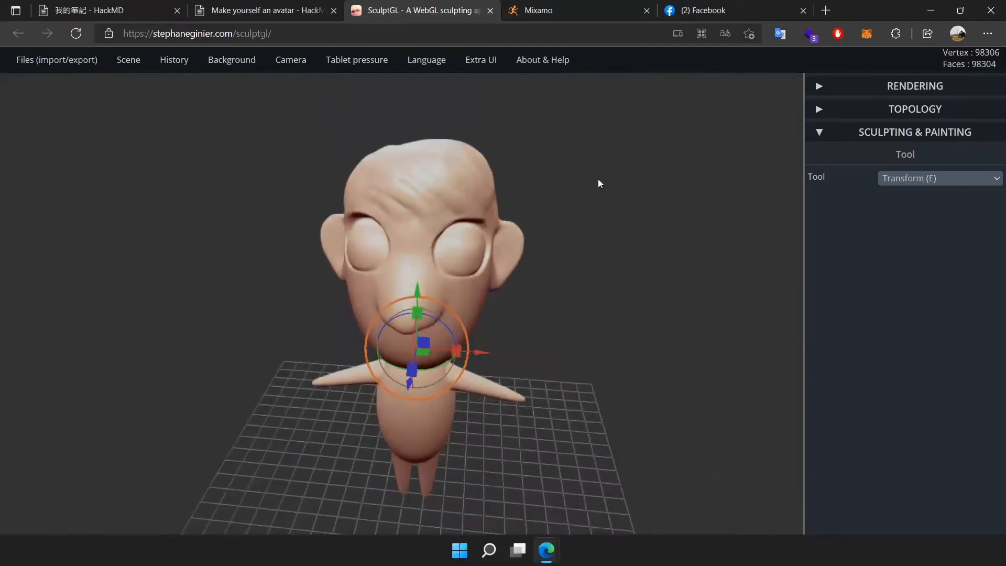
- Switch to Mixamo and reload its page to load the uploaded character
click(582, 14)
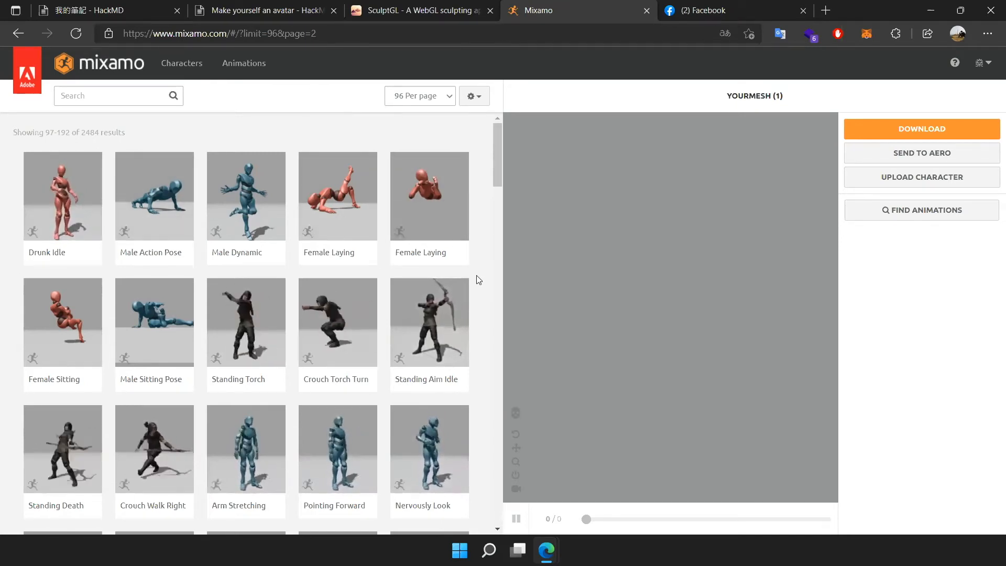
mouse_move(467, 262)
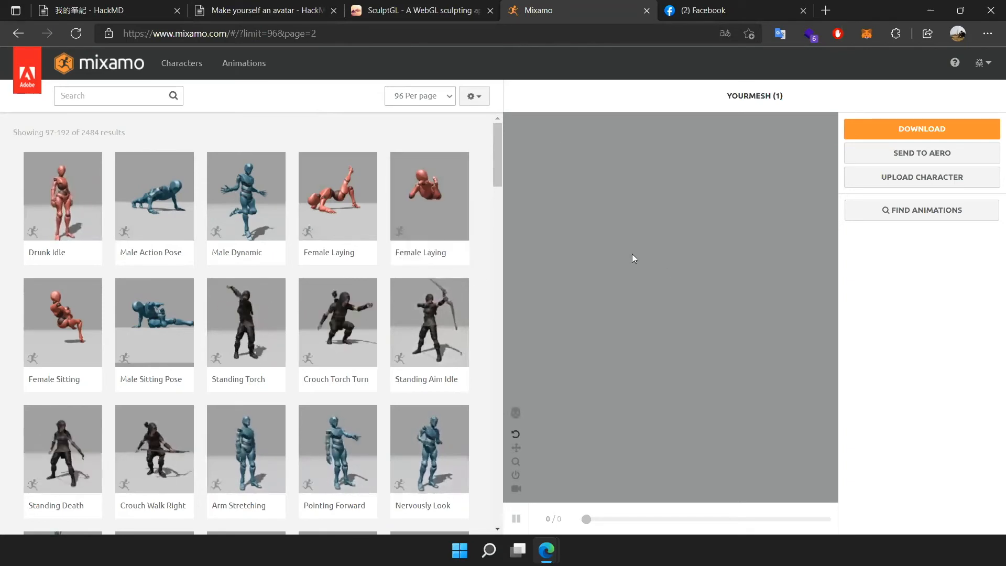
key(F5)
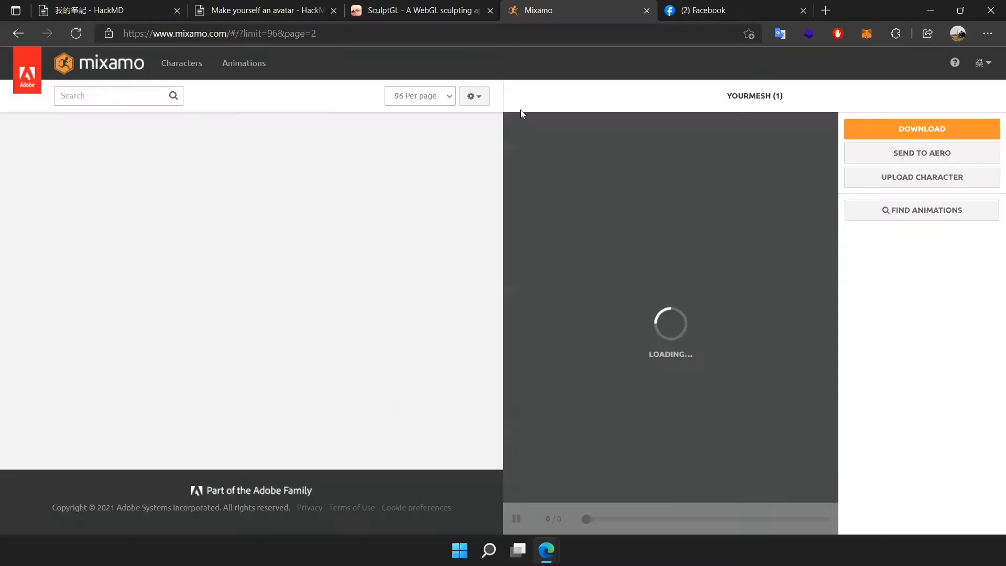
click(414, 10)
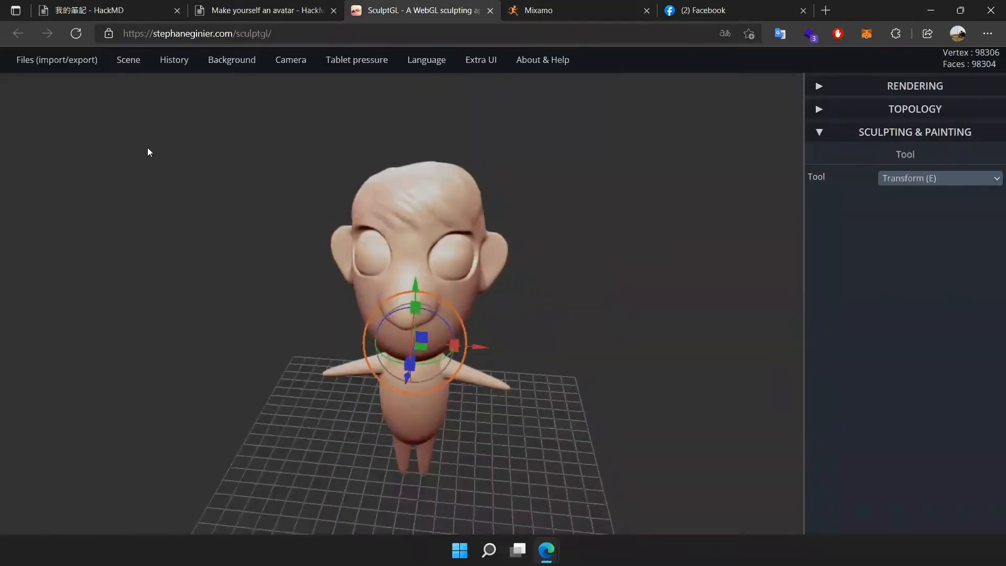
click(587, 12)
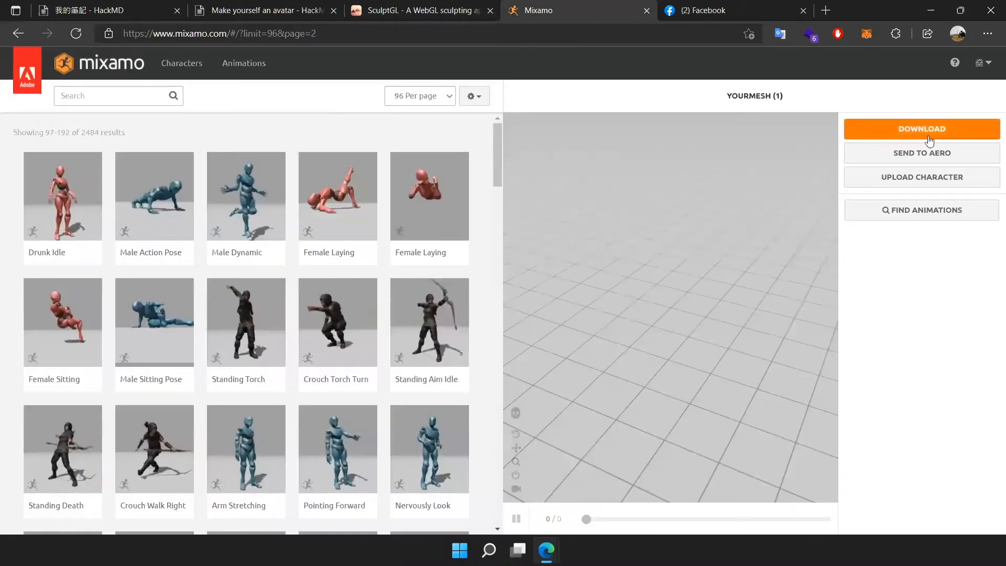
- Try the Standing Aim Idle and Jumping Down animations on the uploaded character
click(462, 195)
click(449, 324)
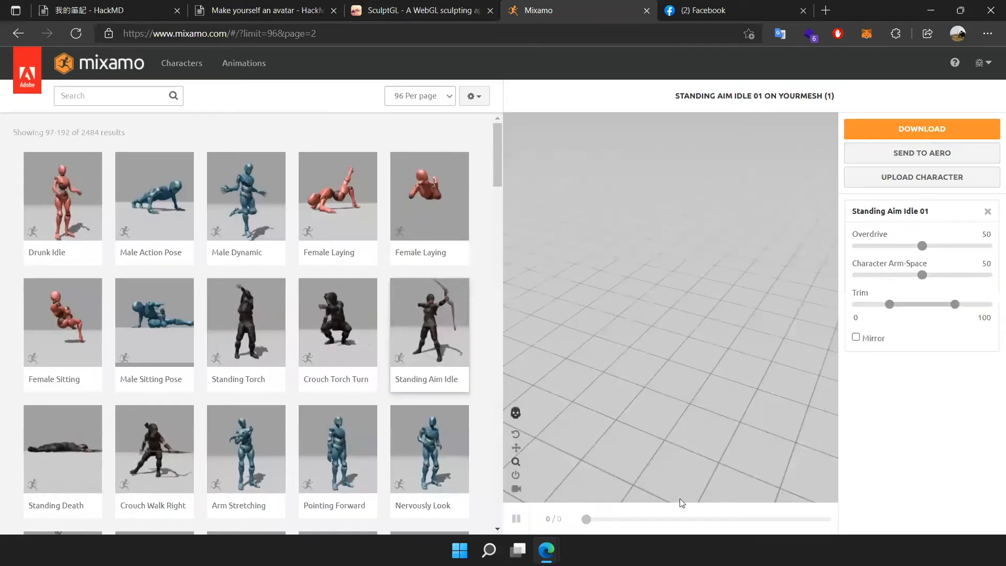
click(193, 61)
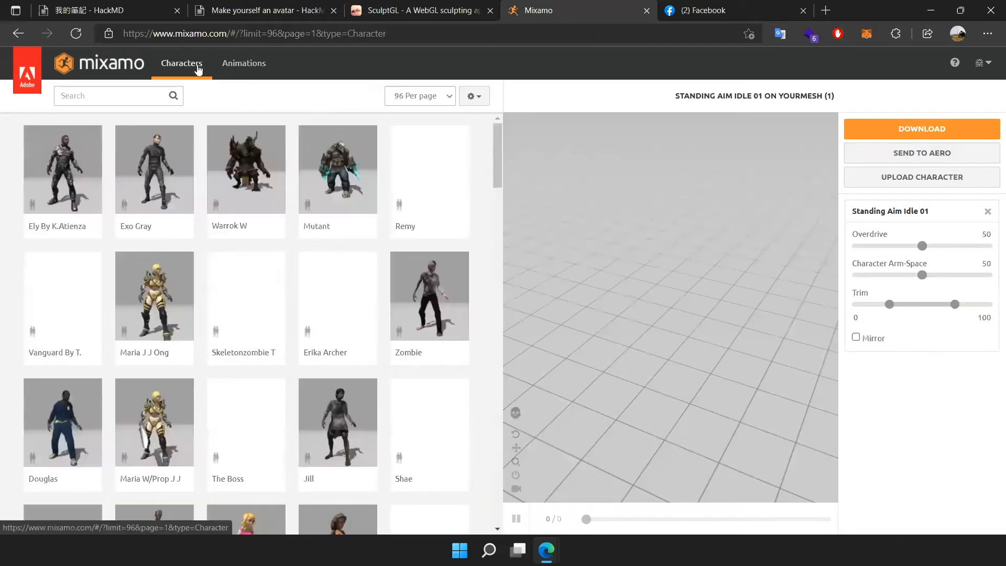
click(258, 64)
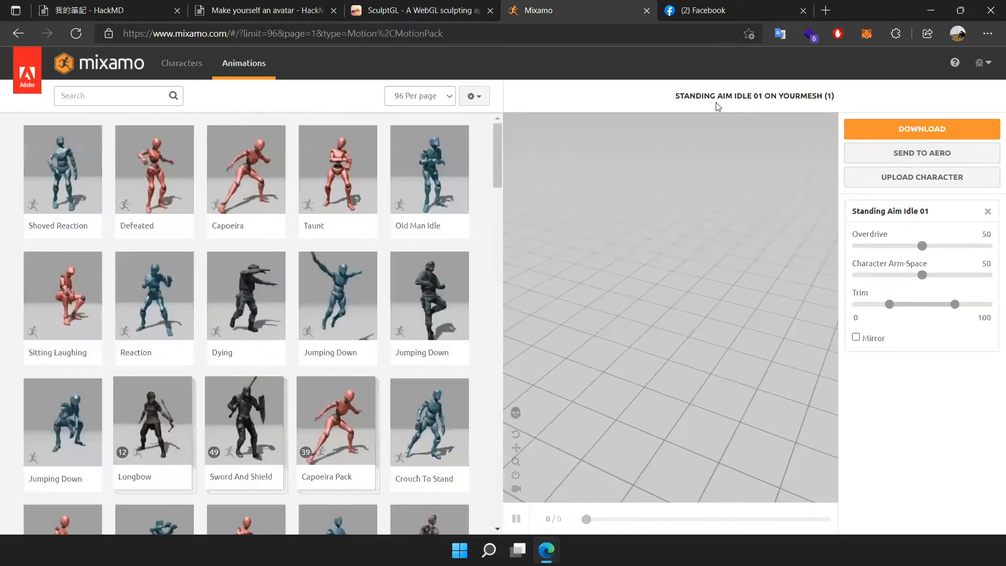
click(358, 336)
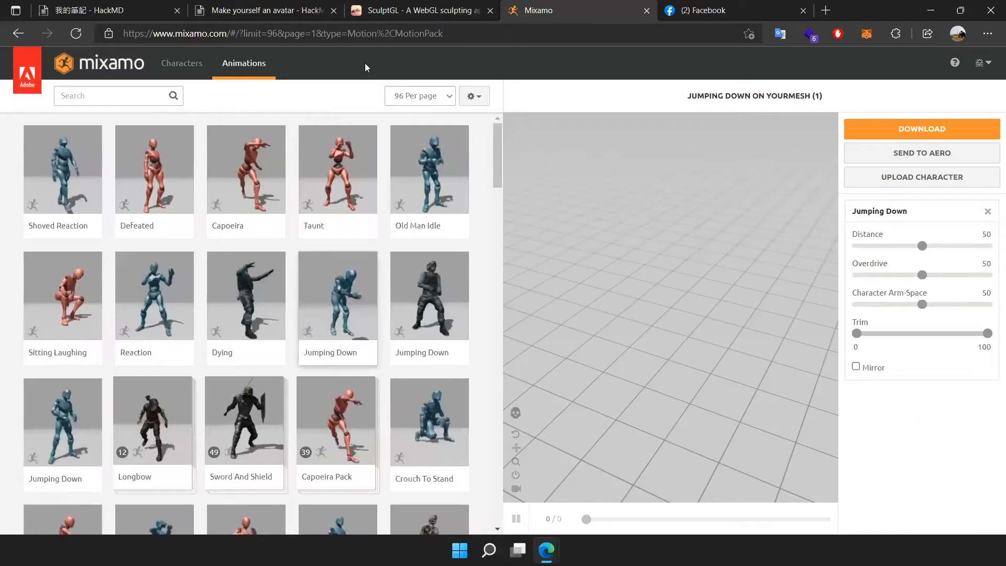
- Reload the Mixamo animations page and look over the uploaded character in the preview
click(77, 33)
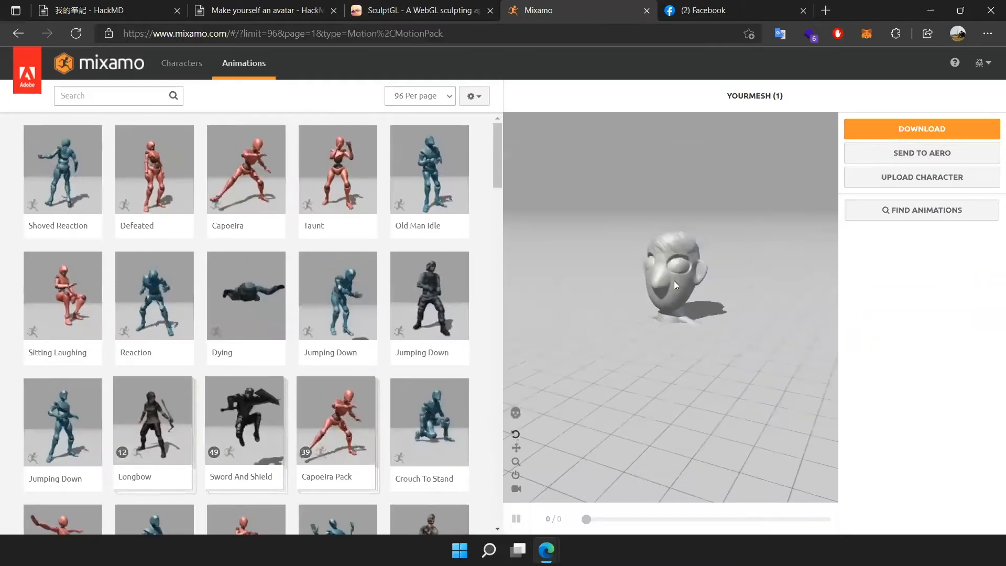
scroll(440, 303, down, 1)
scroll(440, 304, down, 2)
scroll(389, 233, up, 3)
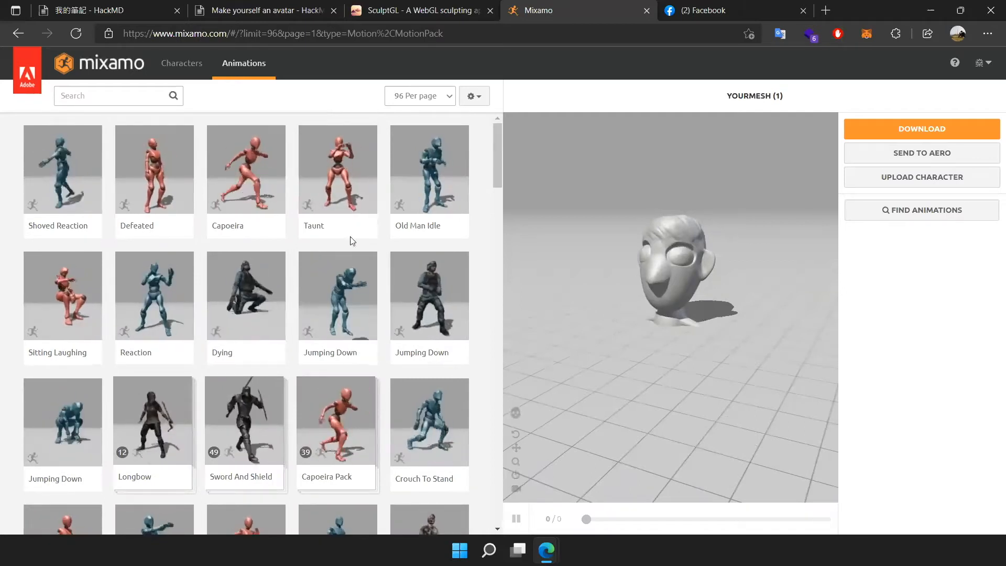
mouse_move(369, 214)
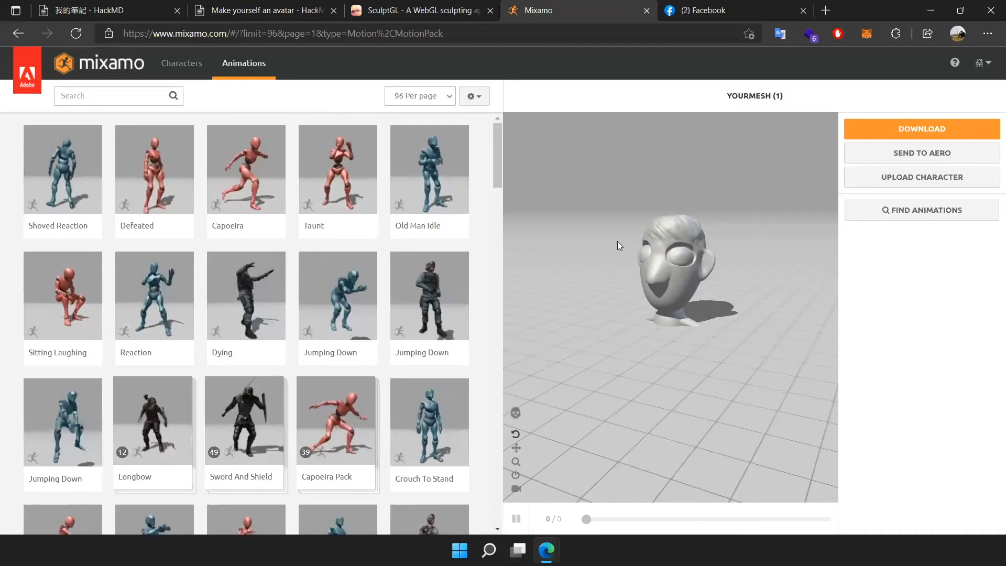
scroll(422, 245, down, 2)
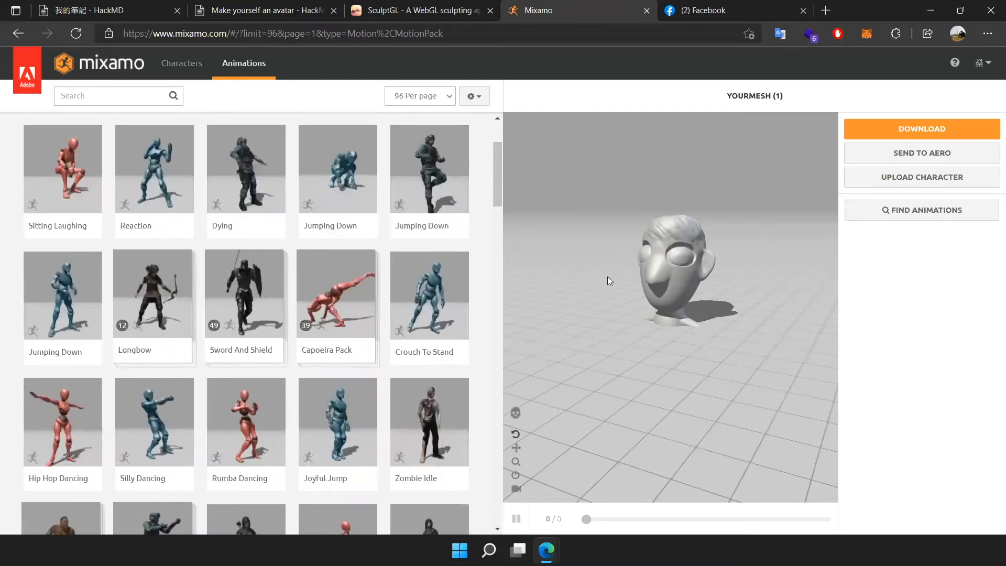
drag(713, 366, 676, 340)
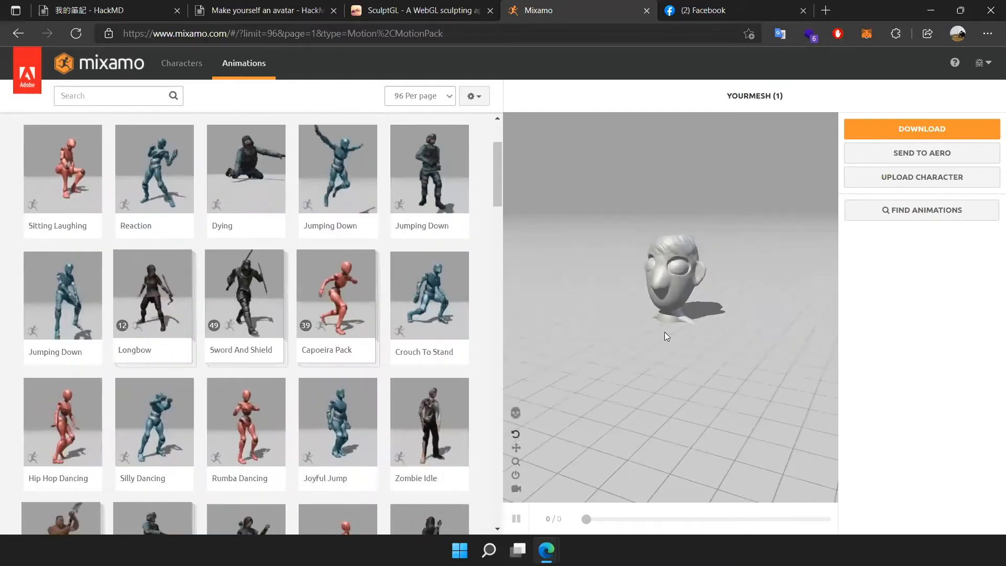
- Filter the animations by the Dance genre and preview Rumba Dancing on the character from the front
click(94, 96)
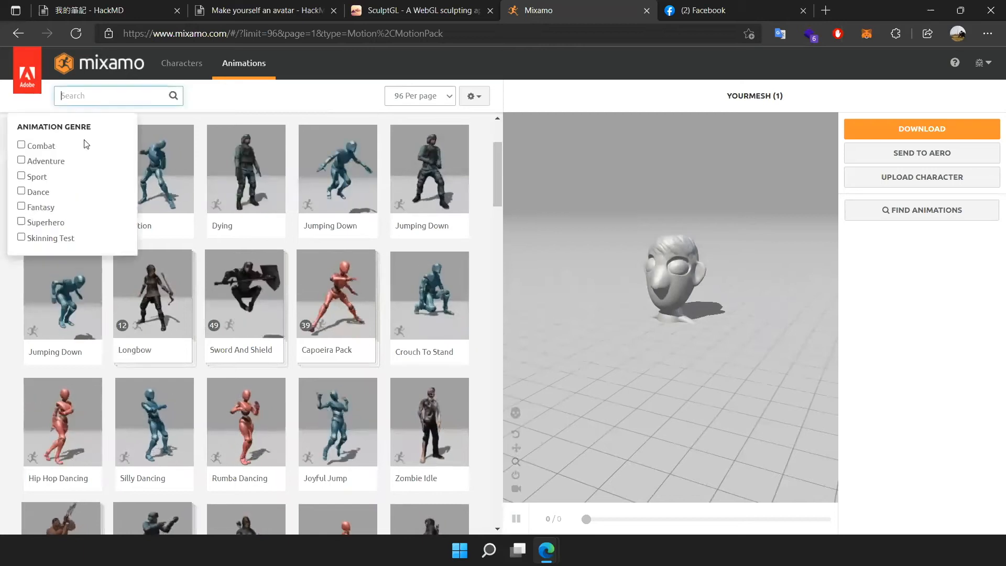
click(33, 192)
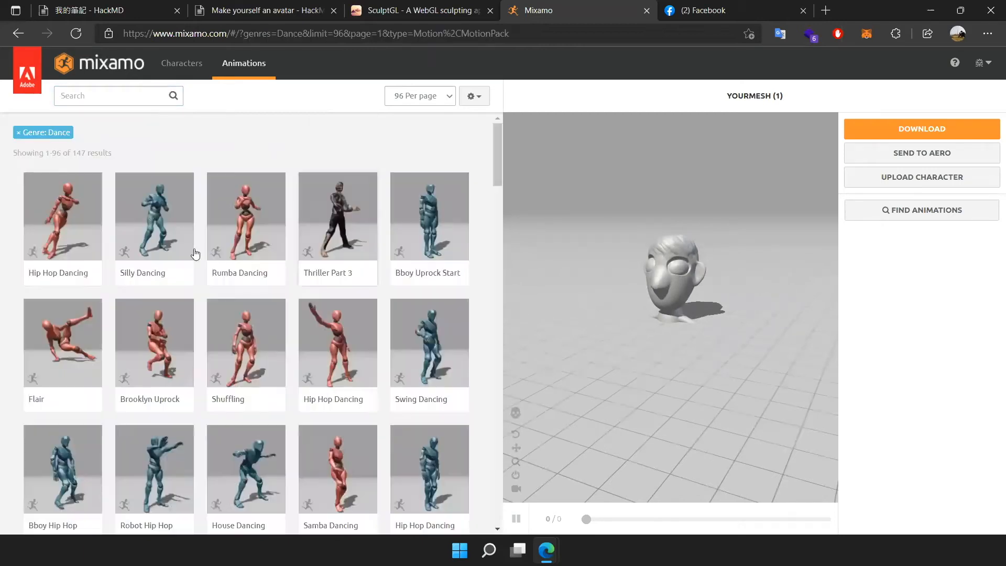
click(246, 220)
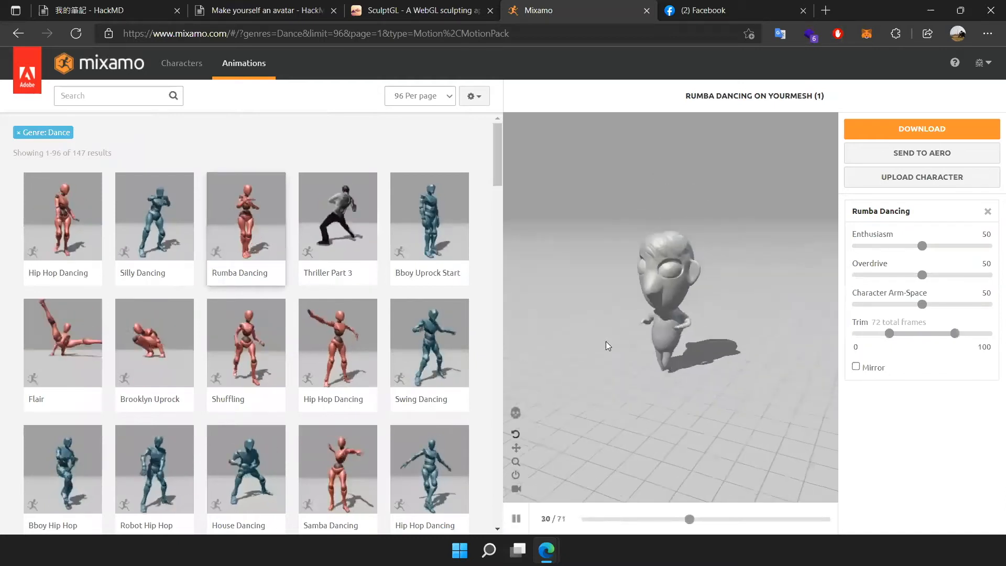
mouse_move(605, 385)
mouse_down()
mouse_move(631, 384)
mouse_move(621, 375)
mouse_up()
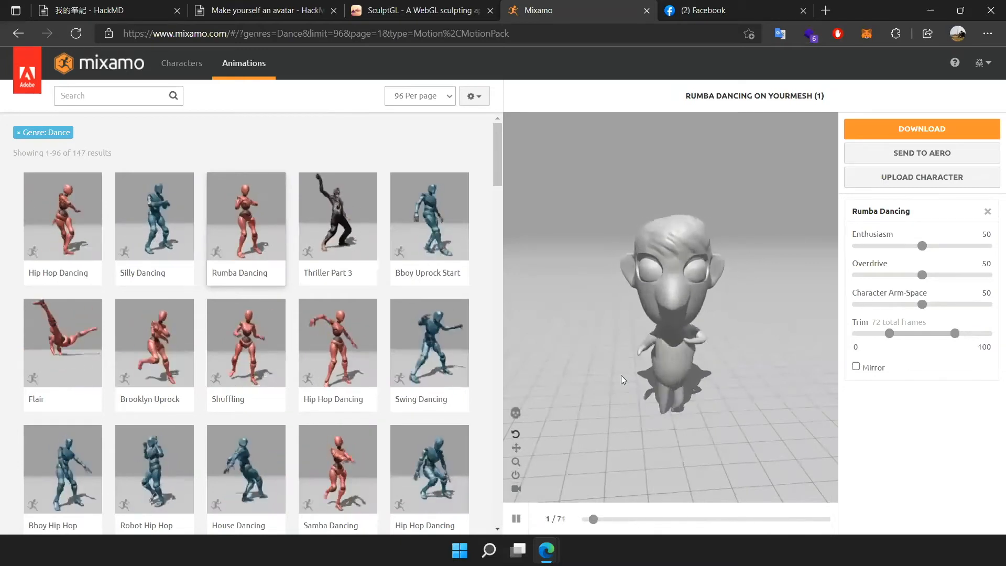
- Display the character's skeleton to examine its bones during the rumba animation, and restore the mesh display
click(515, 413)
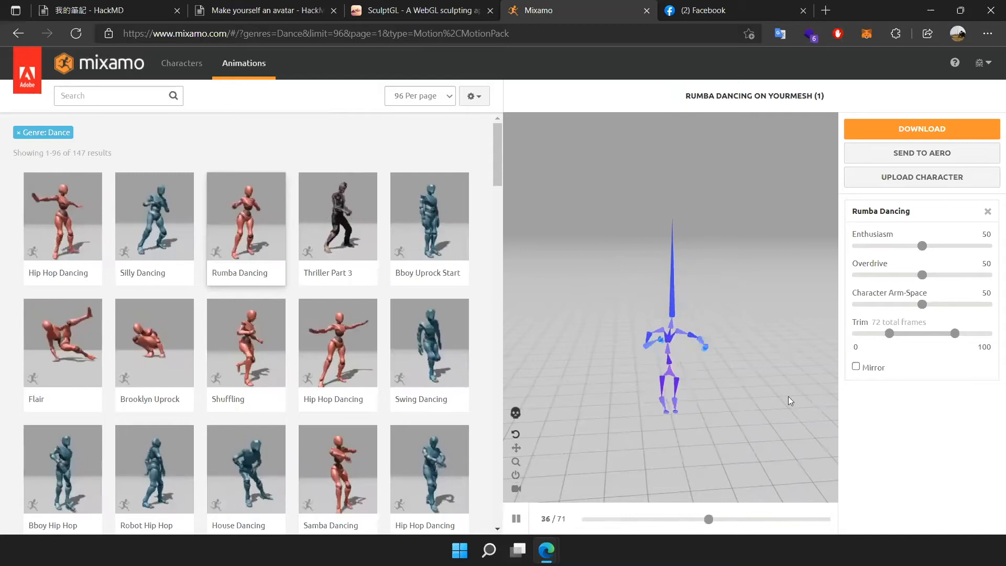
scroll(740, 445, up, 2)
mouse_move(740, 446)
mouse_down()
mouse_move(662, 455)
mouse_move(606, 435)
mouse_move(678, 434)
mouse_move(743, 412)
mouse_move(739, 435)
mouse_up()
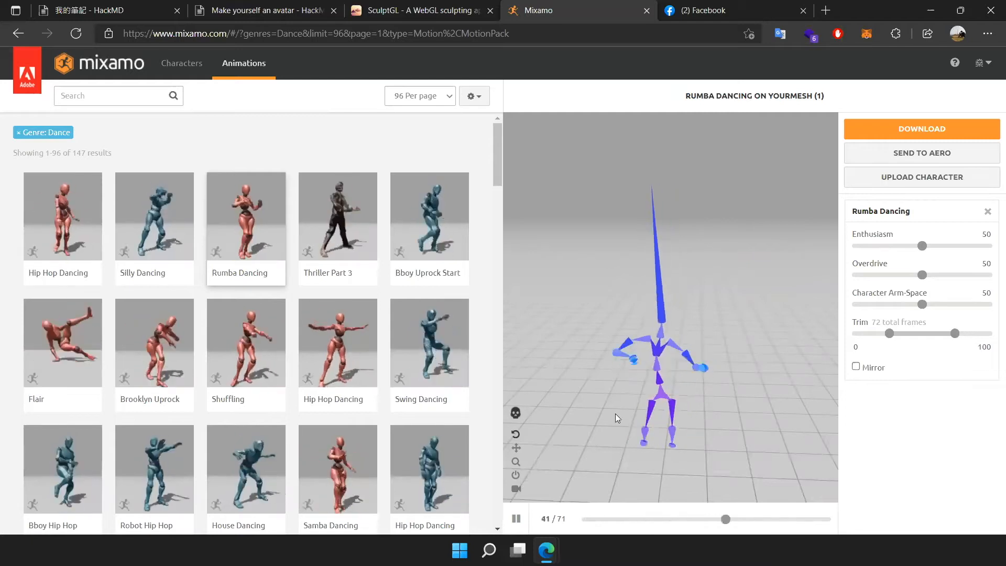
click(516, 413)
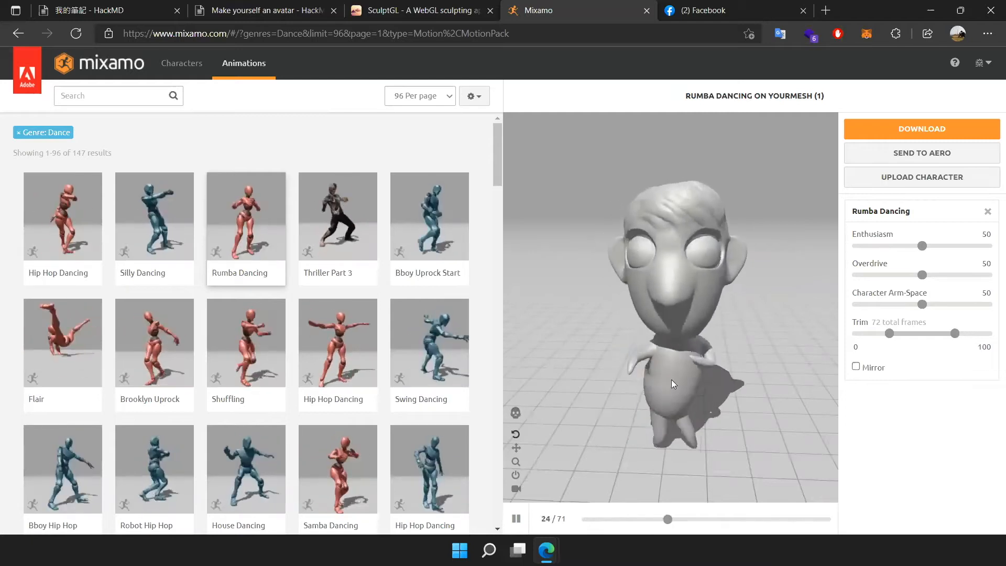
- Apply the Breakdance Freeze Var 2 animation to the character
scroll(430, 362, down, 6)
scroll(419, 348, down, 2)
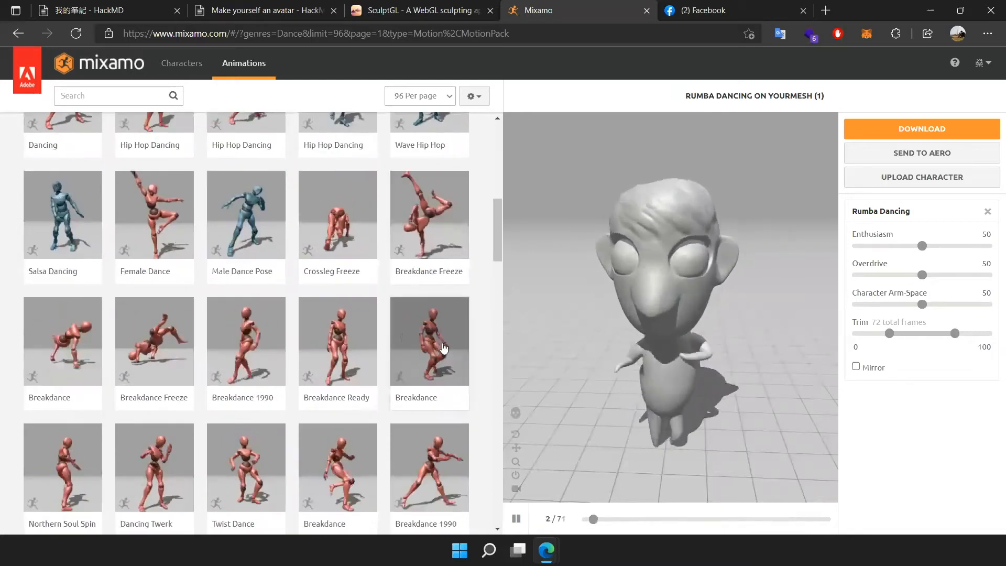
click(432, 246)
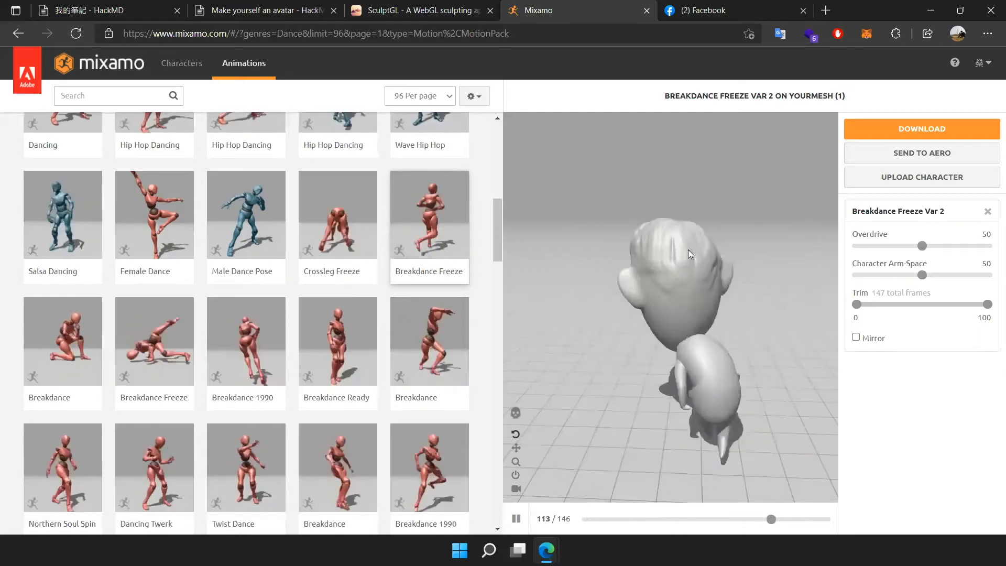
- Switch to SculptGL and select the Brush tool for the sculpted character
click(423, 16)
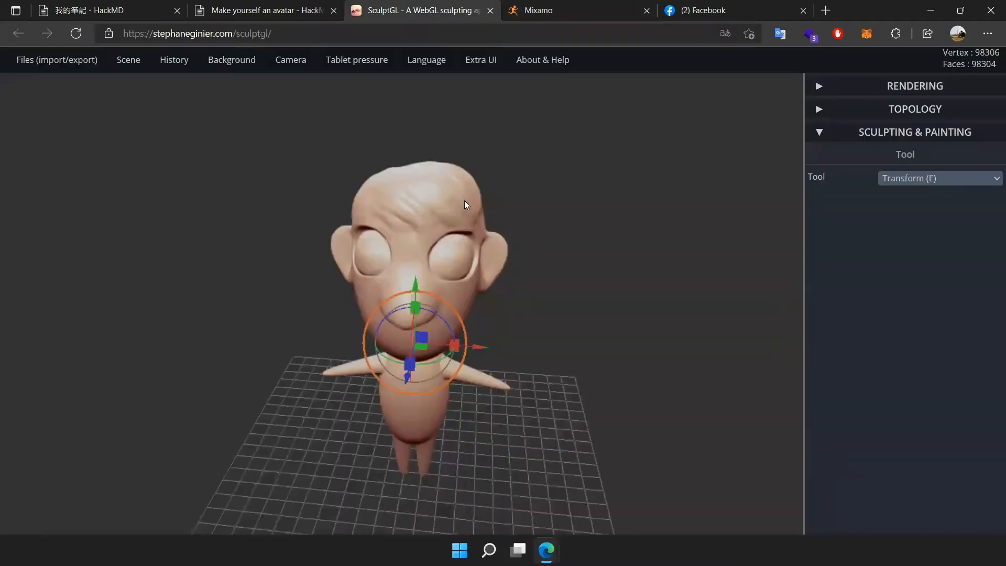
scroll(629, 296, down, 3)
scroll(555, 334, up, 2)
middle_drag(555, 334, 584, 283)
scroll(584, 285, down, 1)
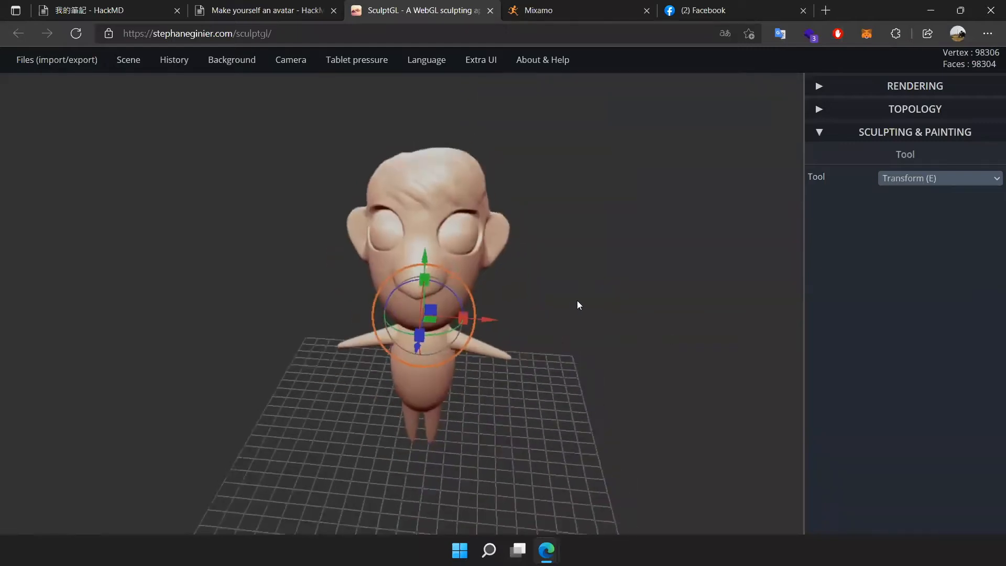
click(933, 182)
click(927, 192)
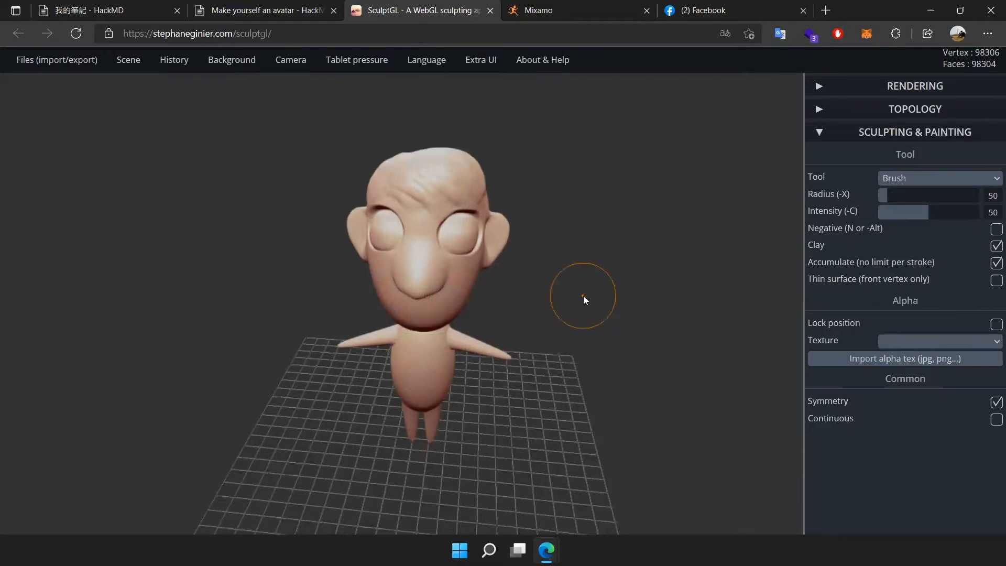
- Delete the sculpted character and add a new sphere to the empty scene
key(Delete)
mouse_move(127, 64)
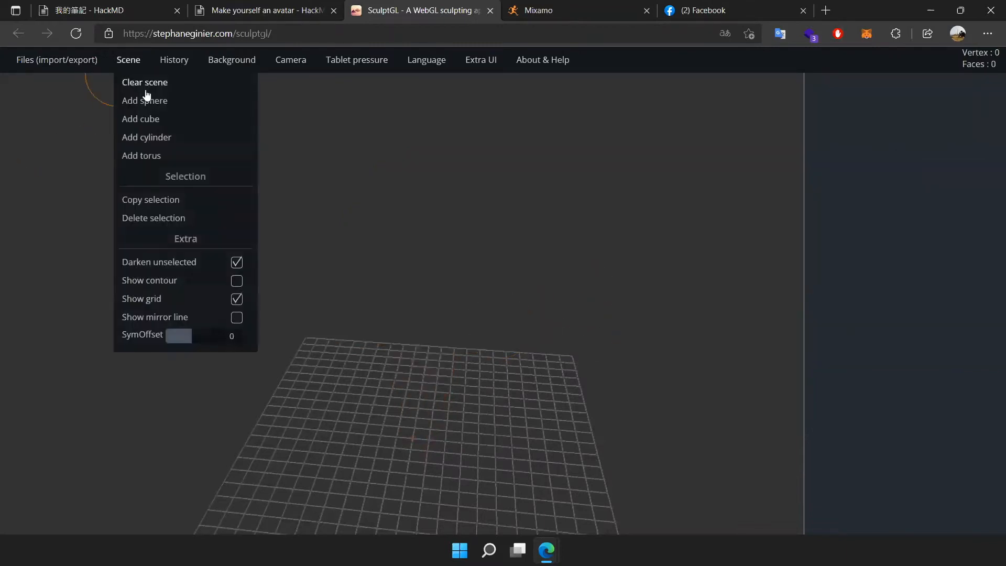
click(154, 106)
- Examine the new sphere from several angles and distances
mouse_move(487, 337)
mouse_down()
mouse_move(595, 402)
mouse_move(607, 331)
mouse_move(511, 354)
mouse_move(399, 433)
mouse_move(416, 400)
mouse_move(546, 355)
mouse_move(694, 351)
mouse_move(684, 345)
mouse_move(561, 401)
mouse_move(579, 404)
mouse_move(570, 397)
mouse_move(657, 360)
mouse_move(311, 357)
mouse_move(442, 253)
mouse_move(638, 362)
mouse_move(203, 382)
mouse_move(507, 359)
mouse_move(121, 420)
mouse_move(606, 354)
mouse_move(375, 400)
mouse_move(570, 327)
mouse_move(671, 350)
mouse_move(375, 344)
mouse_up()
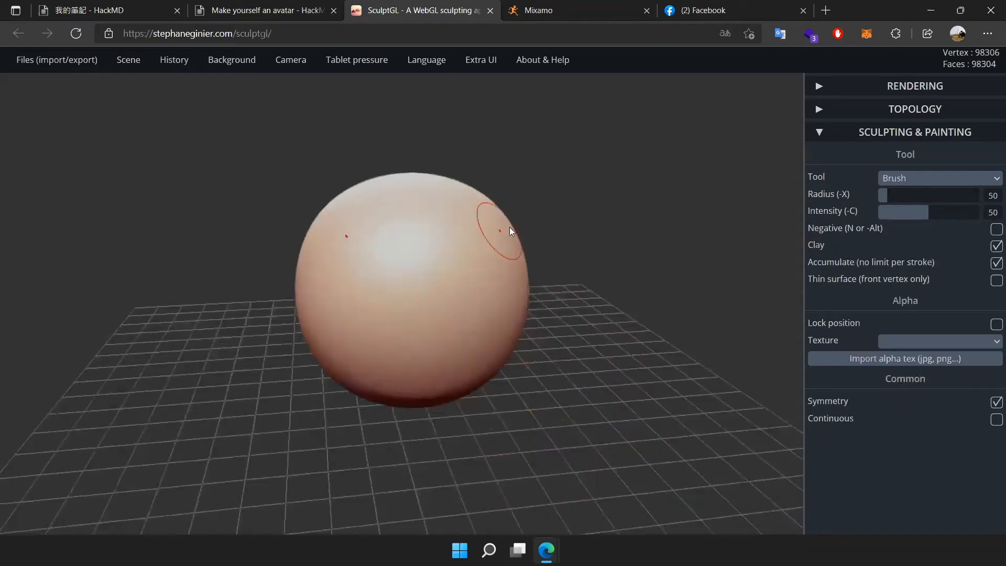
scroll(511, 227, down, 3)
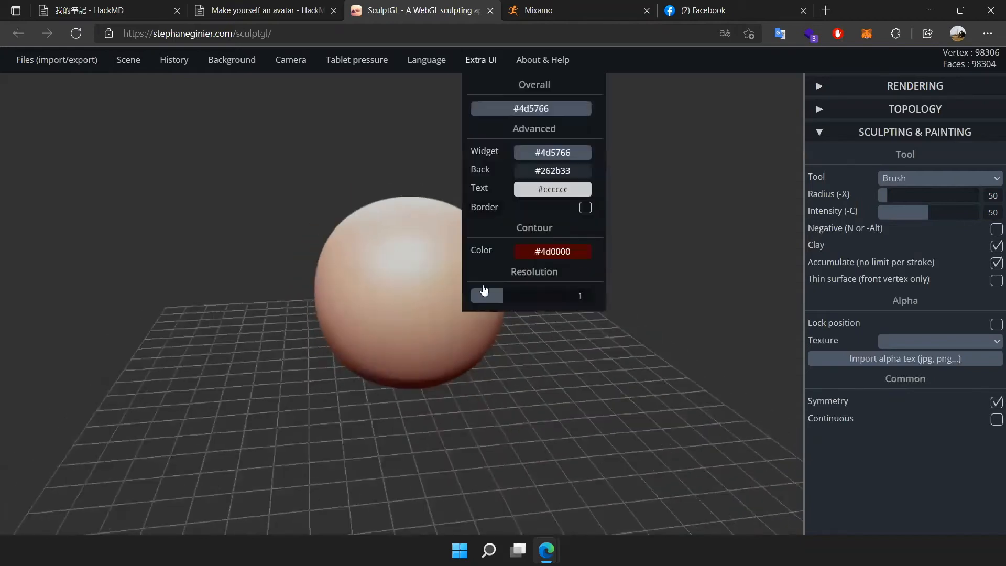
scroll(615, 369, up, 3)
mouse_move(680, 290)
mouse_down()
mouse_move(620, 309)
mouse_move(497, 313)
mouse_up()
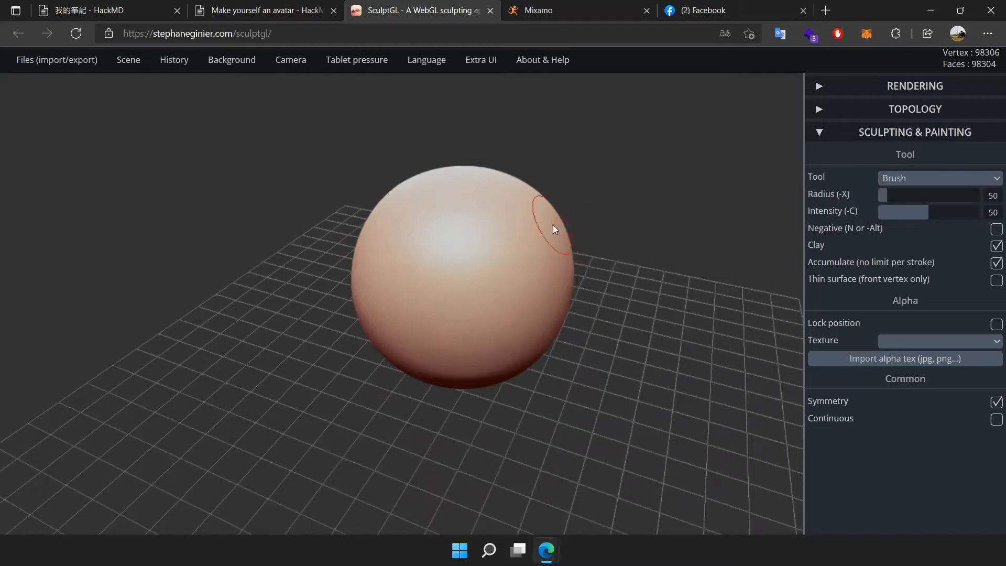
scroll(454, 277, down, 3)
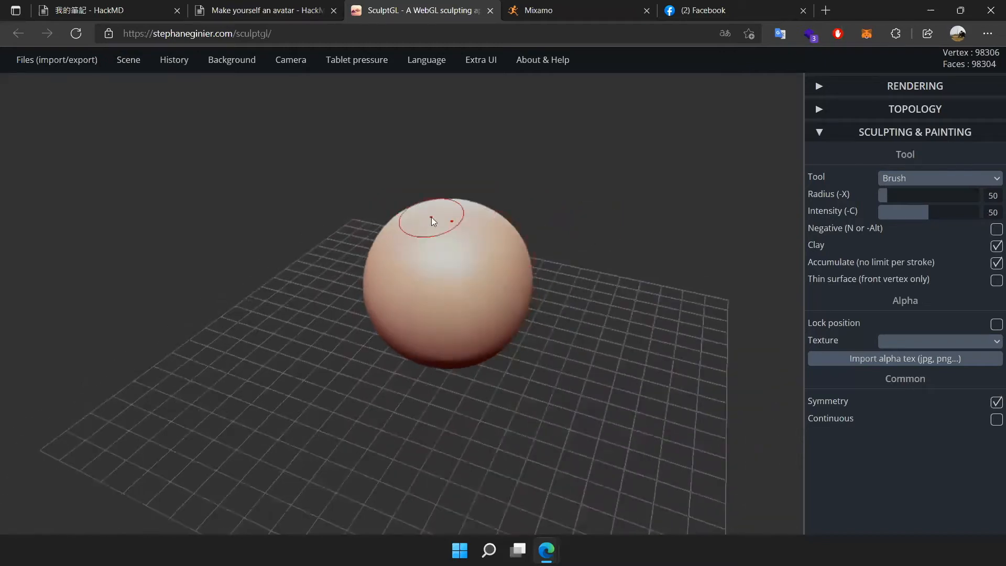
scroll(460, 256, up, 2)
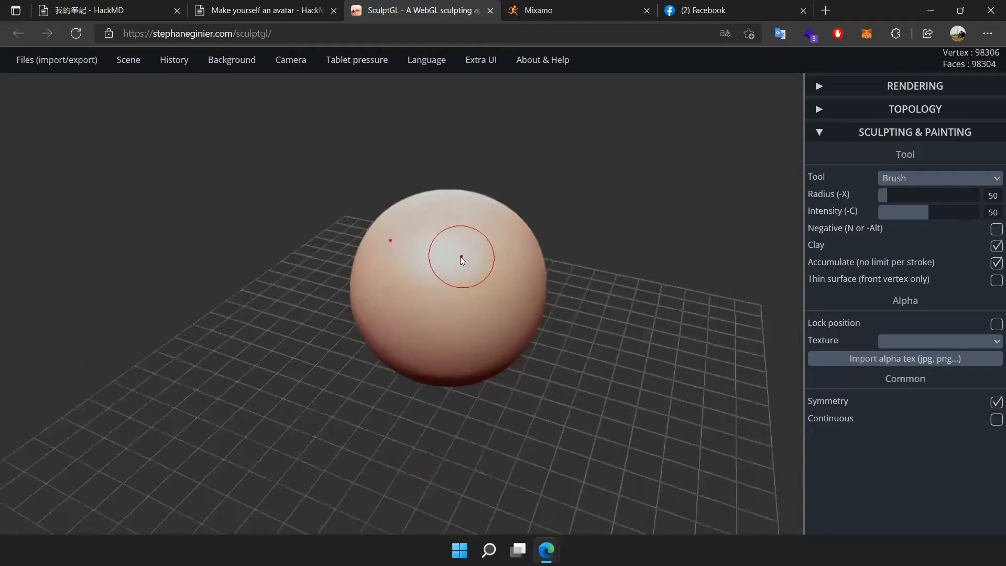
scroll(472, 275, up, 2)
scroll(482, 263, down, 2)
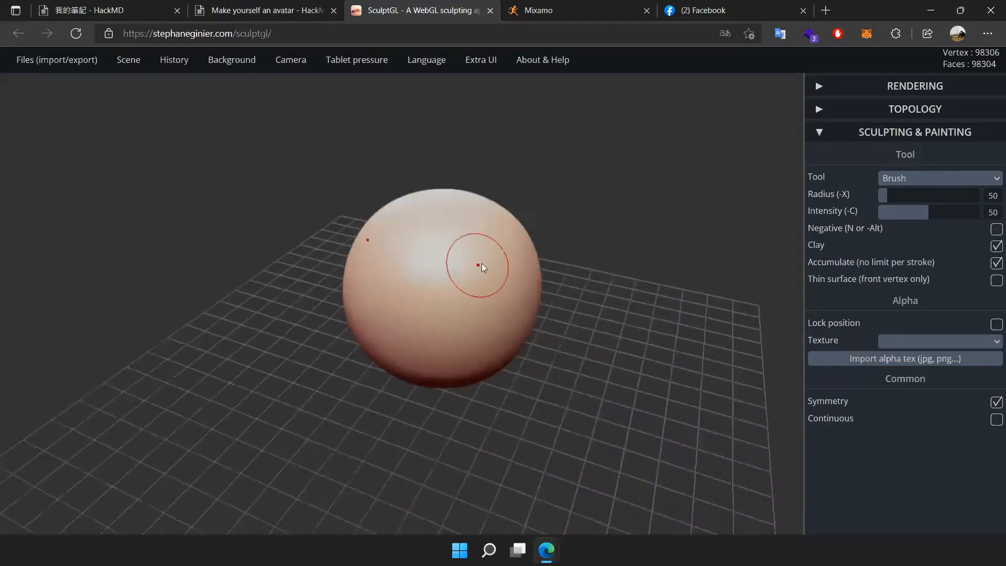
scroll(474, 265, down, 3)
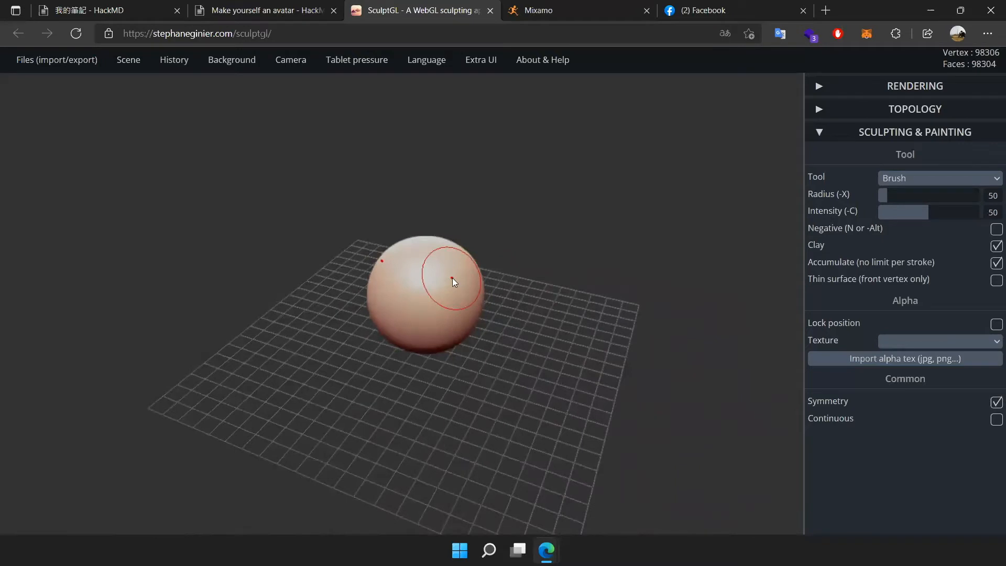
scroll(435, 306, up, 3)
mouse_move(433, 321)
right_down()
mouse_move(382, 354)
mouse_move(441, 307)
mouse_move(492, 391)
mouse_move(502, 338)
mouse_move(516, 358)
mouse_move(431, 346)
mouse_move(568, 302)
mouse_move(622, 300)
mouse_move(521, 303)
right_up()
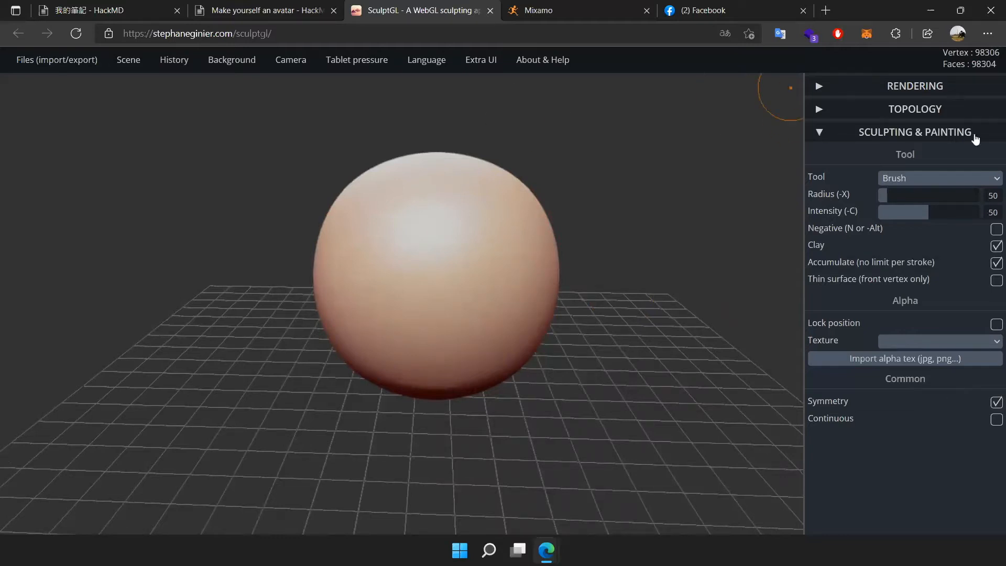
- Preview the 珍珠 matcap on the sphere, restore Skin Hazardousarts2, and check the available shaders
click(864, 90)
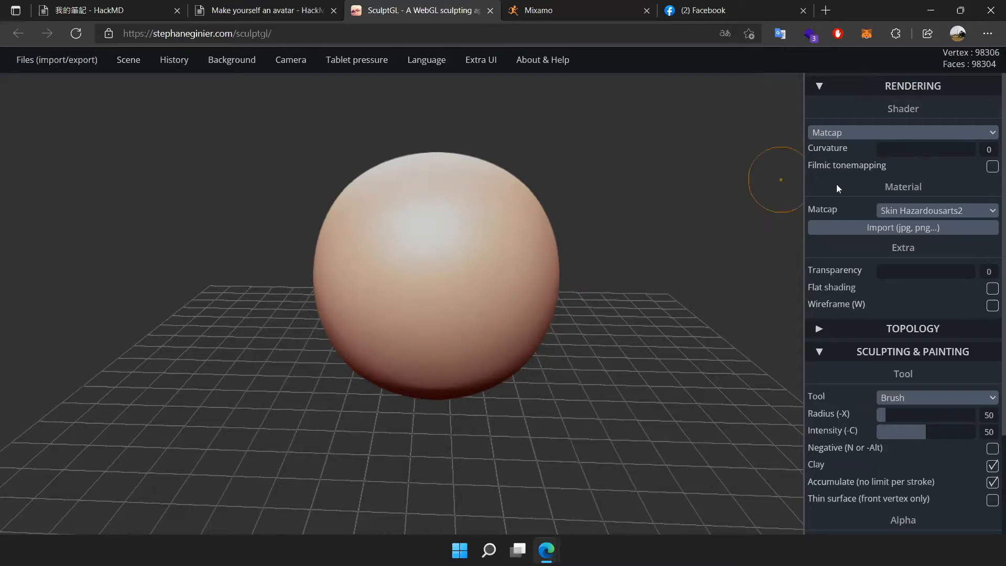
click(927, 210)
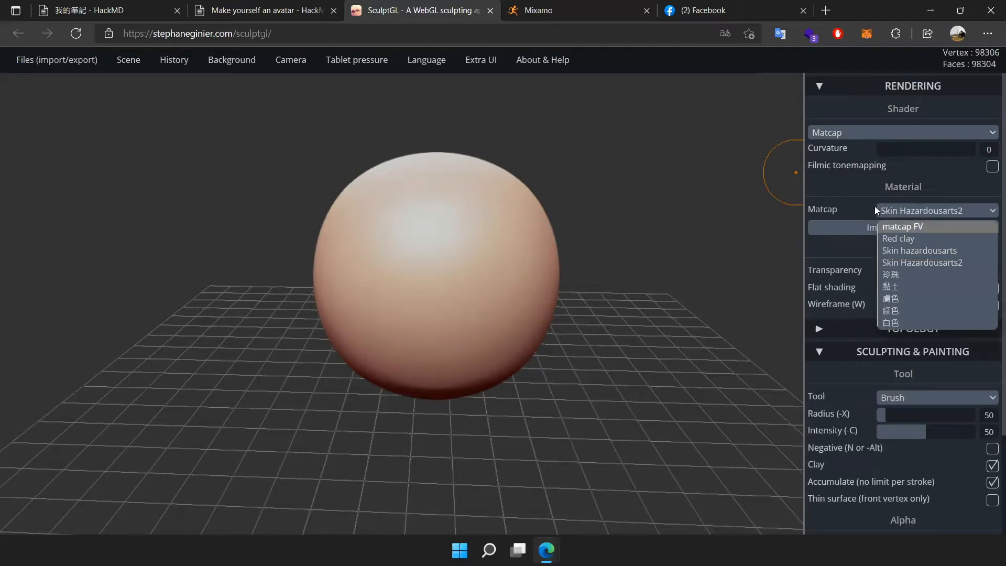
click(895, 278)
drag(665, 329, 336, 293)
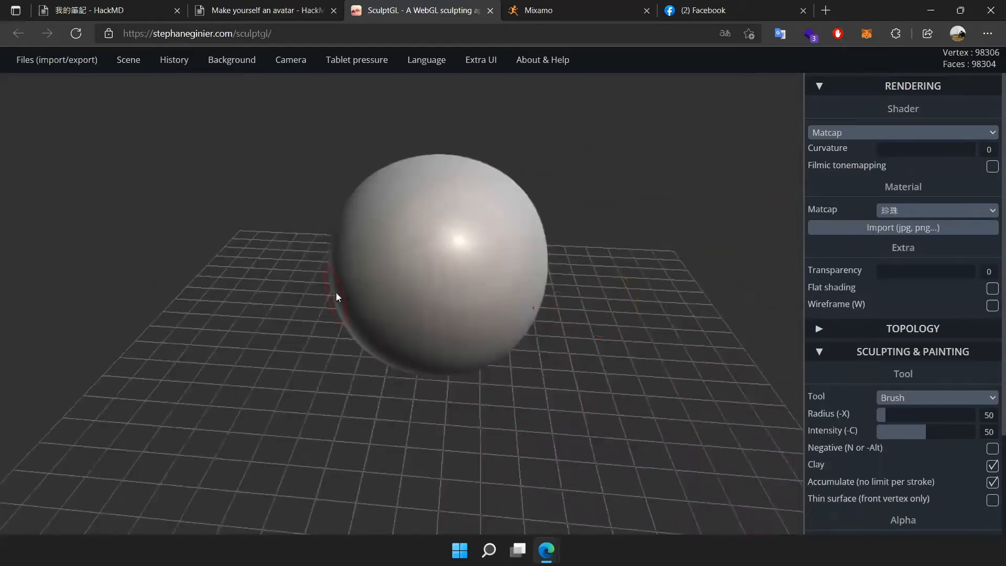
click(897, 209)
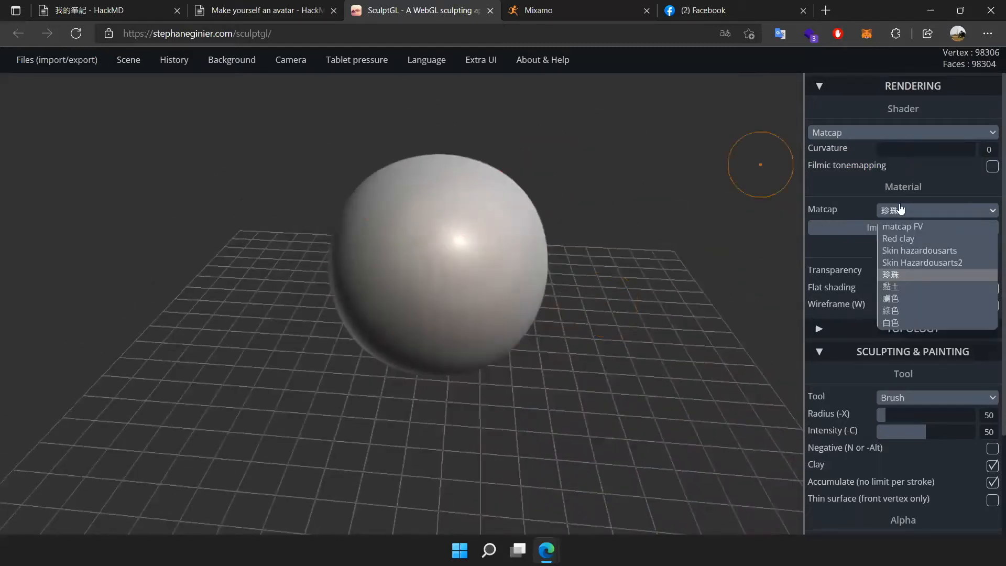
click(930, 262)
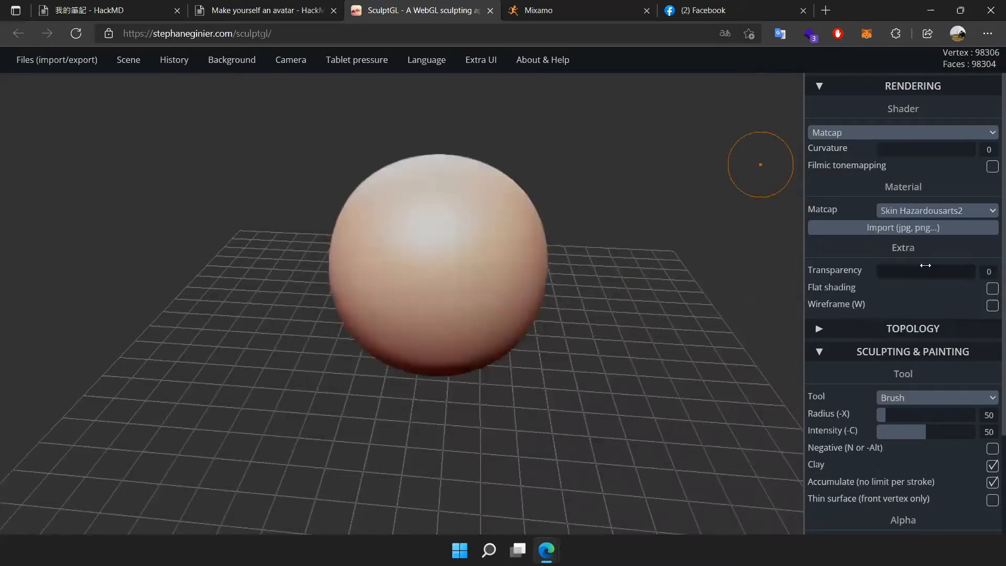
click(865, 136)
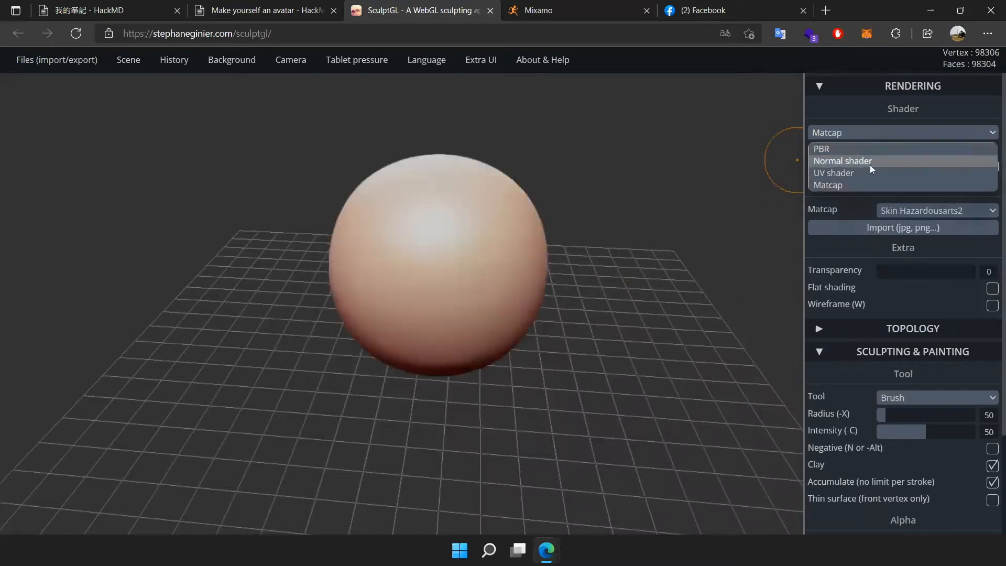
click(835, 209)
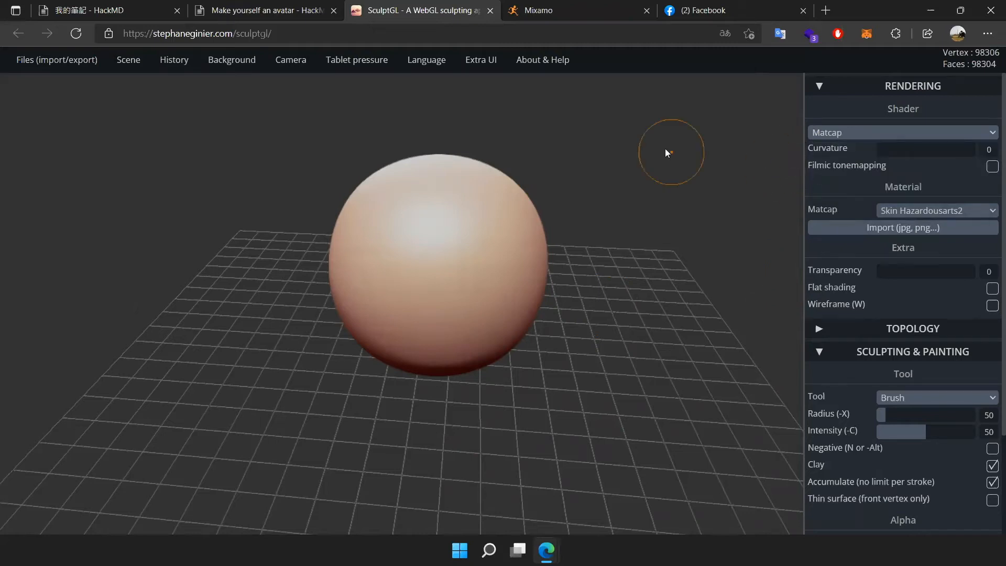
scroll(650, 180, up, 1)
scroll(678, 239, up, 1)
scroll(678, 242, down, 2)
middle_drag(666, 260, 675, 279)
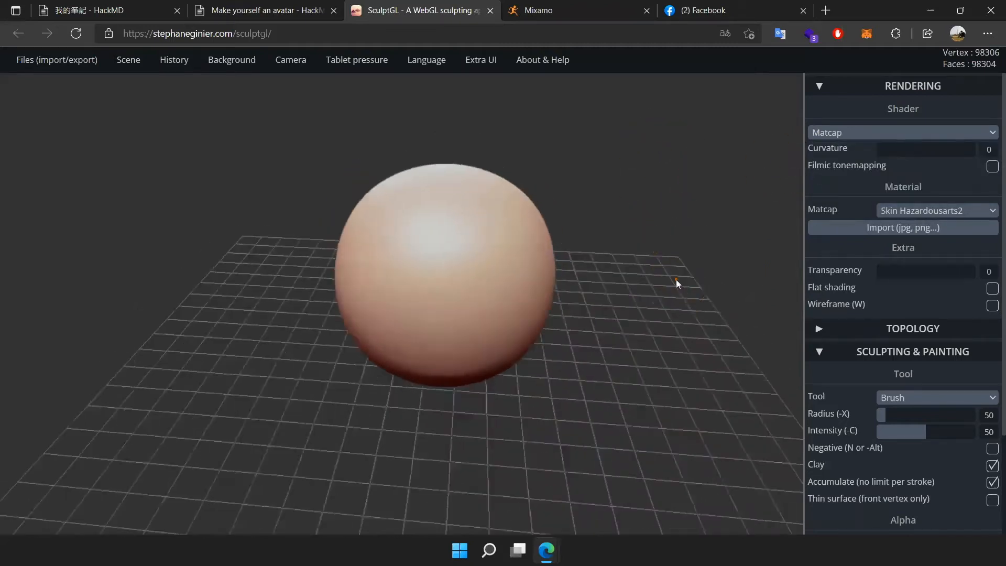
scroll(713, 214, up, 1)
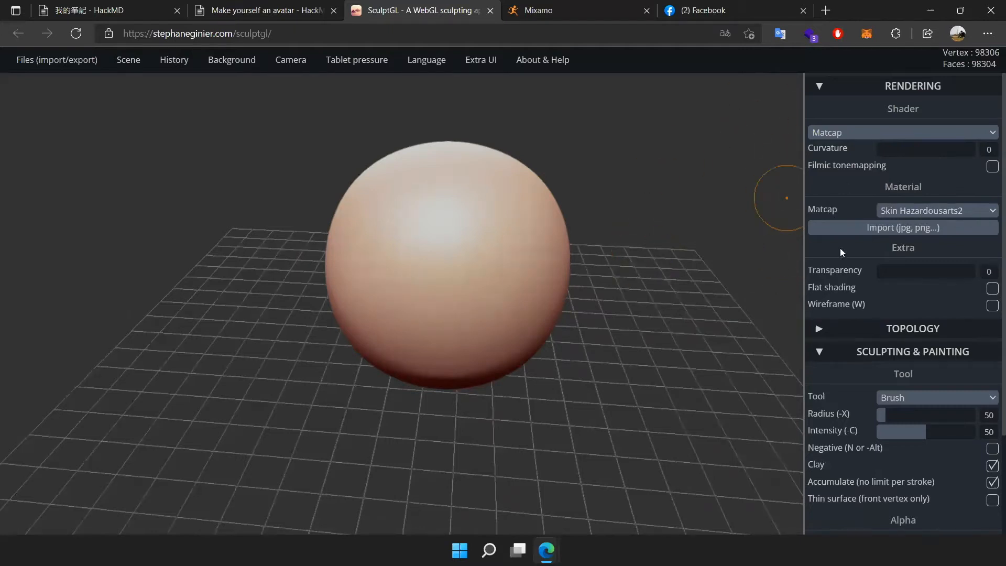
scroll(640, 268, down, 2)
scroll(640, 267, up, 2)
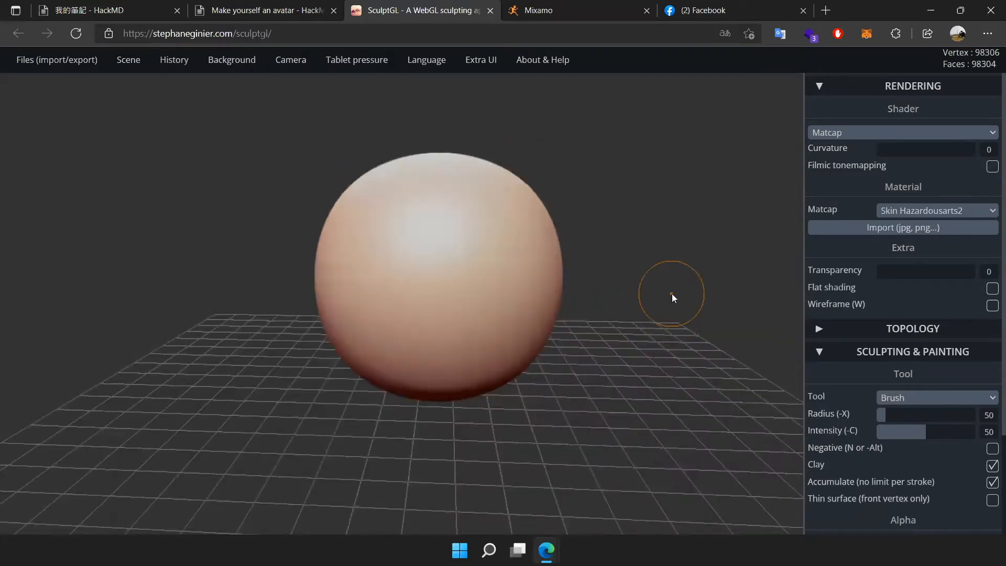
scroll(617, 257, down, 2)
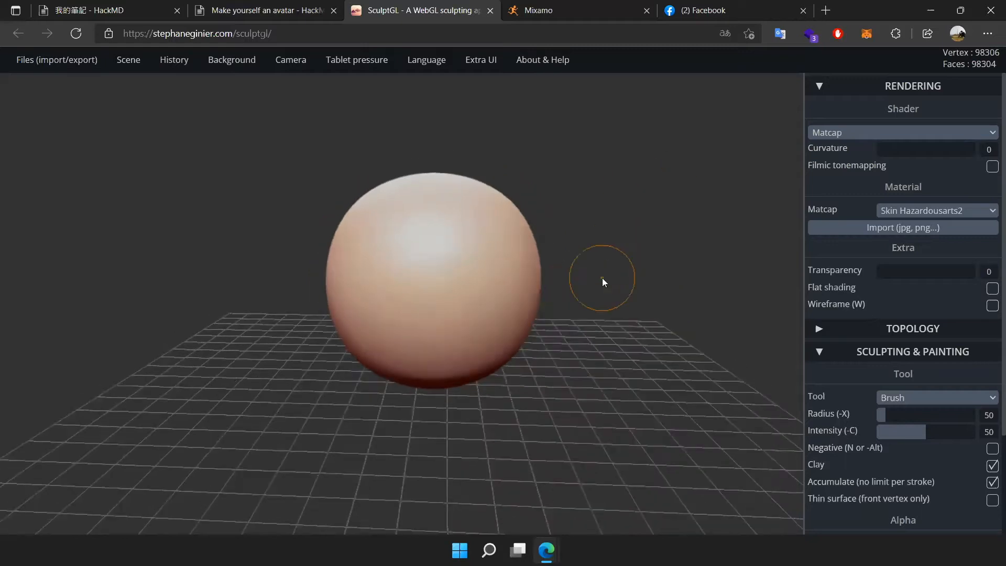
- Show the topology settings and enable wireframe display on the sphere
click(830, 87)
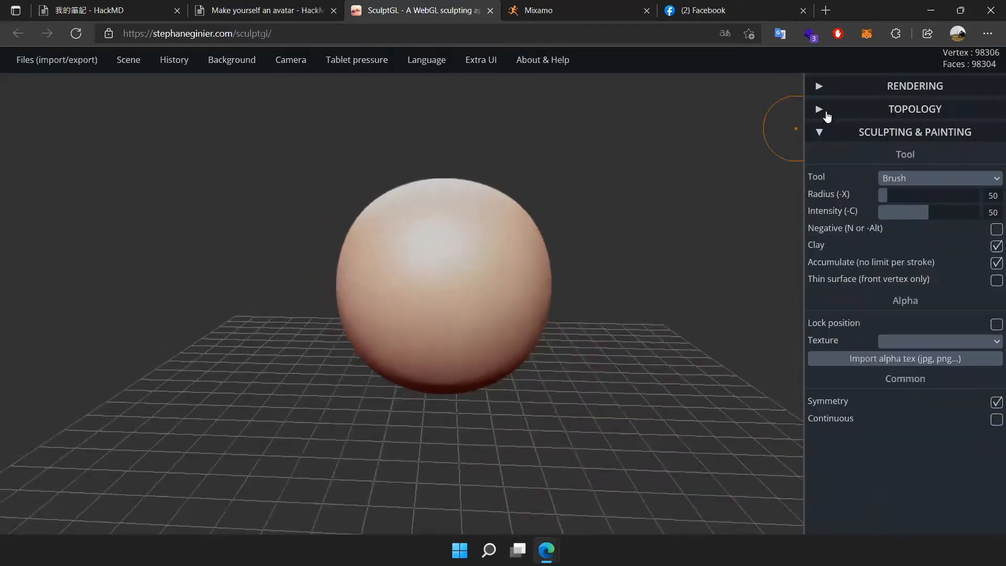
click(827, 110)
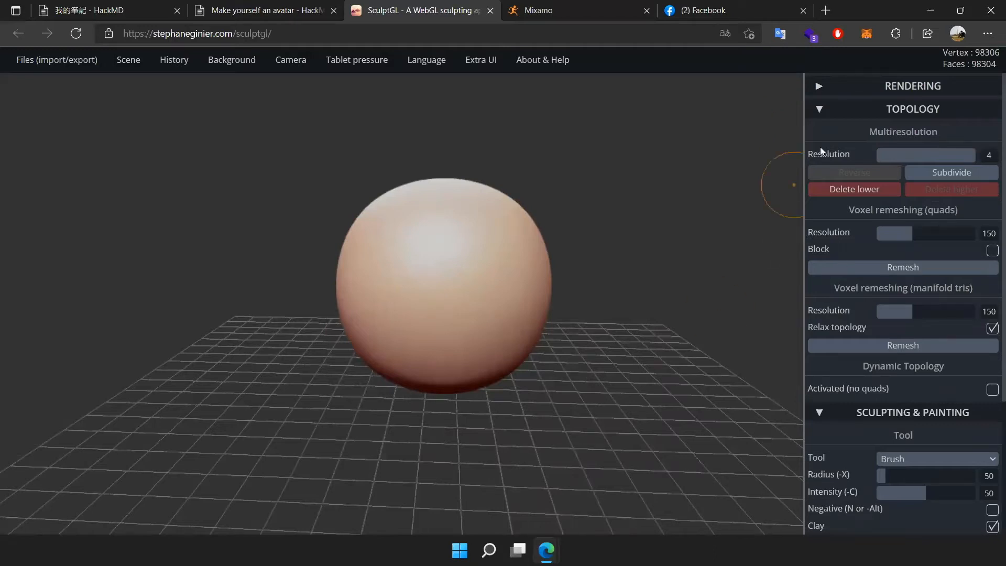
click(820, 87)
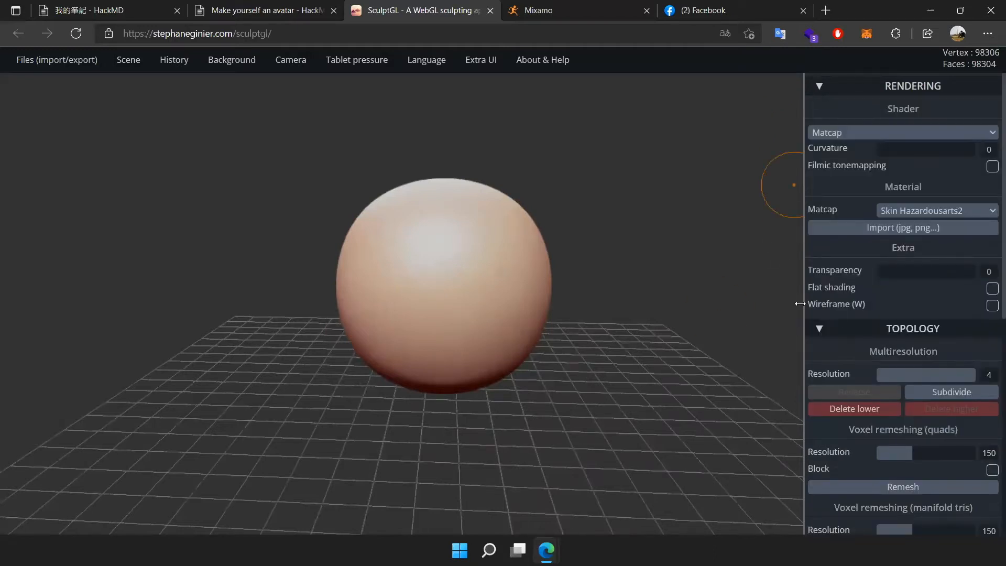
click(992, 305)
- Examine the sphere's wireframe mesh up close from different angles
scroll(464, 318, up, 2)
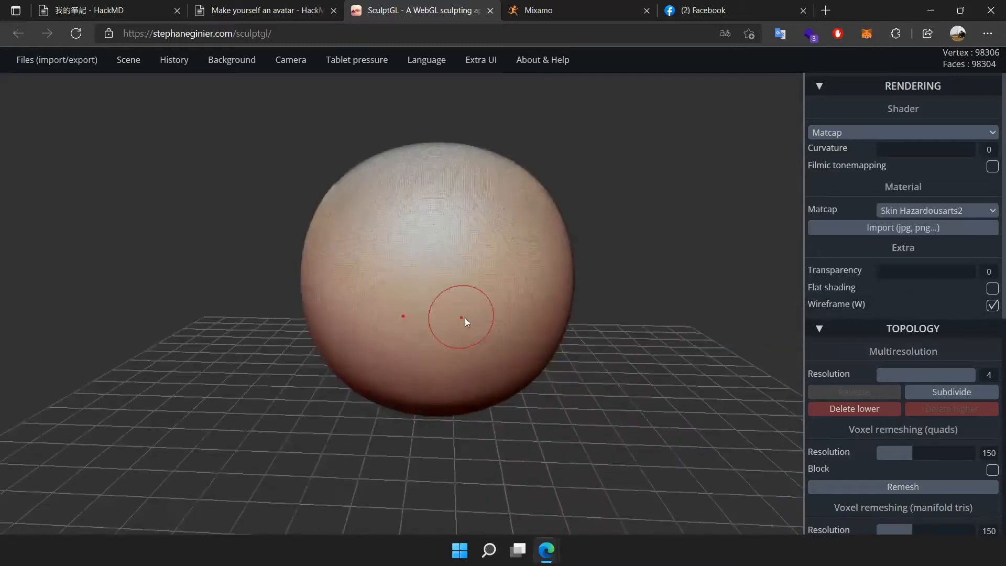
scroll(464, 318, up, 3)
drag(740, 189, 586, 245)
scroll(618, 213, down, 2)
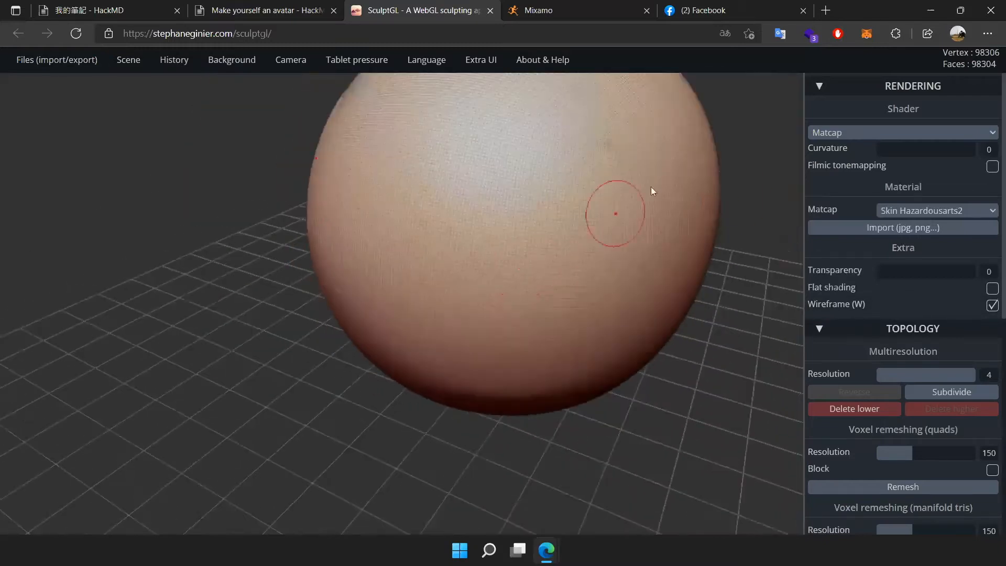
scroll(849, 293, down, 5)
scroll(852, 370, up, 3)
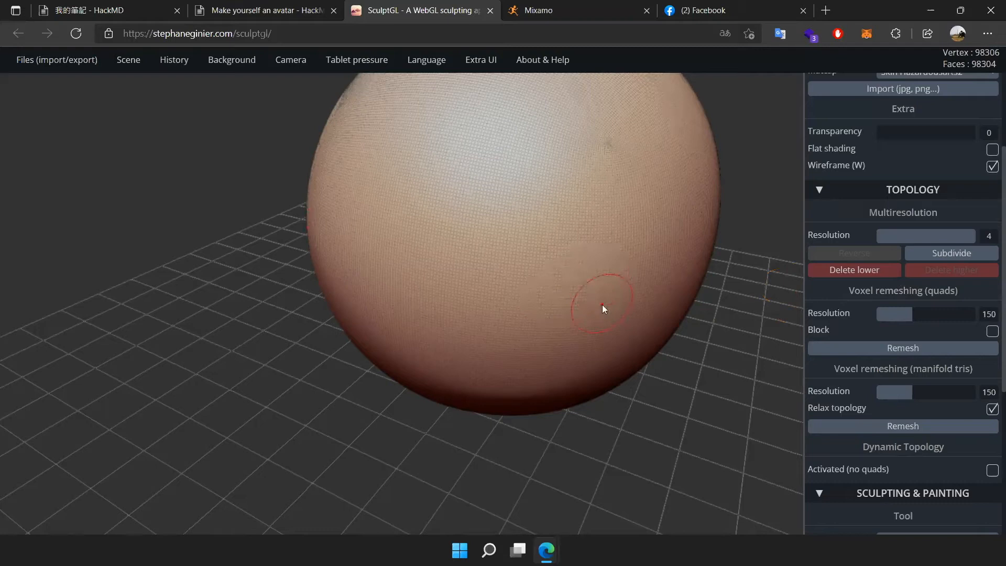
scroll(641, 240, down, 3)
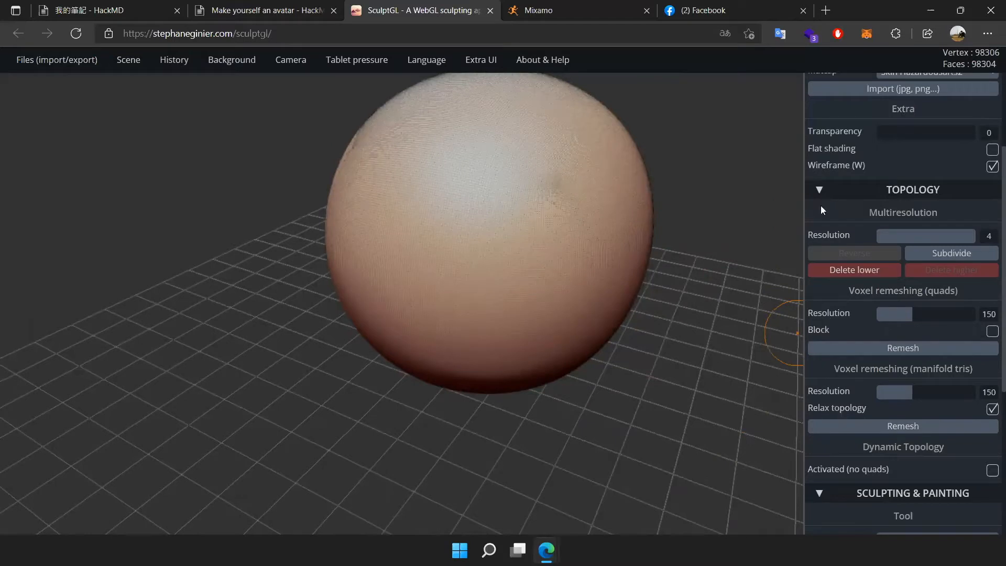
- Collapse the topology settings and review the available sculpting tools, keeping Brush selected
click(820, 191)
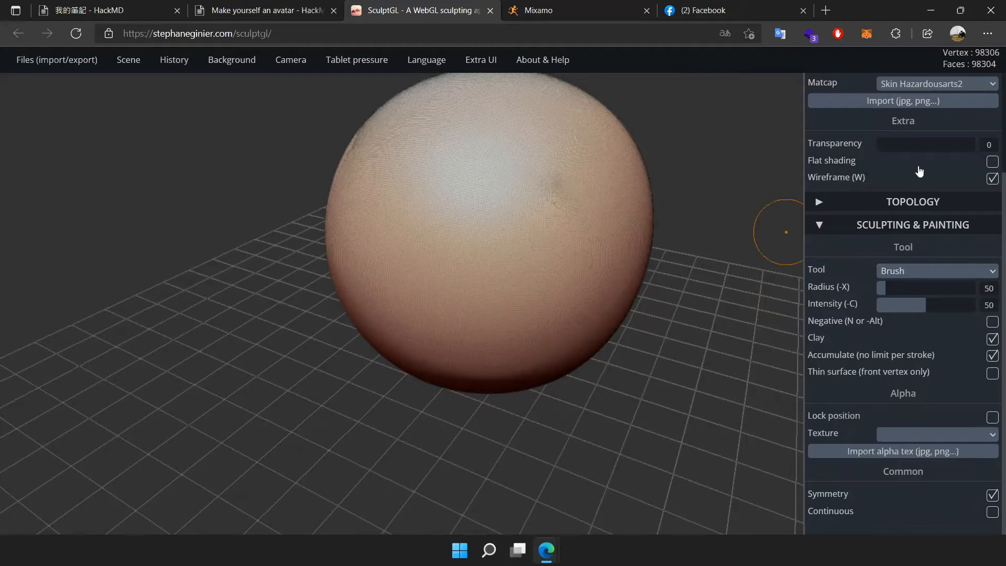
click(948, 276)
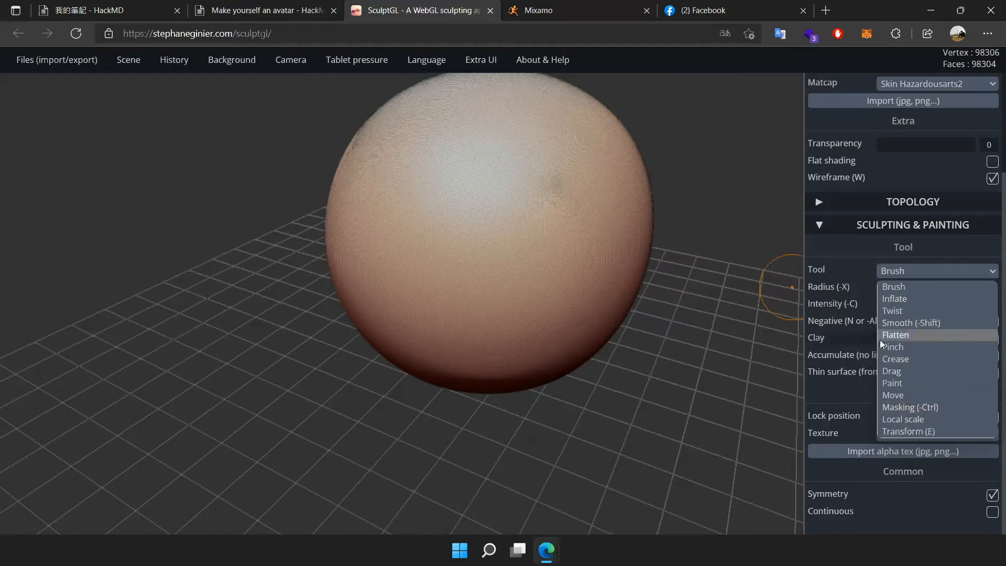
click(914, 288)
- Turn off the sphere's wireframe display, collapse the rendering settings, and face the sphere from the front
scroll(854, 220, up, 3)
click(830, 93)
click(831, 94)
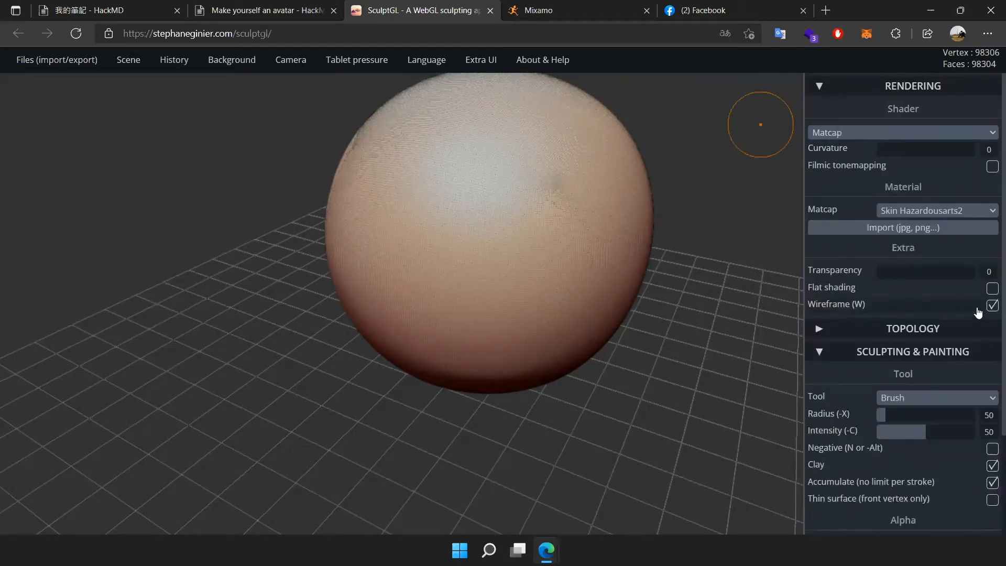
click(991, 305)
click(829, 87)
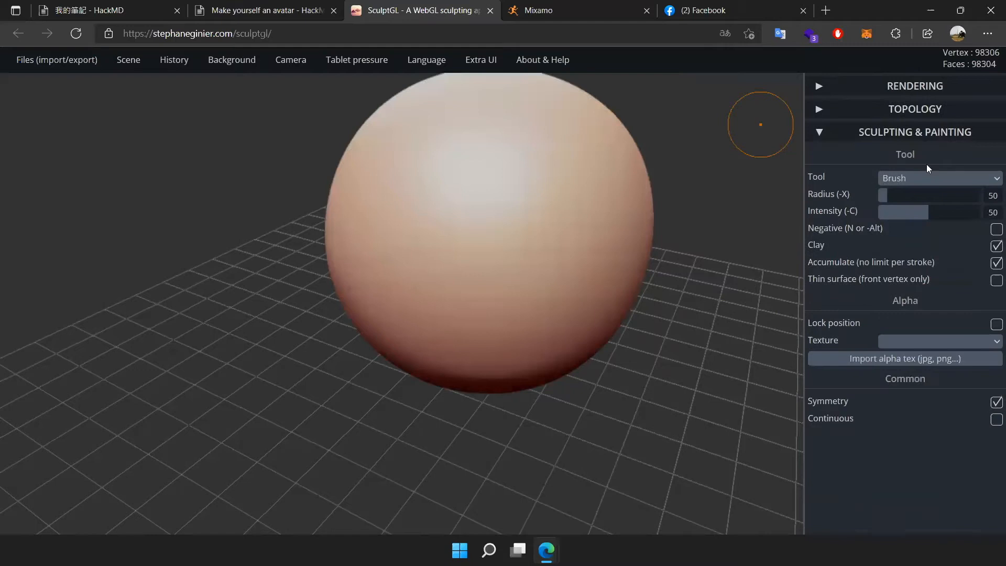
mouse_move(669, 335)
mouse_down()
mouse_move(490, 413)
mouse_move(573, 369)
mouse_move(579, 383)
mouse_up()
scroll(467, 264, up, 3)
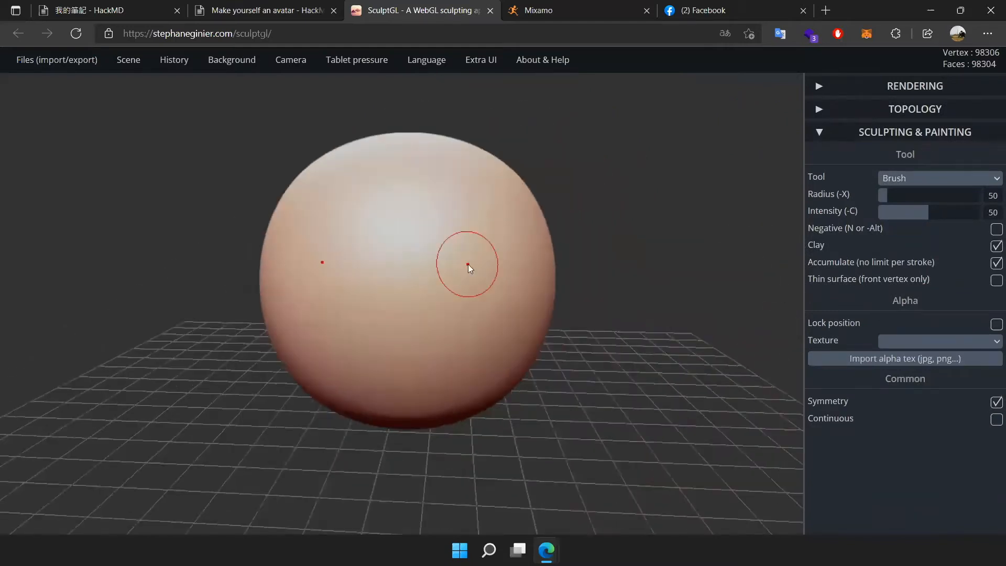
key(alt+Tab)
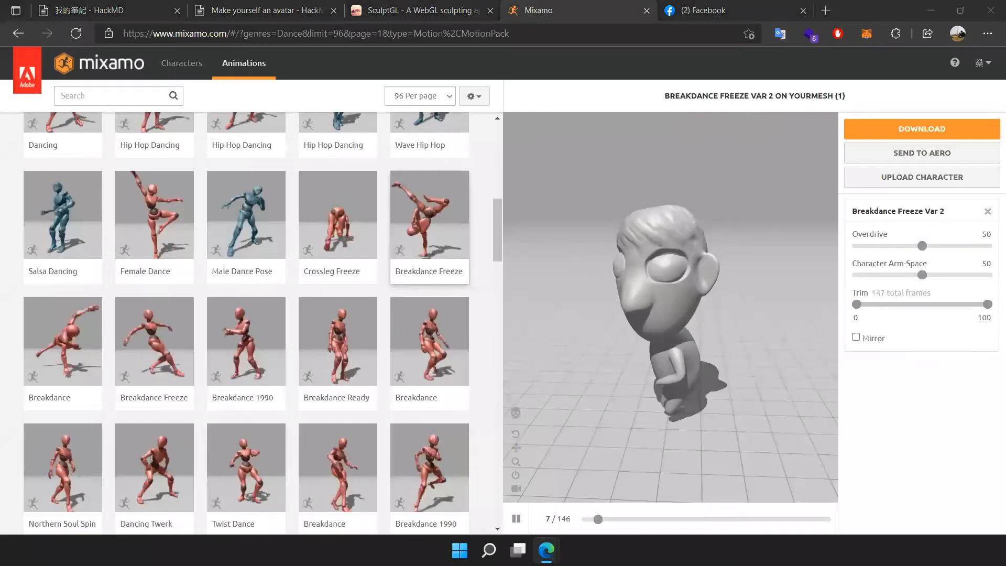
drag(0, 124, 0, 86)
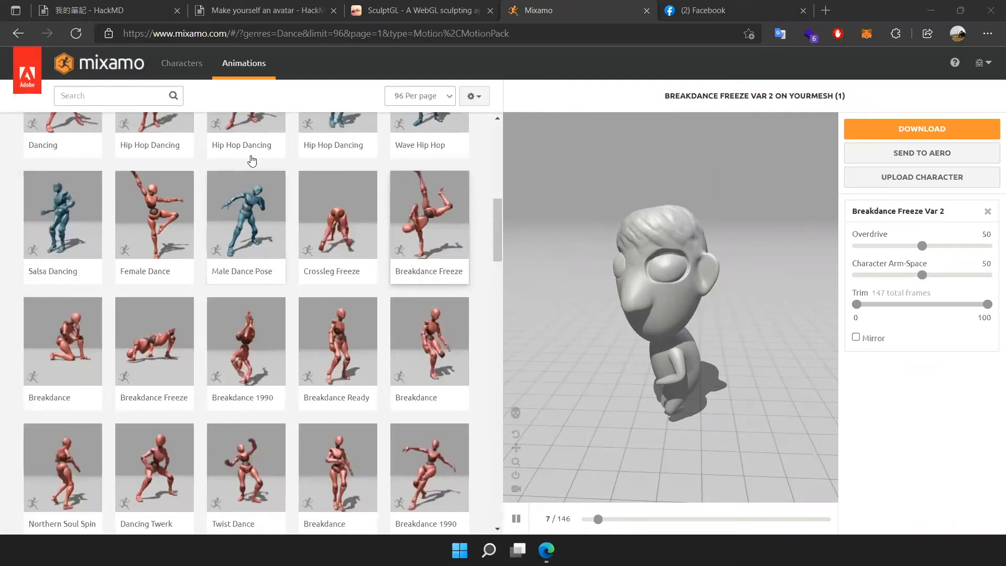
click(413, 7)
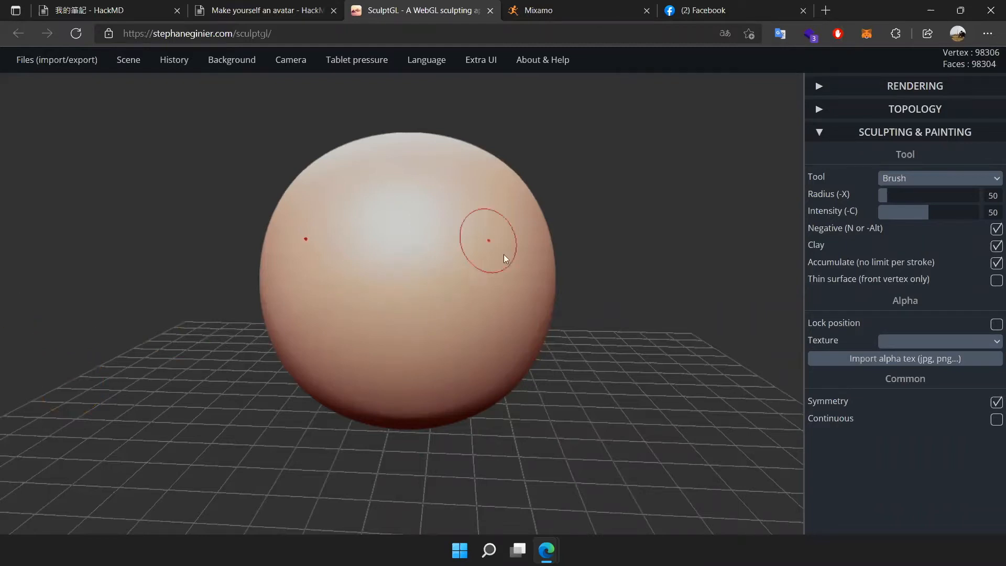
- Try a short brush stroke on the front of the sphere and undo it
scroll(483, 299, down, 2)
scroll(448, 238, down, 2)
mouse_move(441, 272)
mouse_down()
mouse_move(454, 302)
mouse_move(446, 262)
mouse_up()
key(ctrl+z)
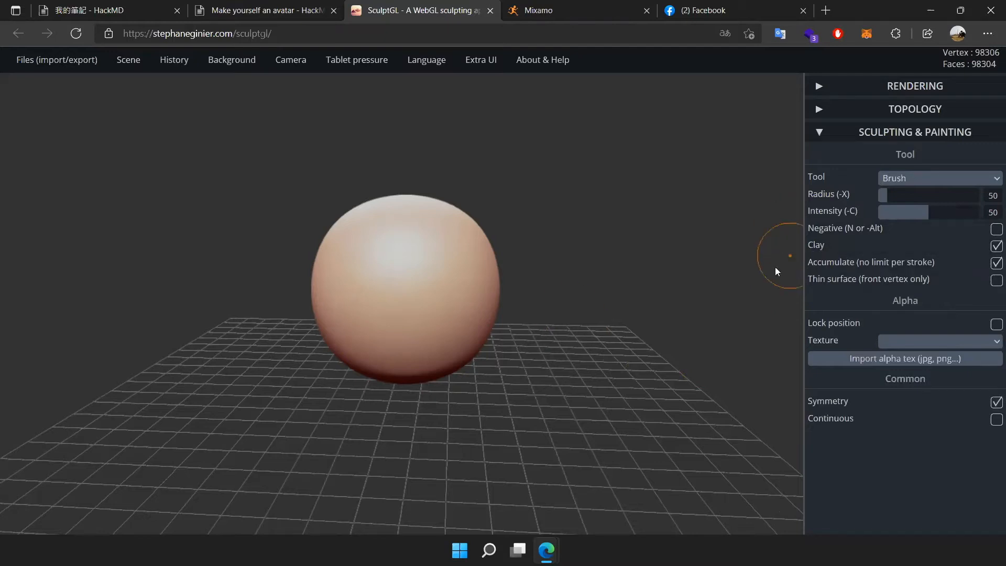
- Try raised symmetrical brush strokes across the sphere, inspect them from several angles, and undo them
scroll(375, 255, up, 1)
mouse_move(443, 250)
mouse_down()
mouse_move(454, 317)
mouse_move(483, 271)
mouse_move(496, 316)
mouse_move(506, 315)
mouse_up()
mouse_move(661, 340)
mouse_down()
mouse_move(592, 377)
mouse_move(379, 262)
mouse_move(492, 329)
mouse_move(785, 284)
mouse_up()
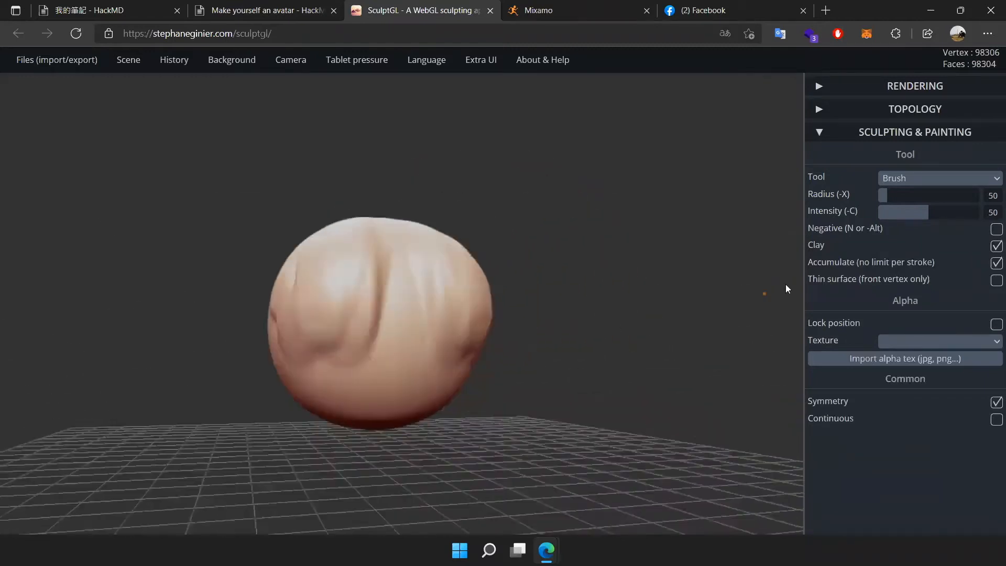
mouse_move(568, 341)
mouse_down()
mouse_move(507, 361)
mouse_move(335, 328)
mouse_up()
mouse_move(414, 346)
mouse_down()
mouse_move(473, 240)
mouse_move(403, 366)
mouse_move(336, 398)
mouse_move(478, 393)
mouse_move(669, 296)
mouse_move(321, 417)
mouse_move(248, 462)
mouse_up()
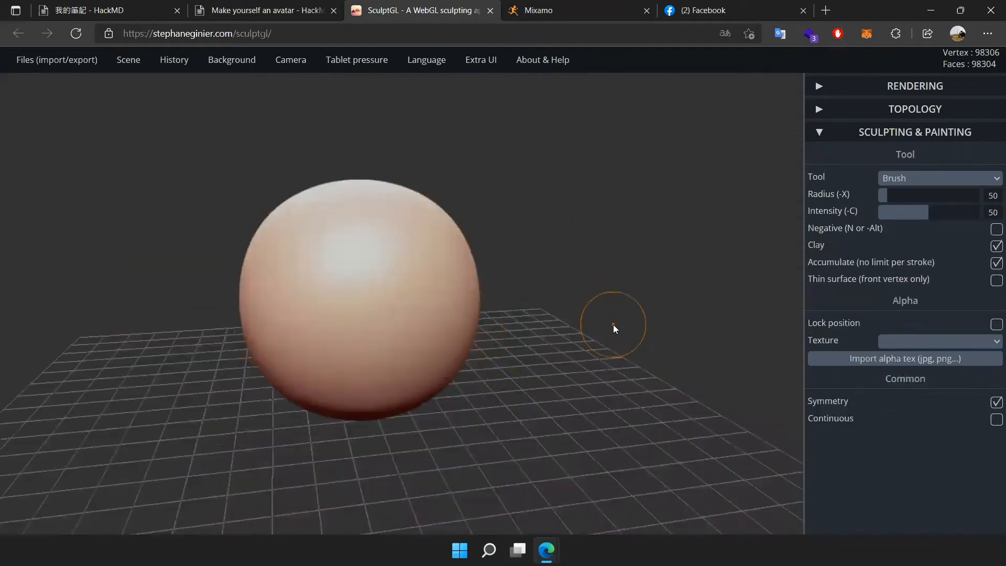
mouse_move(613, 328)
mouse_down()
mouse_move(545, 341)
mouse_move(777, 264)
mouse_up()
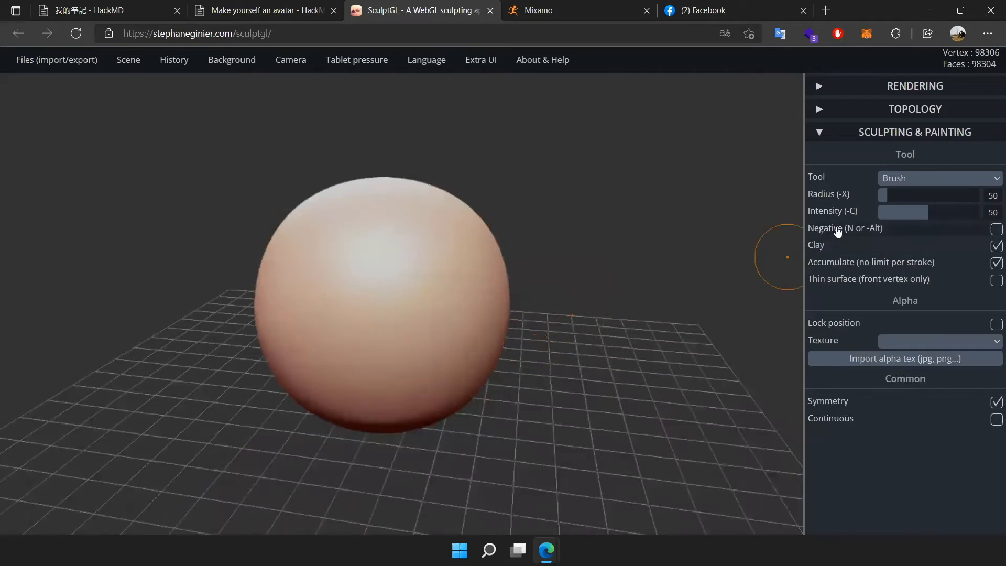
- Try a brush stroke with Negative enabled on the side of the sphere and undo it
scroll(550, 278, up, 2)
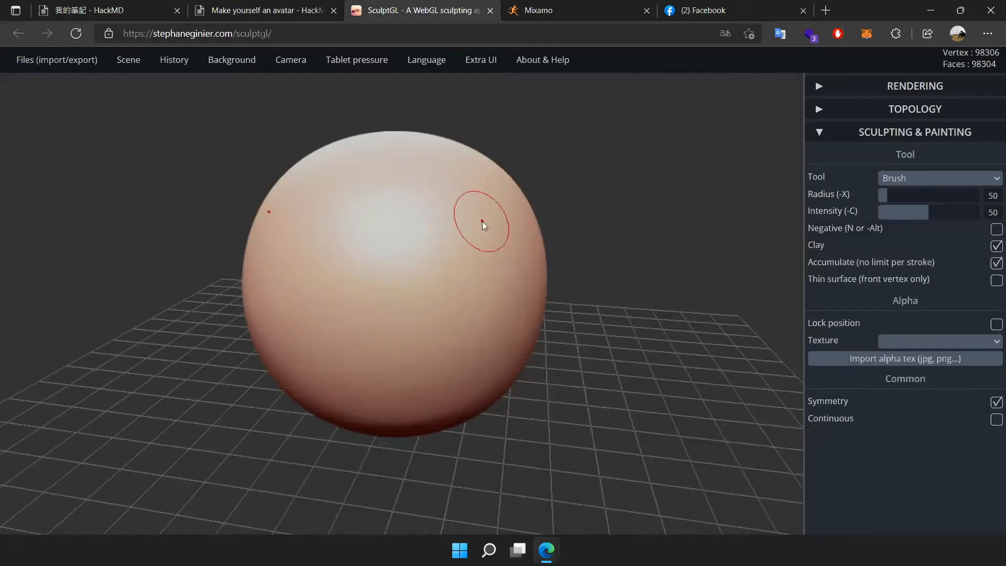
key(n)
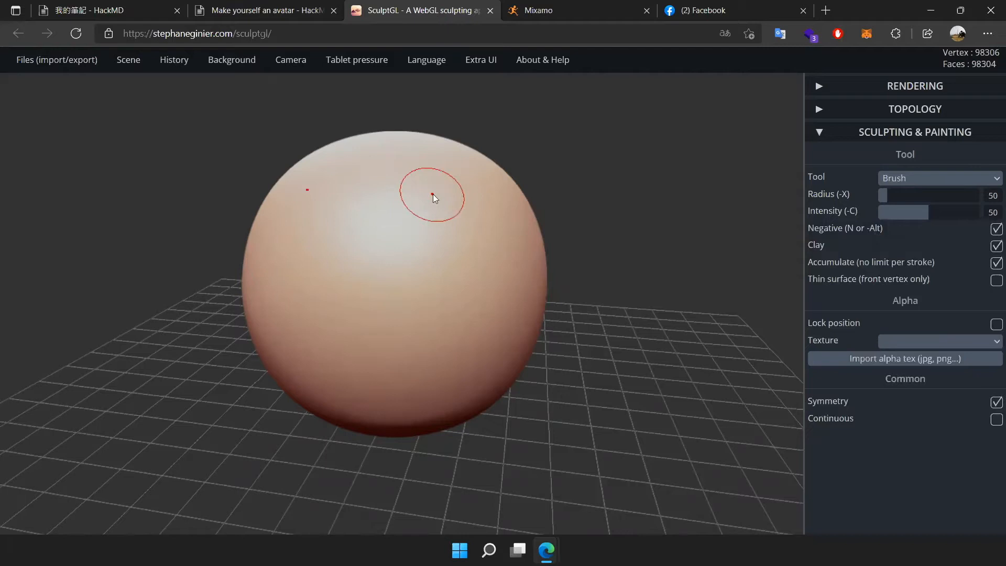
mouse_move(457, 220)
mouse_down()
mouse_move(460, 362)
mouse_move(455, 242)
mouse_move(486, 367)
mouse_move(471, 249)
mouse_move(465, 272)
mouse_move(429, 252)
mouse_move(444, 328)
mouse_move(481, 239)
mouse_move(471, 285)
mouse_up()
key(ctrl+z)
- Try building and carving symmetrical bulges on the sphere with Negative off and on, and undo all the strokes
mouse_move(493, 267)
mouse_down()
mouse_move(438, 248)
mouse_move(496, 279)
mouse_move(549, 408)
mouse_up()
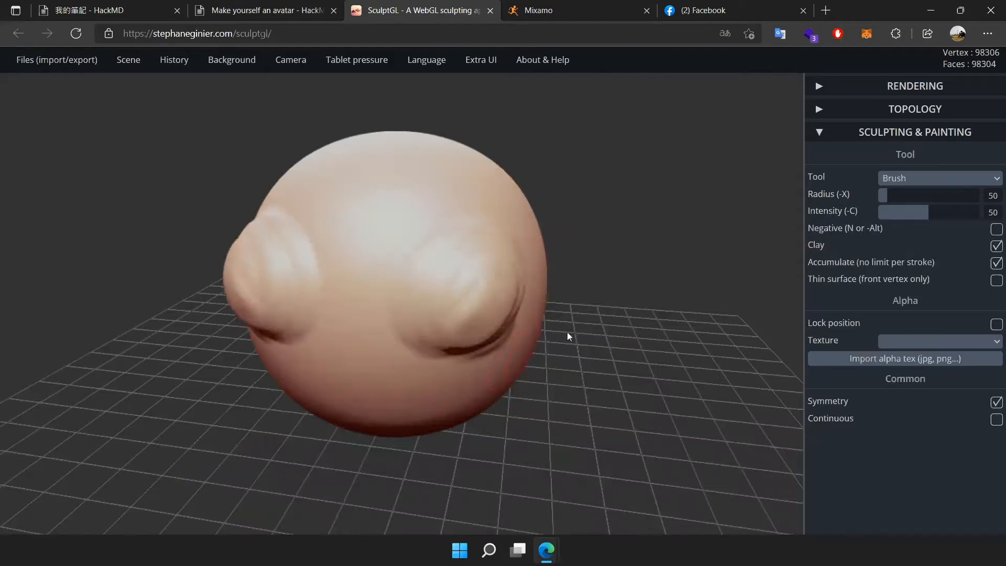
mouse_move(497, 282)
mouse_down()
mouse_move(451, 298)
mouse_move(452, 324)
mouse_move(498, 274)
mouse_up()
key(n)
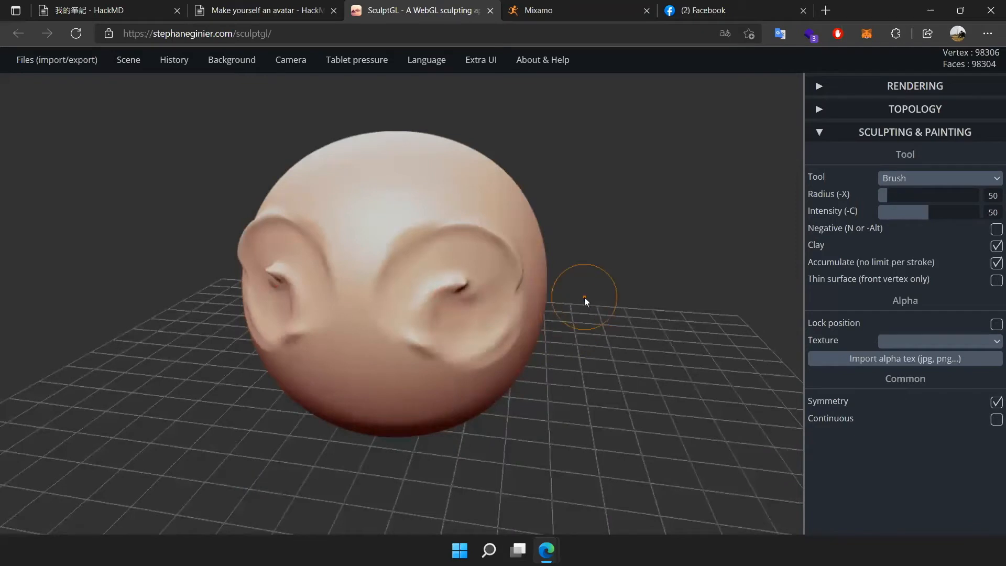
drag(495, 281, 498, 289)
key(ctrl+z)
key(ctrl+z)
key(ctrl+z)
key(ctrl+z)
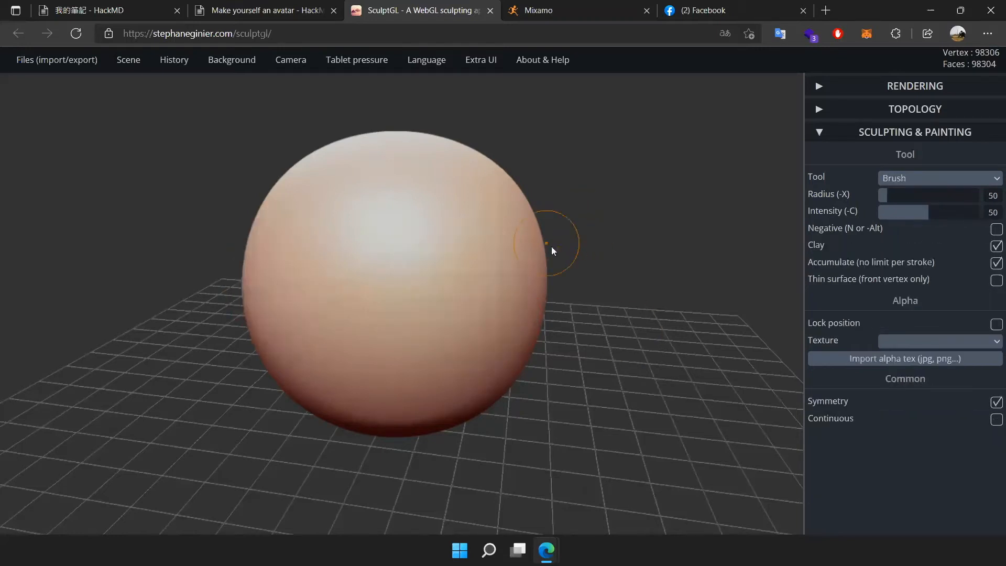
- Examine the smooth sphere from different angles and distances
scroll(551, 246, down, 3)
scroll(622, 230, up, 2)
scroll(624, 229, up, 1)
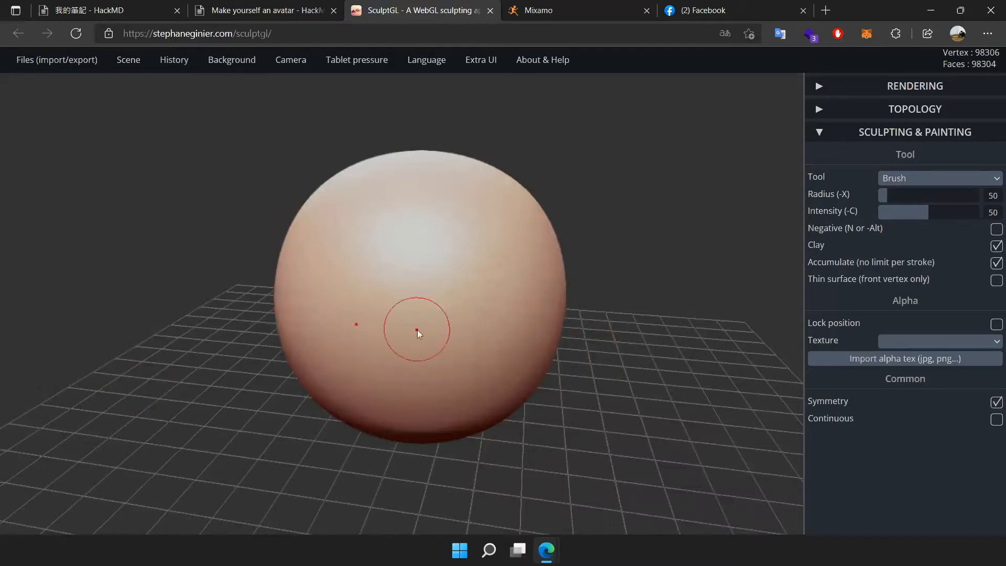
scroll(504, 273, down, 1)
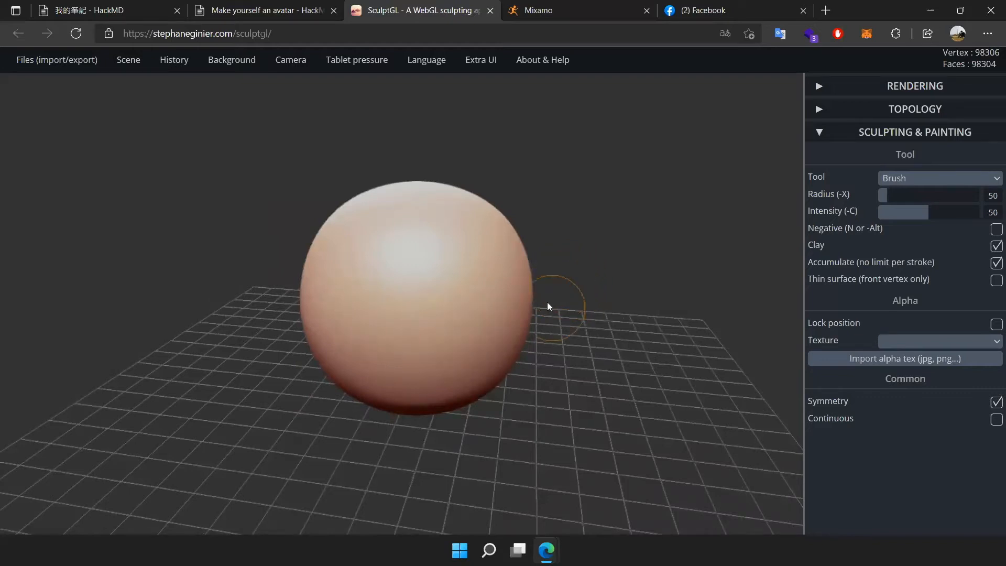
drag(649, 354, 812, 337)
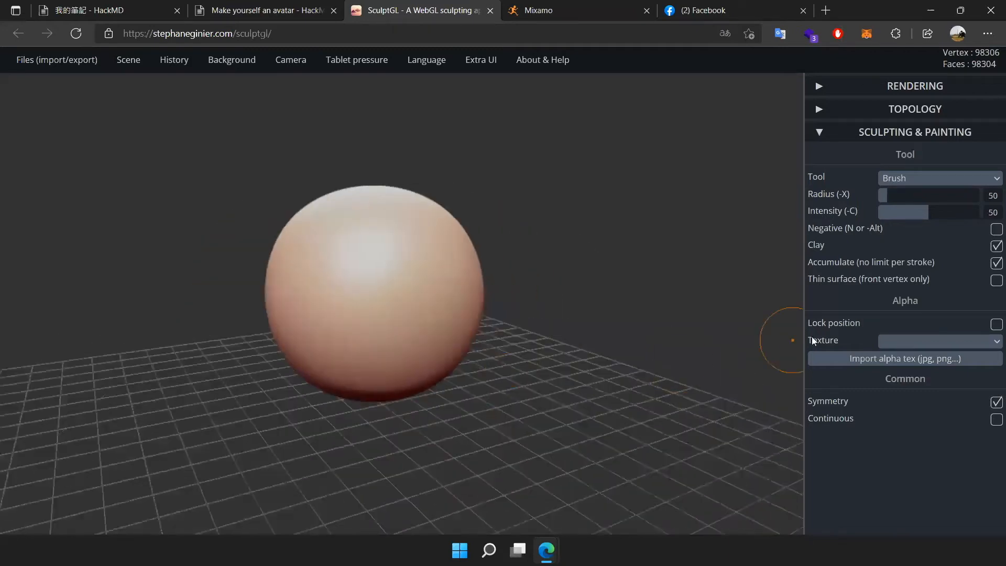
drag(589, 297, 479, 339)
scroll(549, 349, down, 3)
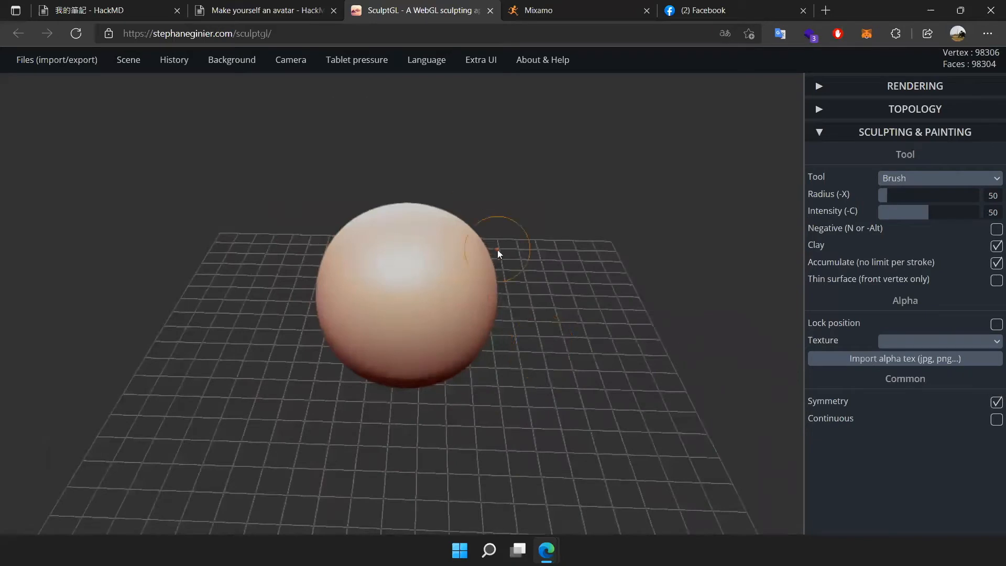
drag(498, 249, 507, 303)
mouse_move(615, 300)
mouse_down()
mouse_move(370, 291)
mouse_move(324, 237)
mouse_move(292, 265)
mouse_move(358, 296)
mouse_move(557, 294)
mouse_move(730, 260)
mouse_move(741, 314)
mouse_move(536, 334)
mouse_move(582, 258)
mouse_move(599, 278)
mouse_move(453, 419)
mouse_move(628, 315)
mouse_move(655, 286)
mouse_move(618, 262)
mouse_move(630, 339)
mouse_move(610, 281)
mouse_move(616, 338)
mouse_up()
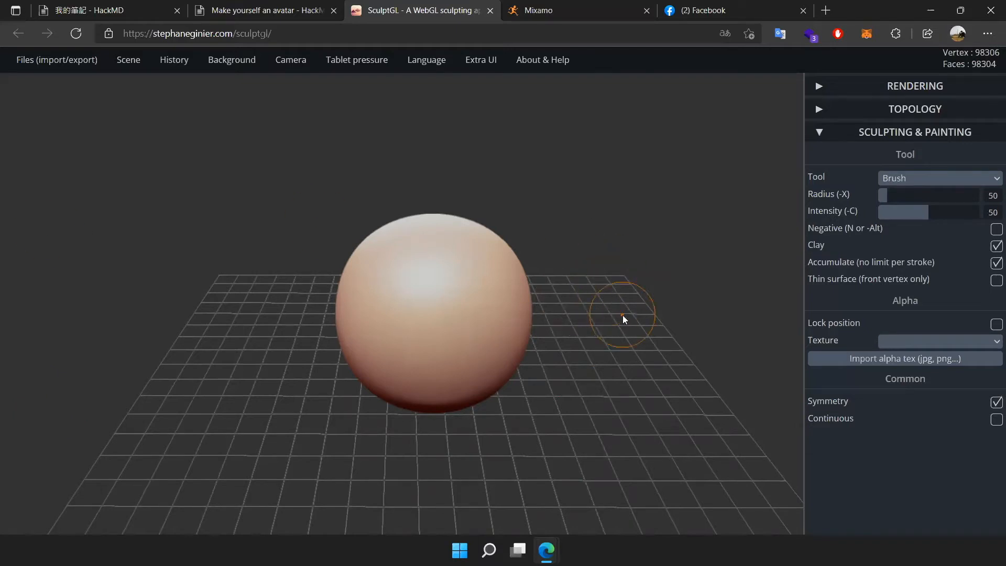
- Demonstrate zooming by repeatedly bringing the sphere closer and farther away
scroll(622, 315, down, 1)
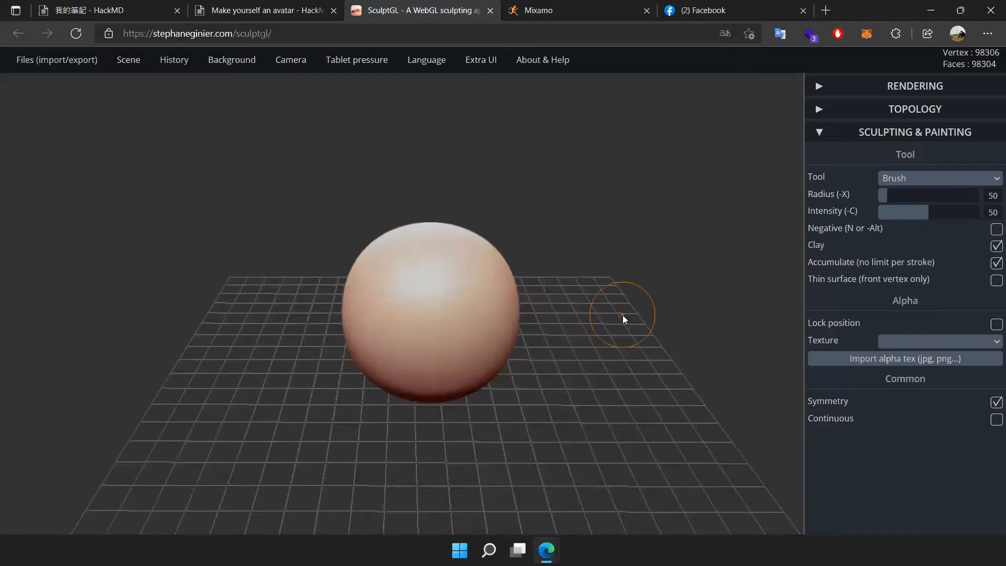
scroll(622, 315, down, 3)
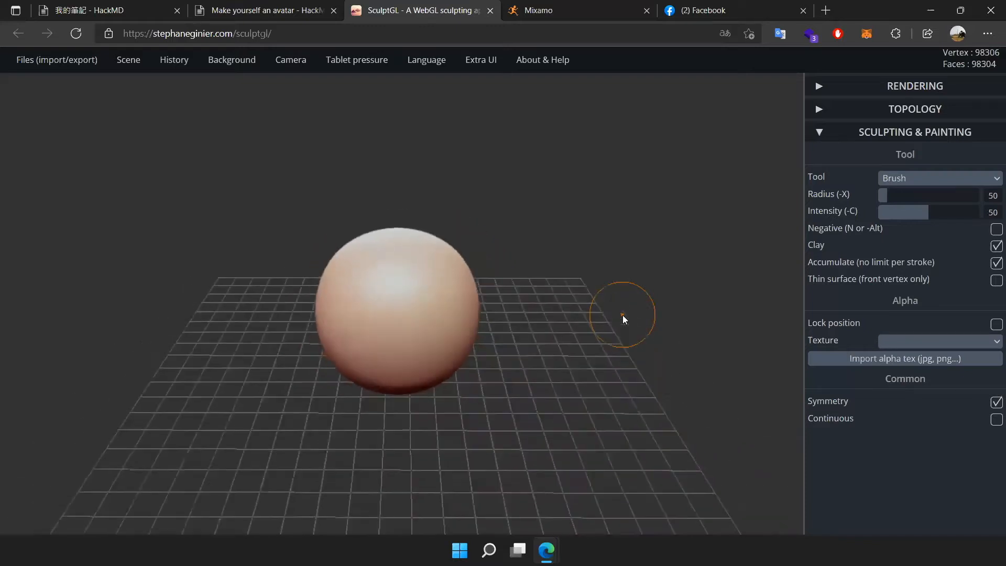
scroll(623, 316, down, 2)
scroll(622, 315, up, 6)
scroll(622, 315, down, 4)
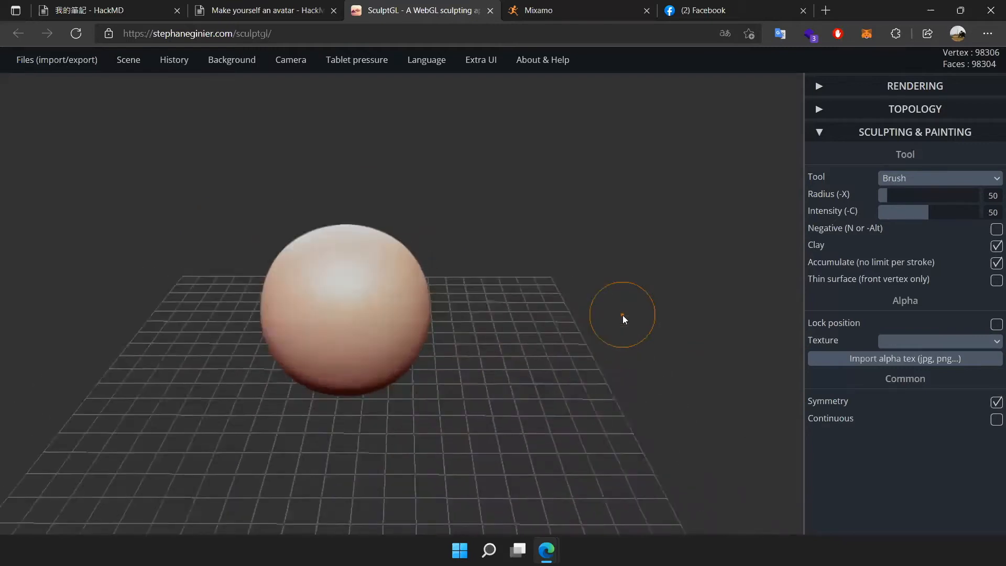
scroll(622, 315, up, 5)
scroll(622, 315, down, 3)
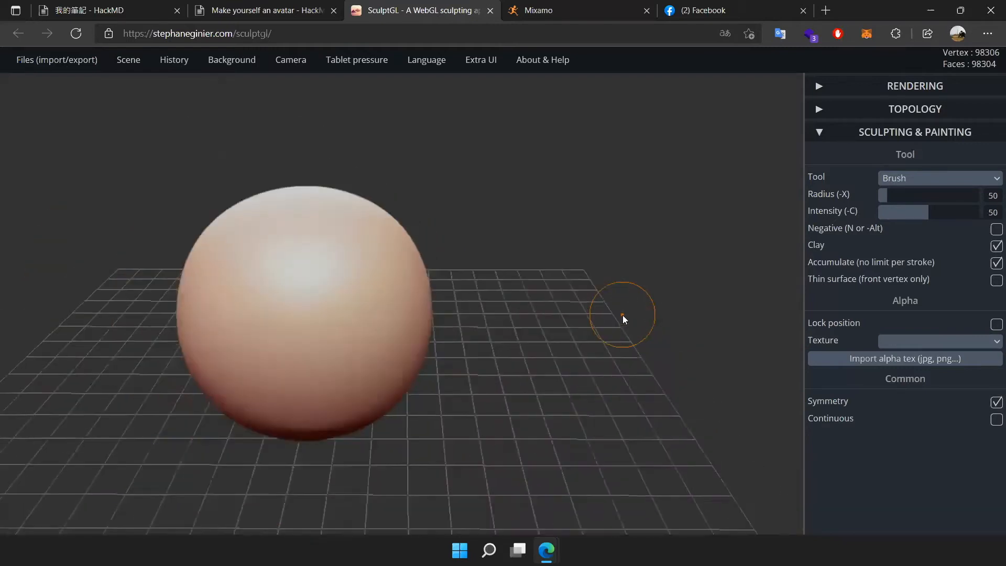
scroll(623, 316, down, 3)
scroll(622, 315, down, 2)
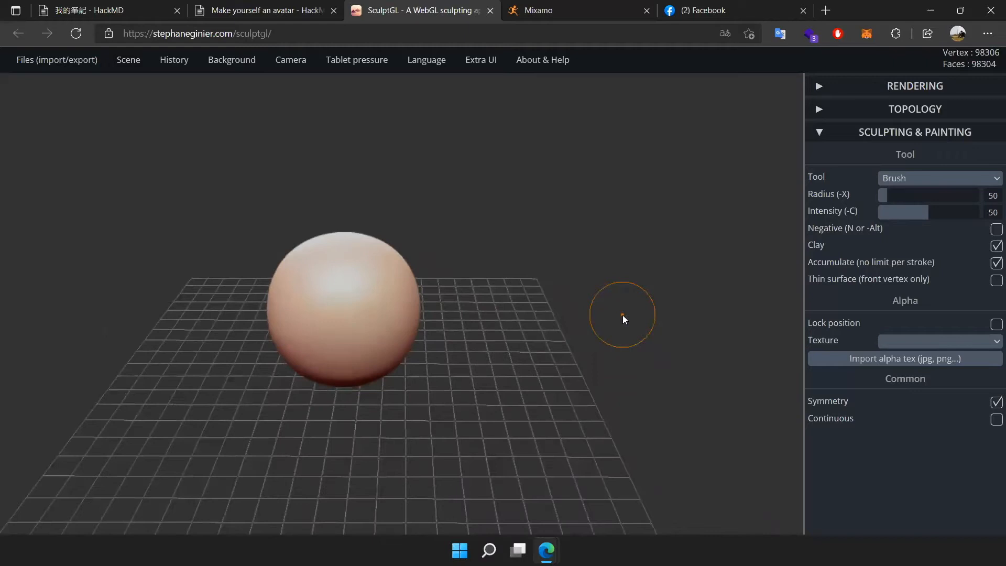
scroll(622, 315, up, 4)
scroll(623, 315, down, 2)
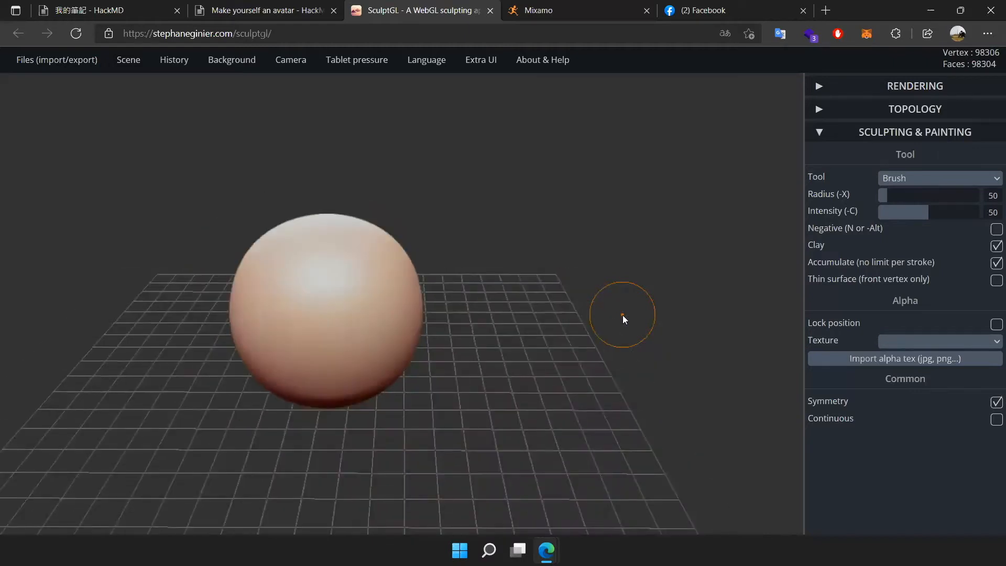
- Demonstrate continuous camera zoom toward and away from the sphere, and compare it with stepped zooming
key(ctrl)
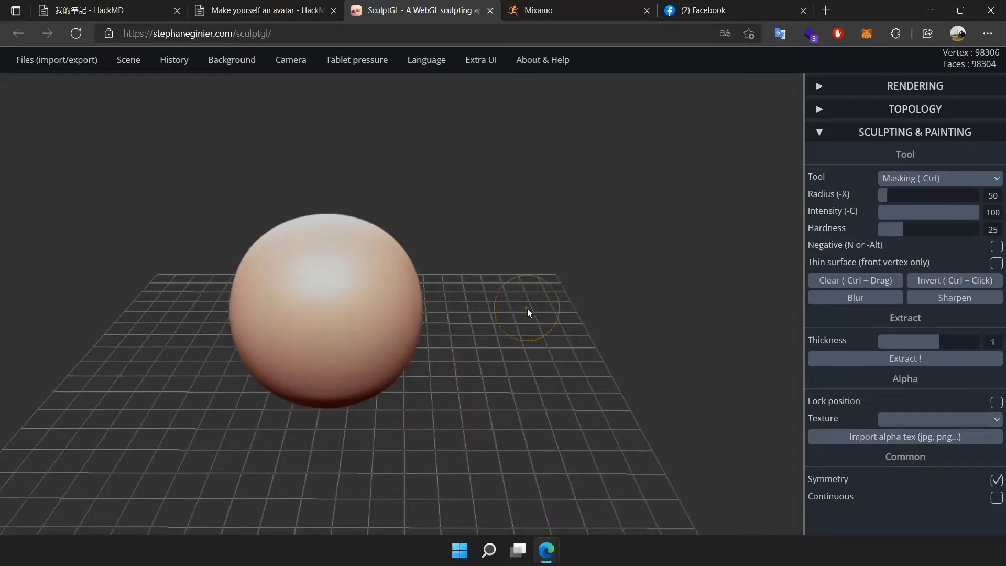
ctrl+right_drag(533, 275, 574, 555)
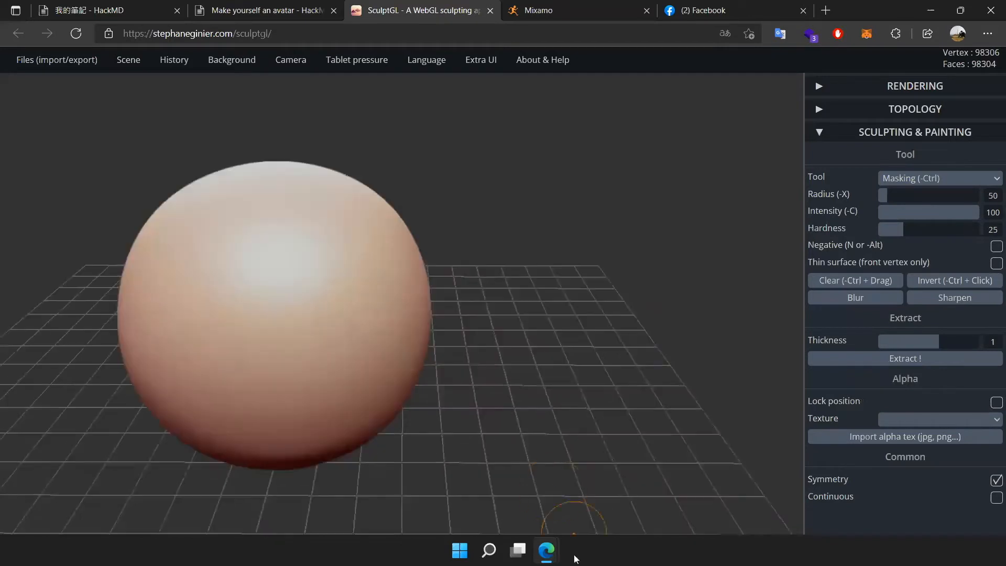
mouse_move(539, 422)
ctrl+right_down()
mouse_move(514, 161)
mouse_move(554, 442)
mouse_move(606, 237)
ctrl+right_up()
scroll(606, 237, up, 3)
scroll(606, 237, down, 7)
scroll(587, 289, up, 3)
- Demonstrate panning by shifting the sphere around the viewport
mouse_move(594, 296)
middle_down()
mouse_move(703, 297)
mouse_move(697, 266)
middle_up()
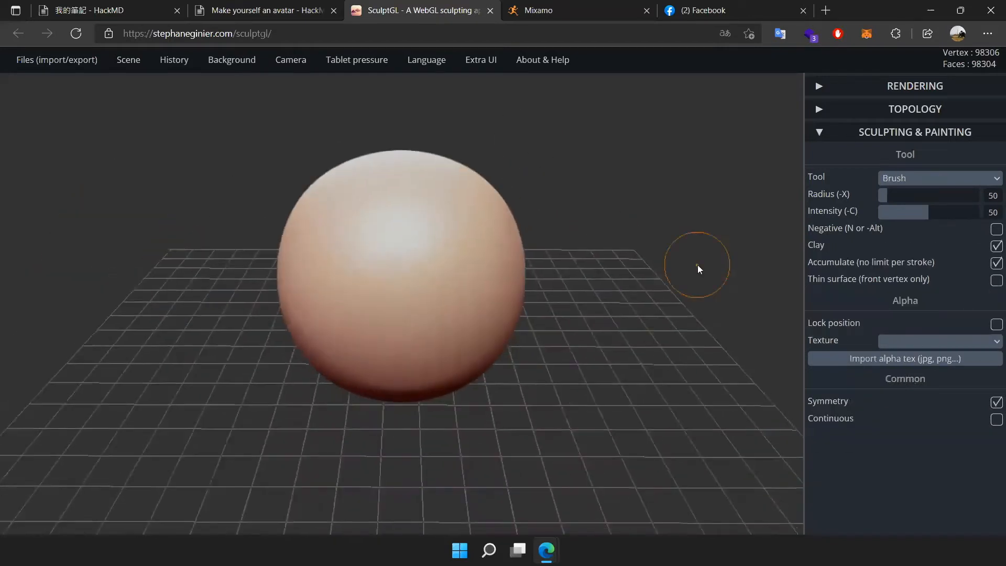
scroll(624, 269, down, 3)
scroll(608, 294, up, 3)
mouse_move(526, 341)
middle_down()
mouse_move(294, 447)
mouse_move(662, 395)
mouse_move(355, 399)
mouse_move(524, 378)
middle_up()
mouse_move(701, 372)
middle_down()
mouse_move(651, 395)
mouse_move(659, 402)
middle_up()
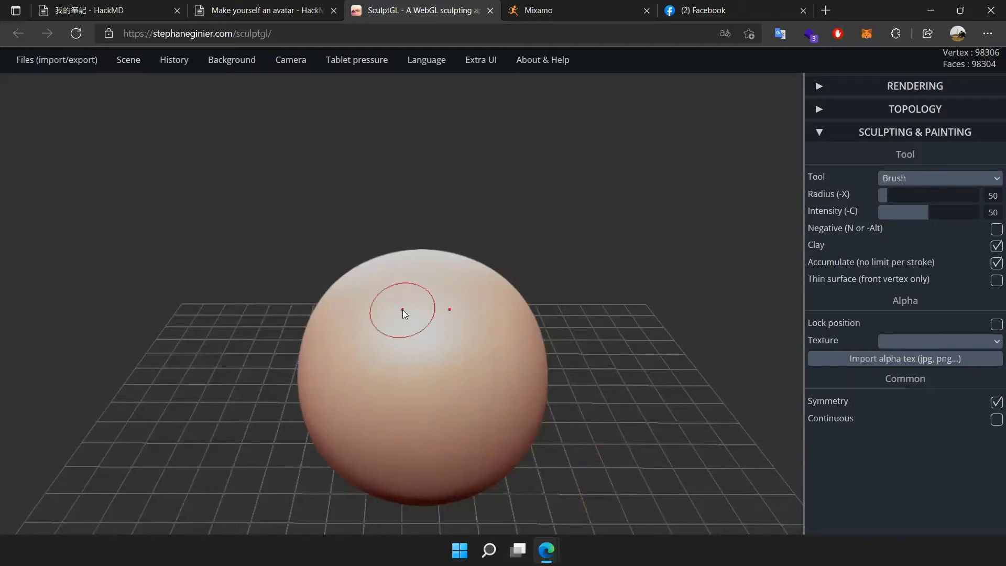
mouse_move(565, 368)
middle_down()
mouse_move(487, 365)
mouse_move(468, 336)
mouse_move(523, 153)
mouse_move(549, 302)
mouse_move(618, 216)
mouse_move(613, 272)
middle_up()
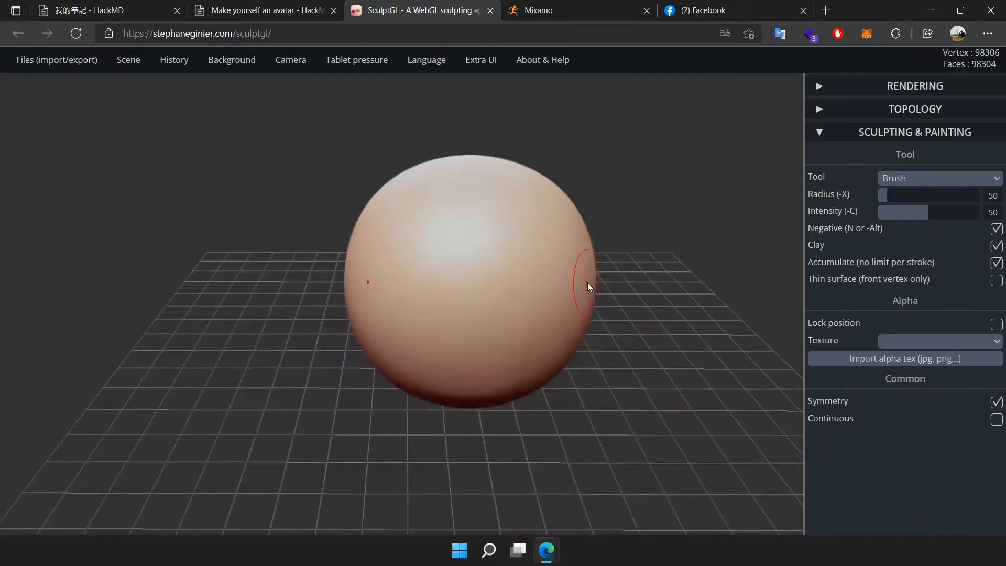
middle_drag(718, 294, 646, 281)
- Orbit around the sphere, move it out of view, and reset the camera to show it again
mouse_move(683, 264)
mouse_down()
mouse_move(285, 250)
mouse_move(665, 289)
mouse_move(433, 235)
mouse_move(695, 251)
mouse_move(701, 275)
mouse_move(647, 275)
mouse_move(643, 257)
mouse_move(561, 354)
mouse_move(659, 197)
mouse_move(606, 284)
mouse_move(440, 434)
mouse_move(606, 209)
mouse_move(517, 369)
mouse_move(625, 367)
mouse_up()
key(alt)
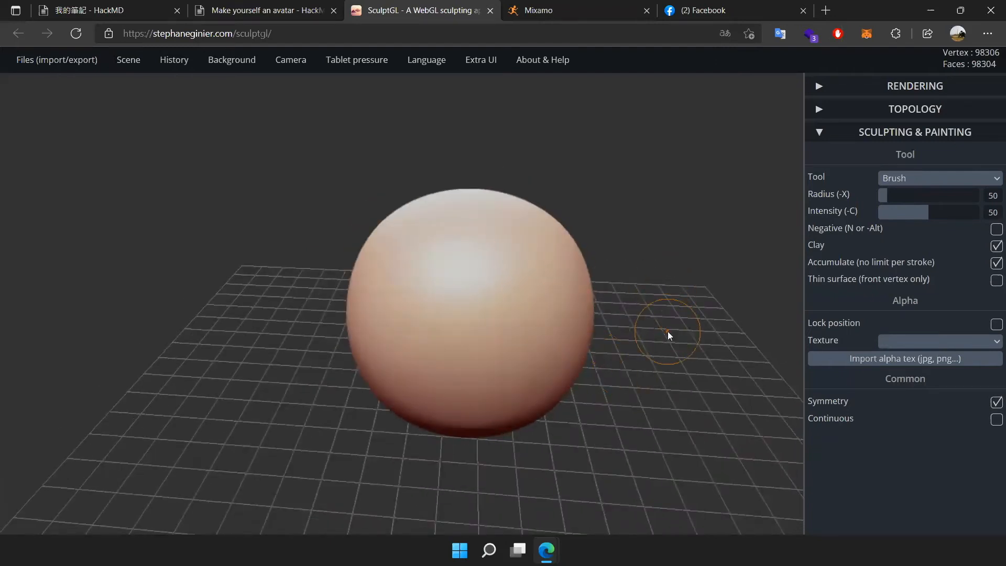
scroll(414, 313, down, 1)
scroll(441, 310, down, 1)
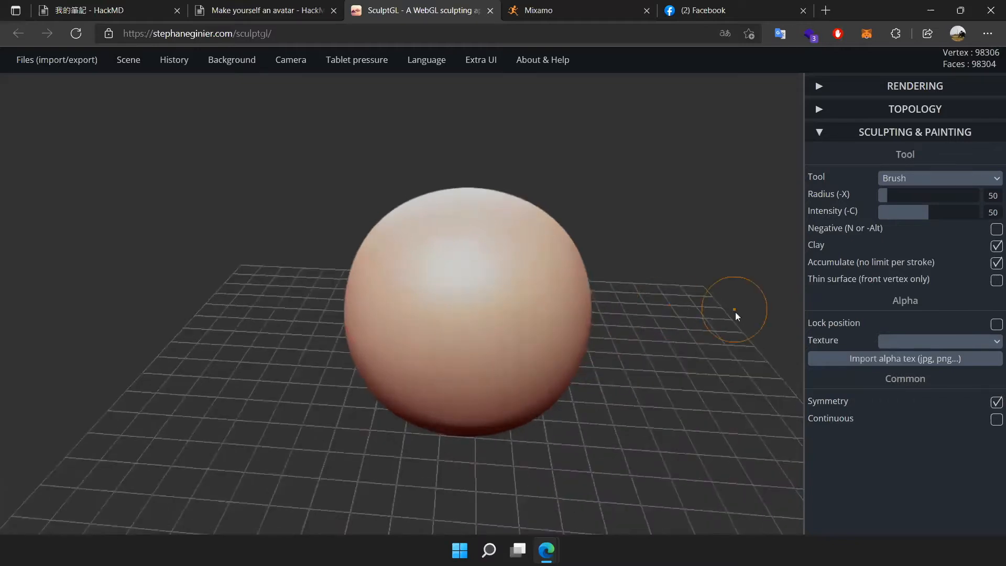
drag(730, 337, 570, 294)
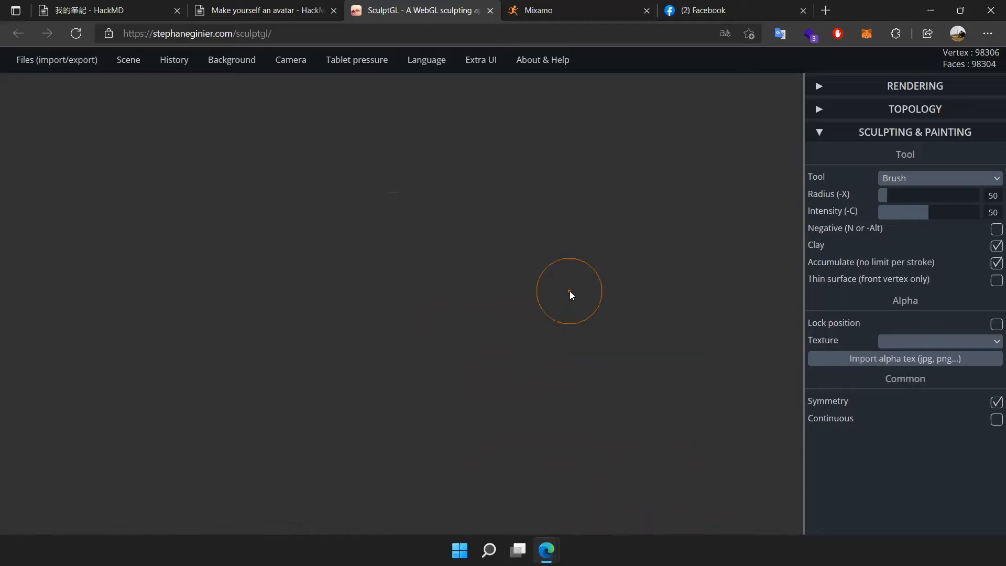
key(space)
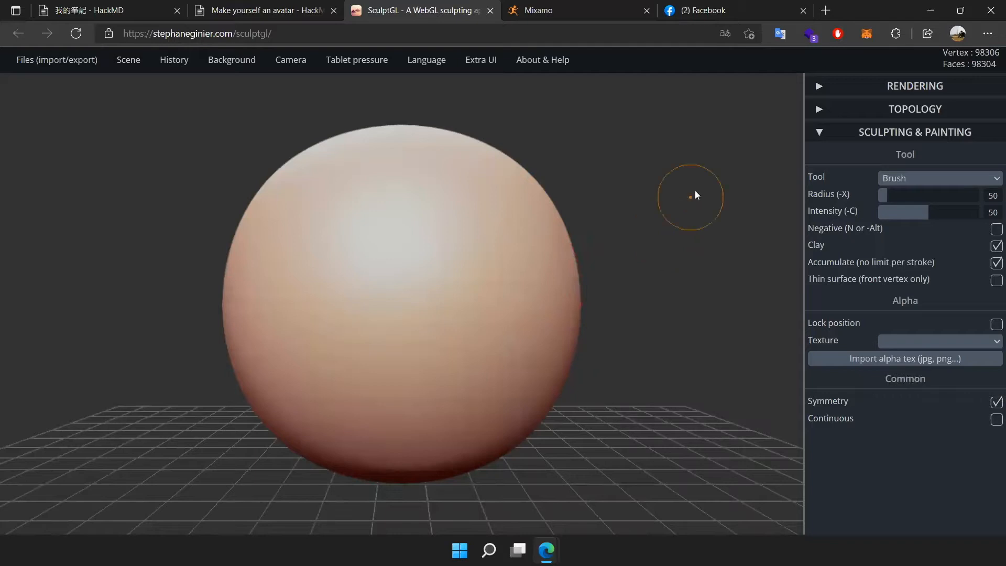
- Orbit the camera away from the sphere, restore the front view, and view it from above
scroll(608, 292, down, 5)
scroll(665, 214, up, 3)
mouse_move(658, 222)
mouse_down()
mouse_move(660, 272)
mouse_move(575, 320)
mouse_move(651, 300)
mouse_move(633, 270)
mouse_move(646, 269)
mouse_up()
drag(661, 266, 511, 257)
key(f)
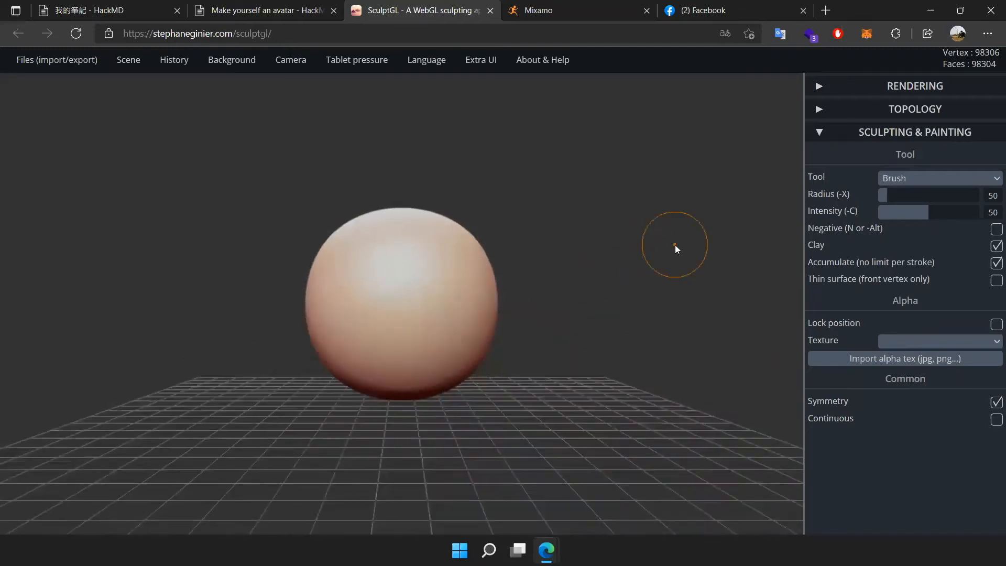
drag(674, 244, 476, 312)
- Import the previously made avatar model file into the scene
mouse_move(123, 60)
mouse_move(56, 60)
click(68, 107)
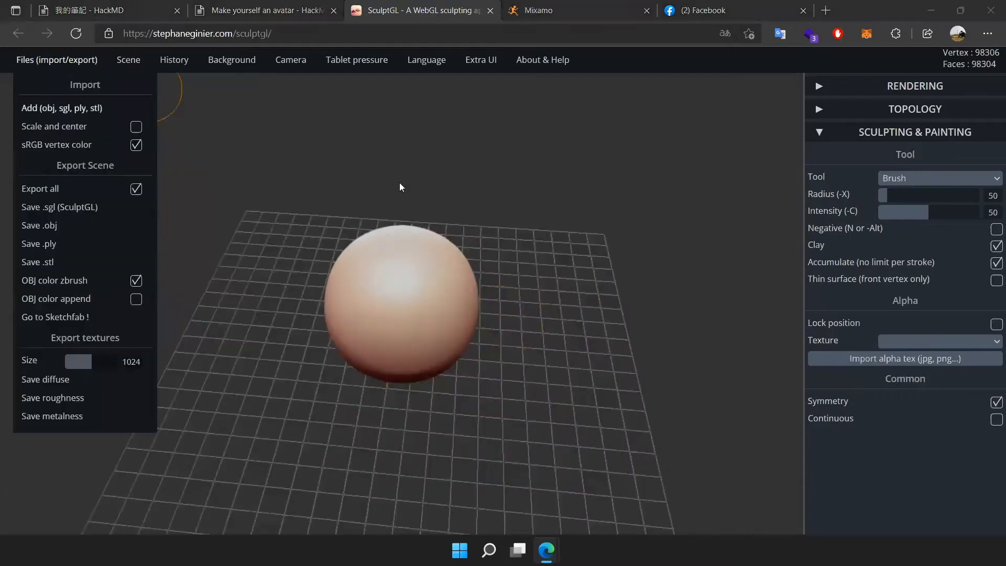
click(185, 118)
double_click(185, 119)
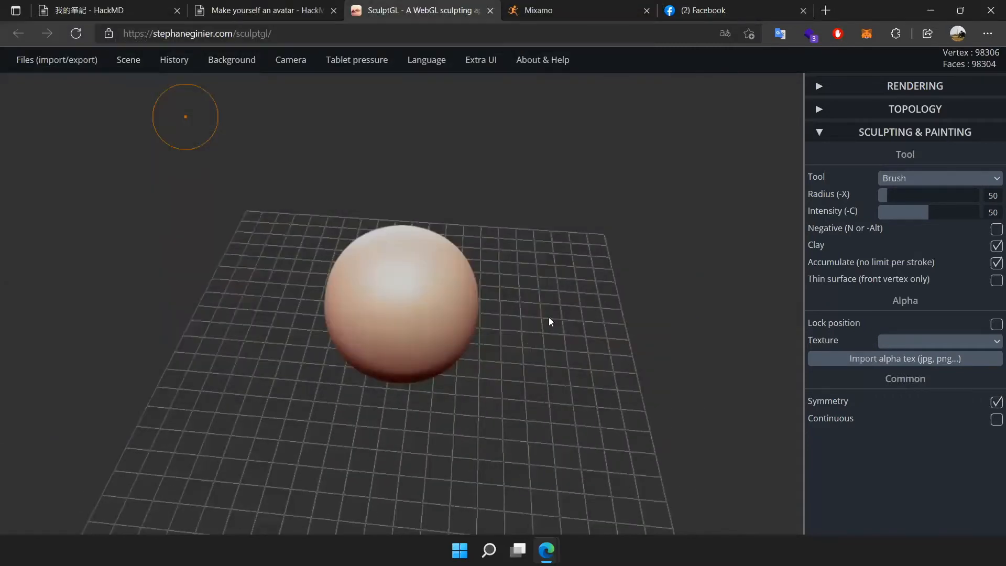
- Orbit around the imported avatar and alternate between its front and back views
mouse_move(651, 304)
mouse_down()
mouse_move(647, 270)
mouse_move(656, 281)
mouse_up()
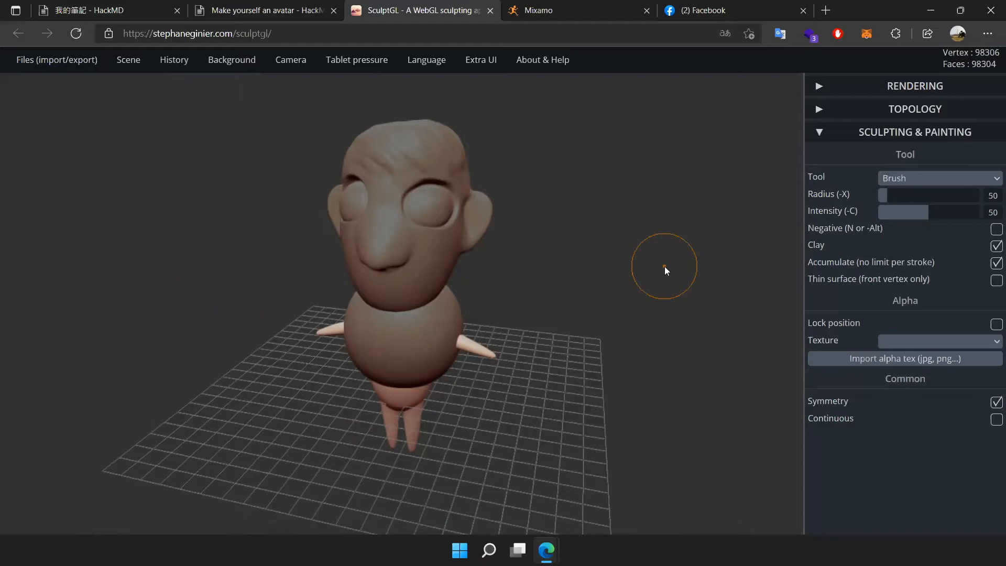
key(f)
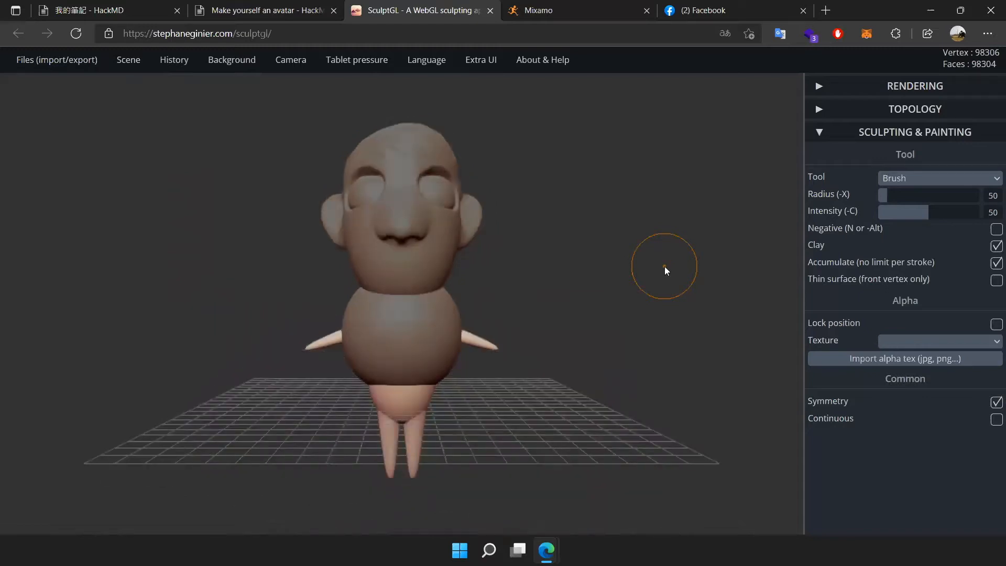
key(f)
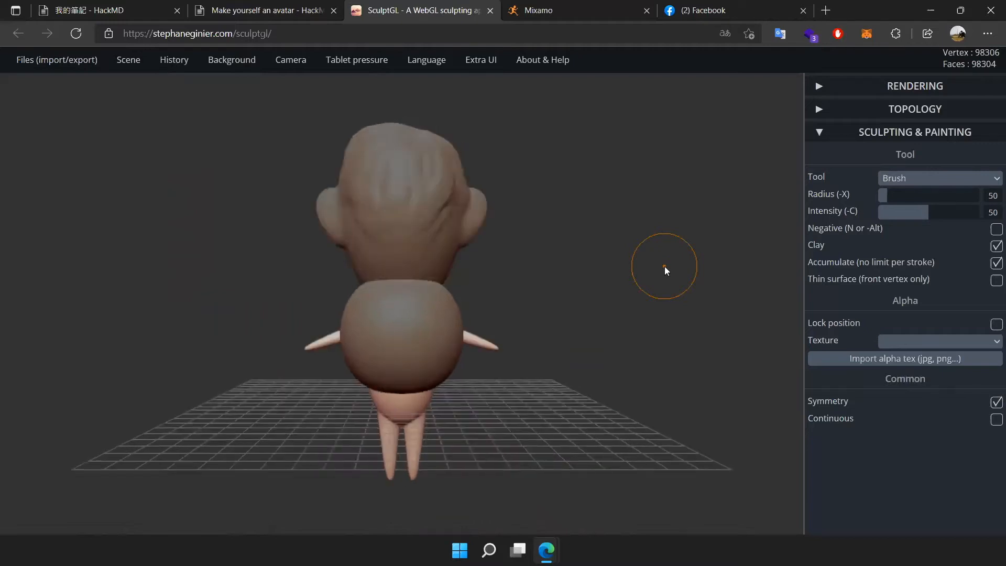
key(f)
key(f)
key(f)
key(f)
key(f)
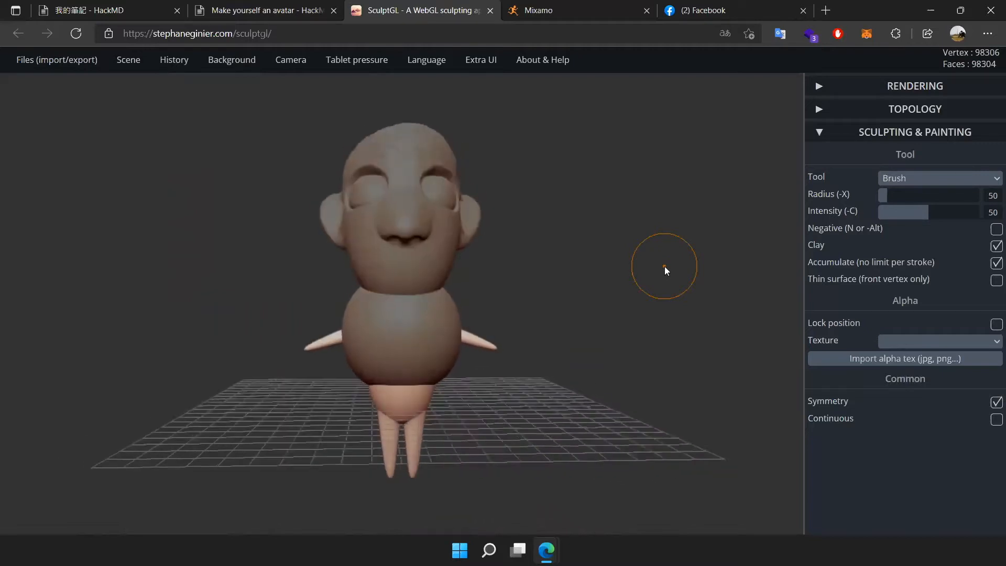
drag(711, 222, 541, 252)
key(f)
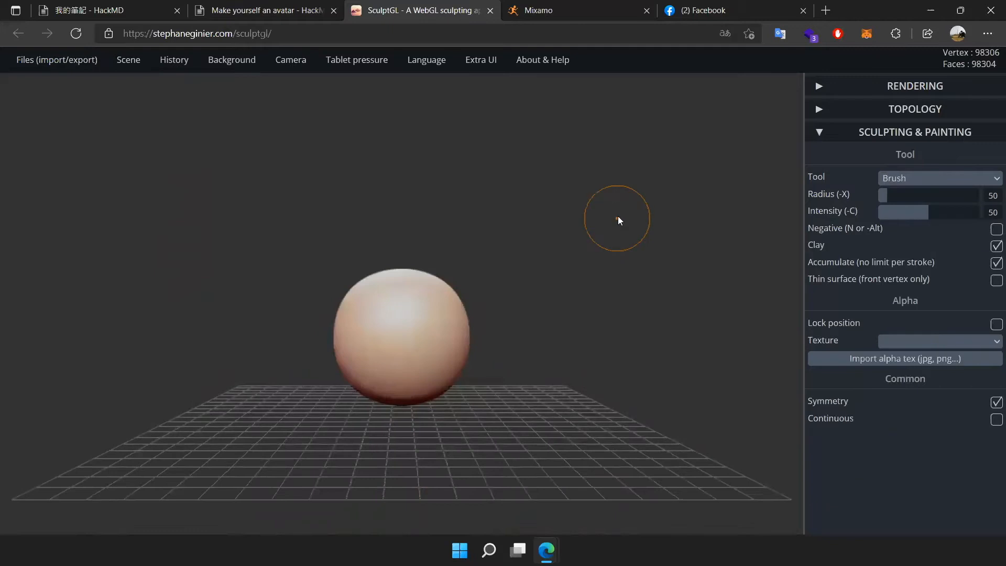
- Sculpt a trial Brush stroke on the sphere's front and undo it
scroll(427, 330, up, 5)
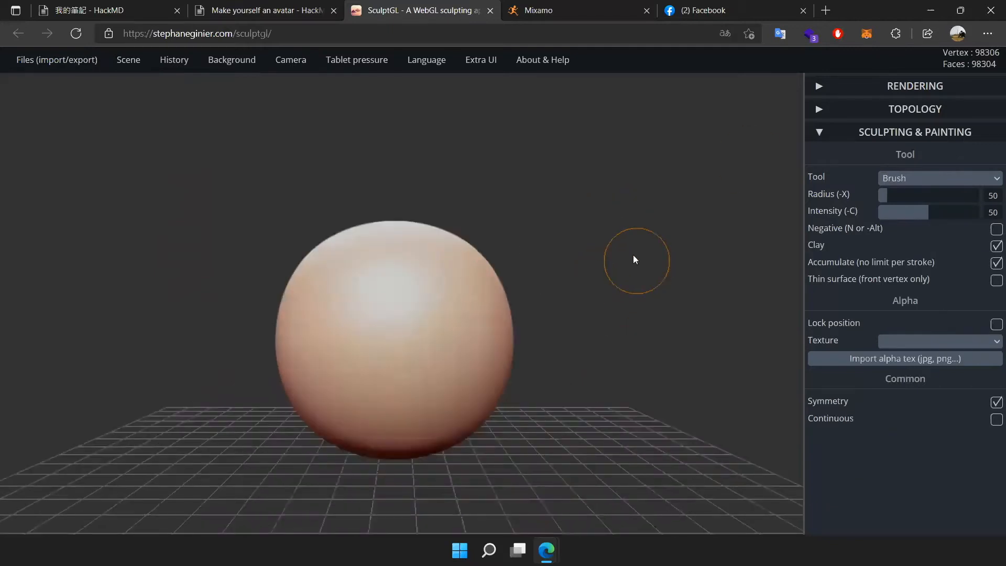
scroll(488, 287, down, 3)
scroll(451, 282, up, 2)
scroll(435, 320, down, 3)
mouse_move(434, 298)
mouse_down()
mouse_move(422, 292)
mouse_move(454, 278)
mouse_move(433, 353)
mouse_move(476, 355)
mouse_move(465, 293)
mouse_move(416, 357)
mouse_move(398, 324)
mouse_up()
key(ctrl+z)
key(ctrl+z)
key(ctrl+z)
key(ctrl+z)
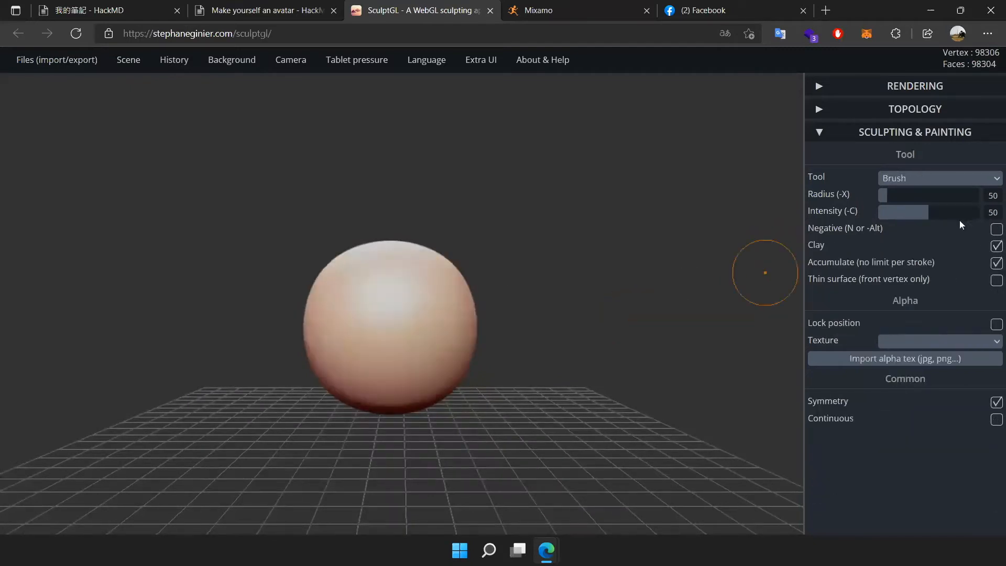
- Switch the sculpting tool to Inflate and turn off Symmetry
click(938, 178)
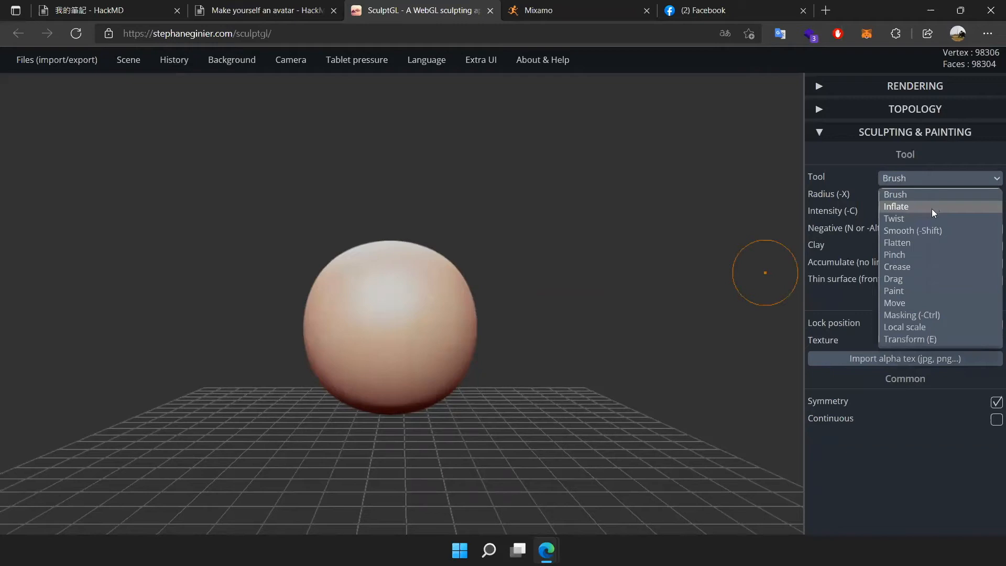
click(932, 207)
click(996, 368)
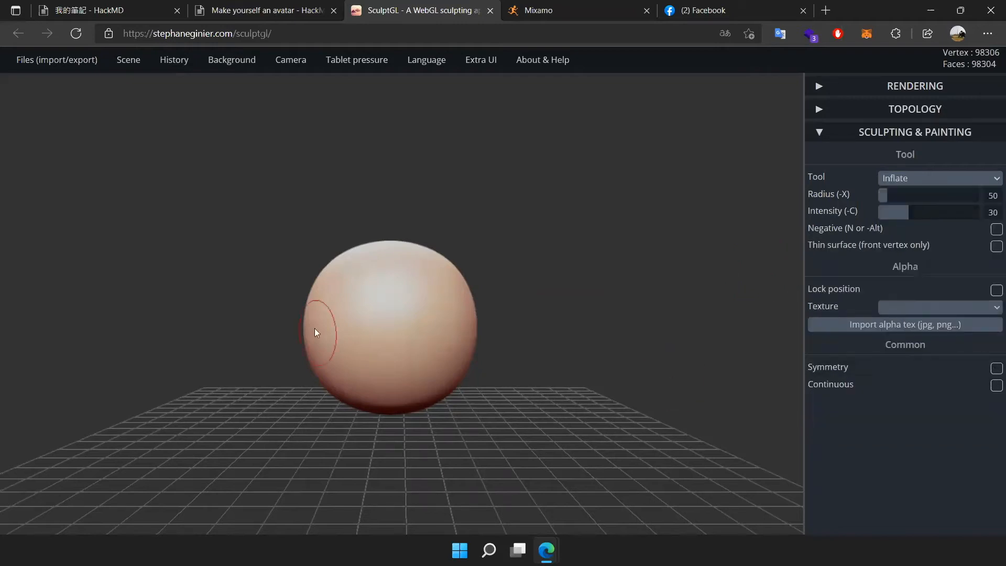
- Inflate a single round bump on one side of the sphere's front, inspect it and undo it
scroll(315, 328, up, 5)
scroll(475, 310, up, 1)
scroll(422, 315, up, 2)
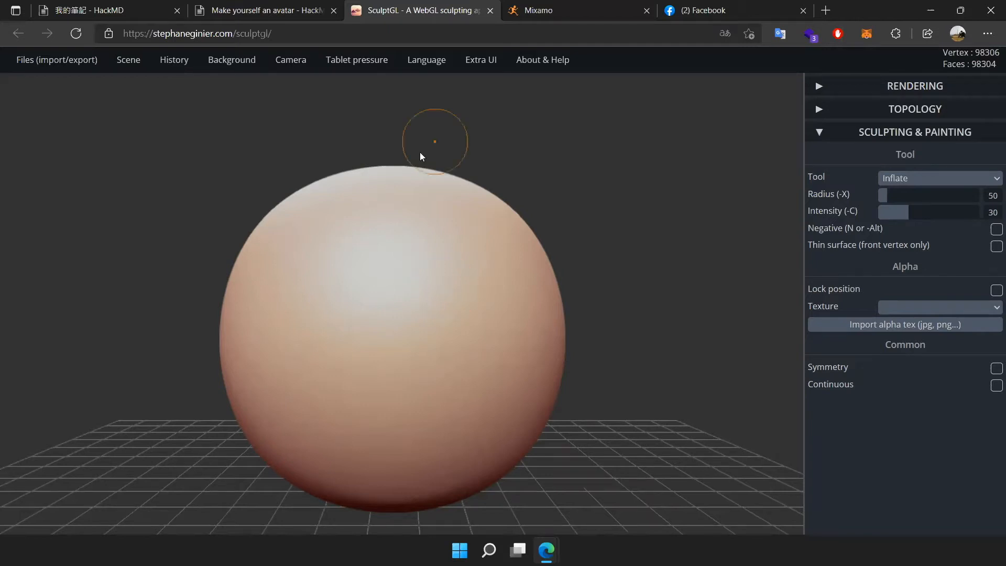
scroll(460, 239, down, 4)
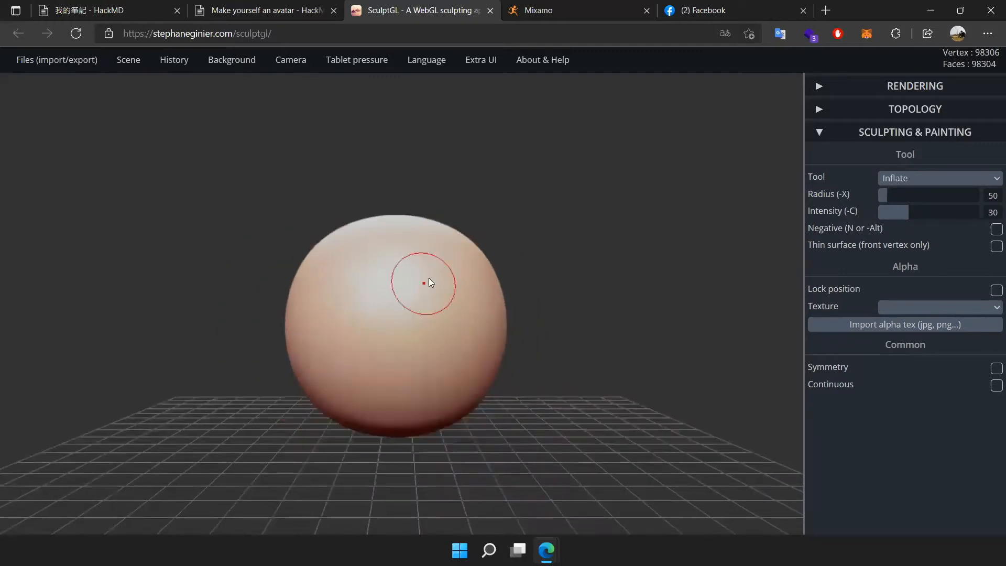
mouse_move(463, 274)
mouse_down()
mouse_move(456, 298)
mouse_move(472, 287)
mouse_move(454, 300)
mouse_move(432, 289)
mouse_move(465, 265)
mouse_move(469, 291)
mouse_move(449, 318)
mouse_up()
scroll(445, 322, up, 3)
mouse_move(364, 397)
right_down()
mouse_move(391, 397)
mouse_move(456, 360)
mouse_move(254, 419)
mouse_move(87, 327)
mouse_move(253, 415)
right_up()
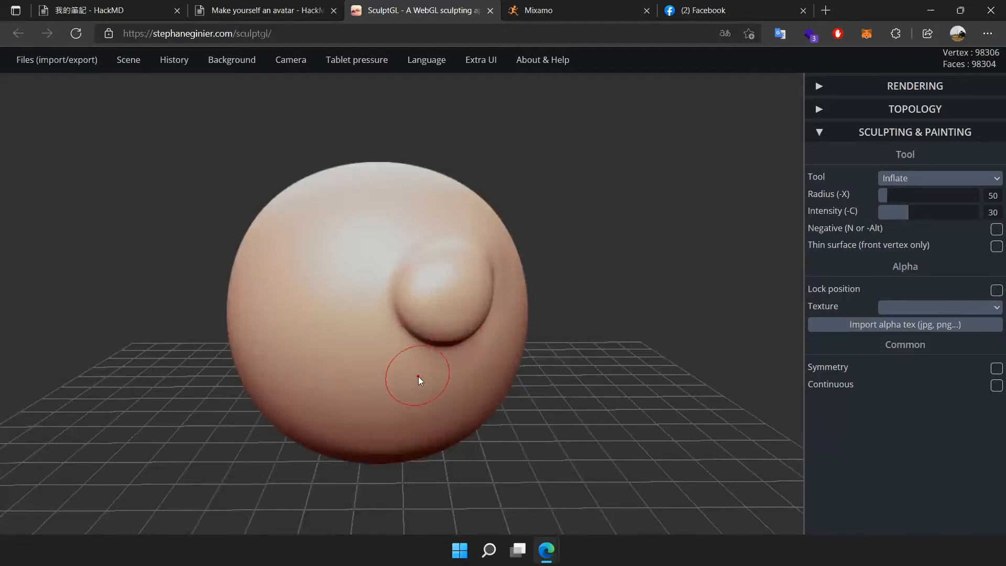
mouse_move(631, 246)
mouse_down()
mouse_move(627, 270)
mouse_move(366, 294)
mouse_move(559, 218)
mouse_move(696, 254)
mouse_up()
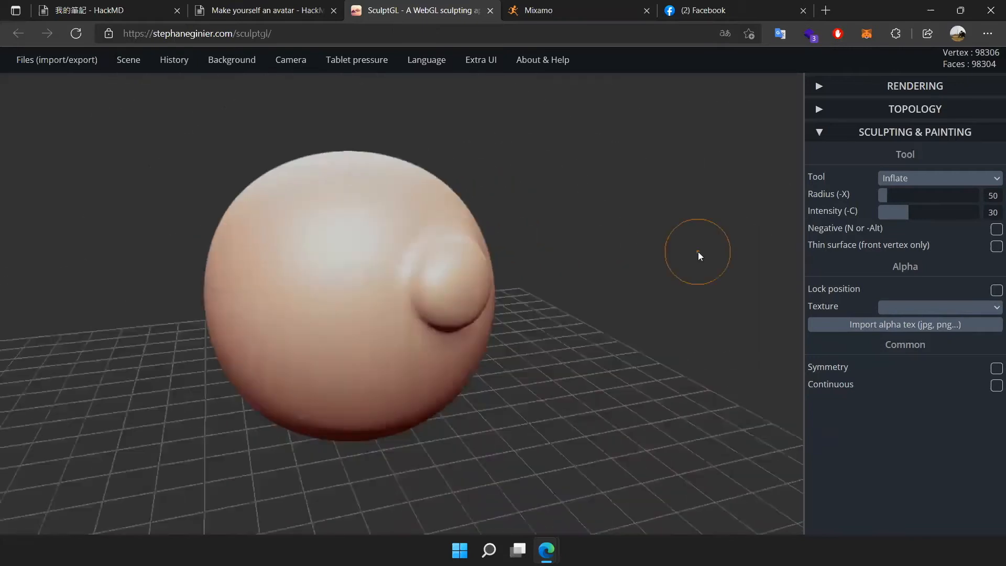
key(ctrl)
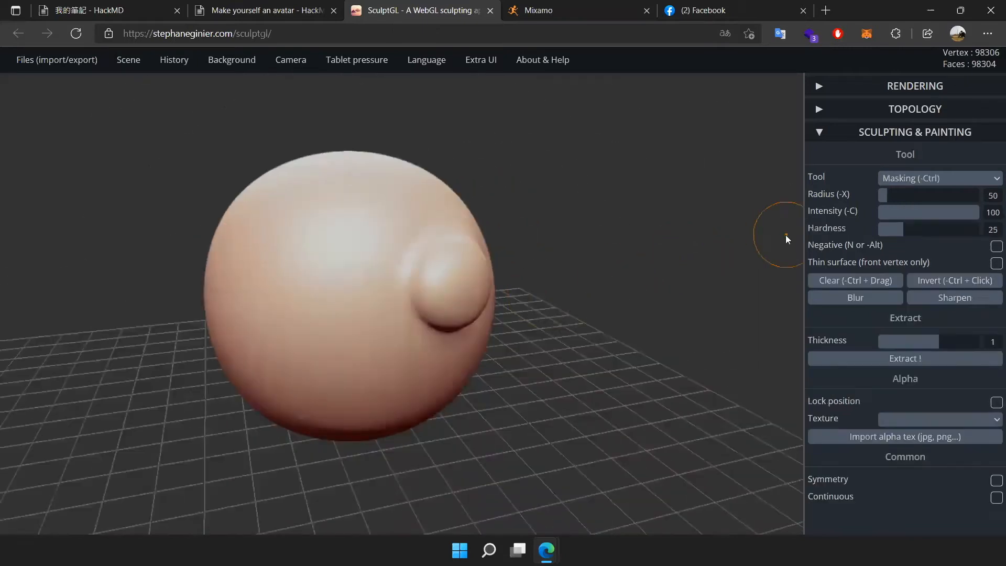
key(ctrl+z)
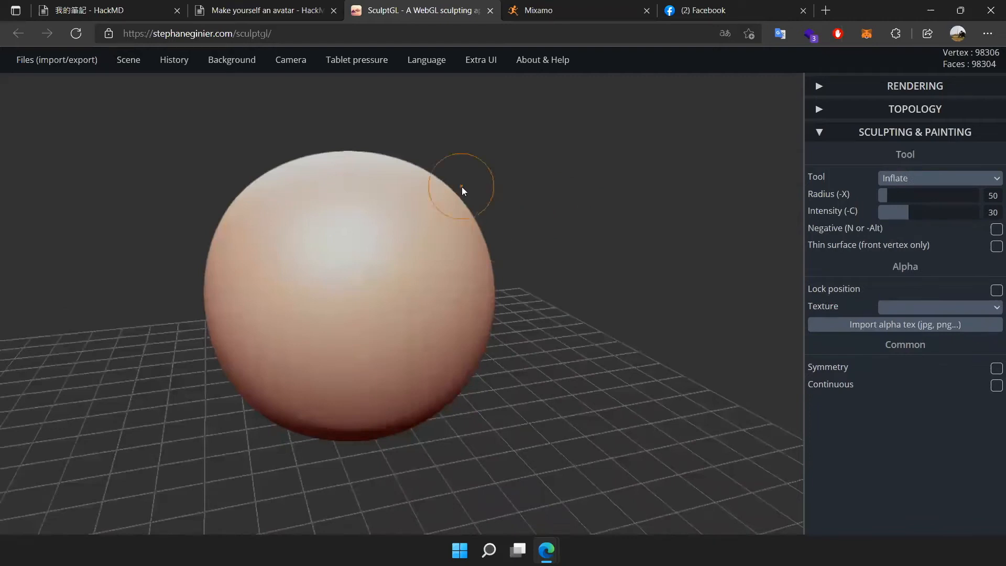
- Carve a round dent into the sphere with the Inflate tool in Negative mode, inspect it and undo it
mouse_move(444, 270)
alt+mouse_down()
mouse_move(457, 290)
mouse_move(426, 286)
mouse_move(447, 262)
mouse_move(457, 267)
mouse_move(423, 306)
alt+mouse_up()
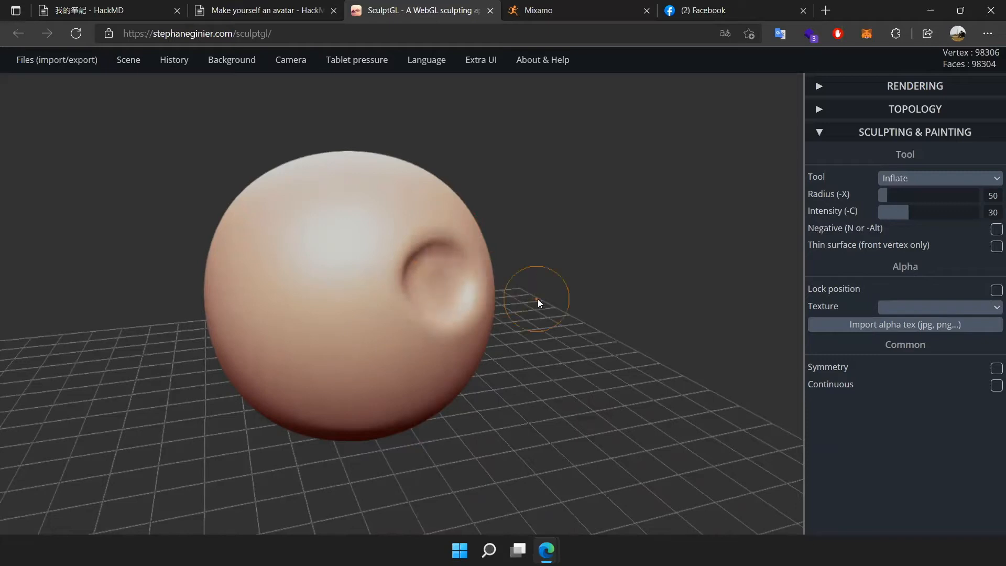
scroll(584, 319, up, 3)
drag(720, 293, 675, 344)
key(ctrl+z)
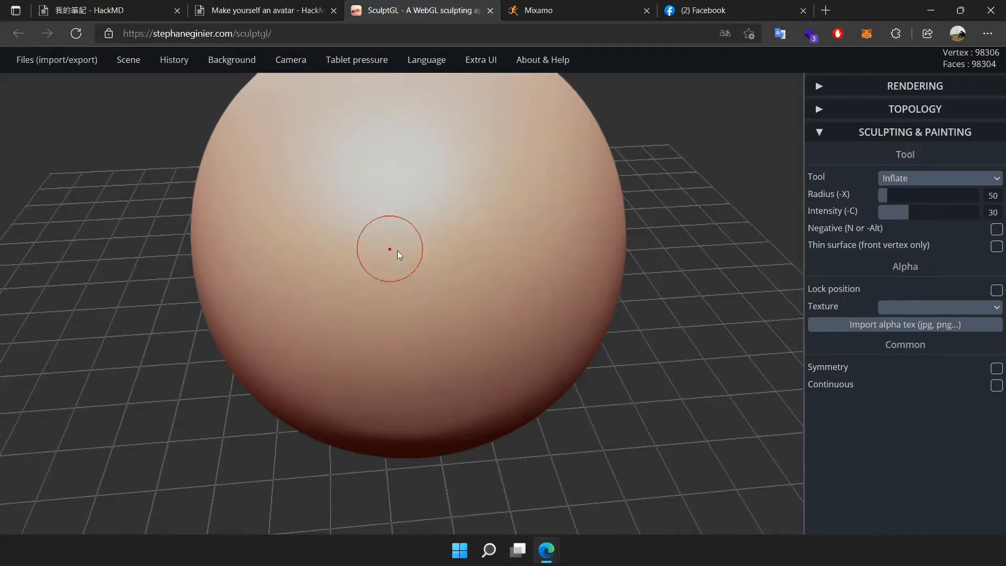
- Twist the sphere's front surface into a spiral with the Twist tool at radius 75 and inspect the swirl
scroll(486, 244, down, 5)
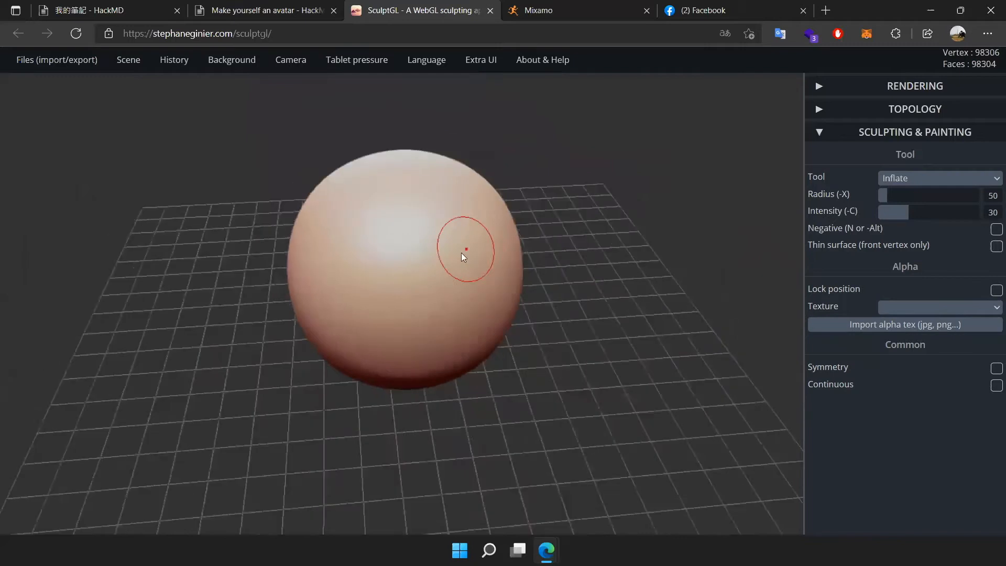
scroll(461, 257, up, 3)
click(921, 180)
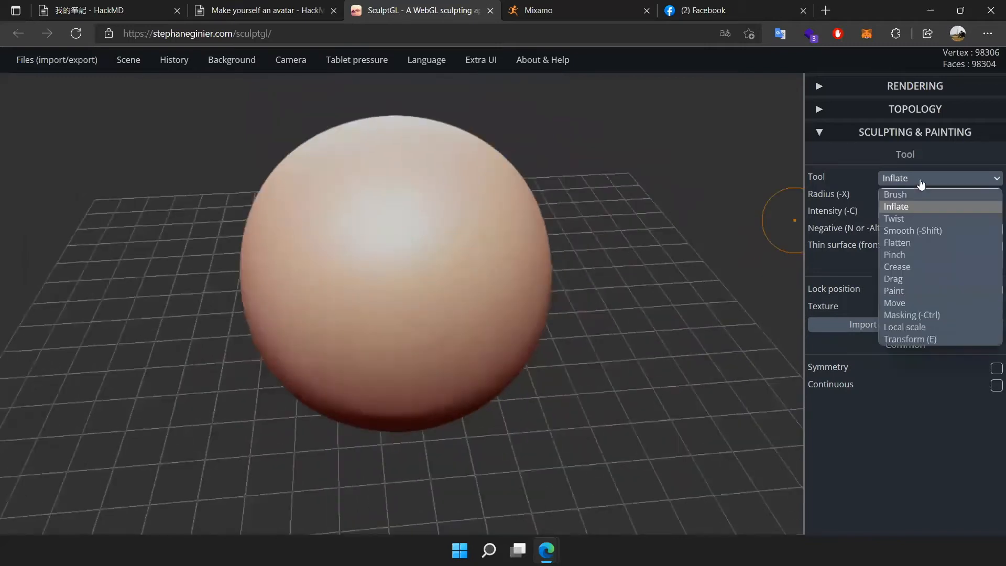
click(932, 221)
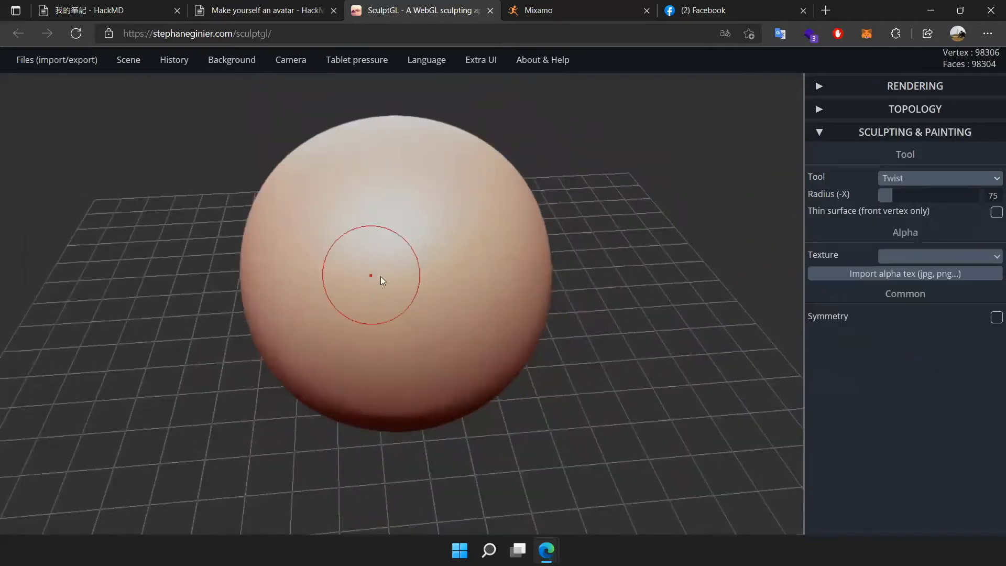
scroll(387, 283, down, 2)
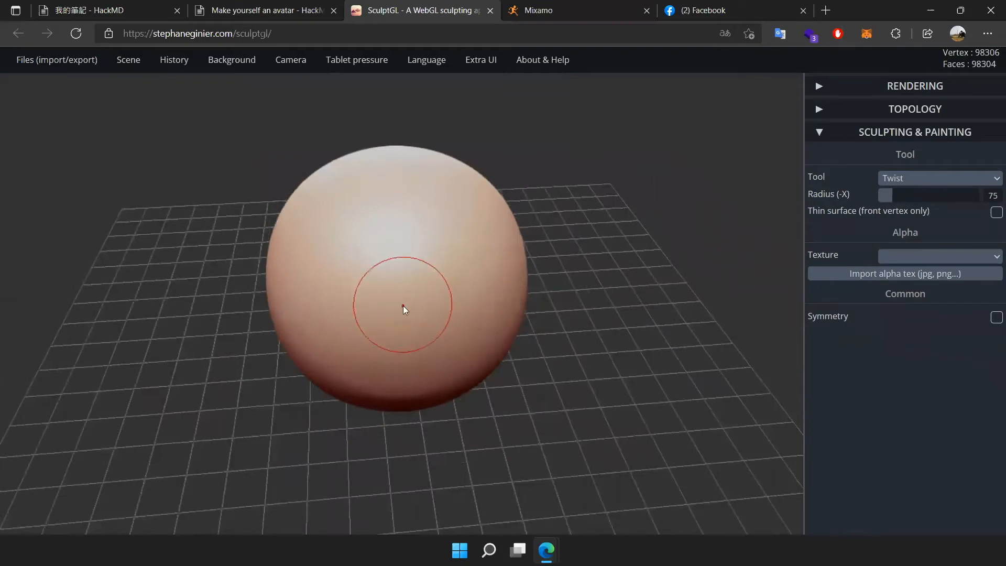
mouse_move(407, 298)
mouse_down()
mouse_move(301, 278)
mouse_move(423, 205)
mouse_move(547, 291)
mouse_move(521, 392)
mouse_move(420, 414)
mouse_move(296, 358)
mouse_move(282, 323)
mouse_move(360, 321)
mouse_up()
scroll(474, 272, up, 10)
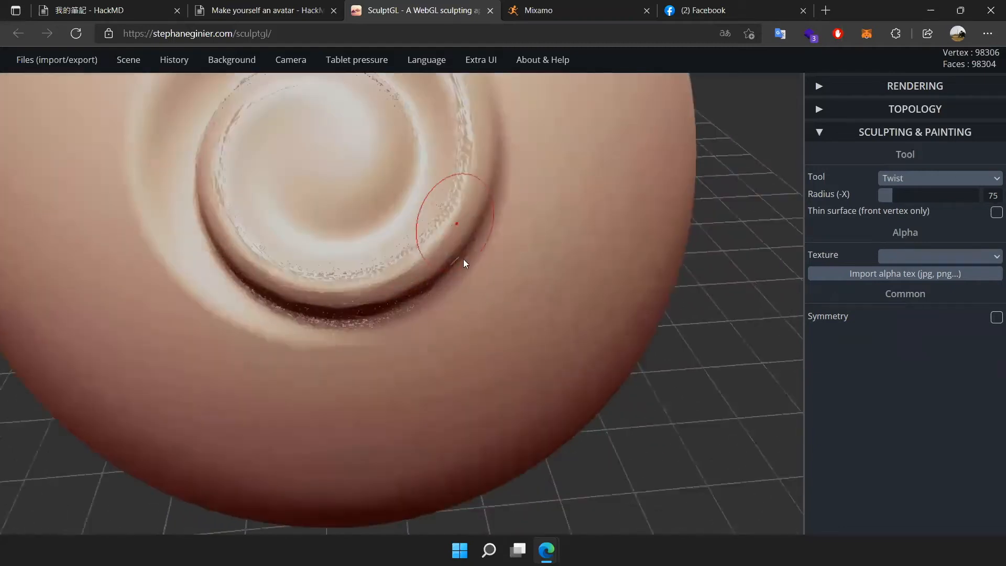
mouse_move(507, 372)
right_down()
mouse_move(419, 398)
mouse_move(326, 272)
mouse_move(451, 263)
mouse_move(635, 320)
mouse_move(723, 361)
mouse_move(588, 417)
mouse_move(383, 399)
mouse_move(696, 366)
mouse_move(723, 314)
mouse_move(552, 388)
mouse_move(464, 376)
mouse_move(496, 341)
mouse_move(510, 285)
mouse_move(398, 331)
mouse_move(599, 298)
mouse_move(391, 291)
mouse_move(537, 304)
right_up()
mouse_move(543, 311)
mouse_down()
mouse_move(519, 326)
mouse_move(656, 316)
mouse_move(413, 331)
mouse_move(658, 316)
mouse_move(498, 234)
mouse_move(593, 253)
mouse_move(611, 287)
mouse_up()
right_drag(439, 431, 472, 377)
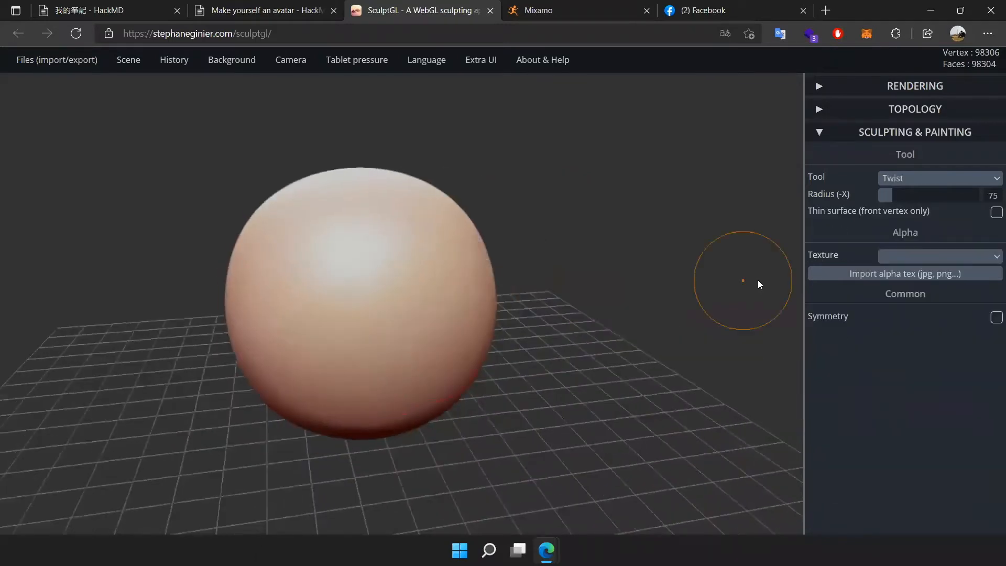
- Build up an uneven lump on the sphere's front with the Brush tool at radius 50 and intensity 50
click(889, 181)
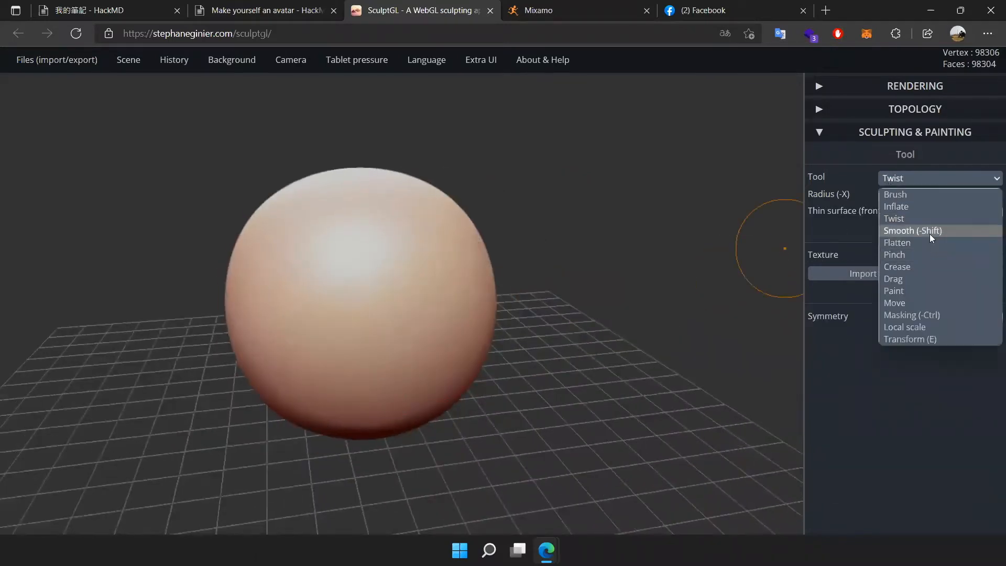
click(929, 233)
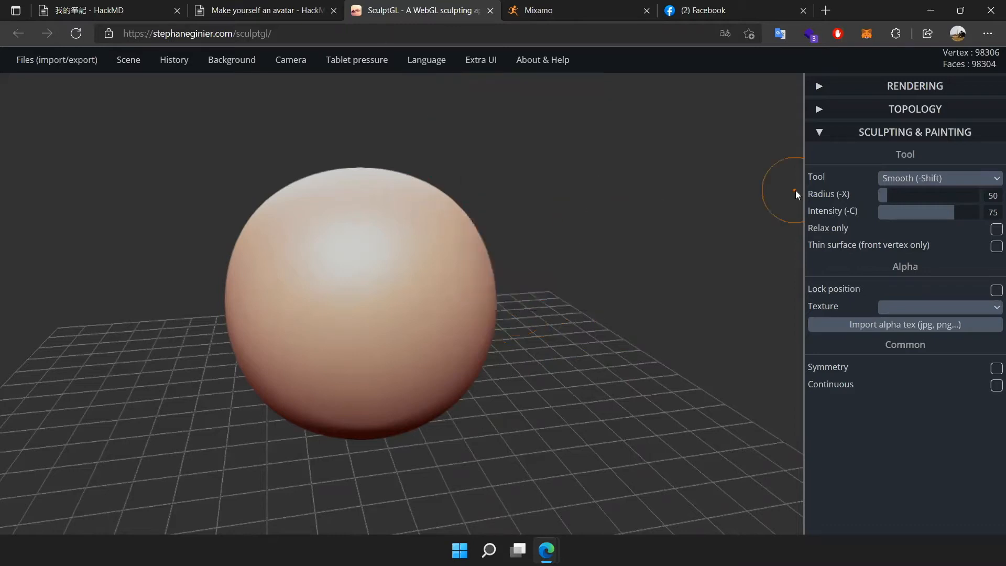
click(886, 179)
click(894, 195)
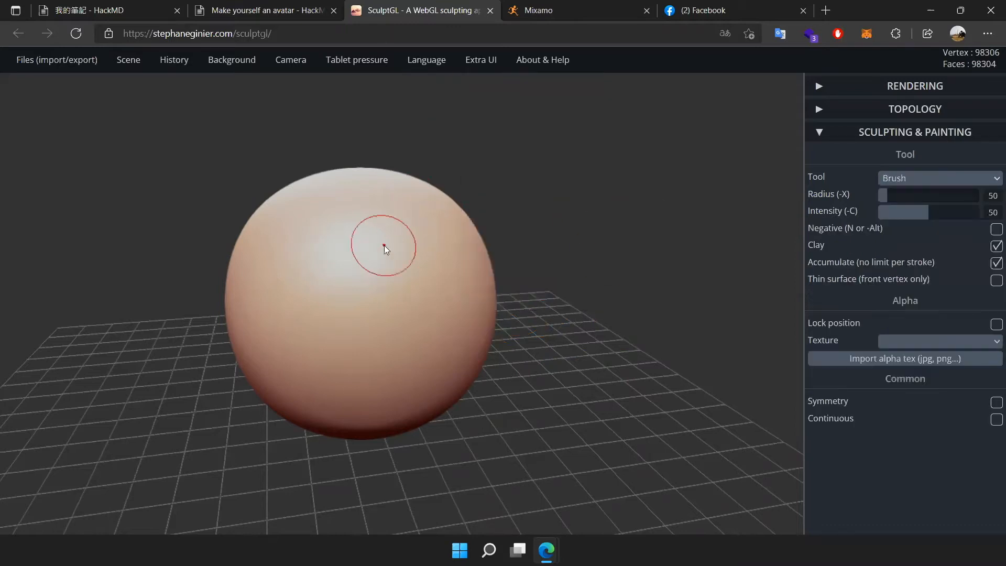
mouse_move(355, 362)
mouse_down()
mouse_move(397, 332)
mouse_move(395, 322)
mouse_move(346, 351)
mouse_move(363, 313)
mouse_up()
mouse_move(425, 345)
mouse_down()
mouse_move(377, 368)
mouse_move(342, 351)
mouse_move(432, 335)
mouse_move(369, 288)
mouse_move(342, 347)
mouse_move(354, 357)
mouse_move(451, 293)
mouse_up()
mouse_move(754, 276)
mouse_down()
mouse_move(529, 411)
mouse_move(694, 238)
mouse_move(579, 366)
mouse_move(470, 337)
mouse_move(628, 325)
mouse_up()
mouse_move(643, 367)
mouse_down()
mouse_move(420, 417)
mouse_move(341, 385)
mouse_move(537, 346)
mouse_move(608, 370)
mouse_move(569, 343)
mouse_up()
scroll(585, 292, down, 3)
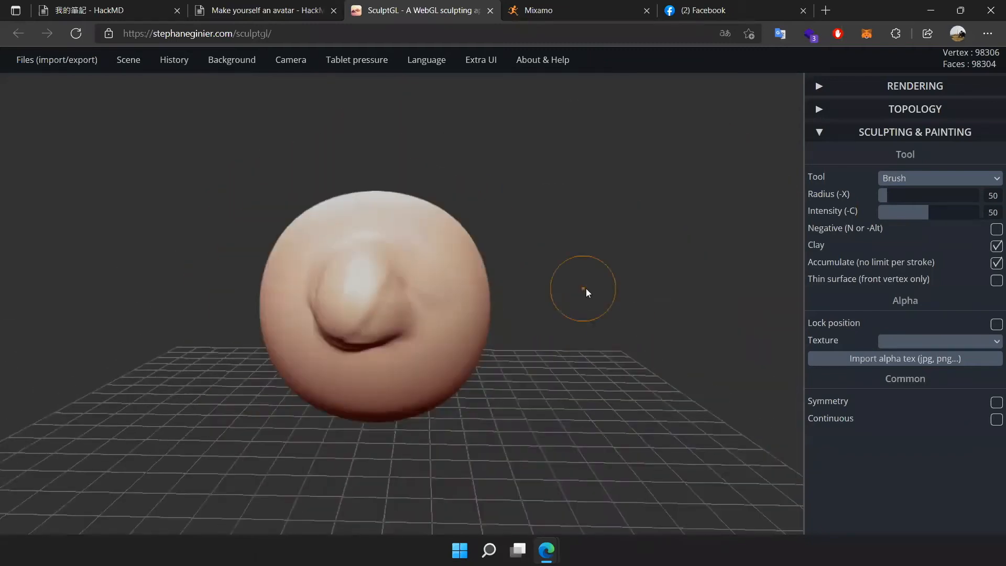
- Smooth the lump's uneven surface at intensity 75, and undo both the smoothing and the lump
scroll(395, 330, down, 3)
key(shift)
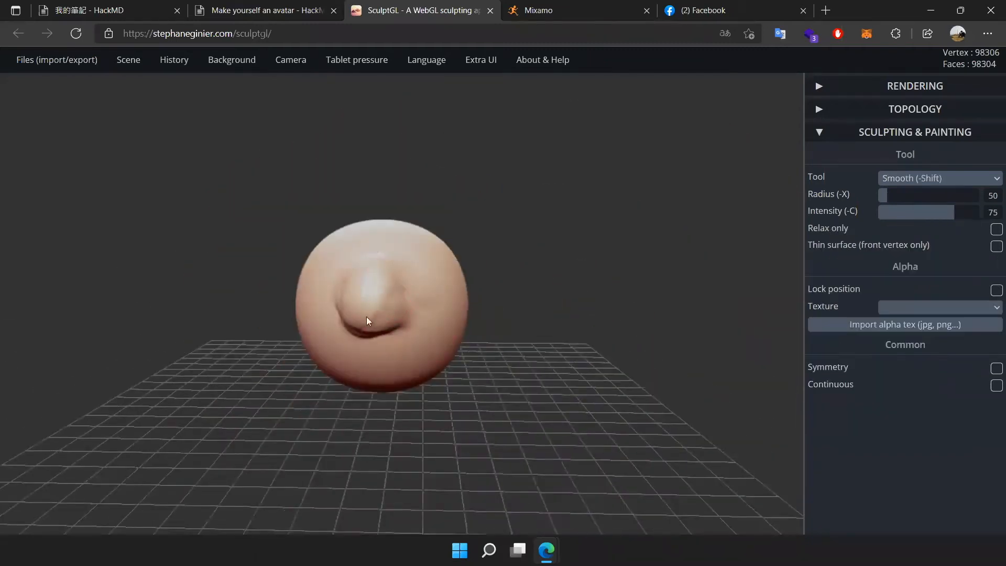
shift+drag(338, 306, 347, 343)
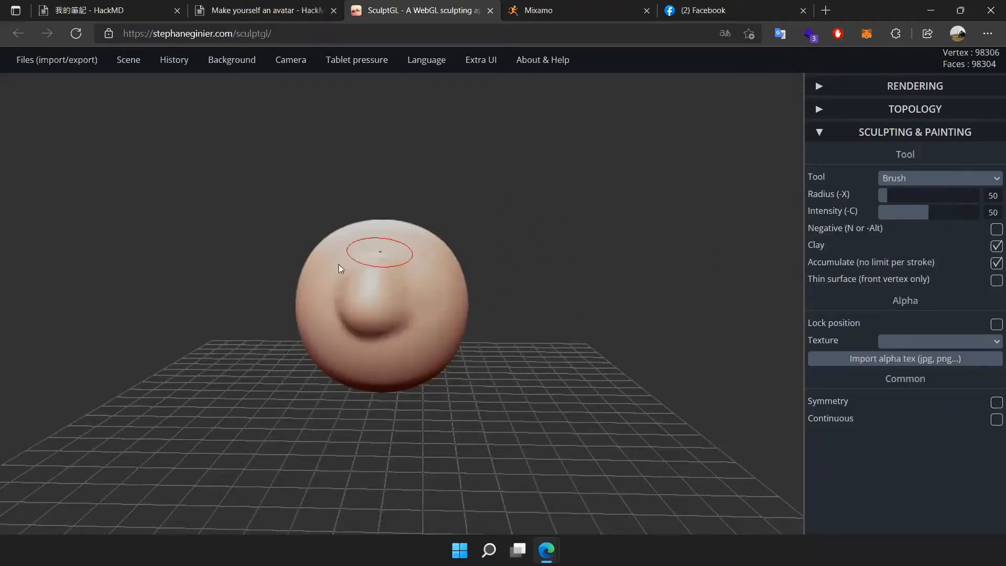
scroll(678, 218, up, 3)
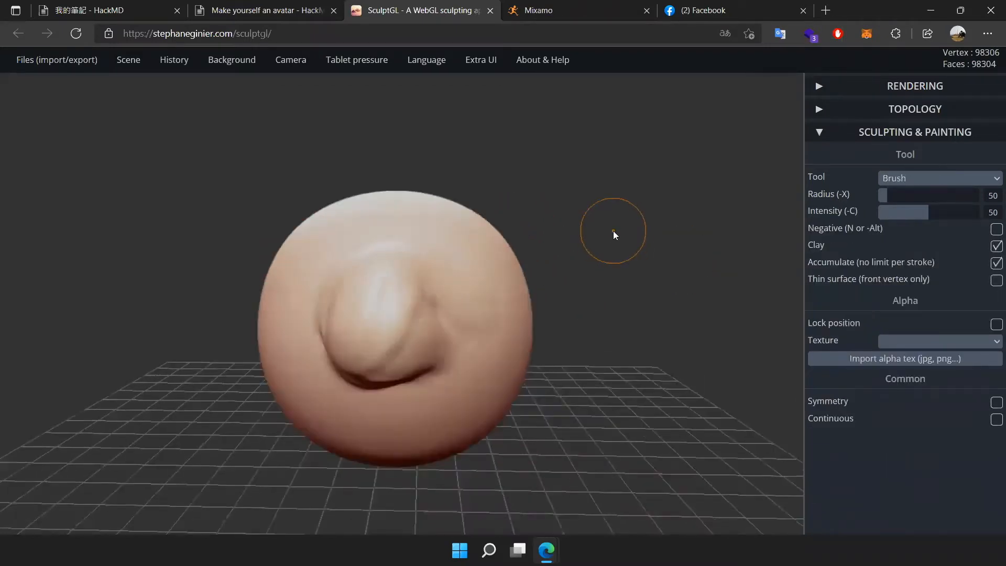
key(ctrl+z)
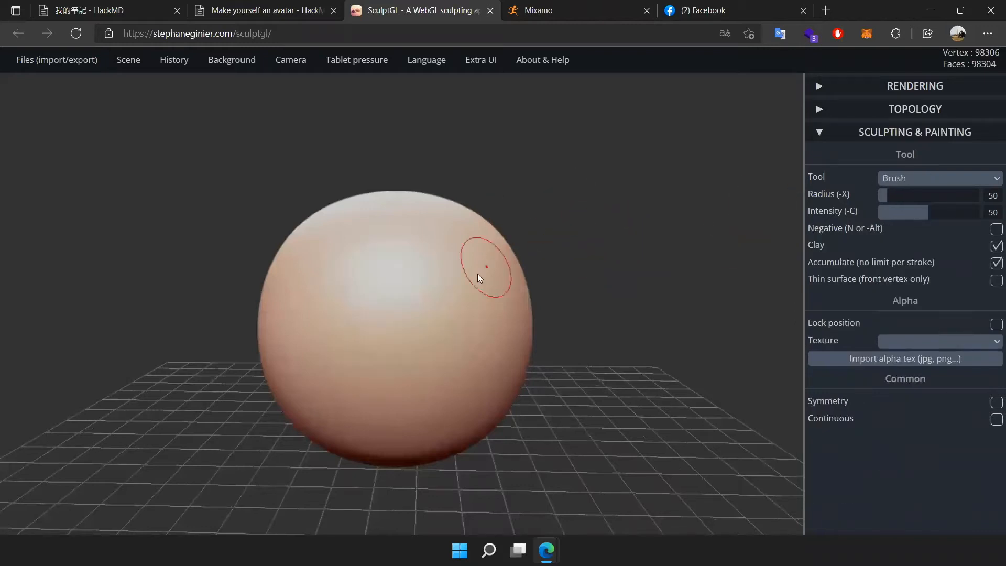
- Demonstrate temporary switching from Brush to Smooth, and make Smooth the active sculpting tool
key(shift)
key(shift)
click(938, 178)
click(935, 231)
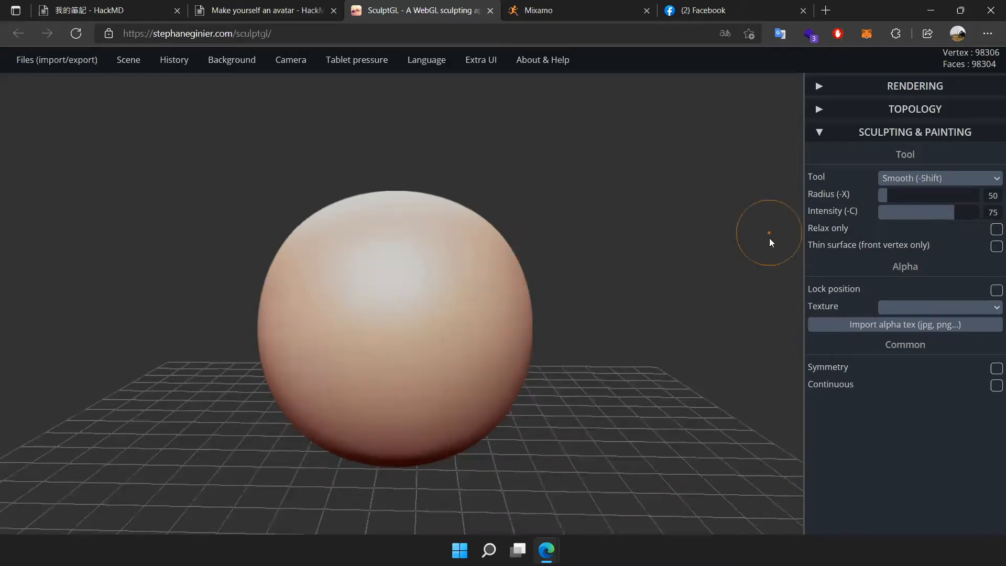
- Try a Flatten stroke with Negative on, and carve a round hollow into the sphere's front with the negative Brush at radius 50 and intensity 50
click(896, 180)
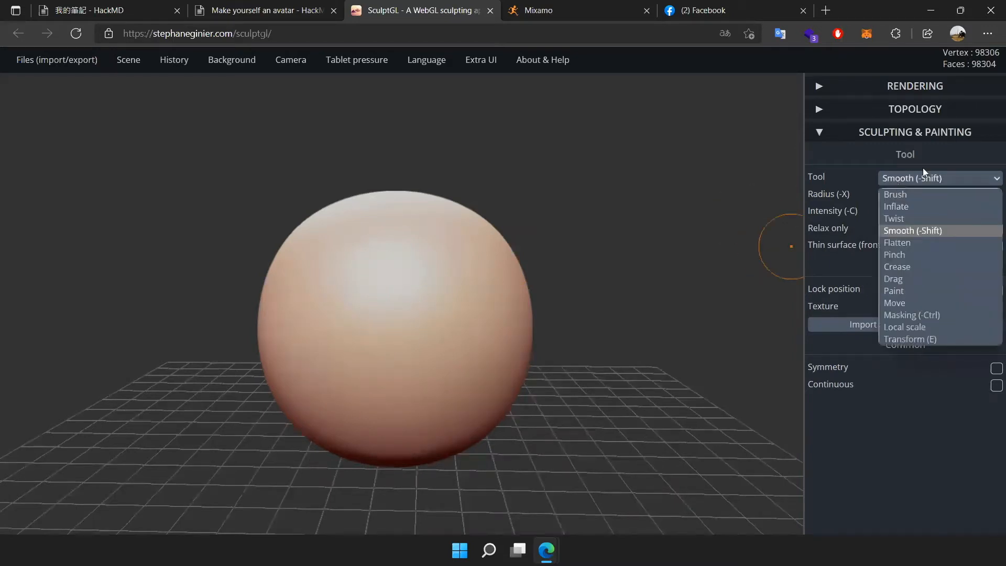
click(918, 243)
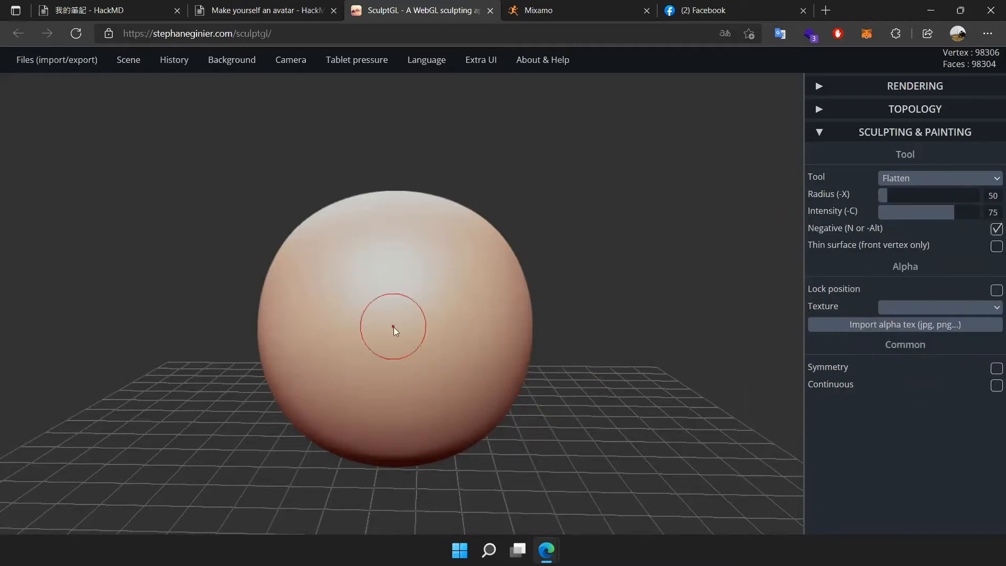
mouse_move(403, 265)
mouse_down()
mouse_move(414, 412)
mouse_move(369, 296)
mouse_move(408, 389)
mouse_move(395, 390)
mouse_move(434, 302)
mouse_move(461, 358)
mouse_up()
click(910, 195)
mouse_move(449, 291)
mouse_down()
mouse_move(368, 331)
mouse_move(403, 291)
mouse_move(470, 363)
mouse_up()
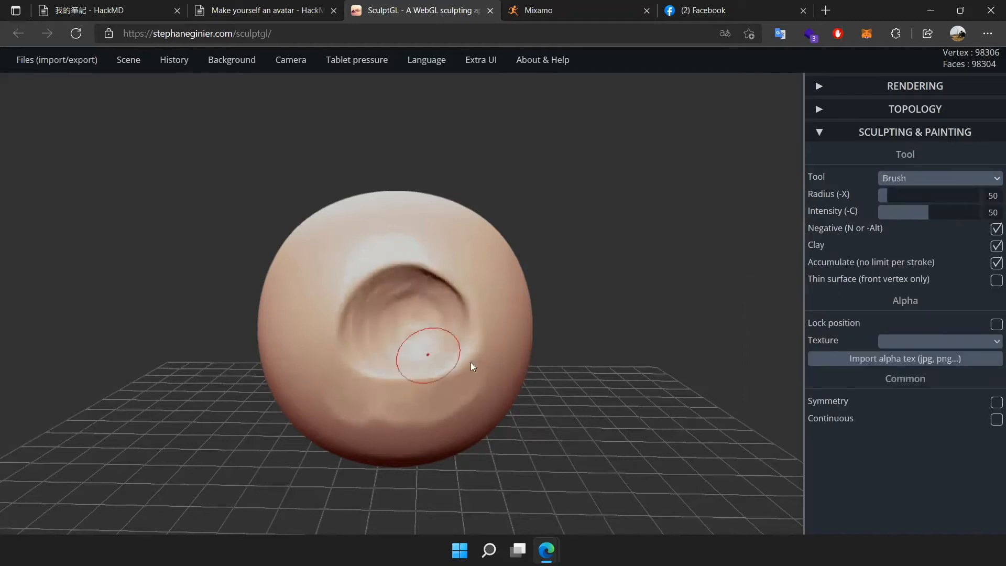
- Work over the hollow on the sphere's front with the Flatten tool in Negative mode at radius 50 and intensity 75
click(919, 178)
click(923, 242)
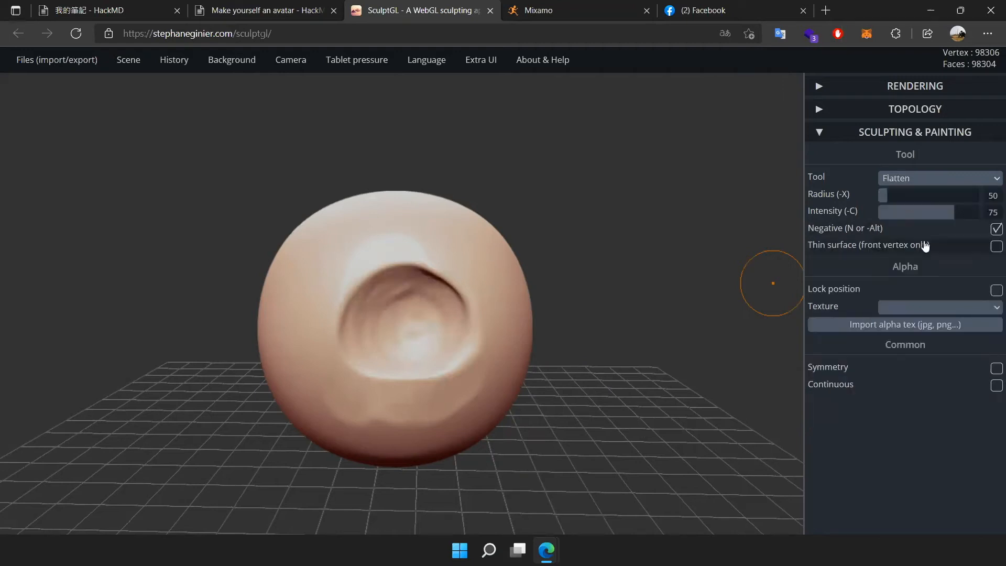
mouse_move(382, 298)
mouse_down()
mouse_move(403, 290)
mouse_move(439, 376)
mouse_move(420, 327)
mouse_up()
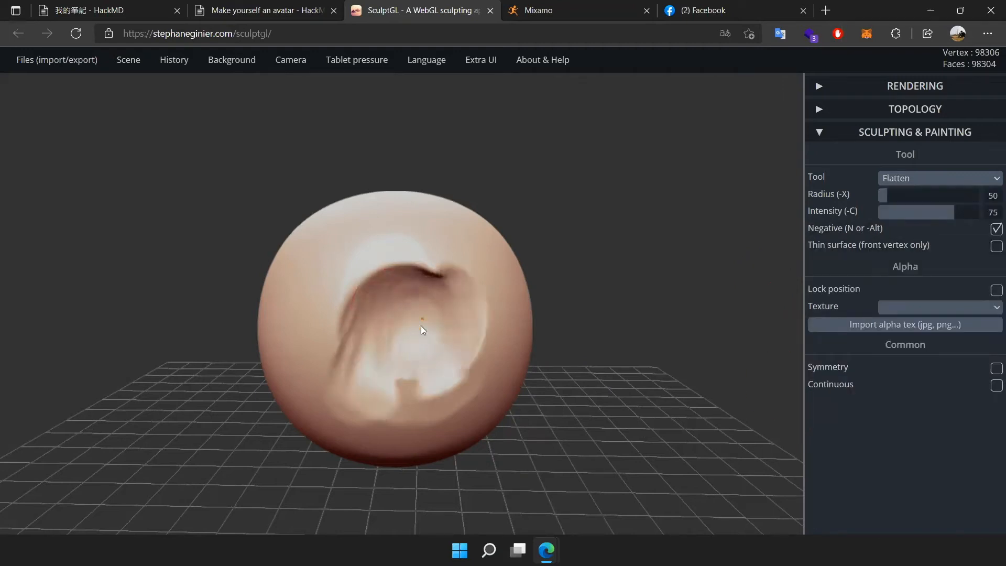
- Turn off Negative for Flatten, level the hollow on the sphere's front, and smooth the remaining uneven edges
click(997, 231)
mouse_move(377, 356)
mouse_down()
mouse_move(399, 301)
mouse_move(429, 330)
mouse_move(439, 410)
mouse_move(355, 422)
mouse_move(353, 328)
mouse_move(404, 285)
mouse_move(475, 335)
mouse_move(447, 377)
mouse_move(460, 382)
mouse_move(496, 361)
mouse_move(424, 255)
mouse_up()
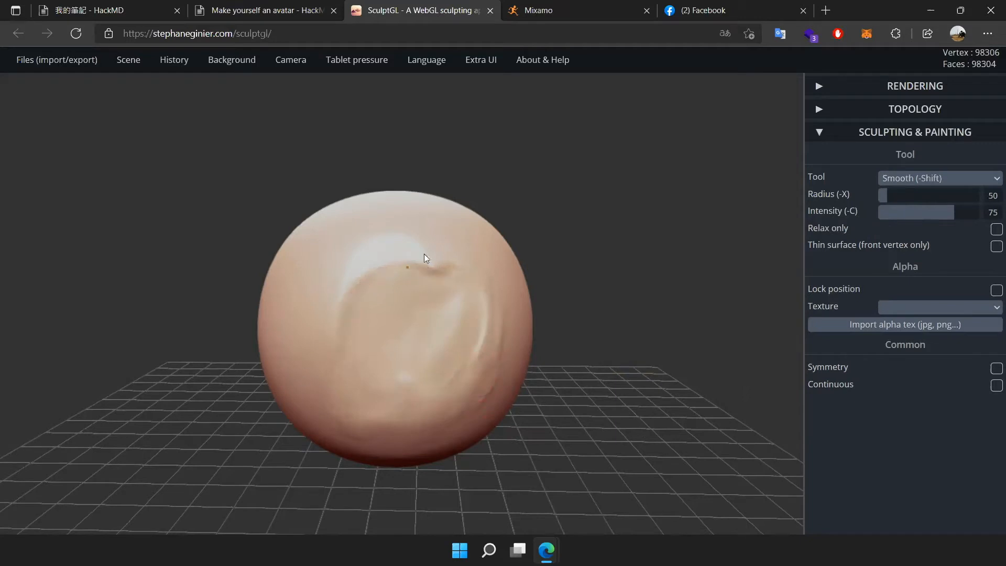
shift+drag(356, 297, 445, 356)
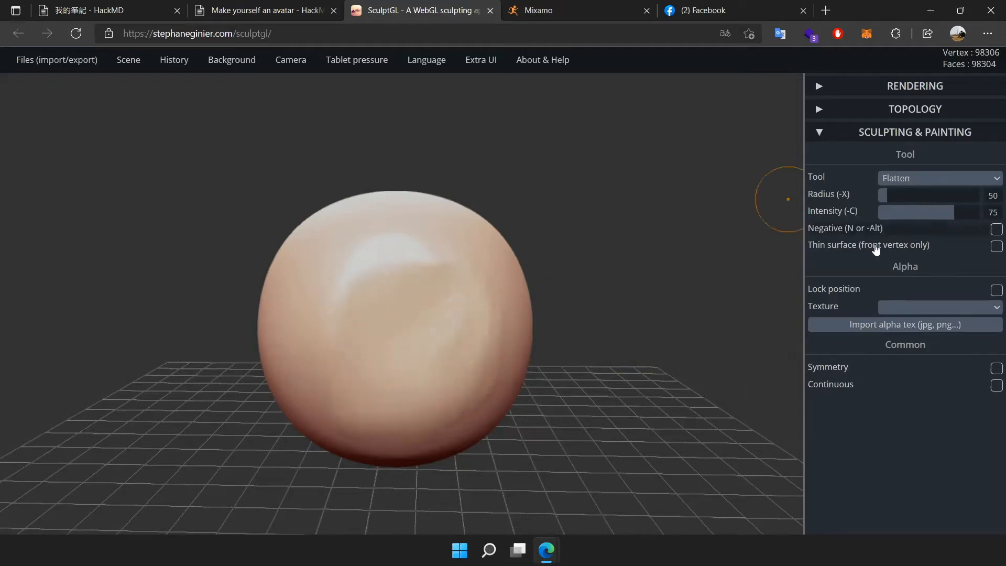
- Make Pinch the active sculpting tool
click(914, 178)
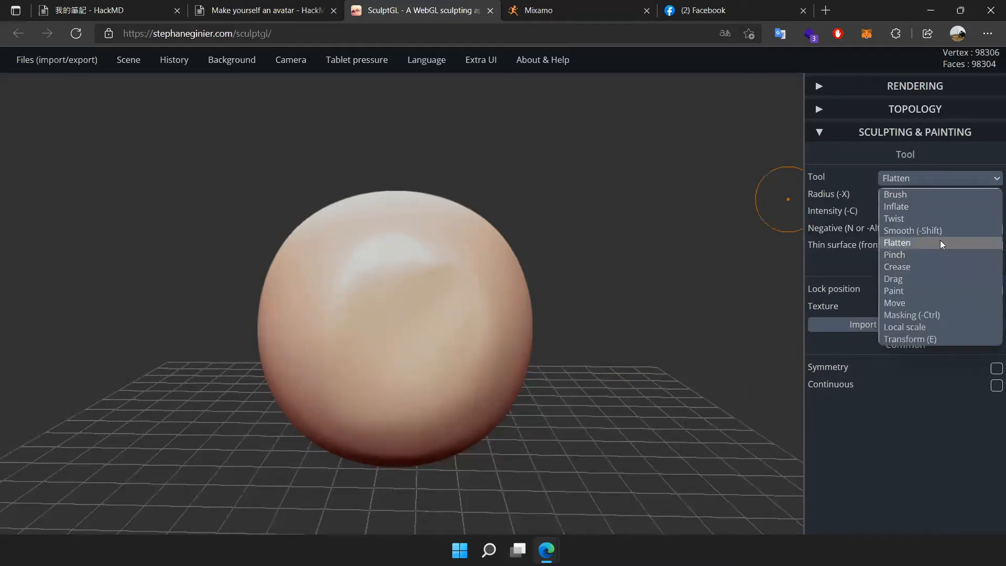
click(923, 252)
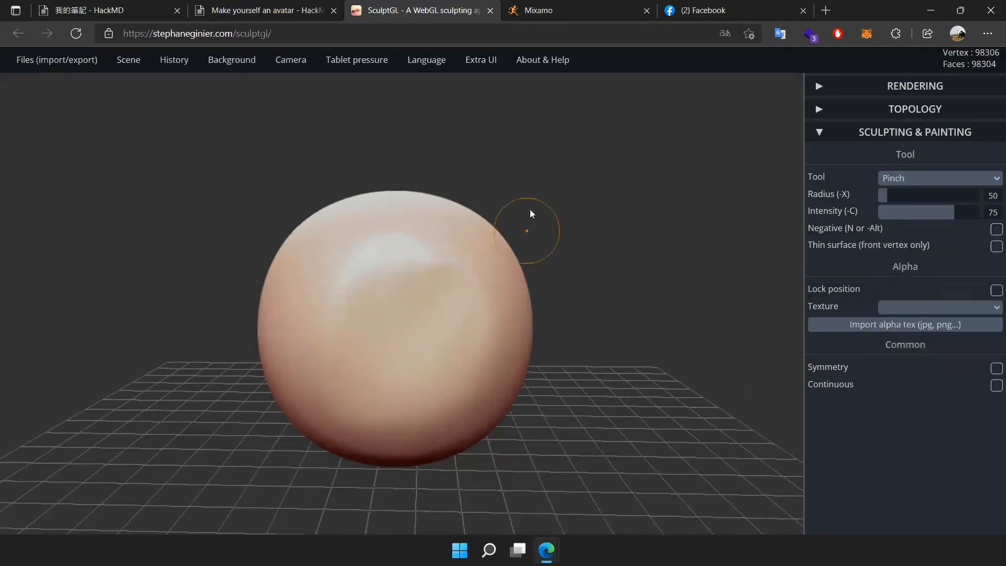
scroll(354, 307, up, 5)
drag(665, 314, 550, 305)
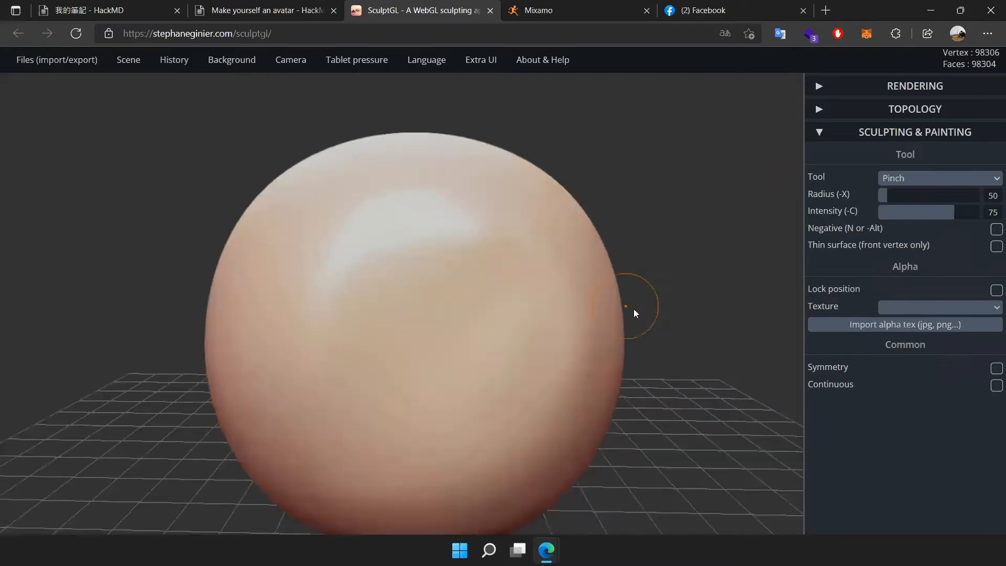
scroll(518, 290, down, 2)
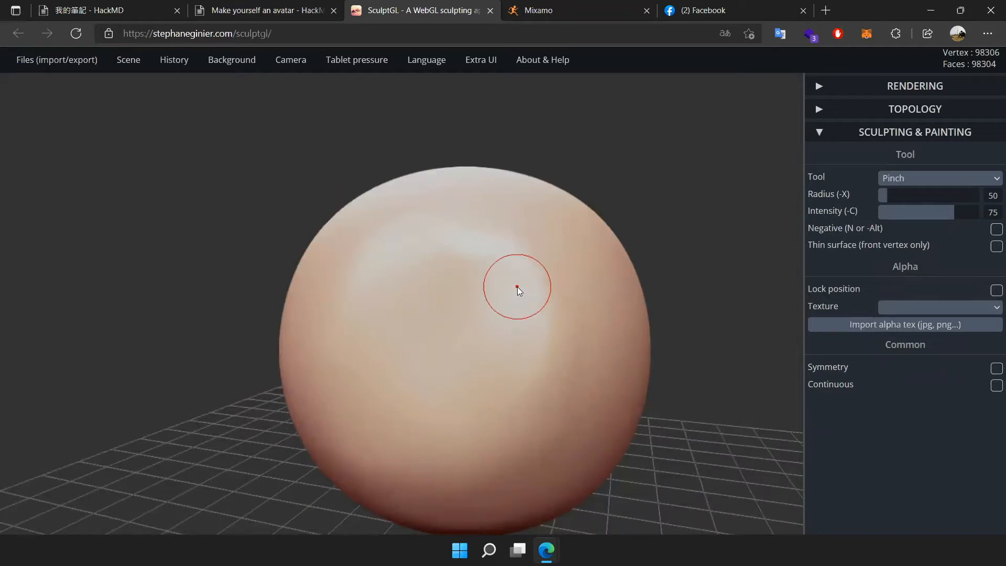
mouse_move(517, 287)
middle_down()
mouse_move(473, 272)
mouse_move(446, 236)
middle_up()
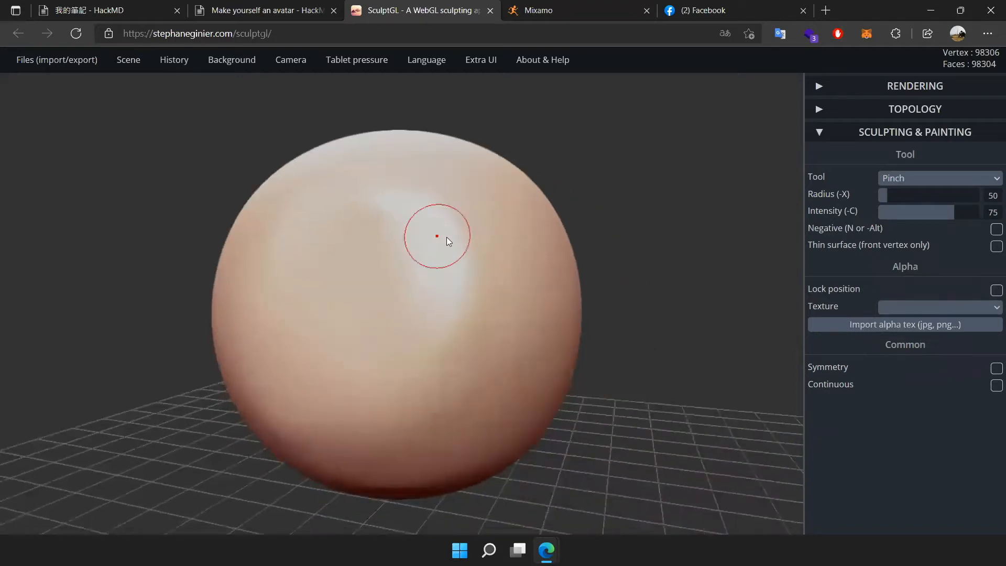
- Build up several overlapping vertical ridges on the sphere's front with the Brush tool at radius 50 and intensity 50
click(899, 179)
click(899, 196)
mouse_move(461, 225)
mouse_down()
mouse_move(415, 391)
mouse_move(502, 338)
mouse_move(473, 323)
mouse_move(384, 225)
mouse_move(343, 312)
mouse_move(463, 253)
mouse_move(492, 369)
mouse_up()
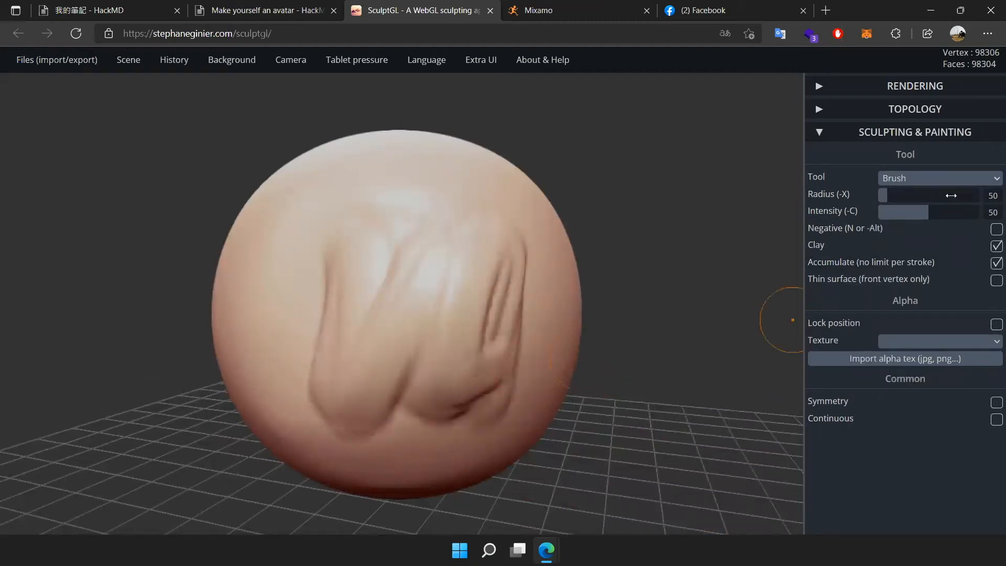
- Pinch the ridges and grooves on the sphere's front with the Pinch tool at radius 50 and intensity 75
click(946, 179)
click(936, 254)
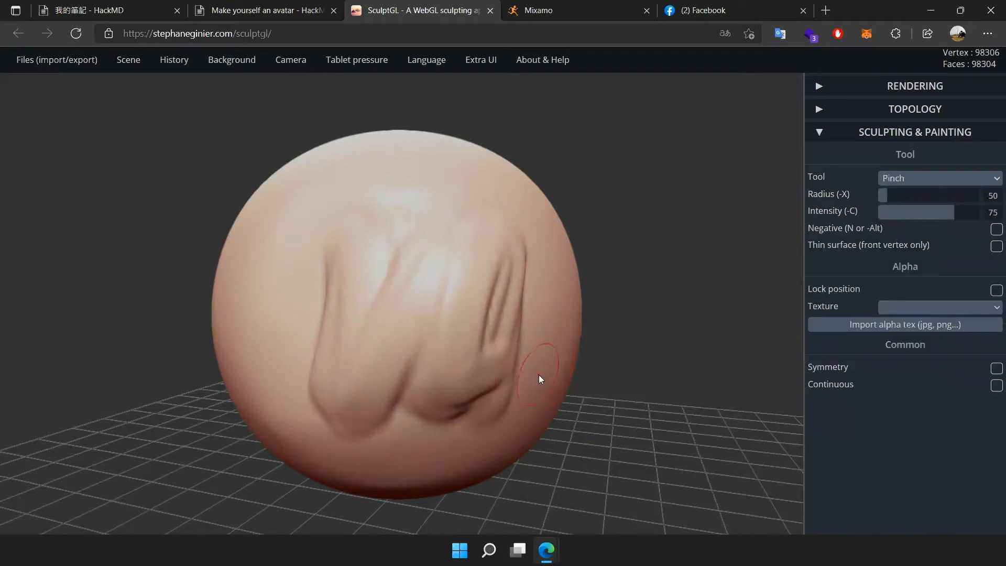
mouse_move(443, 333)
mouse_down()
mouse_move(442, 266)
mouse_move(433, 314)
mouse_up()
scroll(436, 385, up, 5)
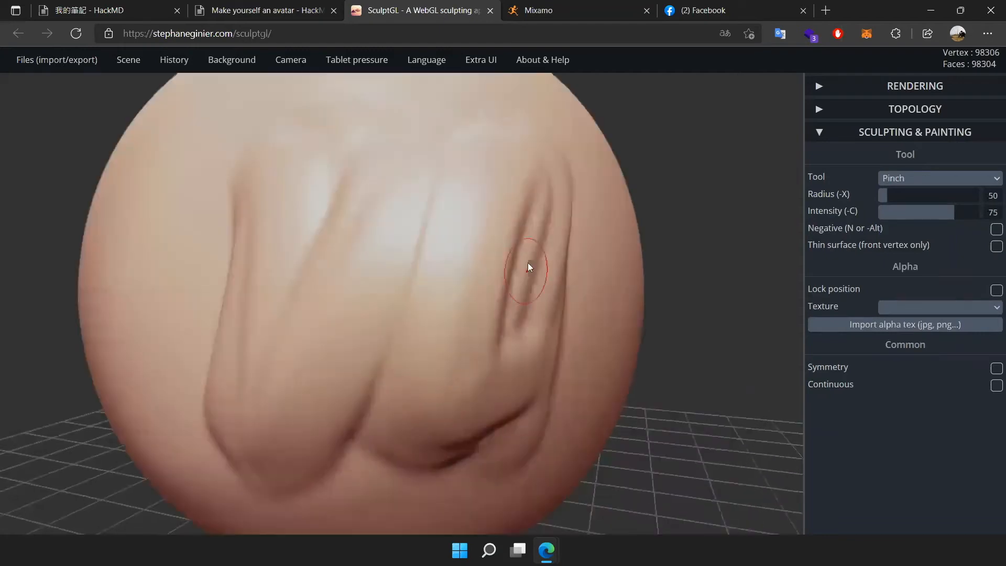
mouse_move(537, 193)
mouse_down()
mouse_move(514, 212)
mouse_move(494, 343)
mouse_move(524, 162)
mouse_move(501, 388)
mouse_move(552, 209)
mouse_move(532, 351)
mouse_up()
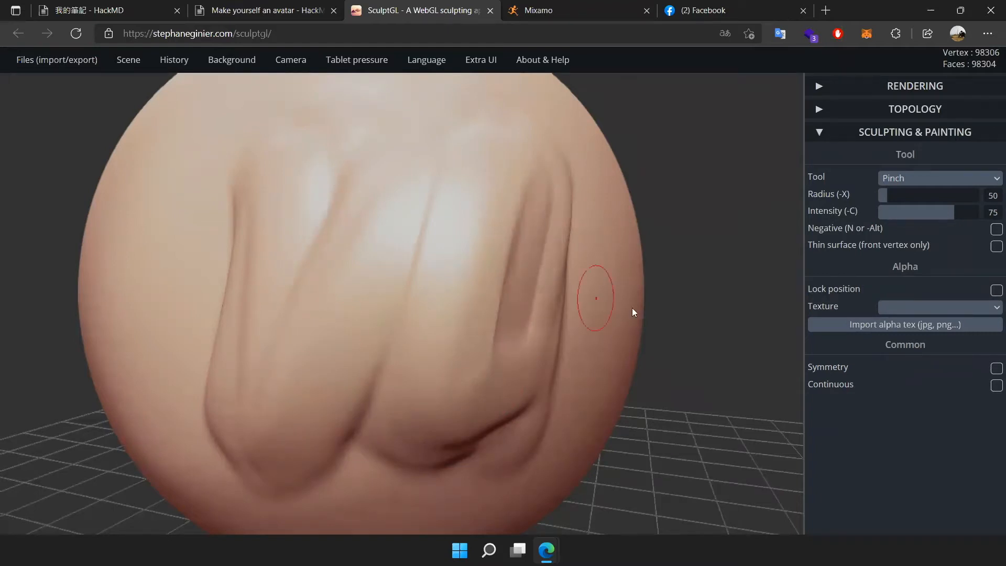
scroll(631, 314, down, 5)
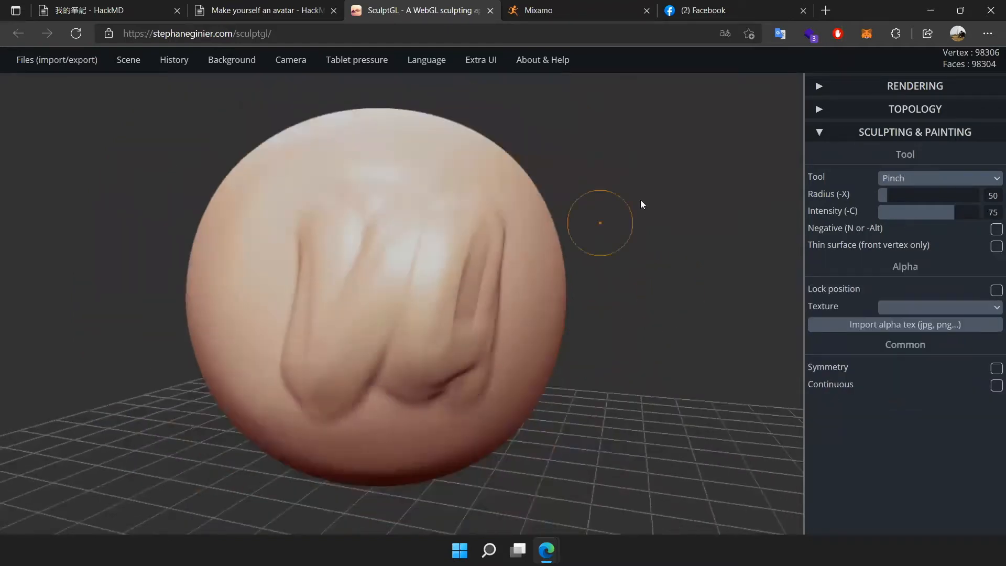
- Draw zigzag creases across the top of the sphere with the Crease tool at radius 25 and intensity 75, with Negative off
click(906, 178)
click(897, 267)
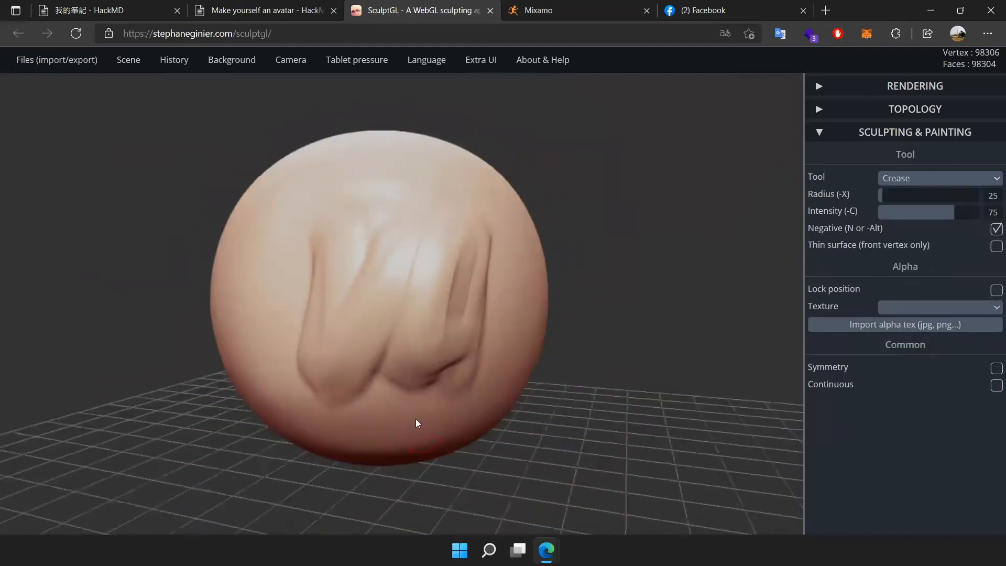
drag(600, 241, 508, 247)
middle_drag(508, 247, 578, 409)
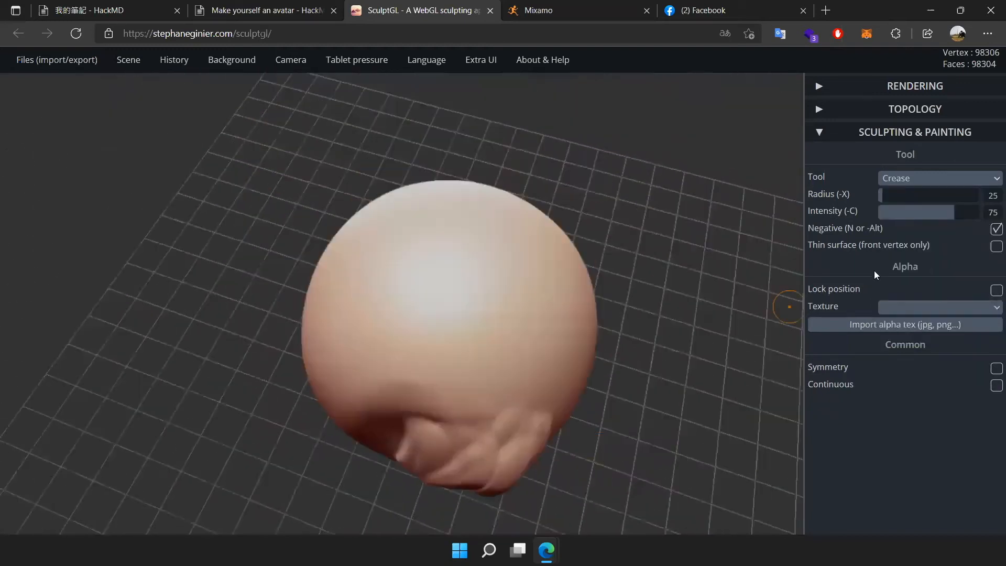
click(964, 230)
mouse_move(457, 244)
mouse_down()
mouse_move(518, 282)
mouse_move(514, 311)
mouse_move(574, 329)
mouse_move(508, 390)
mouse_up()
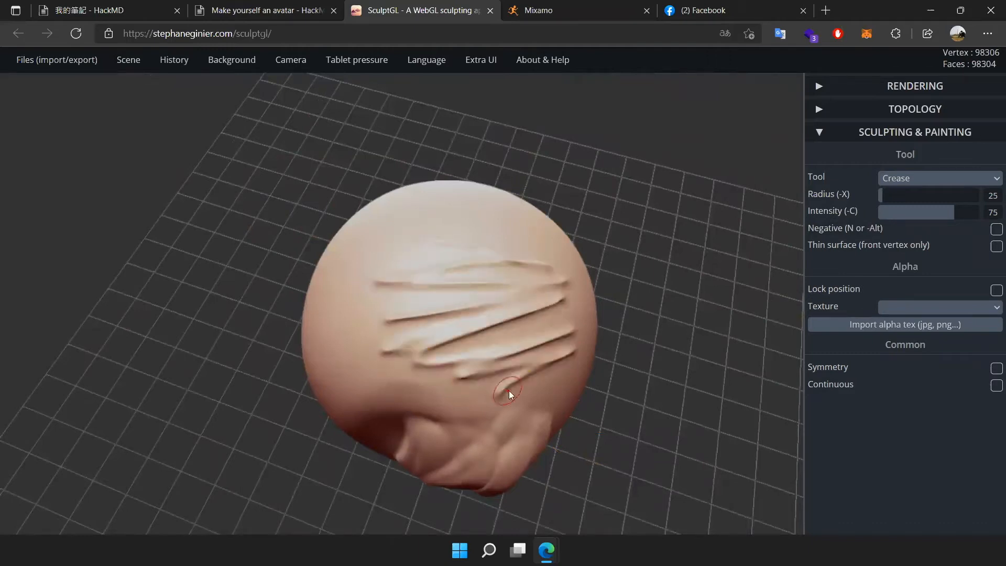
- Cut crease lines over the sphere's top and sides with Crease in Negative mode, and undo all the crease strokes
scroll(483, 395, up, 2)
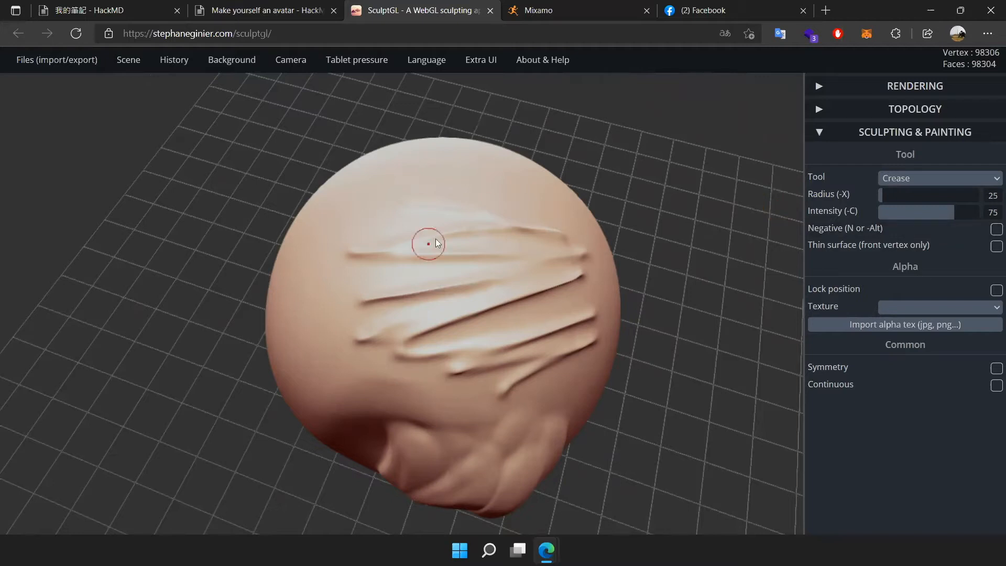
key(n)
mouse_move(394, 199)
mouse_down()
mouse_move(530, 219)
mouse_move(581, 237)
mouse_move(573, 294)
mouse_move(387, 374)
mouse_move(488, 350)
mouse_move(341, 302)
mouse_move(227, 280)
mouse_up()
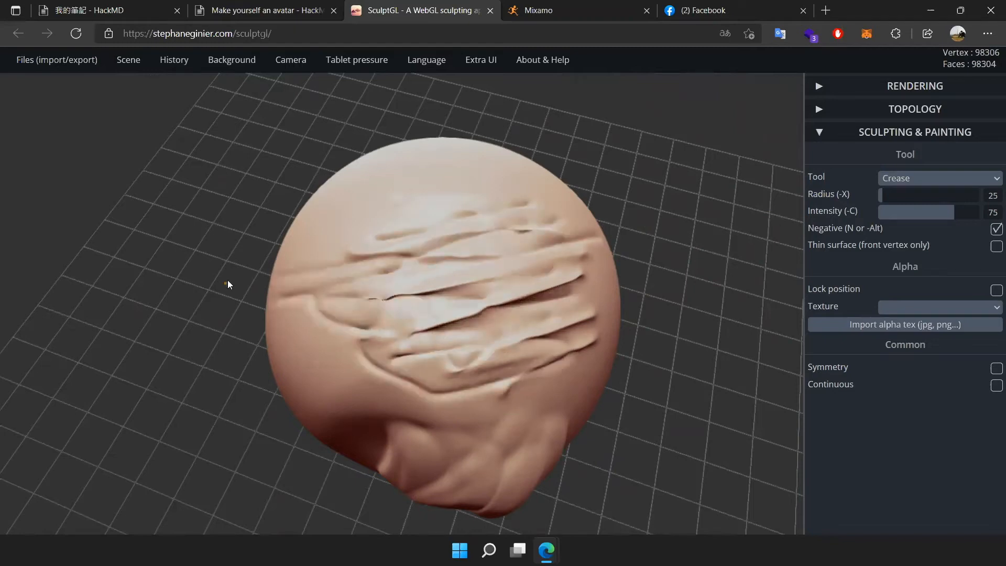
mouse_move(334, 225)
mouse_down()
mouse_move(379, 290)
mouse_move(329, 383)
mouse_move(361, 393)
mouse_move(410, 363)
mouse_move(475, 375)
mouse_move(595, 354)
mouse_move(649, 326)
mouse_up()
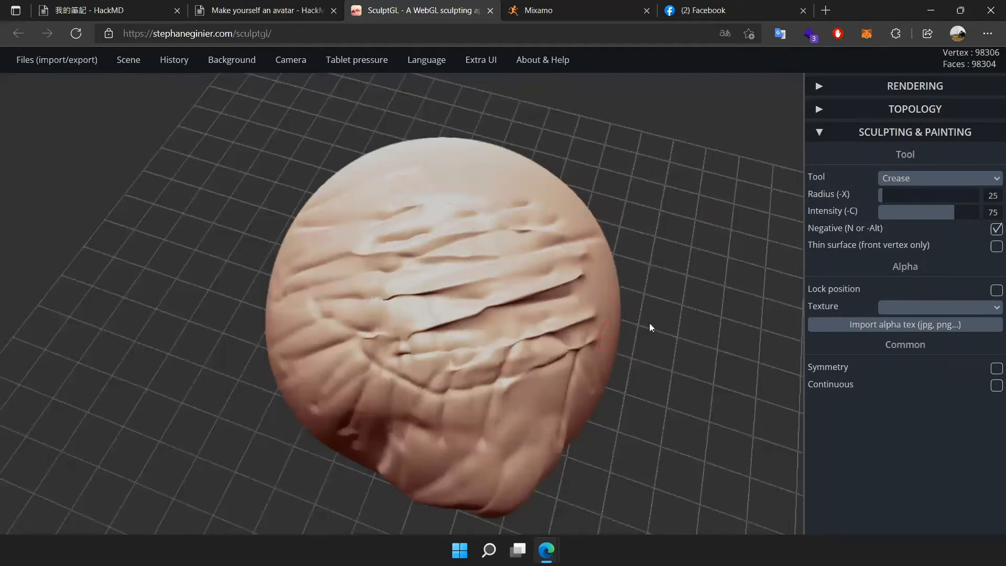
key(ctrl+z)
key(ctrl+z)
- Pull a long bent horn out of the sphere's upper side with the Drag tool at radius 50
click(909, 177)
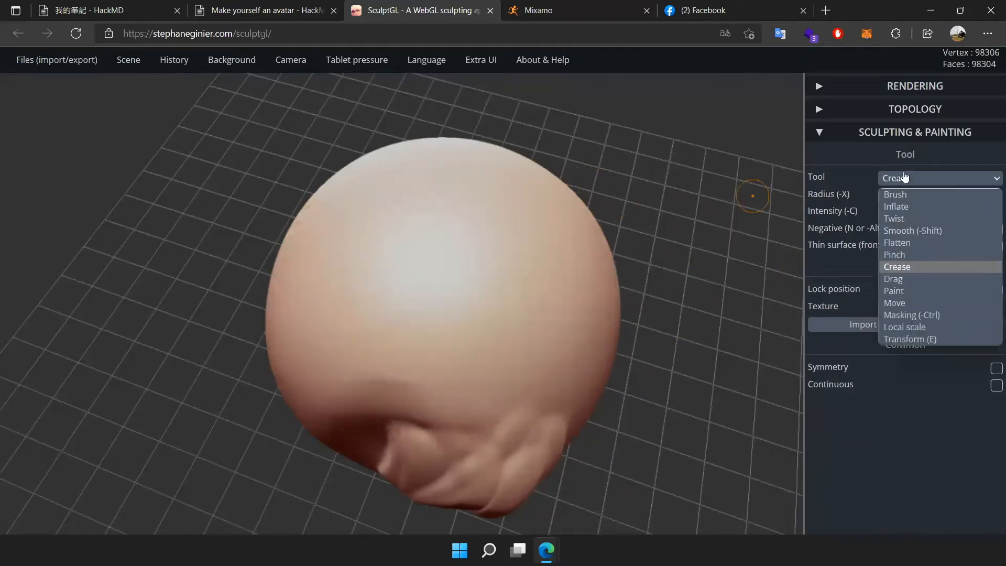
click(924, 277)
scroll(445, 240, down, 5)
drag(576, 336, 532, 360)
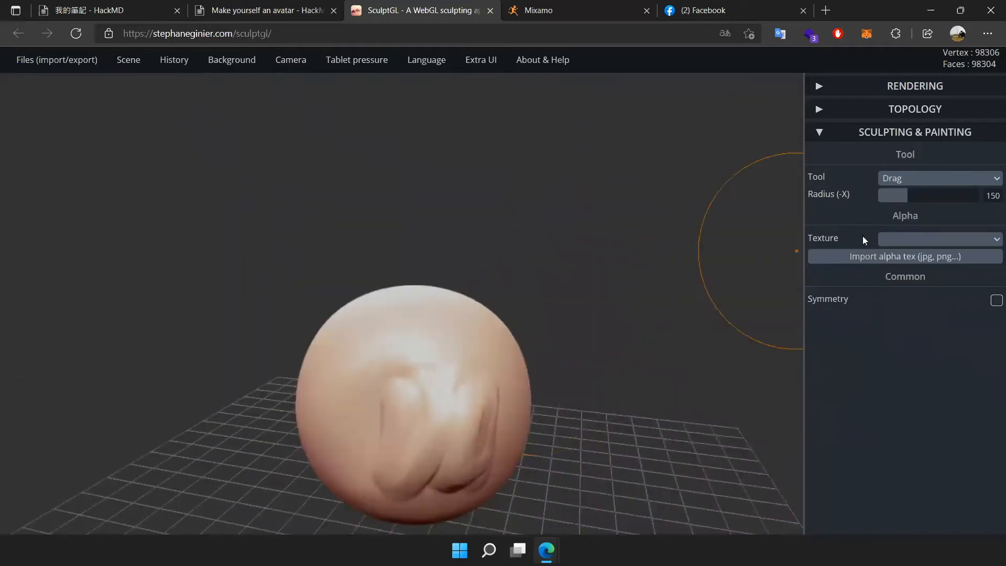
double_click(993, 195)
text(50)
key(Return)
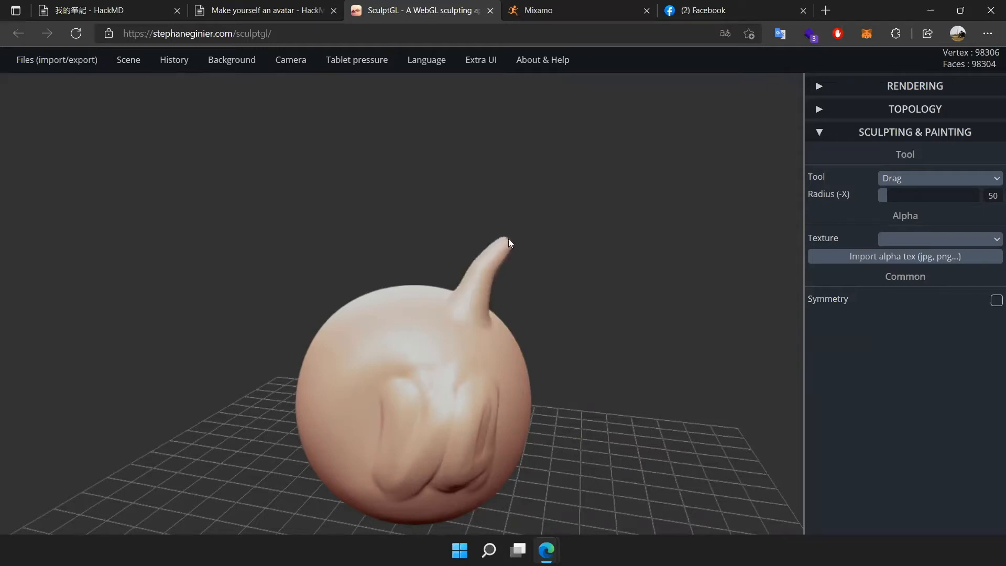
mouse_move(533, 233)
mouse_down()
mouse_move(542, 209)
mouse_move(534, 178)
mouse_move(574, 159)
mouse_move(556, 128)
mouse_move(622, 146)
mouse_up()
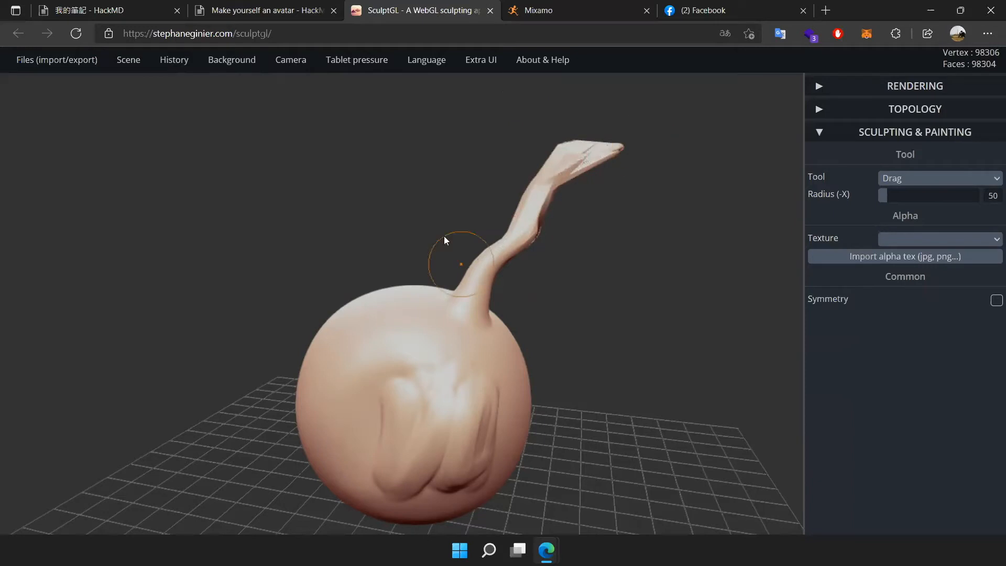
- Smooth the tip of the pulled horn, and undo the smoothing and the whole horn
scroll(568, 99, up, 1)
scroll(568, 99, up, 2)
middle_drag(698, 208, 626, 350)
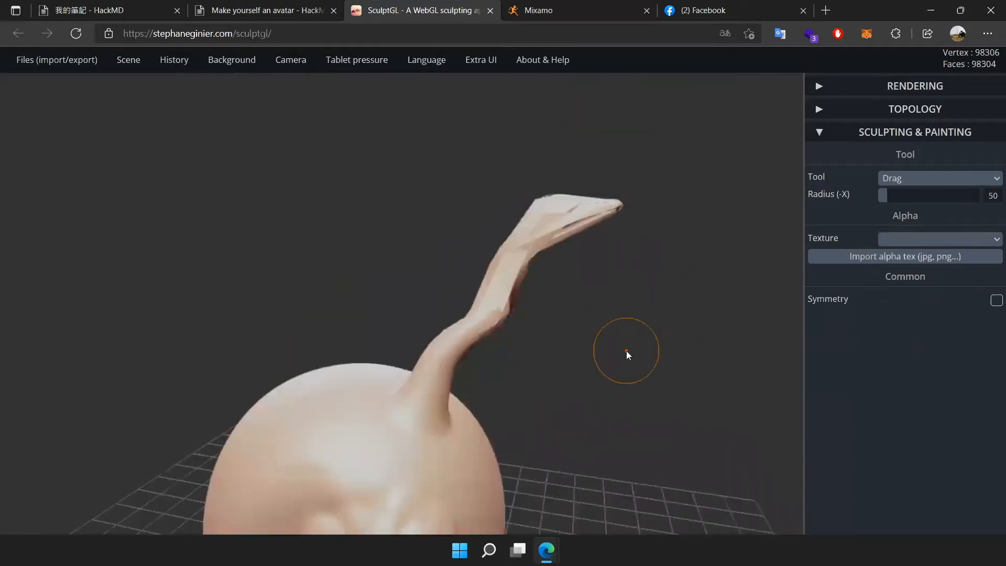
mouse_move(573, 213)
shift+mouse_down()
mouse_move(521, 254)
mouse_move(597, 215)
shift+mouse_up()
scroll(526, 247, down, 2)
key(ctrl+z)
key(ctrl+z)
key(ctrl+z)
key(ctrl+z)
key(ctrl+z)
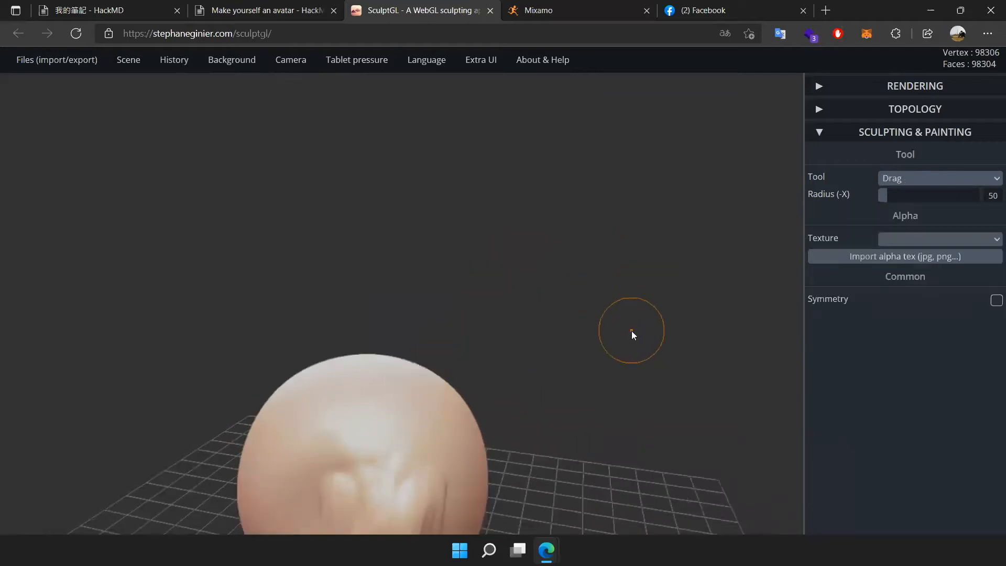
- Pull several tall, pointed horns out of the top of the sphere with the Drag tool at radius 50
mouse_move(576, 307)
mouse_down()
mouse_move(579, 361)
mouse_move(451, 413)
mouse_move(495, 393)
mouse_up()
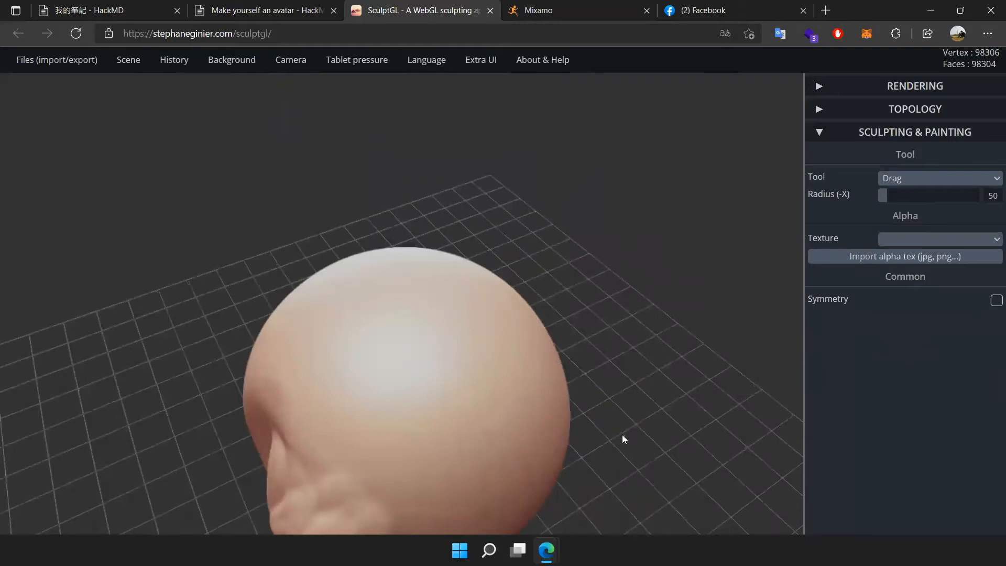
drag(621, 435, 517, 349)
scroll(517, 349, down, 2)
scroll(573, 289, up, 4)
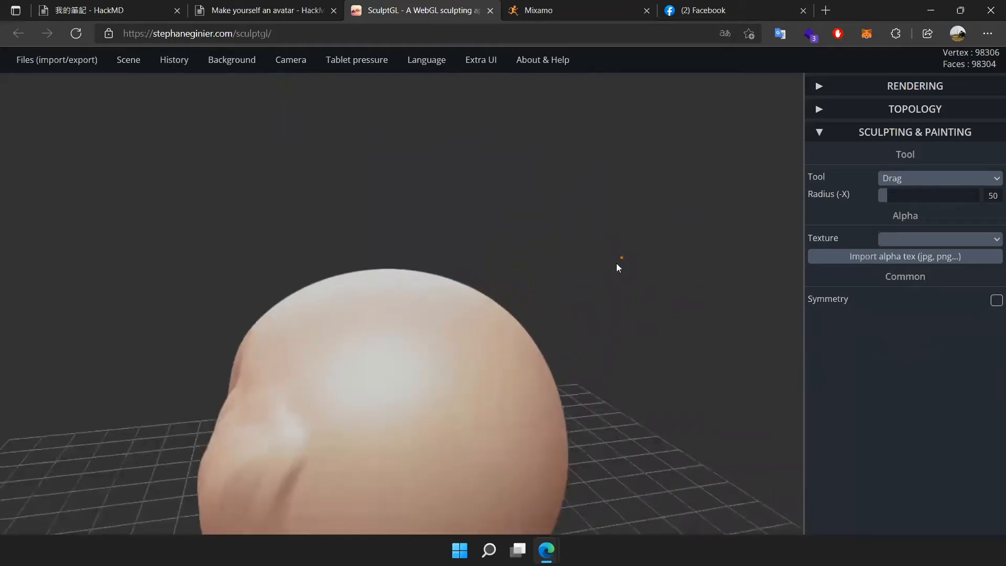
drag(402, 289, 414, 112)
drag(446, 246, 513, 111)
drag(352, 271, 325, 129)
drag(490, 272, 574, 175)
mouse_move(637, 394)
mouse_down()
mouse_move(313, 378)
mouse_move(447, 393)
mouse_up()
drag(296, 362, 286, 166)
mouse_move(600, 322)
mouse_down()
mouse_move(569, 344)
mouse_move(469, 288)
mouse_up()
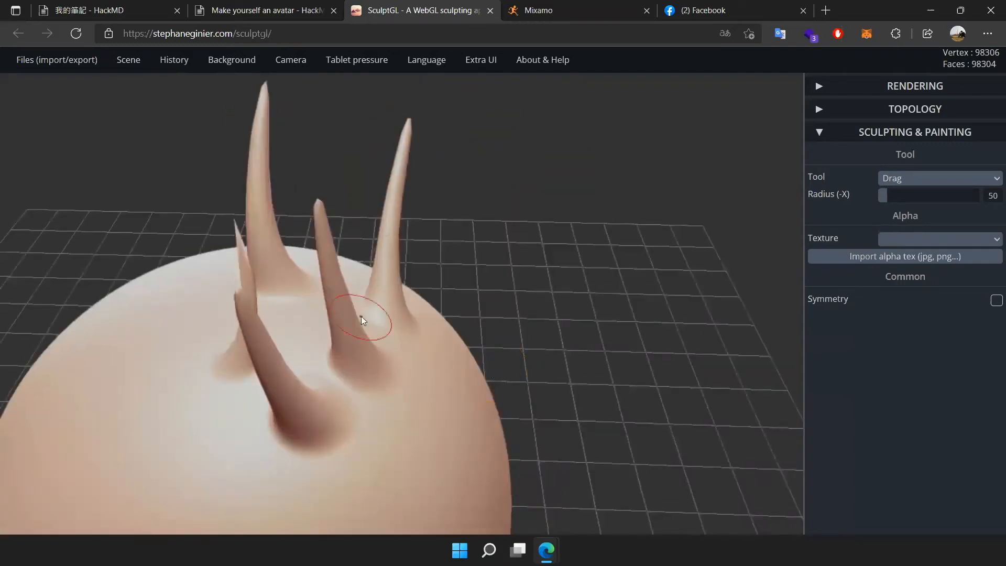
- Inspect the horns from other angles and undo all of them
mouse_move(161, 386)
right_down()
mouse_move(388, 334)
mouse_move(272, 408)
right_up()
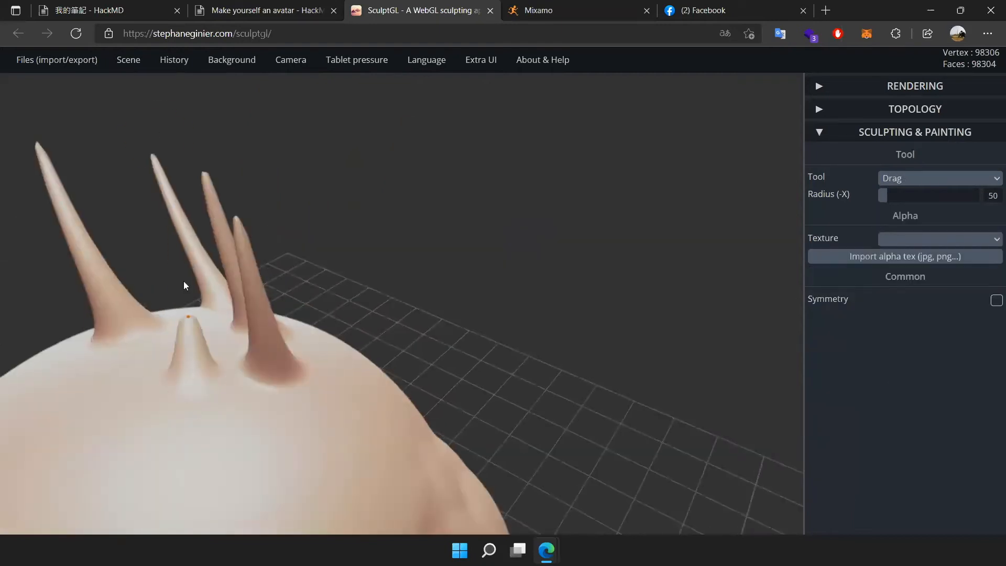
right_drag(487, 218, 434, 214)
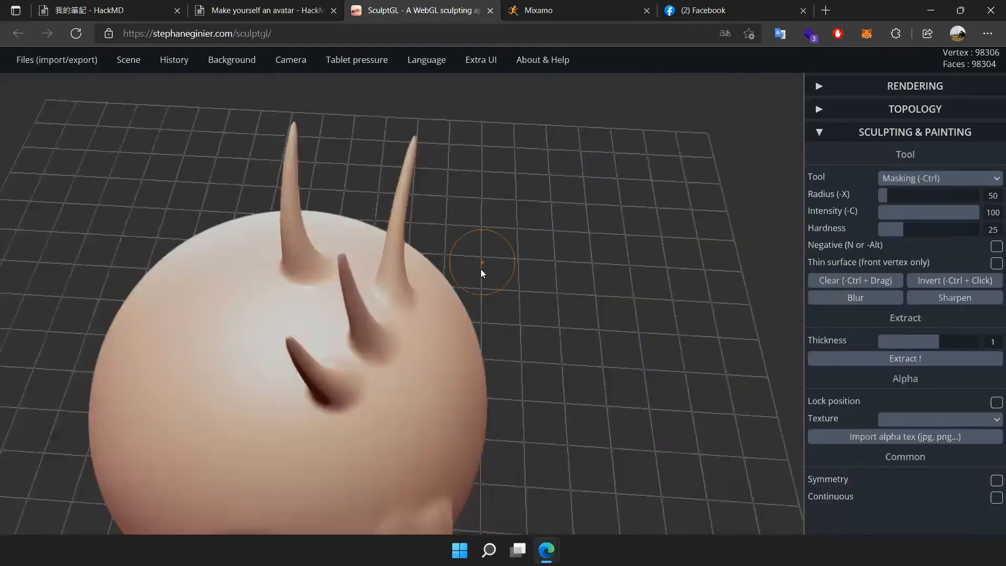
key(ctrl+z)
key(ctrl+z)
key(ctrl+z)
key(ctrl+z)
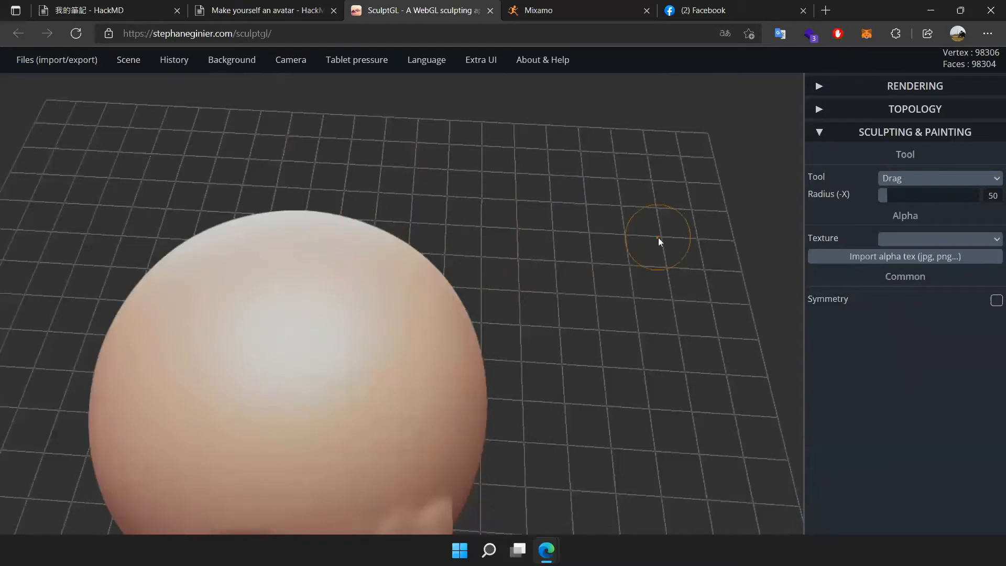
- Pull a thin bent horn from the sphere's top and a thick one from its back with the Move tool at radius 150
click(909, 179)
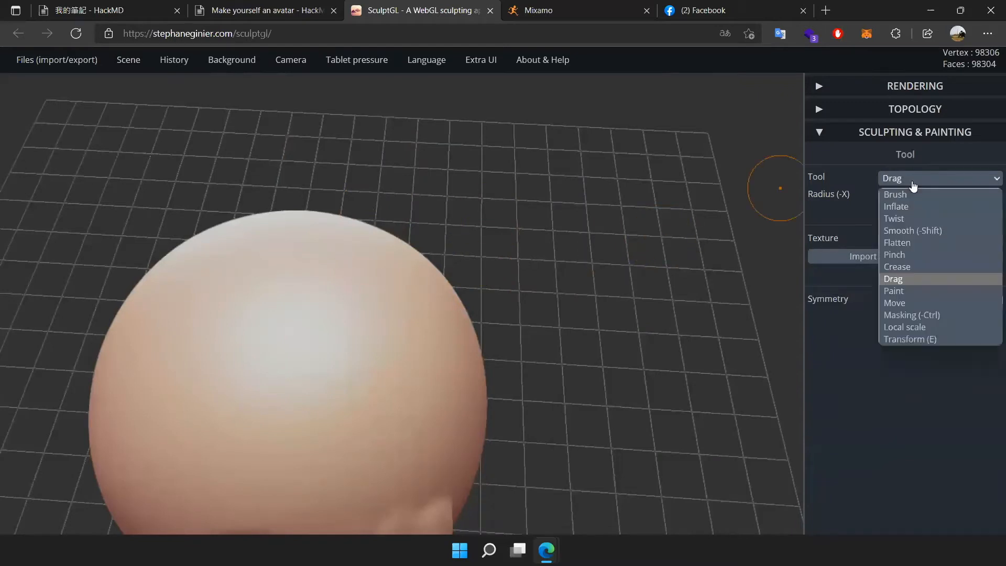
click(917, 303)
right_drag(728, 363, 362, 347)
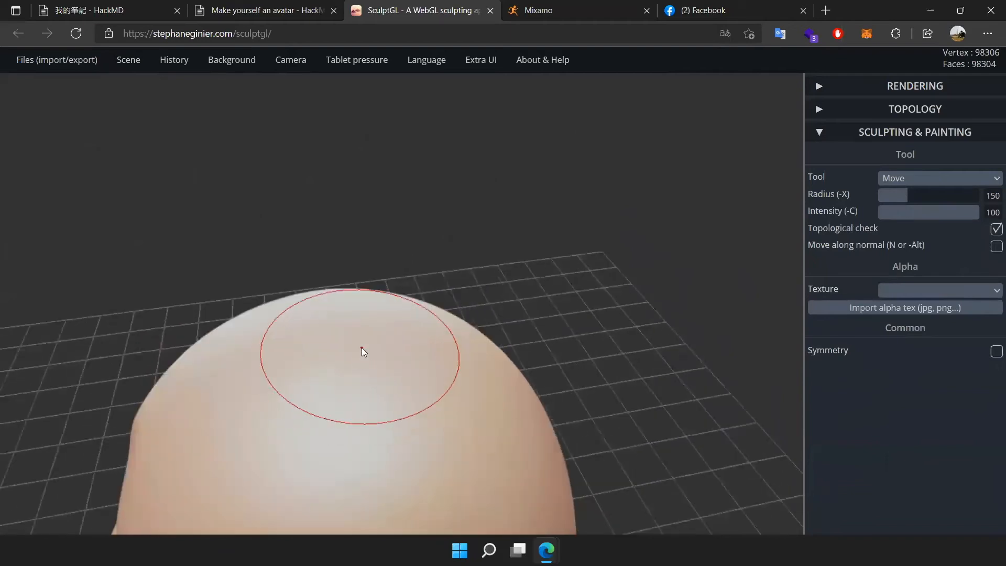
mouse_move(305, 404)
right_down()
mouse_move(372, 341)
mouse_move(583, 328)
mouse_move(622, 241)
mouse_move(512, 249)
right_up()
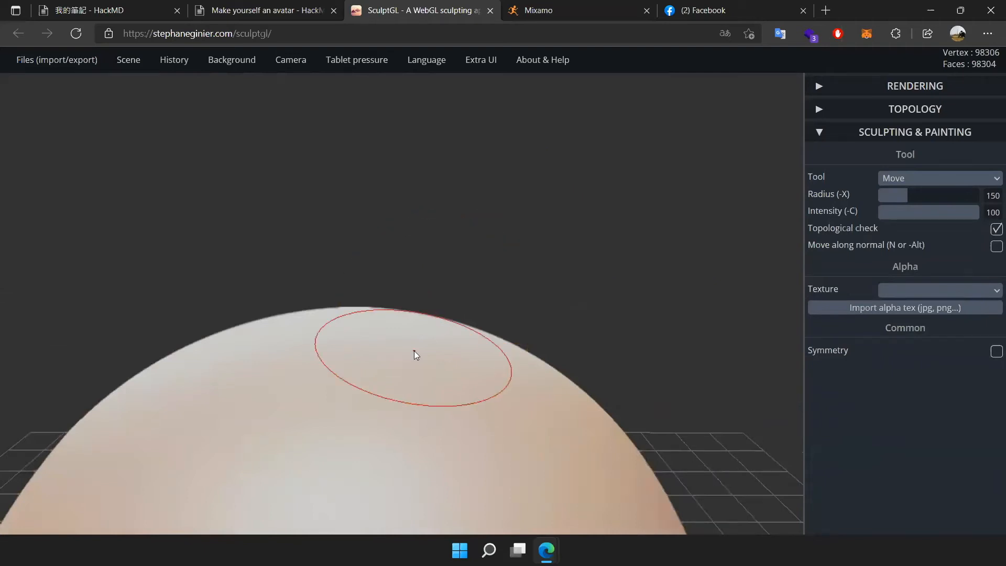
mouse_move(414, 350)
mouse_down()
mouse_move(408, 327)
mouse_move(398, 352)
mouse_move(415, 210)
mouse_move(543, 106)
mouse_move(456, 106)
mouse_move(581, 89)
mouse_up()
scroll(429, 261, down, 5)
mouse_move(484, 213)
mouse_down()
mouse_move(345, 181)
mouse_move(427, 148)
mouse_move(478, 209)
mouse_move(447, 171)
mouse_move(501, 203)
mouse_move(580, 210)
mouse_move(418, 159)
mouse_move(406, 171)
mouse_move(628, 251)
mouse_move(525, 150)
mouse_move(578, 183)
mouse_up()
scroll(580, 328, down, 1)
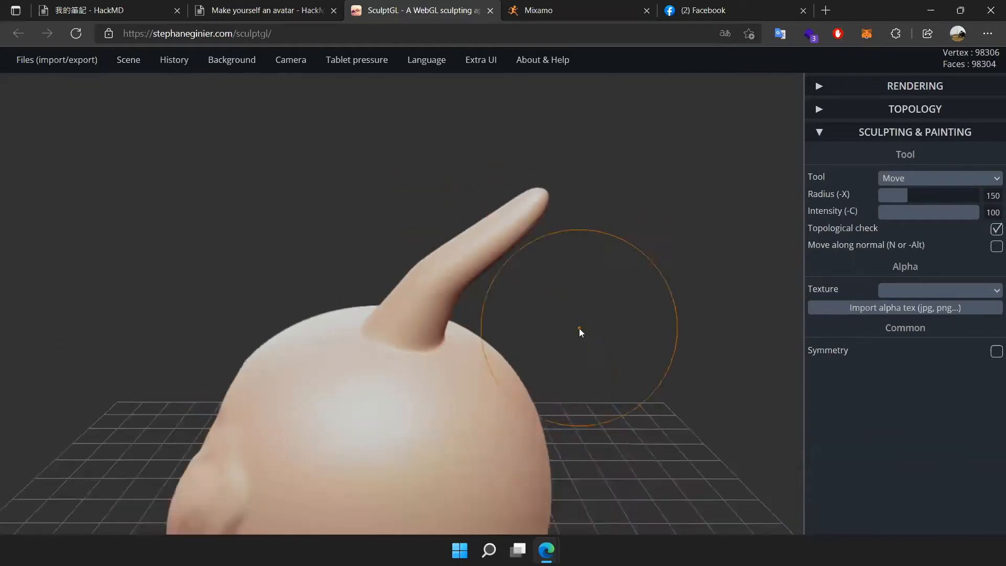
mouse_move(502, 413)
mouse_down()
mouse_move(539, 371)
mouse_move(718, 243)
mouse_move(589, 387)
mouse_move(614, 326)
mouse_move(741, 206)
mouse_move(665, 367)
mouse_move(716, 170)
mouse_move(688, 375)
mouse_move(697, 224)
mouse_move(786, 252)
mouse_up()
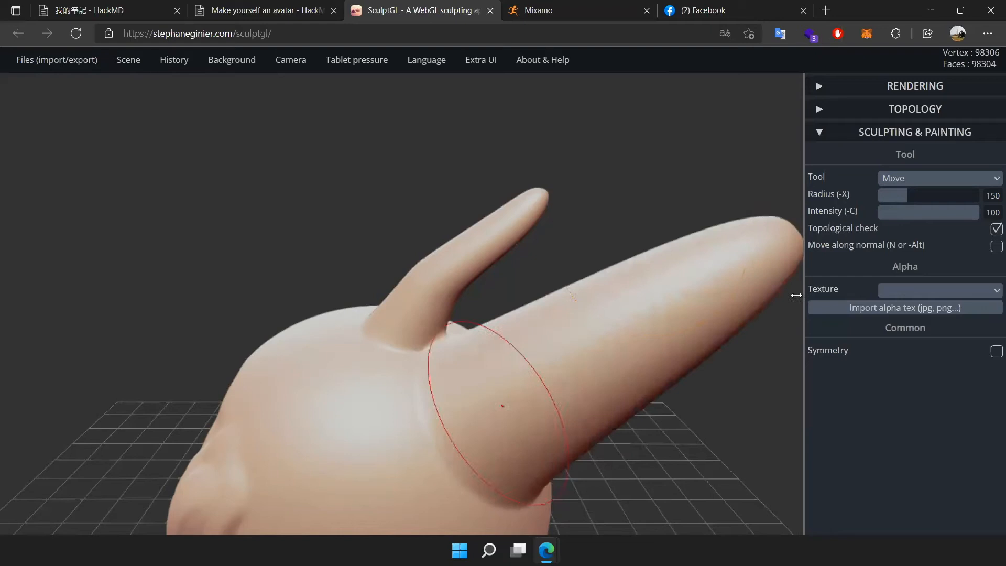
drag(581, 212, 785, 241)
- Pull a thin, curled horn out of the sphere's upper front with the Drag tool at radius 50
click(923, 179)
click(916, 277)
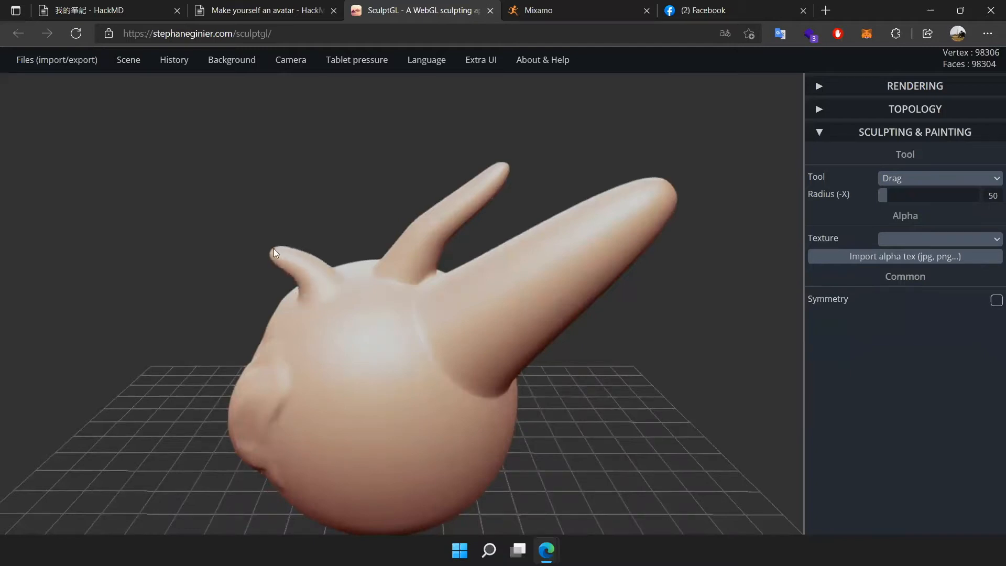
mouse_move(247, 255)
mouse_down()
mouse_move(231, 214)
mouse_move(247, 176)
mouse_move(278, 161)
mouse_move(317, 175)
mouse_up()
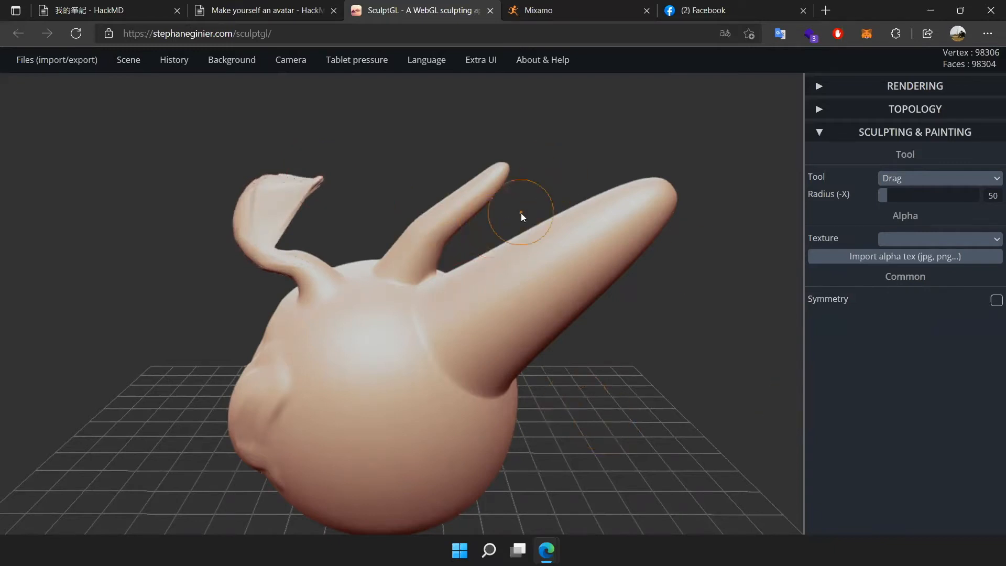
- Undo all the horns pulled out of the sphere with the Move and Drag tools
key(ctrl+z)
key(ctrl+z)
key(ctrl+z)
key(ctrl+z)
key(ctrl+z)
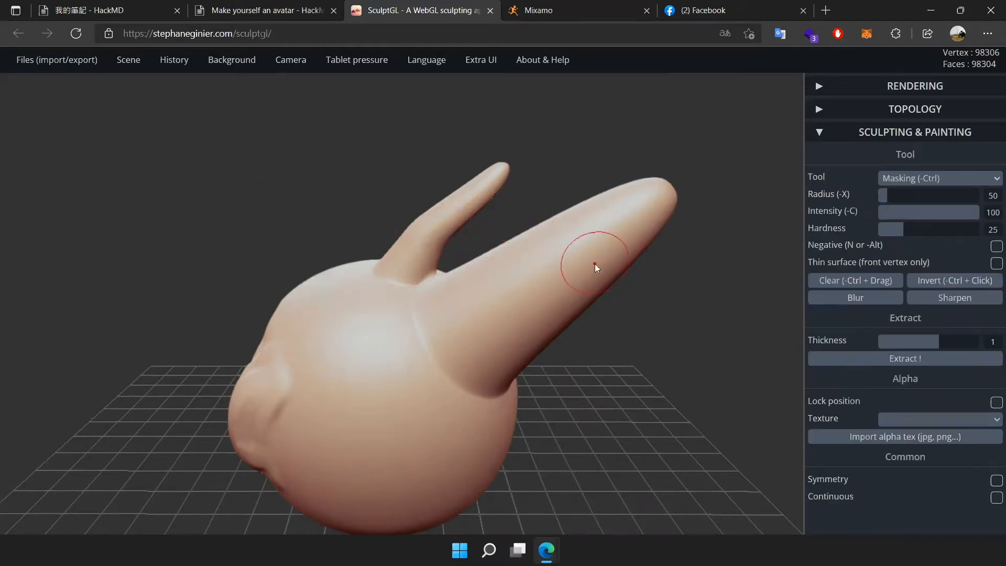
- Switch to the Paint tool and set the albedo colour to red #ed0311, with the sphere's face in view
click(901, 179)
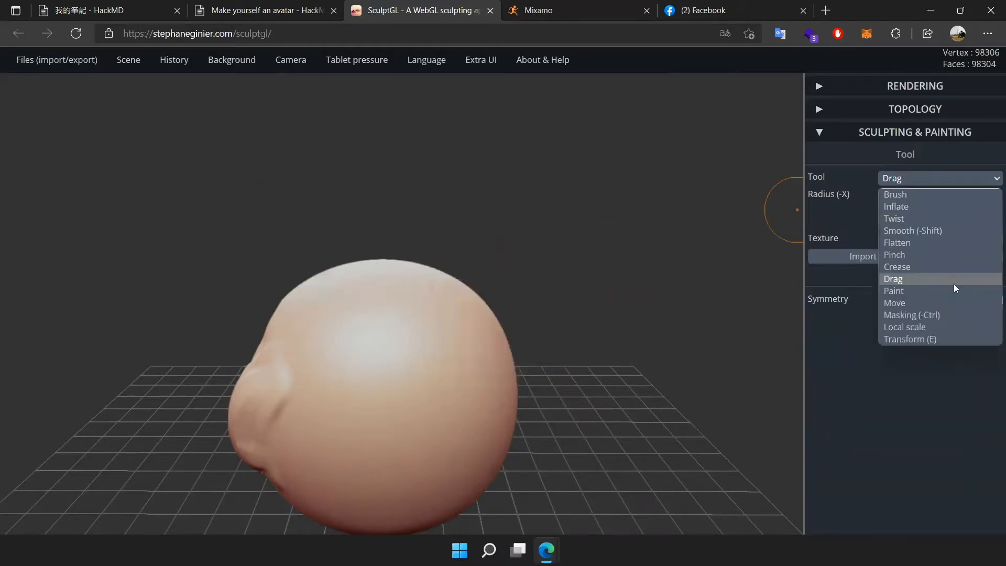
click(922, 293)
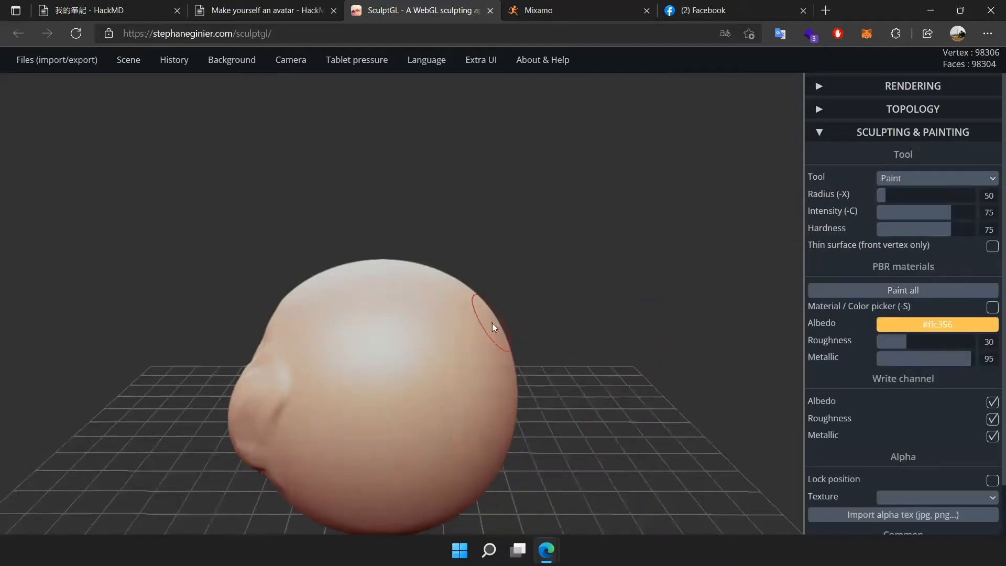
scroll(407, 349, up, 2)
scroll(477, 241, down, 2)
mouse_move(67, 444)
mouse_down()
mouse_move(240, 424)
mouse_move(375, 278)
mouse_move(365, 362)
mouse_up()
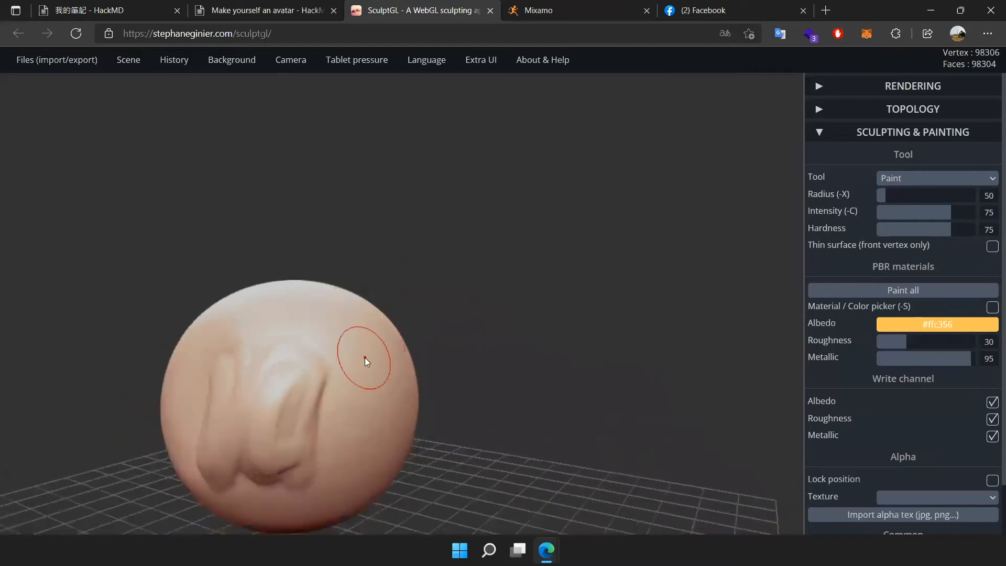
click(926, 324)
mouse_move(951, 367)
mouse_down()
mouse_move(951, 334)
mouse_move(938, 331)
mouse_move(934, 343)
mouse_move(944, 335)
mouse_up()
mouse_move(956, 328)
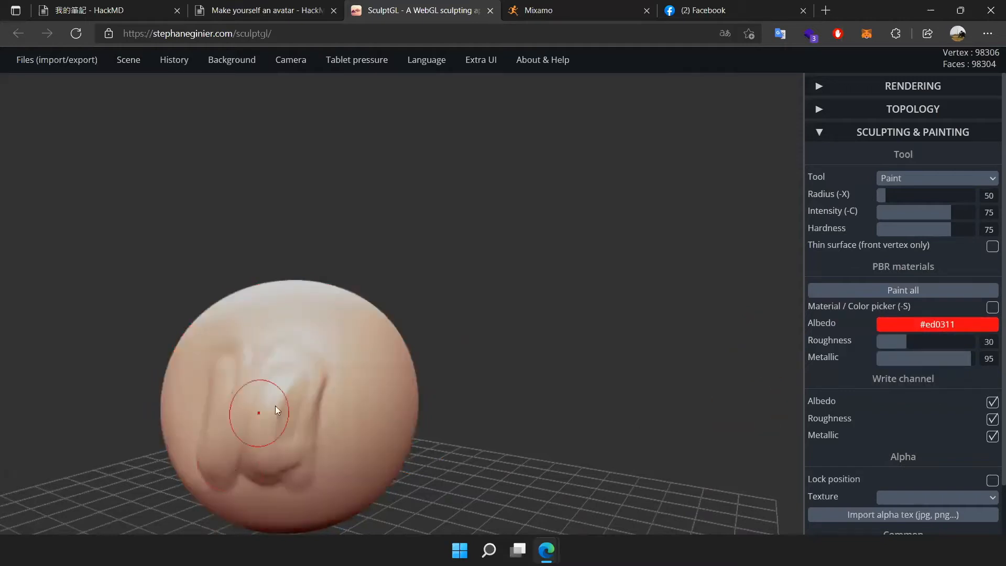
- Paint two round red eye patches and a wide red mouth on the sphere's face at radius 50 and intensity 75
drag(342, 365, 328, 367)
drag(165, 379, 202, 355)
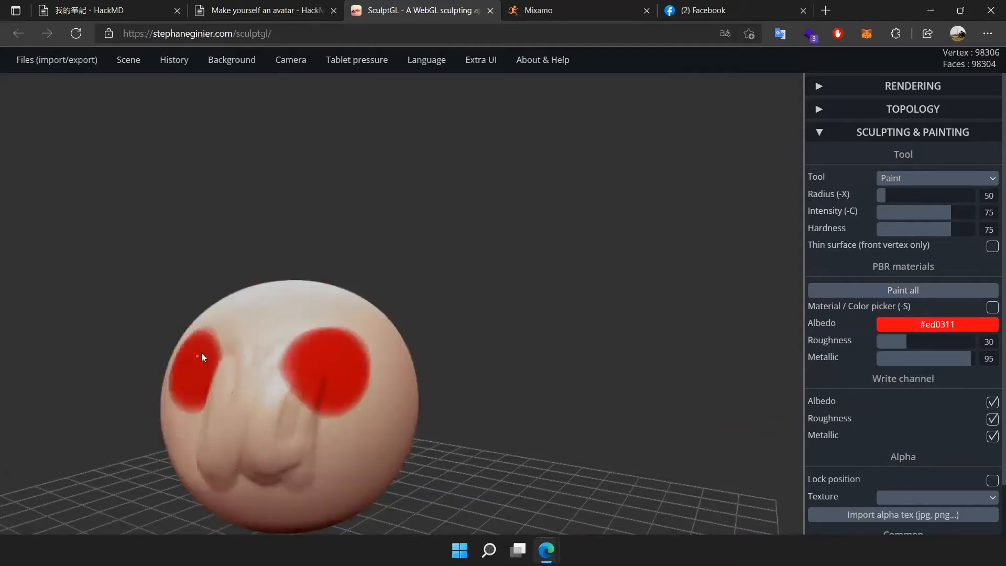
mouse_move(220, 463)
mouse_down()
mouse_move(292, 487)
mouse_move(184, 480)
mouse_move(341, 471)
mouse_up()
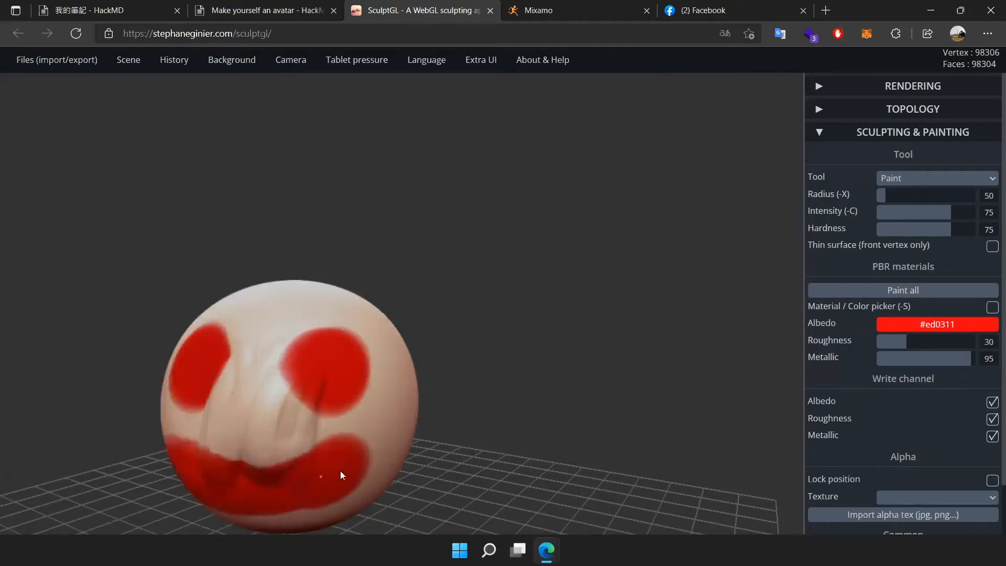
mouse_move(491, 355)
mouse_down()
mouse_move(456, 265)
mouse_move(454, 278)
mouse_move(511, 272)
mouse_up()
scroll(511, 273, up, 3)
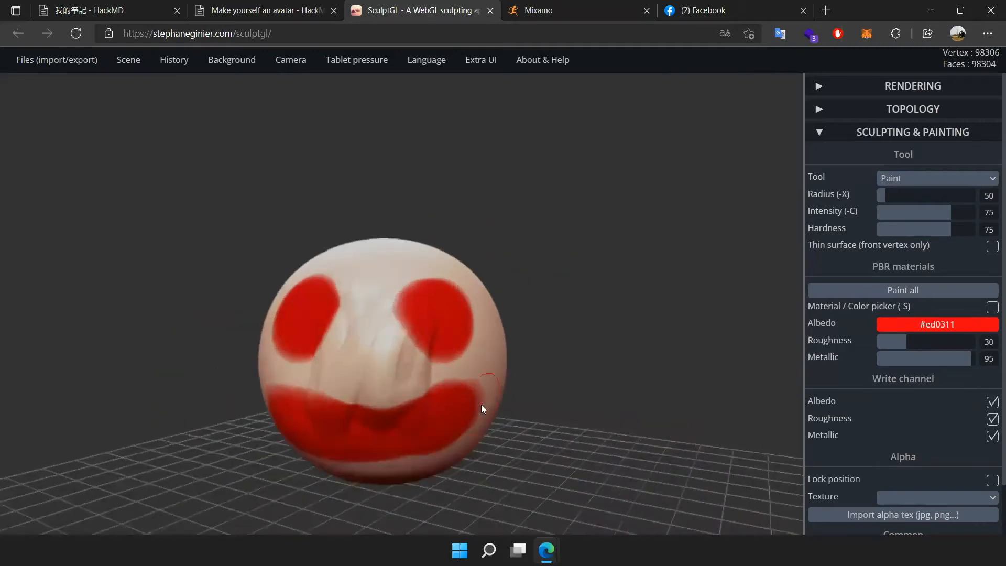
middle_drag(481, 404, 558, 335)
scroll(561, 332, up, 2)
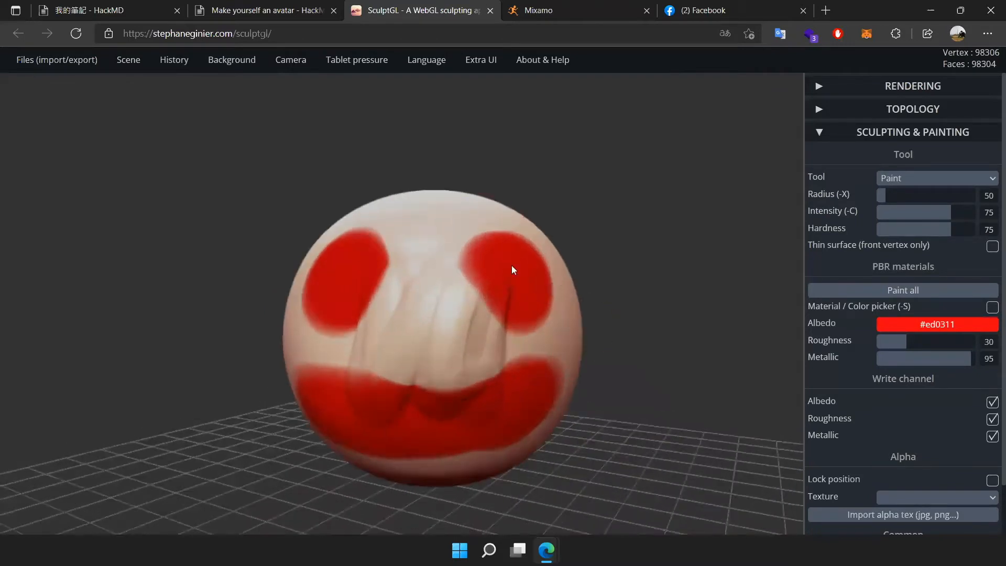
scroll(577, 161, down, 2)
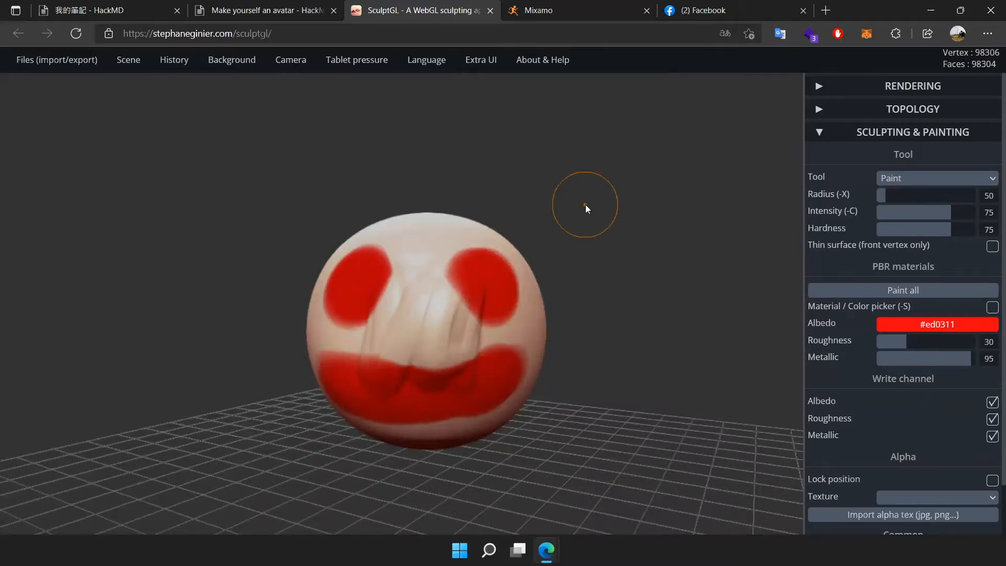
- Turn on the wireframe display and examine the mesh faces around the sculpted nose and painted areas up close
click(872, 87)
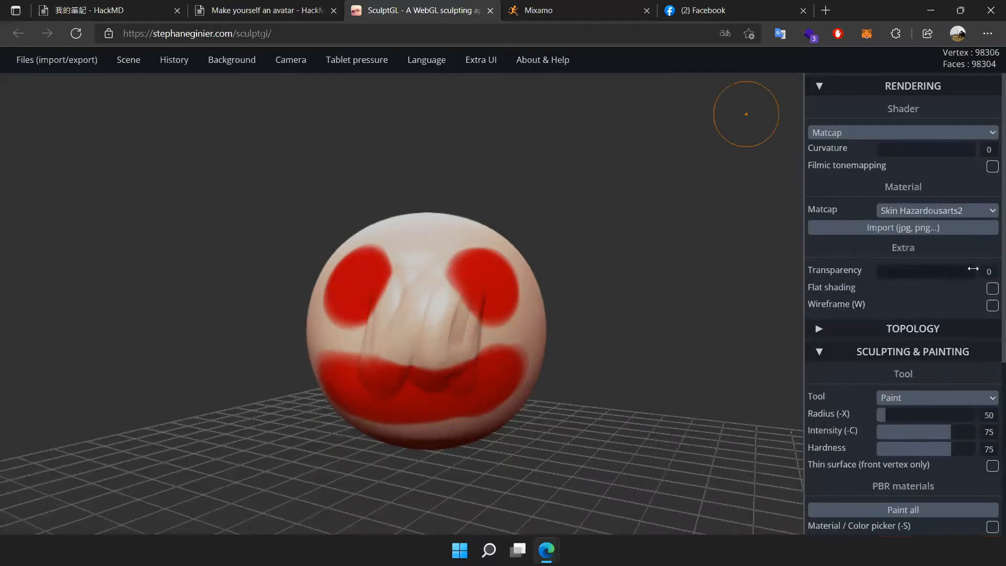
click(992, 305)
scroll(479, 321, up, 5)
scroll(466, 301, up, 5)
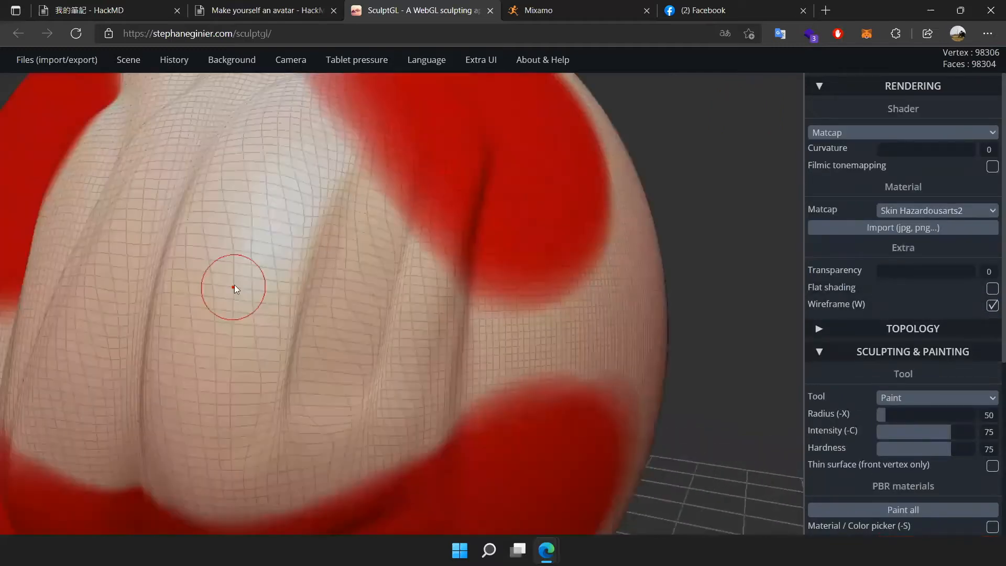
middle_drag(338, 252, 524, 314)
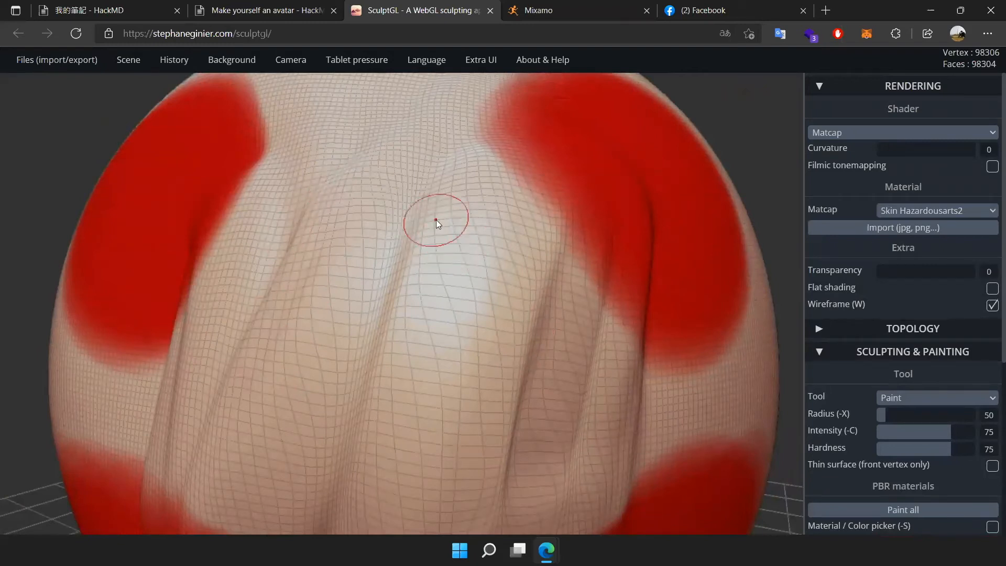
scroll(443, 231, up, 5)
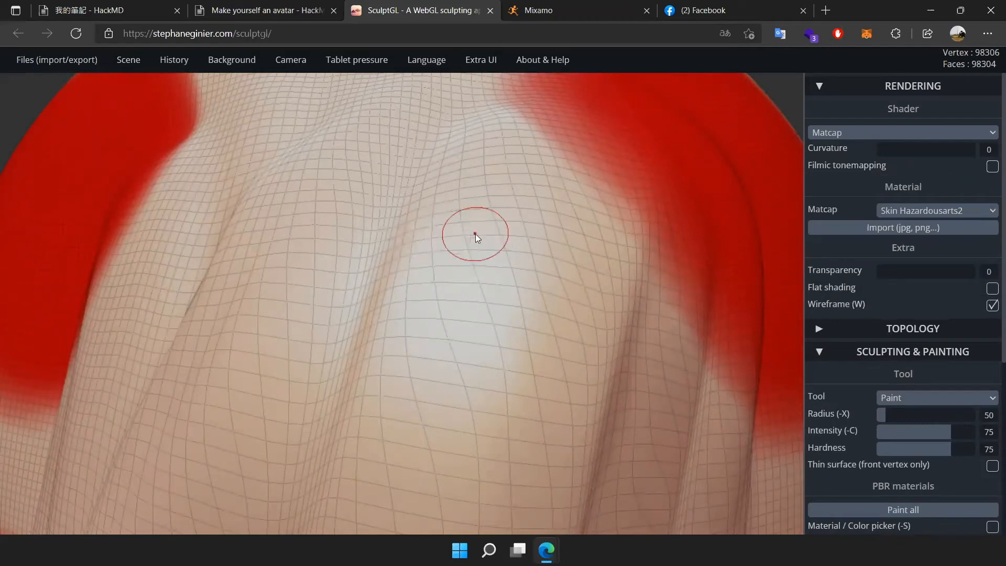
scroll(471, 183, down, 5)
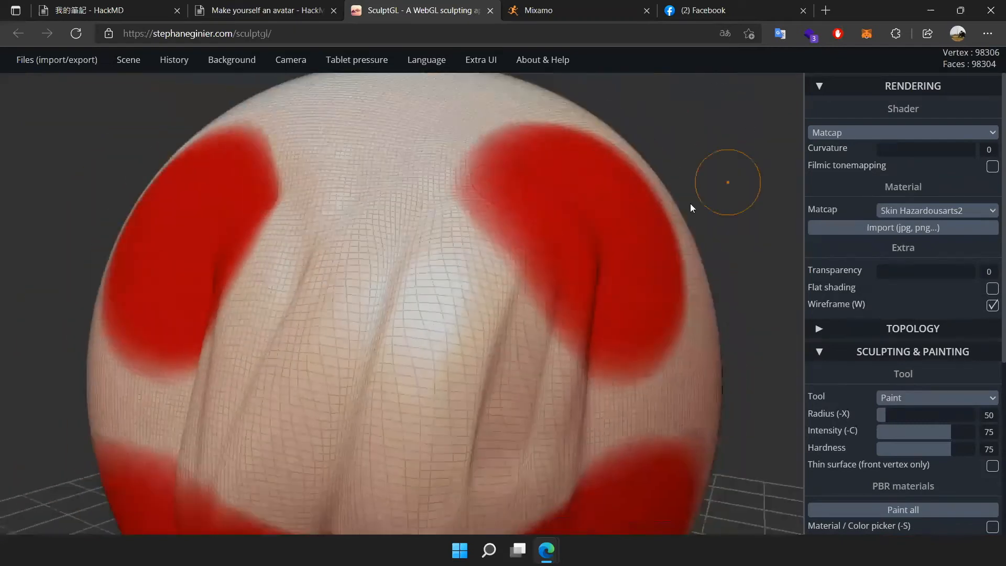
scroll(723, 181, down, 5)
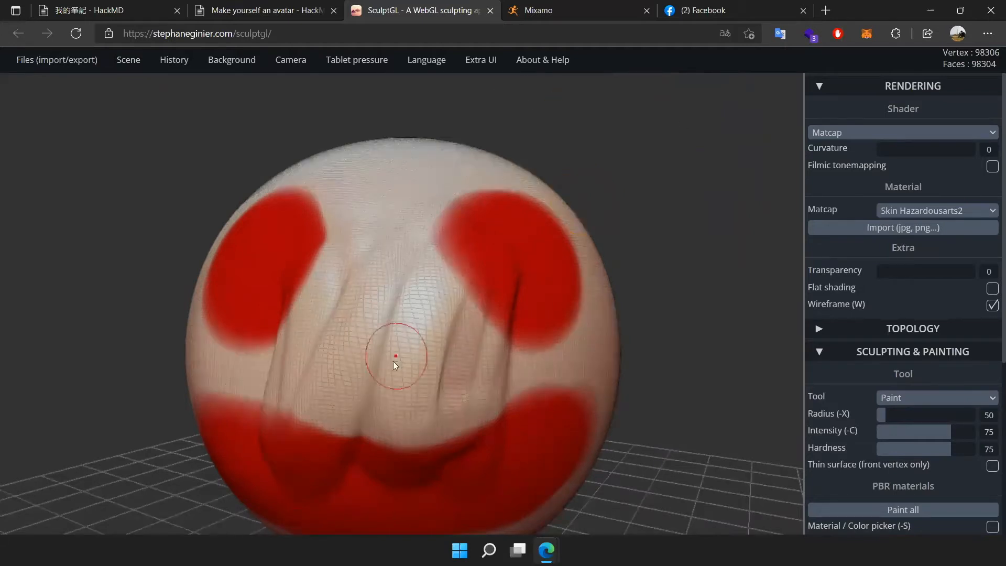
- Paint a round red patch on the middle of the nose with the Paint tool at radius 50
drag(393, 361, 391, 350)
scroll(571, 175, down, 2)
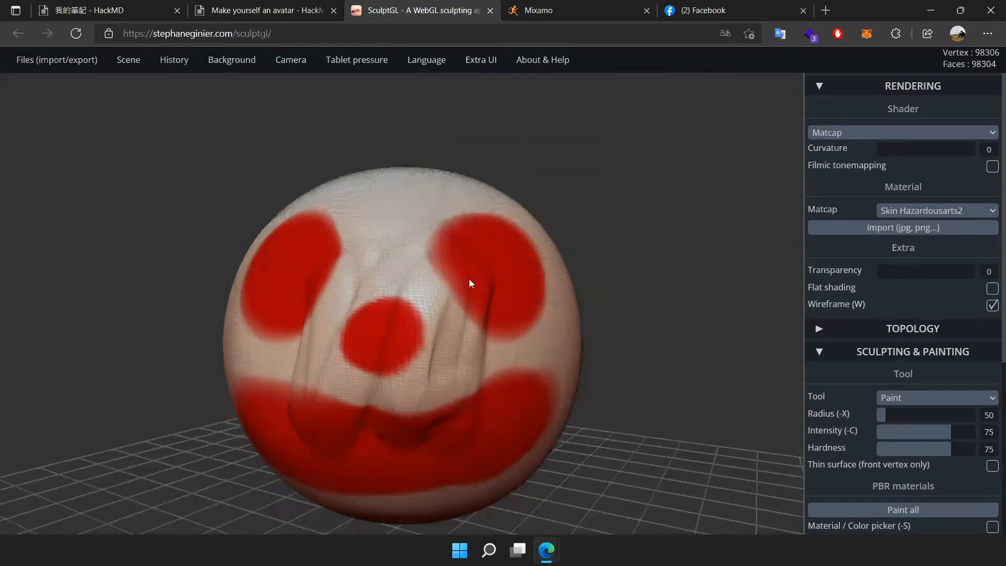
scroll(524, 210, down, 2)
drag(636, 273, 530, 297)
- Undo all the red paint strokes on the sphere's face
key(ctrl+z)
key(ctrl+z)
key(ctrl+z)
key(ctrl+z)
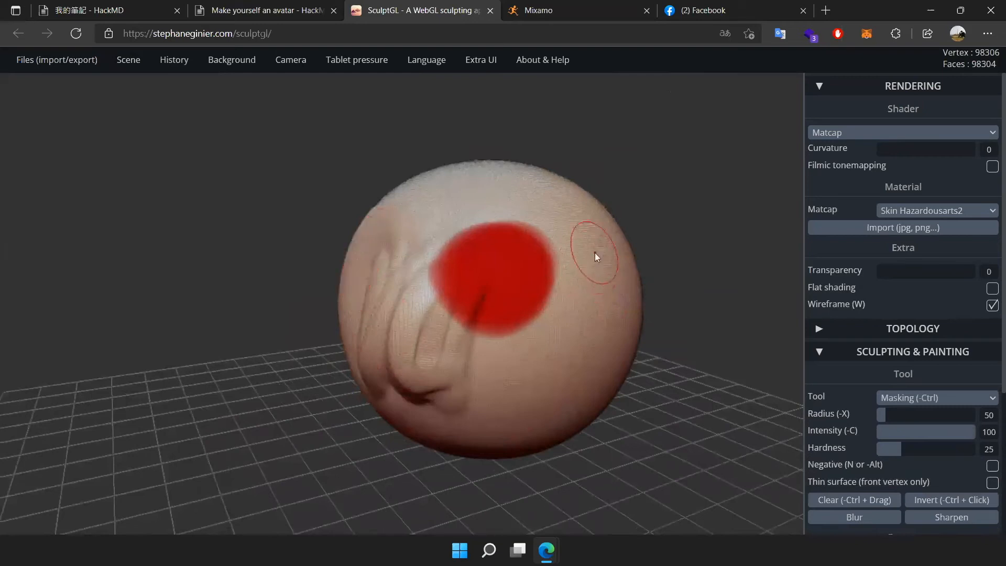
scroll(483, 353, up, 2)
scroll(482, 357, up, 2)
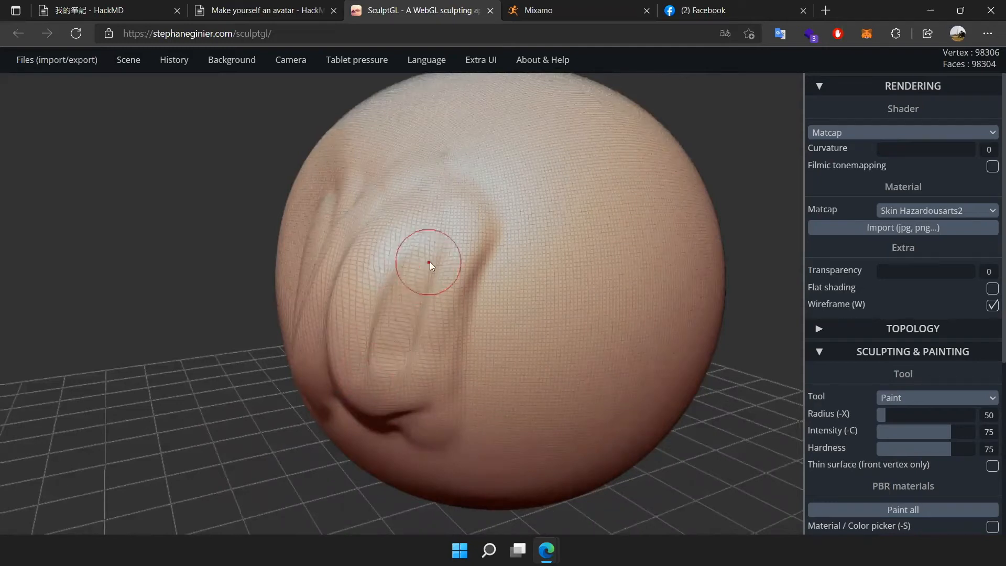
- Turn off the wireframe display and try the Local scale tool at radius 50 on the nose area
scroll(840, 263, down, 5)
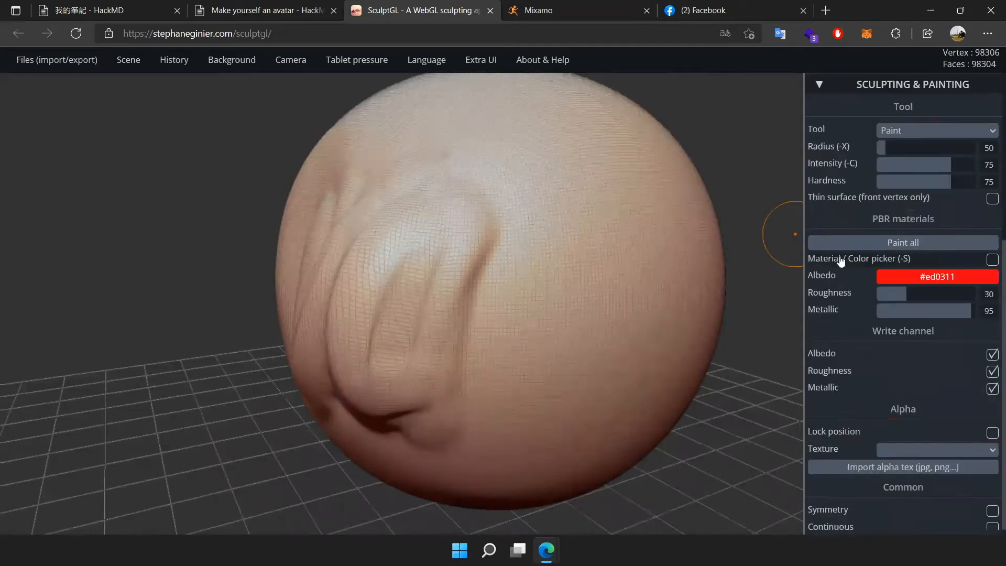
click(918, 124)
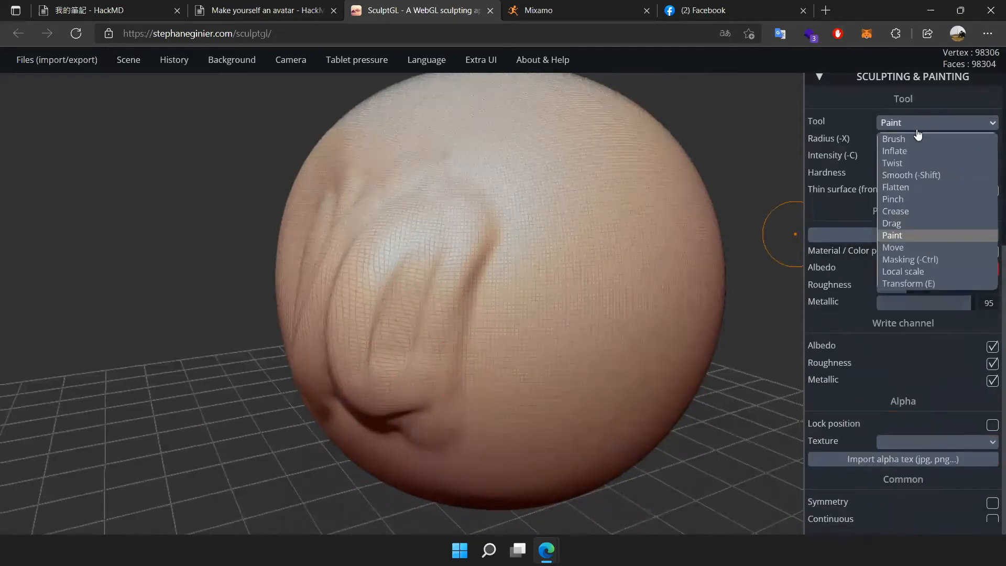
click(923, 271)
scroll(519, 272, down, 4)
scroll(373, 309, down, 5)
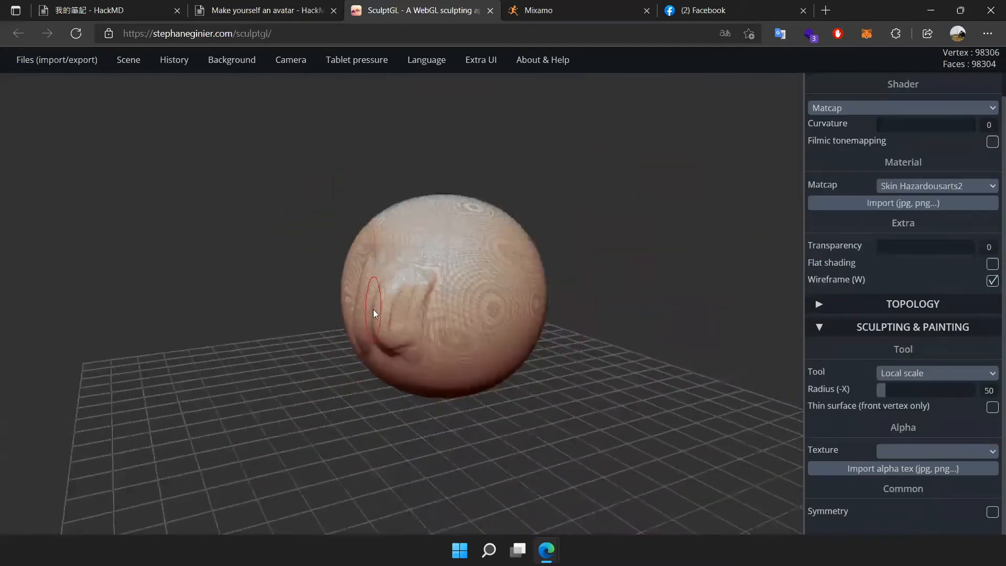
scroll(384, 311, up, 2)
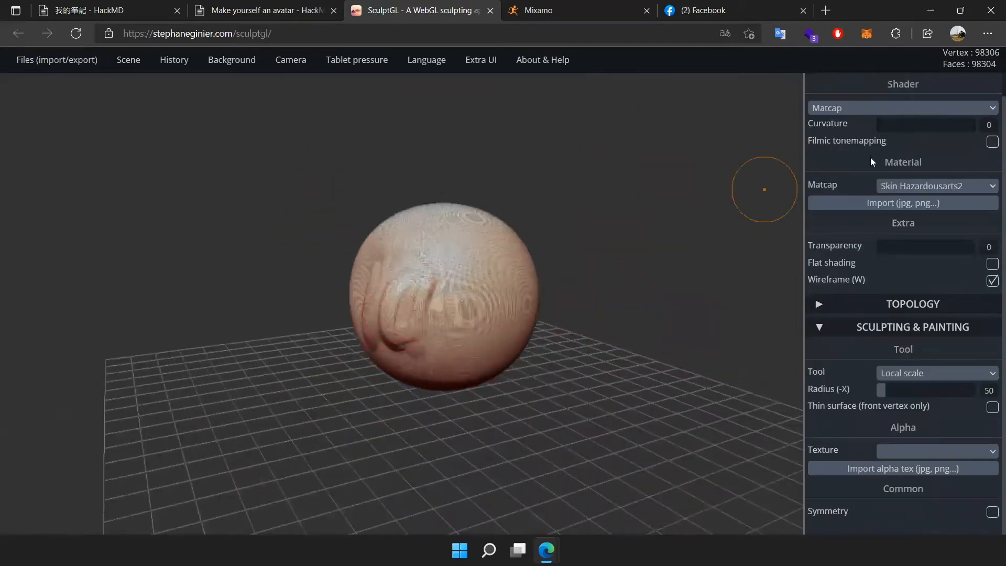
scroll(870, 167, up, 1)
click(991, 305)
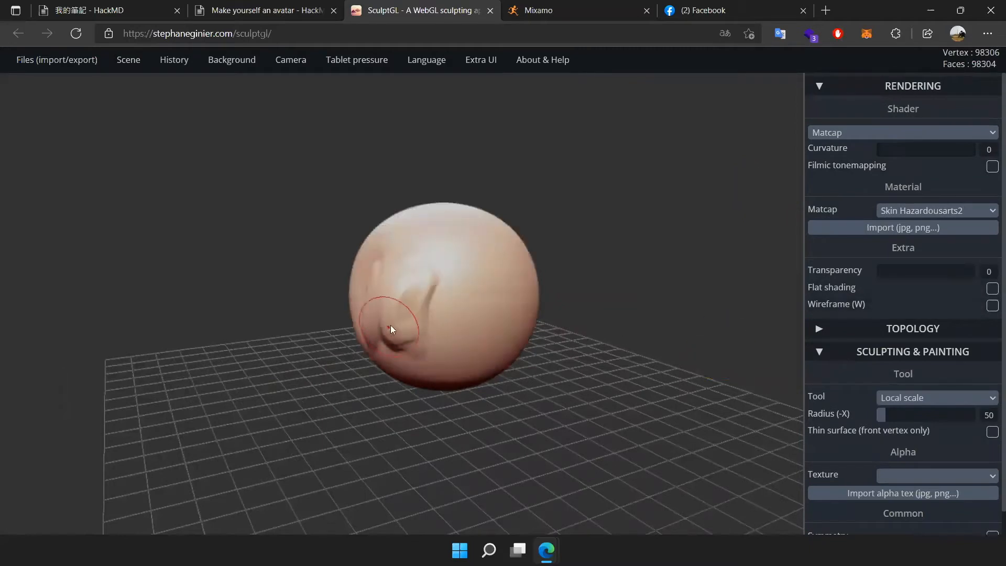
drag(426, 313, 340, 322)
scroll(362, 301, up, 3)
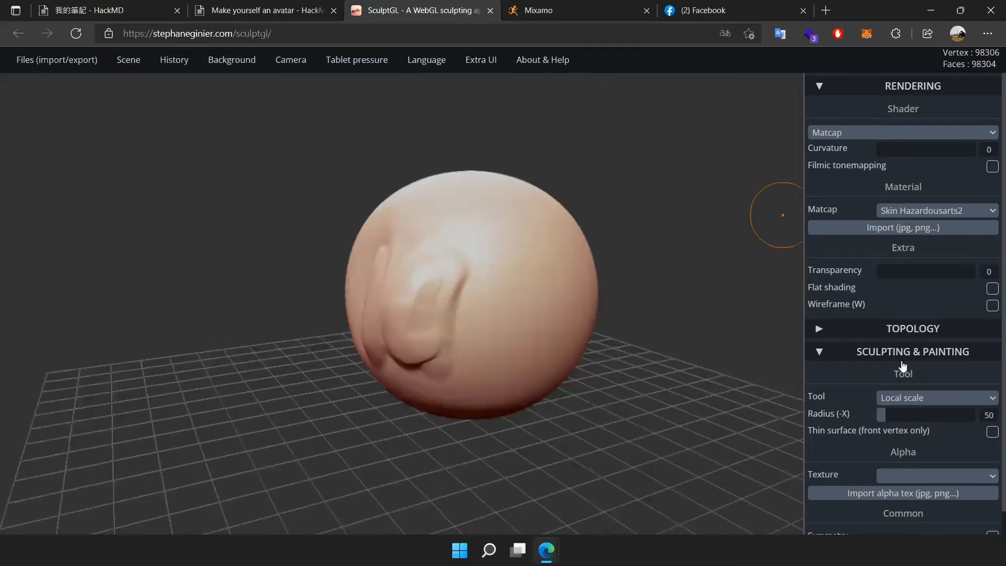
- Switch the sculpting tool back to Brush
scroll(891, 341, down, 1)
click(922, 373)
click(926, 215)
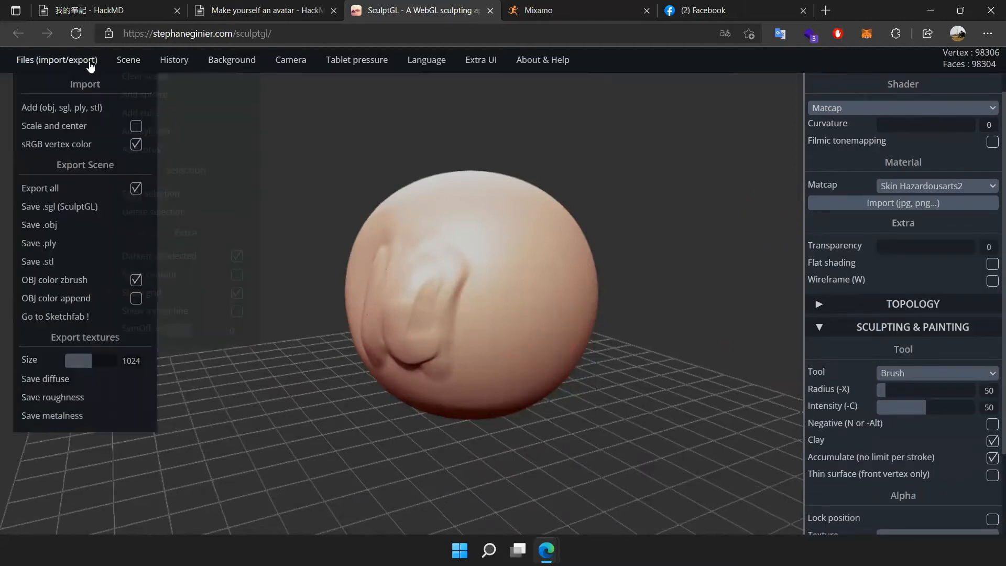
- Clear the scene and import the saved avatar model from the downloads folder
click(126, 81)
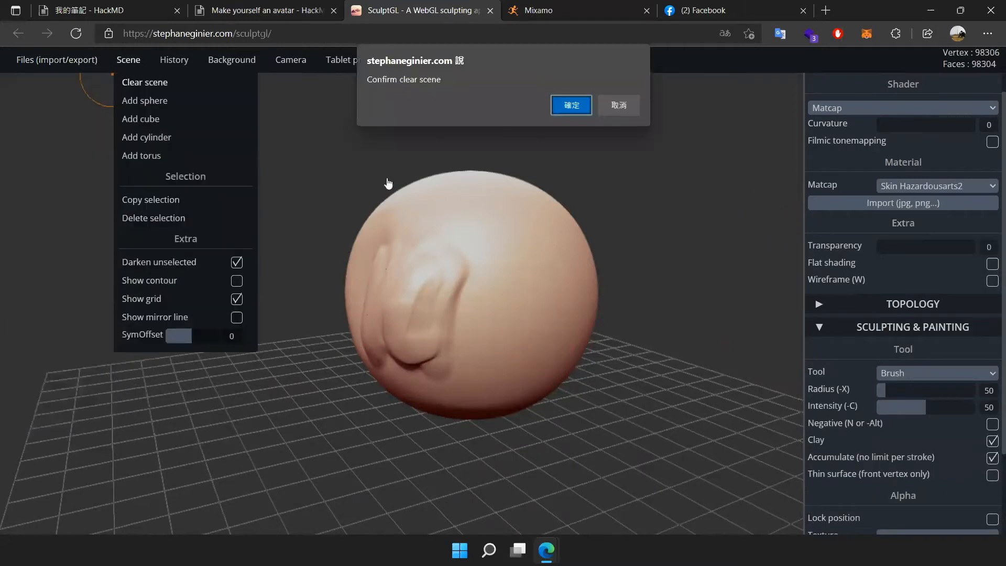
click(565, 98)
mouse_move(53, 59)
click(32, 105)
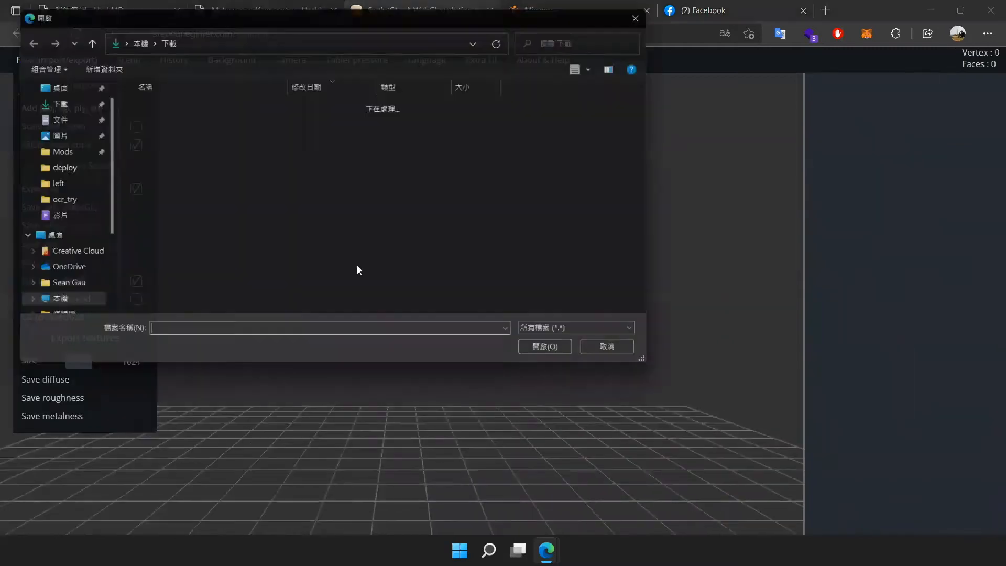
double_click(200, 124)
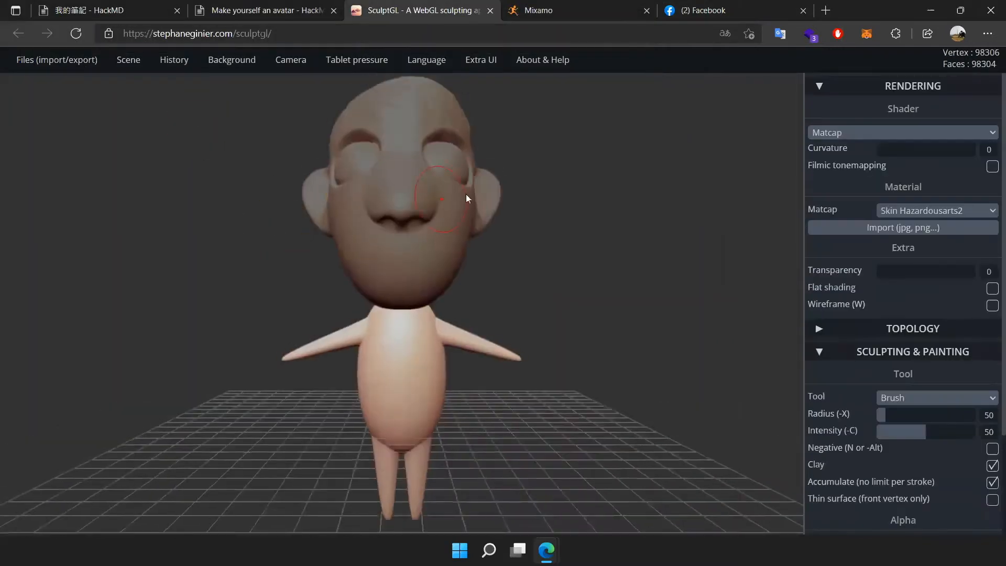
- Turn on Symmetry and switch the sculpting tool from Brush to Local scale
scroll(451, 194, up, 3)
click(411, 194)
drag(715, 250, 394, 260)
scroll(391, 256, down, 3)
drag(290, 291, 342, 309)
scroll(904, 453, down, 2)
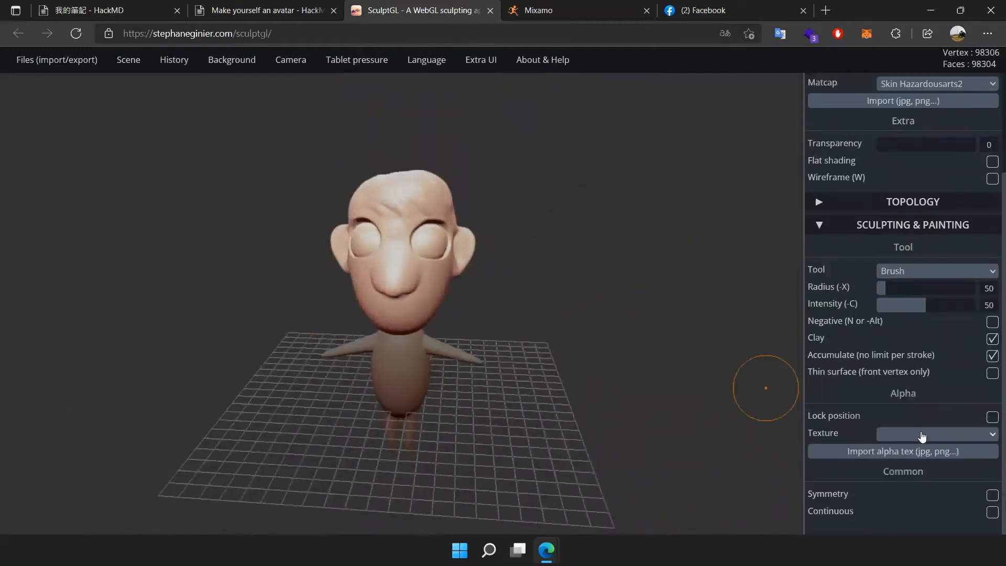
drag(393, 281, 401, 249)
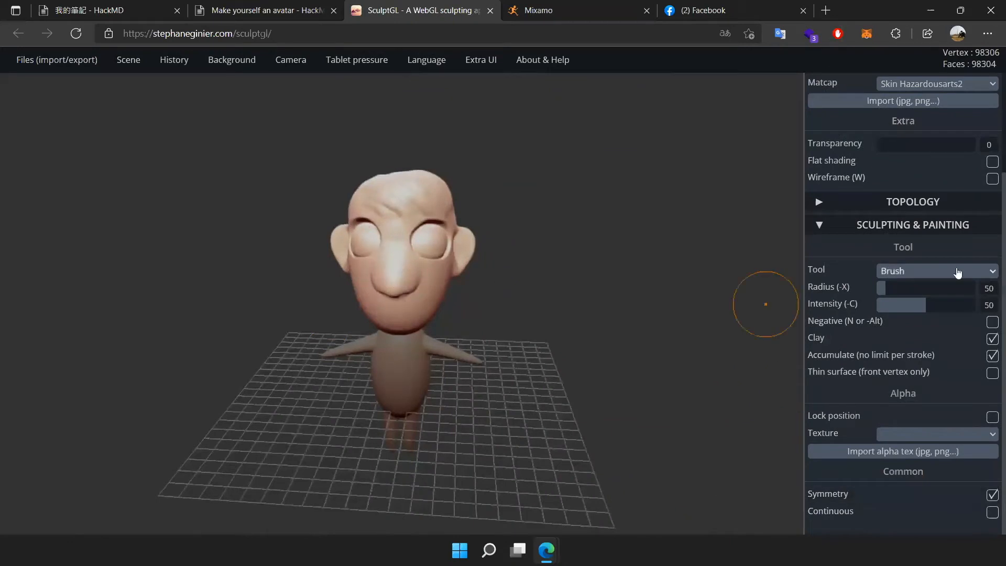
click(897, 271)
click(924, 419)
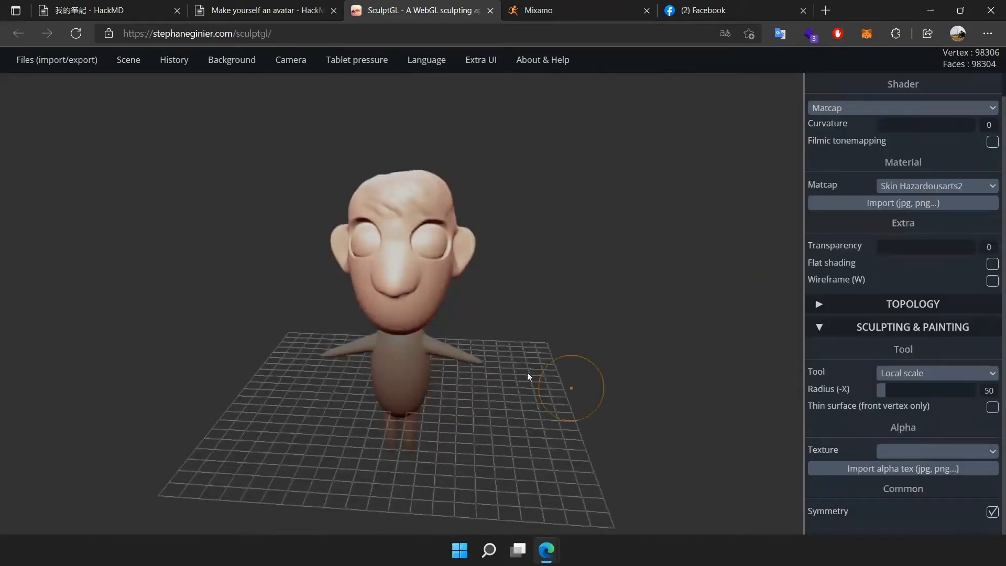
- Rescale the tip of the avatar's nose with the Local scale tool at radius 50
drag(393, 277, 395, 273)
click(395, 273)
scroll(369, 272, up, 5)
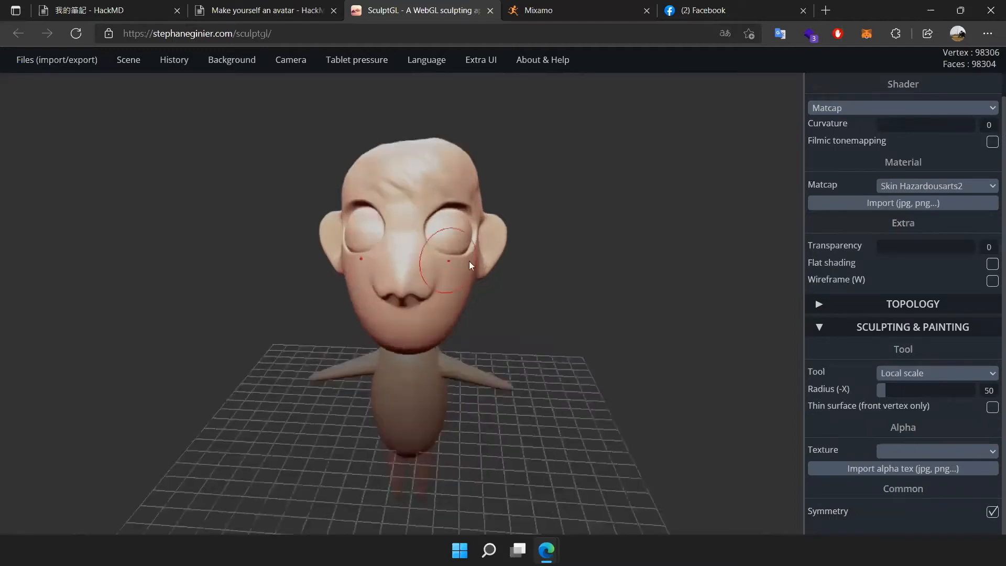
drag(693, 288, 545, 291)
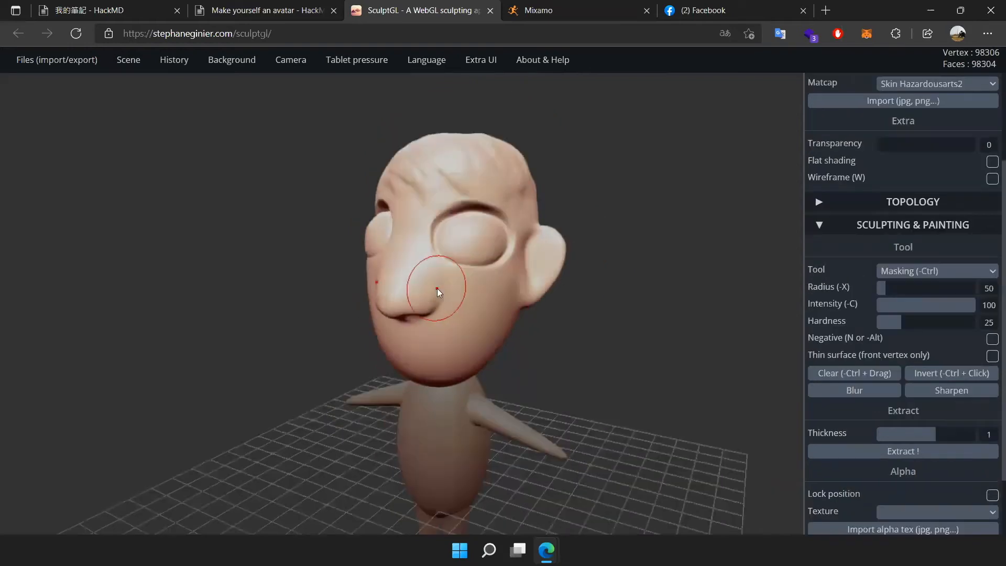
- Shrink the avatar's nose and enlarge its eyes symmetrically with the Local scale tool
scroll(438, 298, down, 5)
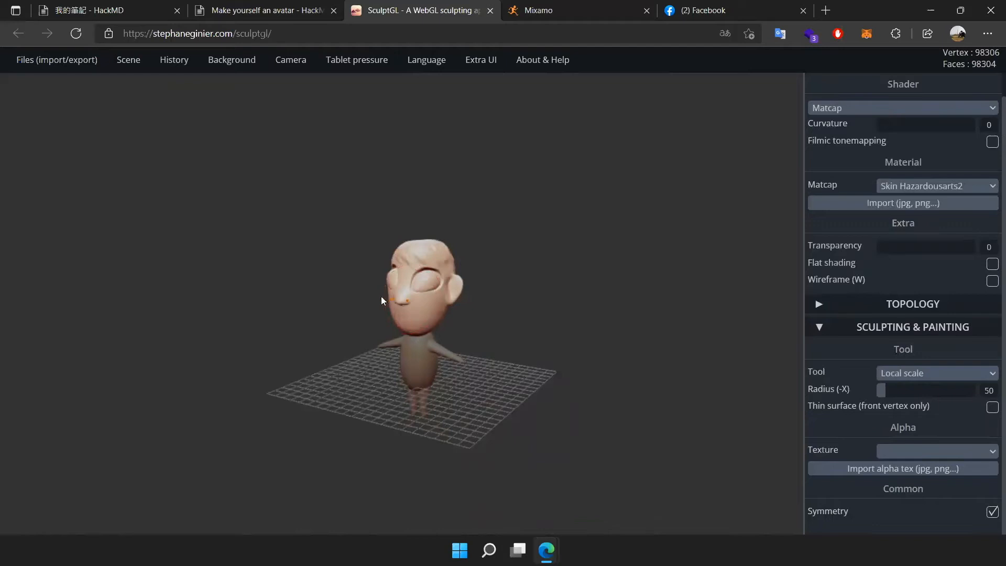
scroll(499, 332, up, 4)
drag(652, 341, 583, 322)
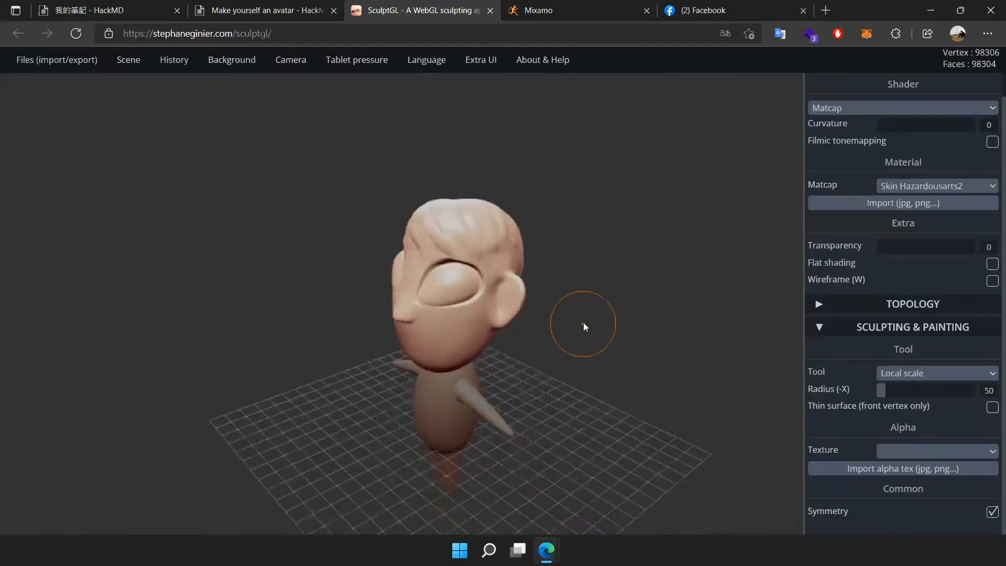
scroll(583, 322, down, 3)
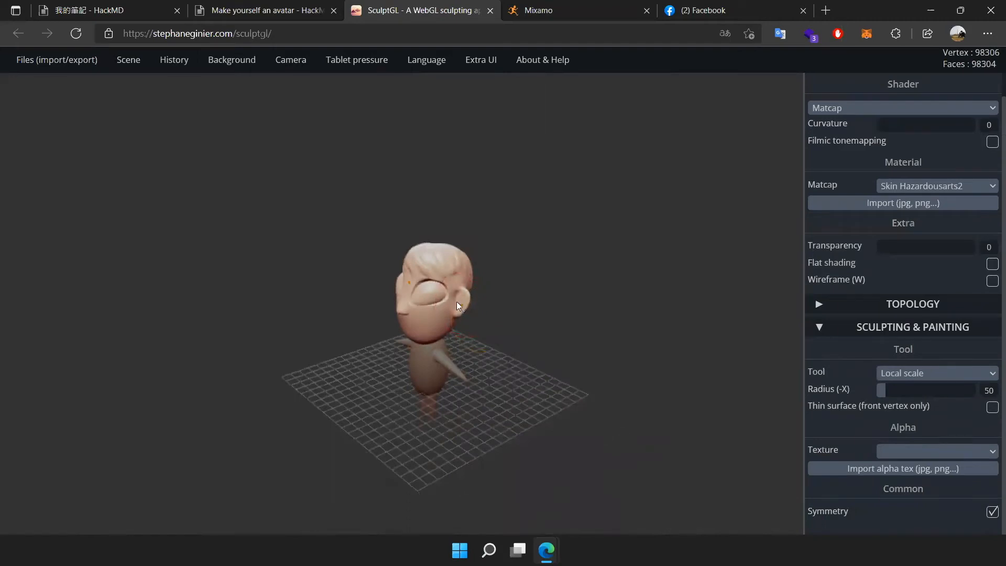
scroll(471, 328, up, 4)
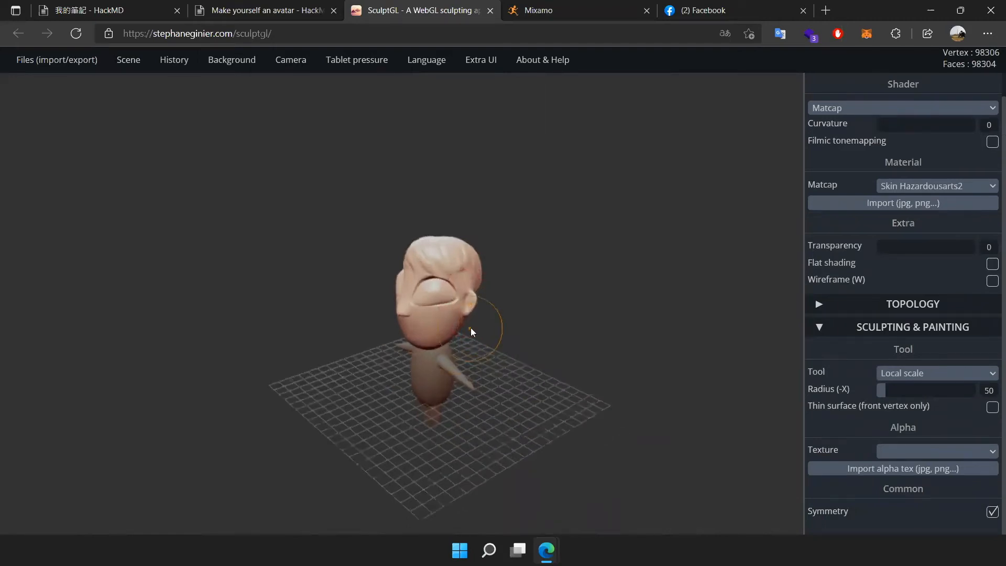
mouse_move(325, 403)
mouse_down()
mouse_move(512, 306)
mouse_move(425, 356)
mouse_move(621, 275)
mouse_up()
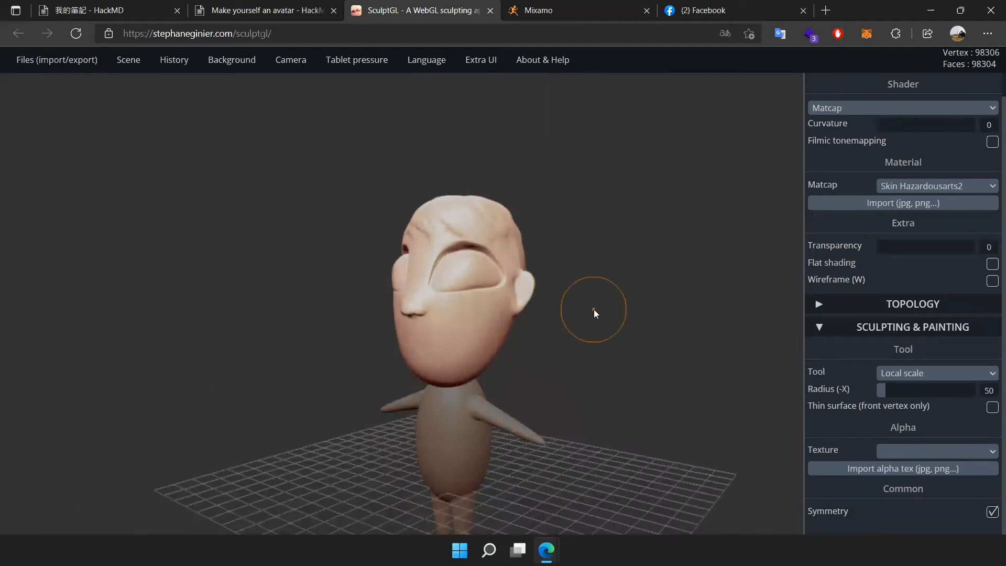
- Switch to the Transform tool and alternately select the avatar's body and head, ending on the head
click(919, 373)
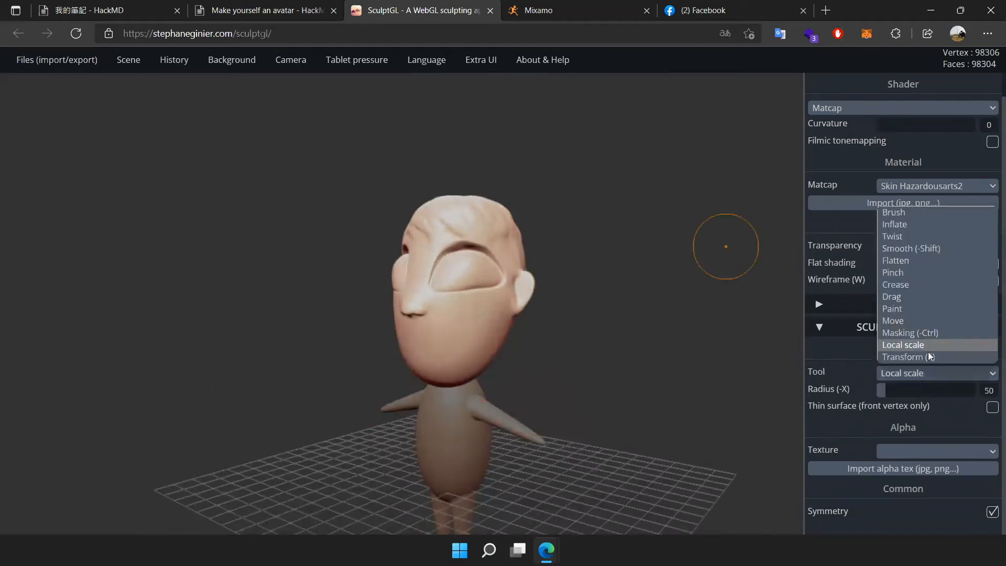
click(933, 355)
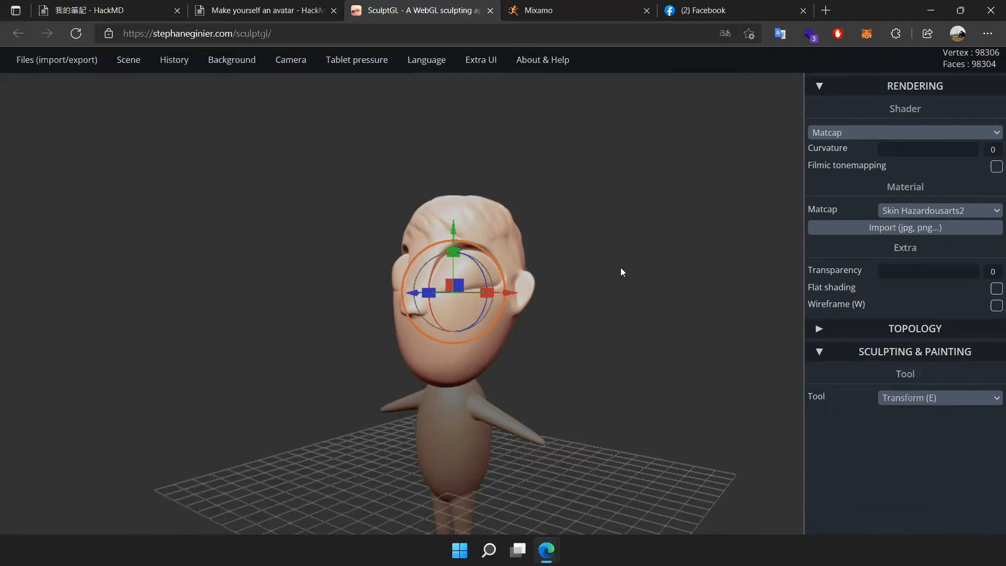
drag(623, 236, 586, 268)
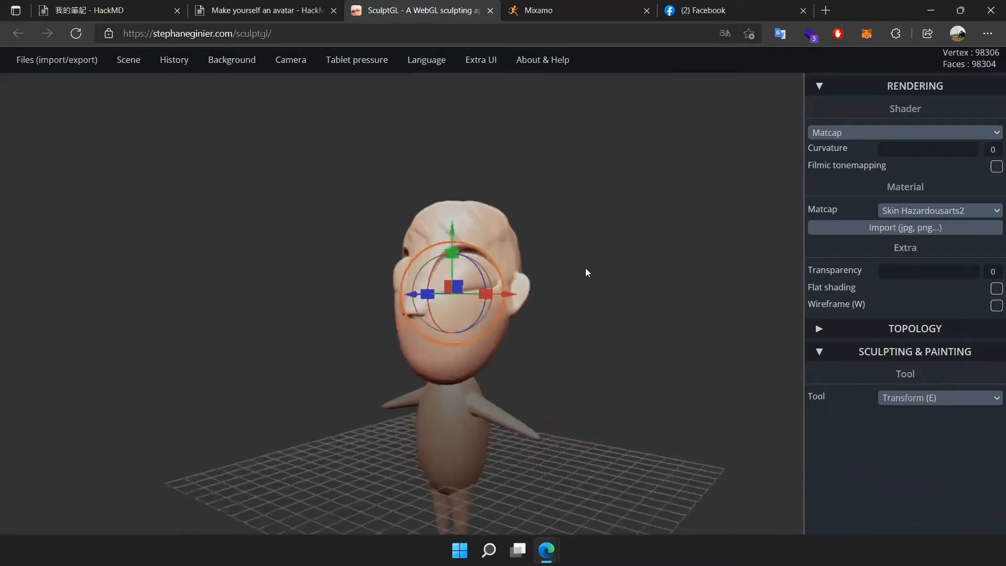
click(445, 414)
click(450, 346)
click(438, 424)
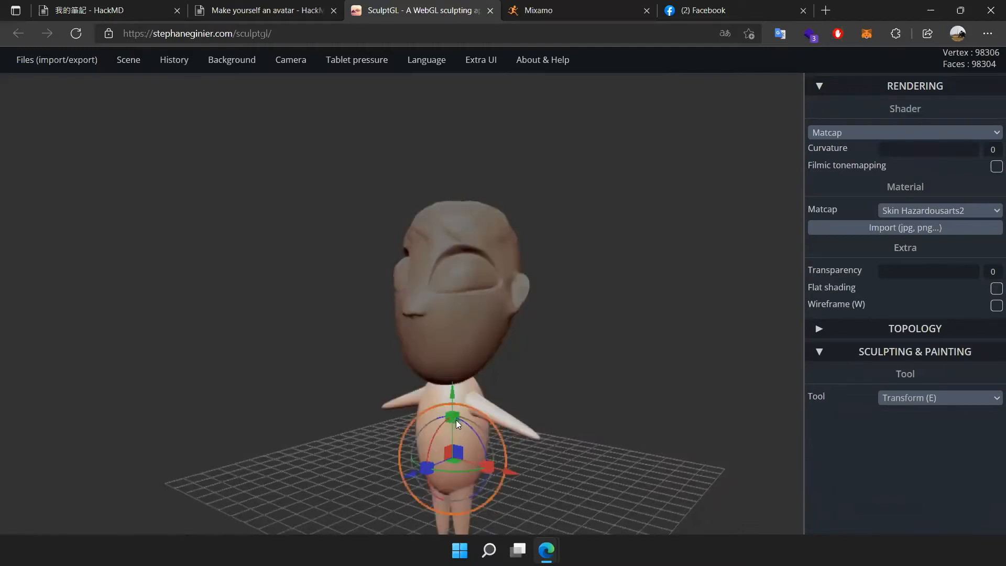
click(456, 331)
click(461, 411)
click(456, 334)
click(448, 418)
click(455, 332)
click(458, 423)
click(457, 323)
click(458, 422)
click(459, 328)
- Try moving and transforming the head freely with the Transform gizmo, undoing each change
drag(535, 311, 664, 255)
drag(466, 283, 524, 225)
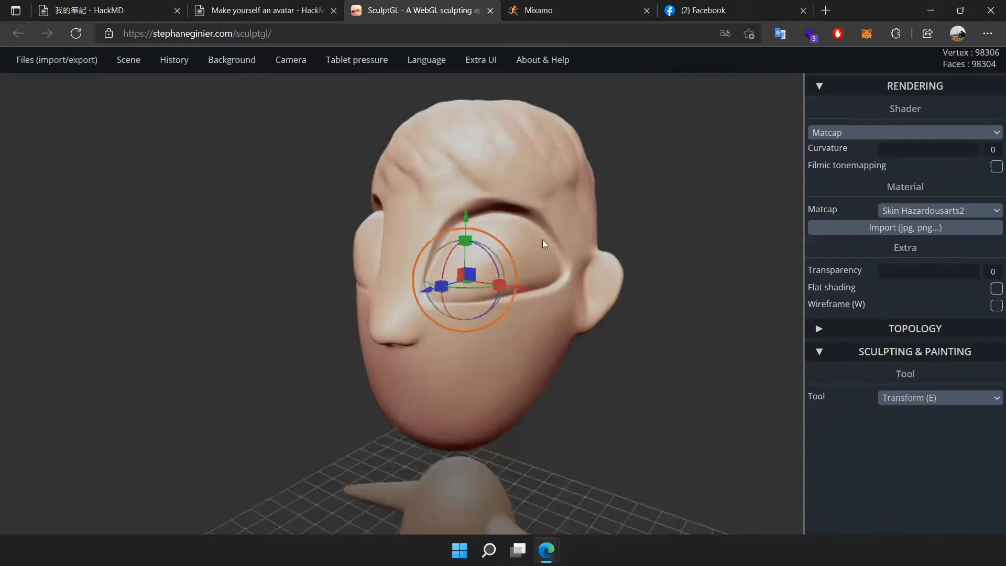
key(ctrl+z)
drag(464, 279, 483, 153)
key(ctrl)
key(ctrl+z)
drag(511, 349, 520, 318)
key(ctrl+z)
- Try scaling the head along single axes with the Transform gizmo's cube handles and undo it
drag(674, 326, 640, 291)
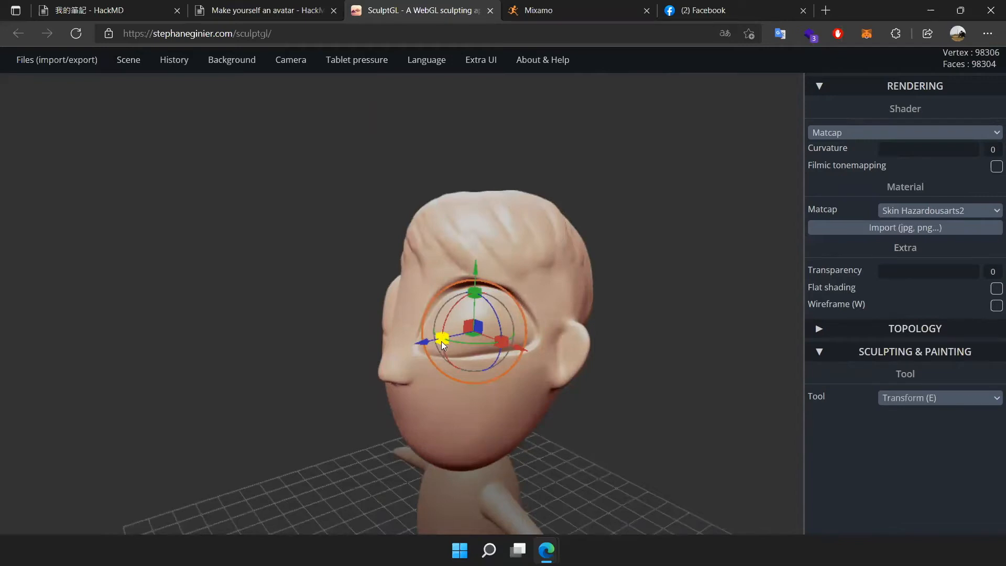
drag(661, 335, 643, 368)
drag(451, 319, 400, 329)
drag(500, 324, 421, 334)
key(ctrl+z)
- Try resizing the whole head with the Transform gizmo's outer ring and undo it
scroll(659, 384, up, 2)
drag(672, 440, 603, 331)
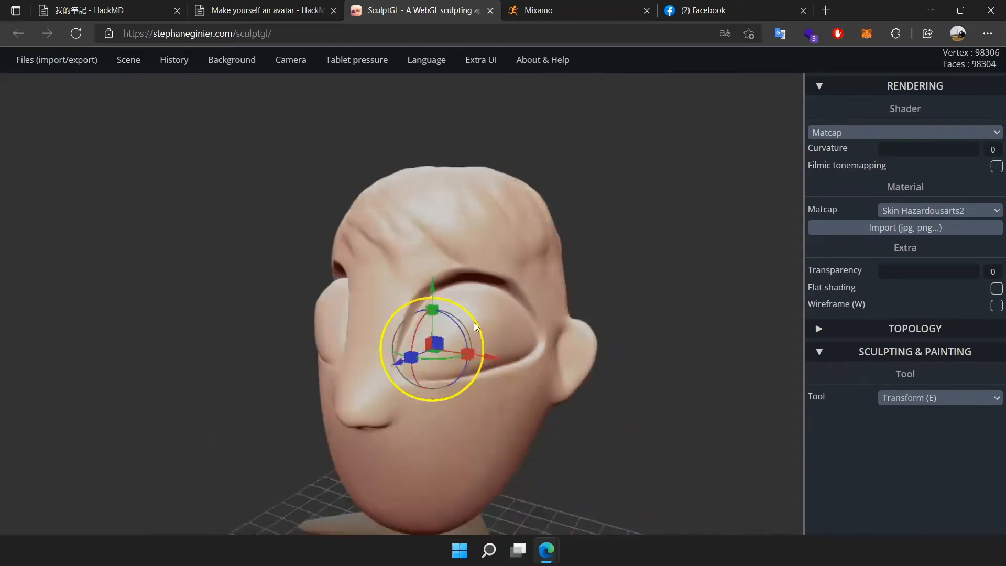
drag(467, 310, 542, 375)
key(ctrl+z)
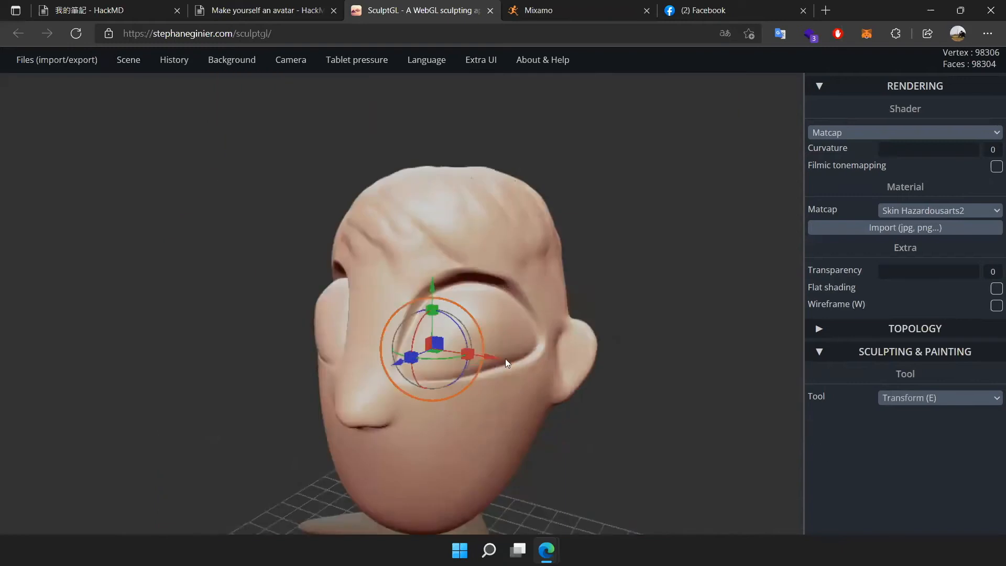
scroll(414, 338, up, 1)
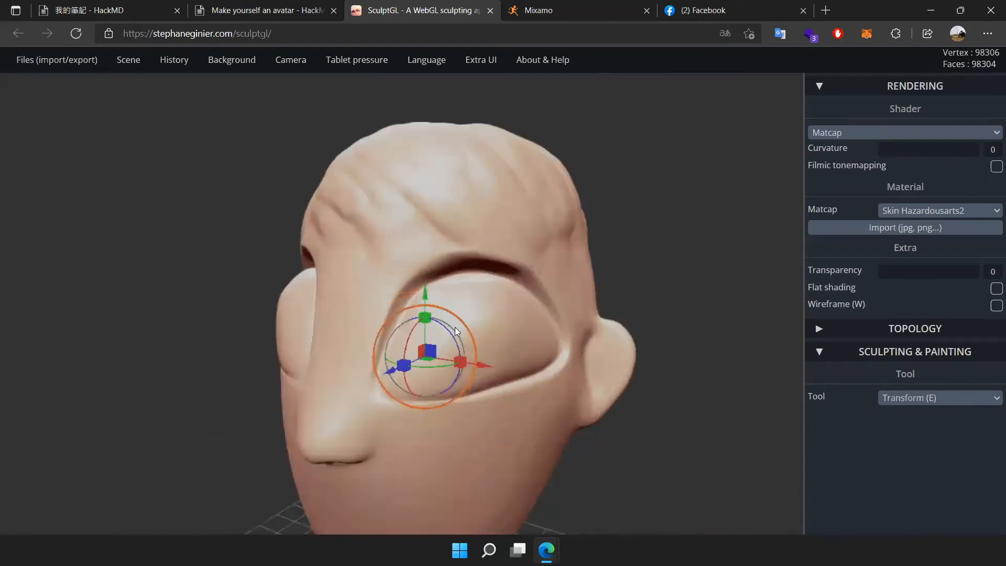
drag(450, 330, 505, 262)
scroll(506, 267, down, 2)
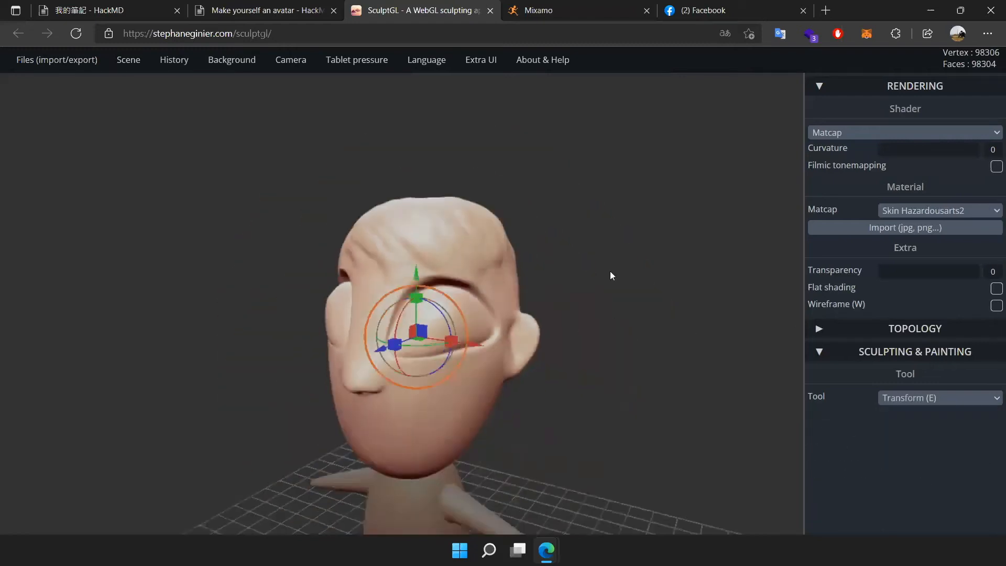
scroll(610, 275, down, 3)
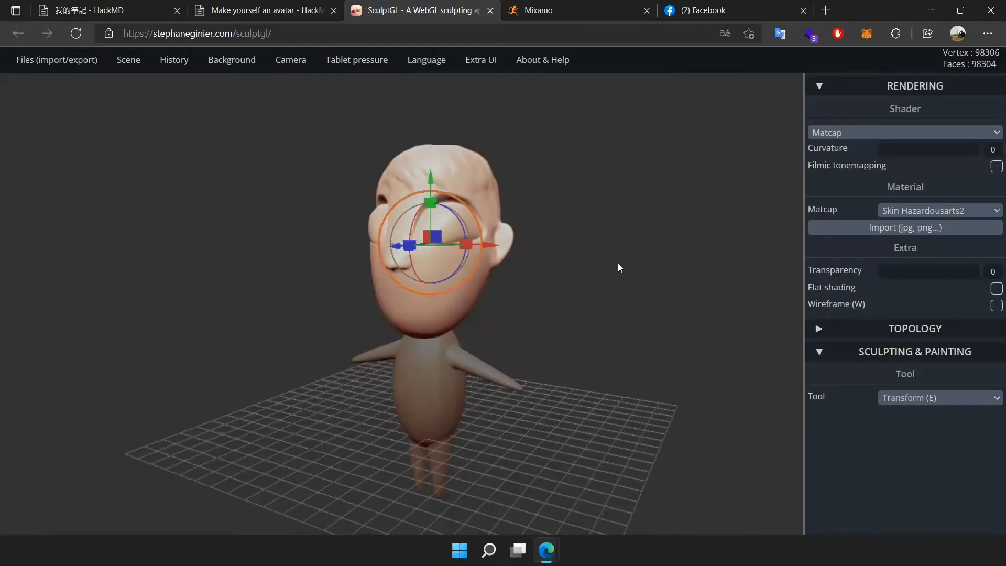
- Switch the sculpting tool from Transform back to Brush
click(928, 397)
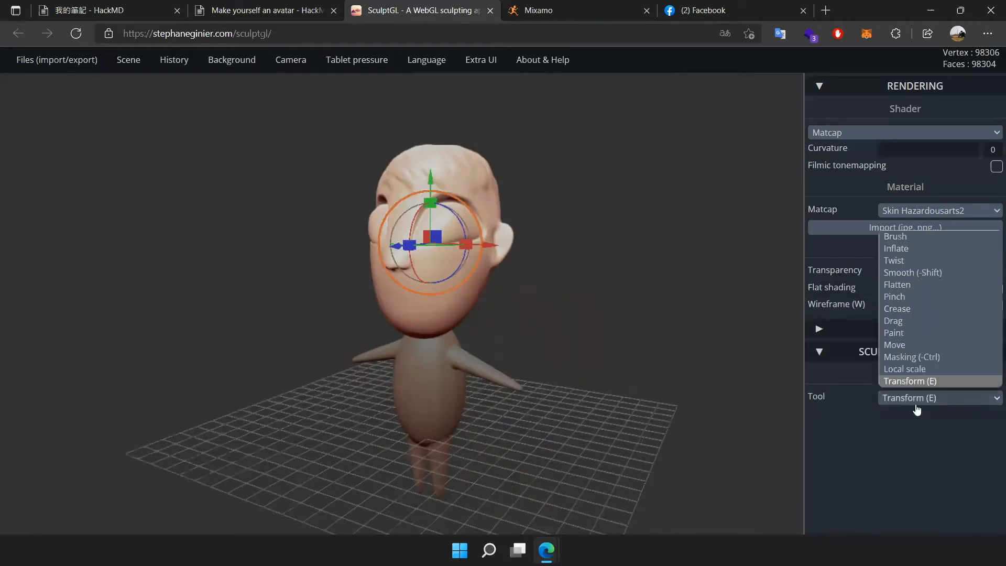
click(928, 238)
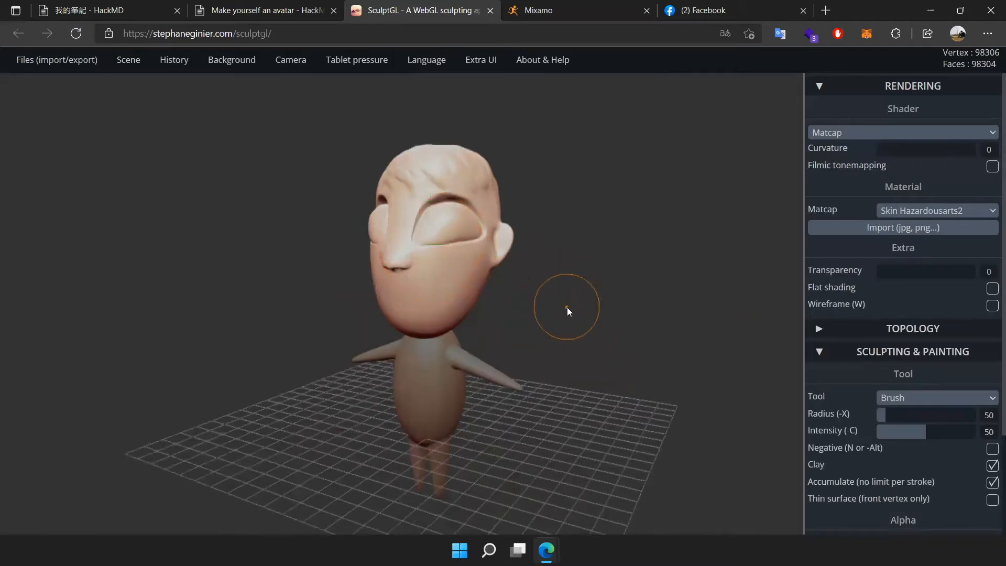
scroll(528, 344, up, 3)
drag(617, 297, 611, 323)
scroll(592, 303, up, 2)
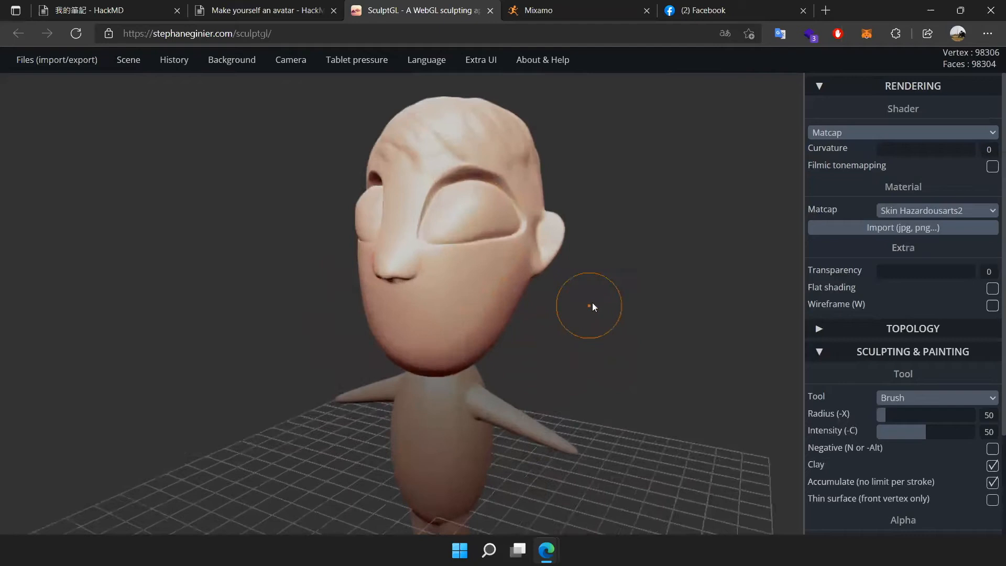
scroll(591, 303, down, 2)
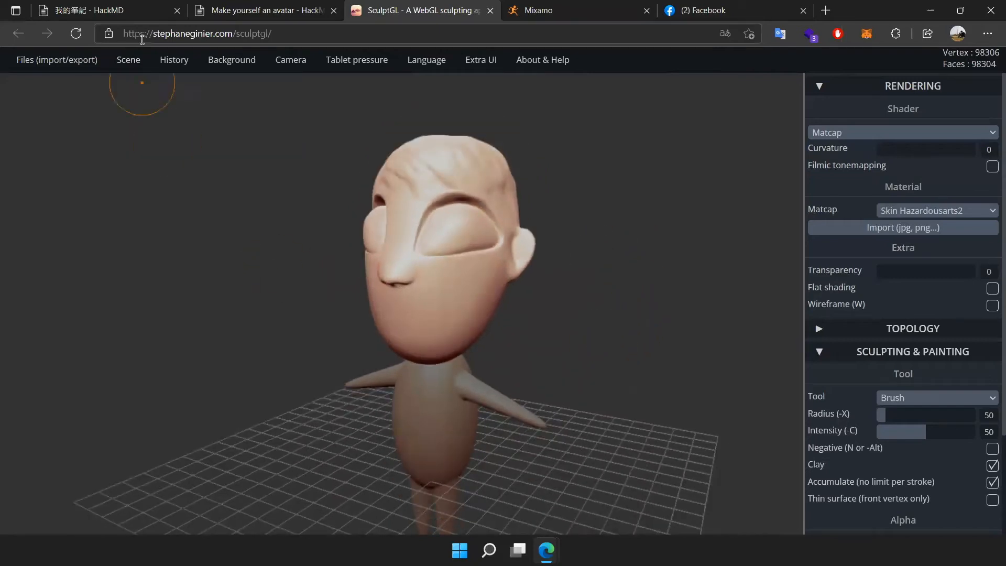
- Clear the avatar from the scene and add a new sphere
mouse_move(128, 60)
click(140, 82)
click(571, 104)
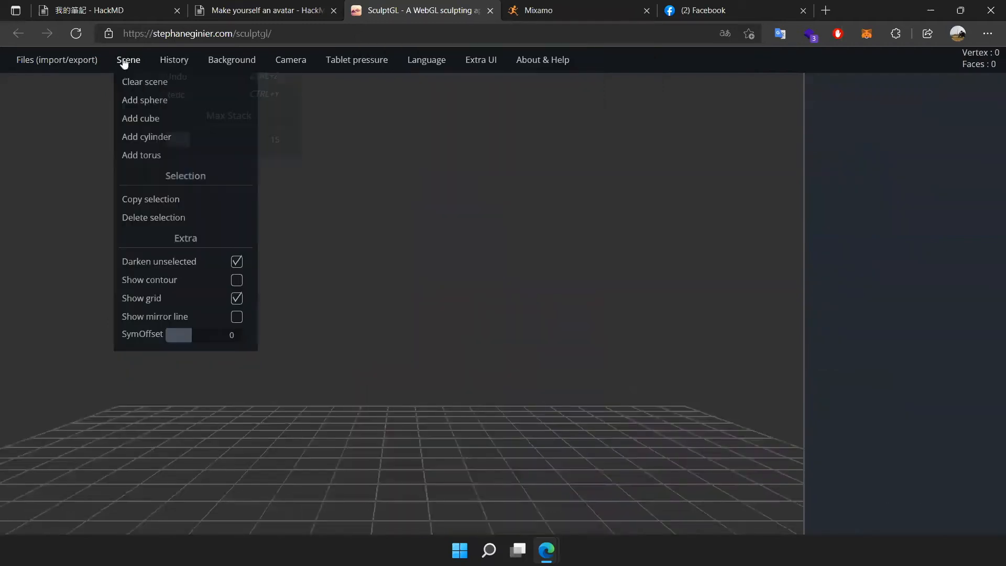
click(151, 104)
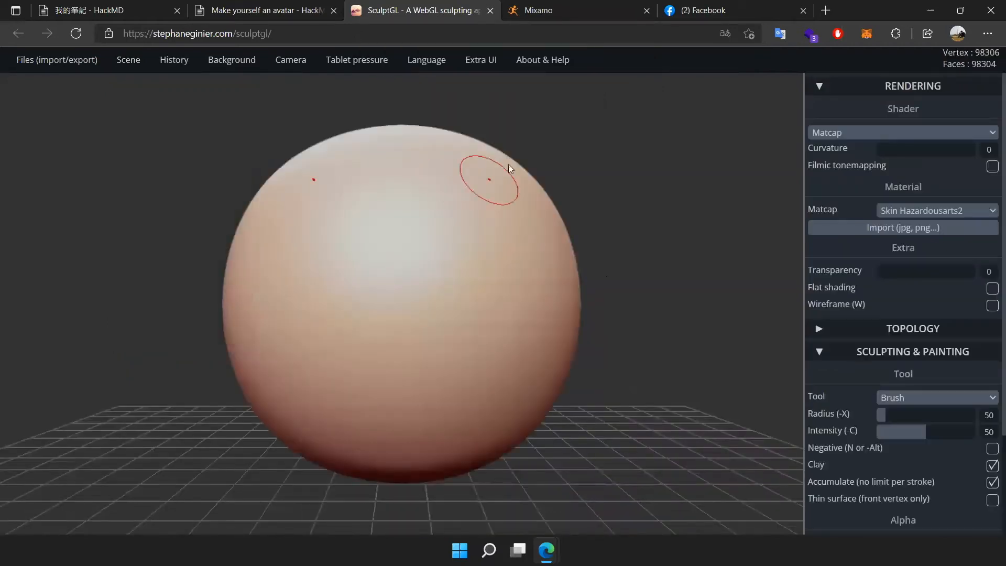
scroll(508, 164, down, 4)
mouse_move(645, 210)
mouse_down()
mouse_move(582, 270)
mouse_move(262, 215)
mouse_move(435, 155)
mouse_move(563, 260)
mouse_move(474, 227)
mouse_move(570, 222)
mouse_up()
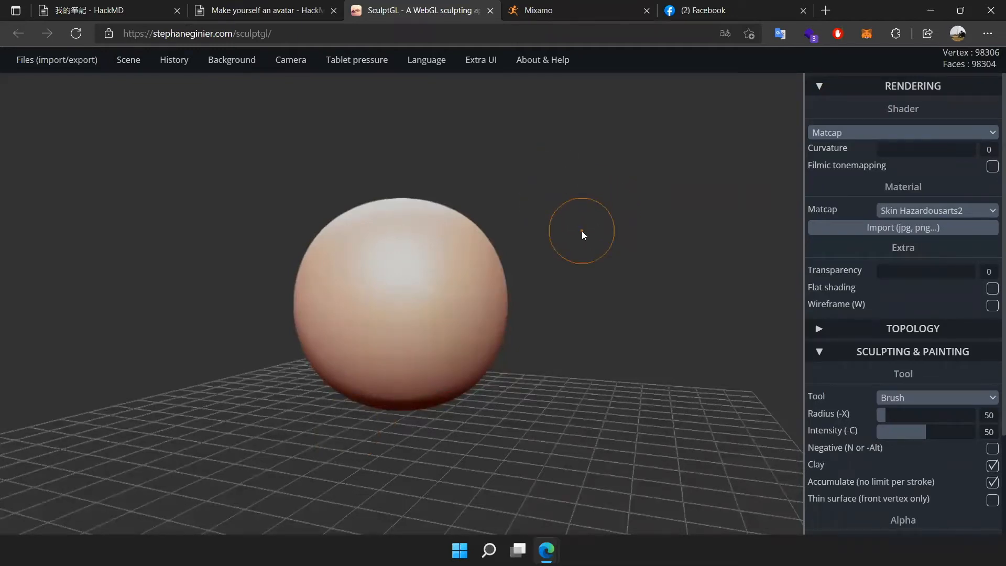
drag(546, 212, 611, 221)
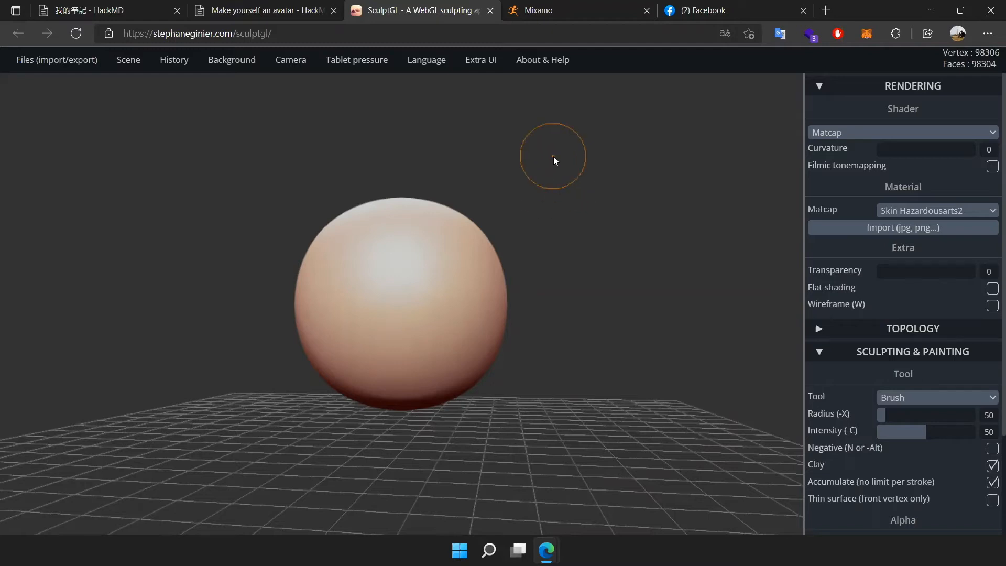
- Raise the Max Stack limit of the undo history
mouse_move(172, 62)
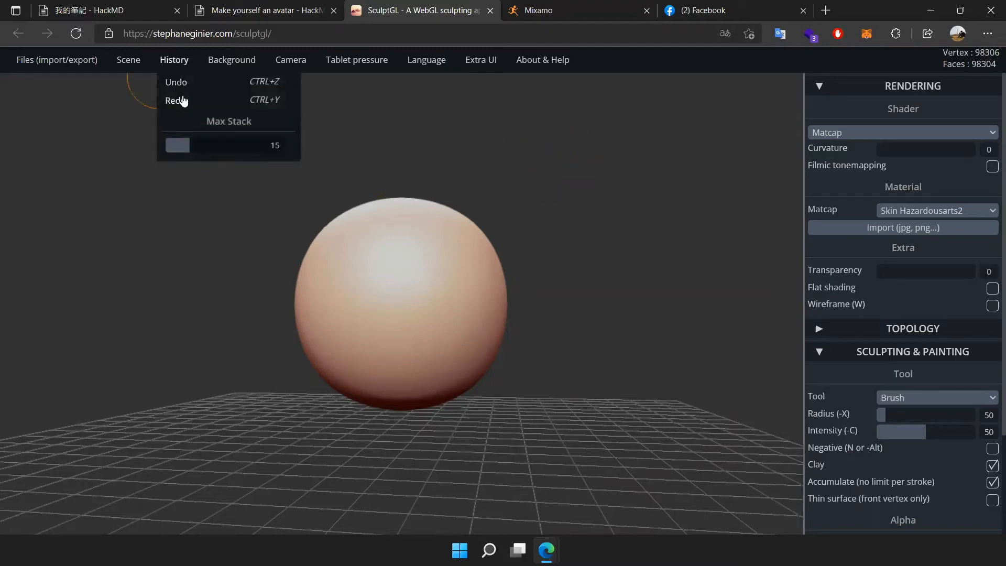
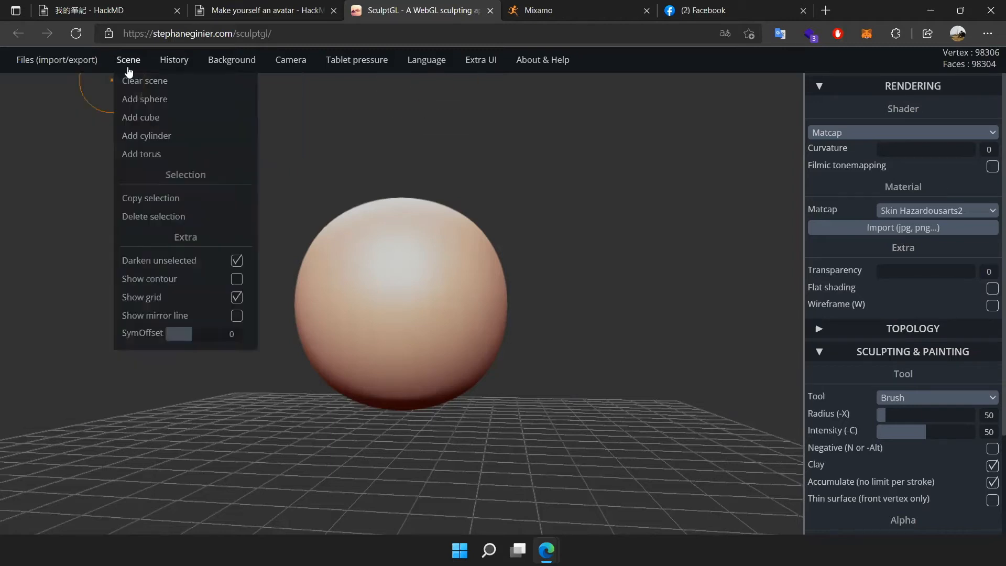
drag(187, 148, 279, 148)
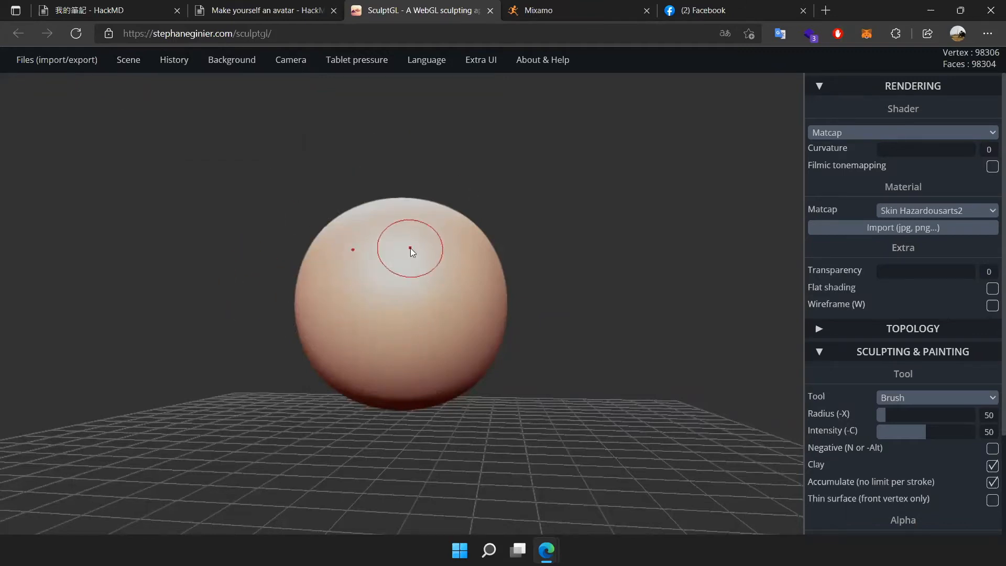
- Stretch the sphere vertically into an egg-shaped head with the Transform tool
drag(597, 235, 491, 237)
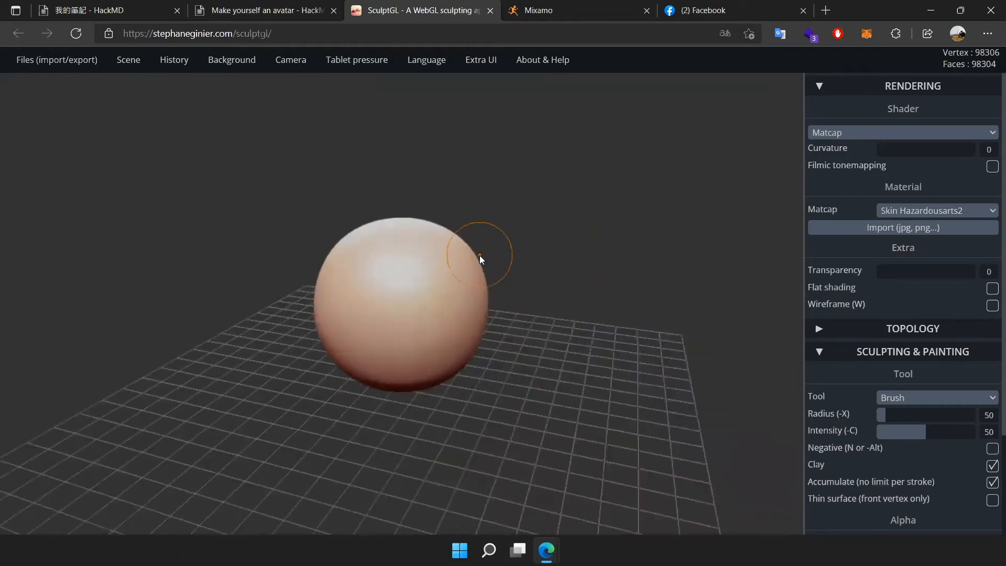
scroll(392, 224, up, 5)
scroll(422, 242, down, 10)
drag(445, 269, 396, 326)
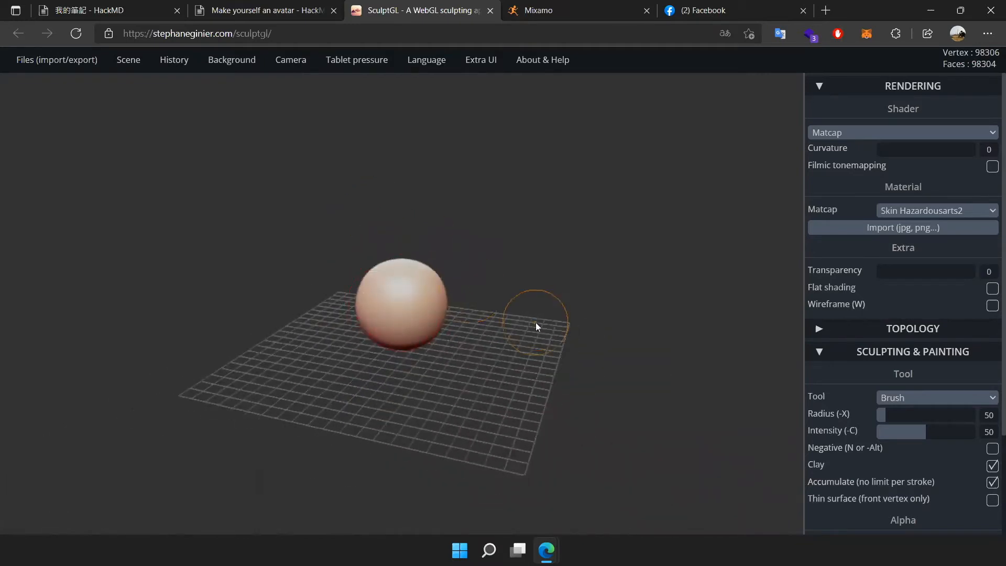
drag(457, 292, 545, 281)
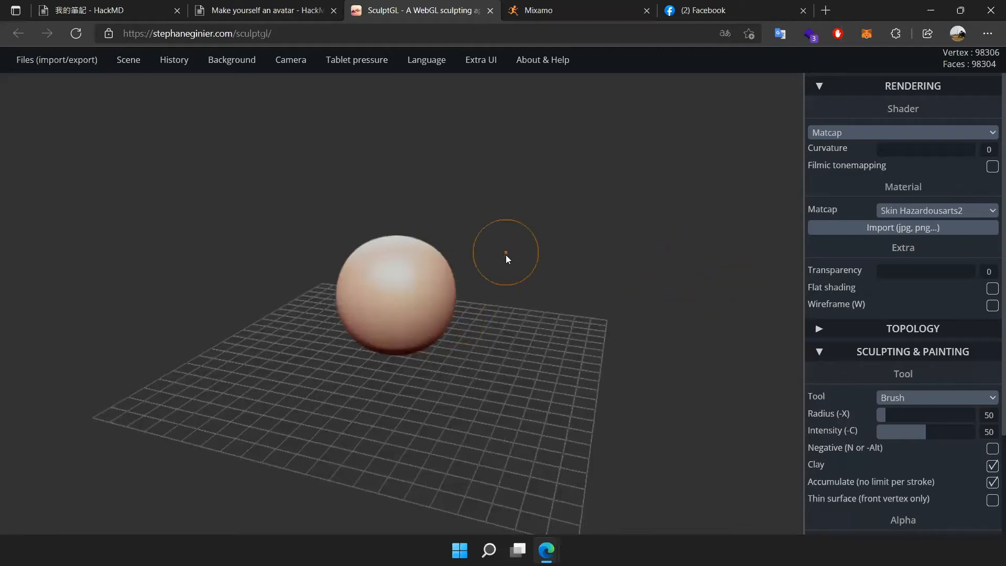
click(927, 397)
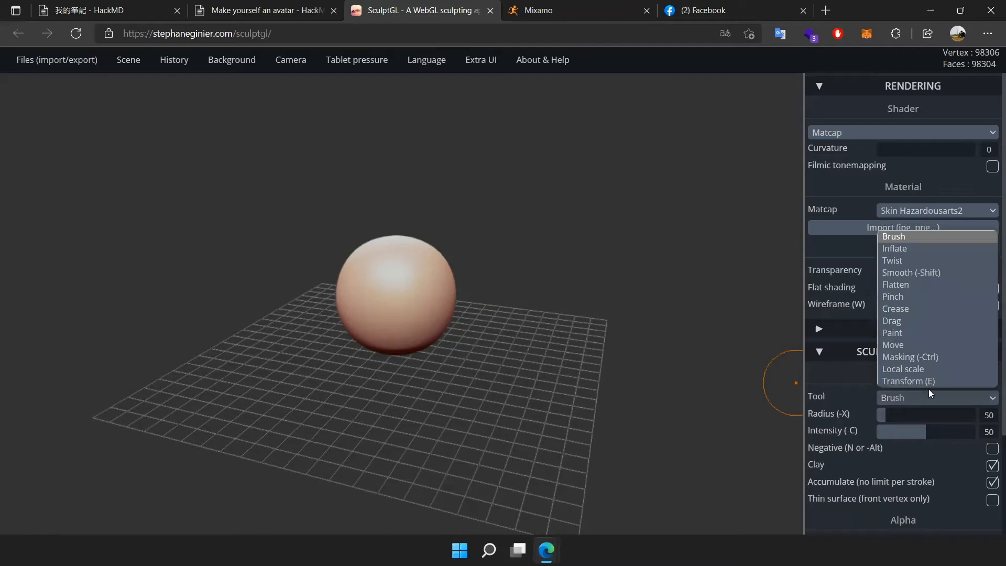
click(939, 382)
drag(744, 393, 402, 287)
mouse_move(371, 321)
mouse_down()
mouse_move(516, 370)
mouse_move(716, 274)
mouse_move(770, 281)
mouse_move(390, 317)
mouse_up()
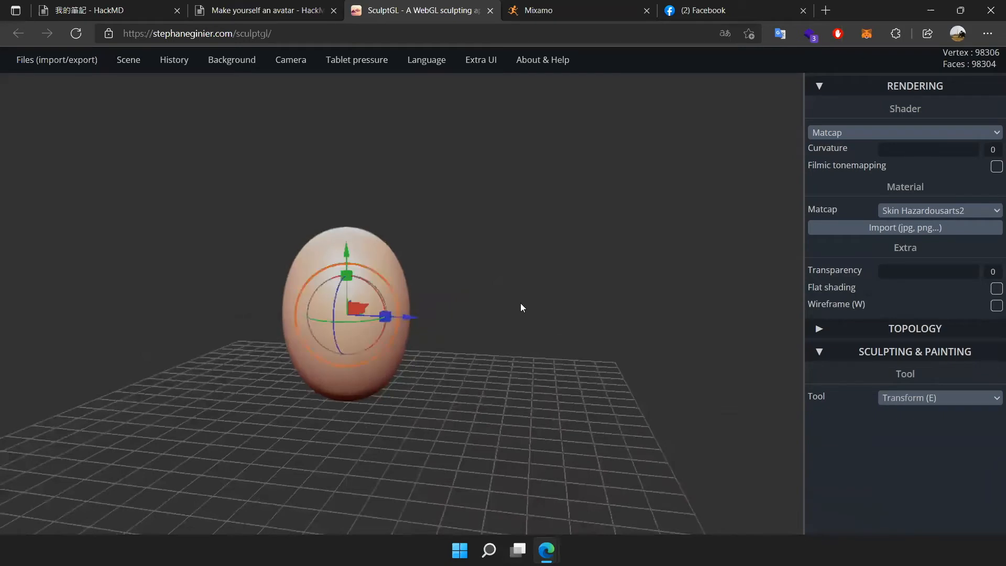
scroll(424, 373, up, 3)
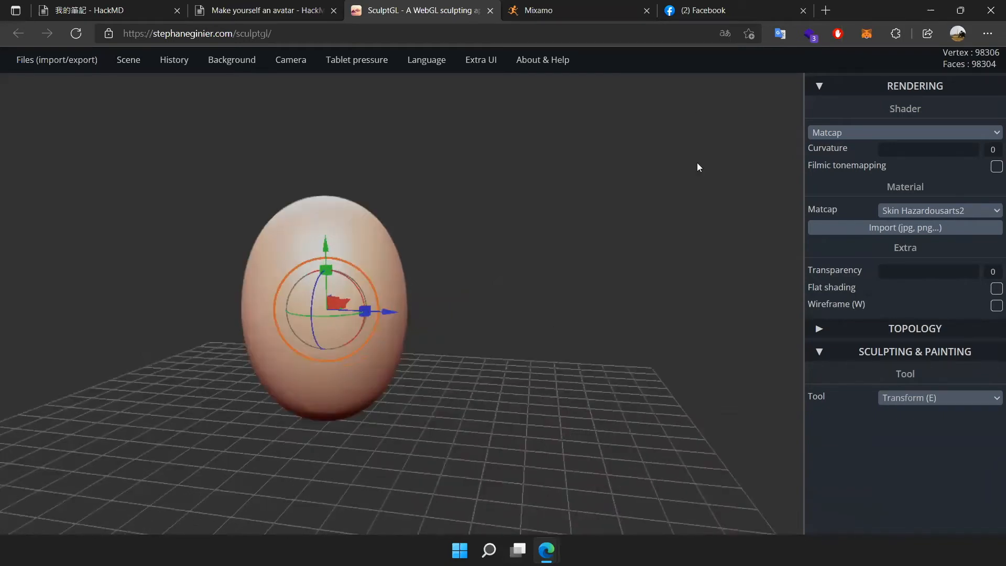
- Pull the lower front of the egg-shaped head down and forward with the Move tool at radius 150 to form a chin
drag(625, 216, 416, 347)
click(923, 399)
click(502, 407)
drag(490, 370, 585, 294)
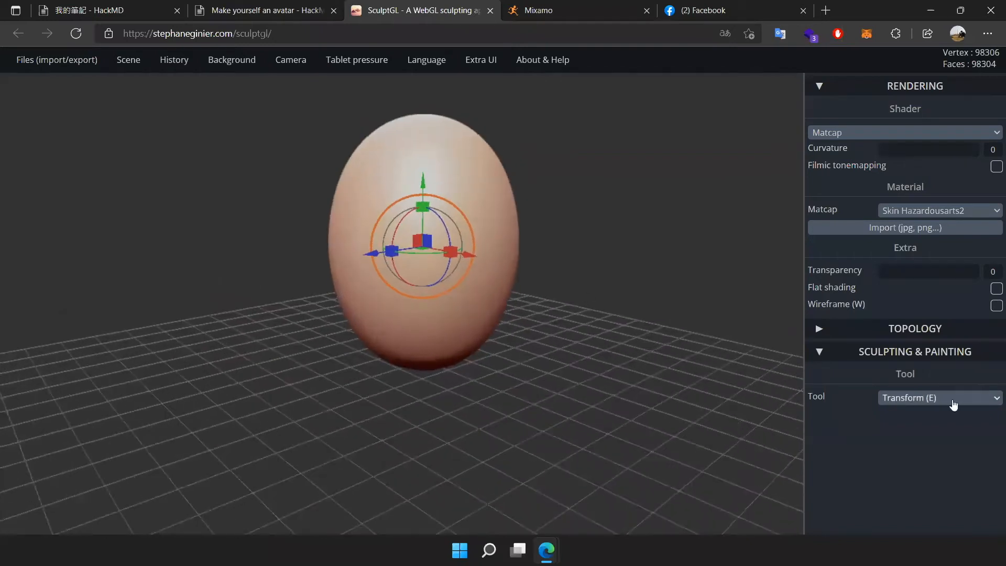
click(932, 397)
click(932, 344)
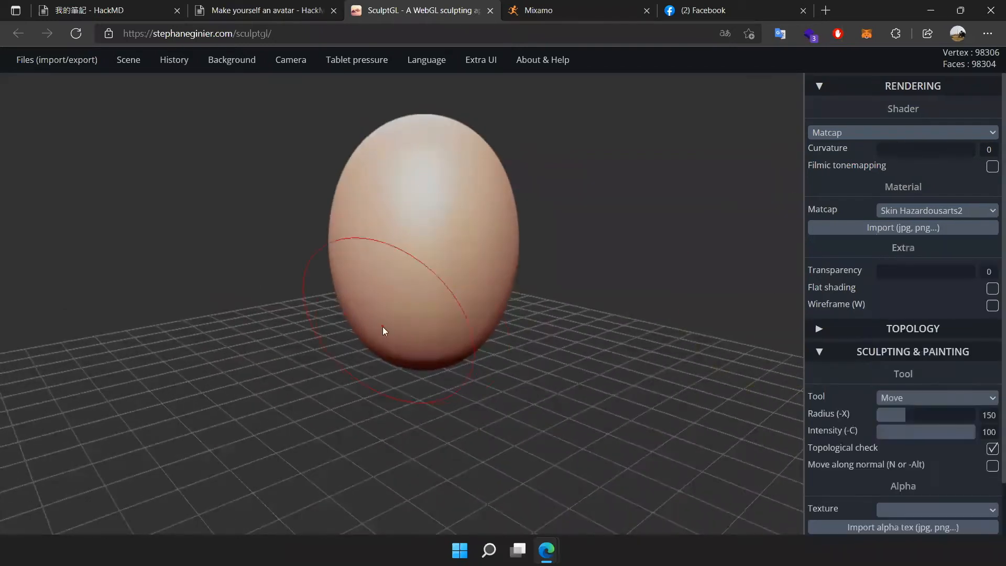
scroll(369, 324, down, 3)
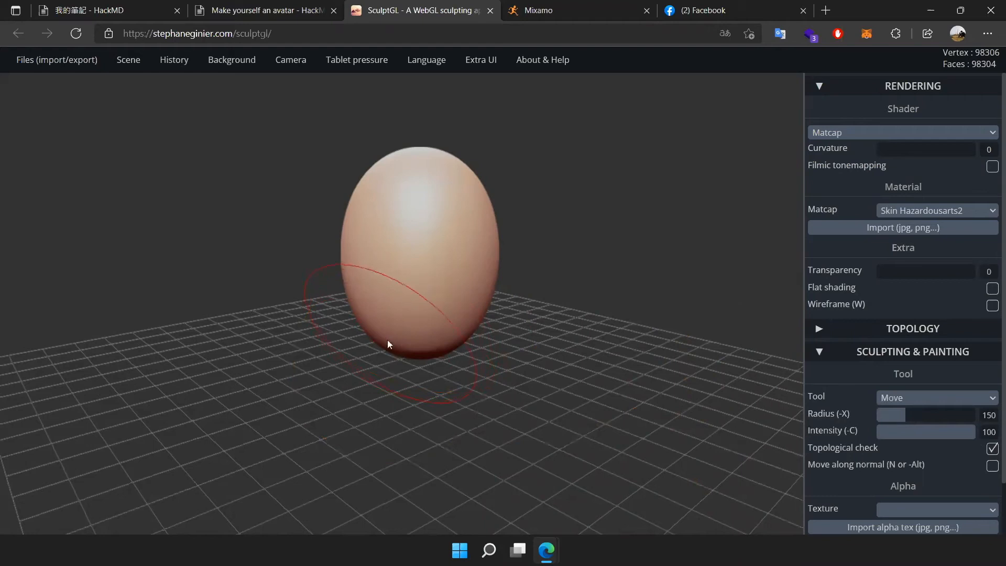
drag(483, 350, 575, 300)
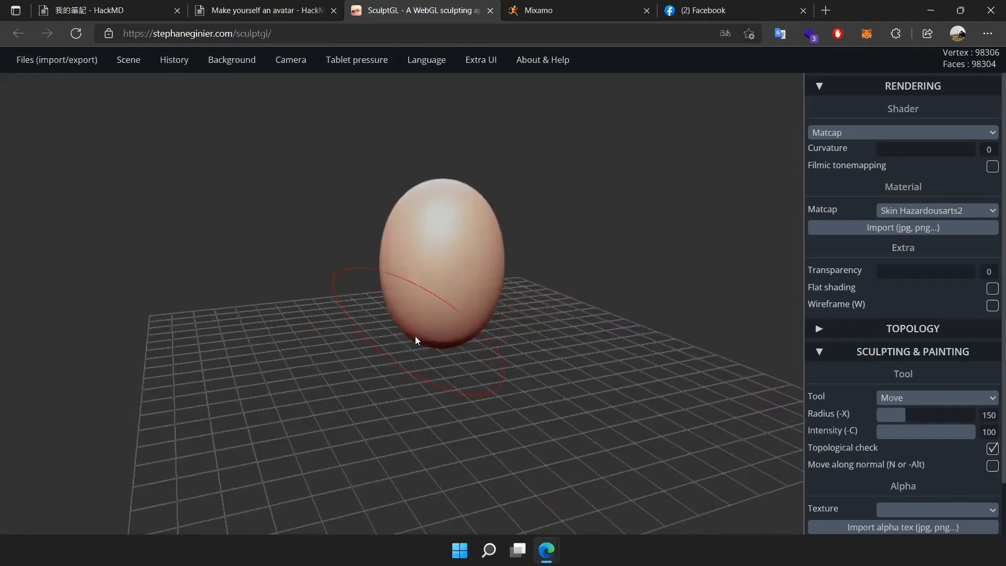
mouse_move(491, 404)
mouse_down()
mouse_move(700, 346)
mouse_move(432, 363)
mouse_move(526, 372)
mouse_move(425, 374)
mouse_move(436, 353)
mouse_move(427, 369)
mouse_up()
mouse_move(557, 380)
mouse_down()
mouse_move(775, 352)
mouse_move(579, 372)
mouse_move(447, 355)
mouse_up()
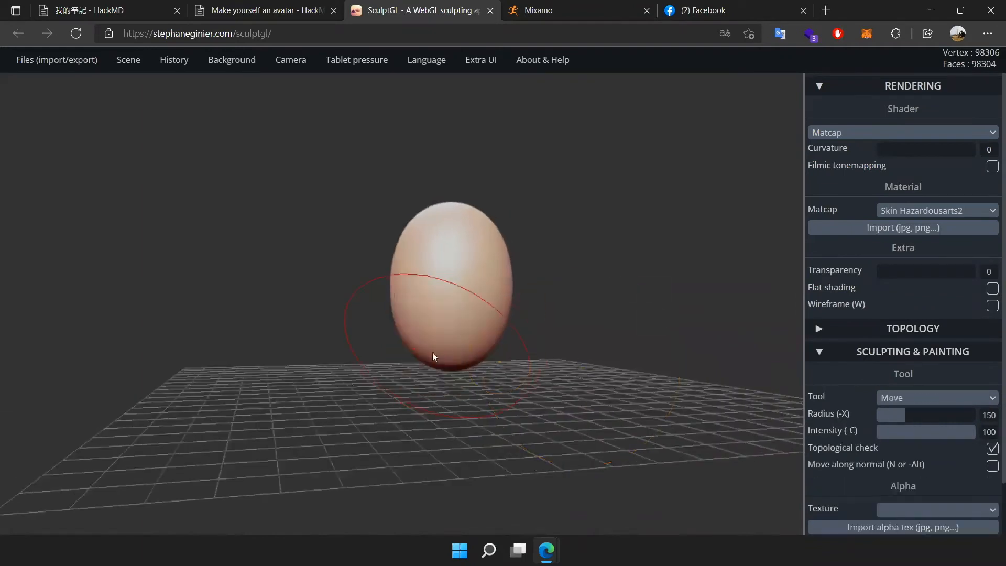
mouse_move(435, 360)
mouse_down()
mouse_move(466, 365)
mouse_move(425, 366)
mouse_up()
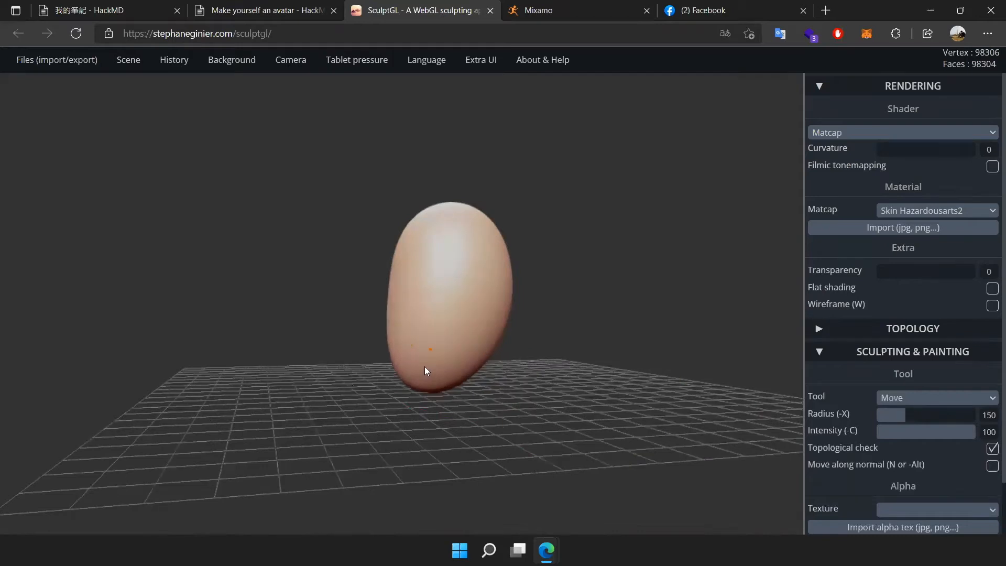
- Examine the head shape from several angles and look at the finished avatar on the Mixamo page for reference
mouse_move(572, 360)
mouse_down()
mouse_move(775, 370)
mouse_move(465, 330)
mouse_move(422, 377)
mouse_move(562, 331)
mouse_move(568, 341)
mouse_move(451, 363)
mouse_move(301, 350)
mouse_up()
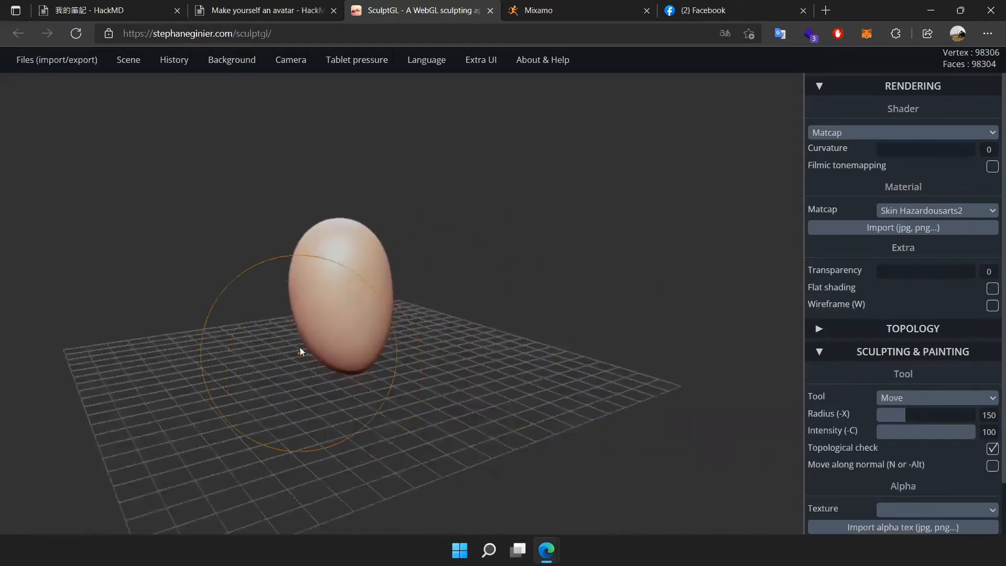
scroll(315, 287, up, 4)
mouse_move(619, 259)
mouse_down()
mouse_move(291, 277)
mouse_move(588, 247)
mouse_move(515, 266)
mouse_move(606, 260)
mouse_up()
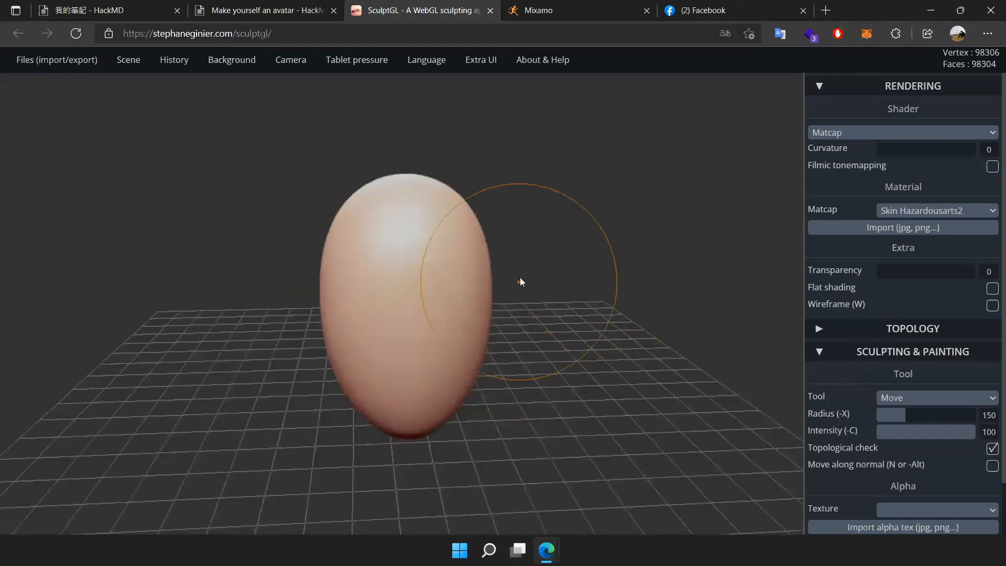
scroll(320, 308, up, 2)
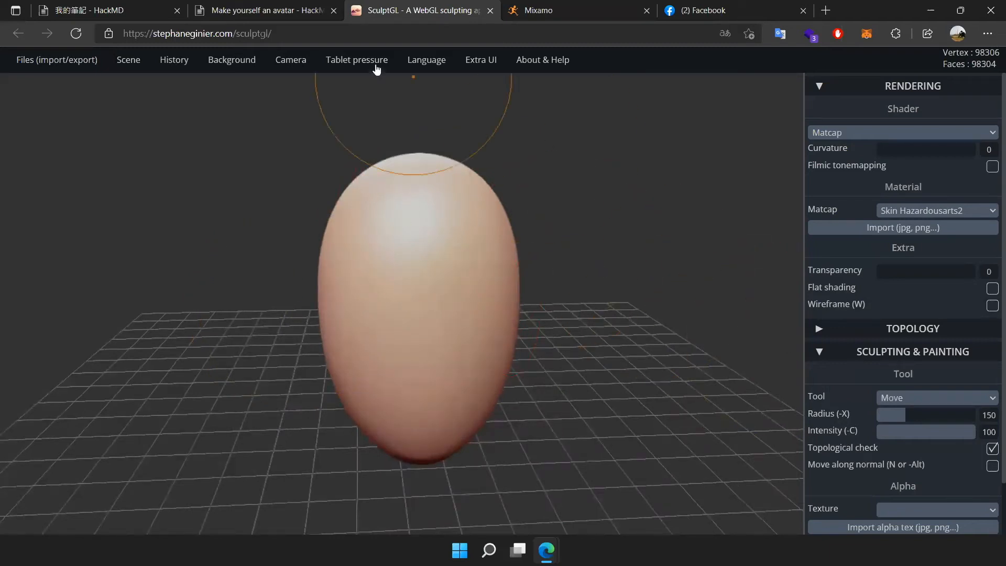
click(267, 10)
click(576, 10)
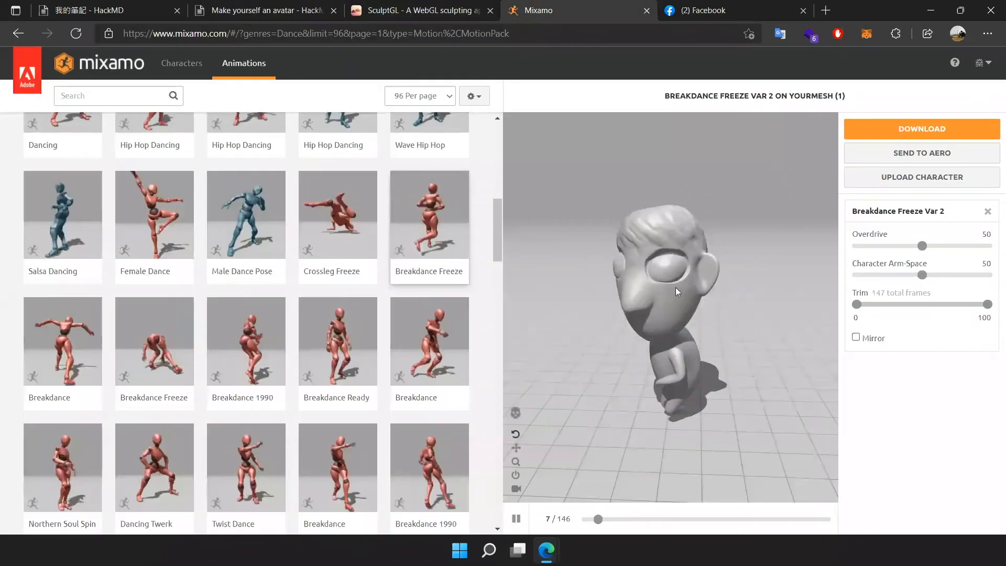
click(436, 11)
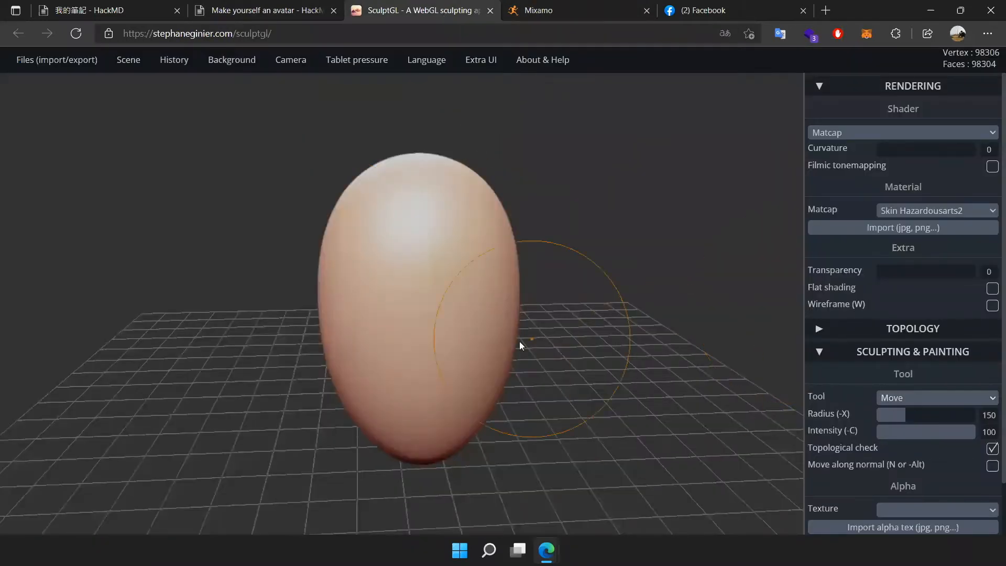
- Try pulling a nose out of the middle of the face with the Move tool at radius 50 and undo it
double_click(993, 417)
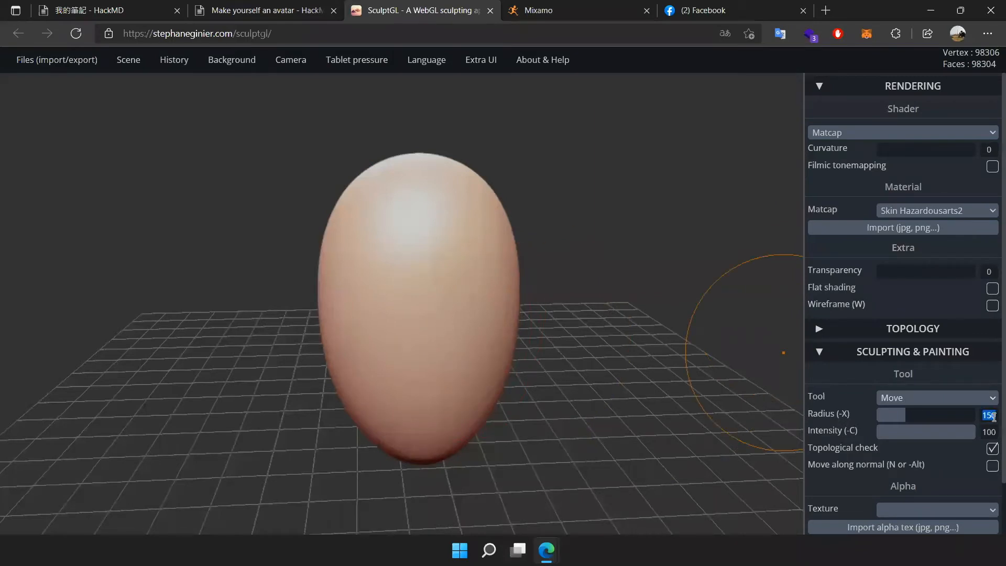
text(50)
key(Return)
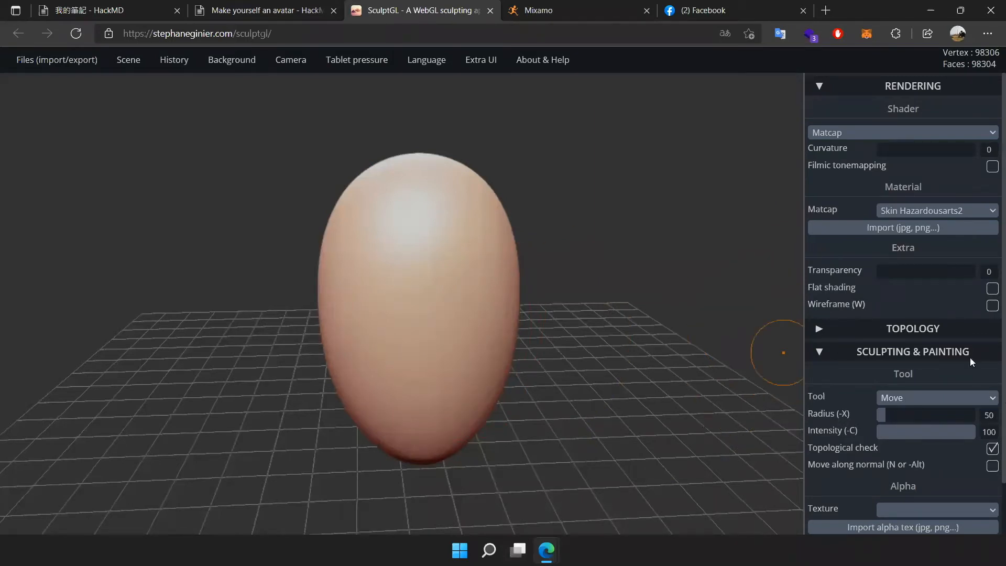
drag(694, 352, 411, 389)
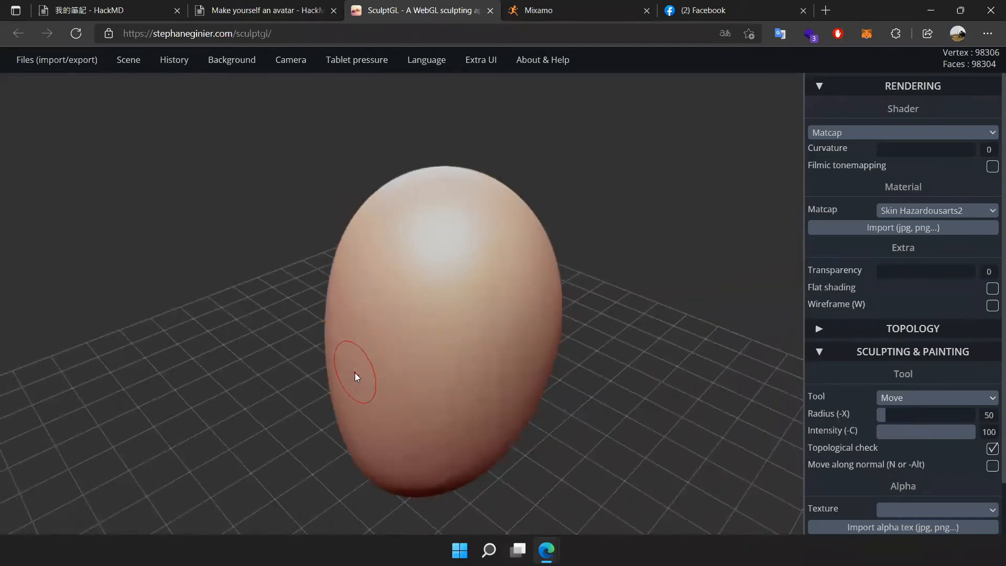
mouse_move(321, 392)
mouse_down()
mouse_move(291, 422)
mouse_move(492, 365)
mouse_move(523, 375)
mouse_move(610, 363)
mouse_move(333, 407)
mouse_up()
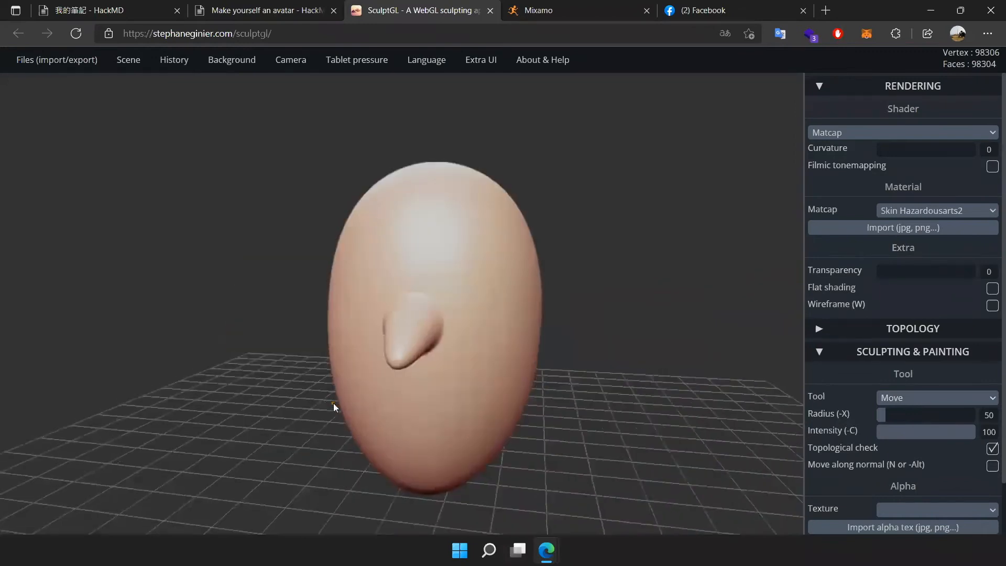
drag(603, 340, 479, 353)
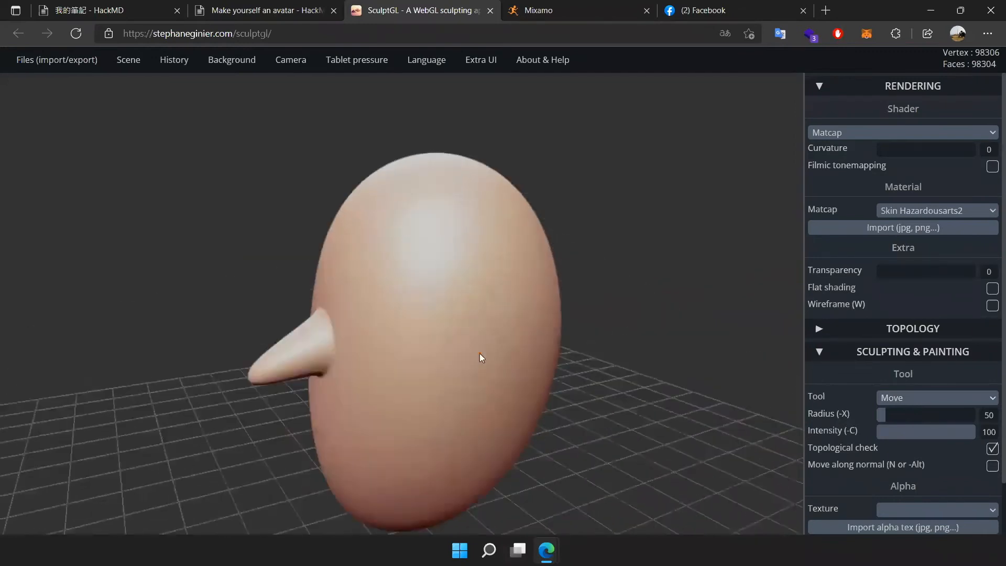
key(ctrl+z)
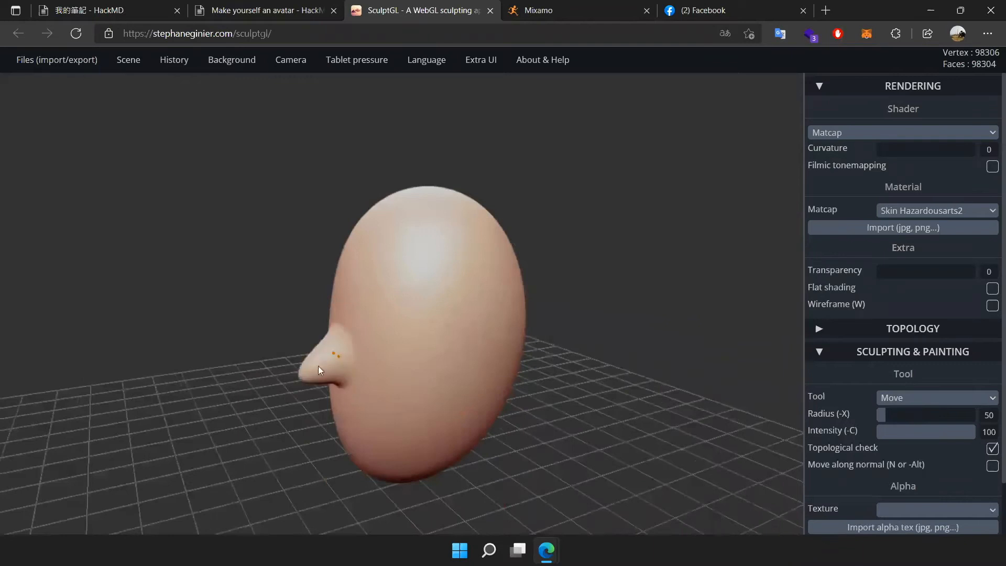
drag(529, 446, 751, 416)
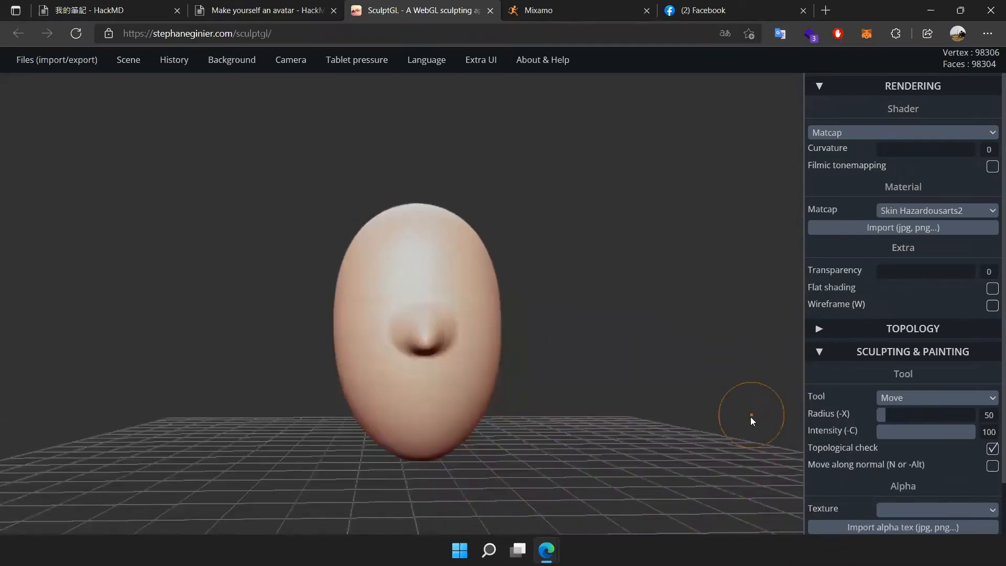
key(ctrl+z)
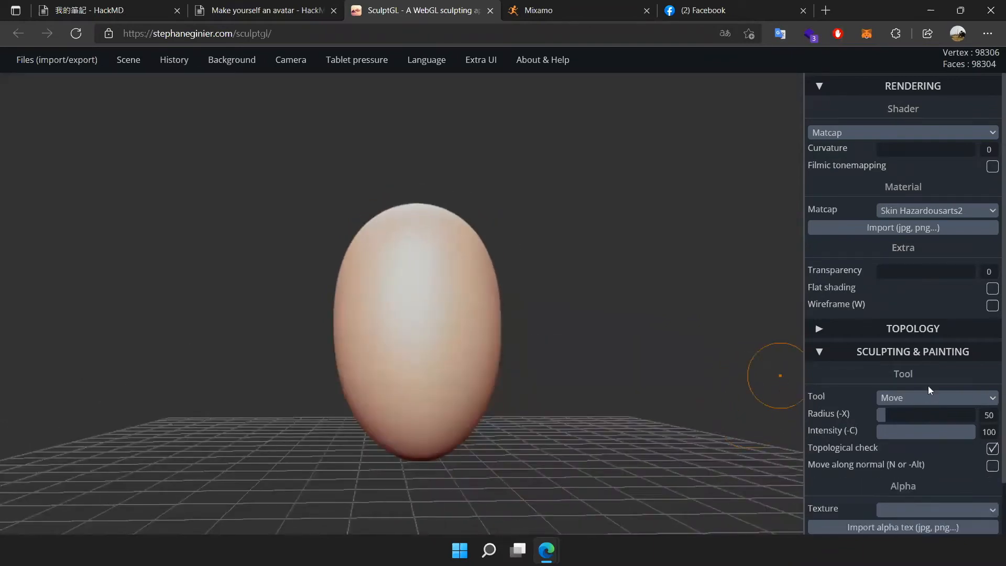
- Build up a nose with nostrils and a raised bridge in the middle of the face using the Brush at intensity 50
click(929, 397)
click(921, 234)
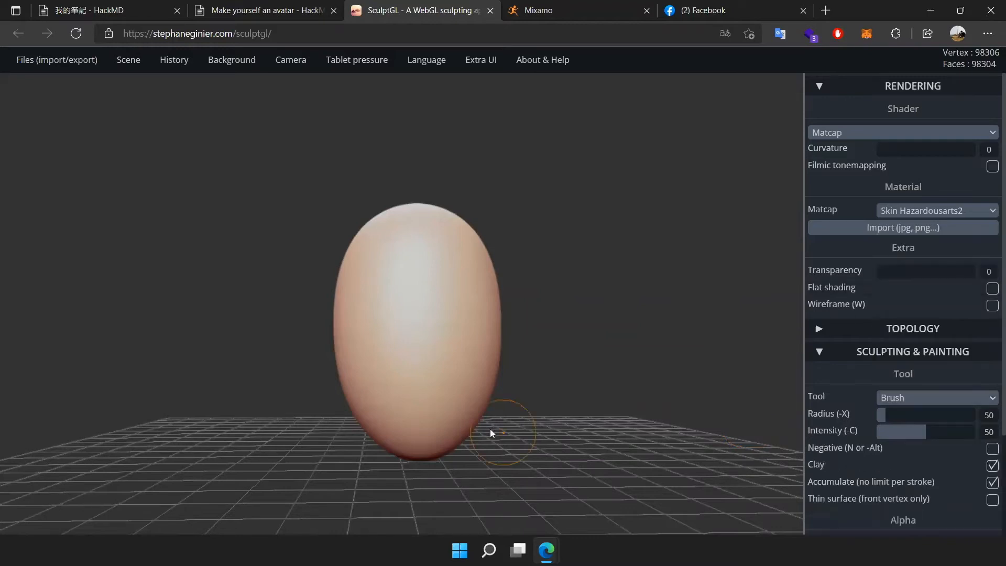
scroll(489, 428, up, 3)
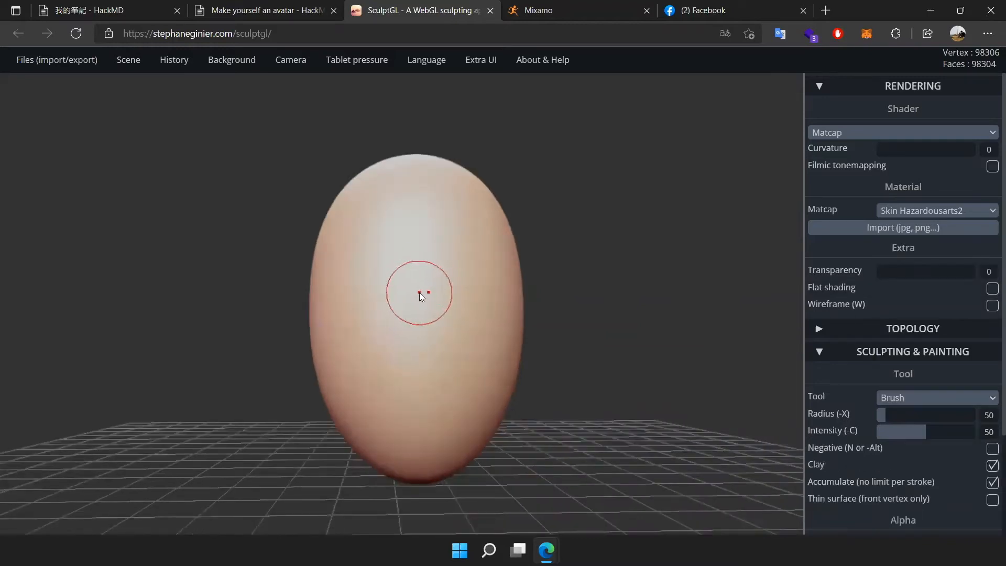
mouse_move(419, 292)
mouse_down()
mouse_move(409, 343)
mouse_move(385, 363)
mouse_move(402, 370)
mouse_move(433, 358)
mouse_move(433, 367)
mouse_move(426, 357)
mouse_move(423, 371)
mouse_move(466, 373)
mouse_move(447, 364)
mouse_move(413, 301)
mouse_move(487, 213)
mouse_up()
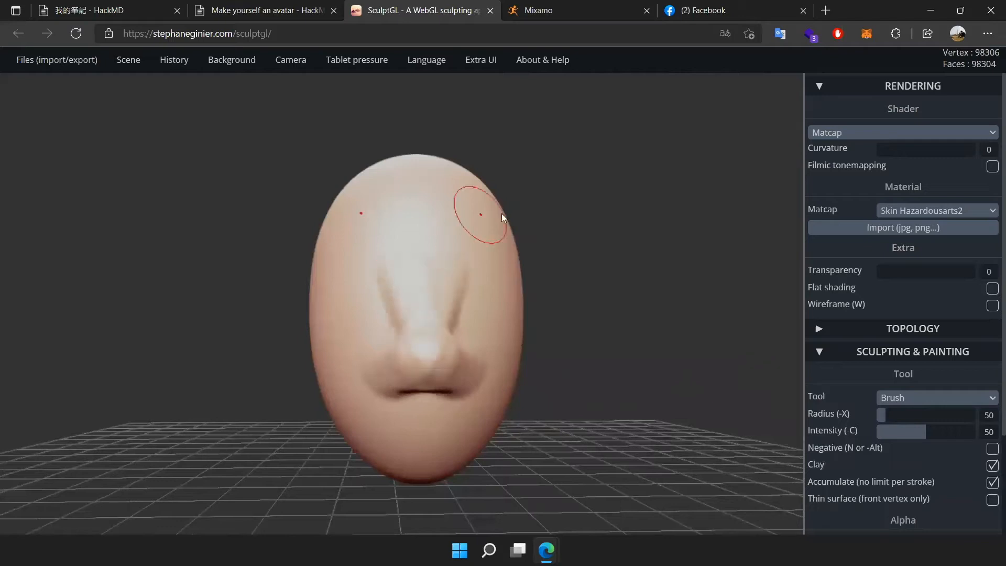
drag(655, 332, 467, 321)
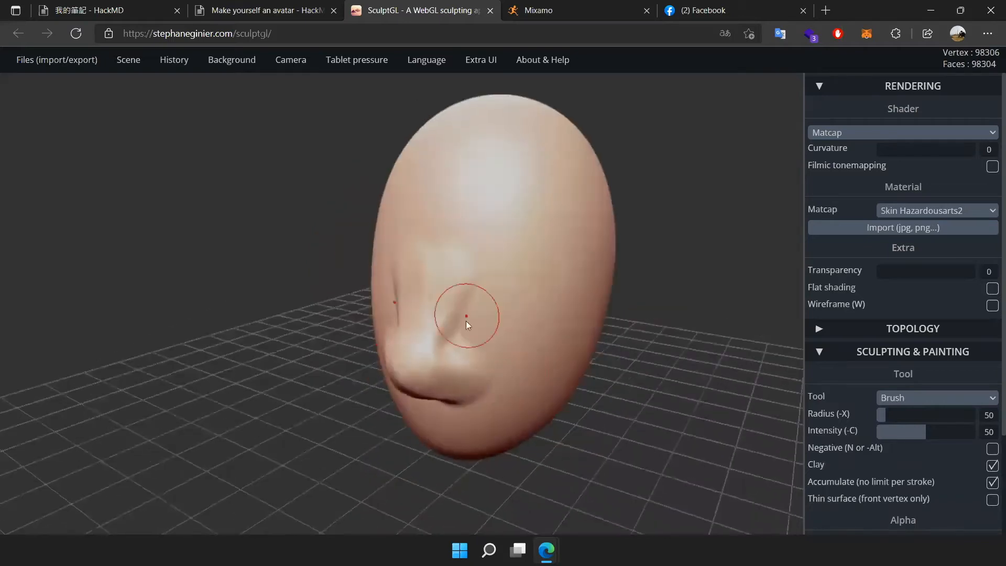
drag(461, 240, 419, 269)
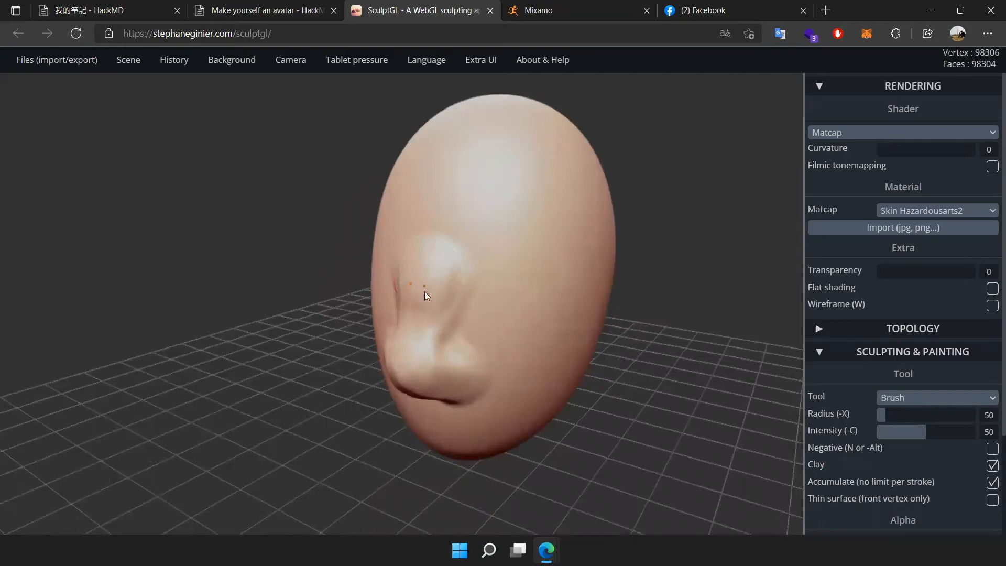
- Smooth the nose and its bridge so they blend into the face
mouse_move(617, 357)
mouse_down()
mouse_move(736, 353)
mouse_move(683, 332)
mouse_move(628, 346)
mouse_up()
key(shift)
mouse_move(451, 289)
shift+mouse_down()
mouse_move(454, 340)
mouse_move(438, 395)
mouse_move(376, 346)
shift+mouse_up()
mouse_move(687, 350)
mouse_down()
mouse_move(546, 265)
mouse_move(394, 320)
mouse_move(677, 319)
mouse_move(721, 366)
mouse_move(708, 364)
mouse_up()
scroll(432, 294, down, 2)
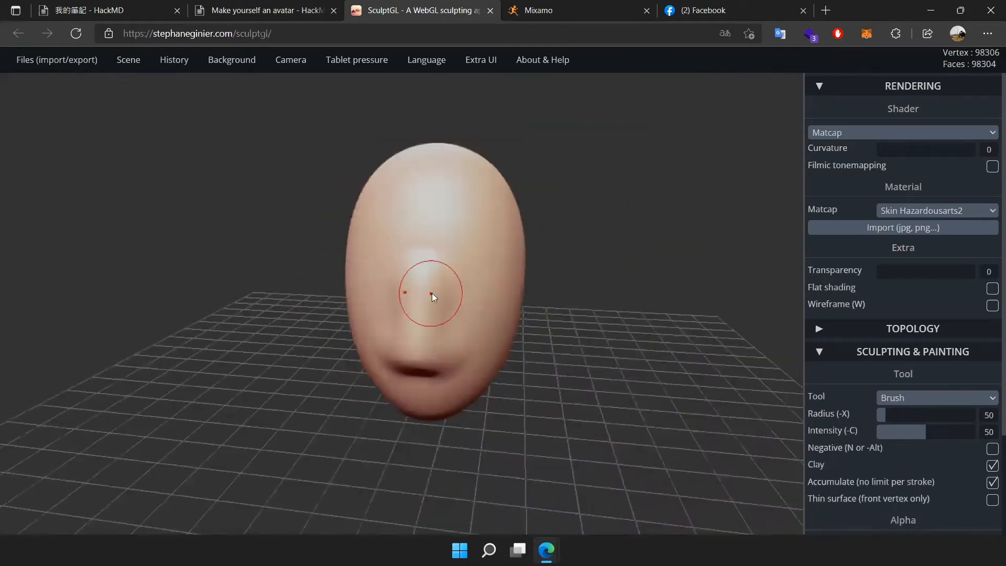
- Carve shallow eye hollows beside the nose bridge with the negative Brush, using intensity 26, and smooth them
alt+drag(425, 284, 427, 311)
drag(645, 309, 790, 292)
click(902, 430)
key(n)
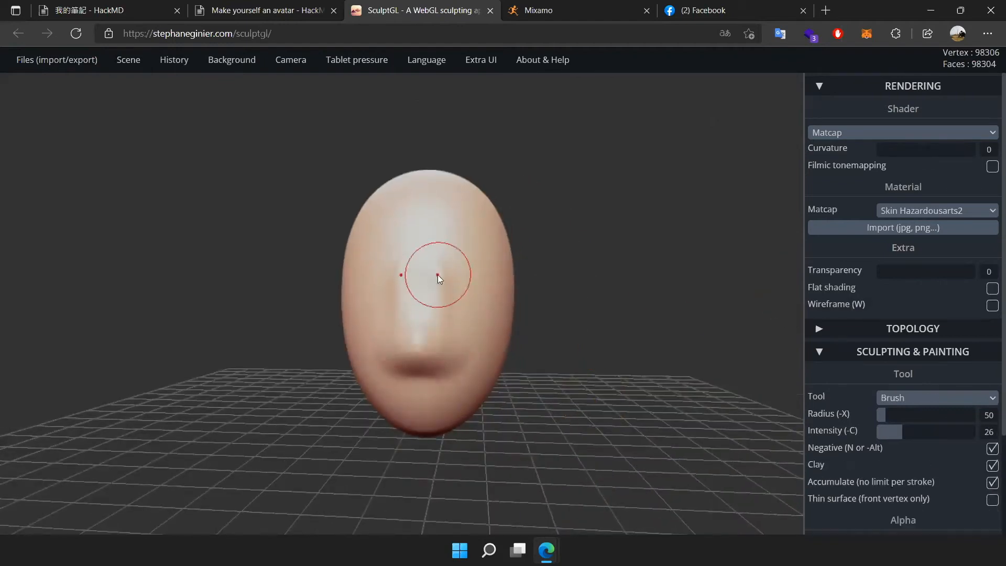
mouse_move(681, 272)
mouse_down()
mouse_move(588, 284)
mouse_move(652, 285)
mouse_up()
key(shift)
mouse_move(713, 377)
mouse_down()
mouse_move(451, 282)
mouse_move(697, 386)
mouse_up()
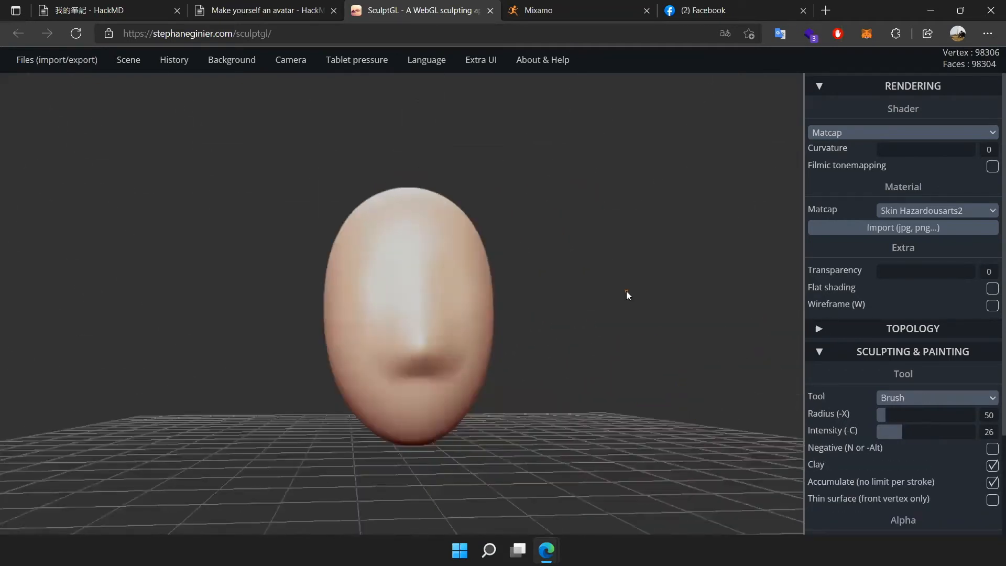
scroll(602, 304, up, 5)
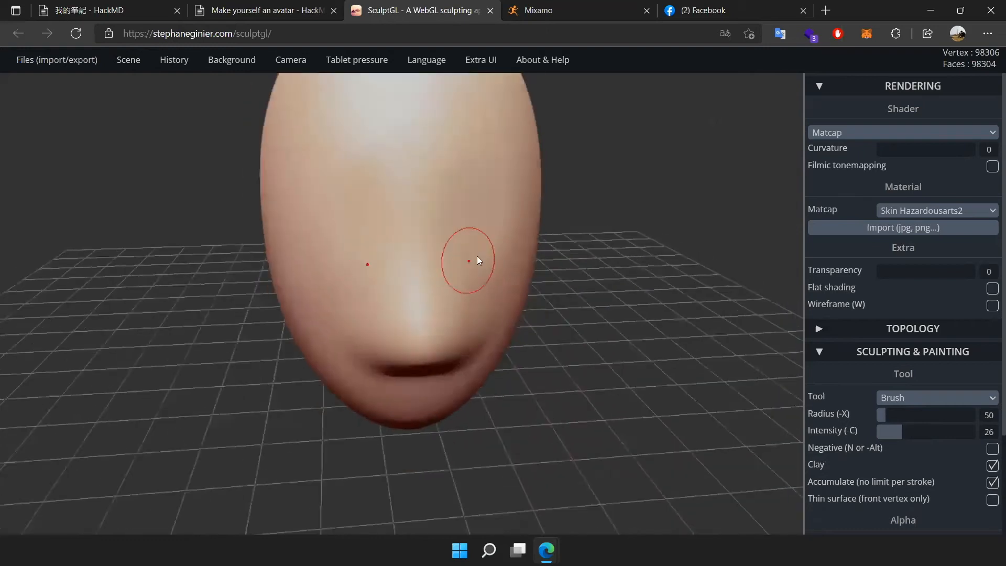
scroll(476, 257, down, 4)
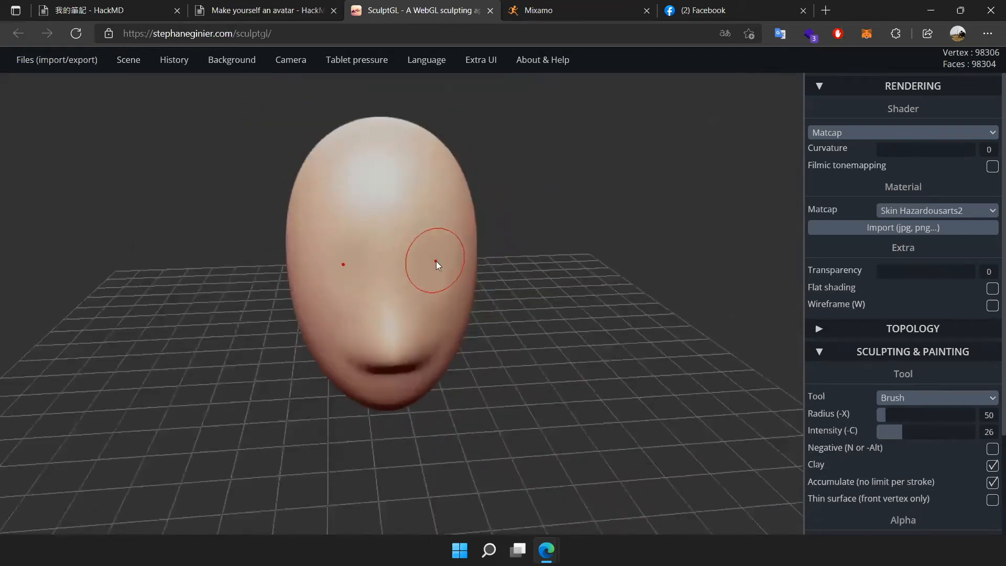
- Carve deep round eye sockets into the face with the negative Brush at radius 50 and intensity 26, then turn Negative off
key(n)
mouse_move(433, 263)
mouse_down()
mouse_move(425, 267)
mouse_move(438, 273)
mouse_move(447, 262)
mouse_up()
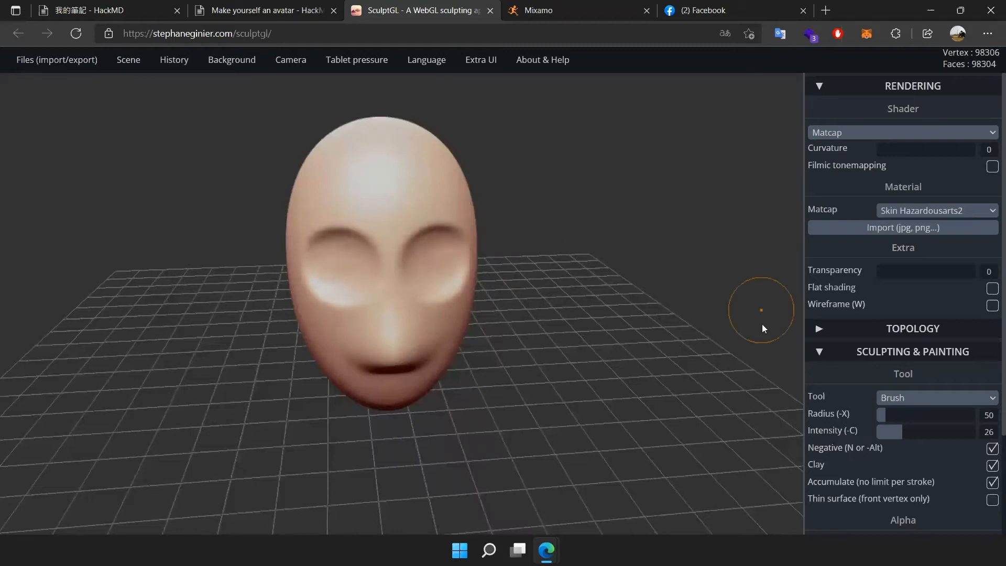
scroll(857, 438, down, 2)
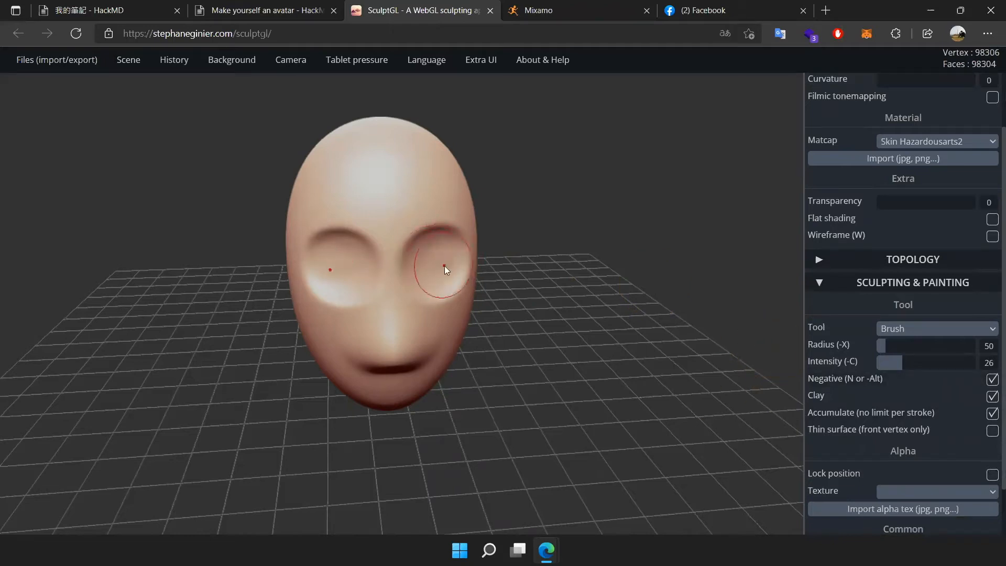
mouse_move(424, 269)
mouse_down()
mouse_move(448, 253)
mouse_move(417, 265)
mouse_move(424, 273)
mouse_move(432, 265)
mouse_move(417, 259)
mouse_move(435, 250)
mouse_move(445, 267)
mouse_up()
key(n)
- Try building up eyeballs inside the sockets with the Brush and undo it
mouse_move(634, 259)
mouse_down()
mouse_move(237, 219)
mouse_move(470, 263)
mouse_move(787, 228)
mouse_move(724, 236)
mouse_up()
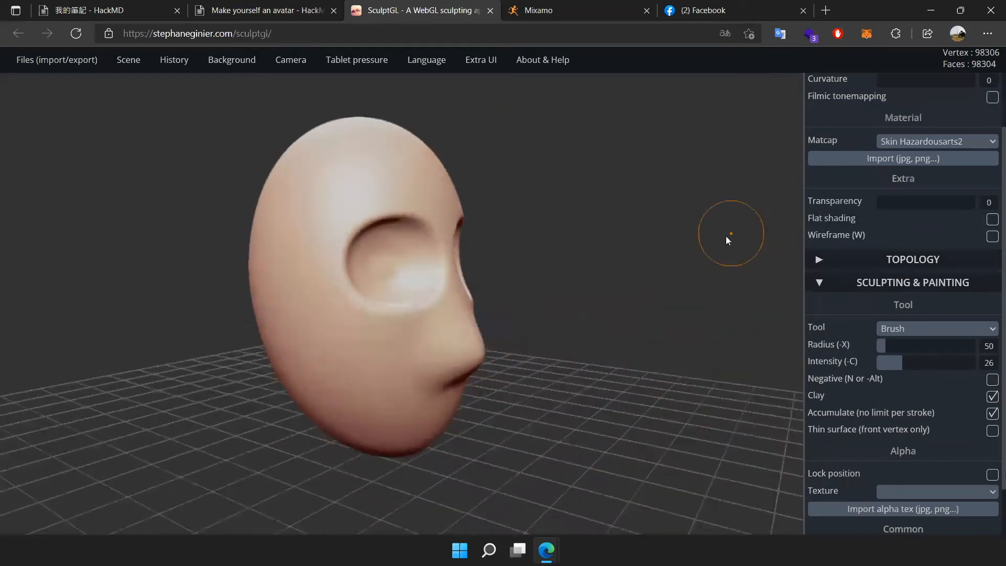
drag(645, 276, 751, 303)
scroll(403, 228, up, 5)
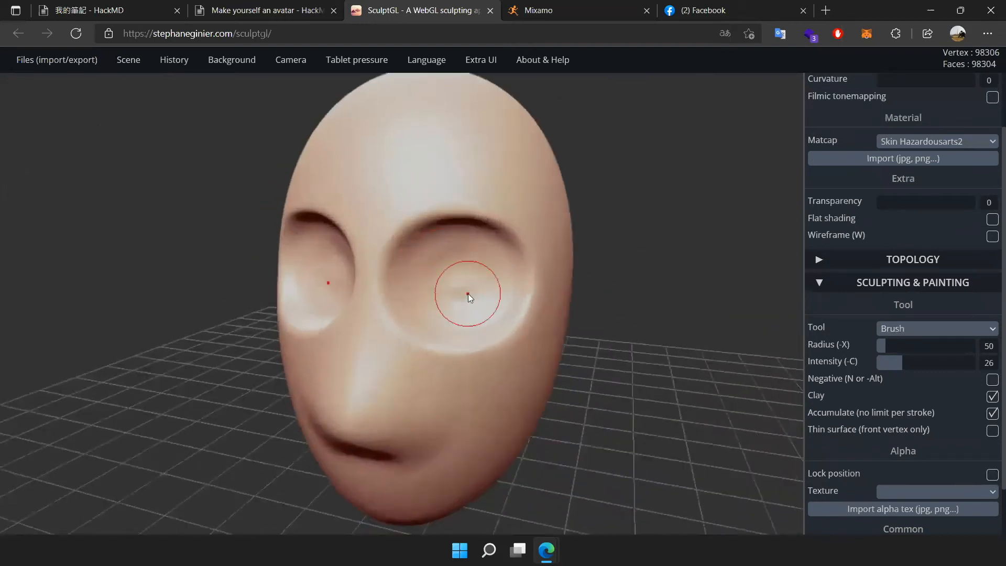
mouse_move(467, 294)
mouse_down()
mouse_move(479, 263)
mouse_move(482, 288)
mouse_move(468, 259)
mouse_move(477, 303)
mouse_move(494, 257)
mouse_move(454, 287)
mouse_move(471, 306)
mouse_up()
drag(658, 362, 784, 328)
drag(668, 388, 430, 422)
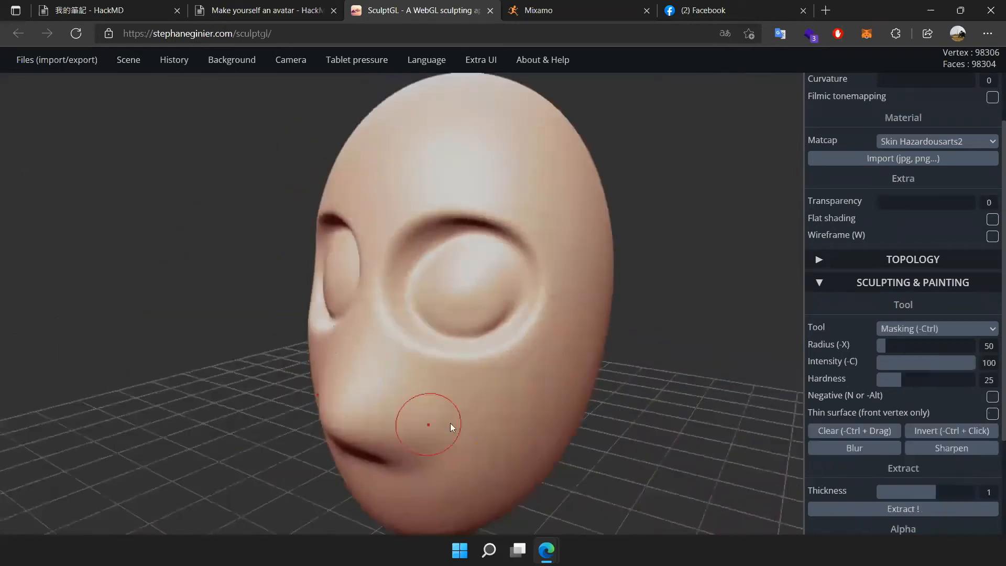
key(ctrl+z)
- Form rounded eyeballs inside the sockets with the Inflate tool at radius 50 and intensity 30
click(905, 328)
click(898, 355)
mouse_move(485, 286)
mouse_down()
mouse_move(432, 279)
mouse_move(473, 309)
mouse_move(447, 266)
mouse_move(495, 279)
mouse_move(464, 321)
mouse_move(454, 309)
mouse_move(477, 272)
mouse_move(414, 290)
mouse_move(466, 278)
mouse_move(451, 299)
mouse_move(479, 296)
mouse_move(425, 285)
mouse_move(453, 291)
mouse_move(473, 314)
mouse_up()
mouse_move(690, 305)
mouse_down()
mouse_move(543, 391)
mouse_move(769, 318)
mouse_move(514, 314)
mouse_move(722, 263)
mouse_move(767, 281)
mouse_move(686, 307)
mouse_up()
scroll(603, 322, up, 1)
drag(602, 321, 376, 319)
scroll(568, 281, down, 2)
scroll(568, 282, up, 1)
mouse_move(665, 278)
mouse_down()
mouse_move(296, 265)
mouse_move(604, 265)
mouse_move(541, 270)
mouse_move(382, 228)
mouse_move(642, 258)
mouse_move(541, 247)
mouse_up()
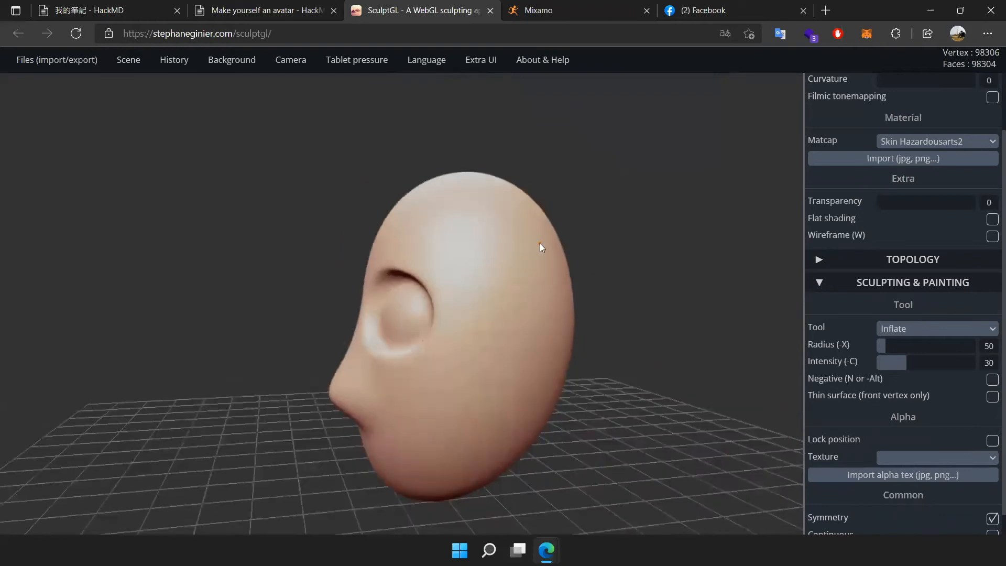
click(925, 327)
click(923, 342)
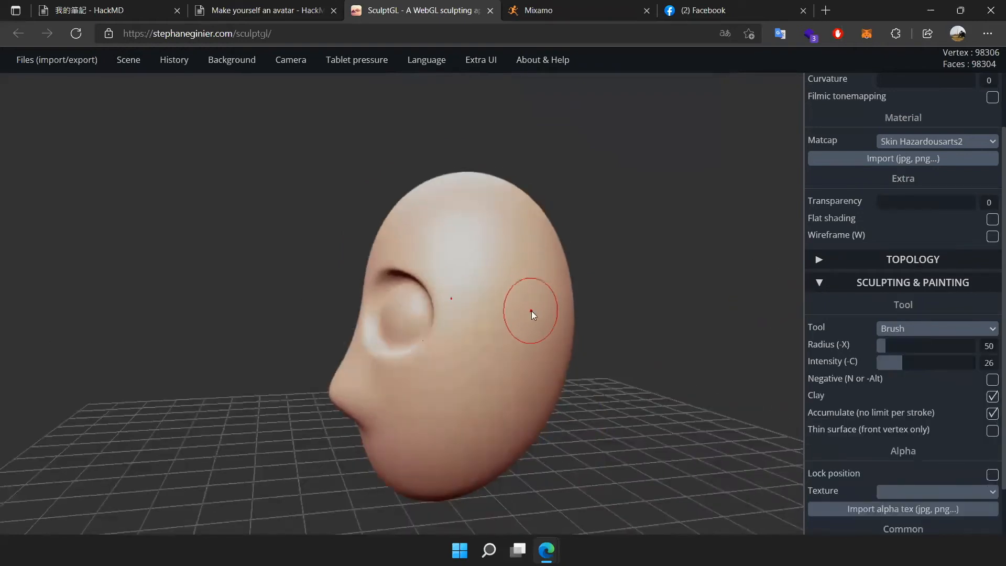
scroll(531, 311, down, 1)
click(912, 330)
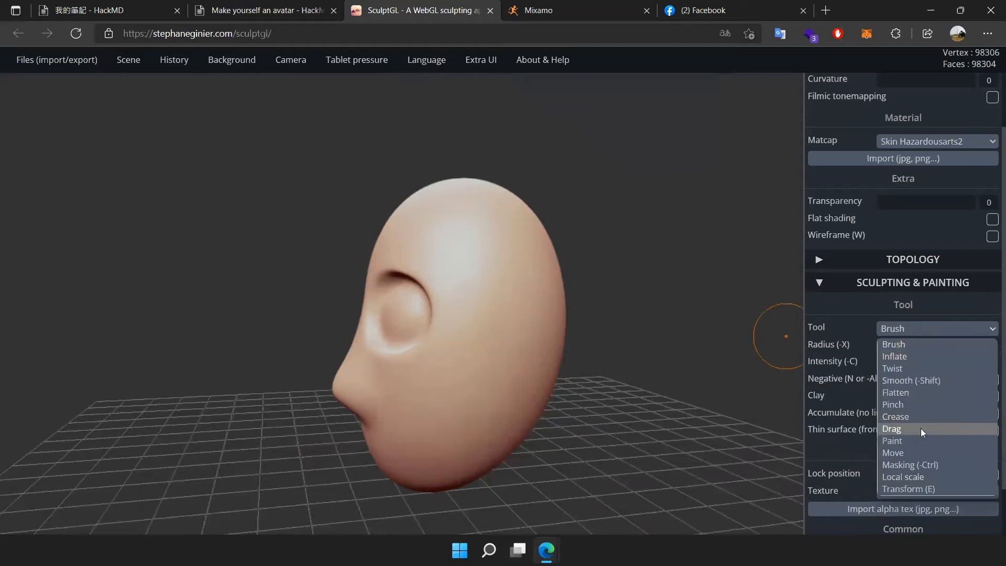
click(918, 450)
drag(549, 454, 577, 366)
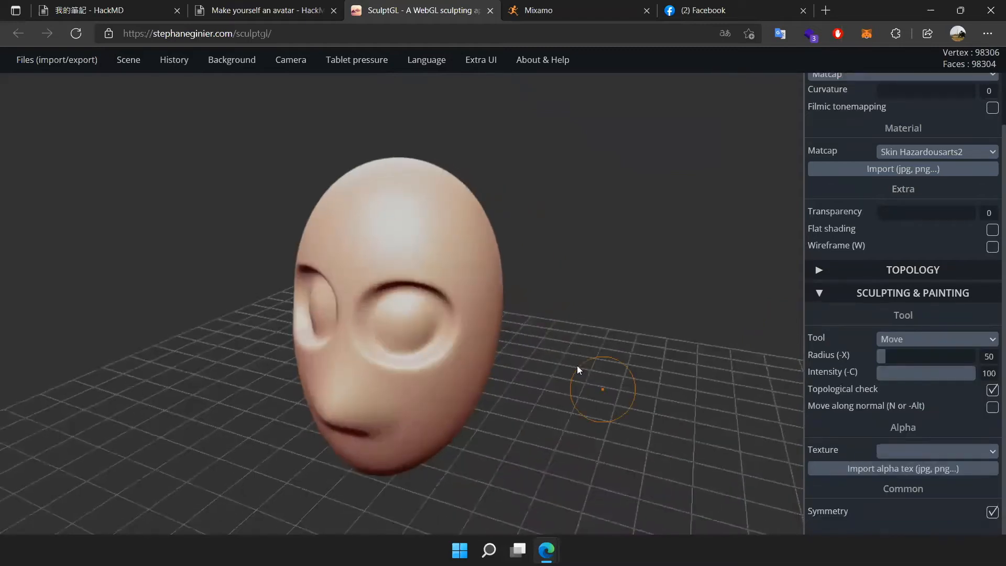
mouse_move(526, 304)
mouse_down()
mouse_move(551, 279)
mouse_move(539, 222)
mouse_move(576, 397)
mouse_move(718, 355)
mouse_move(332, 391)
mouse_move(643, 359)
mouse_move(667, 366)
mouse_move(301, 335)
mouse_move(655, 370)
mouse_move(648, 381)
mouse_up()
drag(578, 366, 660, 369)
- Build up ears on the sides of the head with the Brush at radius 50 and intensity 26
click(937, 339)
click(907, 354)
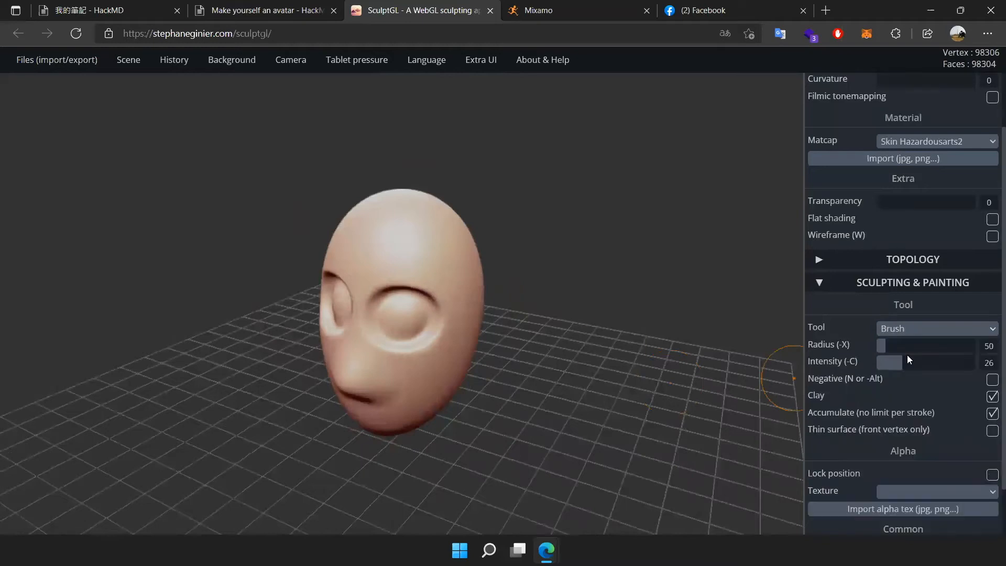
scroll(726, 372, up, 2)
drag(723, 373, 563, 412)
scroll(555, 406, up, 2)
mouse_move(491, 344)
mouse_down()
mouse_move(489, 404)
mouse_move(528, 341)
mouse_move(547, 331)
mouse_up()
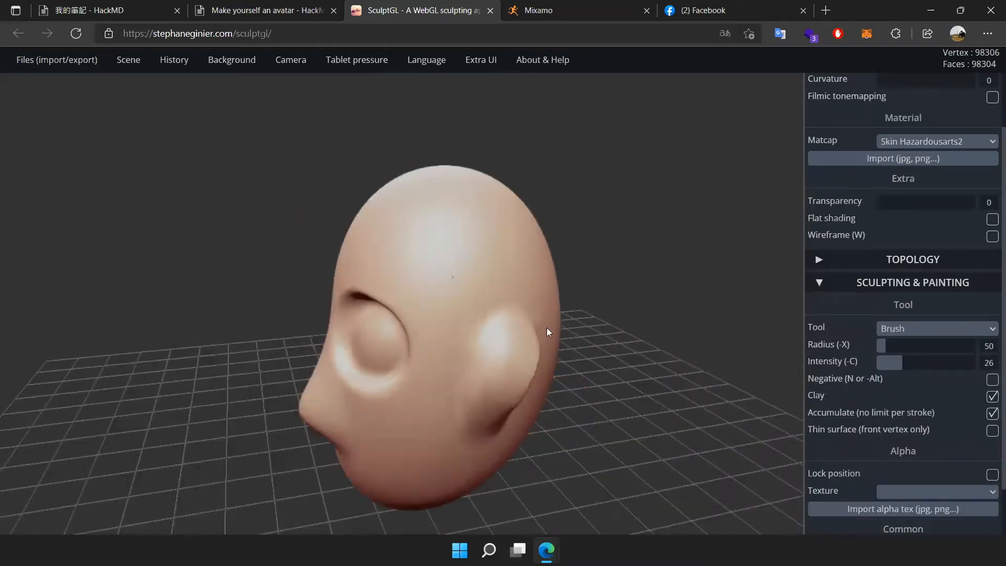
drag(647, 404, 485, 403)
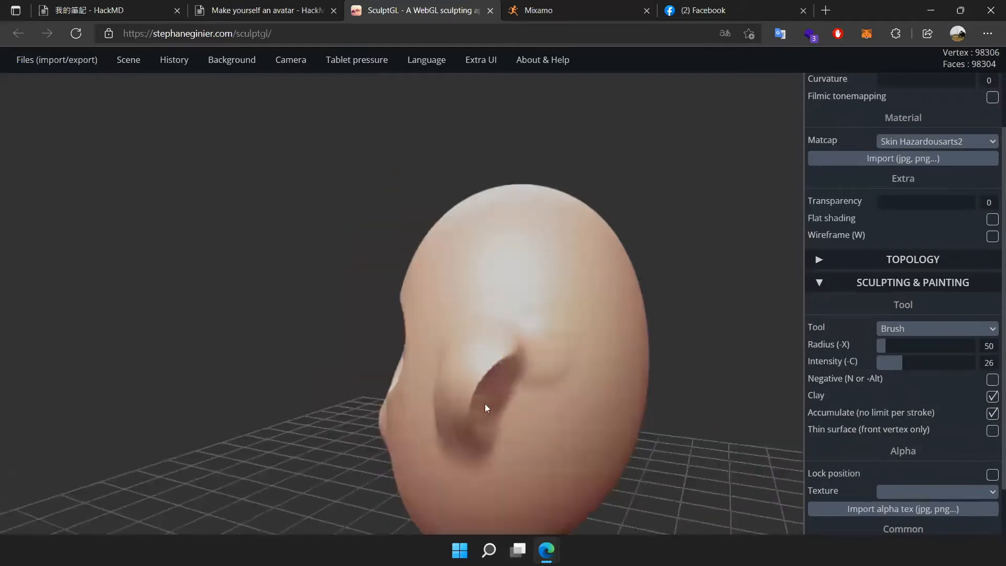
- Smooth the ears so they blend into the sides of the head
key(shift)
mouse_move(689, 399)
mouse_down()
mouse_move(502, 406)
mouse_move(442, 444)
mouse_move(441, 461)
mouse_move(508, 425)
mouse_move(683, 397)
mouse_move(626, 379)
mouse_move(590, 410)
mouse_move(662, 341)
mouse_move(507, 407)
mouse_move(498, 347)
mouse_up()
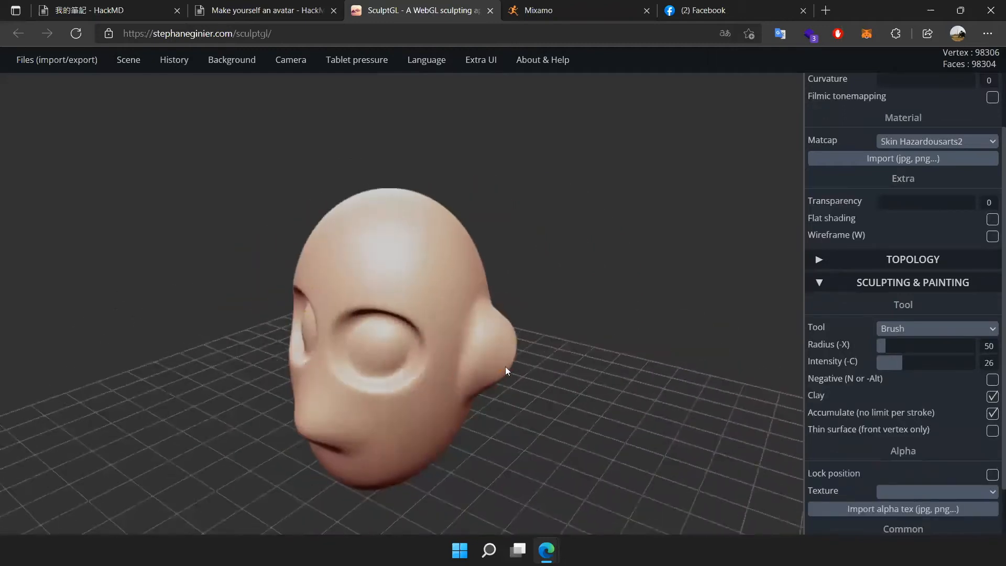
mouse_move(483, 399)
mouse_down()
mouse_move(574, 334)
mouse_move(484, 400)
mouse_move(503, 369)
mouse_up()
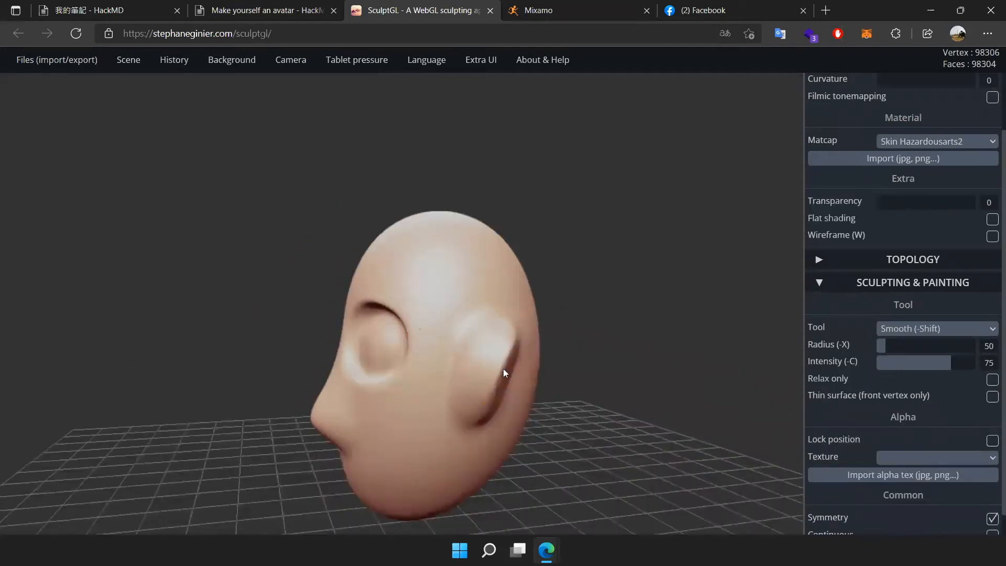
mouse_move(547, 435)
mouse_down()
mouse_move(761, 438)
mouse_move(558, 416)
mouse_move(543, 457)
mouse_move(686, 482)
mouse_move(610, 408)
mouse_up()
- Carve in behind the ears with the negative Brush and smooth the ear surfaces
key(n)
mouse_move(508, 439)
mouse_down()
mouse_move(479, 495)
mouse_move(501, 486)
mouse_move(508, 411)
mouse_move(518, 410)
mouse_move(497, 466)
mouse_move(488, 467)
mouse_up()
key(n)
mouse_move(729, 415)
mouse_down()
mouse_move(471, 329)
mouse_move(611, 329)
mouse_up()
scroll(611, 329, down, 5)
mouse_move(429, 369)
shift+mouse_down()
mouse_move(436, 413)
mouse_move(452, 362)
shift+mouse_up()
mouse_move(529, 435)
mouse_down()
mouse_move(647, 395)
mouse_move(681, 398)
mouse_up()
- Hollow out the inside of the ears with the negative Brush
key(n)
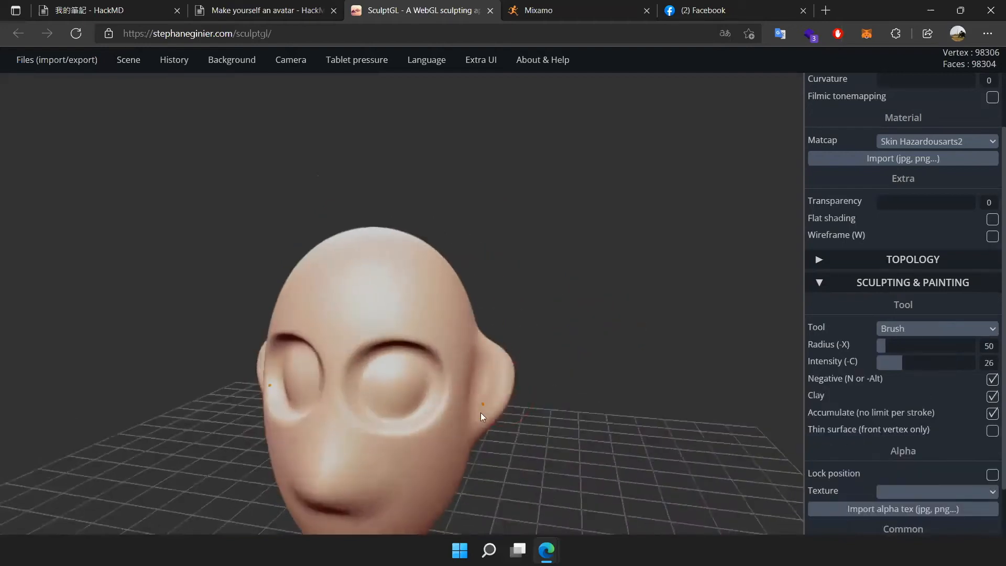
alt+drag(473, 391, 473, 389)
mouse_move(672, 382)
mouse_down()
mouse_move(542, 409)
mouse_move(280, 357)
mouse_move(588, 388)
mouse_move(755, 321)
mouse_move(671, 357)
mouse_move(458, 410)
mouse_move(796, 347)
mouse_up()
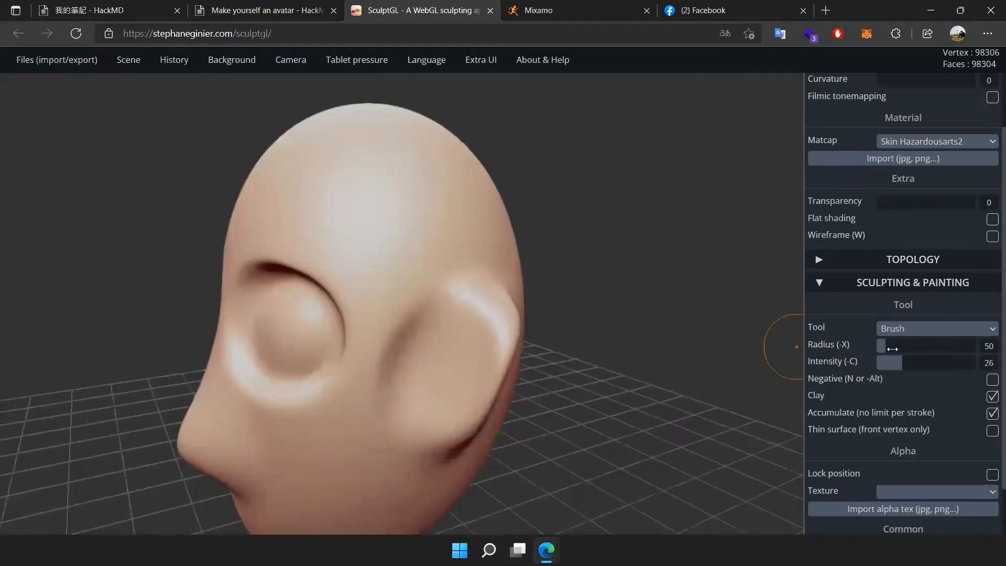
- Swirl the inner ear surface into a spiral fold with the Twist tool at radius 75
click(911, 329)
click(914, 369)
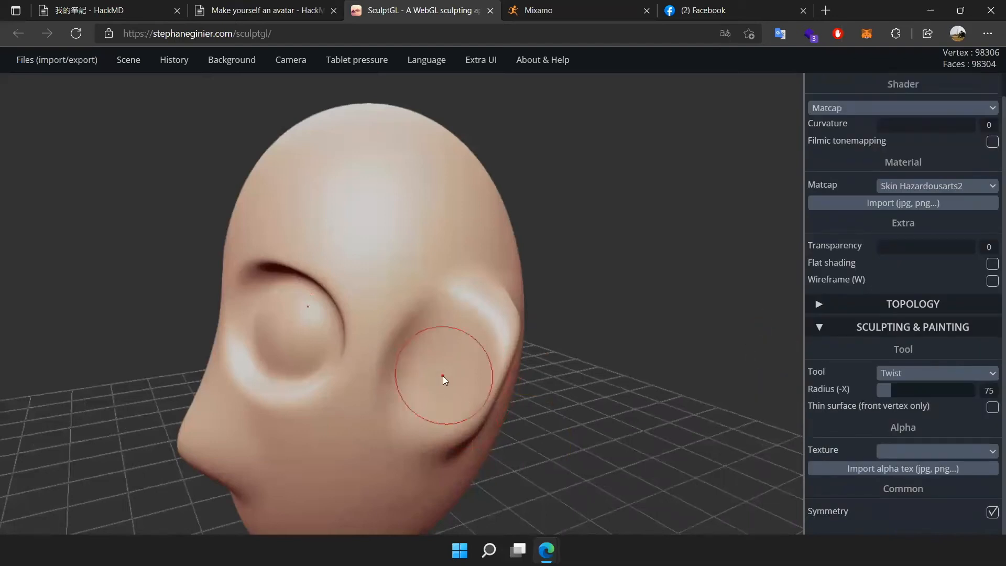
mouse_move(439, 367)
mouse_down()
mouse_move(451, 319)
mouse_move(354, 278)
mouse_move(250, 300)
mouse_move(222, 344)
mouse_up()
mouse_move(529, 403)
mouse_down()
mouse_move(654, 250)
mouse_move(705, 284)
mouse_move(624, 330)
mouse_move(374, 309)
mouse_move(473, 327)
mouse_move(695, 328)
mouse_up()
scroll(628, 234, down, 5)
drag(595, 325, 564, 357)
- Reshape the ears with the Move tool at radius 50, pulling the upper tips outward and the earlobes down, and smooth their rear edges
click(924, 373)
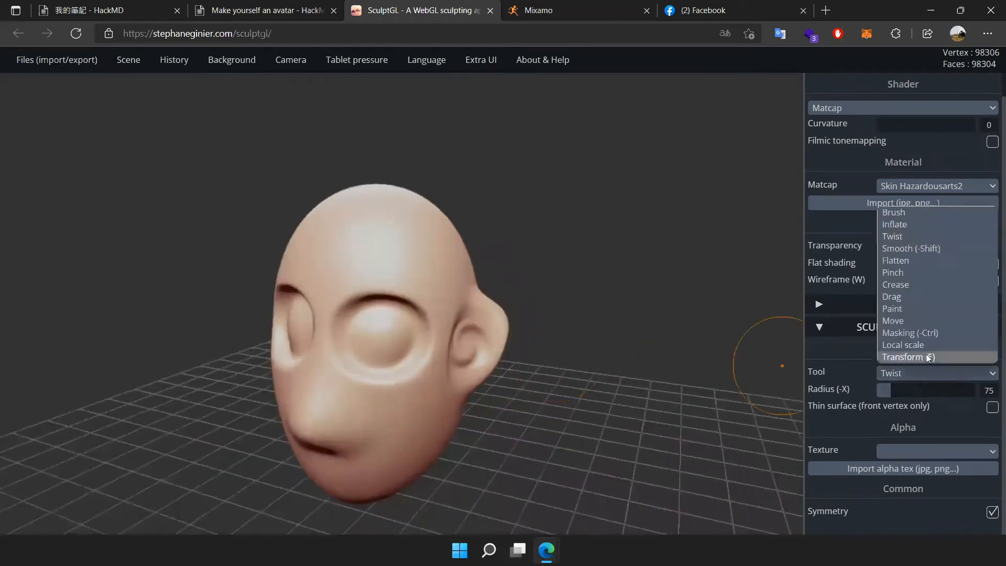
click(929, 325)
drag(502, 325, 514, 317)
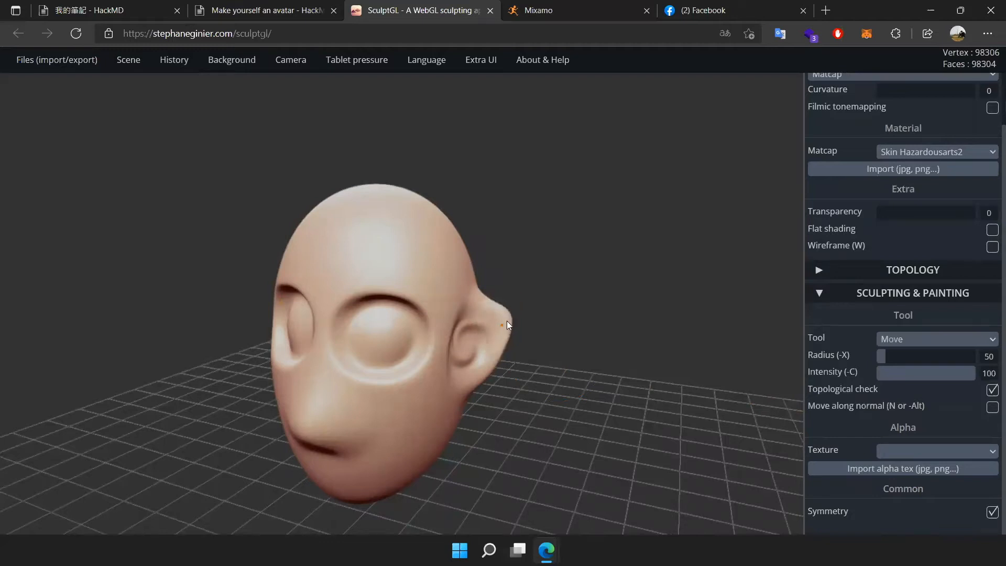
scroll(580, 435, up, 5)
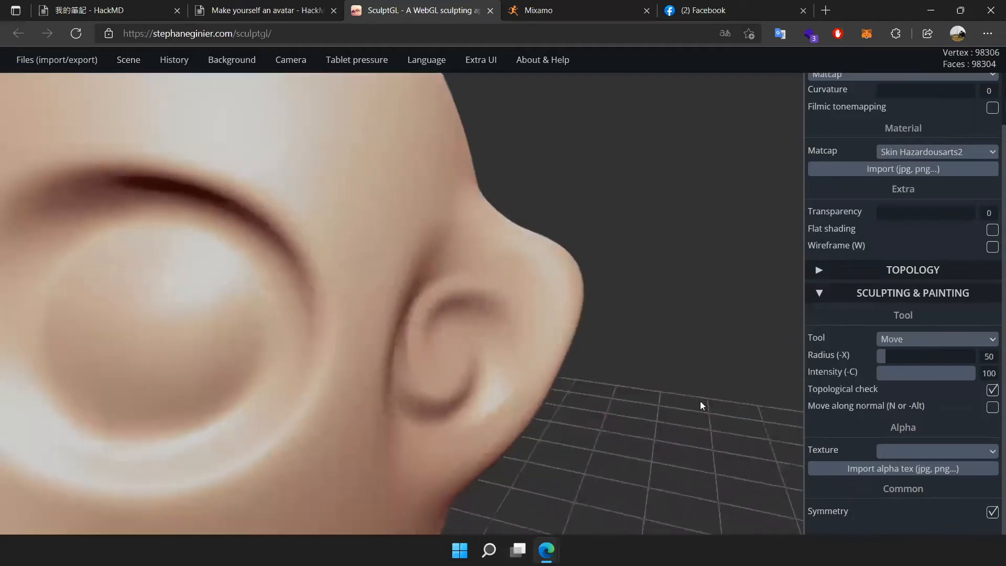
scroll(700, 400, down, 5)
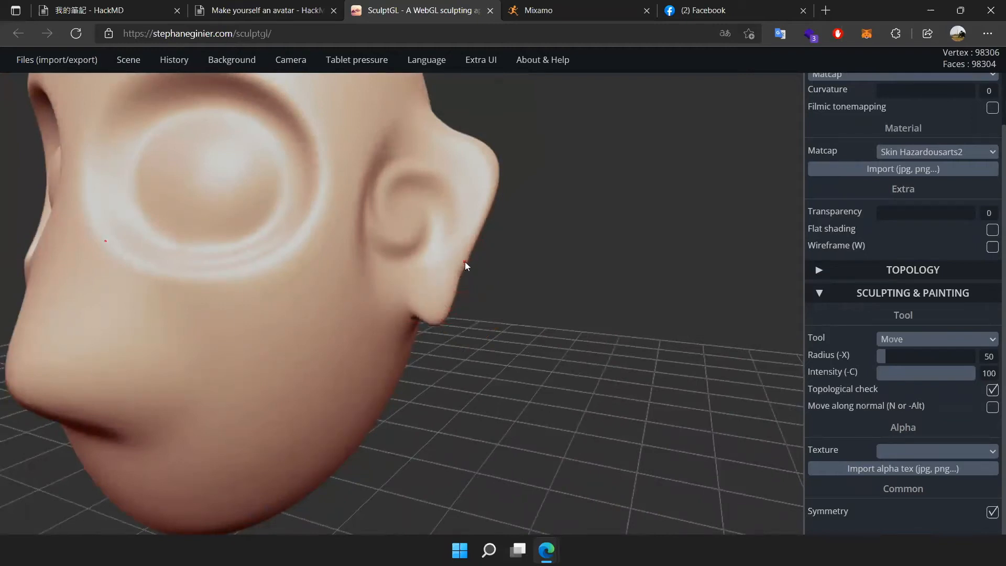
drag(420, 313, 414, 321)
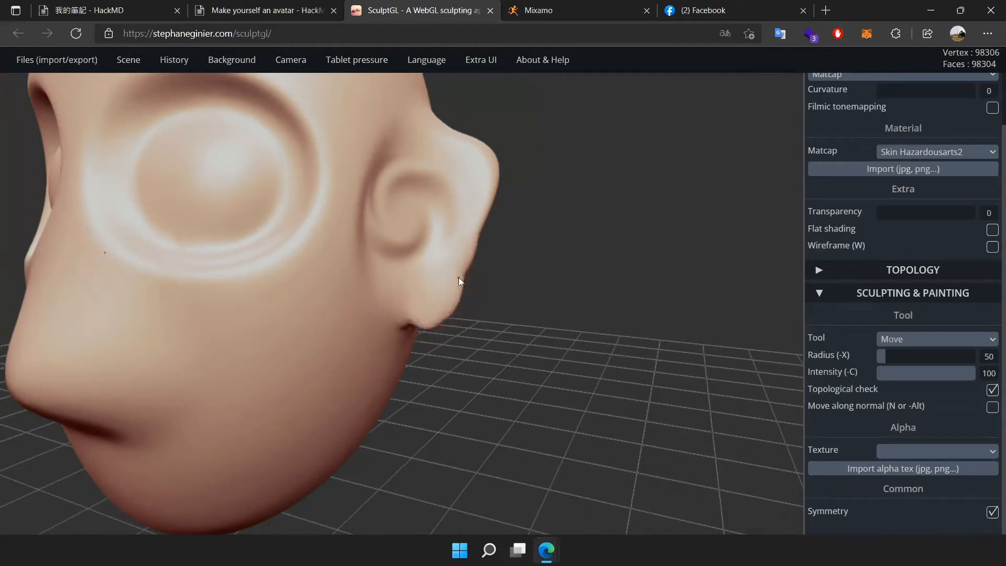
shift+drag(474, 247, 466, 277)
mouse_move(566, 260)
mouse_down()
mouse_move(487, 281)
mouse_move(355, 220)
mouse_move(664, 240)
mouse_move(559, 193)
mouse_move(662, 319)
mouse_move(342, 277)
mouse_move(355, 265)
mouse_move(379, 268)
mouse_move(305, 364)
mouse_move(684, 381)
mouse_move(520, 411)
mouse_up()
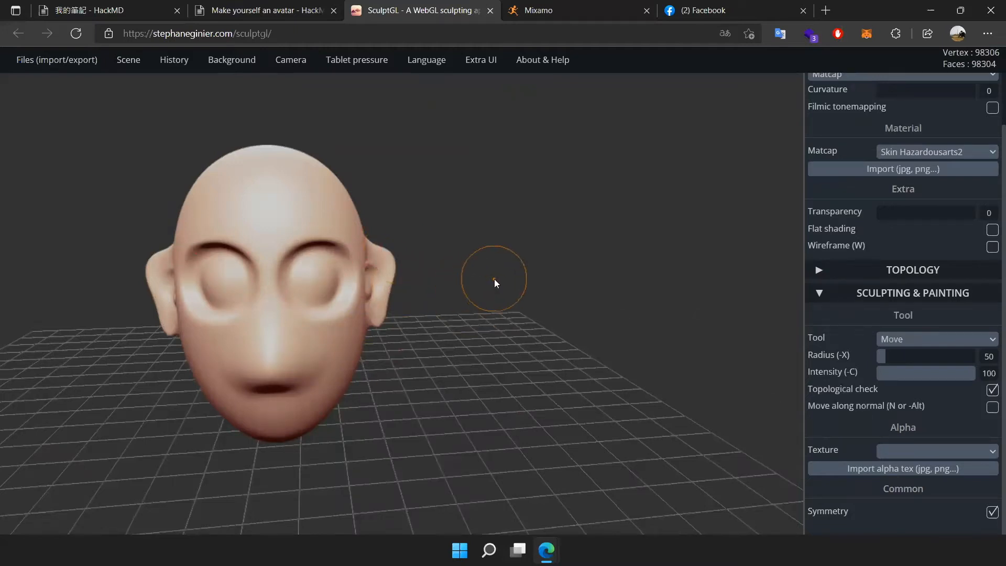
- Try drawing a mouth below the nose with the Crease tool at radius 25 and intensity 75, and undo it
scroll(533, 287, down, 3)
drag(552, 319, 449, 360)
scroll(270, 388, up, 3)
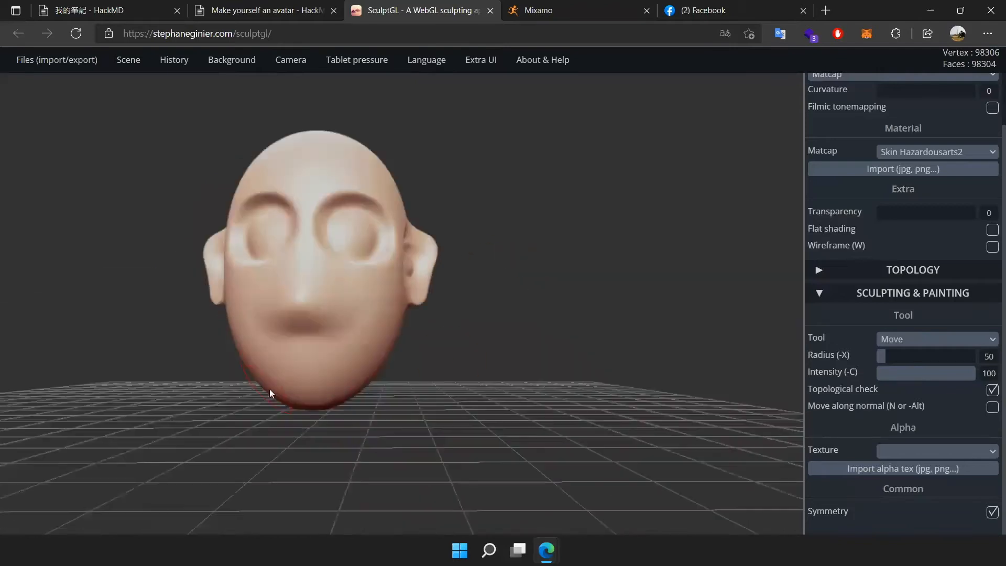
scroll(269, 388, up, 3)
click(920, 341)
click(922, 425)
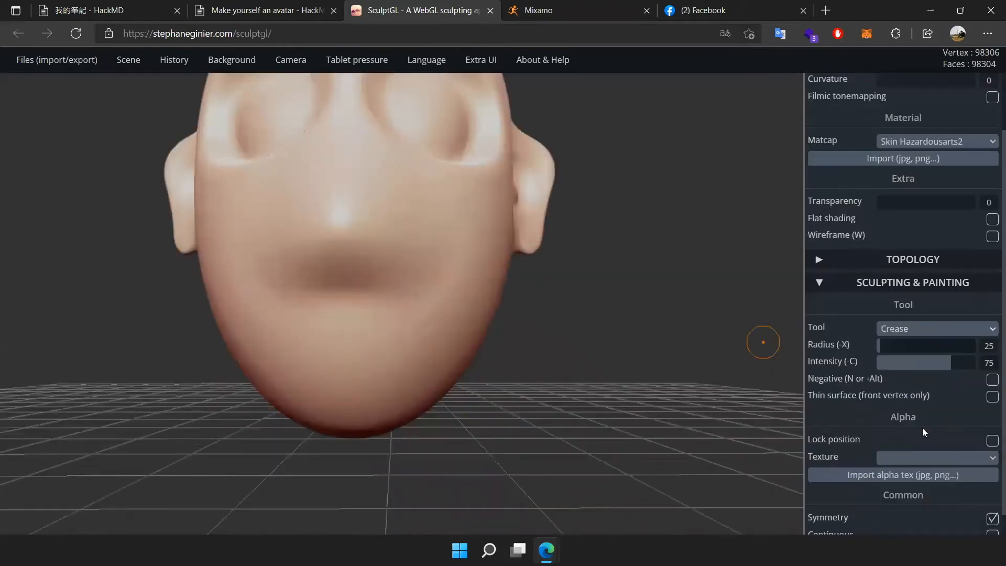
drag(345, 359, 457, 328)
key(ctrl+z)
- Draw a curved smiling mouth below the nose with the negative Crease tool at radius 25 and intensity 75
key(n)
mouse_move(345, 352)
mouse_down()
mouse_move(403, 348)
mouse_move(444, 316)
mouse_move(399, 350)
mouse_move(354, 359)
mouse_move(385, 357)
mouse_move(430, 336)
mouse_move(448, 314)
mouse_move(399, 347)
mouse_move(345, 360)
mouse_up()
key(n)
scroll(570, 296, down, 3)
drag(570, 295, 611, 315)
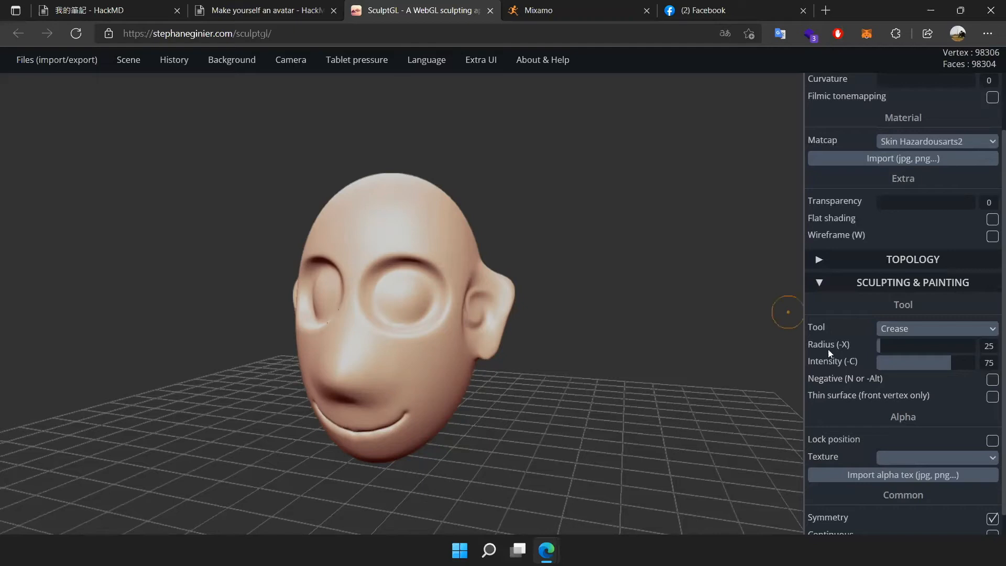
- Try building up bulges on both sides of the forehead with the Brush at radius 50 and intensity 26
scroll(822, 315, down, 1)
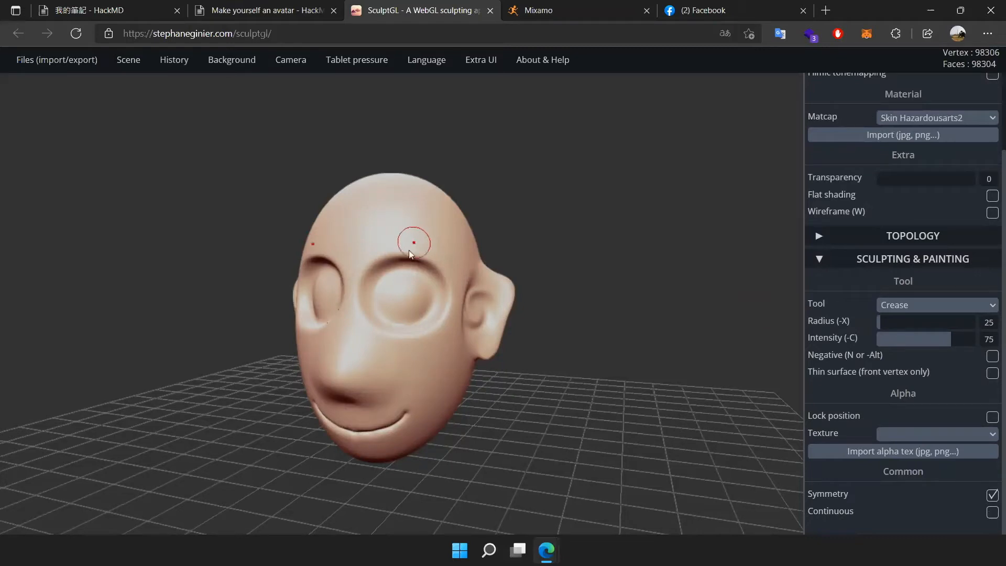
click(906, 305)
click(901, 317)
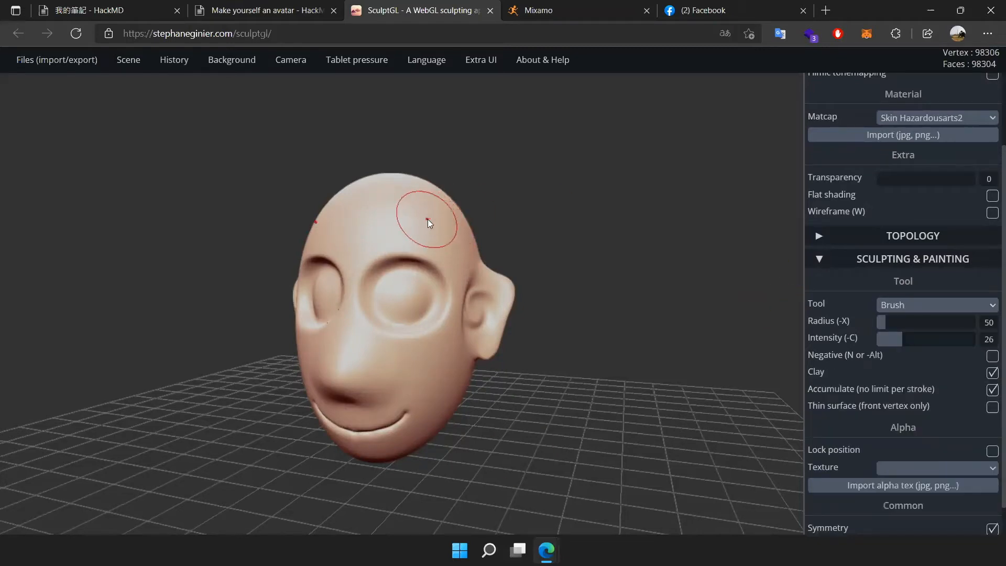
mouse_move(436, 210)
mouse_down()
mouse_move(423, 212)
mouse_move(445, 218)
mouse_up()
mouse_move(560, 236)
mouse_down()
mouse_move(723, 275)
mouse_move(524, 274)
mouse_move(572, 270)
mouse_move(541, 299)
mouse_up()
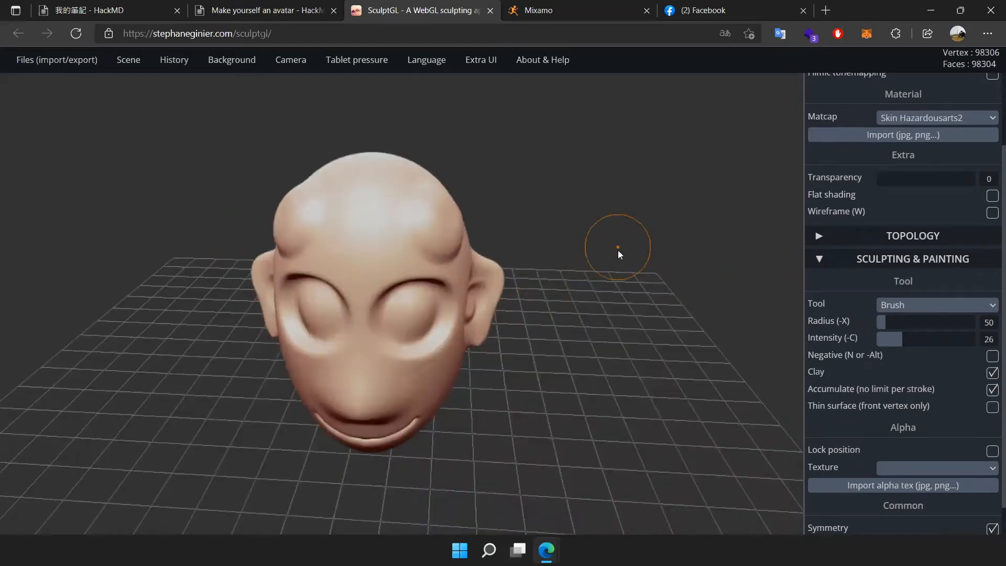
- Check the finished example character's sculpted hair in Mixamo and return to SculptGL
scroll(832, 306, down, 1)
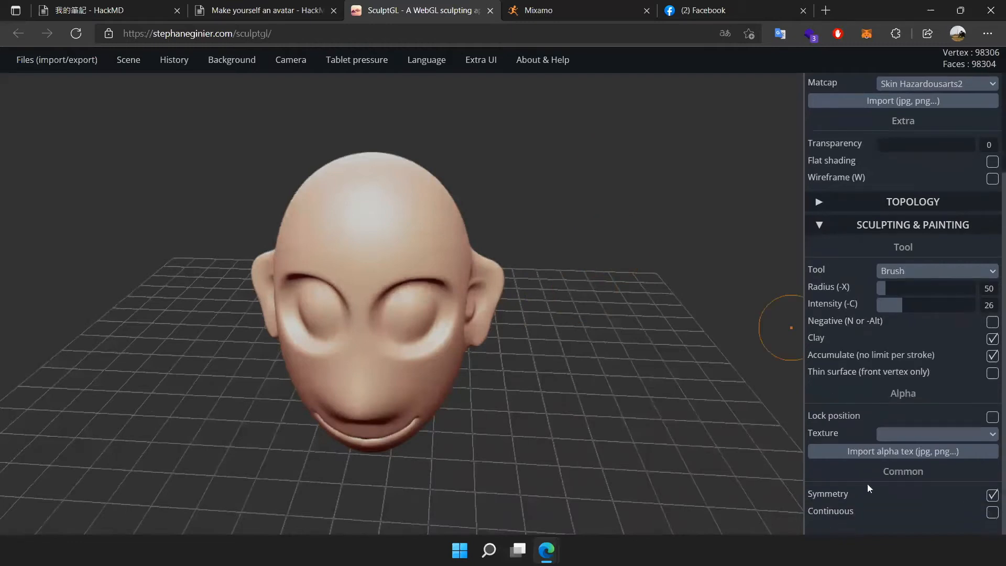
scroll(841, 387, up, 1)
scroll(841, 383, up, 2)
scroll(853, 114, down, 3)
click(530, 13)
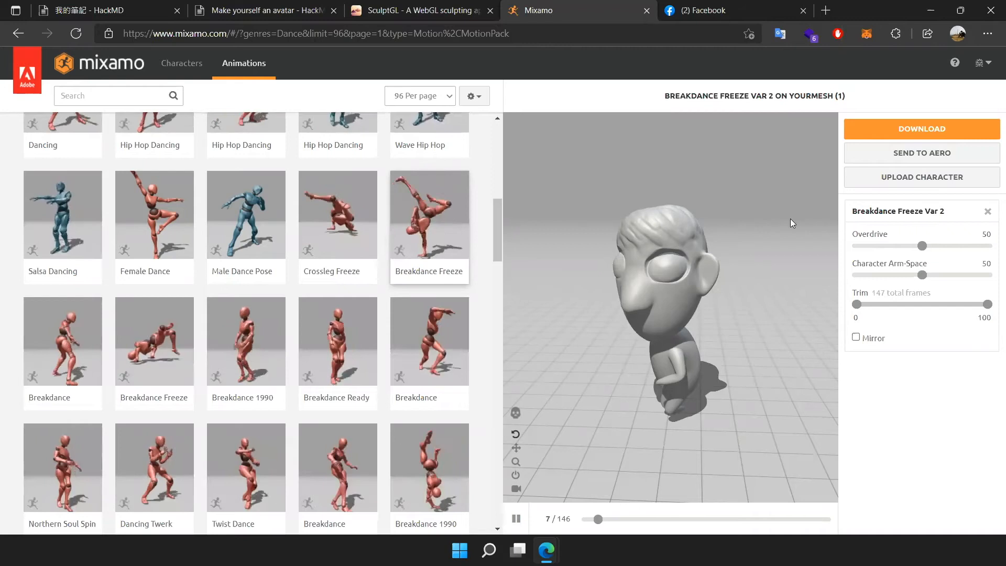
click(419, 10)
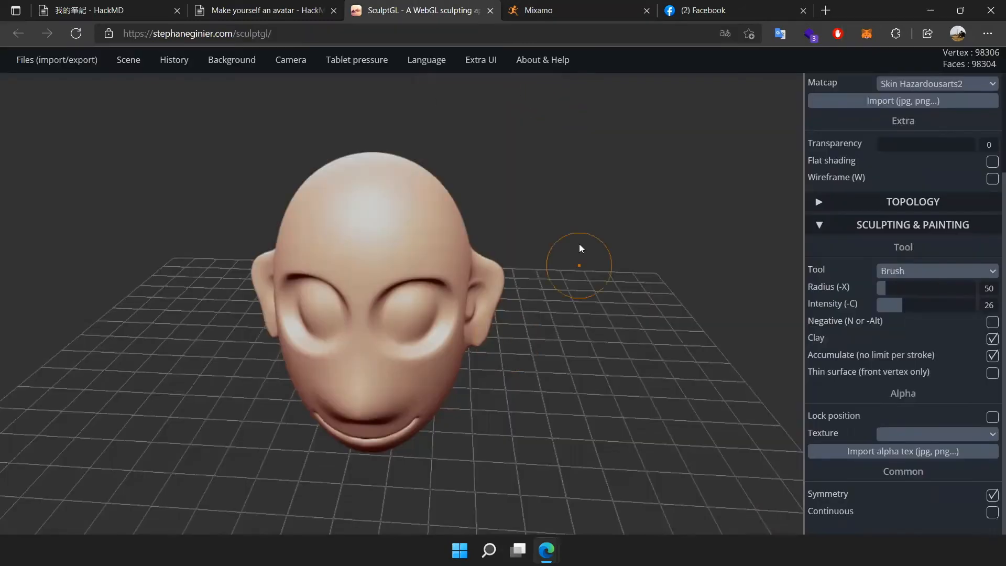
- Try building up mirrored hair strands across the forehead and crown with the Brush at radius 50 and intensity 26
scroll(579, 245, up, 3)
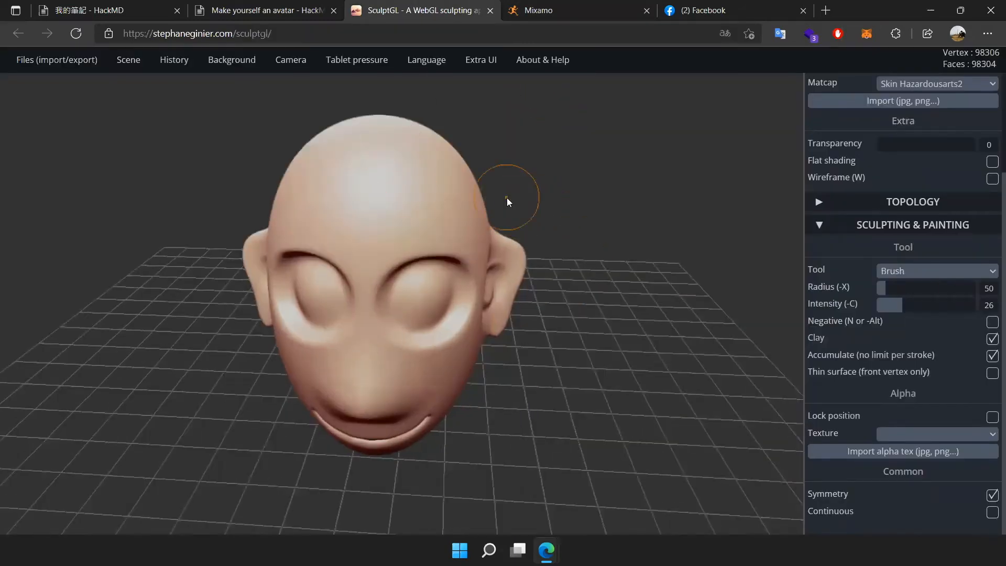
mouse_move(368, 153)
mouse_down()
mouse_move(404, 153)
mouse_move(457, 192)
mouse_up()
mouse_move(390, 201)
mouse_down()
mouse_move(461, 231)
mouse_move(487, 215)
mouse_up()
scroll(516, 190, down, 3)
drag(577, 189, 579, 268)
key(ctrl)
drag(392, 372, 479, 313)
drag(394, 350, 483, 320)
drag(378, 320, 477, 294)
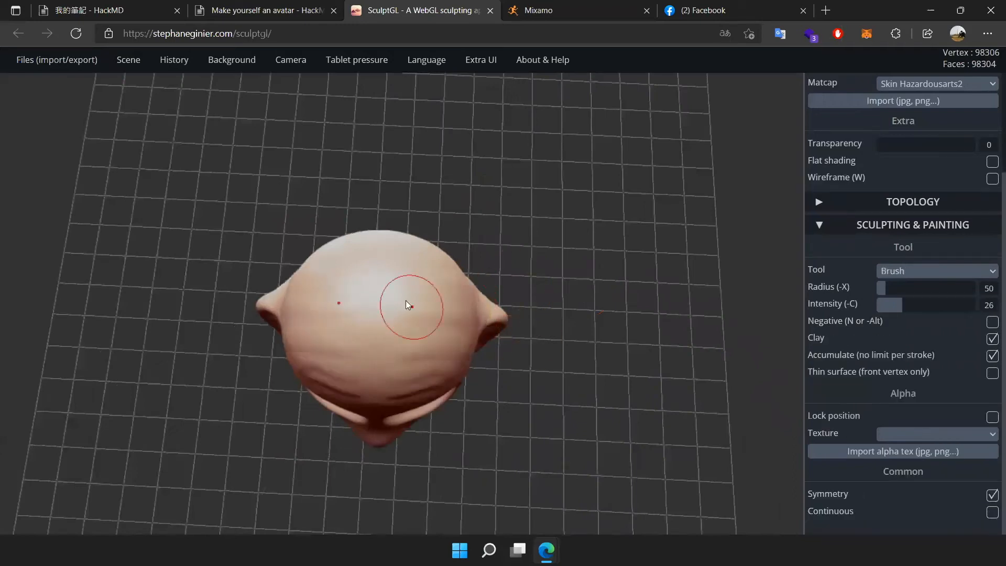
scroll(612, 297, down, 3)
mouse_move(404, 308)
mouse_down()
mouse_move(473, 309)
mouse_move(479, 293)
mouse_up()
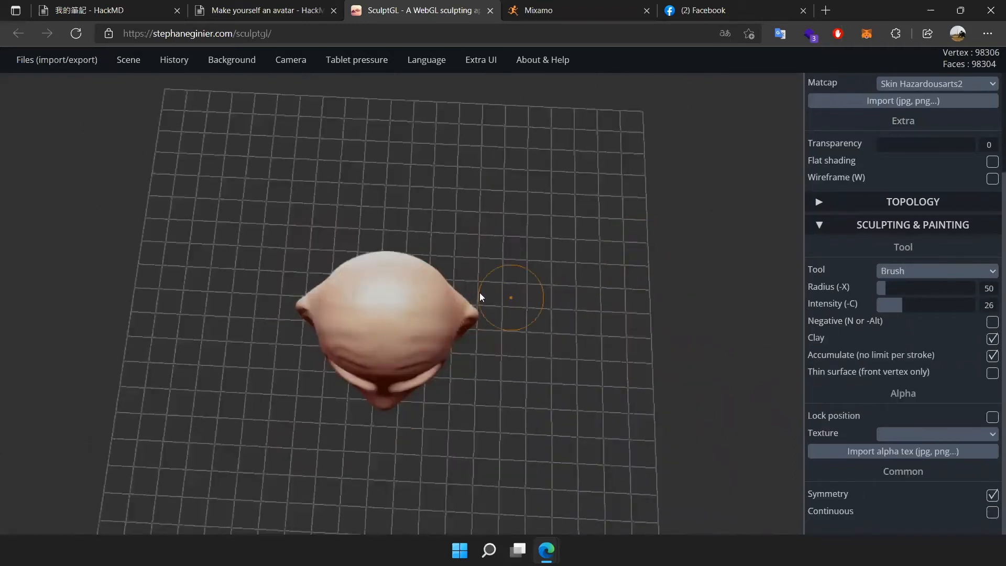
drag(645, 272, 651, 299)
scroll(439, 232, up, 3)
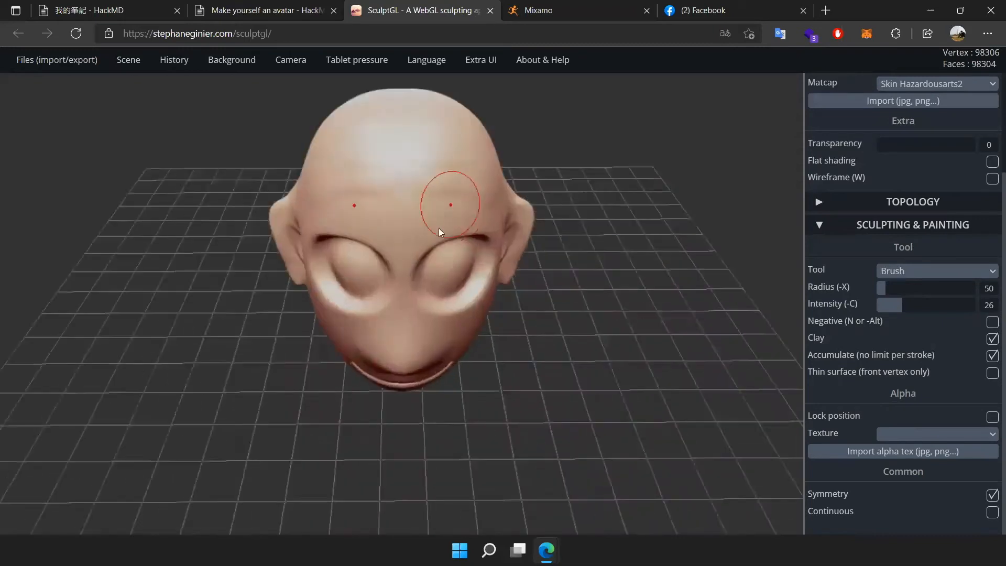
- Undo the mirrored Brush strokes on the forehead and crown
scroll(440, 233, up, 3)
key(ctrl+z)
key(ctrl+z)
key(ctrl+z)
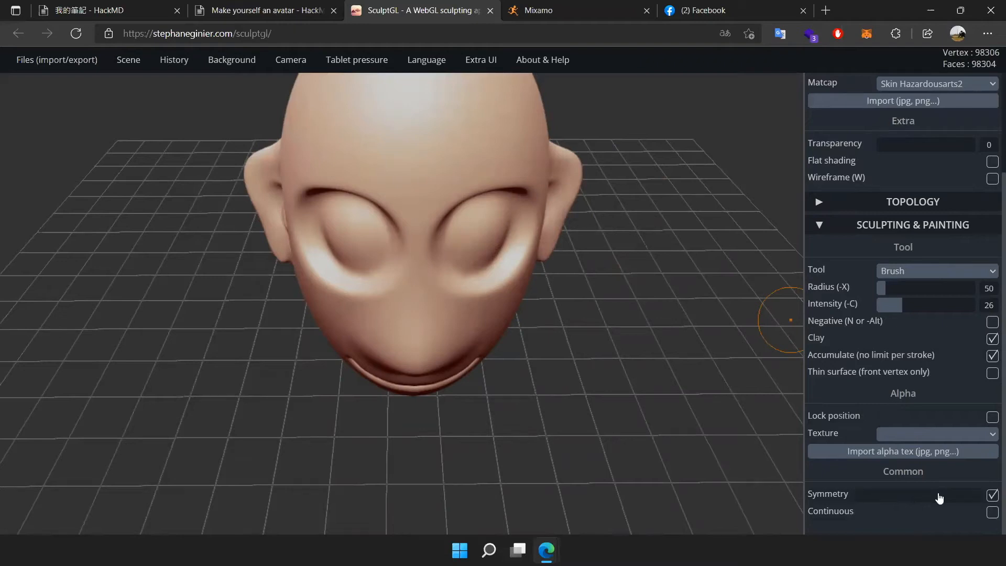
- Disable symmetry and draw a thin hair strand across the forehead with the Brush at radius 10 and intensity 26
click(992, 495)
scroll(512, 302, down, 2)
drag(684, 272, 550, 220)
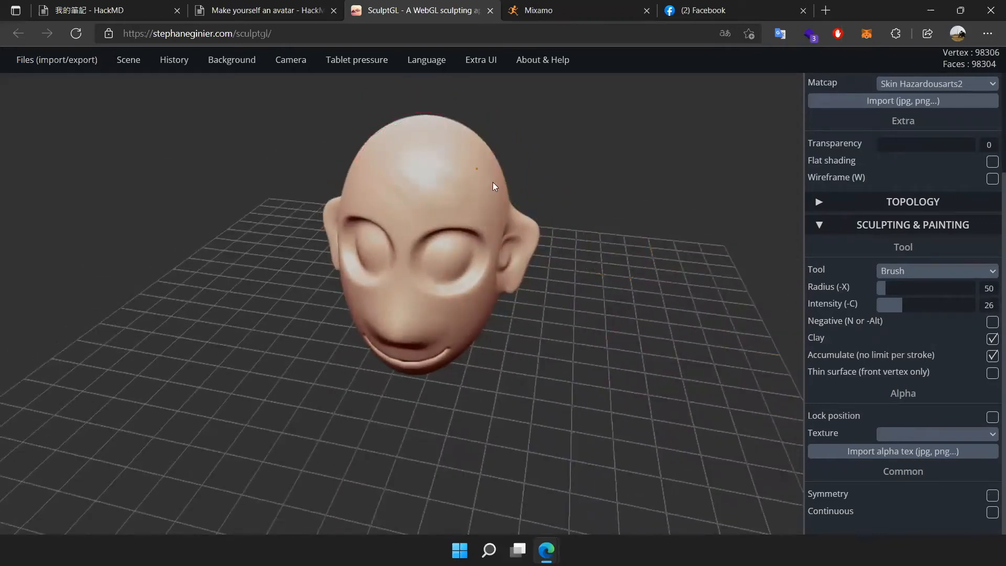
key(ctrl)
key(BackSpace)
text(1)
key(Return)
scroll(486, 114, up, 3)
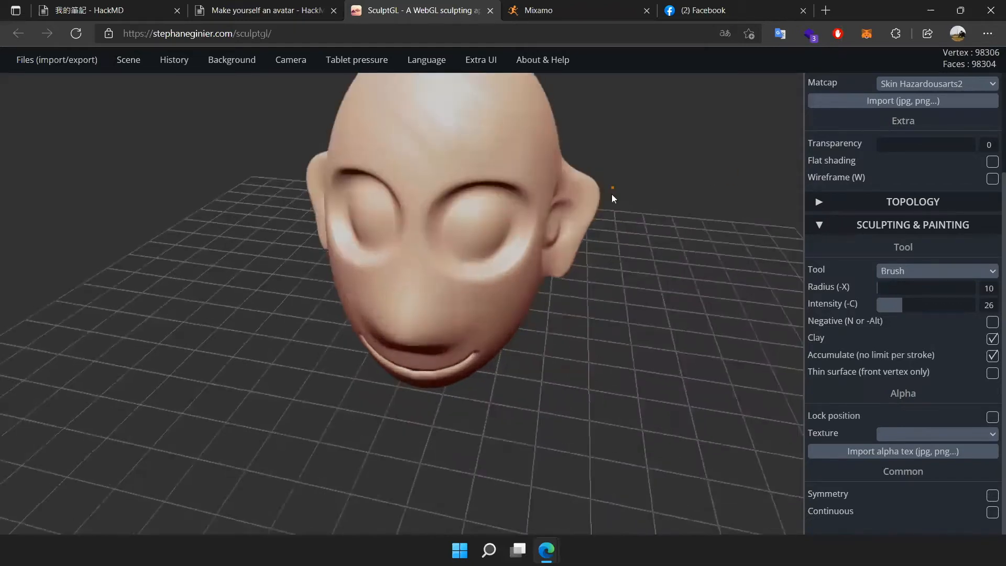
middle_drag(611, 195, 559, 351)
scroll(411, 231, down, 5)
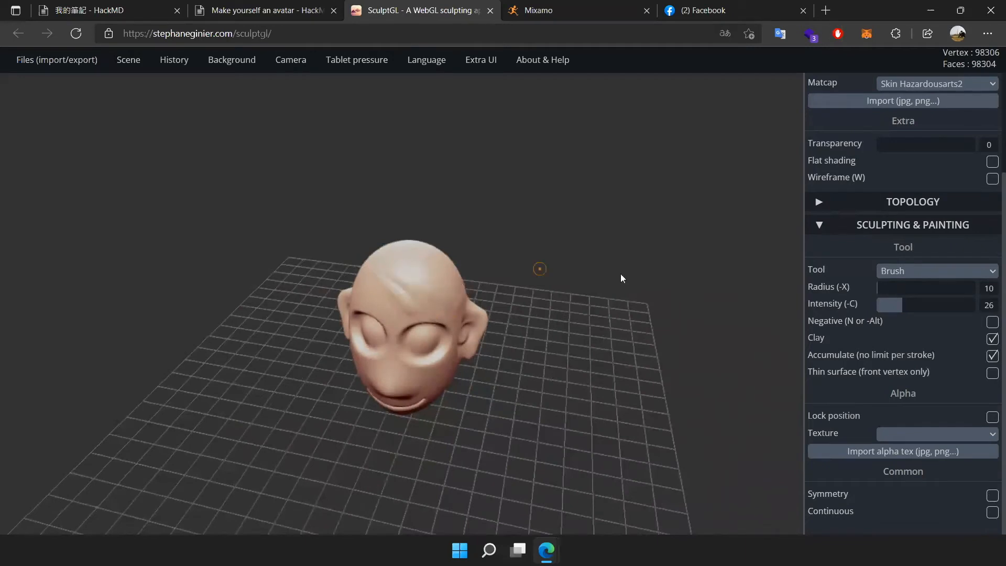
- Build up wider hair strands over the forehead and front of the head with the Brush at radius 30
double_click(989, 287)
text(30)
scroll(411, 262, up, 3)
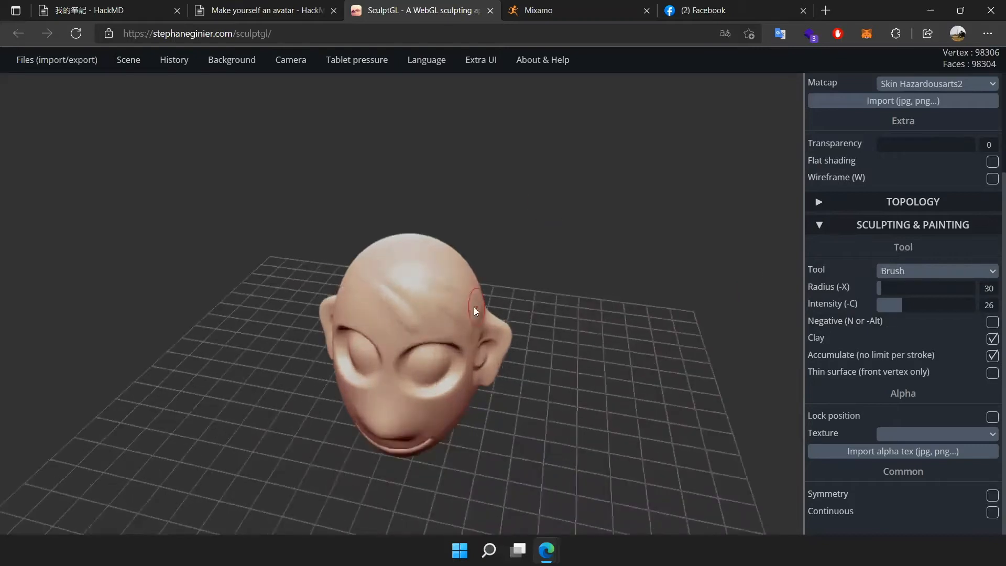
mouse_move(500, 292)
mouse_down()
mouse_move(624, 283)
mouse_move(354, 293)
mouse_up()
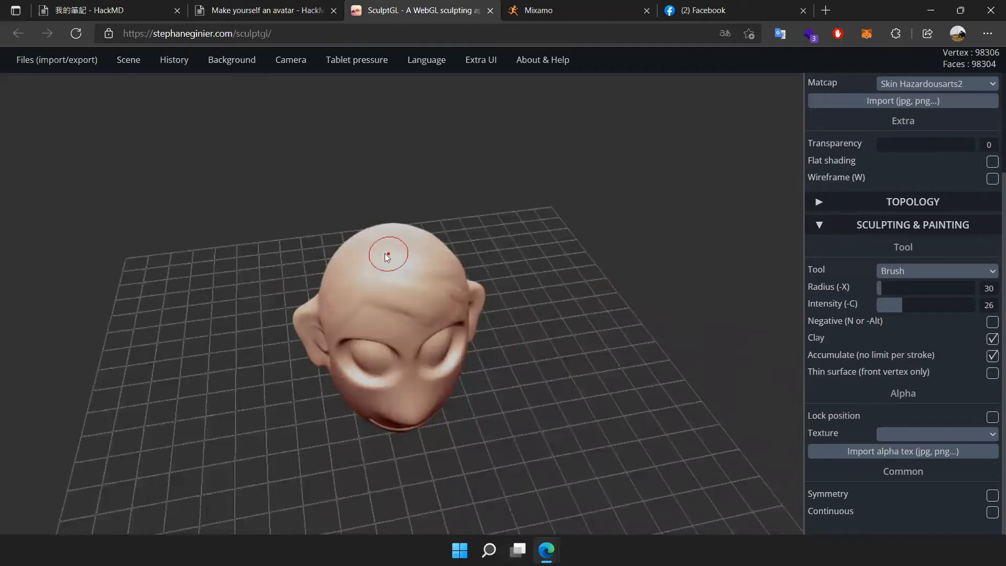
drag(515, 209, 427, 290)
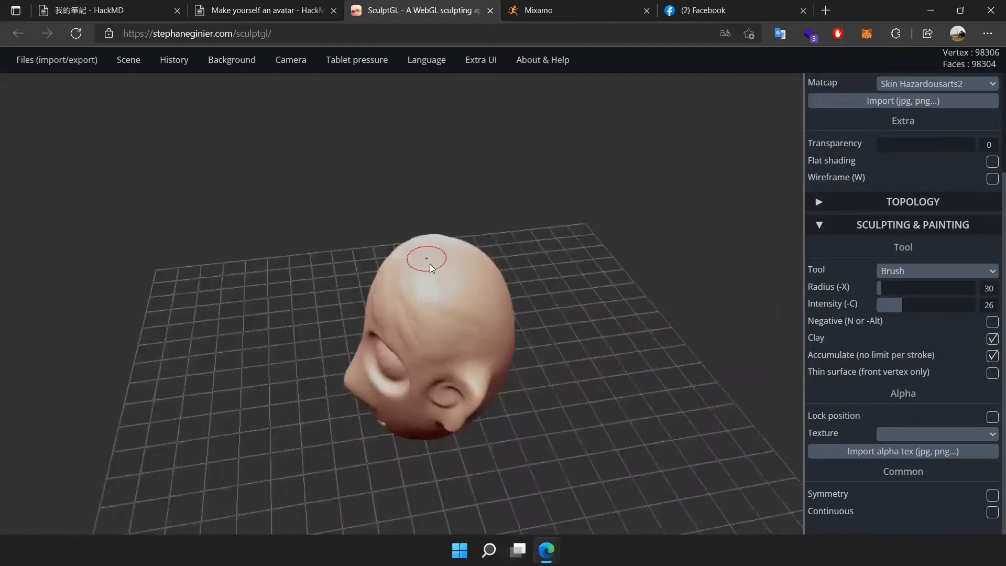
- Add hair strands running down the sides and back of the head with the Brush at radius 30 and intensity 26
drag(633, 279, 444, 273)
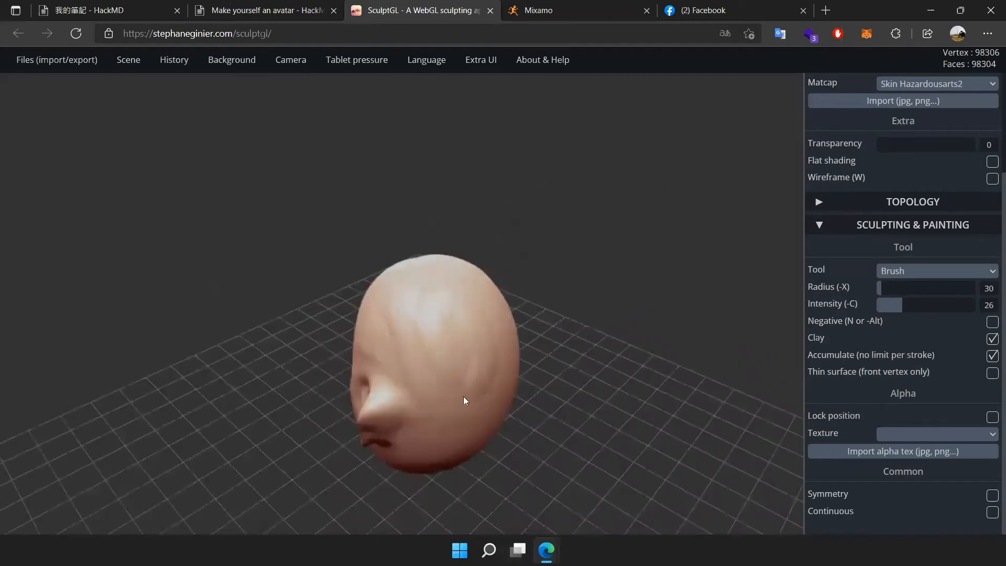
drag(523, 332, 459, 326)
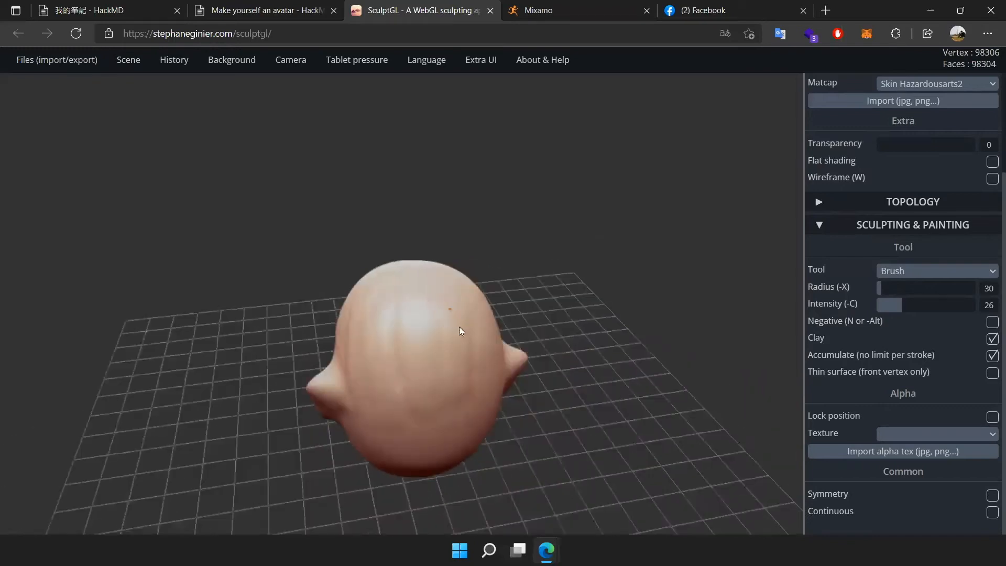
drag(461, 381, 436, 455)
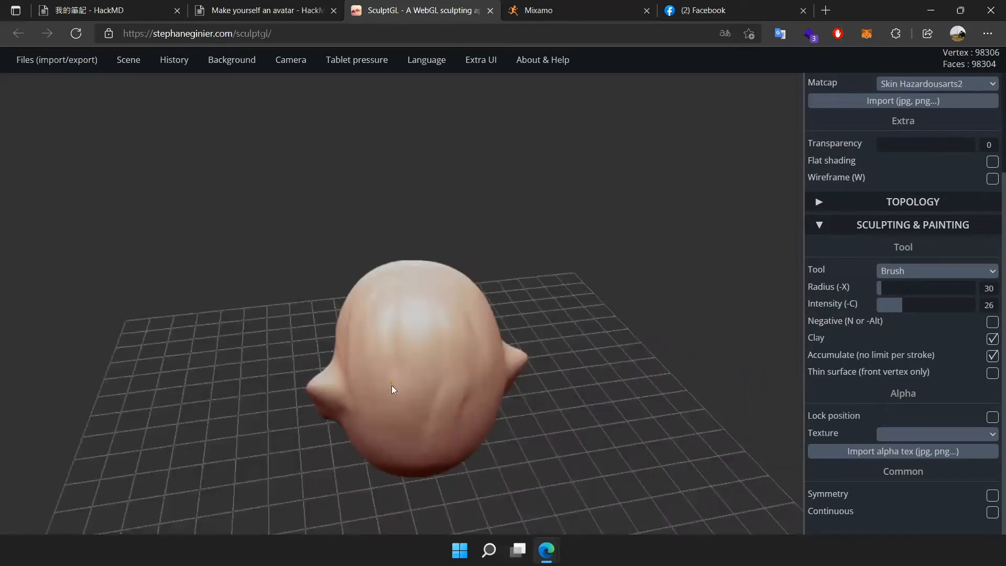
drag(556, 391, 750, 413)
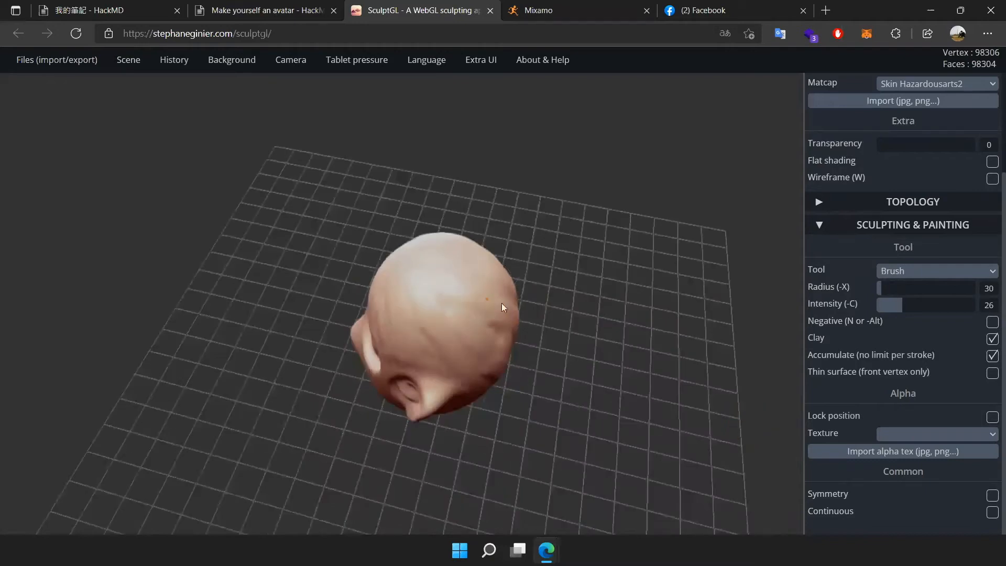
drag(555, 393, 736, 263)
- Build up more hair on the crown and front hairline with the Brush at radius 30
drag(595, 209, 413, 269)
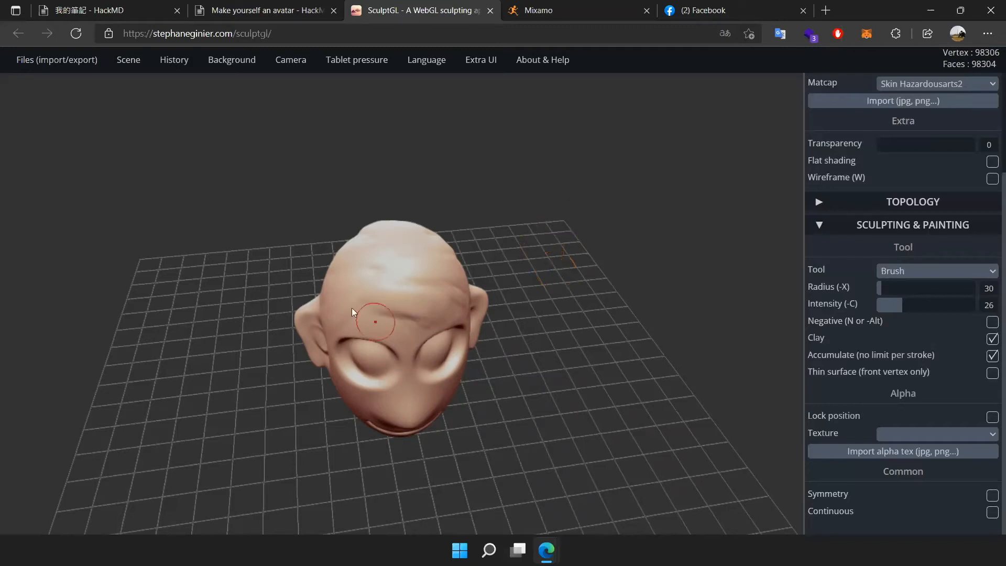
drag(542, 275, 448, 280)
drag(310, 423, 517, 311)
scroll(490, 296, up, 5)
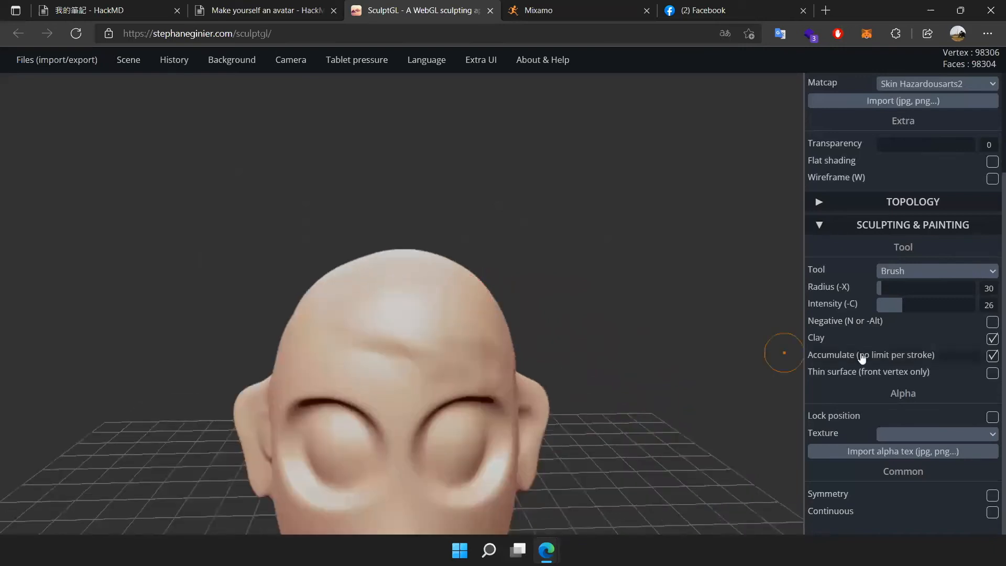
- Carve fine hair lines into the front and top of the hair with the Crease tool at radius 25 and intensity 20
click(921, 272)
click(911, 359)
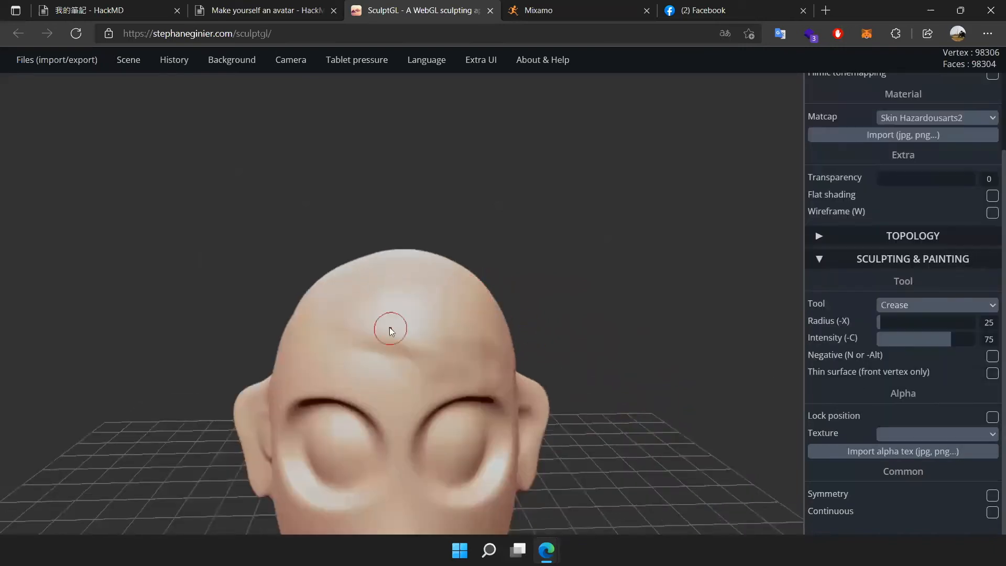
key(ctrl+z)
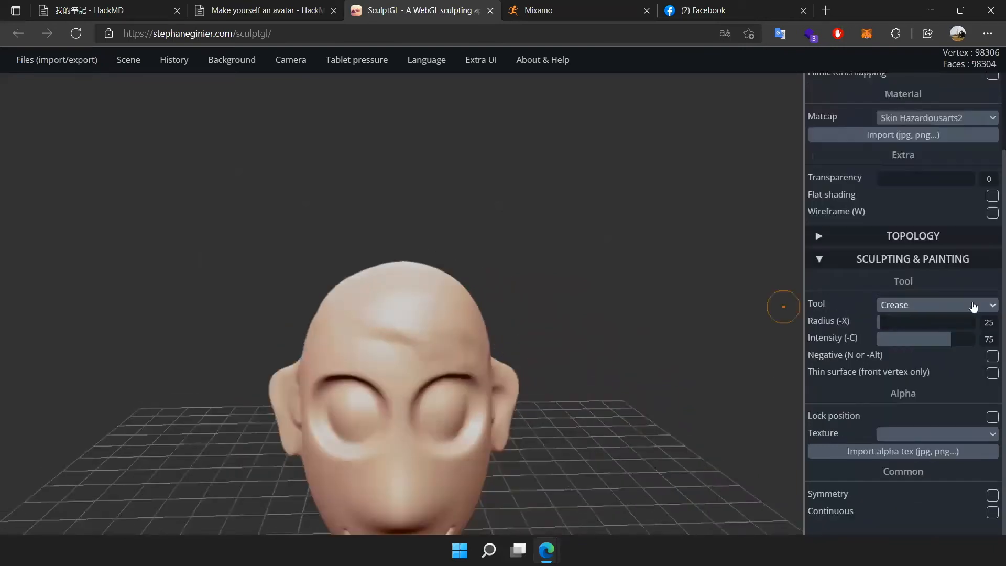
drag(983, 339, 1005, 308)
text(20)
key(Return)
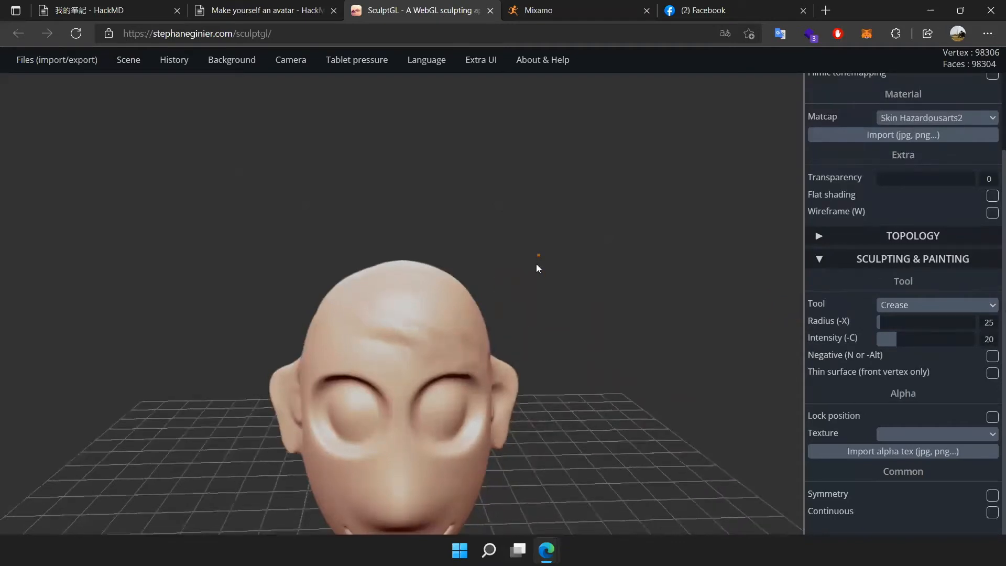
drag(536, 263, 402, 276)
drag(622, 251, 561, 332)
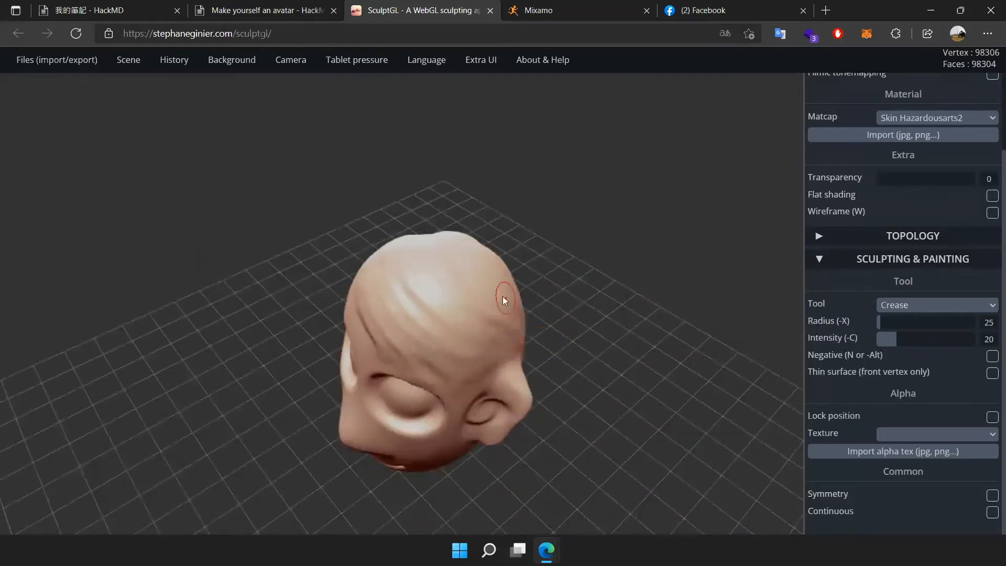
- Continue creasing hair lines around the sides and back of the head with the Crease tool at intensity 20
drag(669, 294, 439, 269)
drag(437, 333, 444, 466)
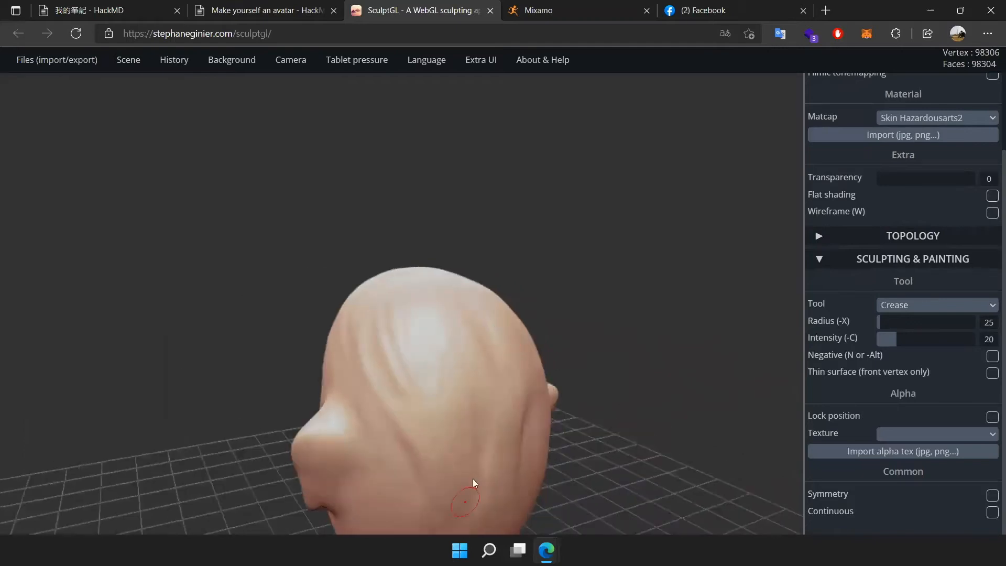
drag(648, 361, 376, 488)
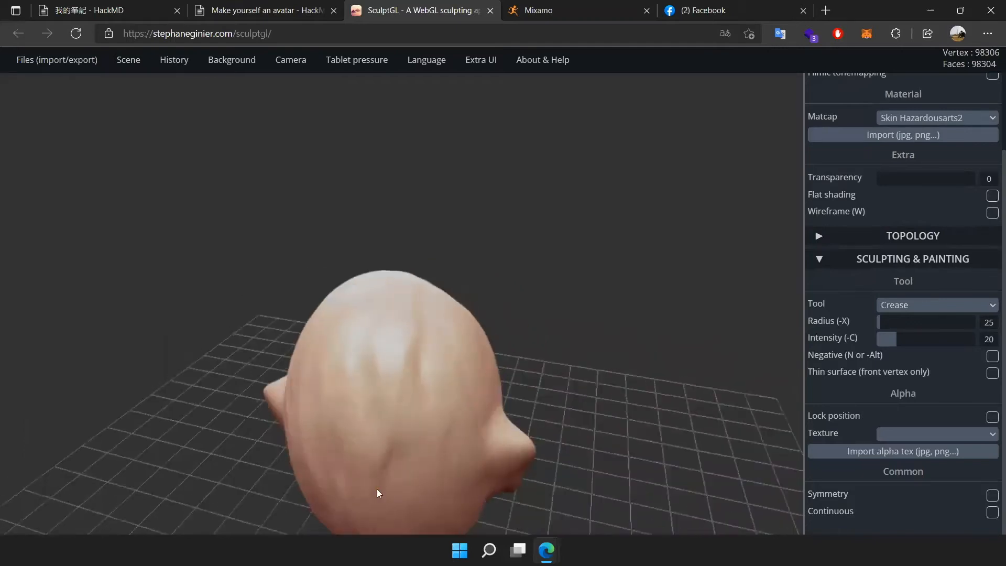
mouse_move(518, 373)
mouse_down()
mouse_move(542, 379)
mouse_move(356, 371)
mouse_up()
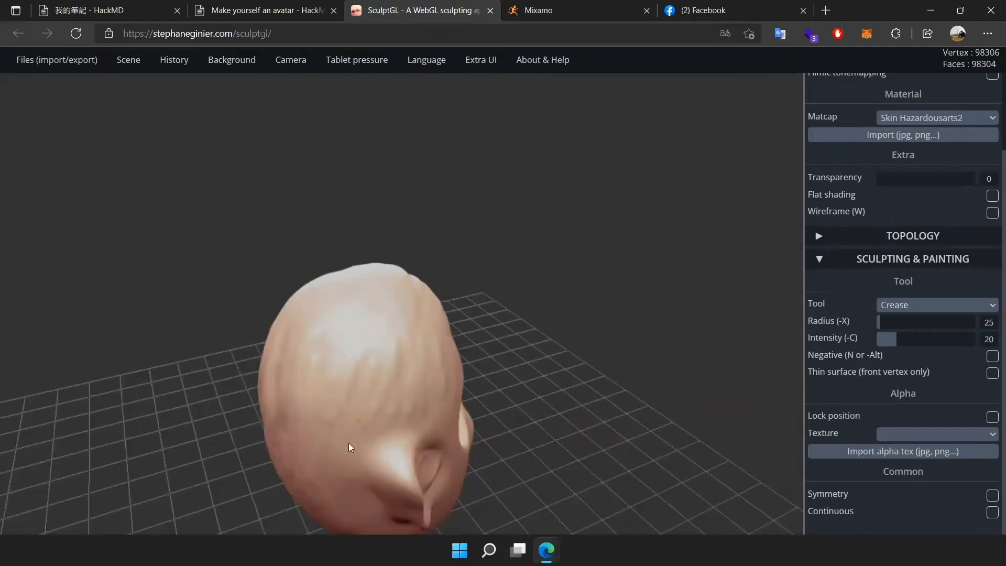
mouse_move(461, 366)
mouse_down()
mouse_move(488, 340)
mouse_move(275, 280)
mouse_move(331, 300)
mouse_up()
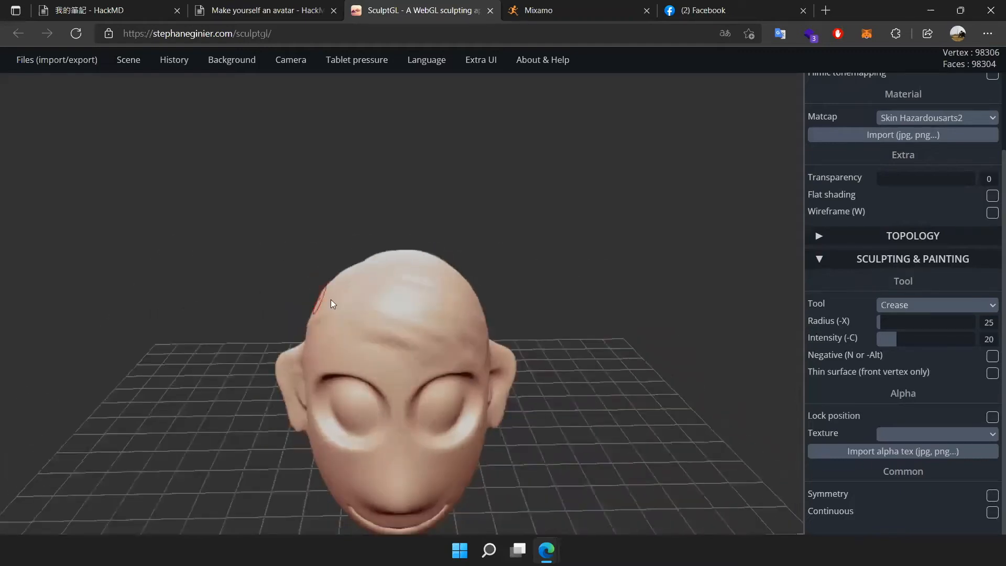
drag(408, 328, 636, 263)
mouse_move(575, 259)
mouse_down()
mouse_move(489, 332)
mouse_move(586, 329)
mouse_up()
- Switch to the Drag tool and set its radius to 25
click(891, 305)
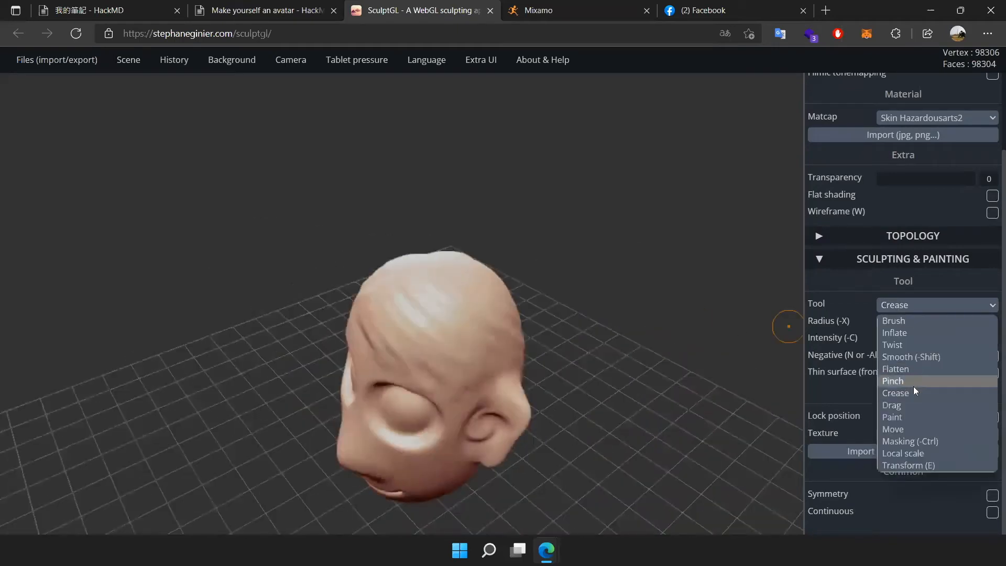
click(929, 404)
mouse_move(545, 249)
mouse_down()
mouse_move(457, 246)
mouse_move(450, 271)
mouse_move(507, 180)
mouse_up()
mouse_move(658, 309)
mouse_down()
mouse_move(698, 292)
mouse_move(592, 235)
mouse_move(631, 316)
mouse_move(617, 356)
mouse_up()
mouse_move(552, 336)
mouse_down()
mouse_move(642, 321)
mouse_move(548, 335)
mouse_move(628, 348)
mouse_up()
drag(592, 262, 541, 325)
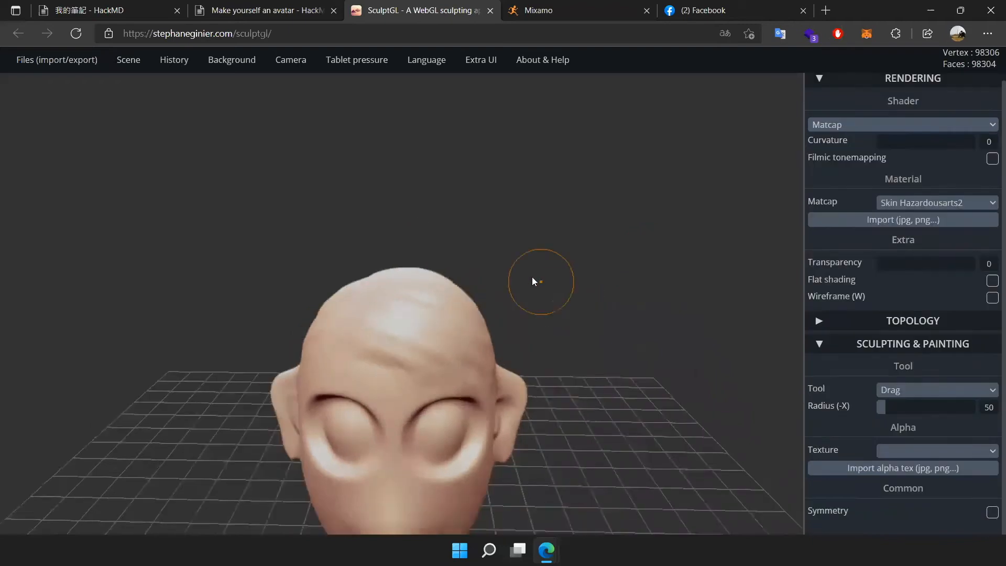
drag(532, 277, 765, 299)
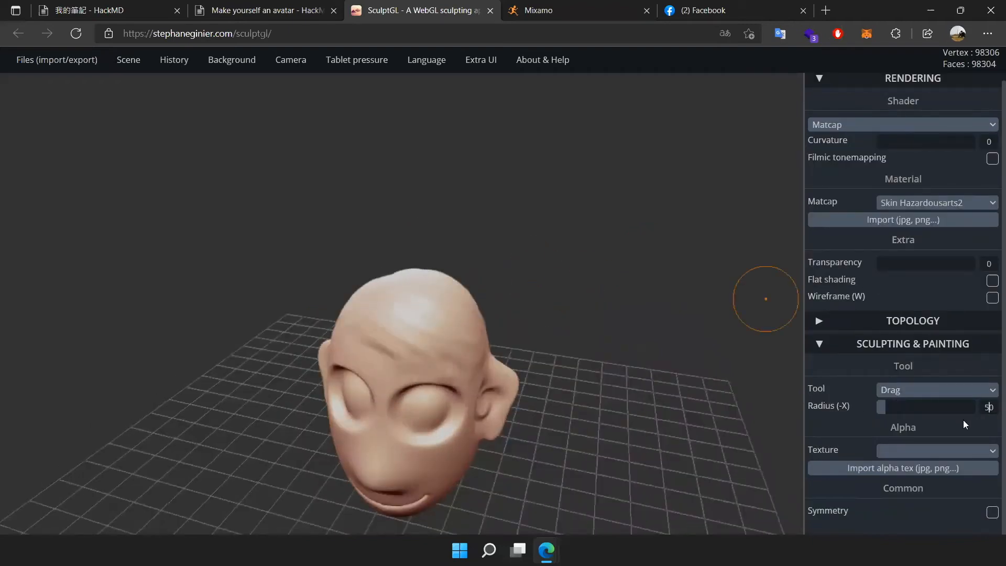
key(BackSpace)
key(Delete)
text(25)
key(Return)
scroll(425, 291, up, 5)
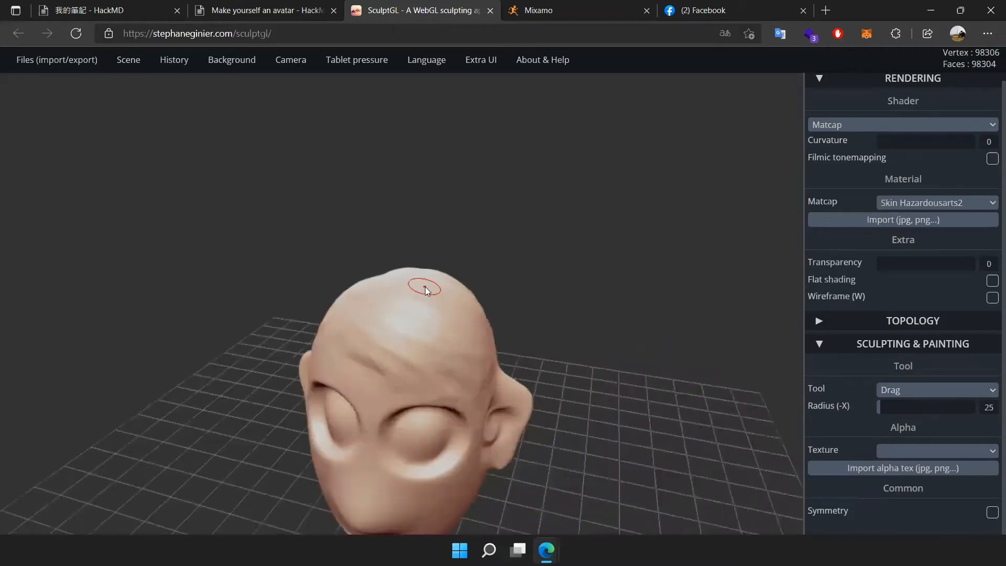
- Try pulling a tuft of hair out of the crown in several directions with the Drag tool, undoing each attempt
scroll(425, 287, up, 3)
drag(414, 294, 428, 225)
mouse_move(561, 286)
mouse_down()
mouse_move(563, 206)
mouse_move(587, 273)
mouse_move(664, 316)
mouse_up()
key(ctrl+z)
drag(422, 285, 493, 227)
mouse_move(598, 273)
mouse_down()
mouse_move(514, 216)
mouse_move(564, 249)
mouse_up()
key(ctrl+z)
drag(408, 287, 484, 239)
drag(595, 324, 589, 292)
key(ctrl+z)
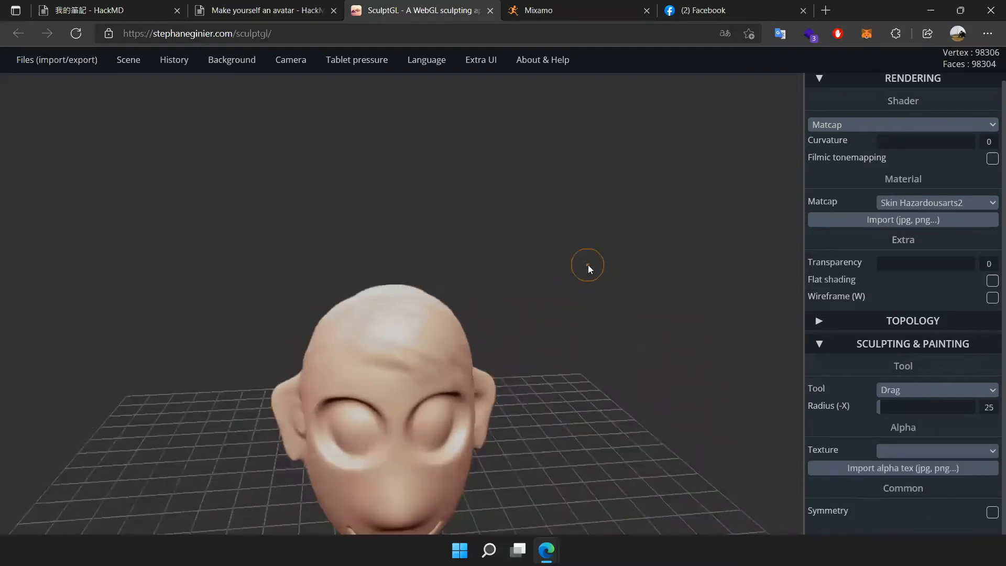
drag(519, 293, 508, 282)
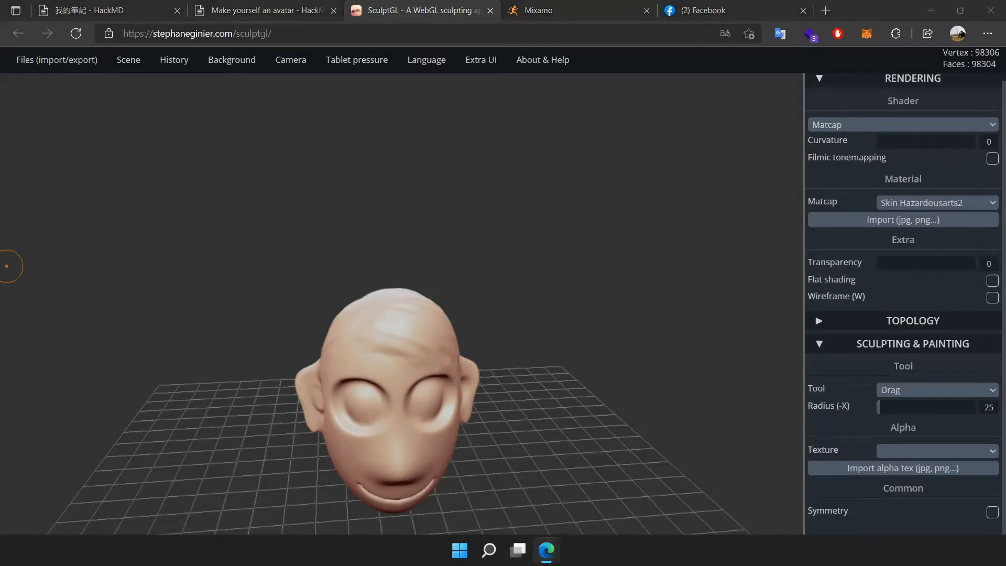
- Switch to the HackMD note on making an avatar, review it down to the identity example, and open the Markdown Guide note
drag(0, 82, 353, 83)
double_click(353, 82)
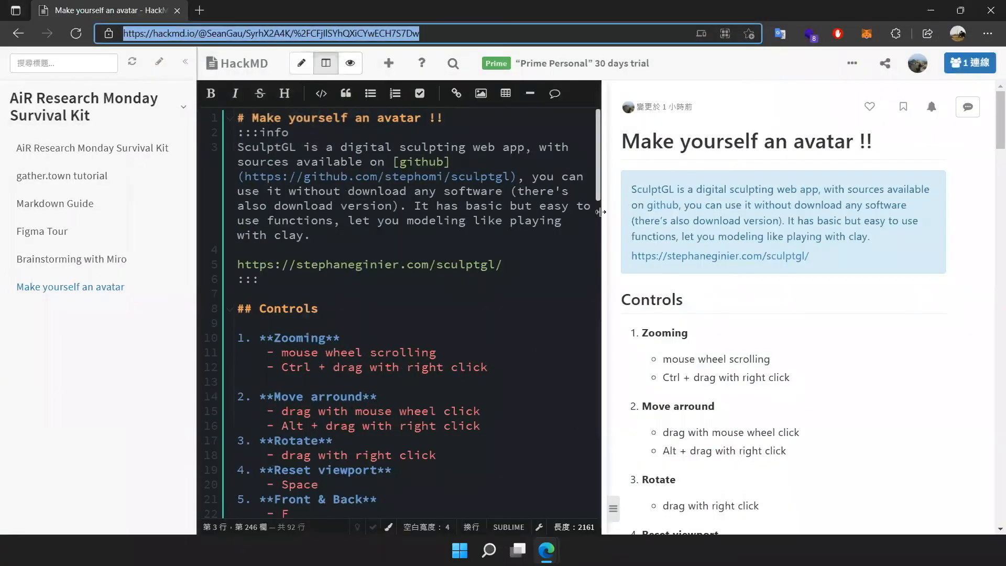
scroll(781, 173, down, 15)
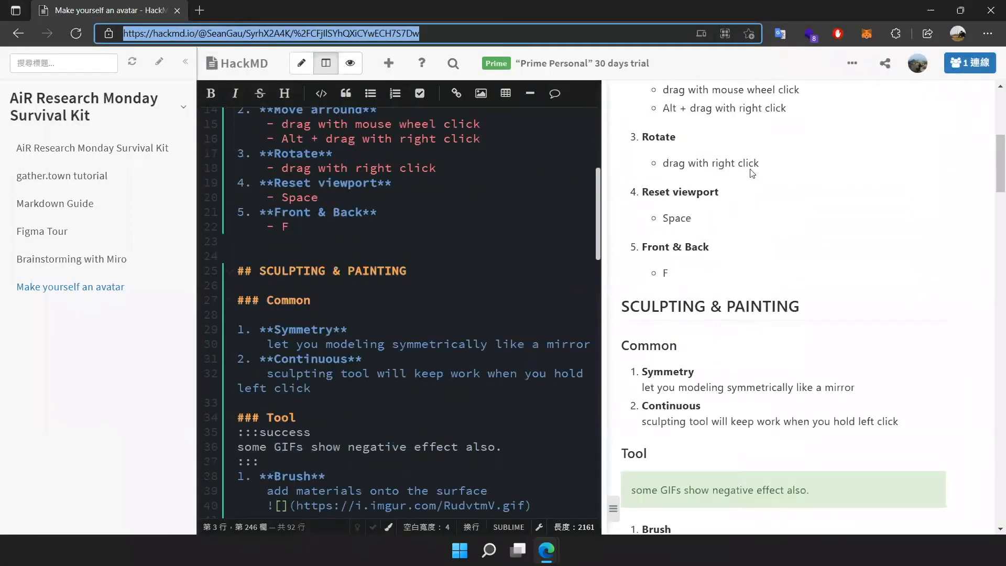
scroll(753, 172, down, 10)
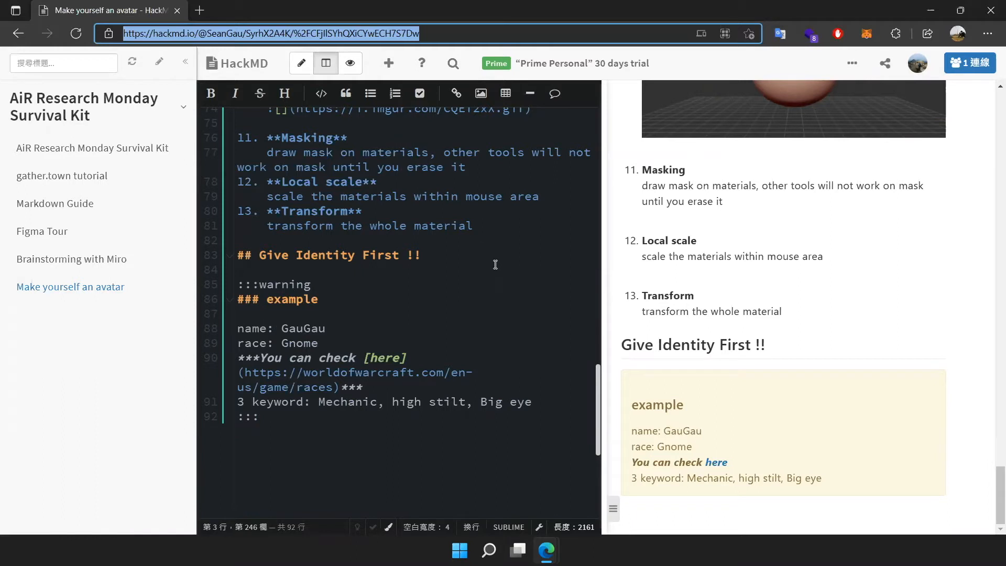
click(71, 204)
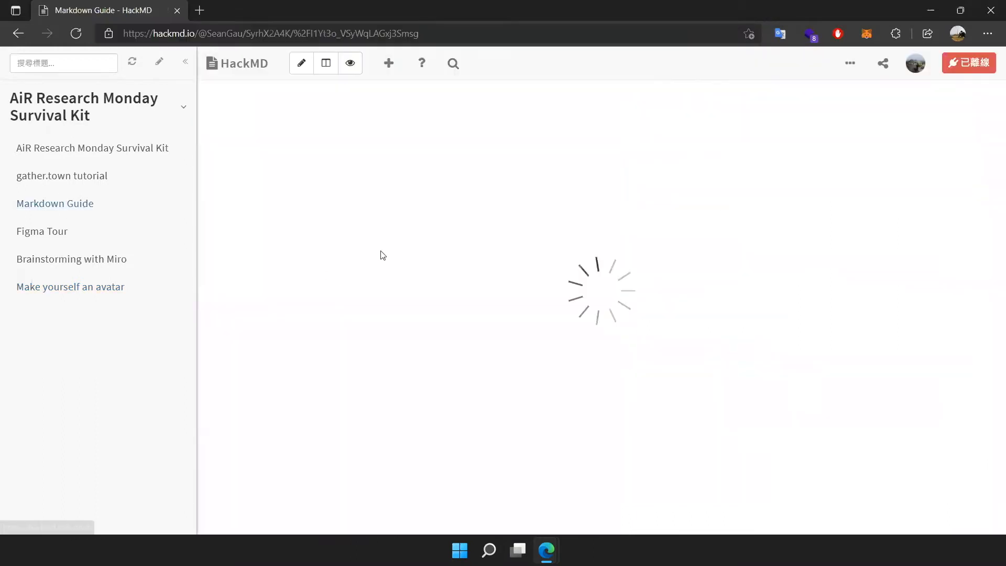
- Examine the Markdown Guide note's Try it! section and the participants' self-introduction entries below its template
scroll(435, 231, down, 20)
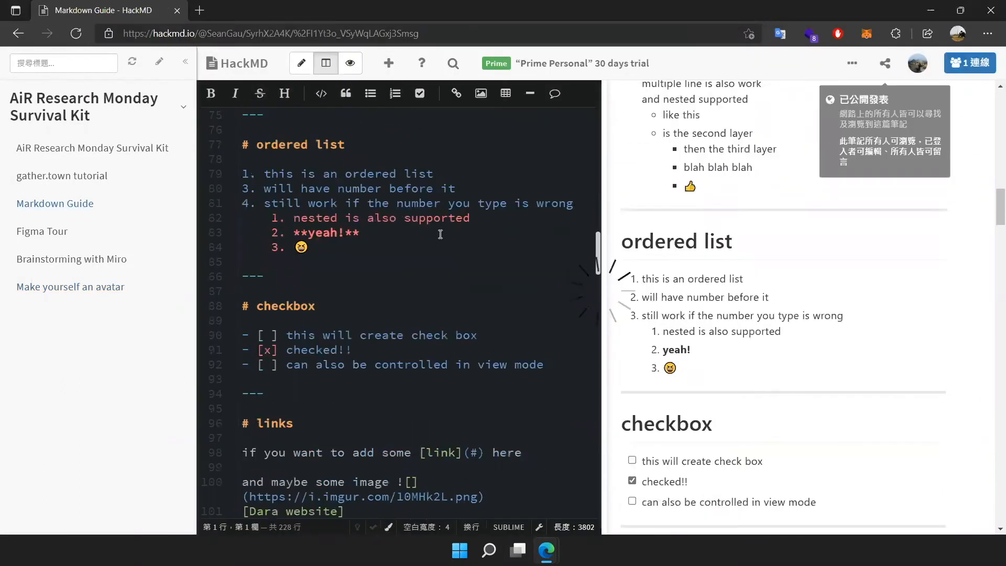
scroll(499, 228, down, 10)
scroll(498, 298, up, 8)
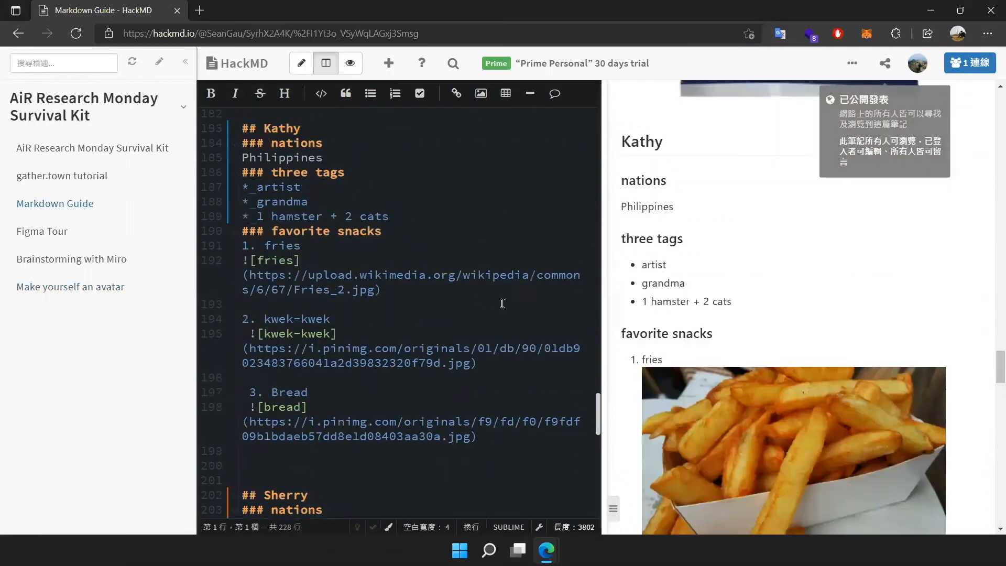
scroll(526, 308, up, 6)
scroll(480, 259, up, 2)
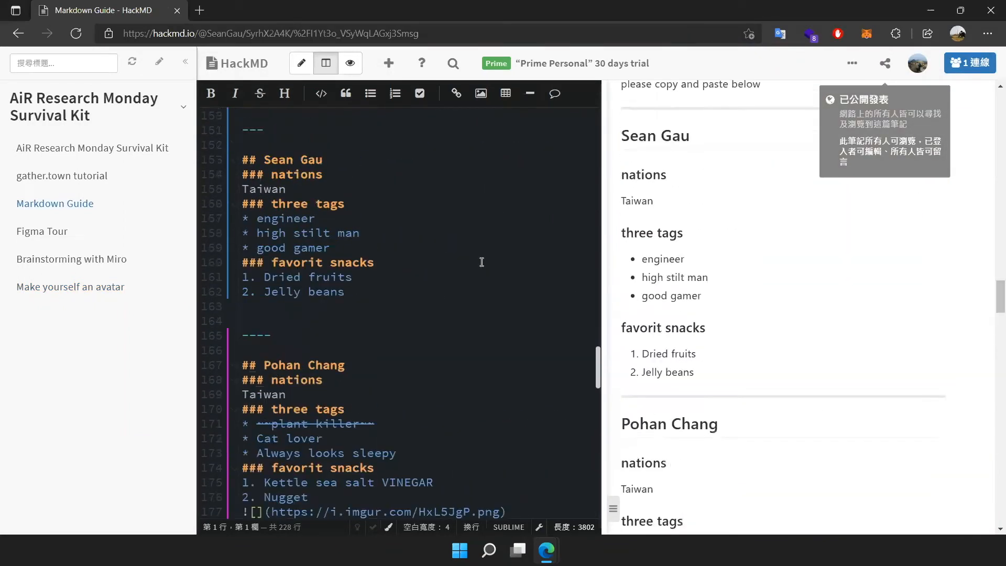
scroll(486, 280, down, 2)
scroll(479, 288, up, 4)
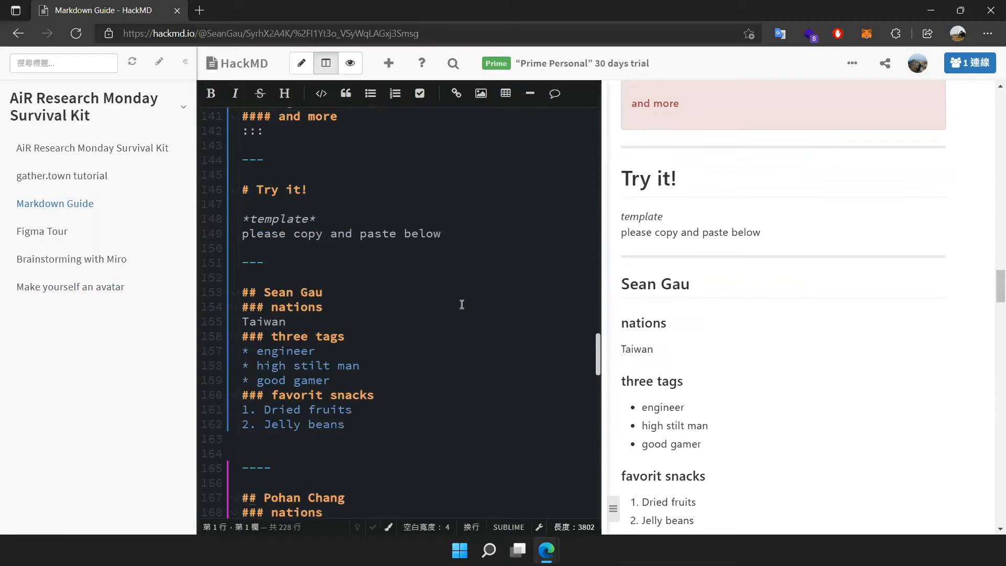
scroll(458, 299, down, 1)
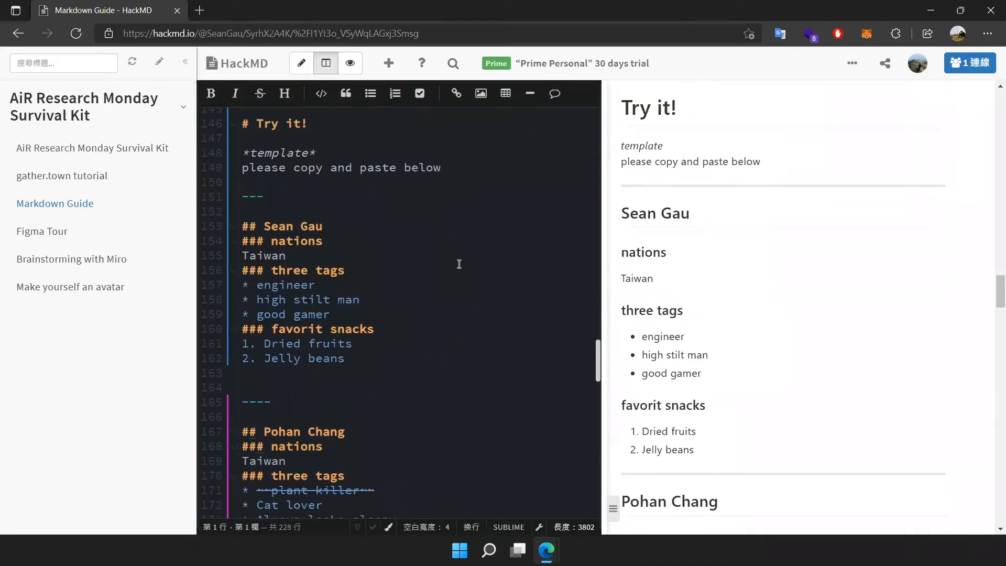
scroll(471, 252, down, 2)
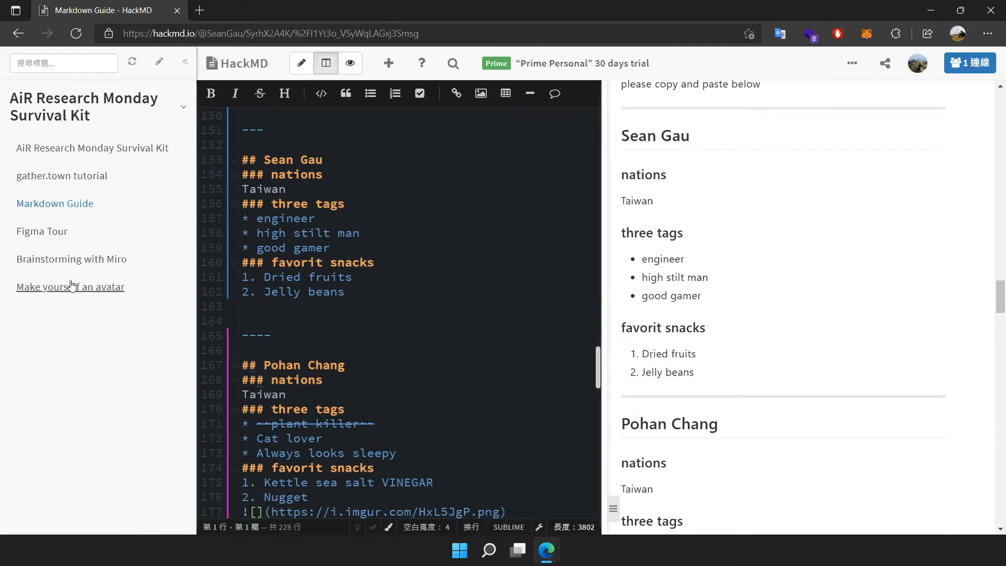
- Return to the Make yourself an avatar note and place the cursor on the blank line under the Give Identity First example heading
click(86, 289)
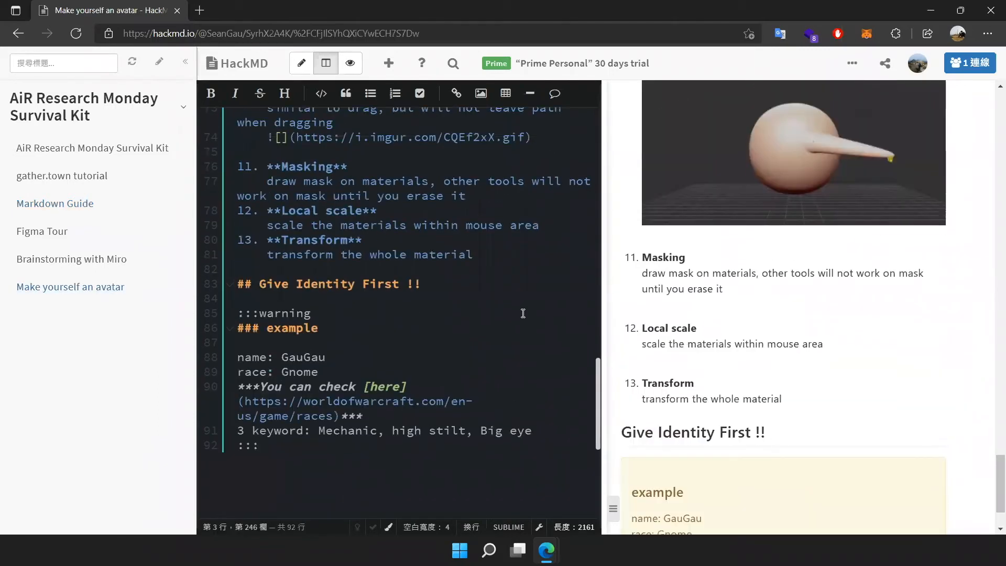
scroll(523, 313, down, 2)
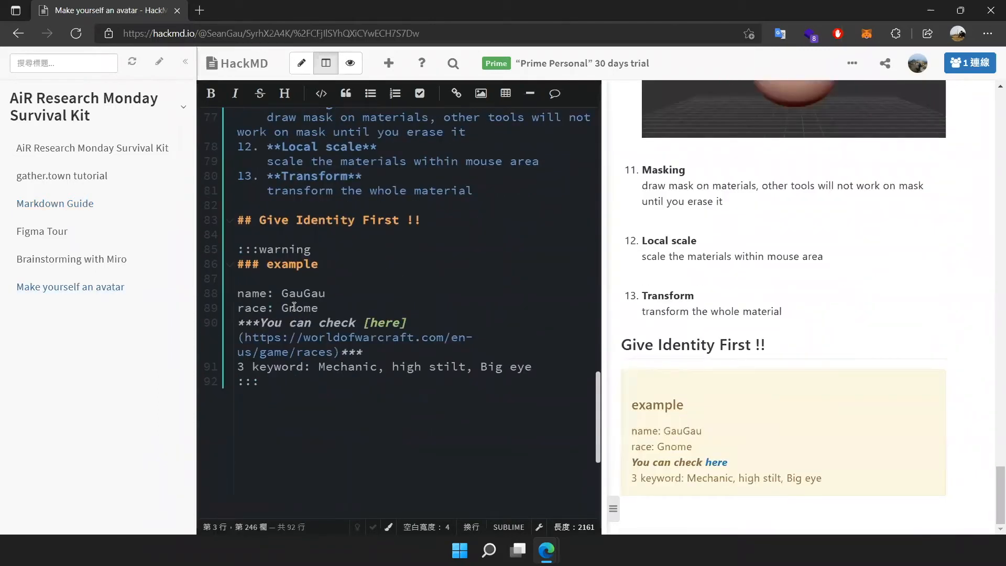
click(283, 293)
click(366, 282)
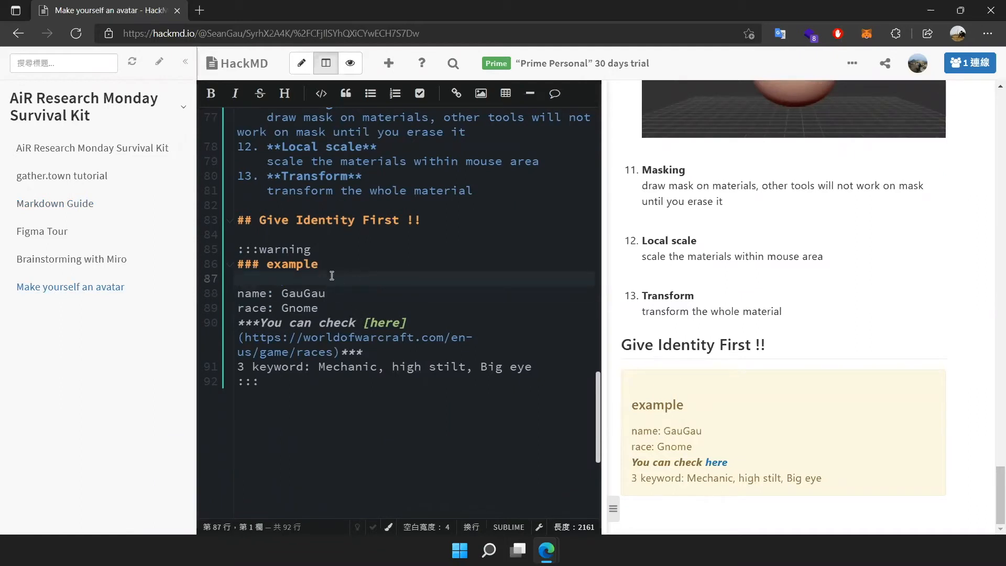
- Open the linked World of Warcraft races page from the example under Give Identity First
click(338, 294)
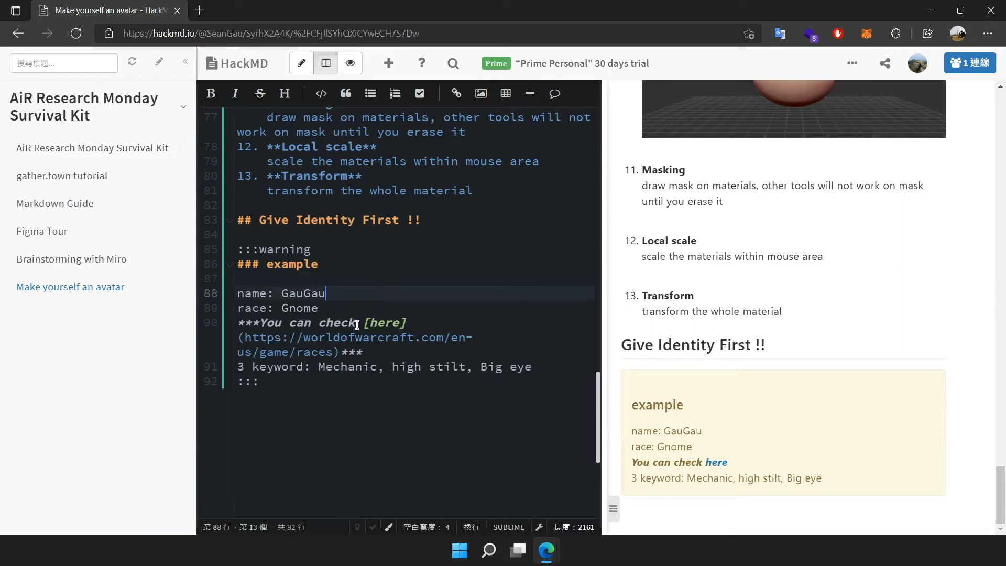
click(360, 309)
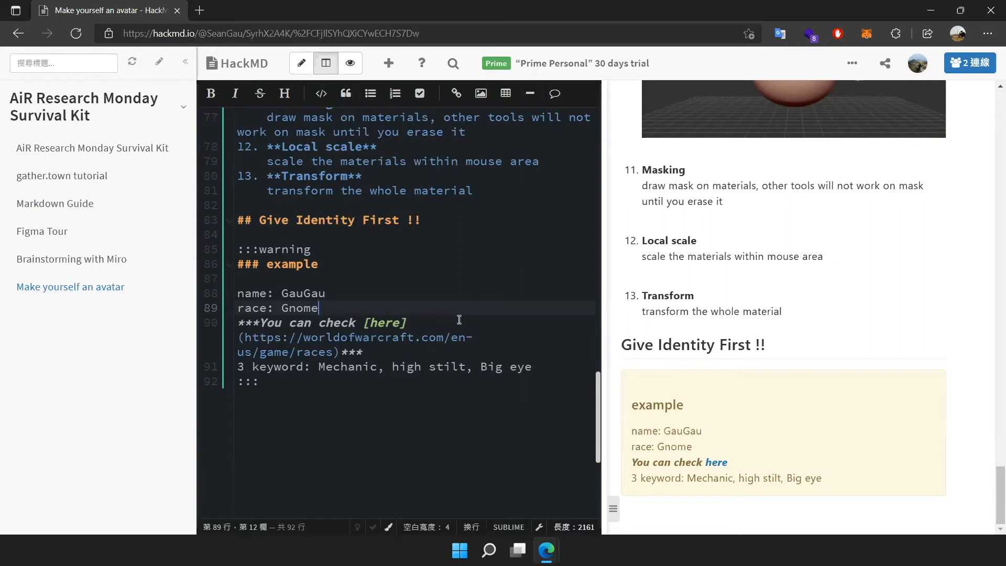
scroll(411, 283, down, 2)
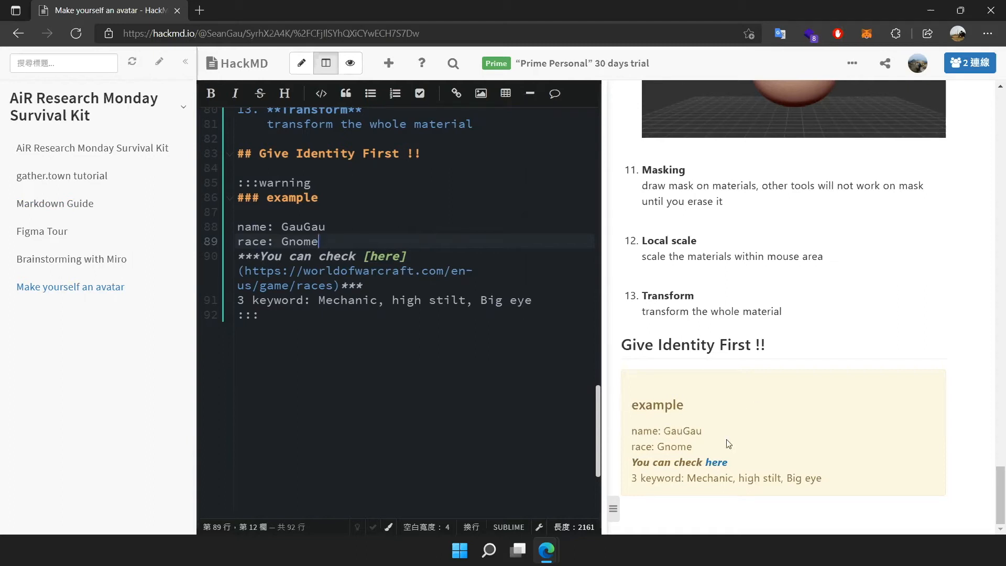
click(716, 462)
- Look through the Alliance, Horde and Allied Races on the Playable Races page for avatar ideas
scroll(737, 244, down, 3)
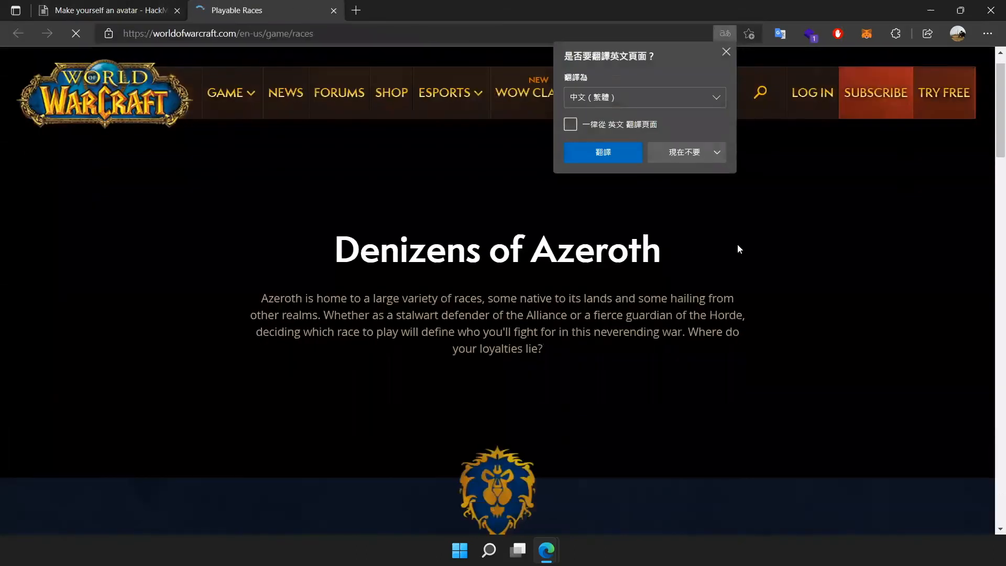
scroll(724, 203, down, 9)
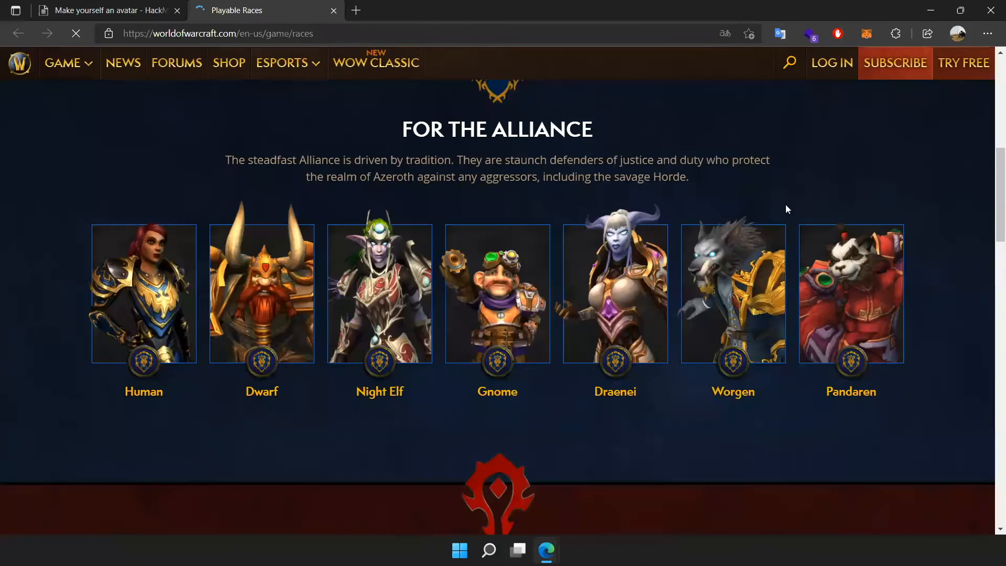
scroll(665, 273, down, 2)
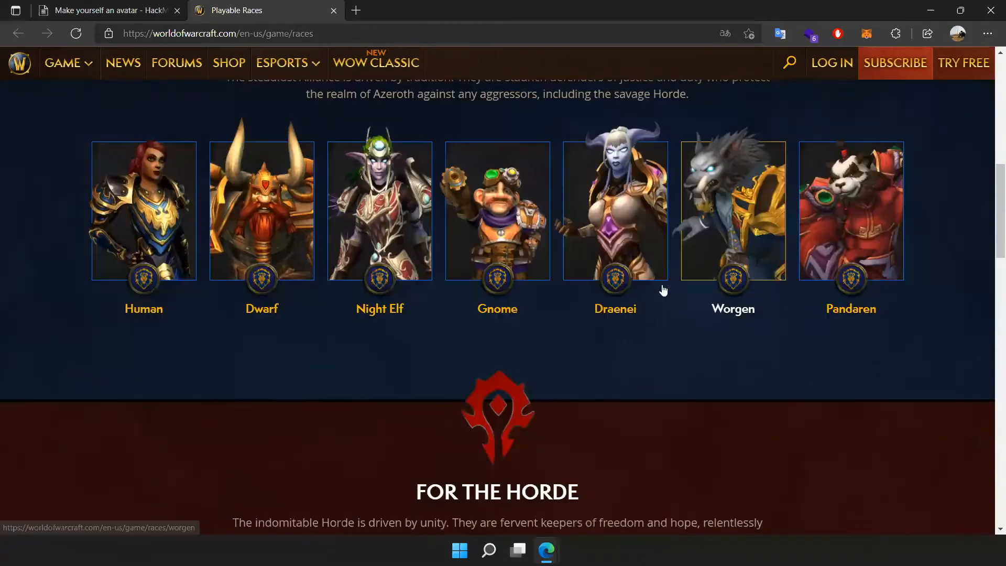
scroll(662, 289, down, 4)
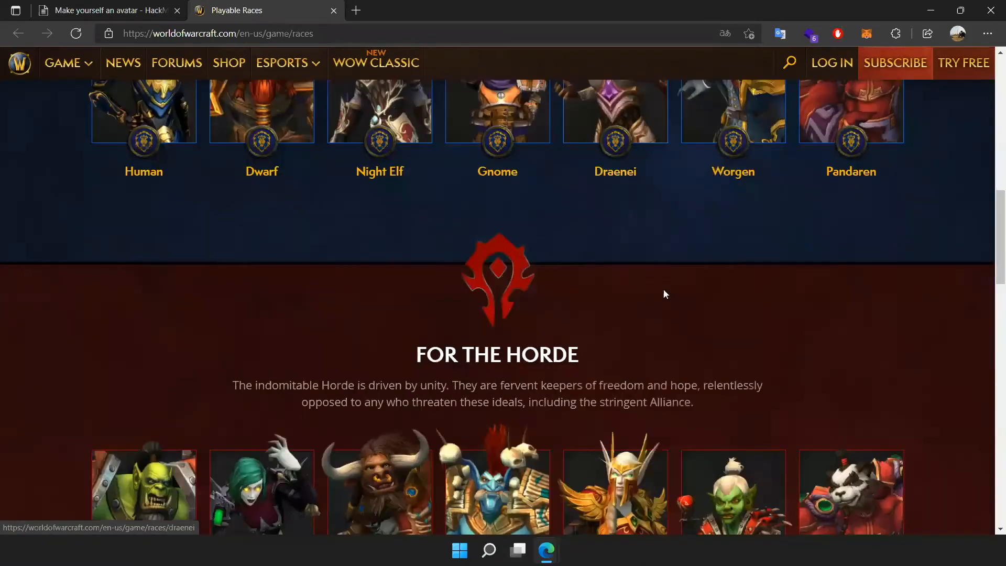
scroll(522, 304, down, 8)
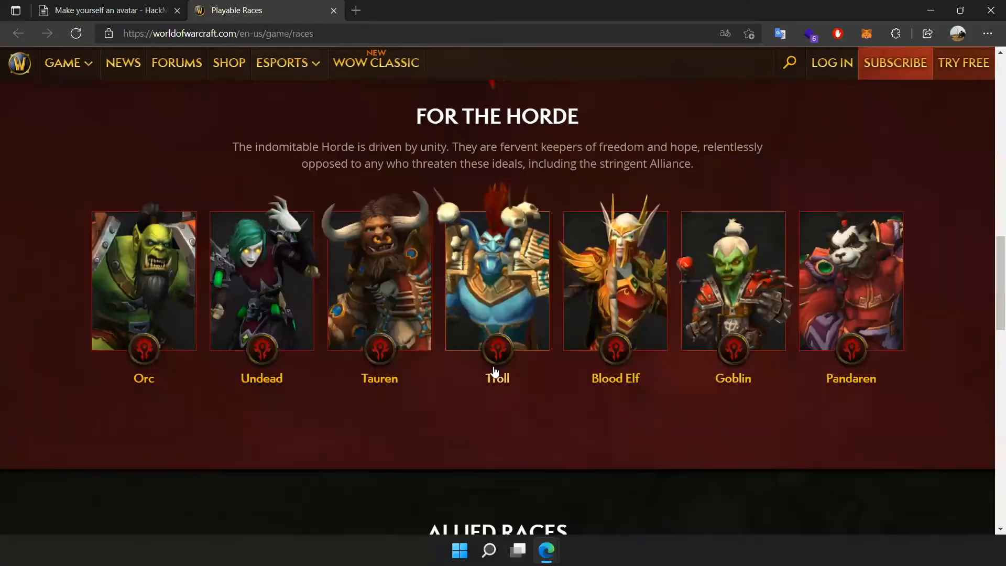
scroll(776, 303, down, 8)
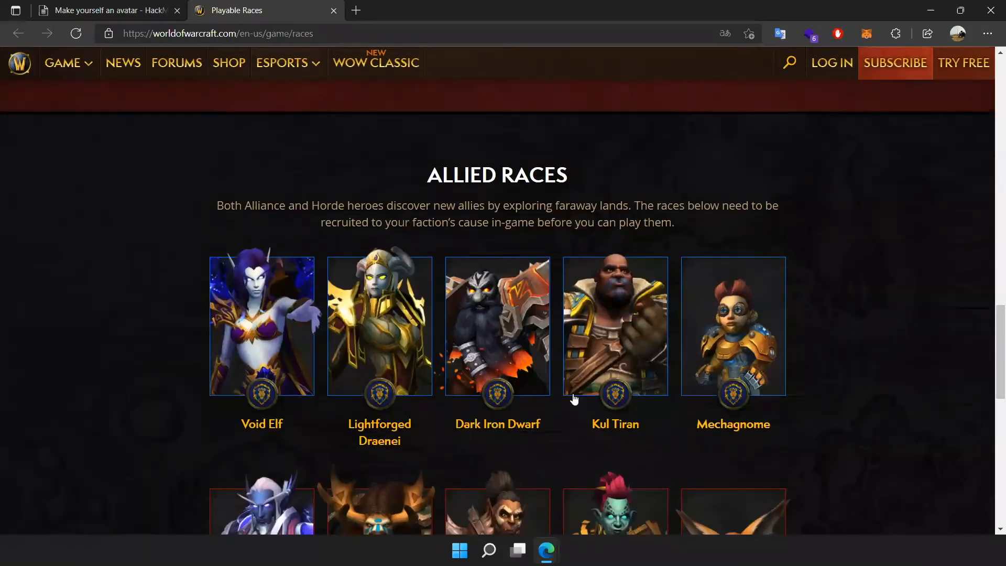
scroll(595, 317, down, 1)
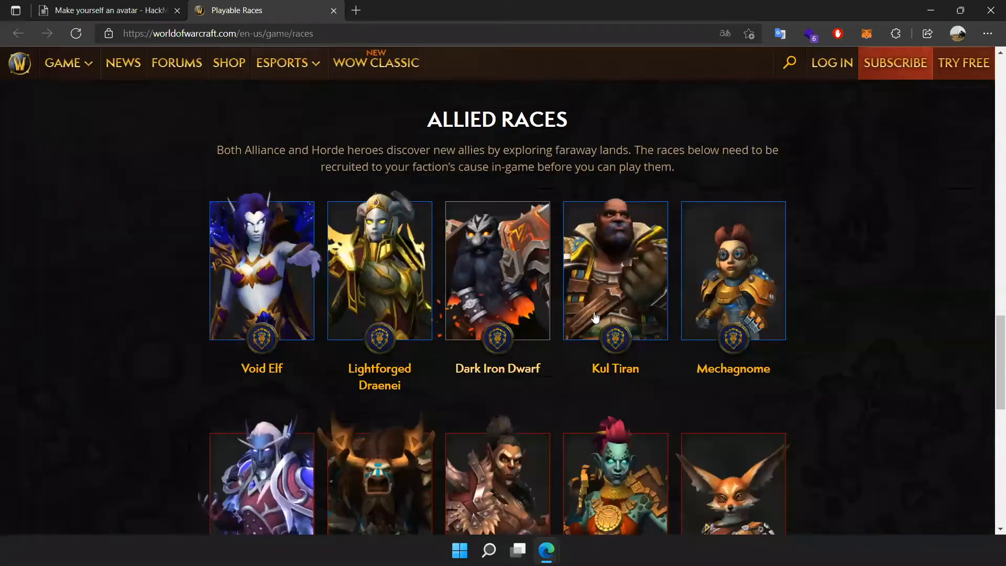
scroll(768, 385, up, 1)
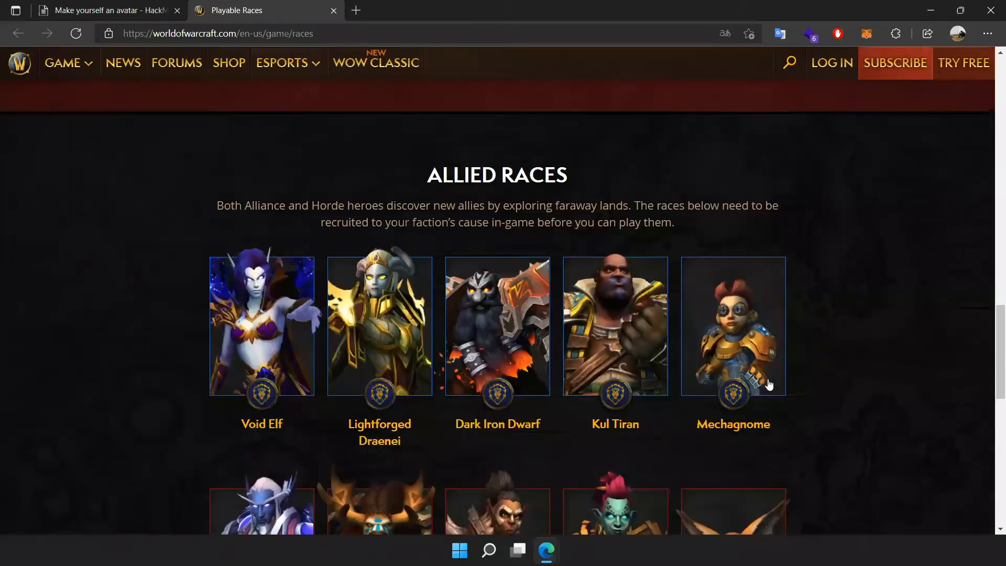
scroll(768, 385, up, 7)
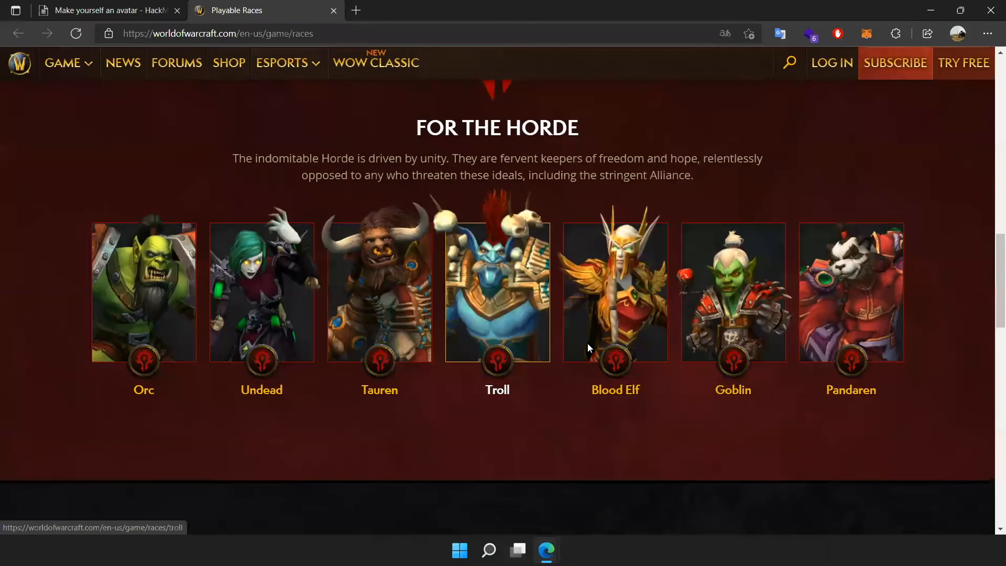
scroll(339, 404, up, 6)
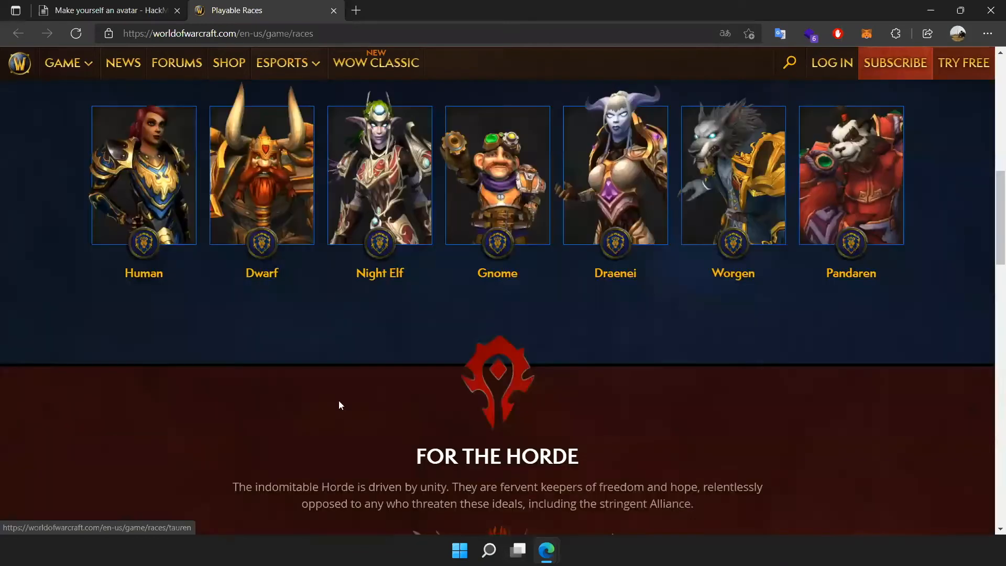
scroll(338, 404, up, 3)
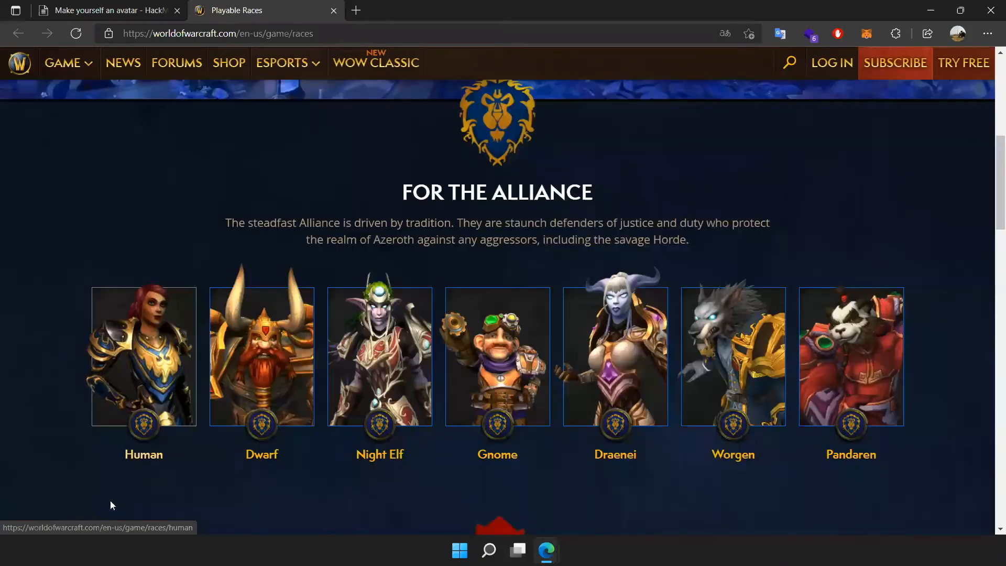
scroll(110, 500, down, 1)
scroll(189, 365, down, 3)
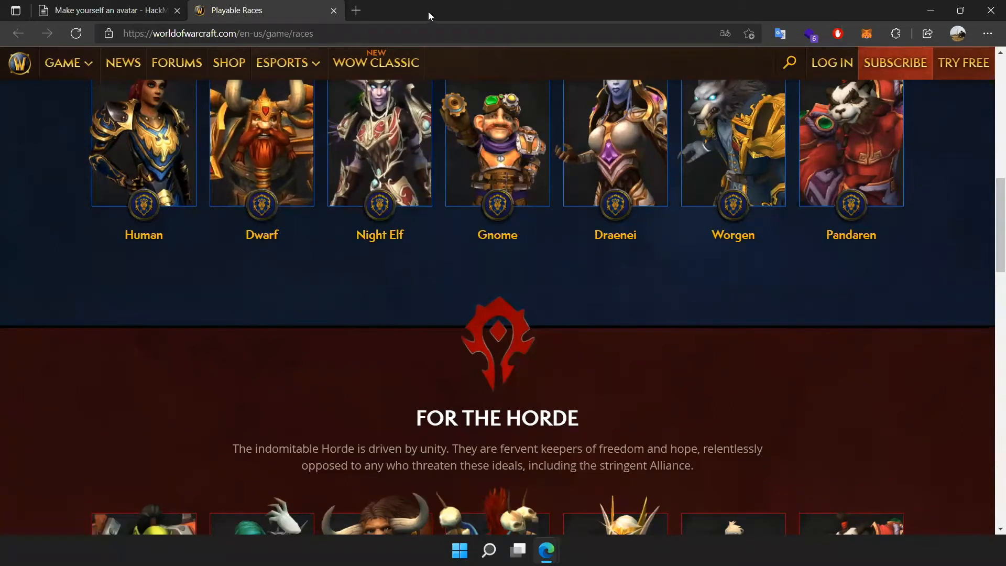
- Switch to the browser window with Mixamo and browse its dance animations
mouse_move(428, 11)
mouse_down()
mouse_move(408, 316)
mouse_move(392, 416)
mouse_move(372, 435)
mouse_up()
click(597, 8)
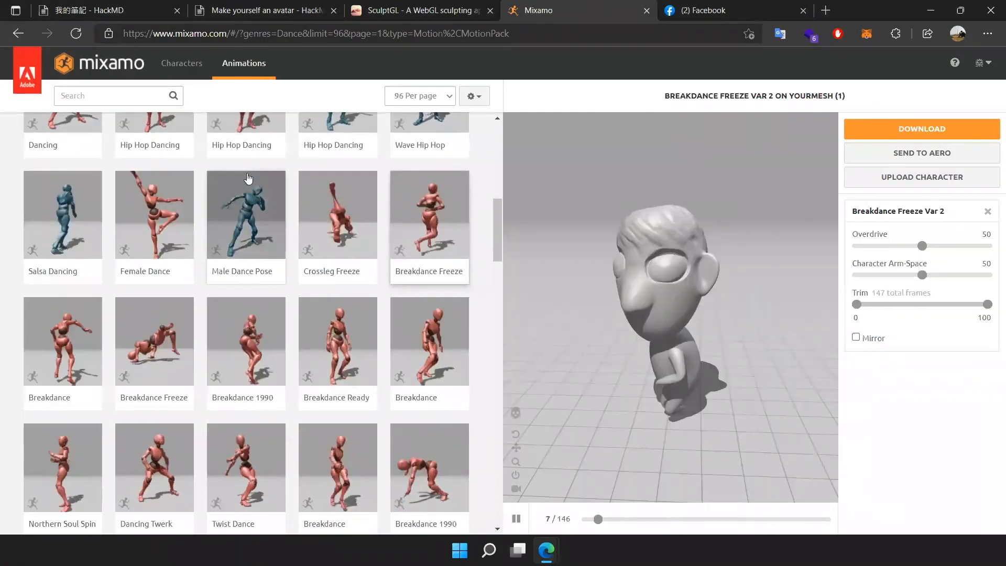
mouse_move(326, 152)
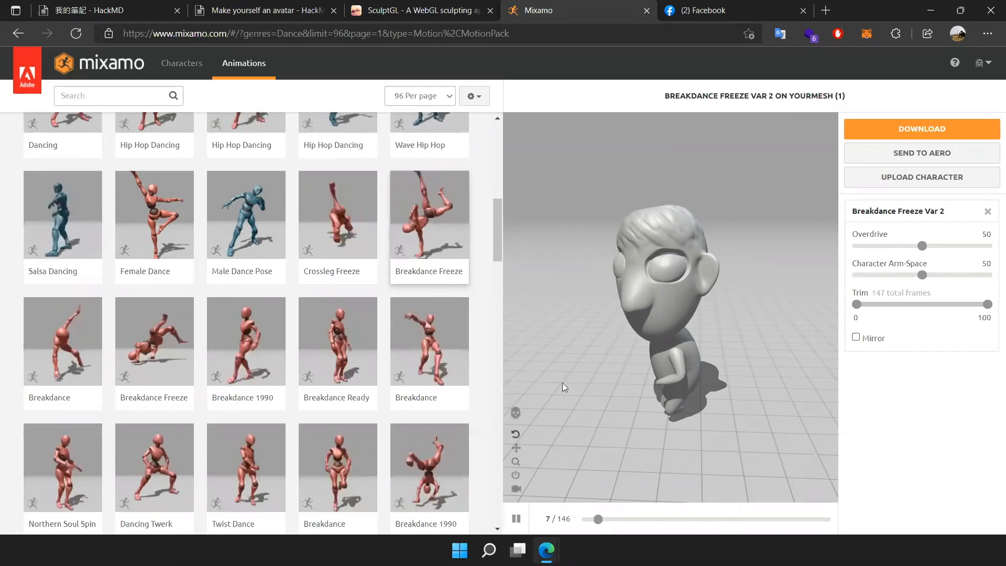
scroll(307, 263, up, 8)
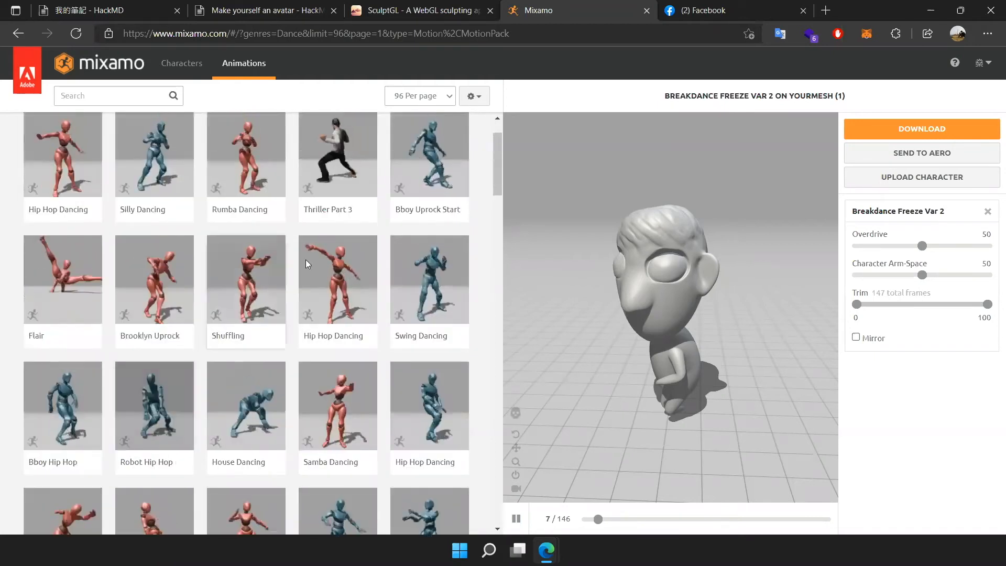
scroll(306, 259, up, 1)
scroll(372, 338, down, 3)
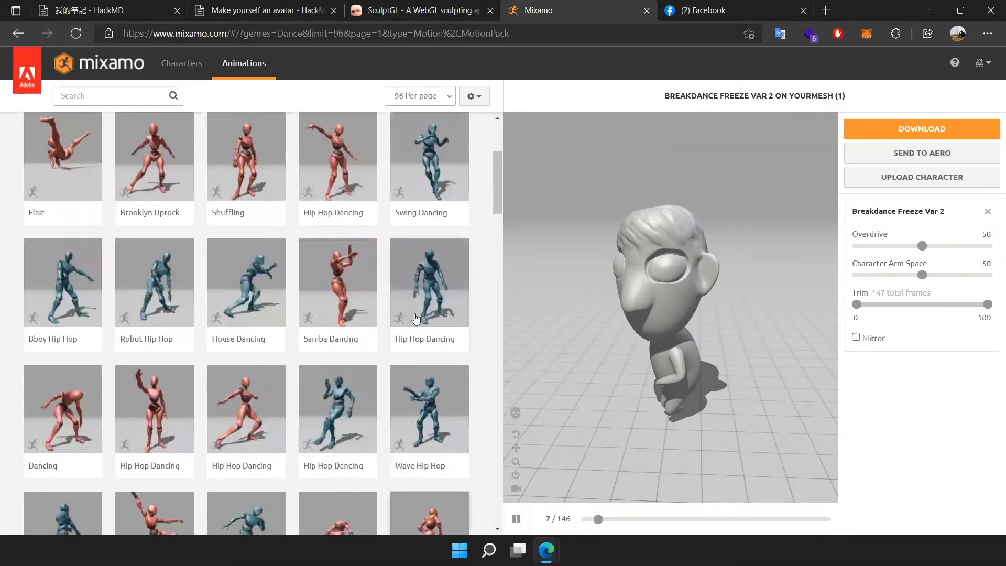
scroll(346, 257, down, 4)
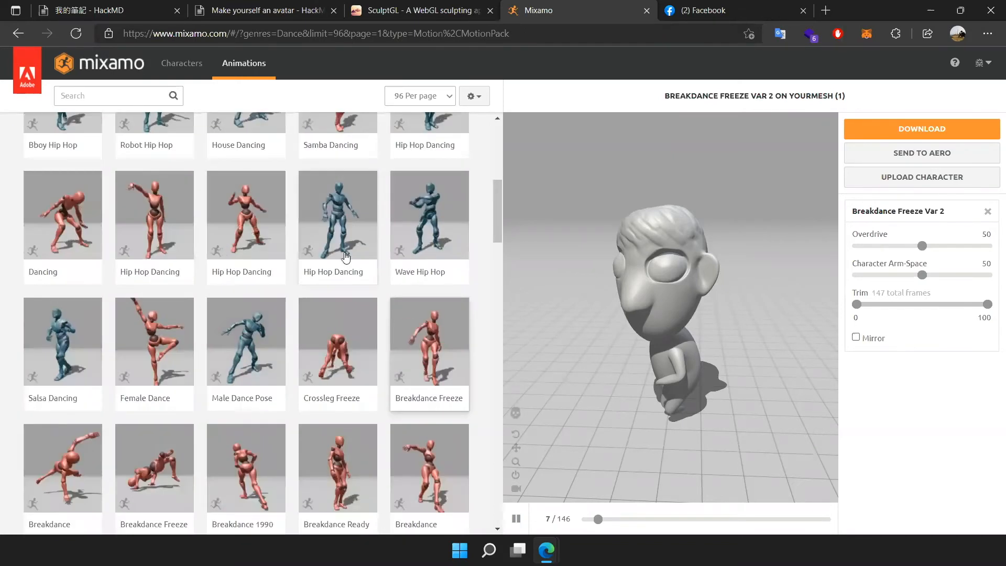
- Return to the avatar note in HackMD and change "3 keyword" to "3 keywords" in the example
click(302, 12)
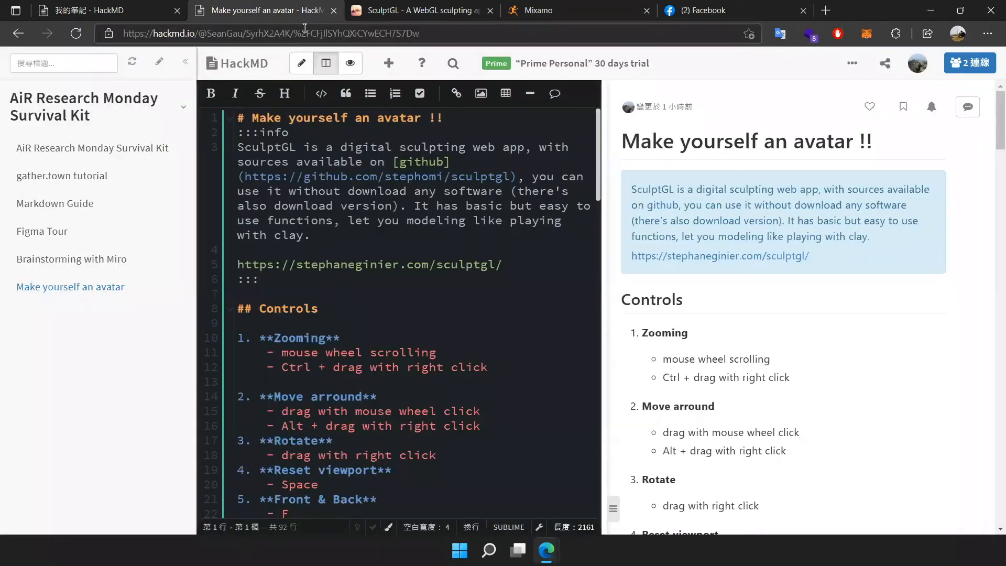
click(305, 29)
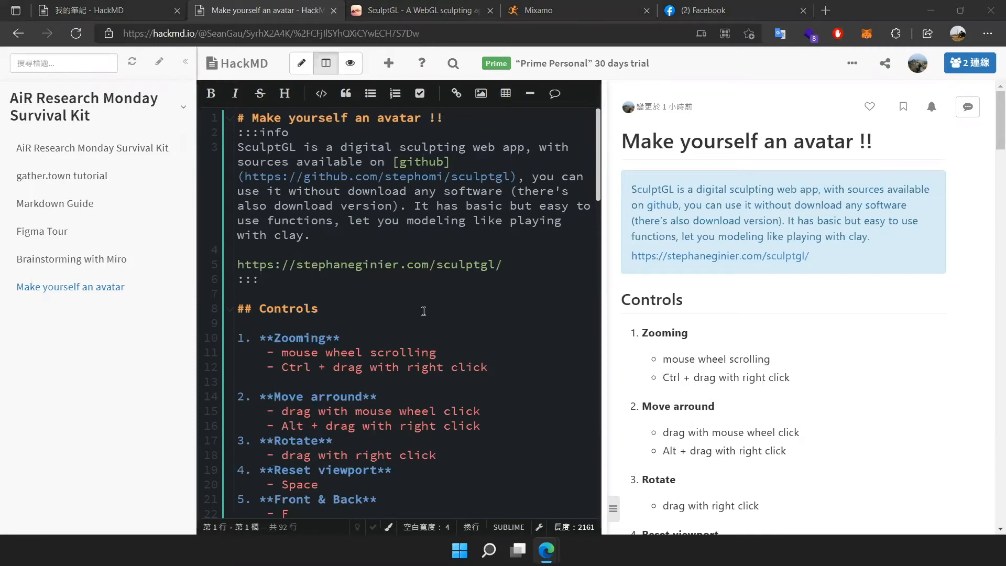
scroll(424, 310, down, 20)
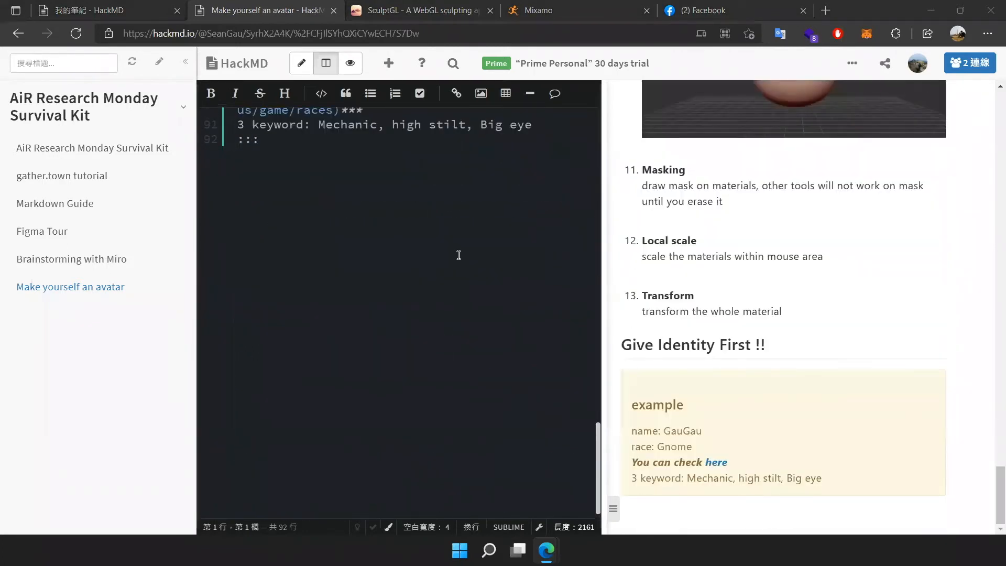
scroll(459, 255, up, 2)
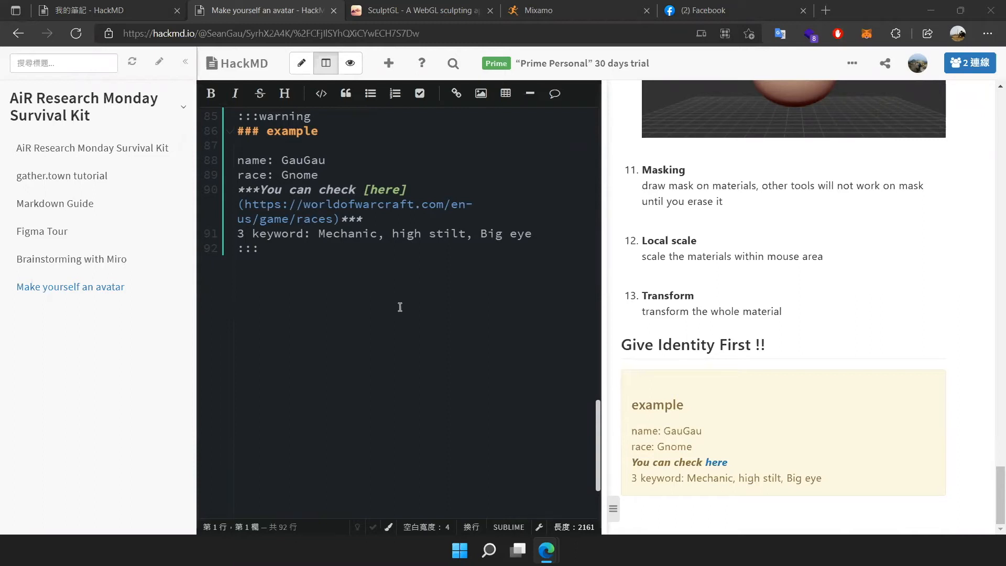
click(471, 217)
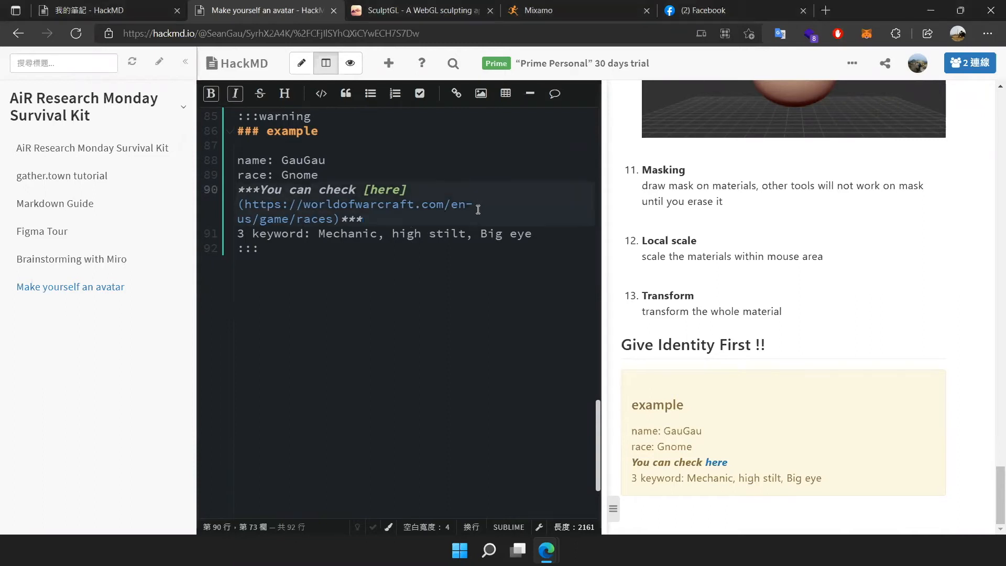
drag(304, 235, 289, 235)
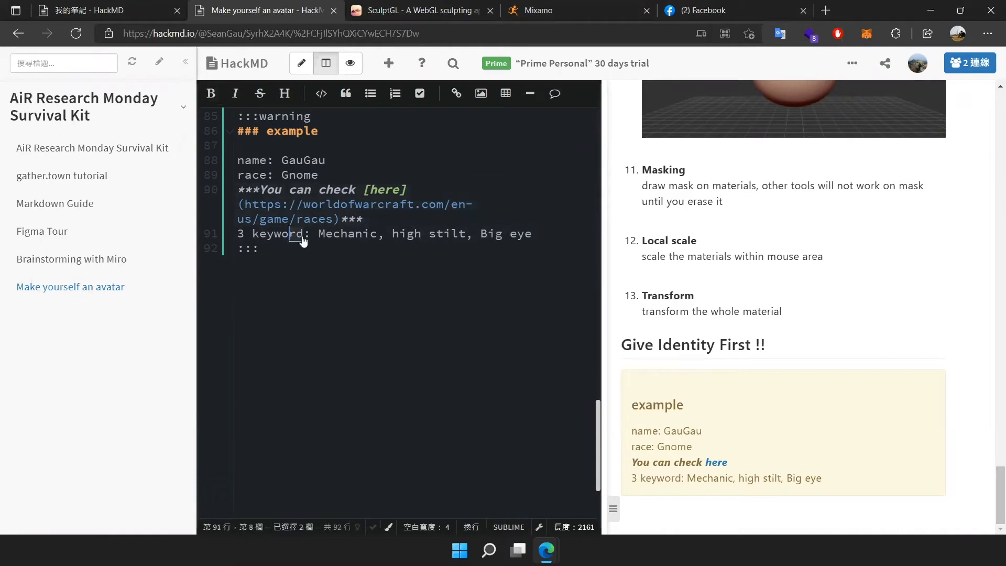
click(303, 244)
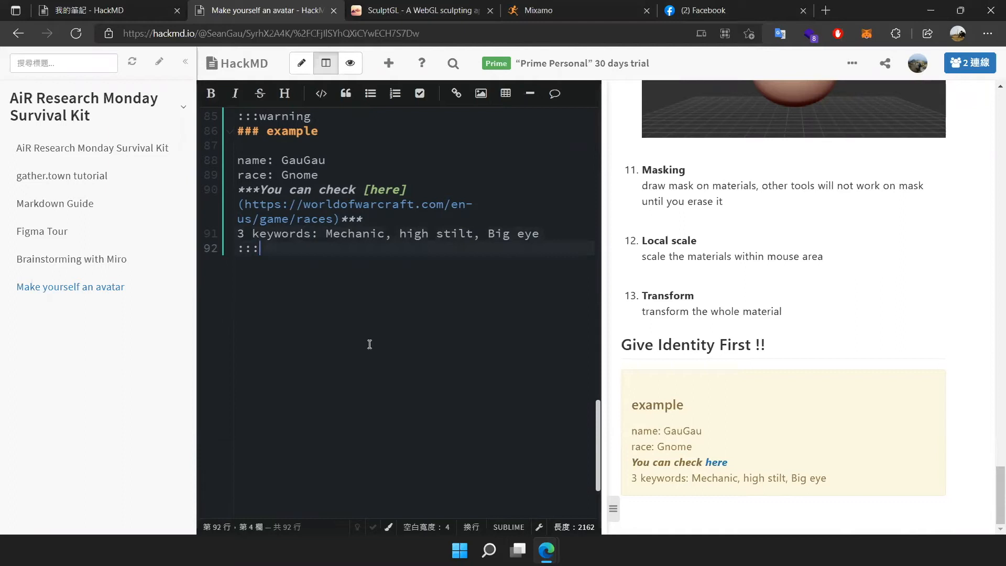
scroll(419, 345, up, 1)
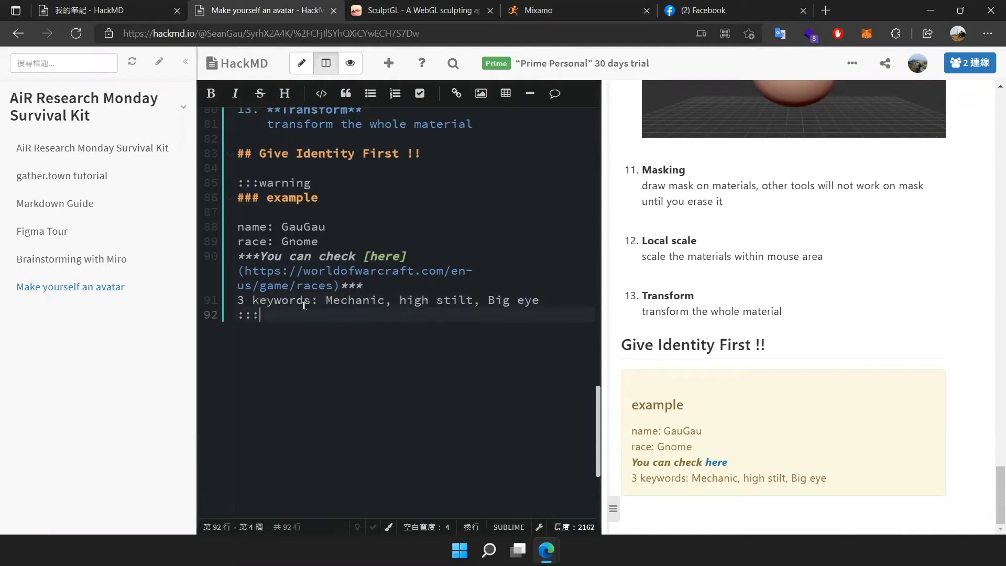
double_click(353, 303)
click(441, 338)
click(318, 242)
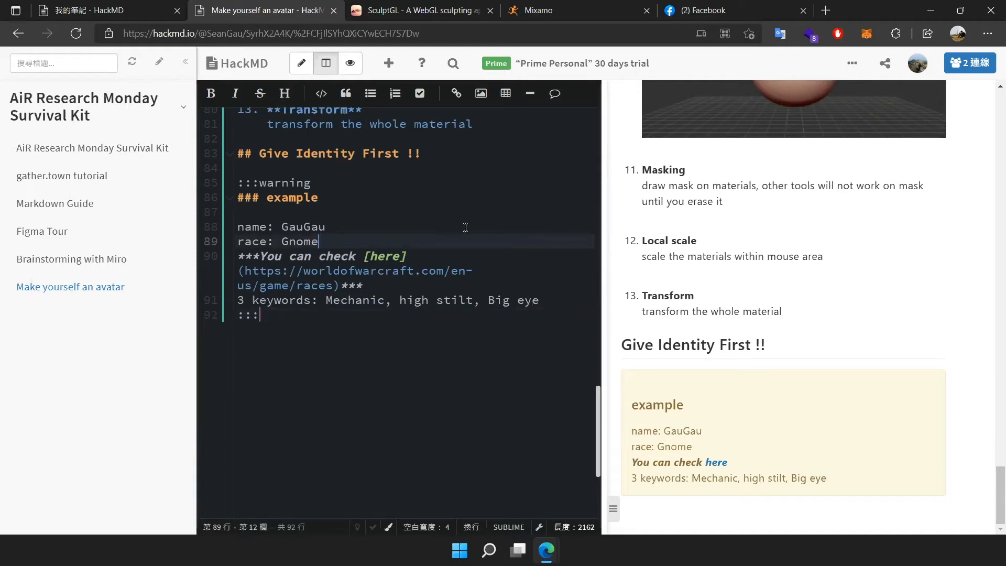
scroll(491, 259, down, 1)
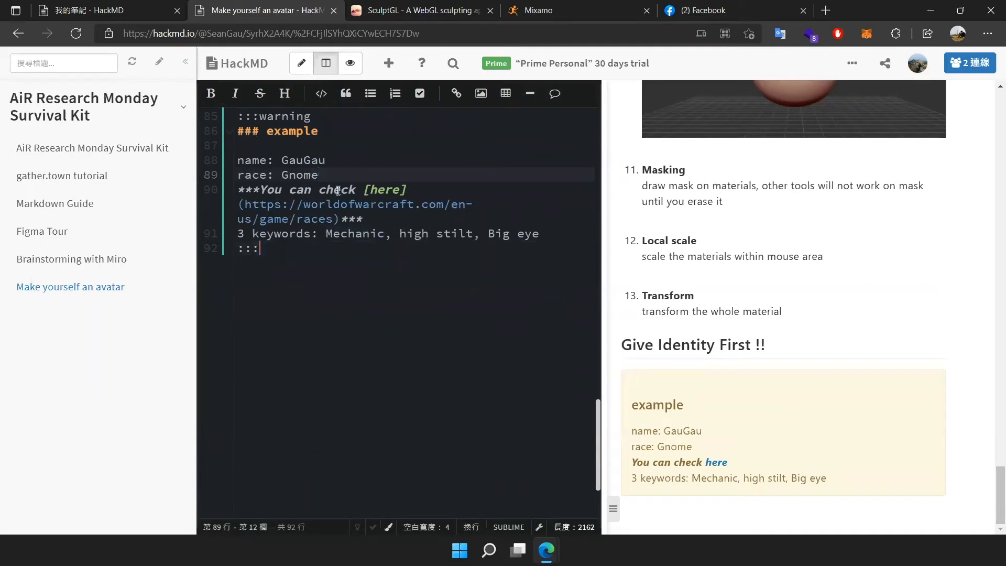
scroll(338, 191, up, 1)
- Change "Big eye" to "Big eyes" at the end of the example's keywords line
click(544, 300)
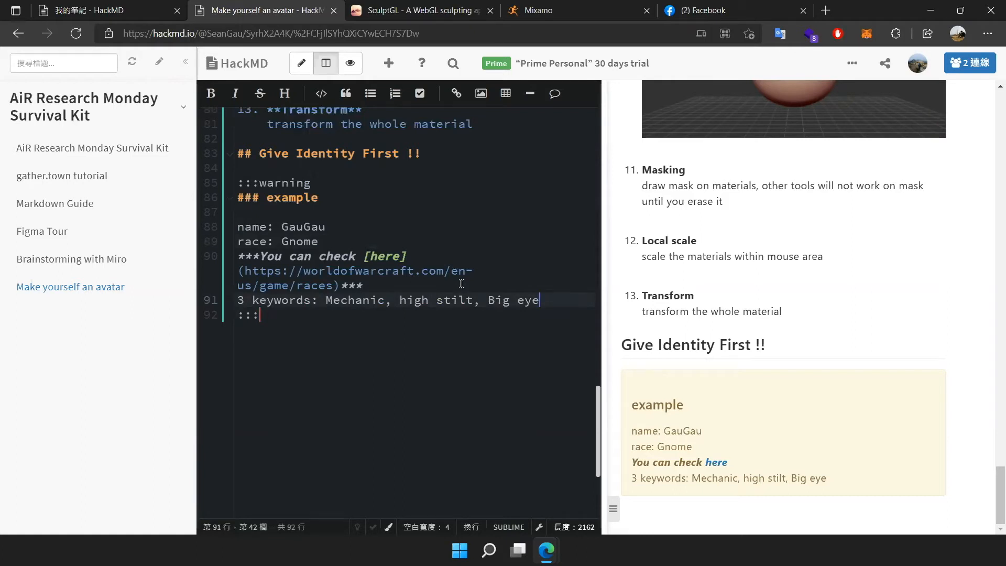
text(ㄋ)
key(shift)
click(434, 335)
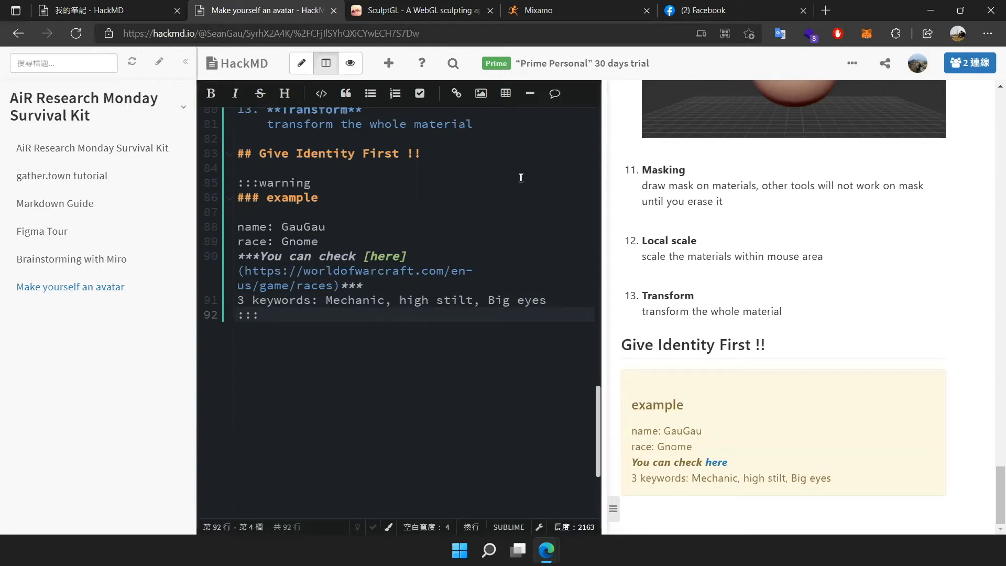
- Switch from the avatar note to the SculptGL page with the sculpted head
click(498, 209)
click(501, 253)
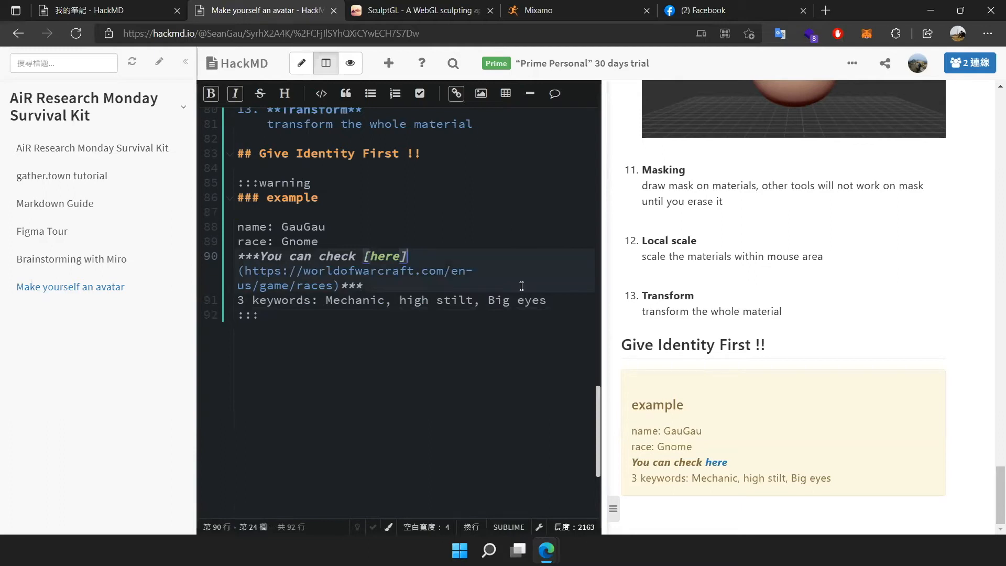
click(569, 302)
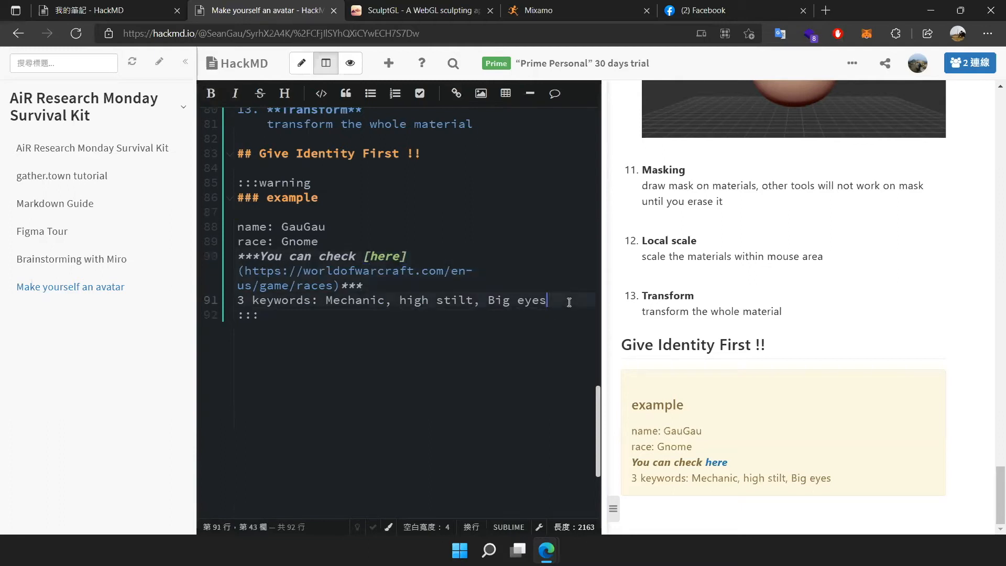
click(430, 12)
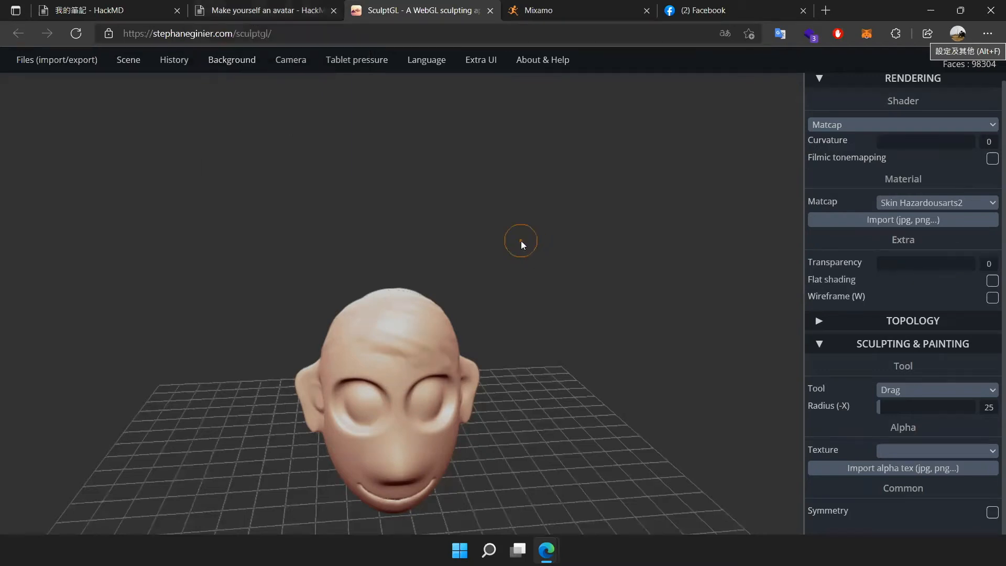
drag(545, 243, 453, 222)
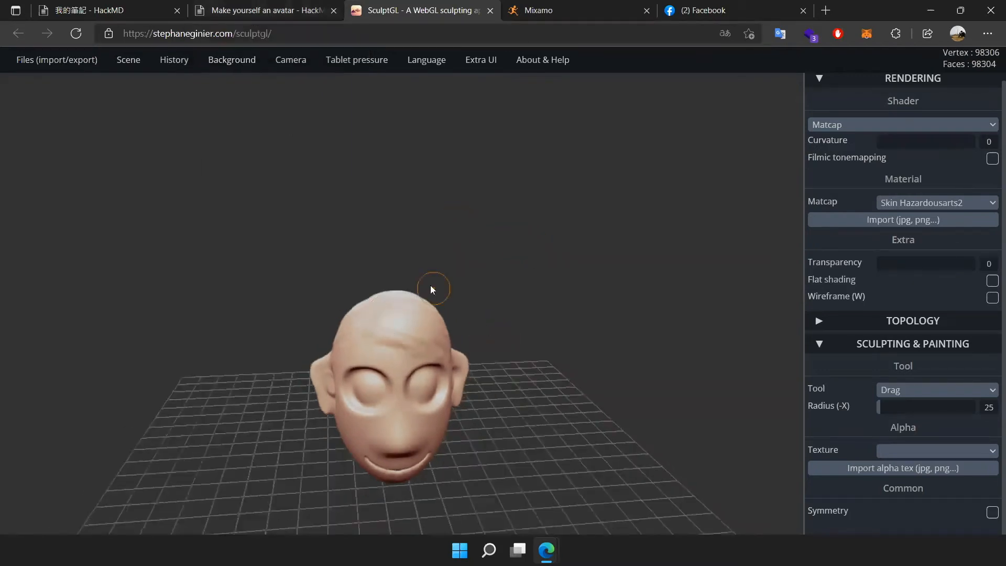
scroll(359, 412, up, 3)
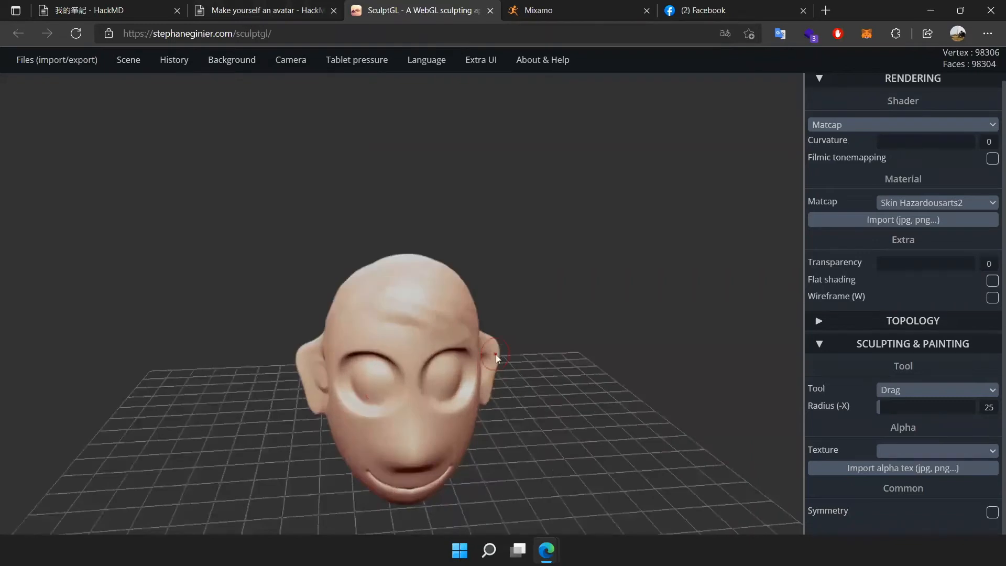
scroll(292, 321, down, 3)
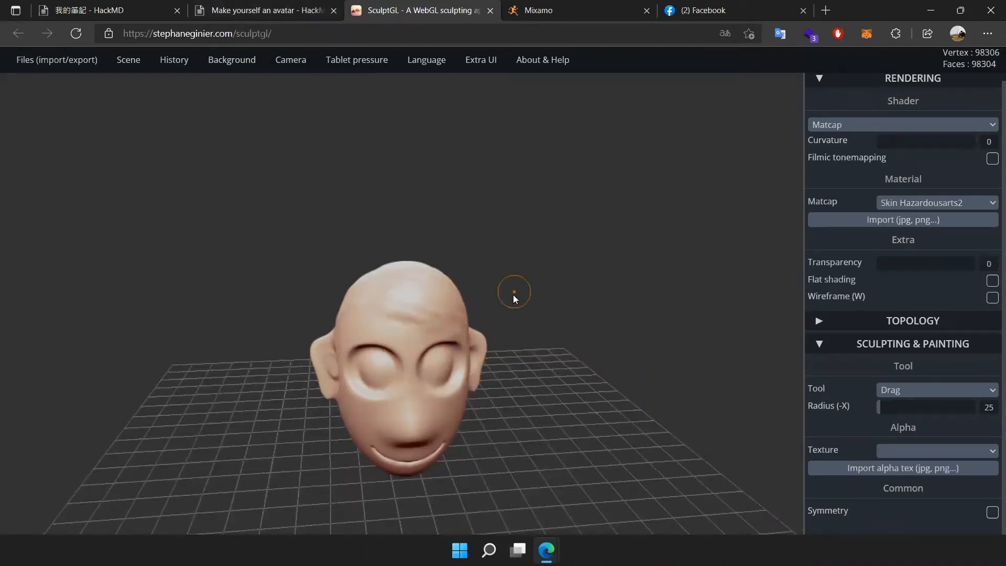
- Review the name, race and keywords of the identity example in the avatar note, comparing it with the sculpted head
click(298, 11)
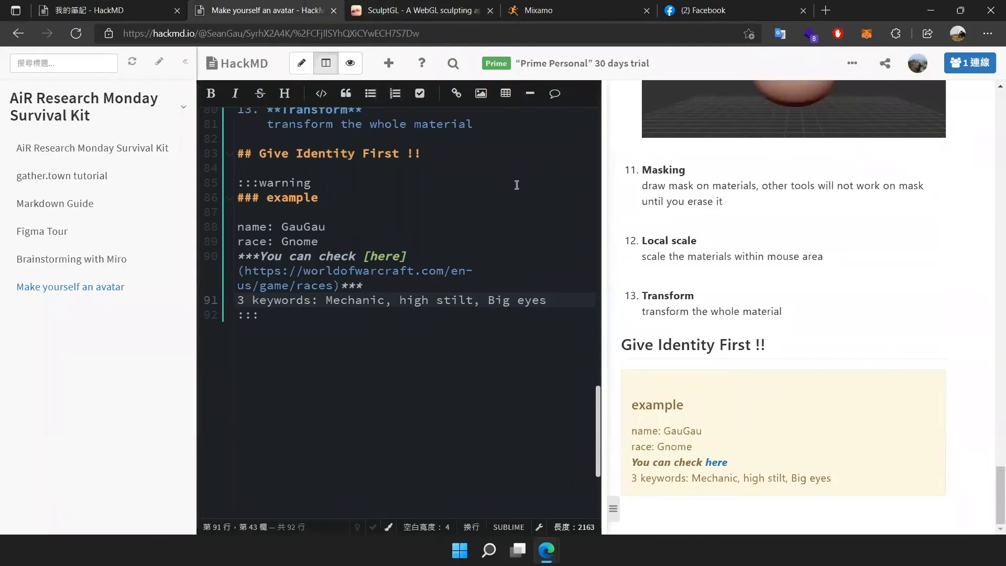
drag(399, 348, 245, 182)
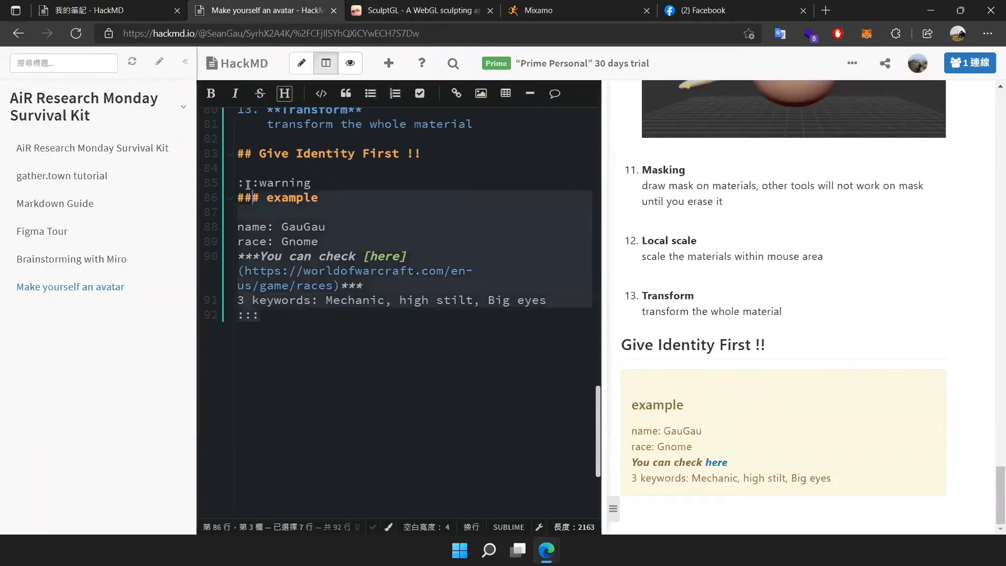
click(448, 253)
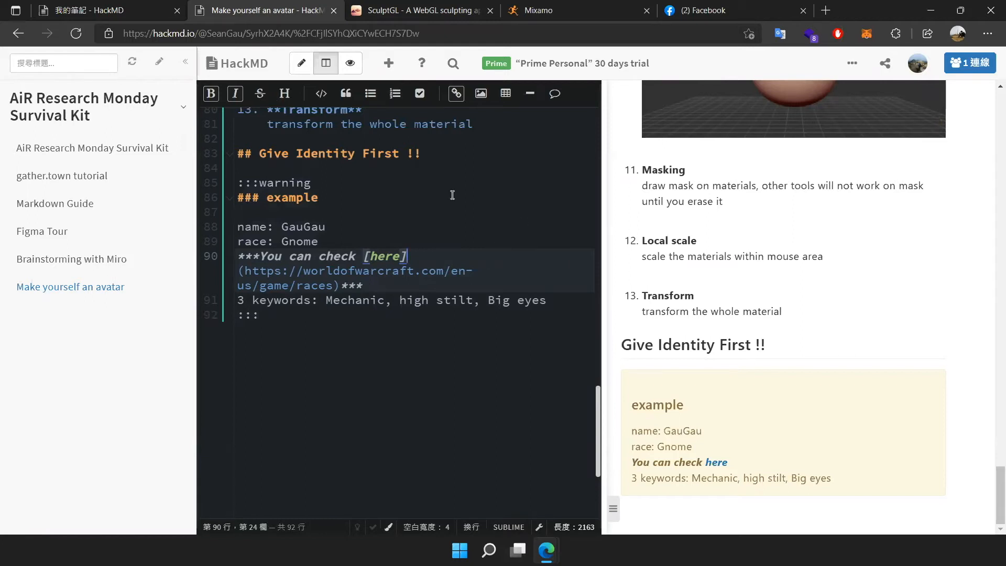
click(425, 15)
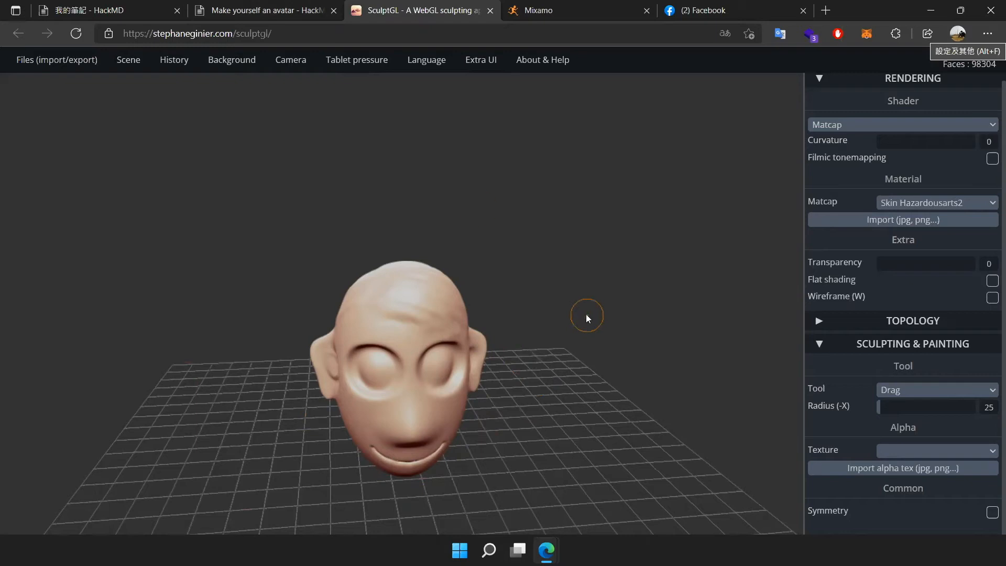
click(292, 9)
drag(454, 338, 212, 234)
click(459, 323)
drag(564, 301, 509, 217)
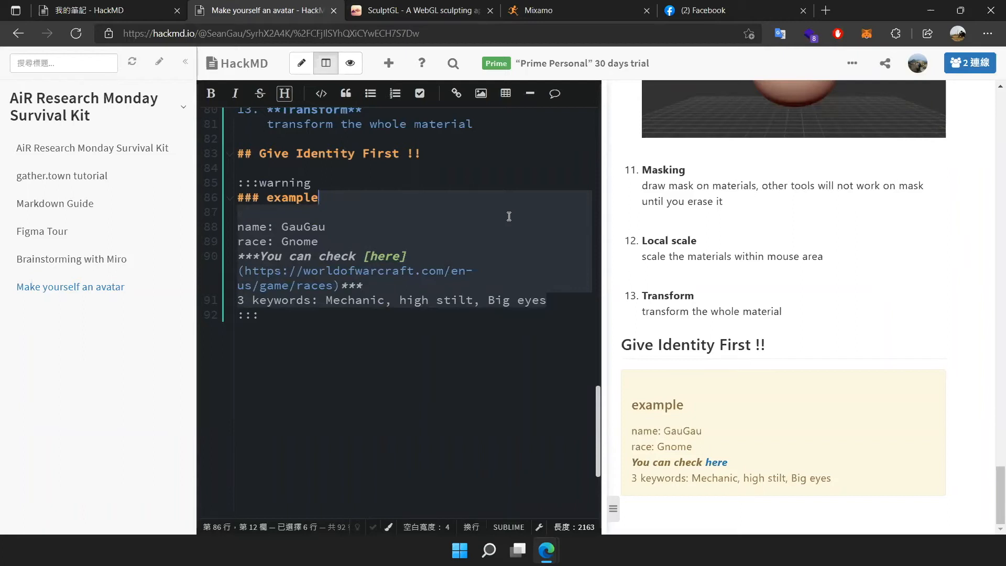
click(377, 349)
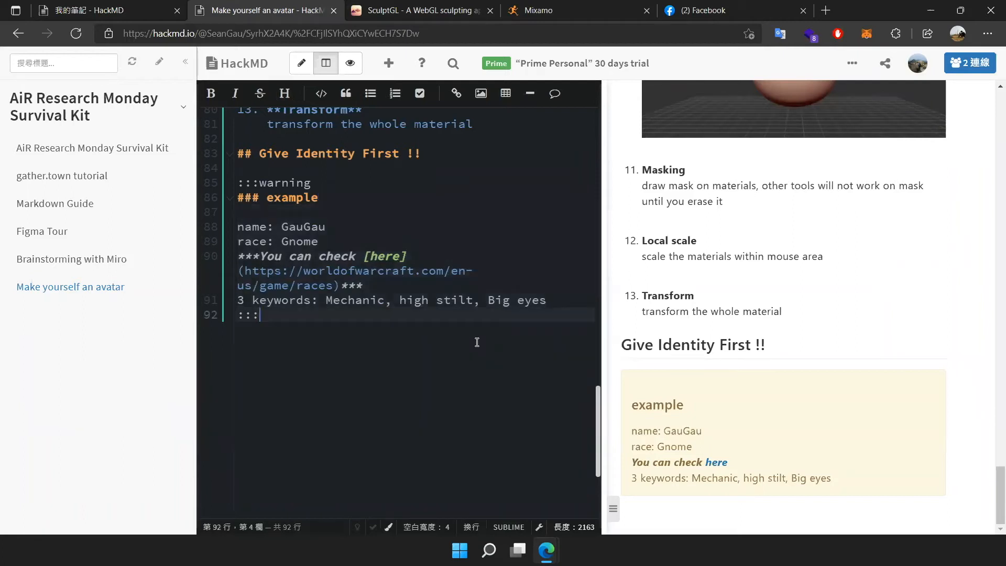
scroll(461, 206, down, 3)
scroll(453, 192, up, 3)
key(ctrl+Tab)
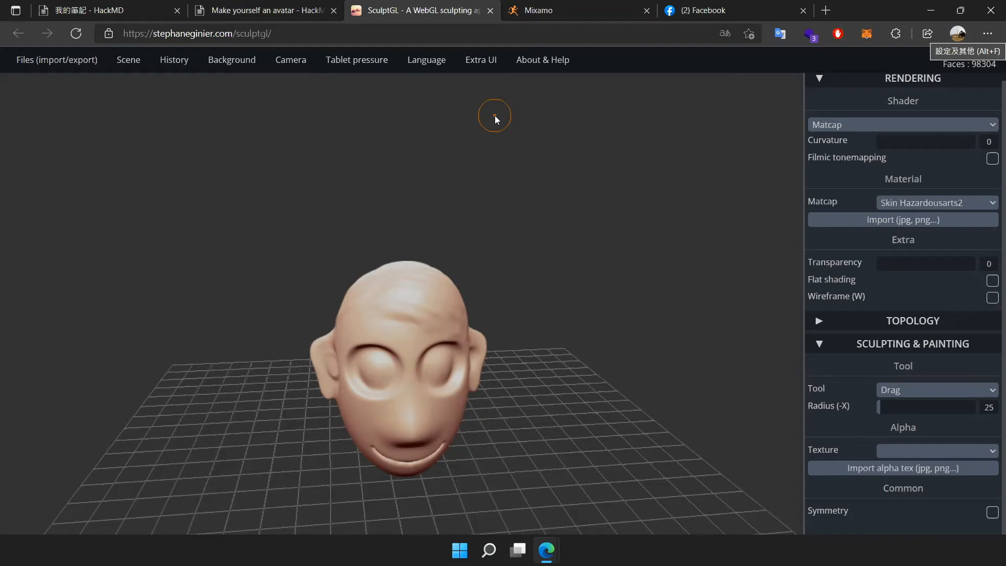
- Return to the avatar note and examine the "Give Identity First !!" section, including the identity entries below the example block
click(294, 4)
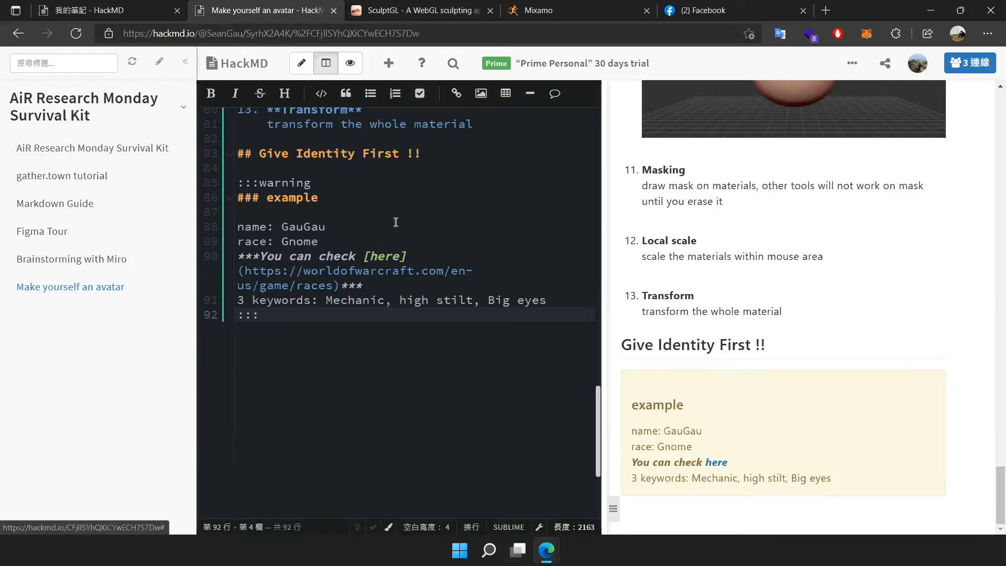
scroll(406, 224, up, 1)
scroll(406, 224, down, 3)
scroll(413, 214, up, 4)
click(436, 298)
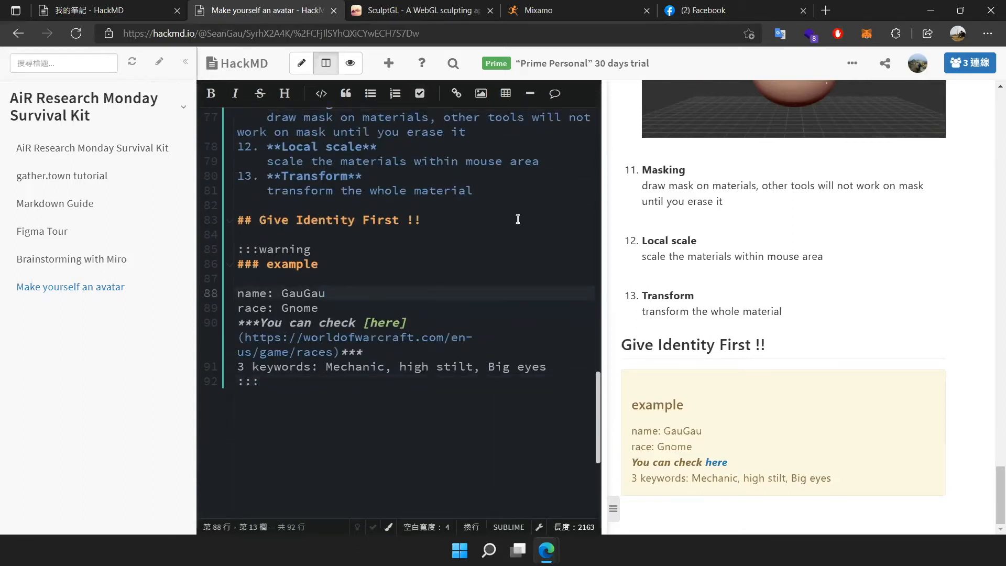
scroll(500, 210, down, 1)
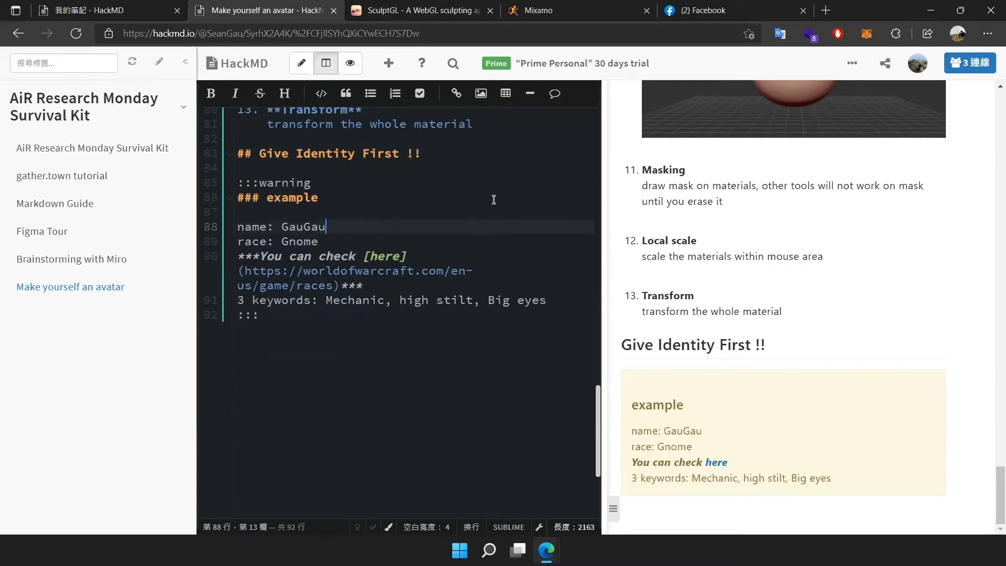
click(561, 301)
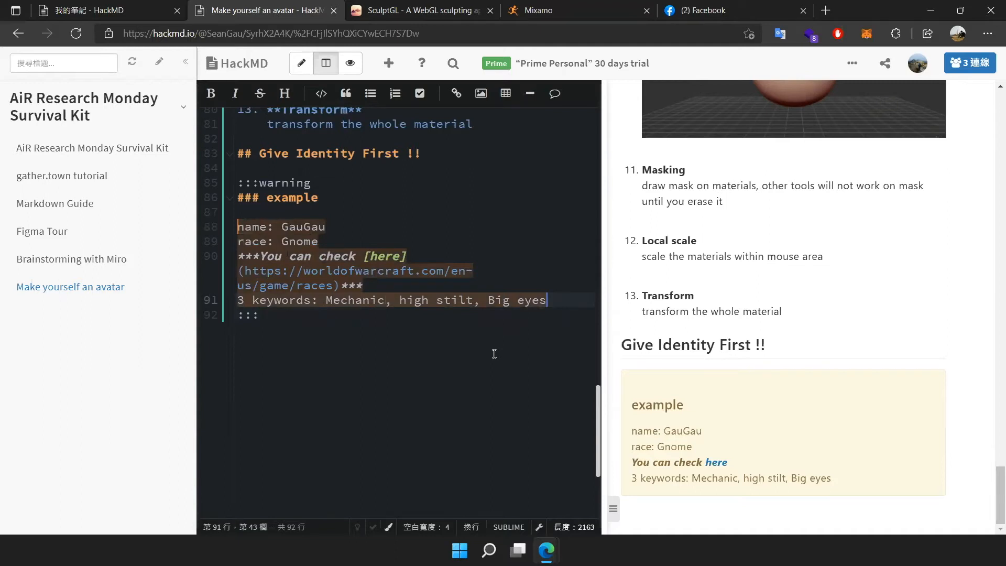
click(365, 388)
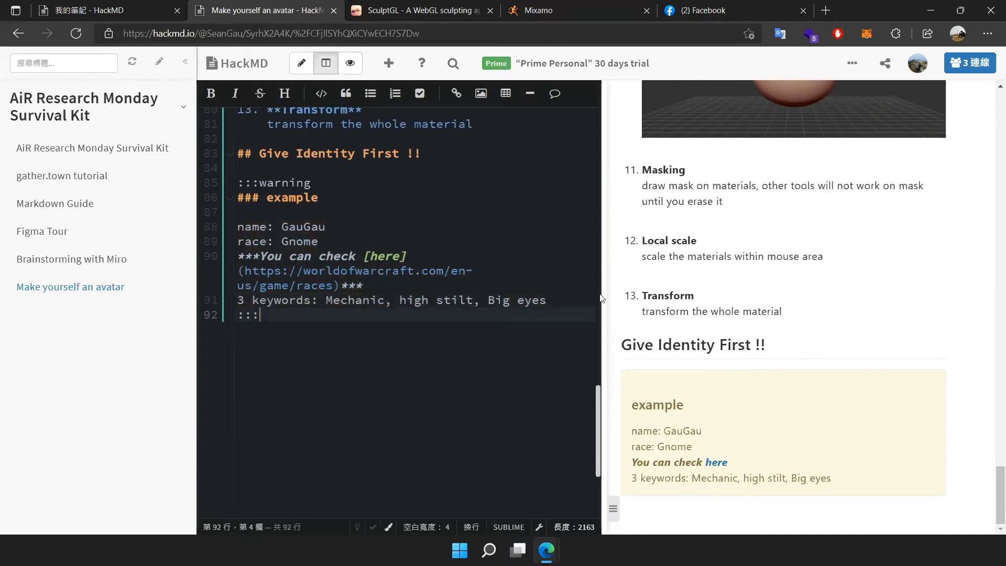
click(571, 300)
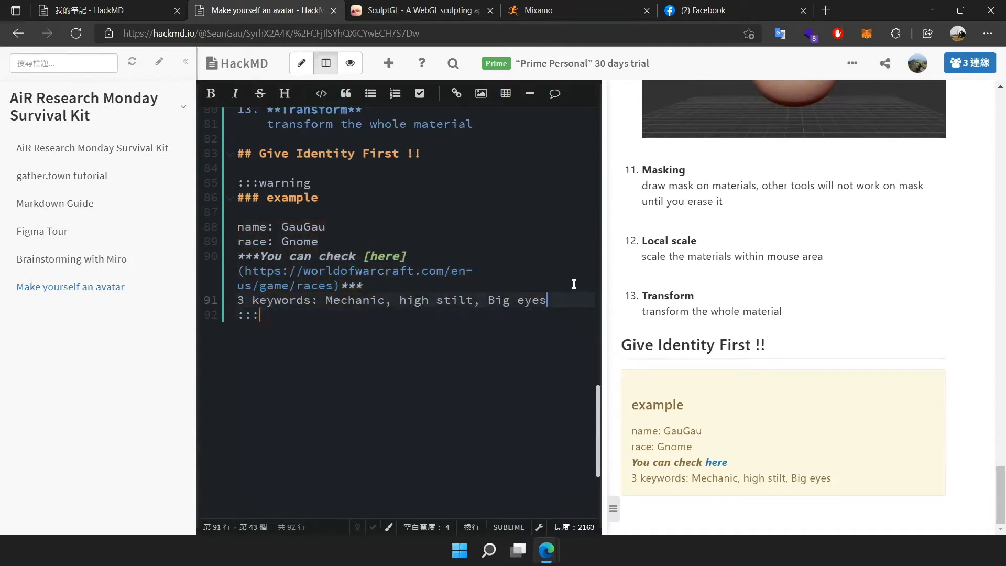
click(505, 365)
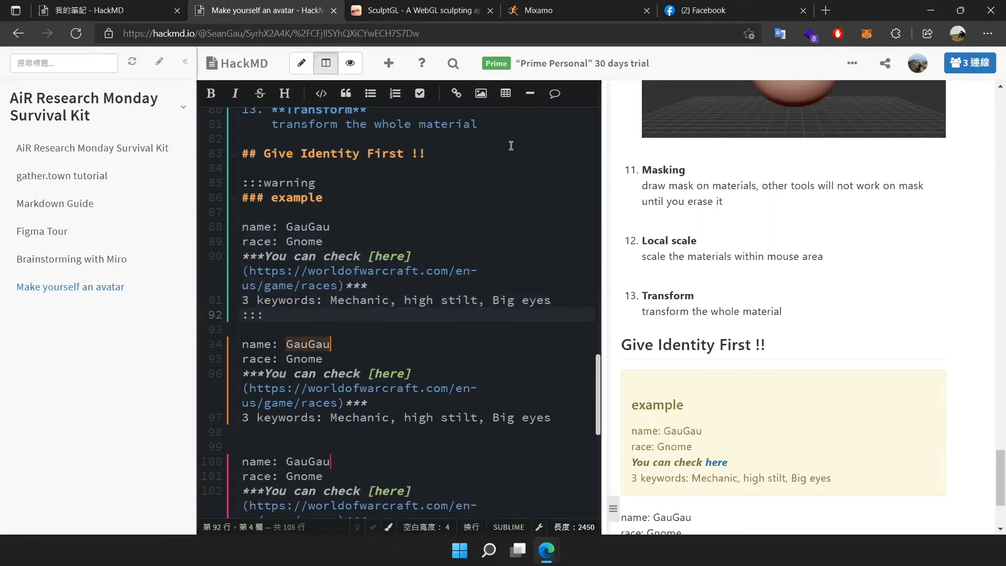
scroll(511, 146, down, 2)
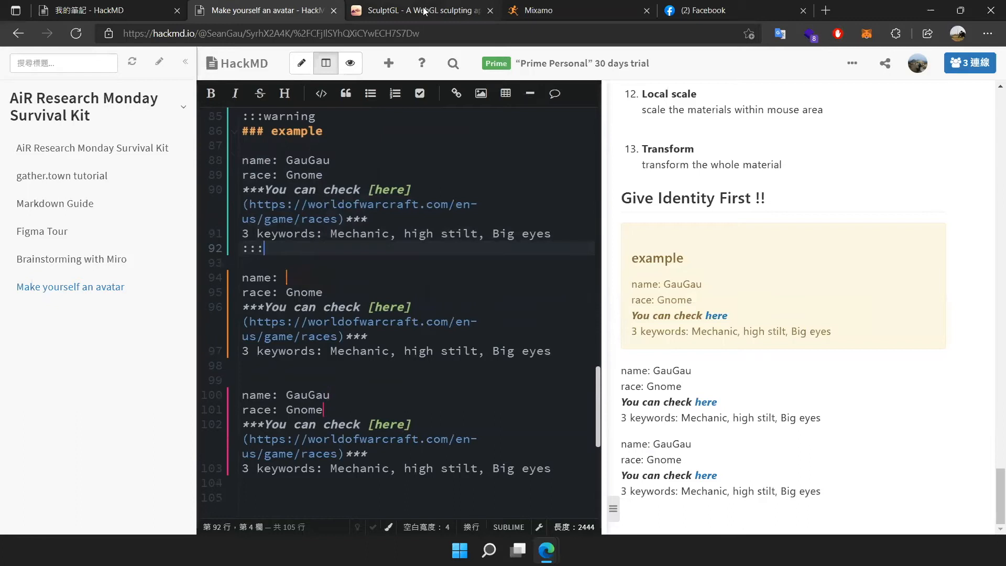
- Switch to the SculptGL page and add a cylinder to the scene with the sculpted head
click(425, 12)
scroll(448, 293, down, 2)
scroll(381, 440, up, 5)
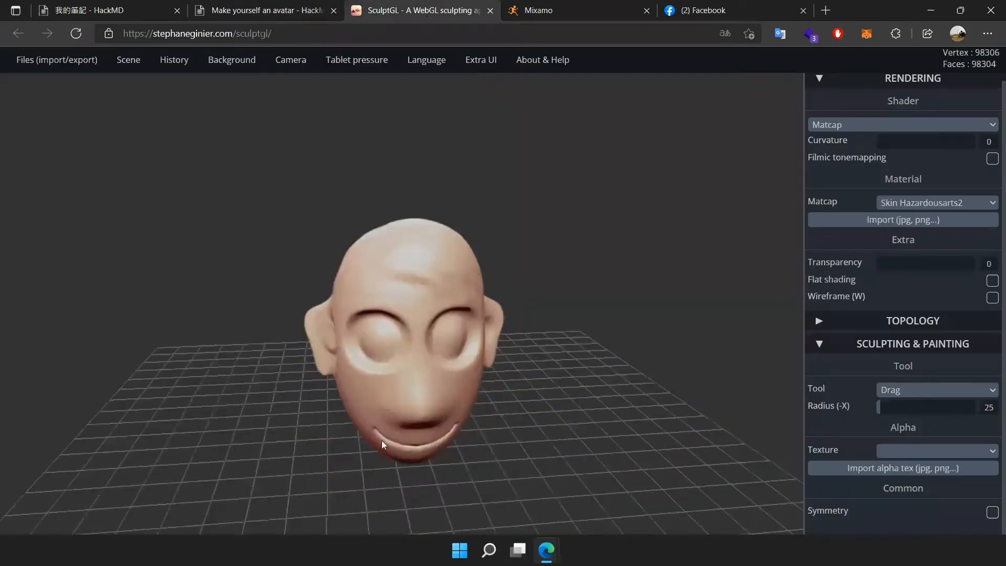
middle_drag(580, 367, 561, 279)
drag(561, 282, 366, 220)
mouse_move(128, 59)
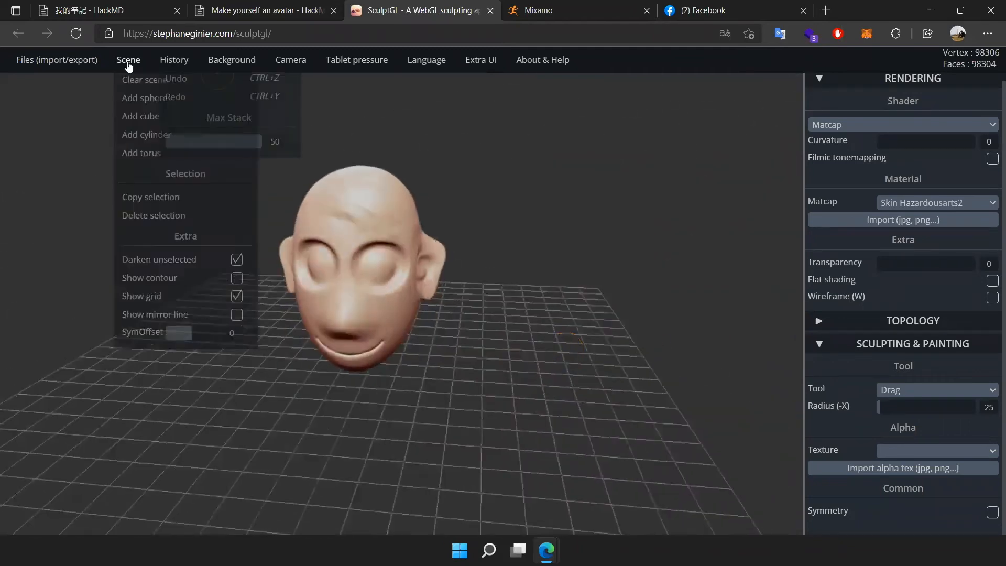
click(150, 138)
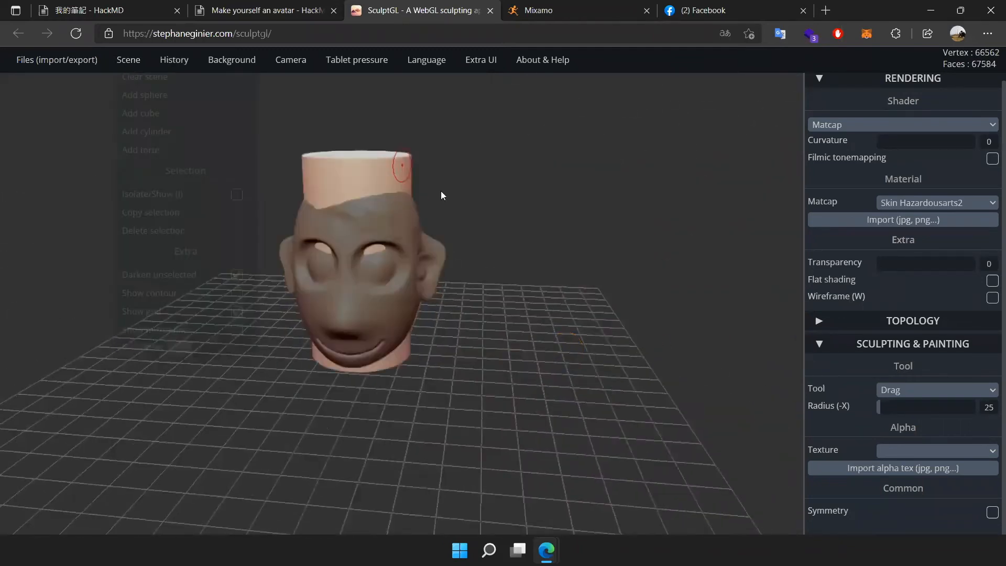
- Select the head with the Transform tool and move it straight up above the lower part of the cylinder
key(e)
click(410, 228)
drag(357, 199, 364, 74)
- Select the cylinder and scale it down to a thin, short piece beneath the chin
click(396, 277)
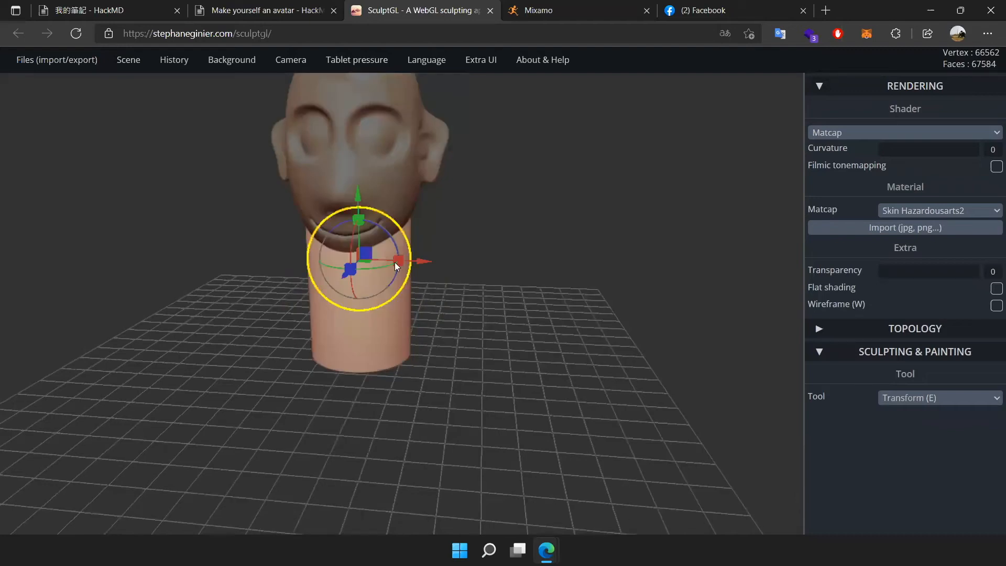
drag(429, 266, 495, 309)
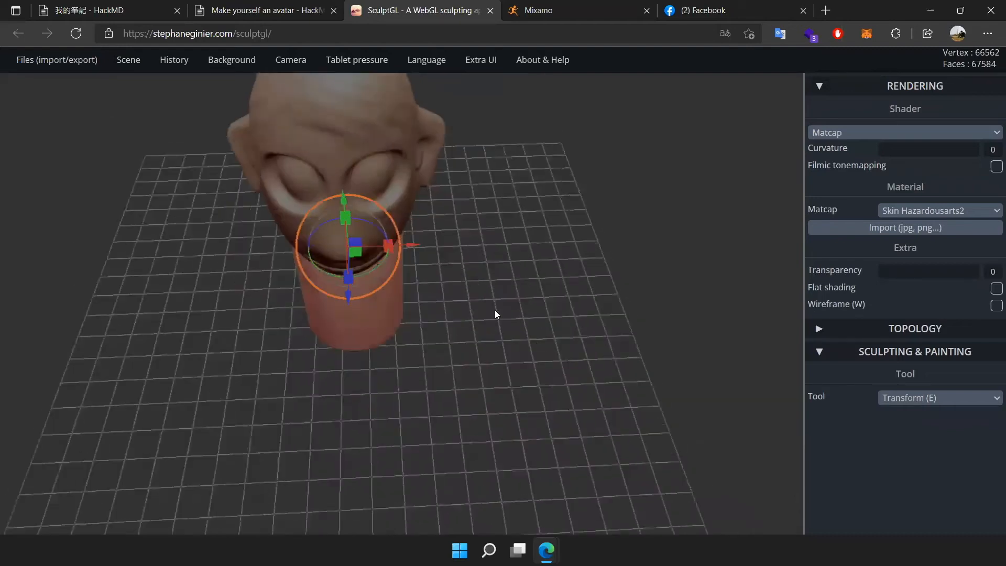
drag(358, 250, 340, 253)
key(ctrl+z)
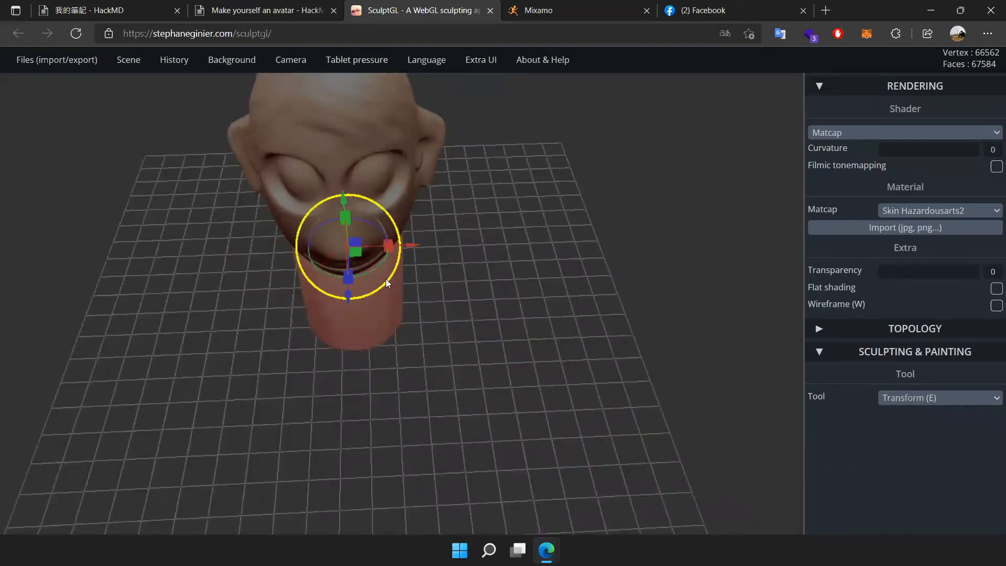
scroll(331, 313, up, 6)
right_drag(304, 290, 192, 247)
drag(360, 256, 313, 250)
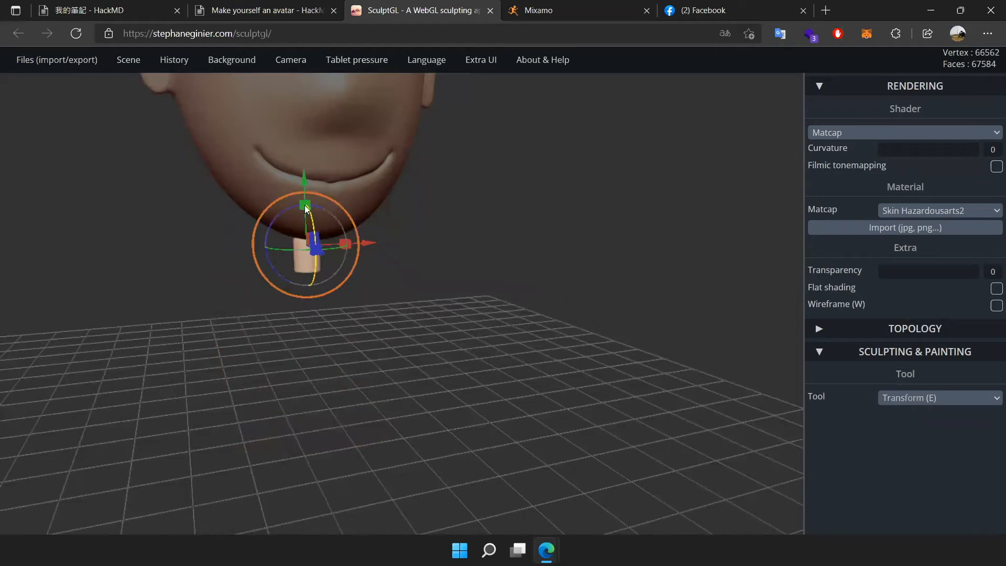
- Stretch the thin cylinder vertically and lower it under the chin as the avatar's body, checking its placement from several angles
drag(304, 203, 303, 131)
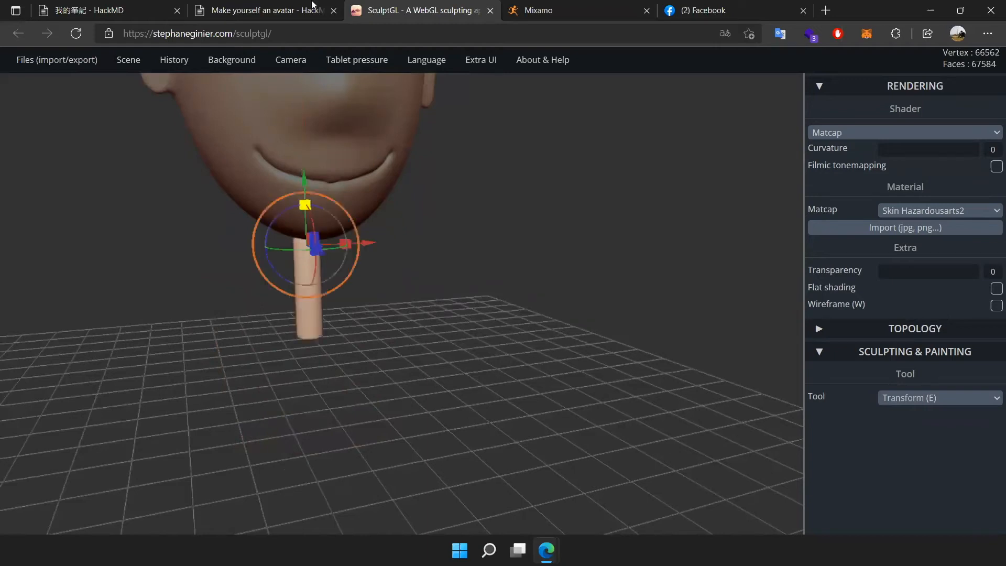
drag(304, 188, 325, 240)
drag(308, 279, 309, 269)
drag(423, 331, 722, 305)
drag(372, 328, 379, 329)
drag(503, 324, 760, 267)
drag(382, 318, 529, 320)
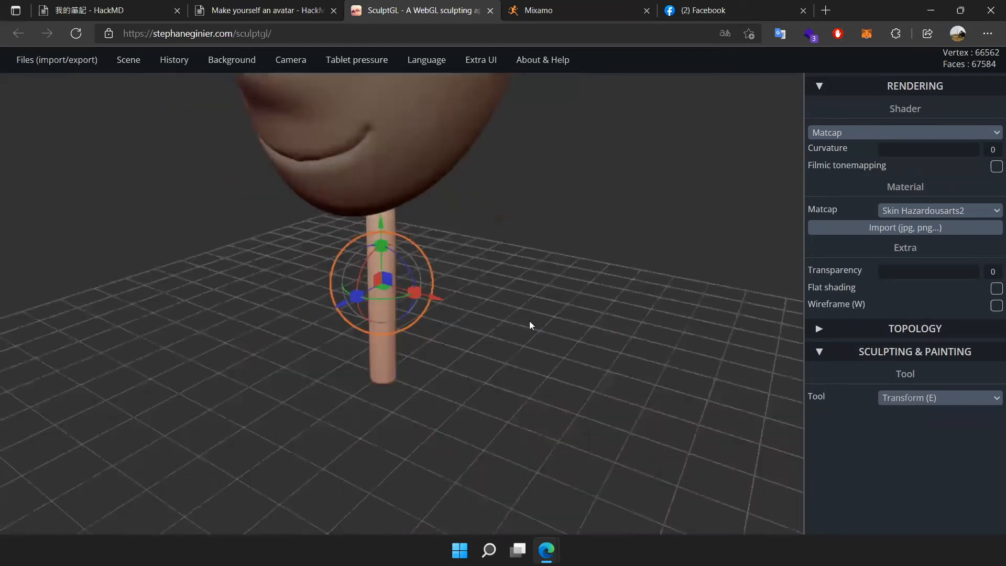
drag(430, 260, 448, 261)
drag(561, 348, 361, 269)
drag(592, 281, 624, 304)
scroll(187, 126, up, 3)
- Switch the sculpting tool to Move and turn on Symmetry for the cylinder body
mouse_move(129, 61)
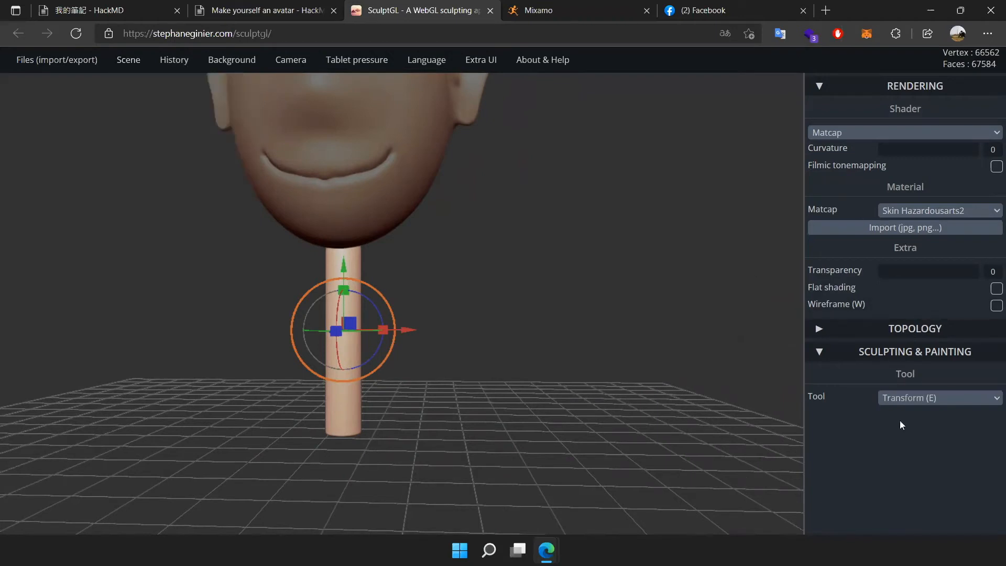
click(935, 397)
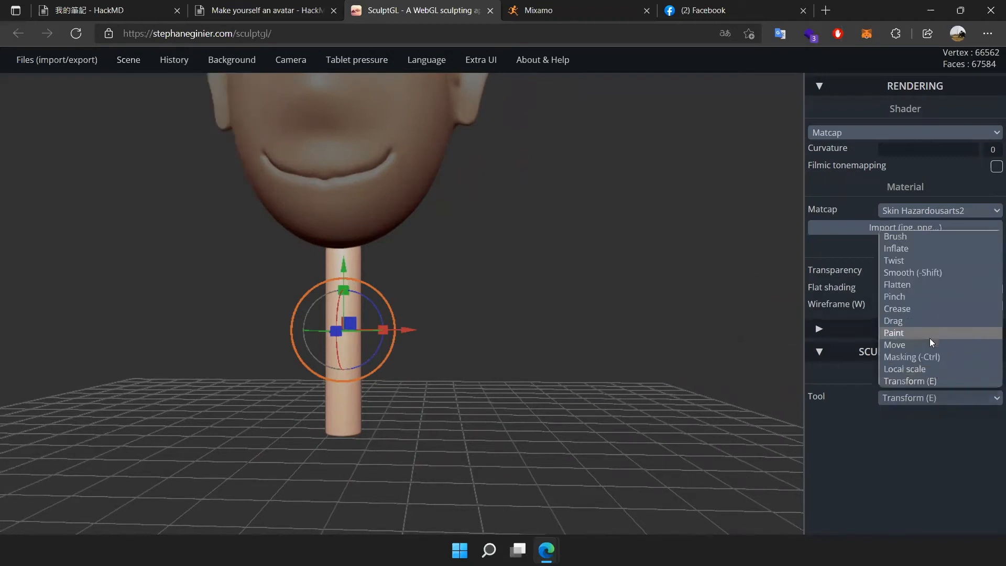
click(929, 346)
scroll(472, 356, up, 2)
scroll(895, 479, down, 1)
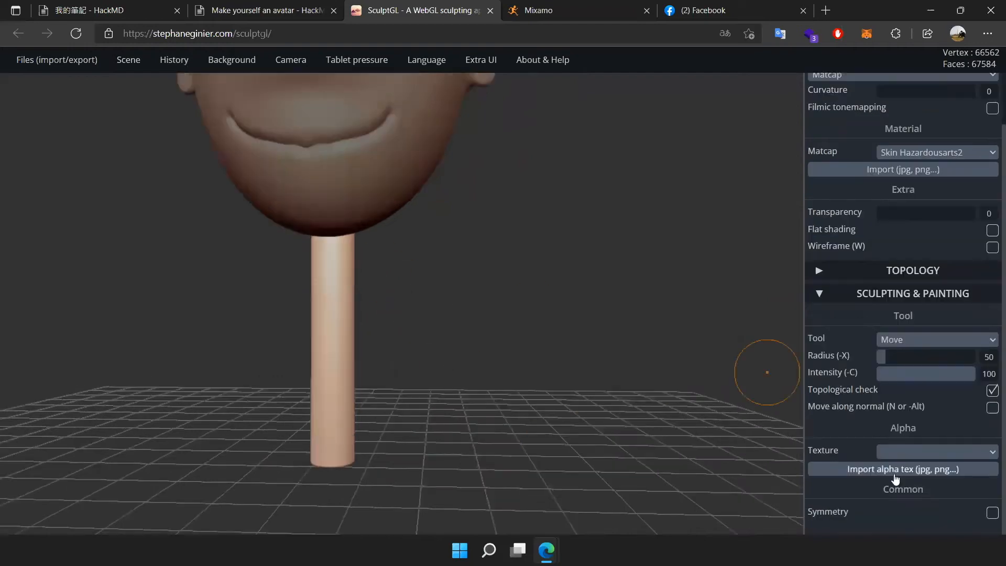
scroll(366, 291, up, 1)
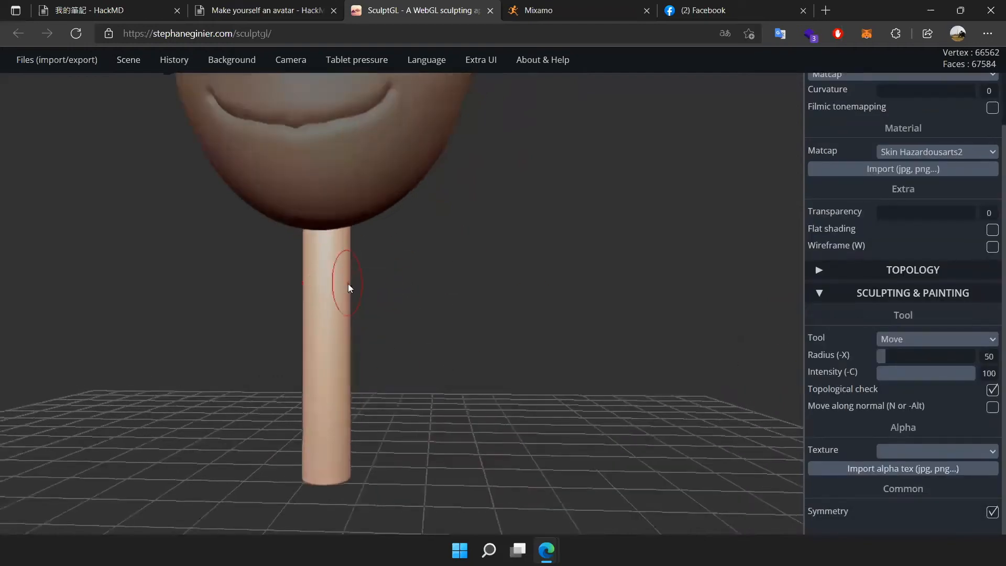
drag(349, 275, 523, 294)
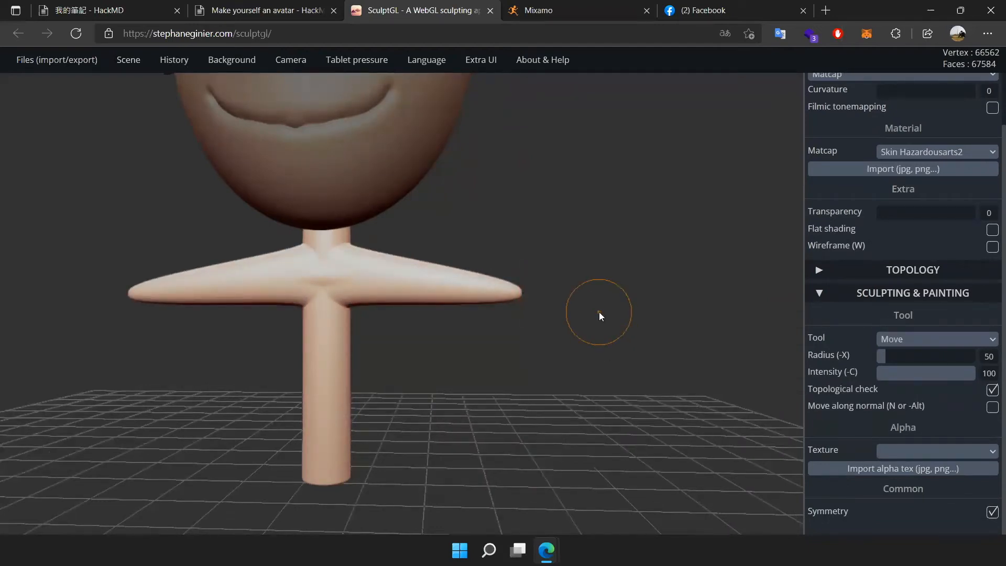
scroll(598, 312, up, 1)
key(ctrl+z)
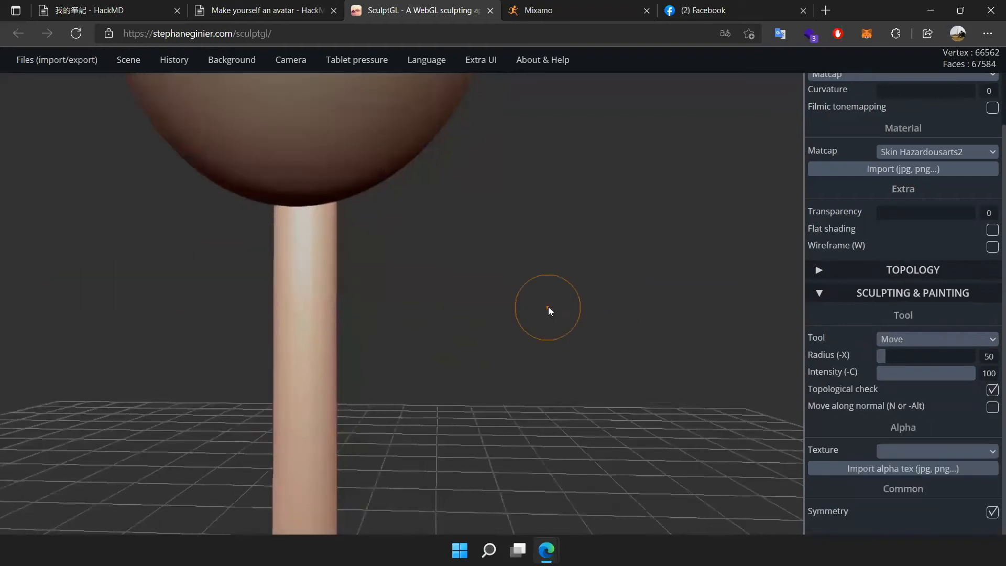
- Pull a pair of symmetric arms outward from the upper part of the cylinder body with the Move tool
drag(574, 284, 546, 305)
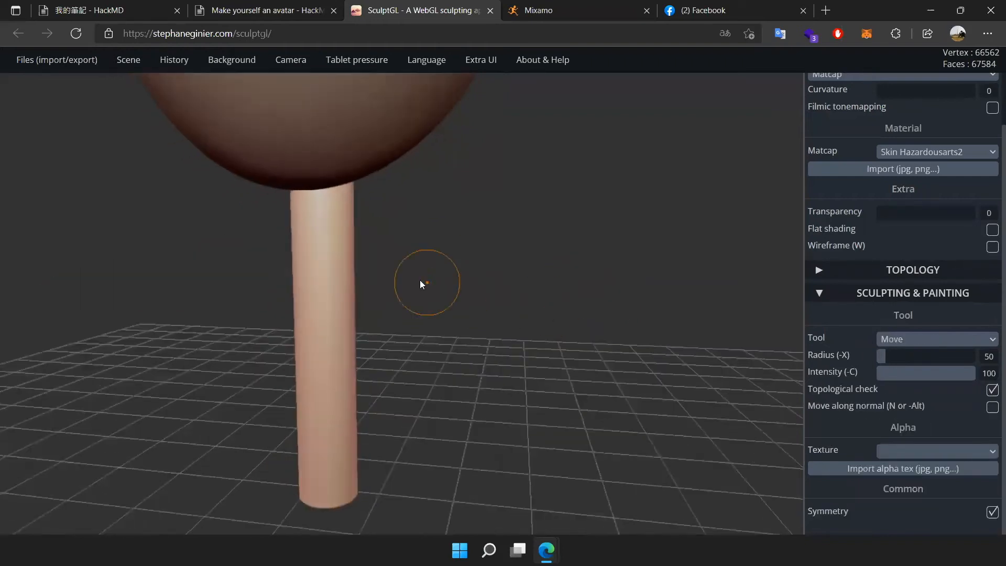
drag(349, 264, 524, 289)
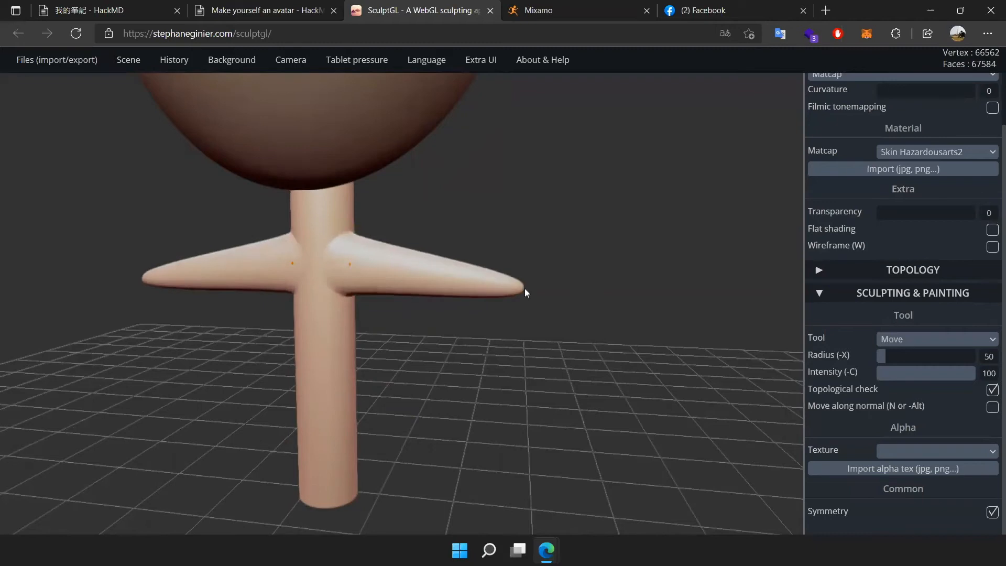
- Undo the last Move stroke on the arms and stretch the symmetric pair slightly farther outward from the body
mouse_move(389, 400)
mouse_down()
mouse_move(445, 306)
mouse_move(570, 347)
mouse_move(421, 375)
mouse_up()
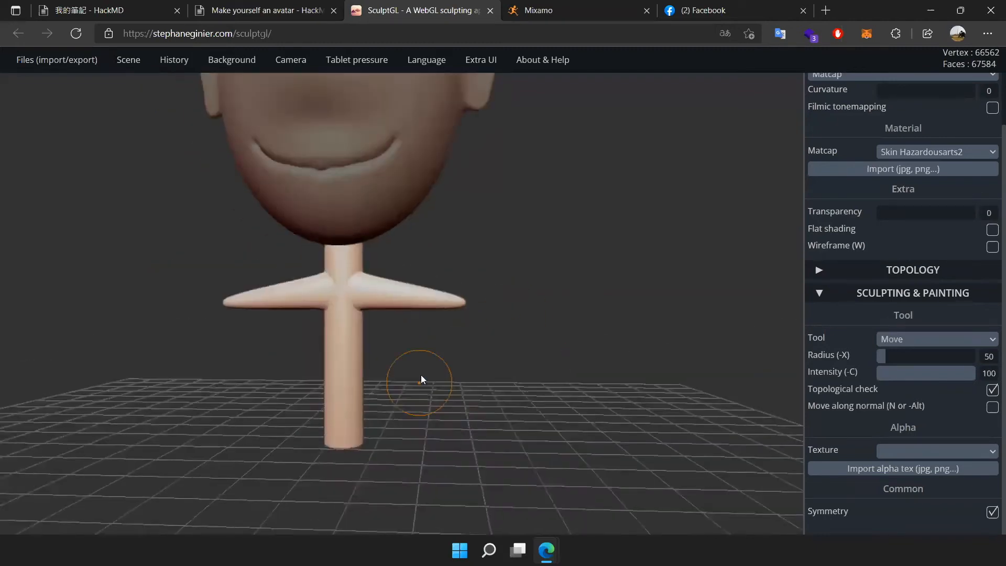
key(ctrl+z)
scroll(424, 300, up, 5)
mouse_move(573, 283)
mouse_down()
mouse_move(407, 262)
mouse_move(617, 332)
mouse_move(607, 297)
mouse_up()
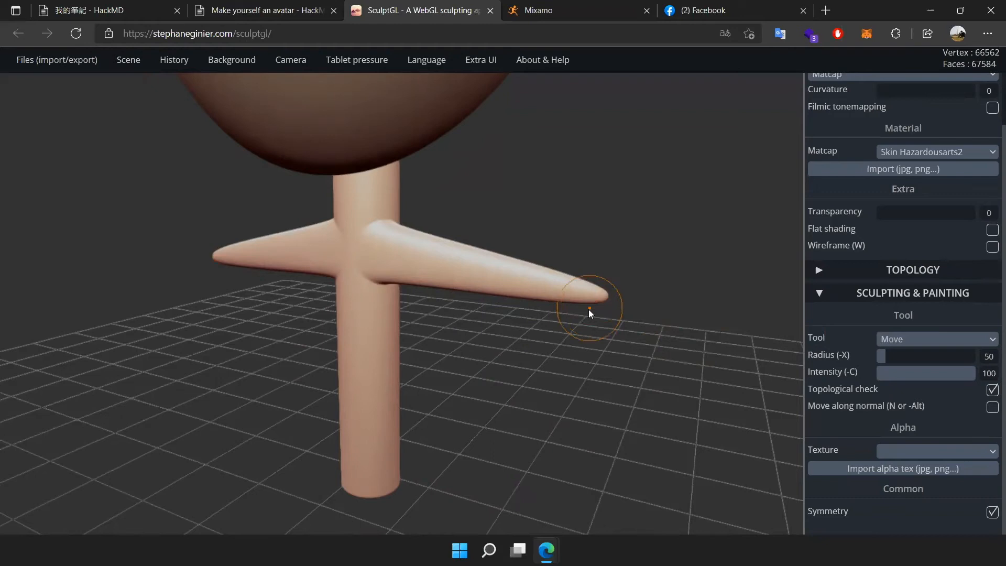
scroll(553, 374, down, 2)
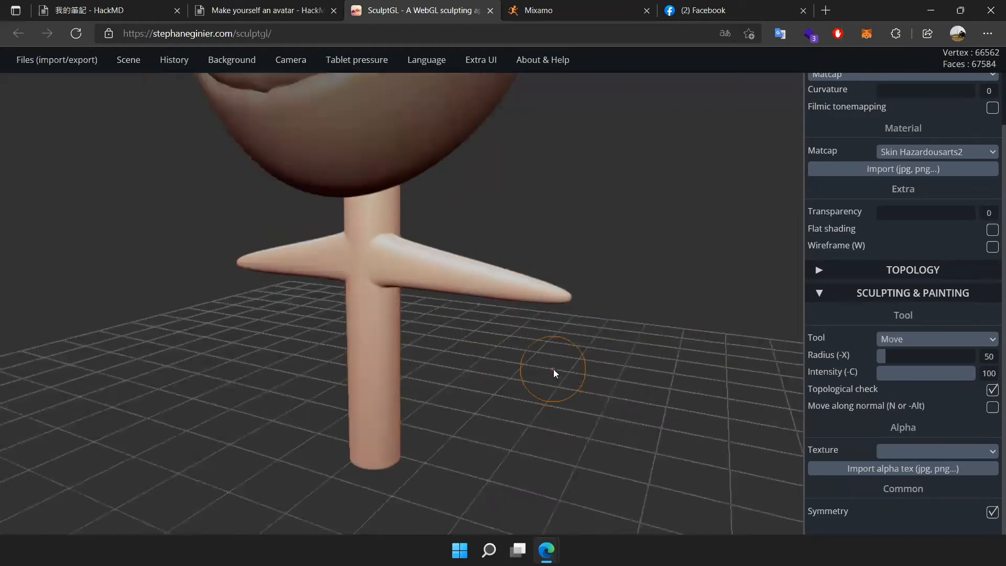
scroll(537, 400, up, 1)
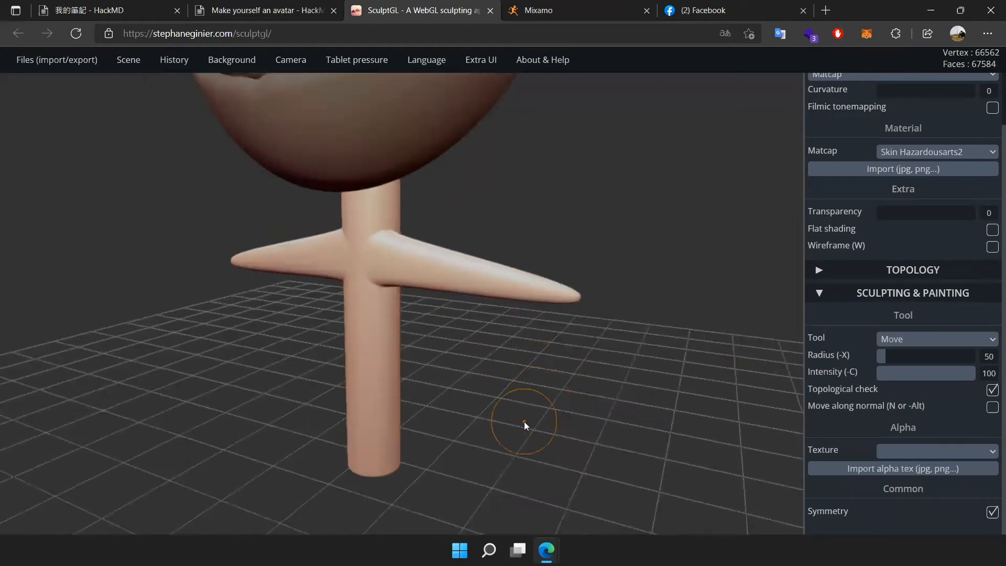
- Pull a symmetric pair of legs downward from the bottom end of the cylinder body and check them from several angles
drag(519, 427, 454, 332)
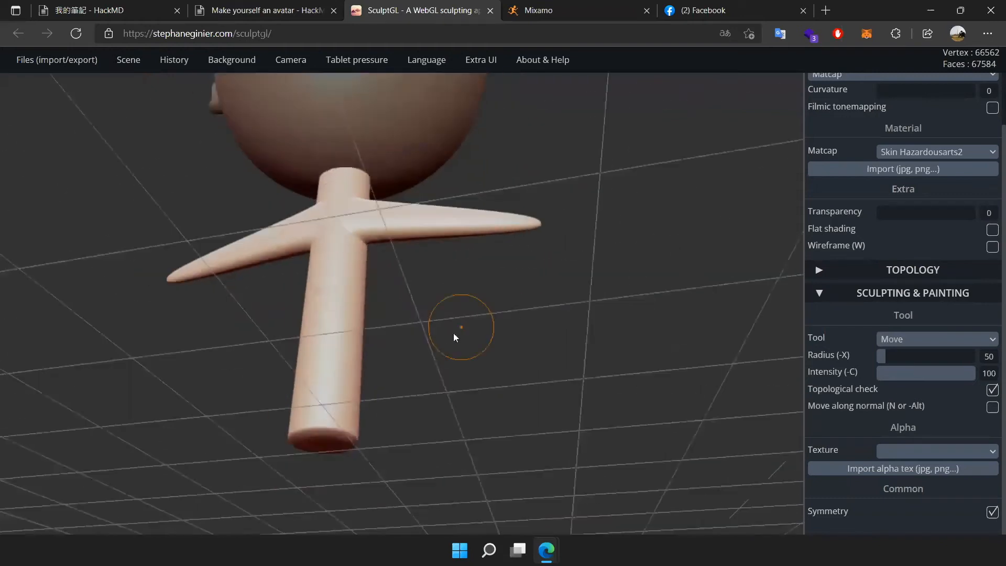
drag(348, 435, 366, 561)
mouse_move(444, 395)
mouse_down()
mouse_move(457, 346)
mouse_move(540, 394)
mouse_move(454, 403)
mouse_move(385, 435)
mouse_move(366, 451)
mouse_move(375, 498)
mouse_move(450, 376)
mouse_move(600, 410)
mouse_move(192, 427)
mouse_move(136, 440)
mouse_move(5, 424)
mouse_up()
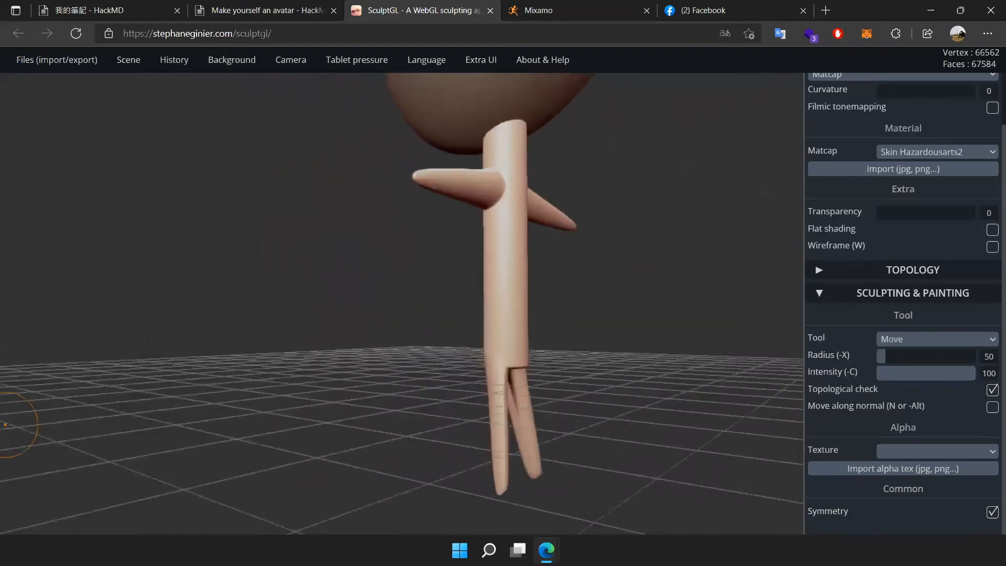
drag(302, 388, 601, 348)
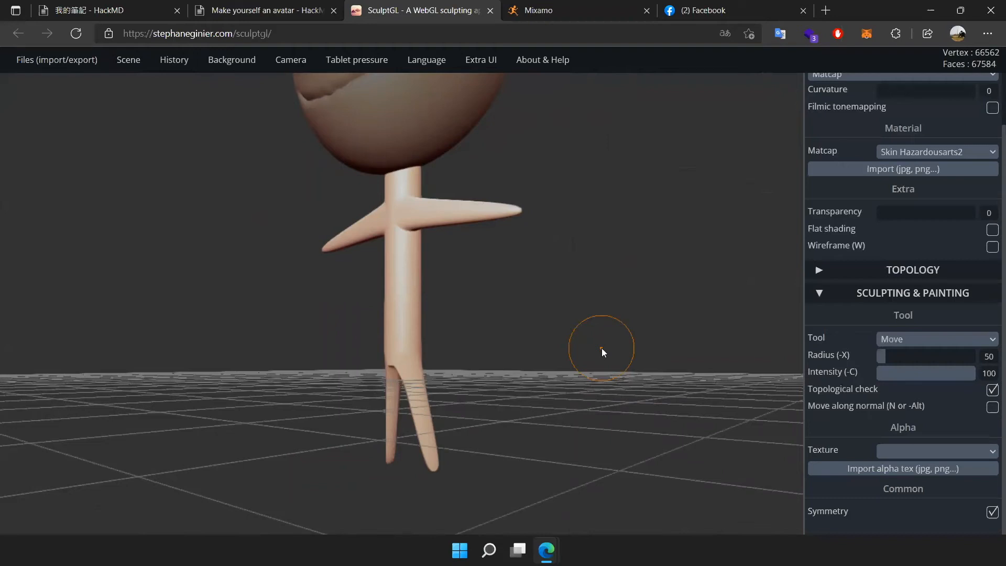
drag(592, 347, 439, 372)
drag(433, 323, 479, 347)
scroll(479, 346, down, 5)
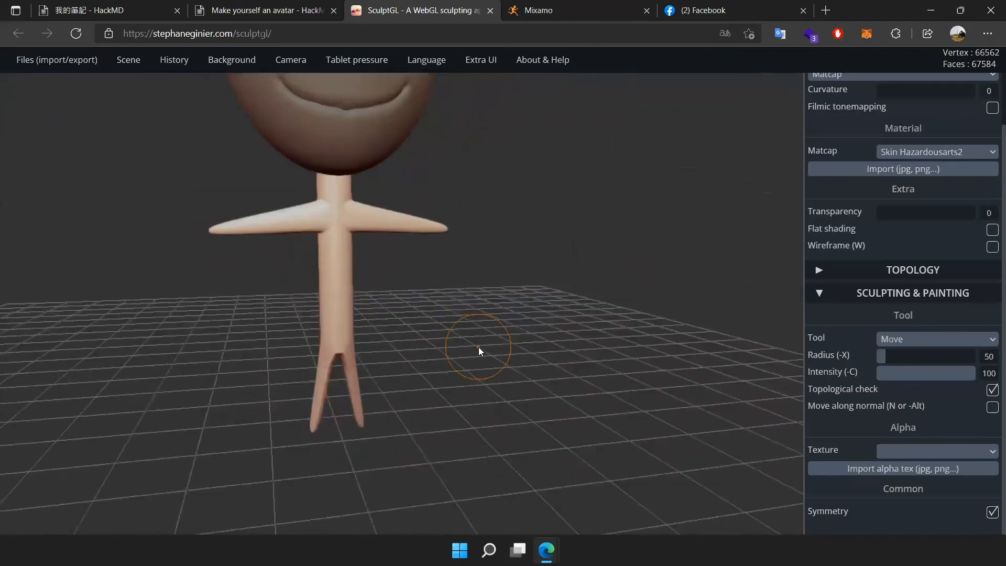
- Export the whole avatar scene as an OBJ file and save it as yourMesh (2).obj in the downloads folder
mouse_move(74, 64)
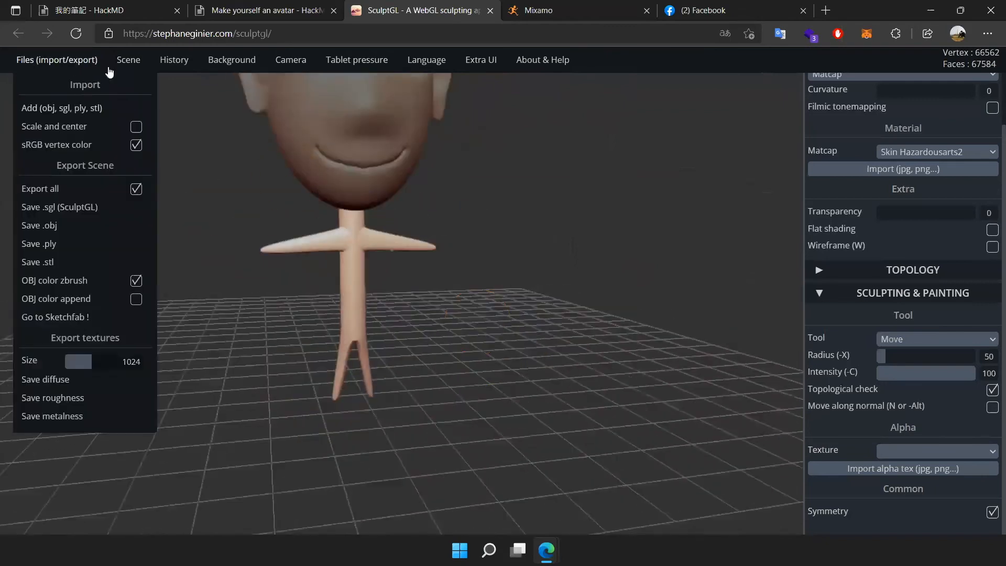
click(83, 226)
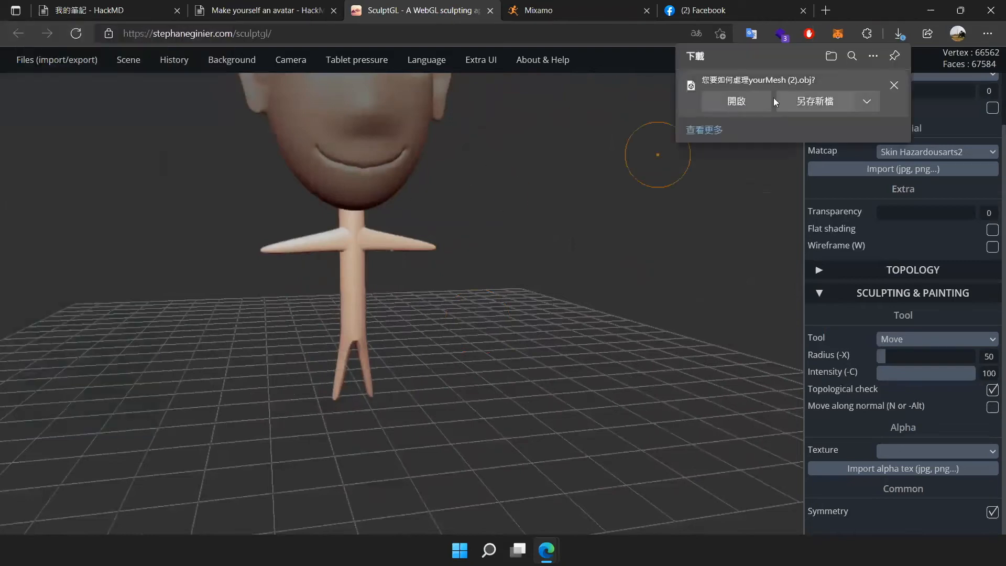
click(817, 105)
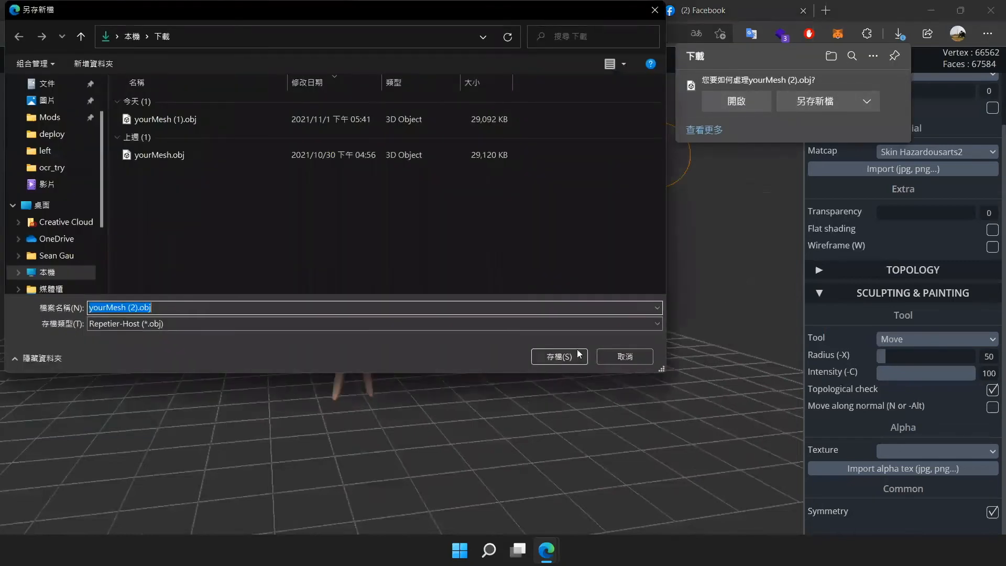
click(578, 355)
- Switch to Mixamo, reload the page and upload yourMesh (2).obj as a new character
click(572, 12)
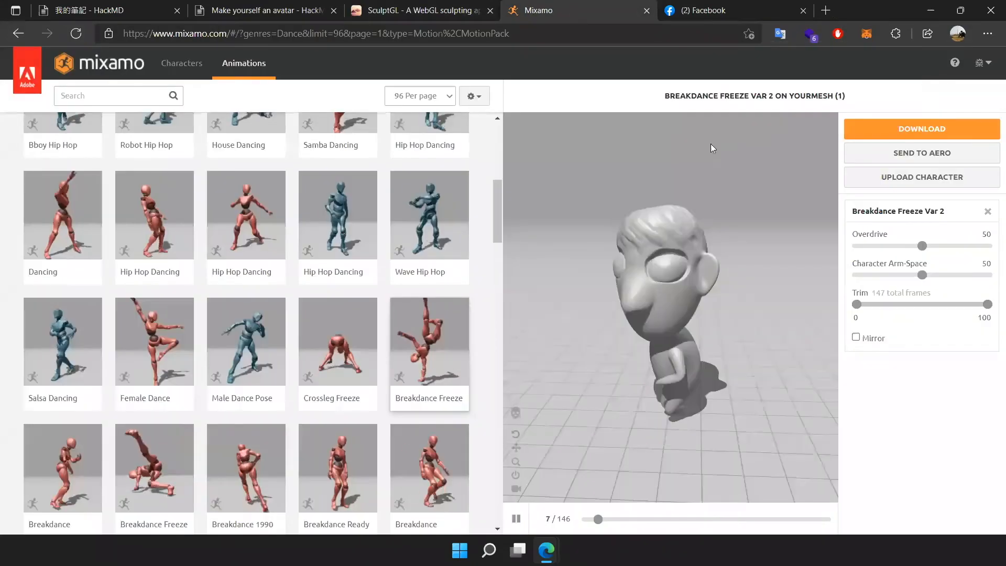
key(F5)
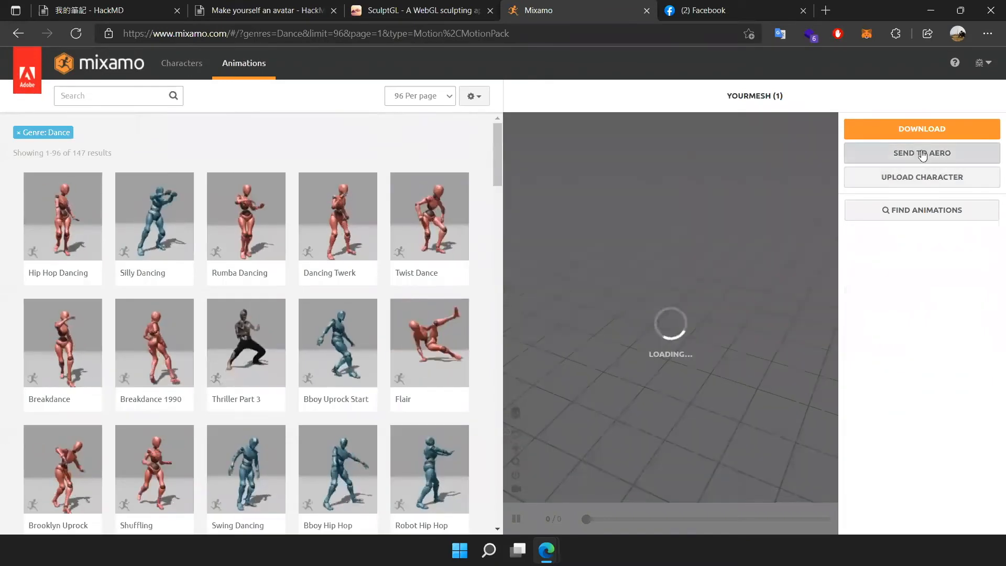
click(917, 179)
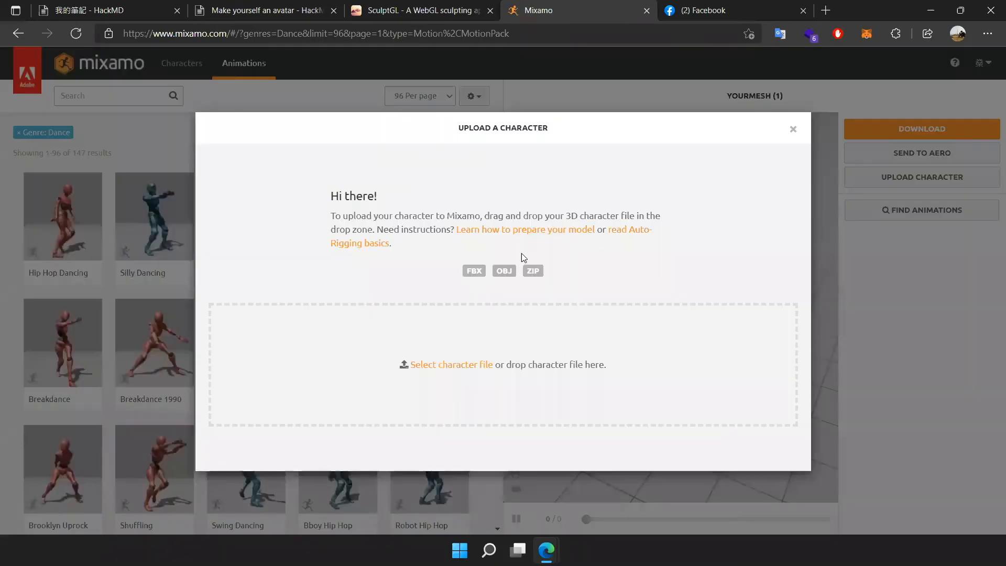
click(461, 365)
double_click(249, 126)
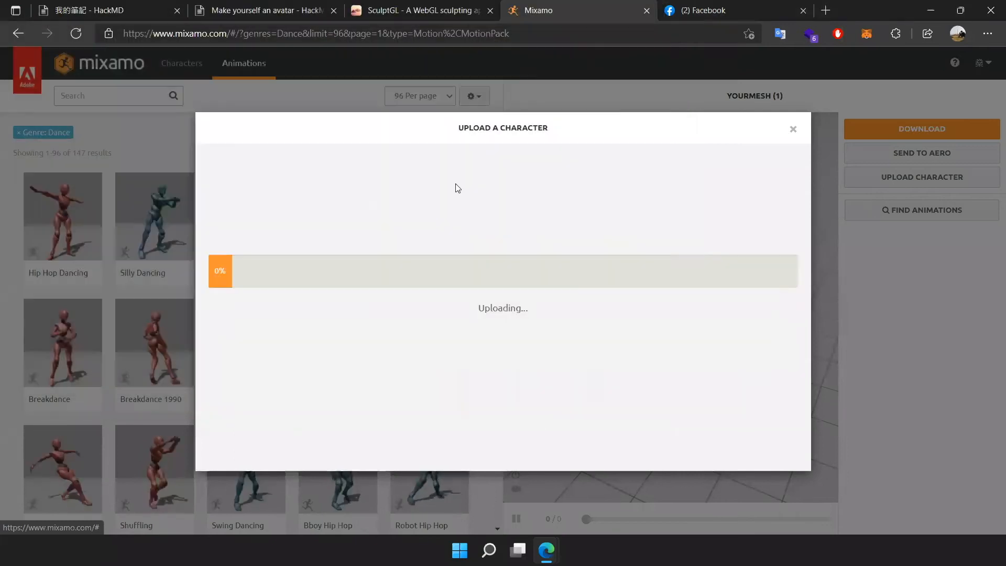
- Switch to the HackMD avatar guide and review the identity entries under Give Identity First, including names, races and keywords
click(245, 10)
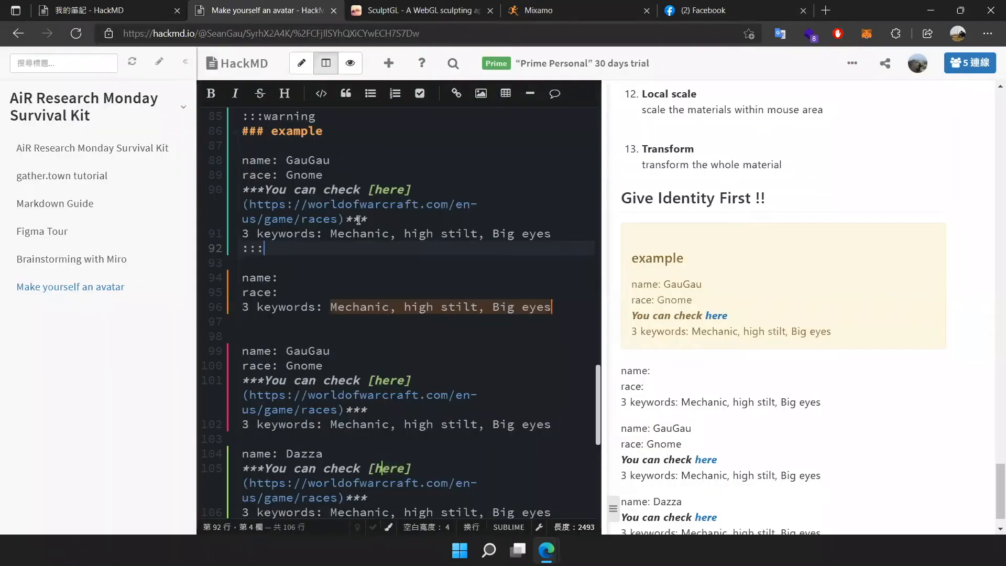
scroll(358, 220, down, 4)
click(448, 195)
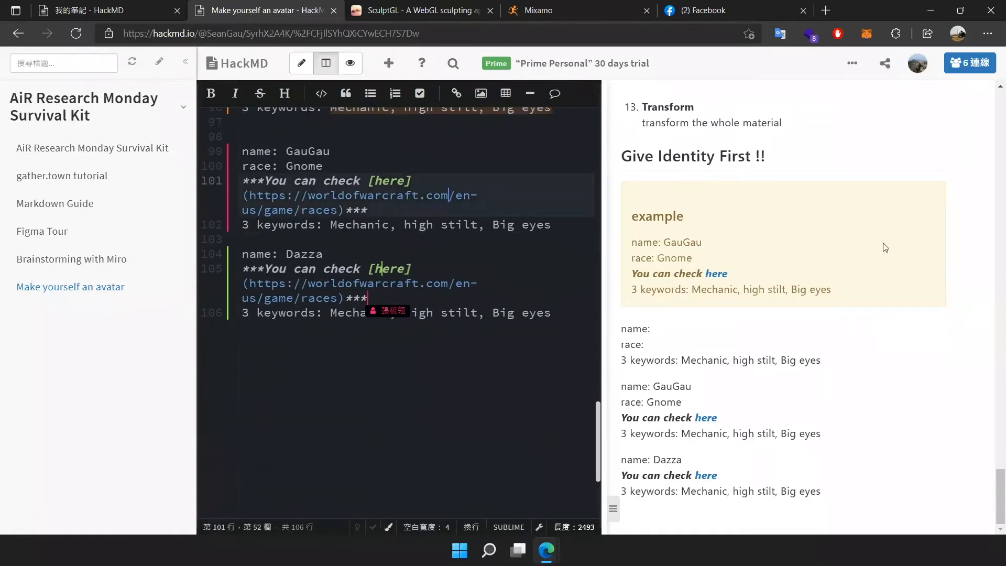
scroll(869, 264, up, 1)
scroll(869, 264, down, 1)
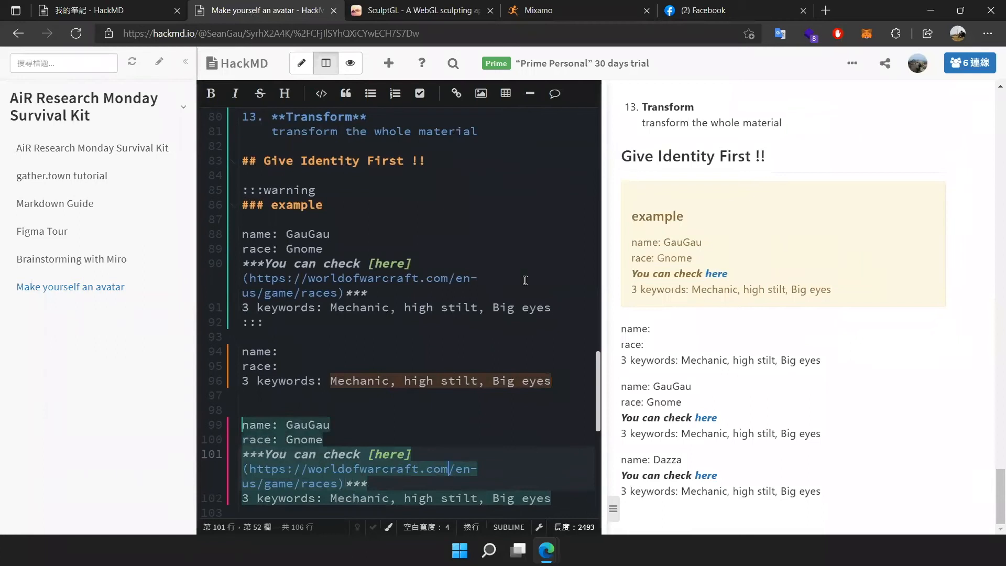
scroll(494, 281, up, 3)
scroll(494, 281, down, 8)
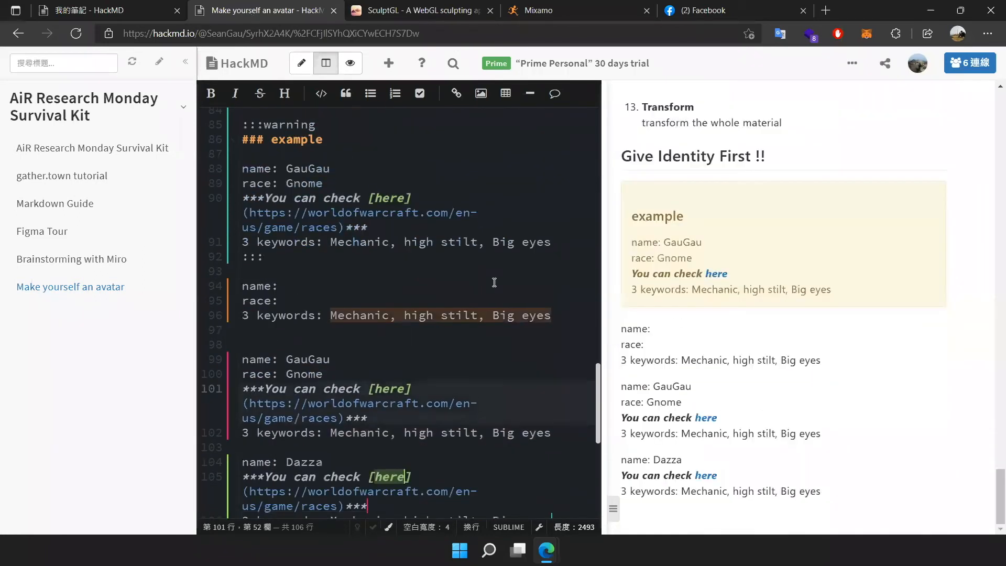
scroll(495, 280, up, 2)
scroll(495, 280, up, 2)
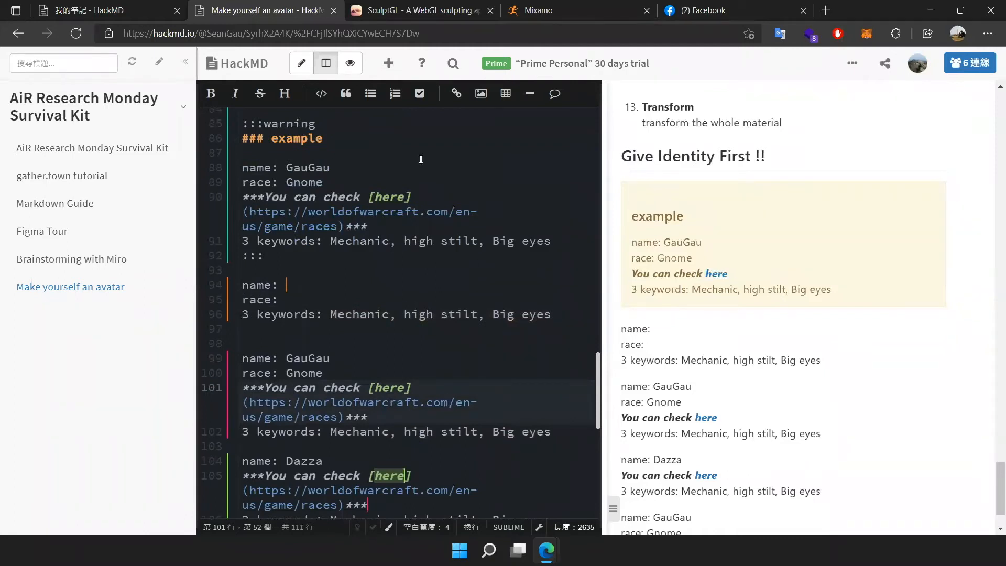
- Return to Mixamo and accept the uploaded character's front-facing orientation in the Auto-Rigger
click(414, 9)
click(633, 16)
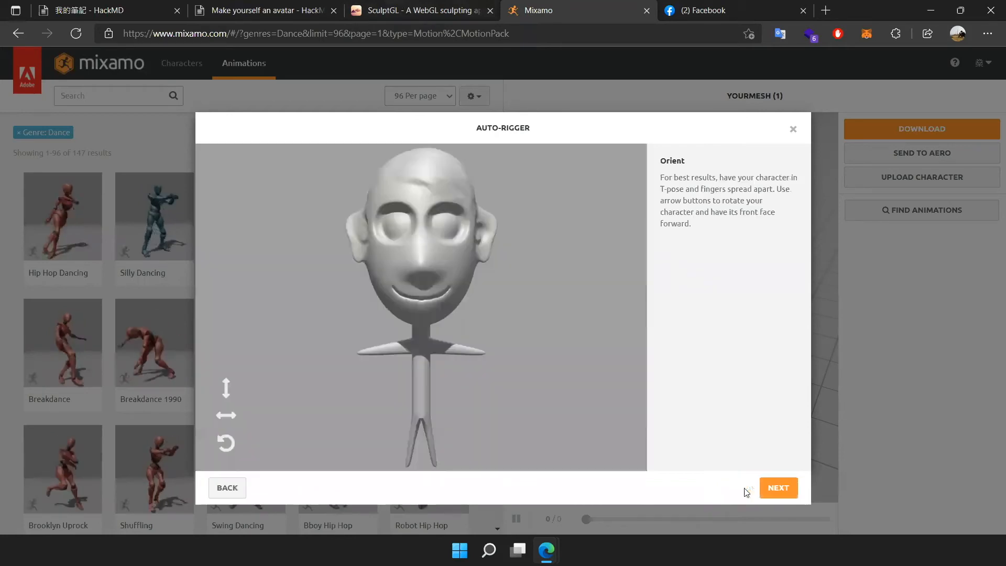
click(783, 495)
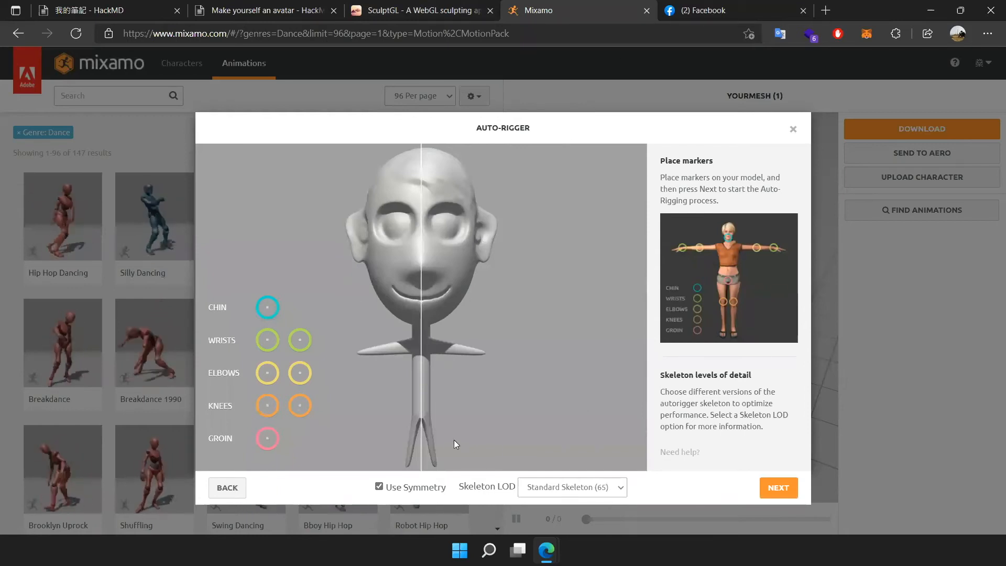
- Switch to SculptGL and inspect the avatar's body, arms and legs from several angles
click(424, 10)
drag(628, 278, 466, 294)
drag(627, 269, 511, 219)
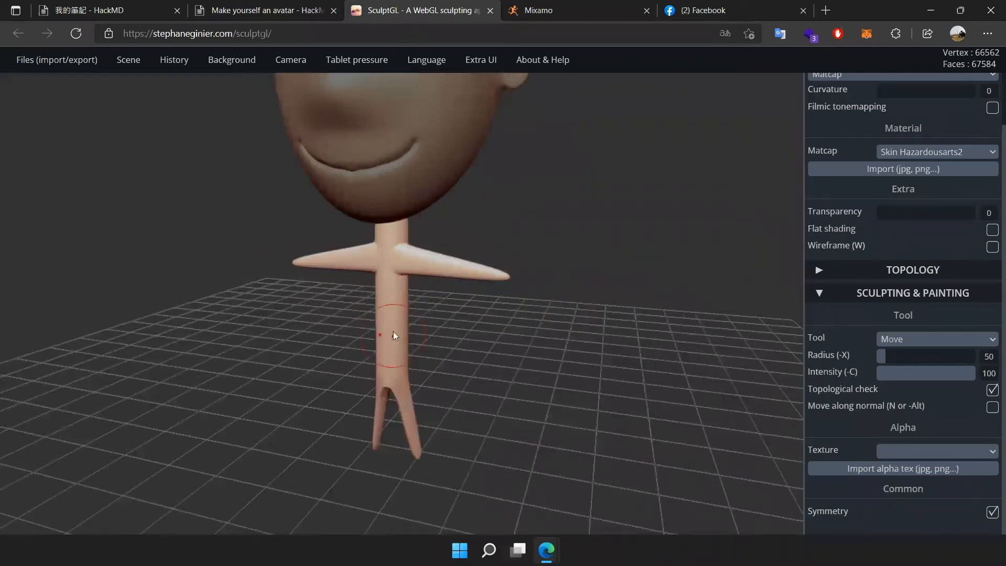
drag(530, 374, 580, 361)
- Back in Mixamo, place the chin, wrist, elbow, knee and groin markers on the avatar with symmetry and start auto-rigging
click(581, 5)
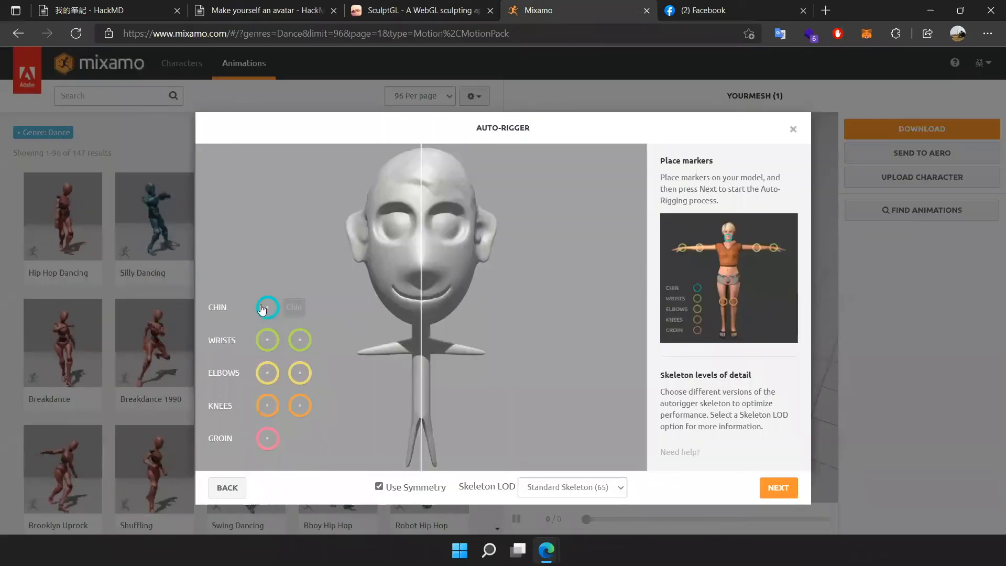
mouse_move(263, 310)
mouse_down()
mouse_move(277, 299)
mouse_move(427, 325)
mouse_up()
mouse_move(299, 340)
mouse_down()
mouse_move(363, 348)
mouse_move(366, 357)
mouse_up()
drag(277, 378, 392, 347)
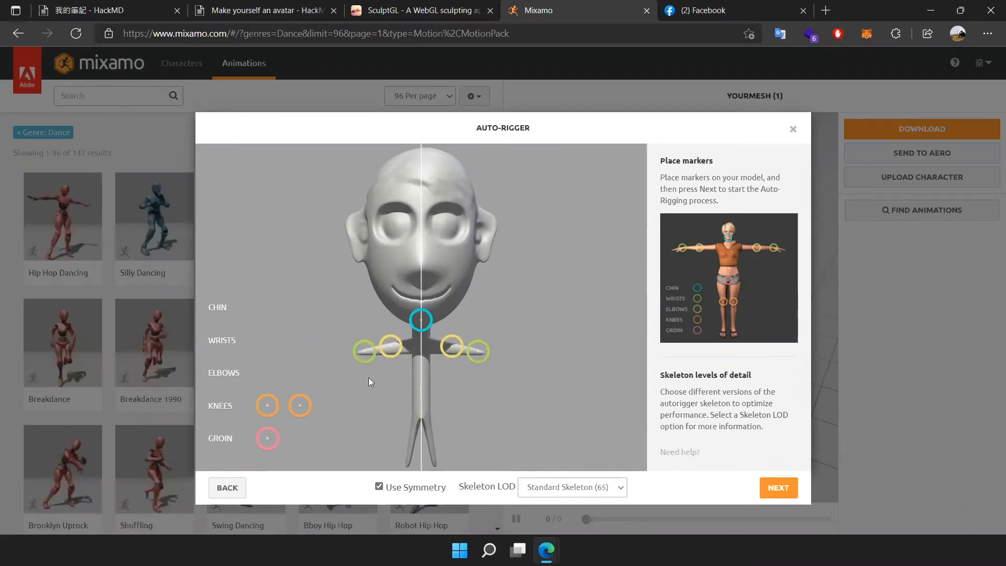
drag(267, 405, 413, 447)
mouse_move(267, 438)
mouse_down()
mouse_move(319, 418)
mouse_move(423, 422)
mouse_up()
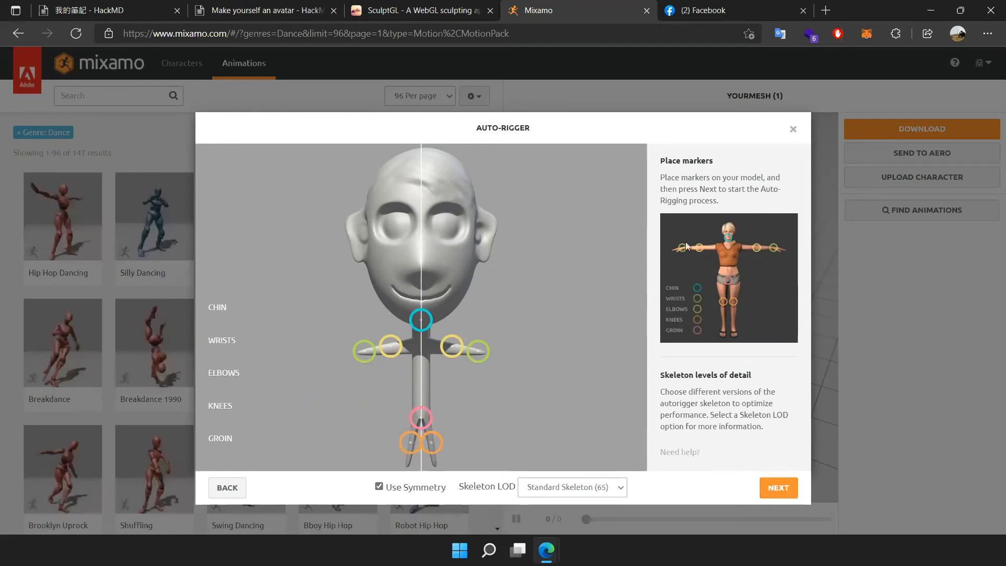
click(781, 491)
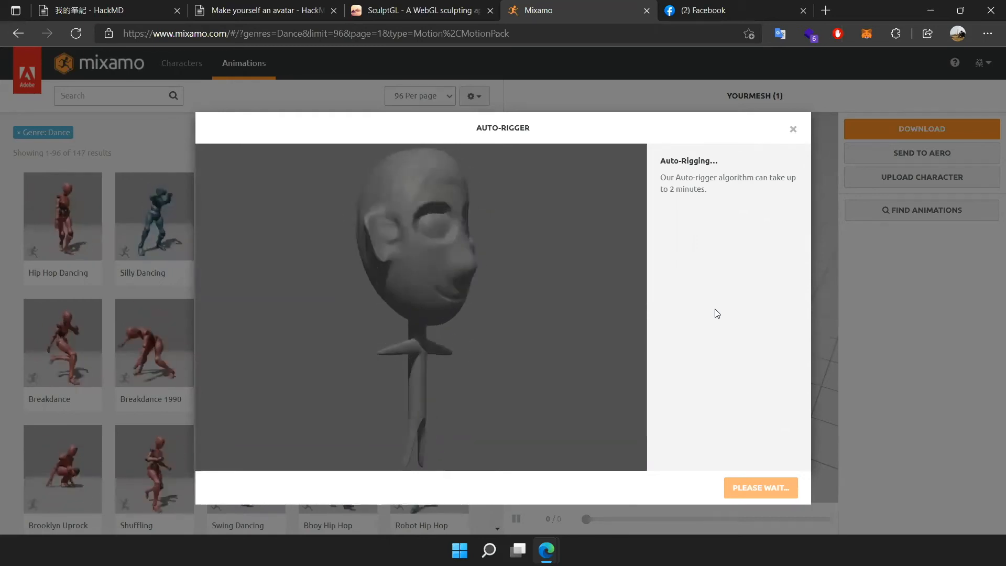
- Switch to the HackMD guide and check the newly added avatar identity entries at the end of the note
click(267, 10)
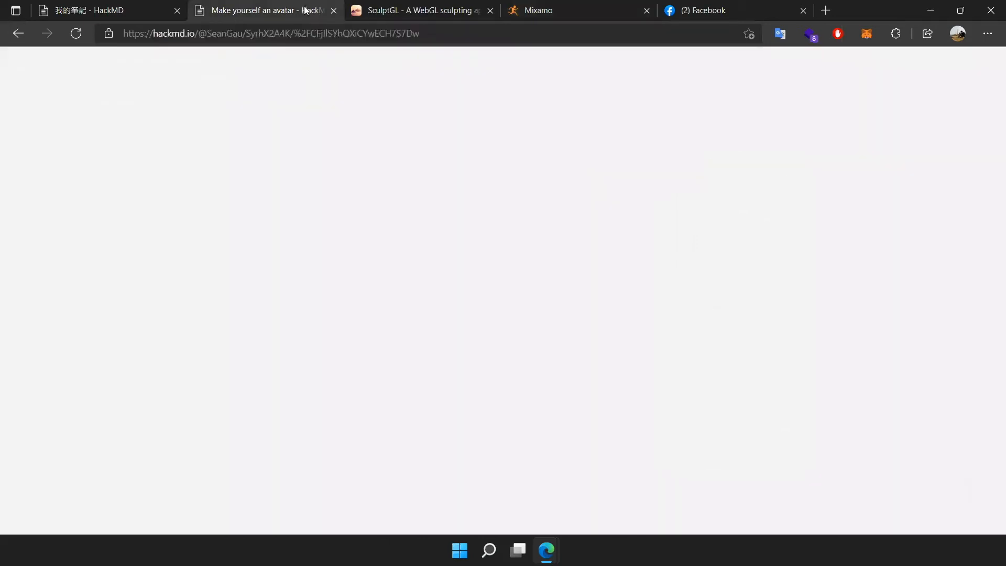
scroll(734, 212, down, 8)
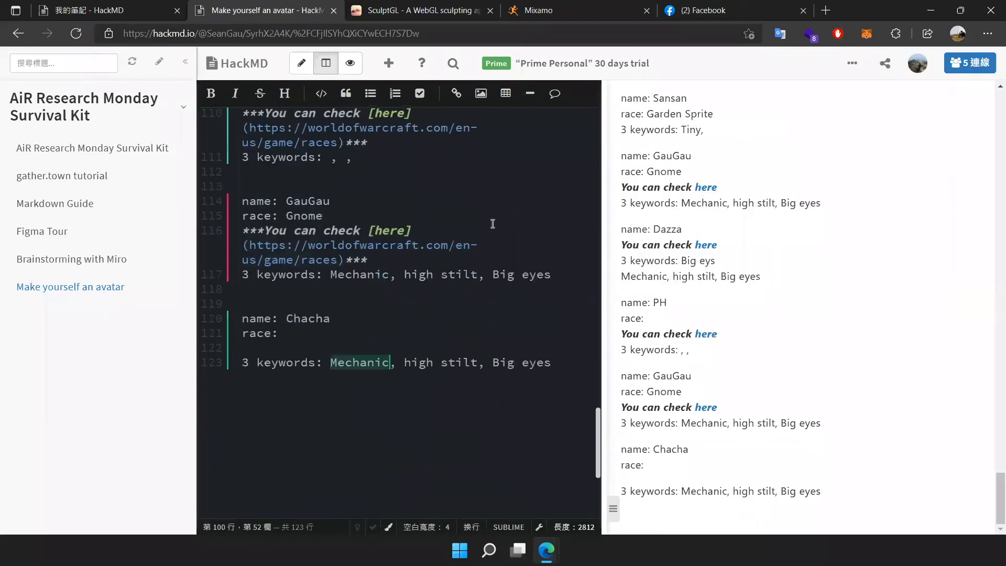
scroll(519, 230, up, 1)
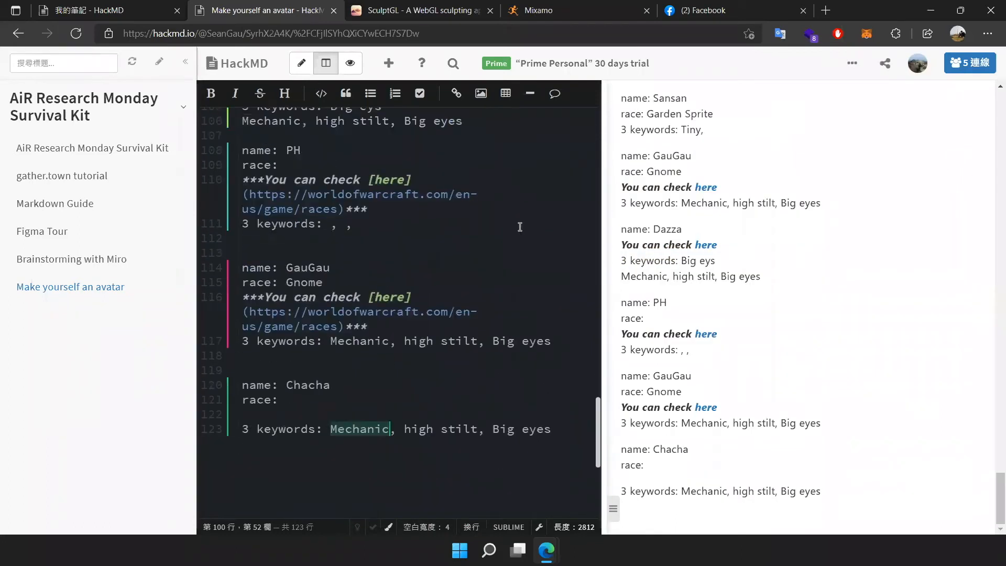
- Return to Mixamo, apply the Rumba Dancing animation to the rigged avatar and view the dance from several angles
click(528, 15)
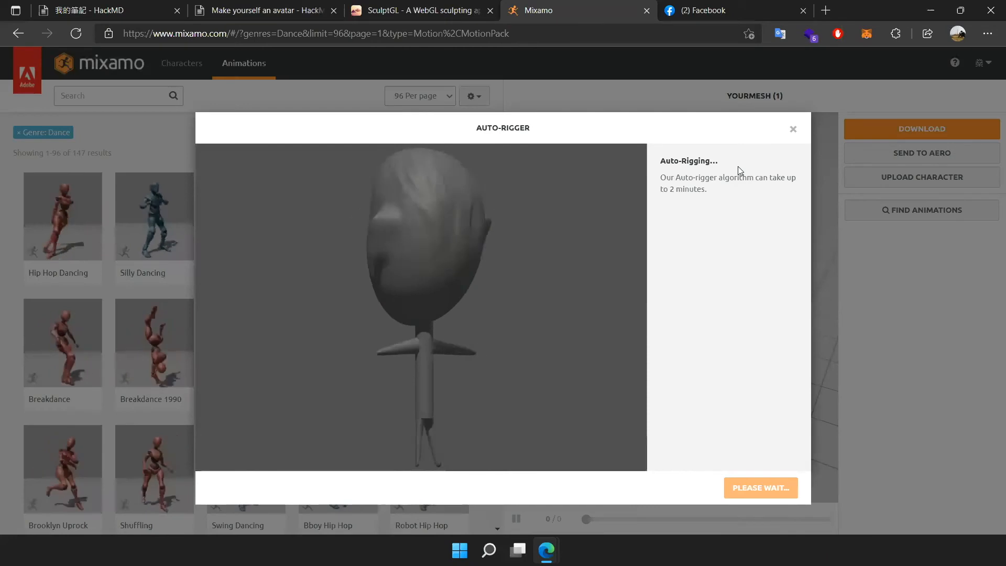
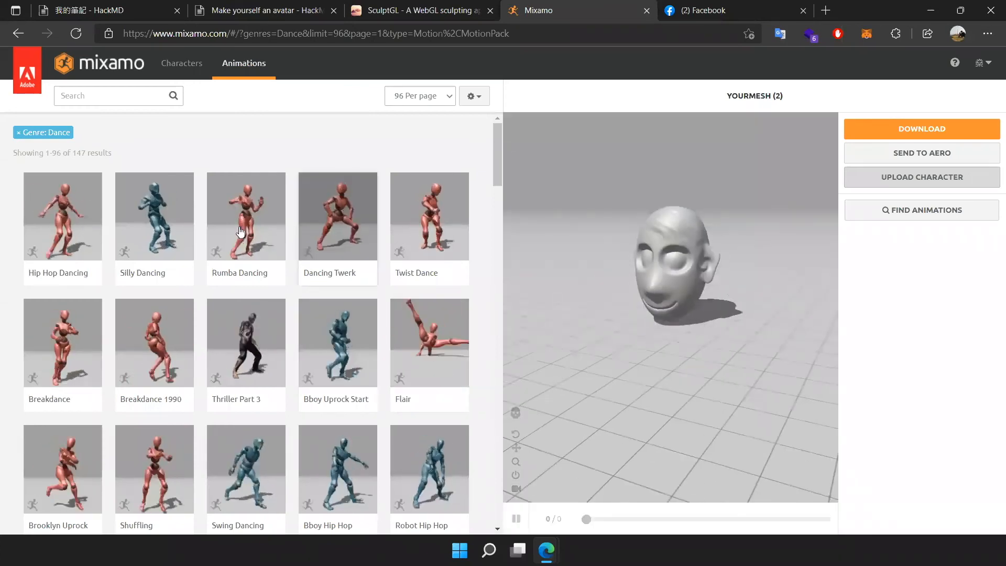
click(240, 232)
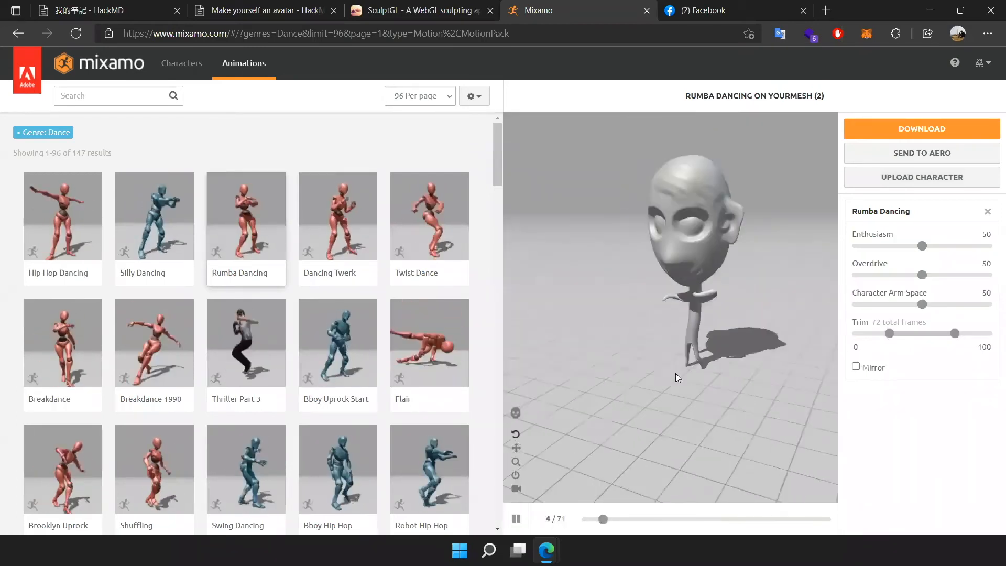
drag(654, 405, 630, 338)
scroll(658, 308, up, 5)
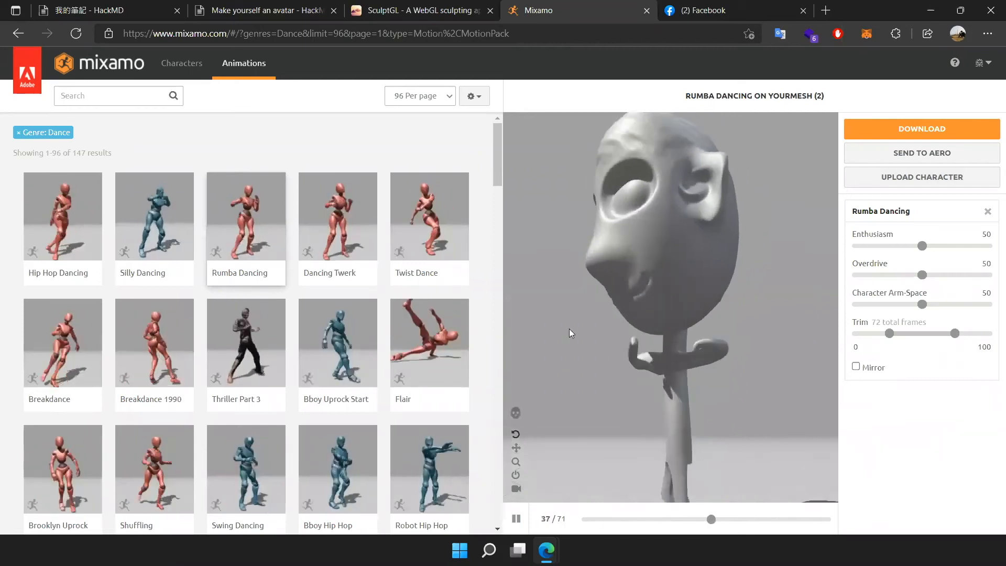
drag(565, 376, 740, 345)
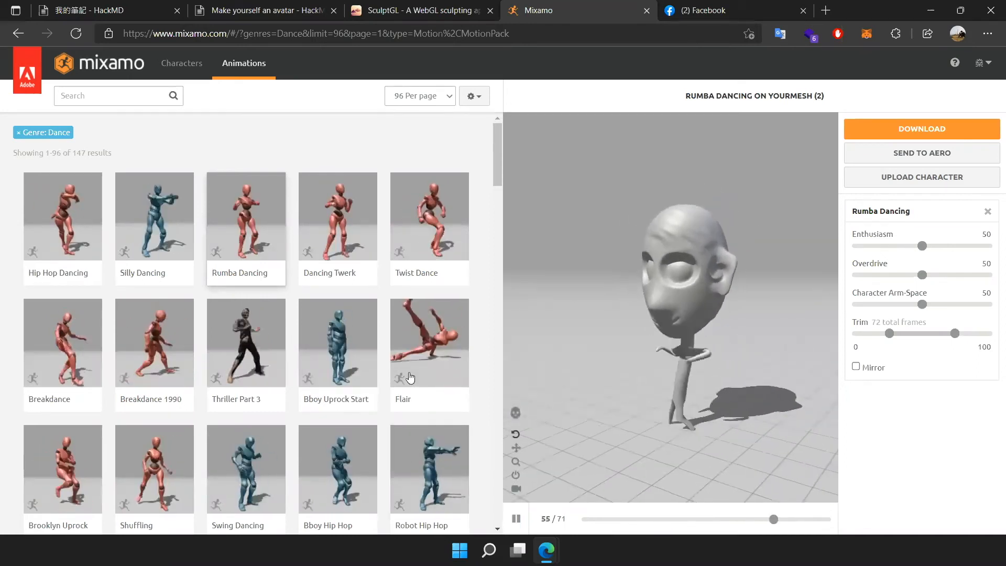
- Apply the Hip Hop Dancing animation to the avatar and briefly preview its motion in skeleton view
scroll(410, 378, down, 3)
click(433, 409)
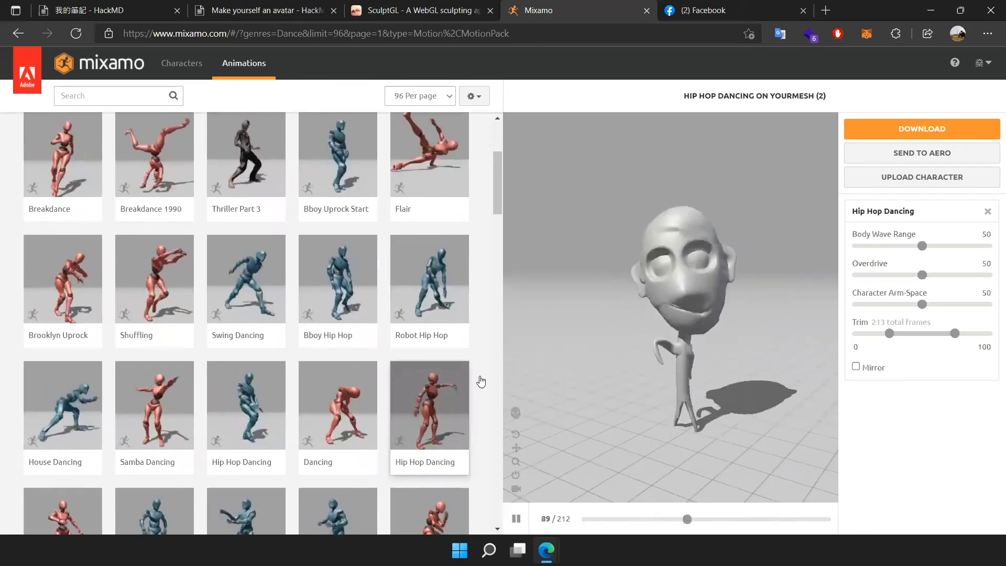
click(514, 413)
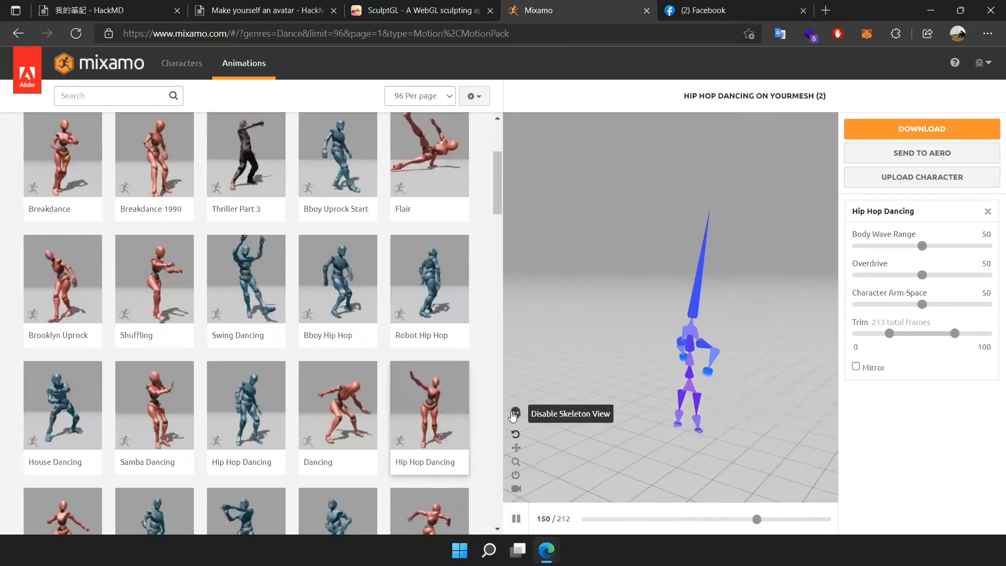
click(514, 413)
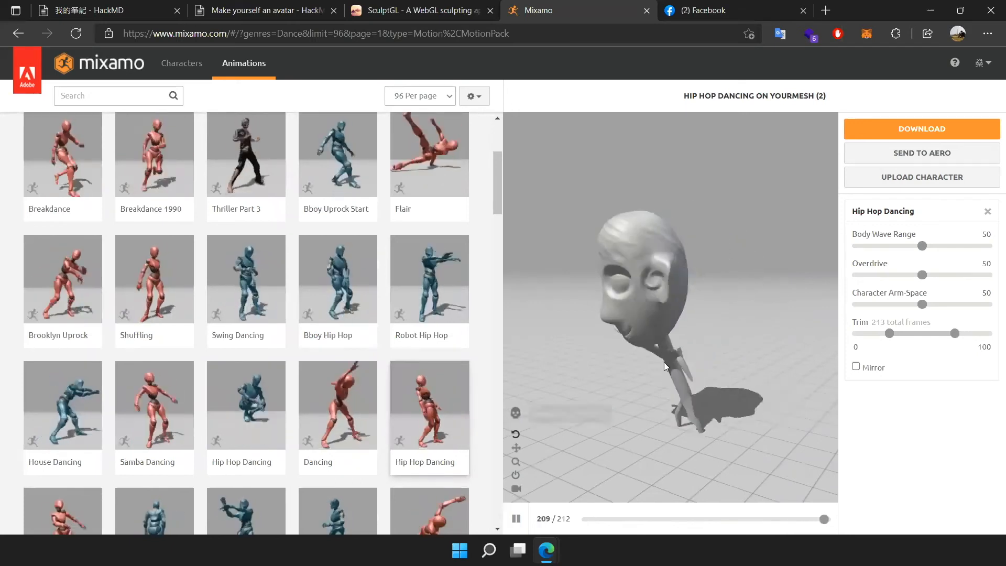
- Switch to the HackMD guide and read the collaborators' avatar identity entries below the Give Identity First example
click(276, 12)
scroll(436, 313, up, 7)
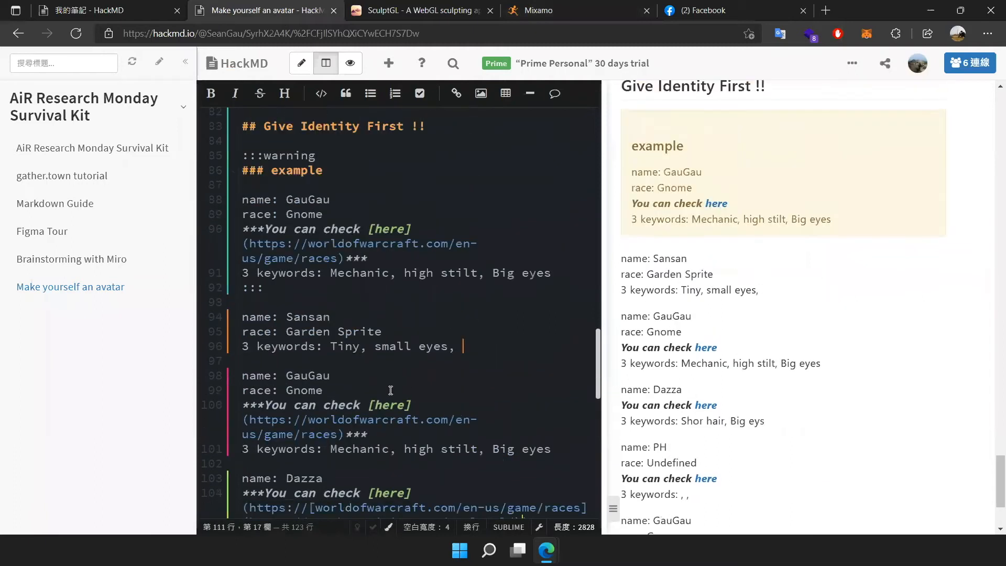
scroll(392, 401, up, 2)
scroll(372, 385, down, 3)
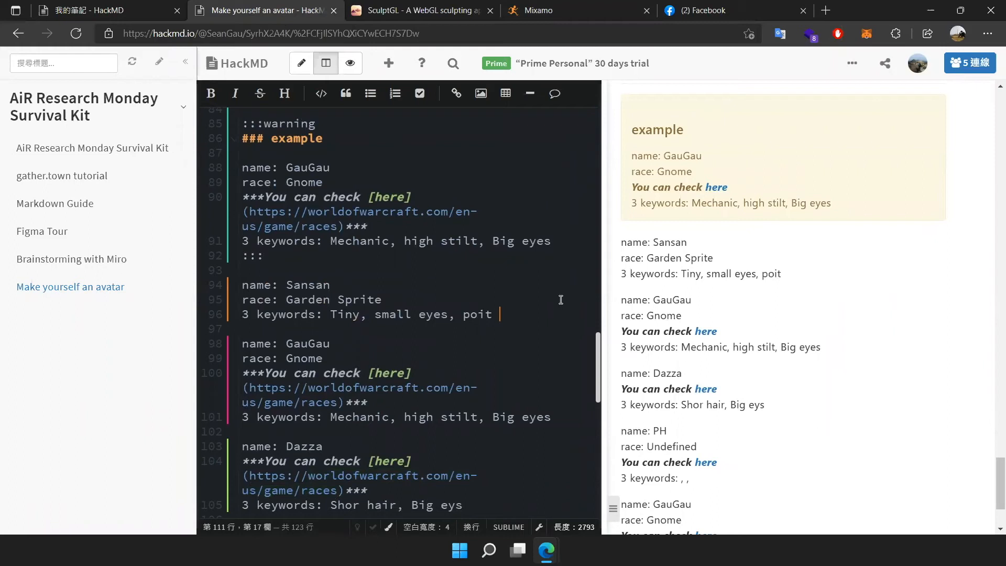
scroll(561, 300, up, 2)
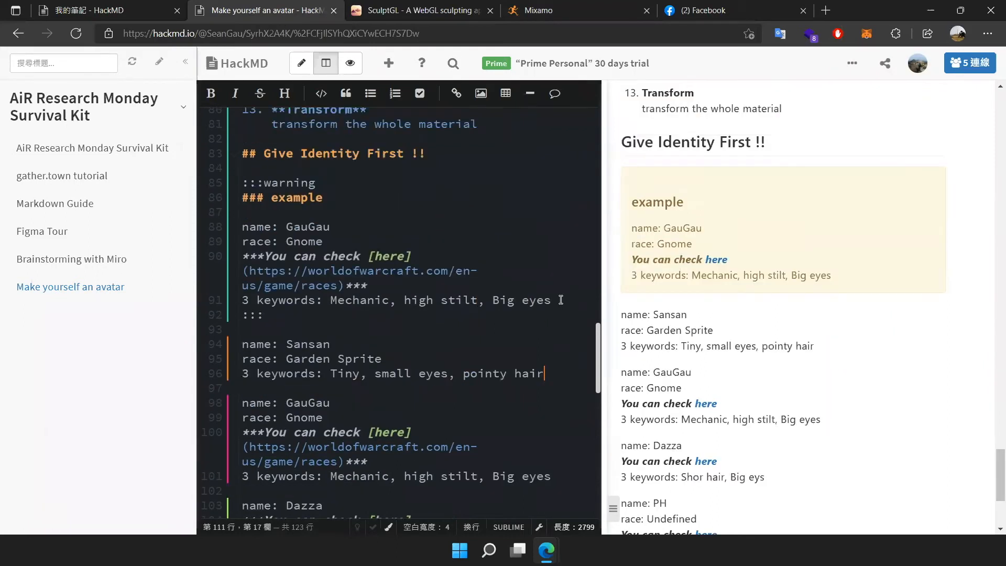
scroll(560, 300, down, 4)
scroll(545, 306, up, 2)
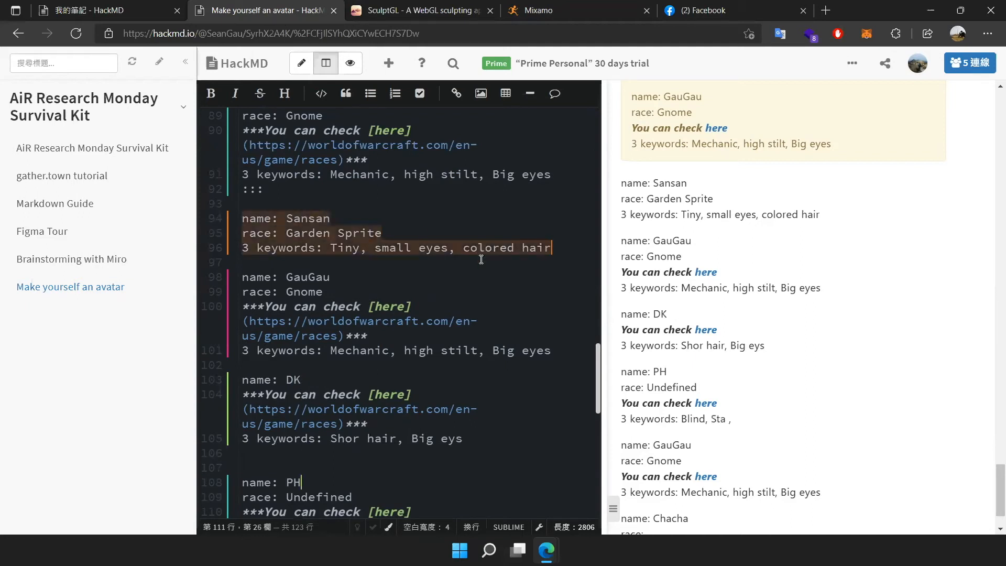
text(rving)
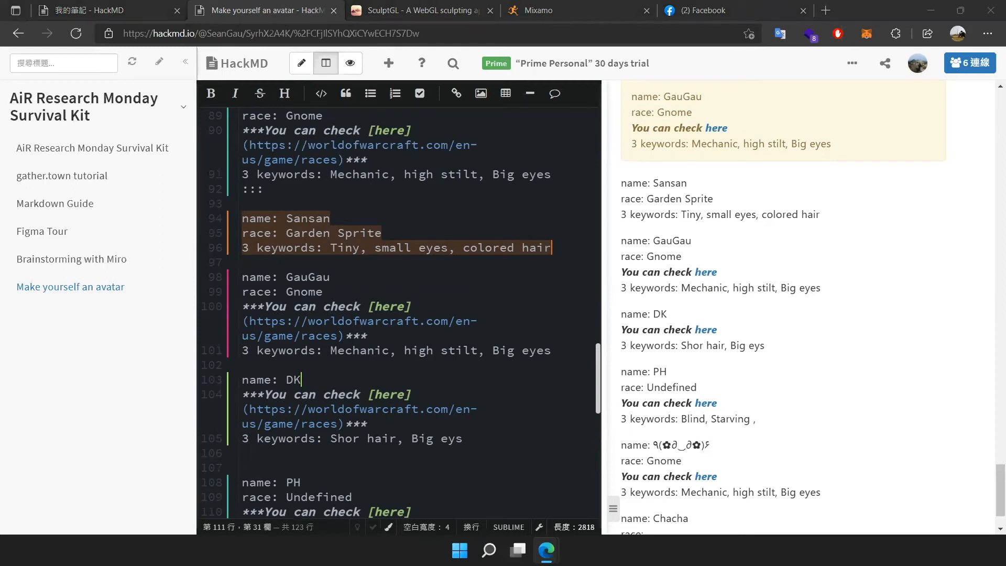
key(Return)
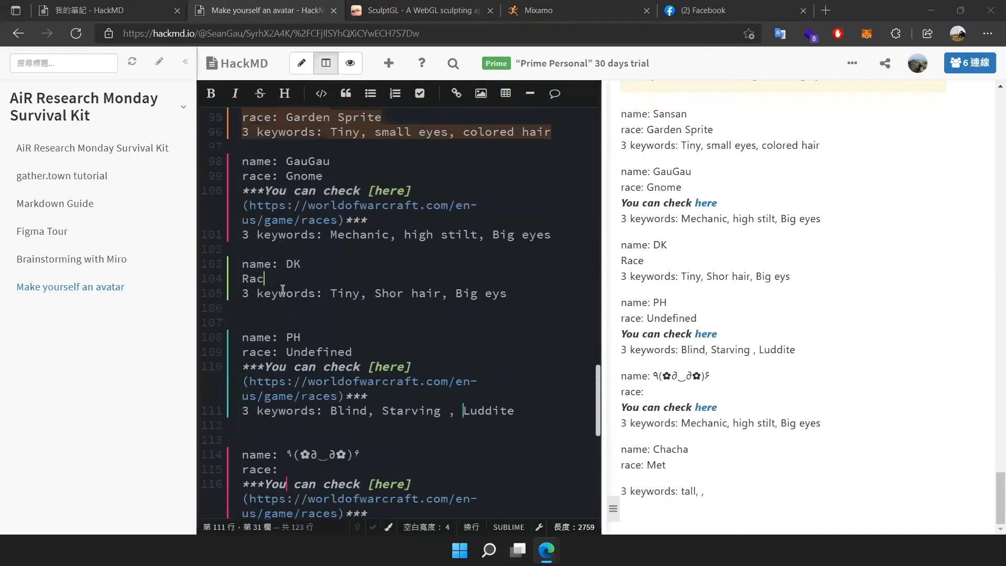
- Review the Gnome entry and the entries below it, highlighting the emoticon used as an avatar name
drag(239, 303, 468, 244)
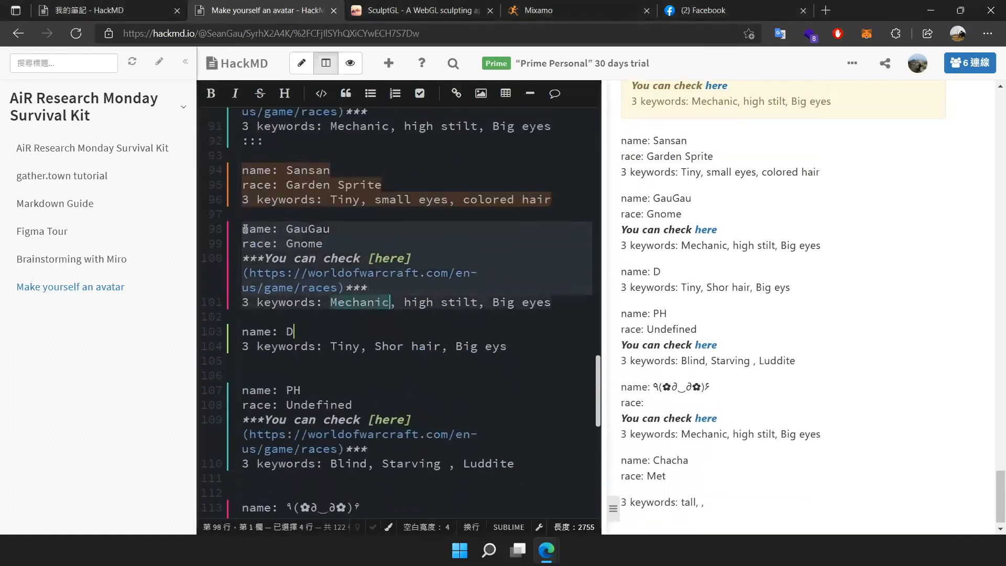
click(441, 273)
click(357, 334)
scroll(276, 336, down, 3)
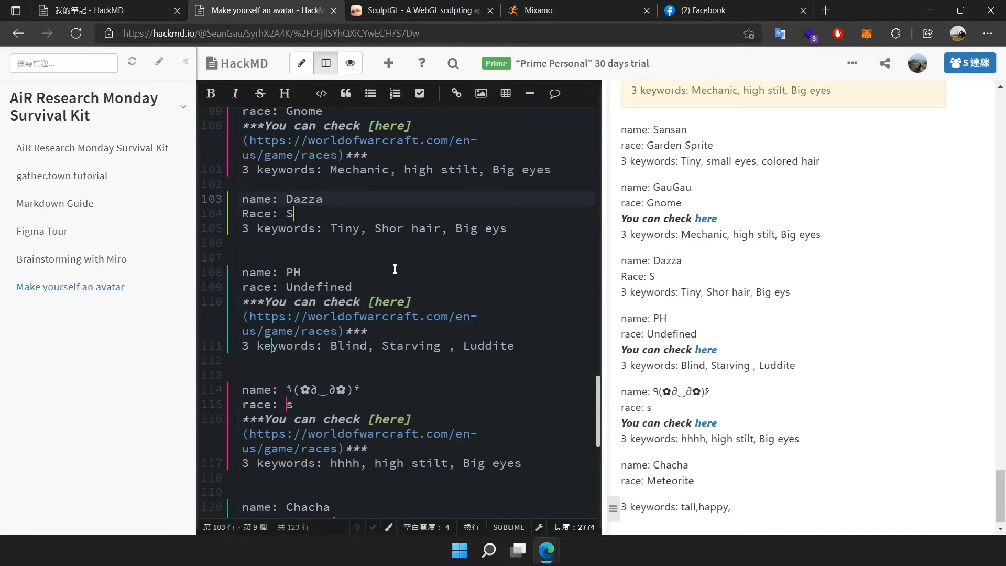
scroll(445, 204, down, 1)
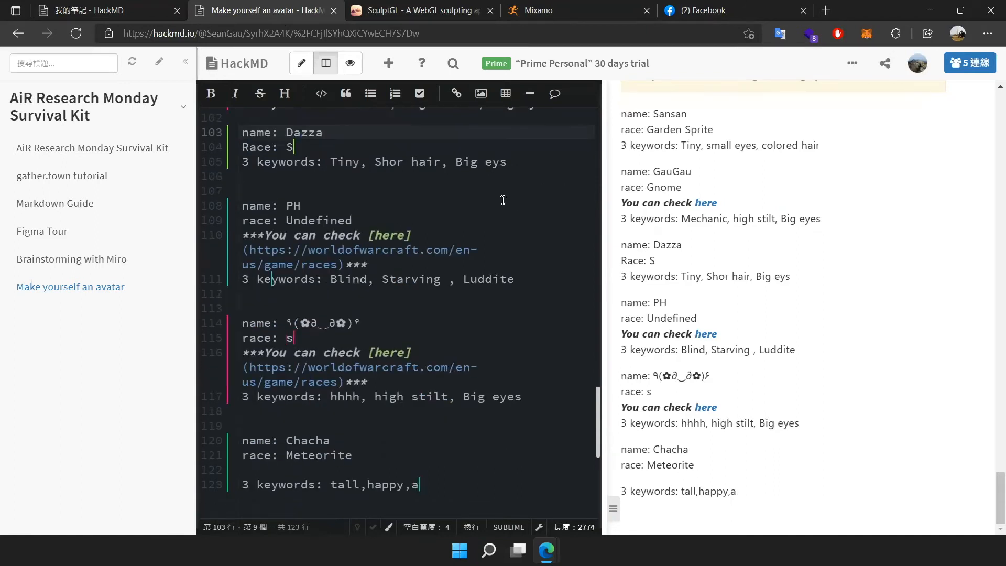
scroll(367, 235, down, 1)
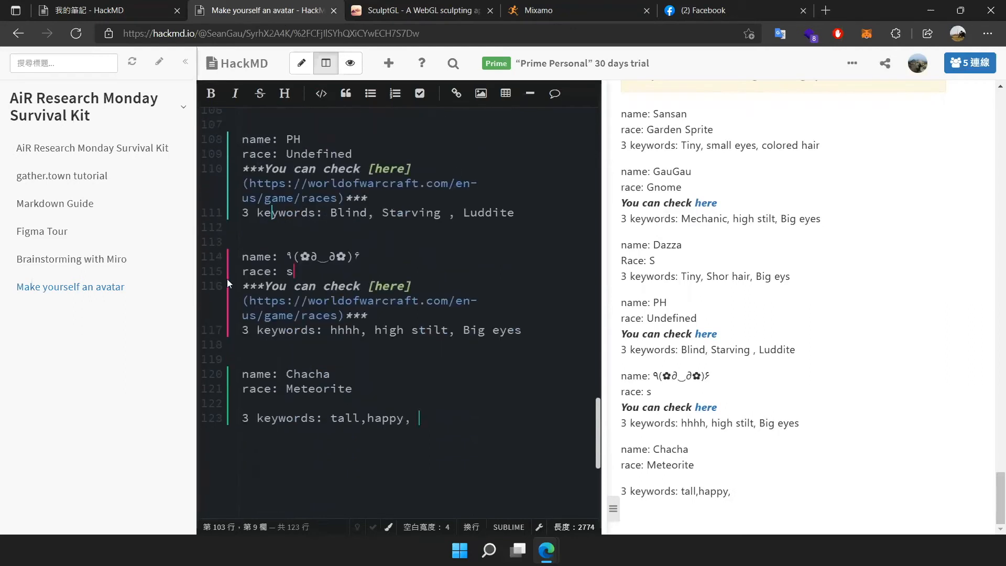
scroll(377, 260, up, 2)
scroll(375, 264, down, 1)
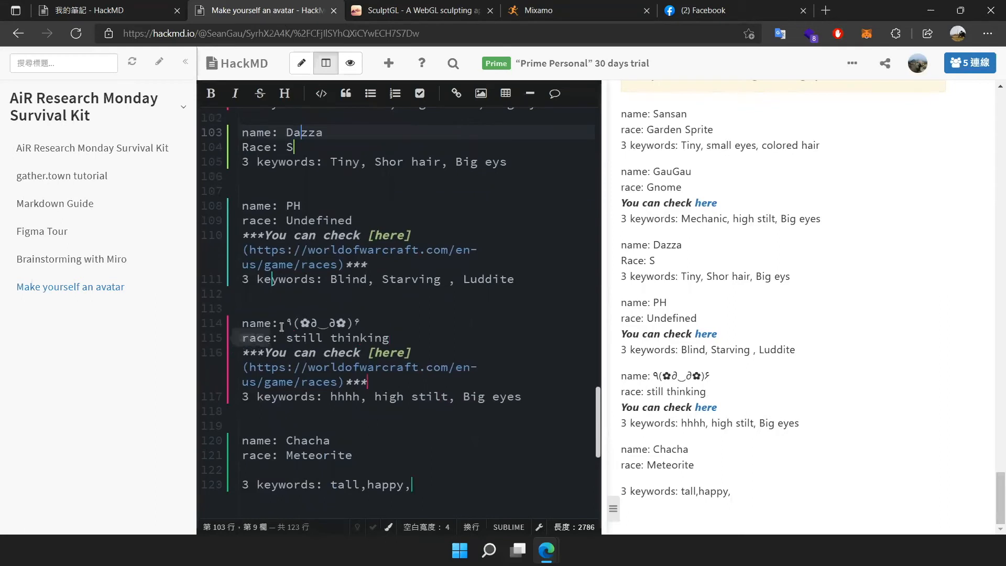
drag(286, 322, 366, 321)
click(365, 321)
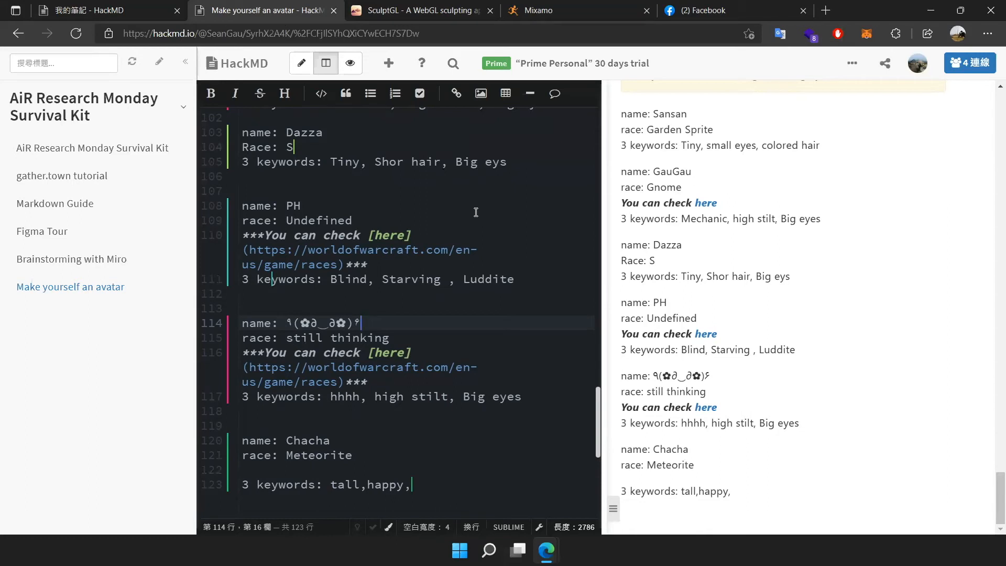
- Examine the race and keyword lines of the remaining identity entries near the end of the note
text(pi)
scroll(478, 231, down, 4)
click(514, 171)
scroll(368, 328, up, 4)
click(396, 320)
click(418, 341)
click(441, 329)
click(339, 396)
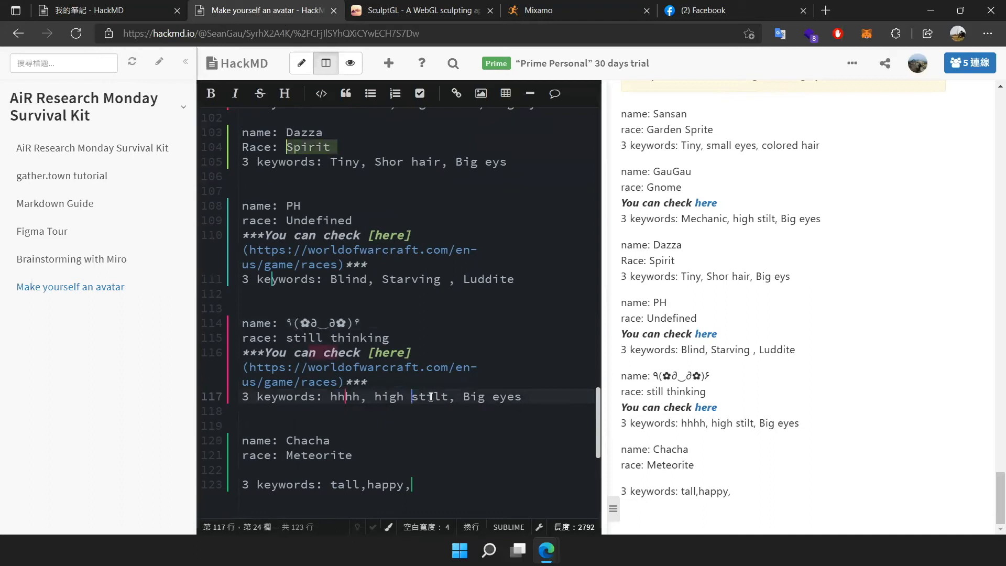
click(494, 396)
click(524, 348)
- Reload the HackMD note and return to the emoticon-named entry near its end
key(F5)
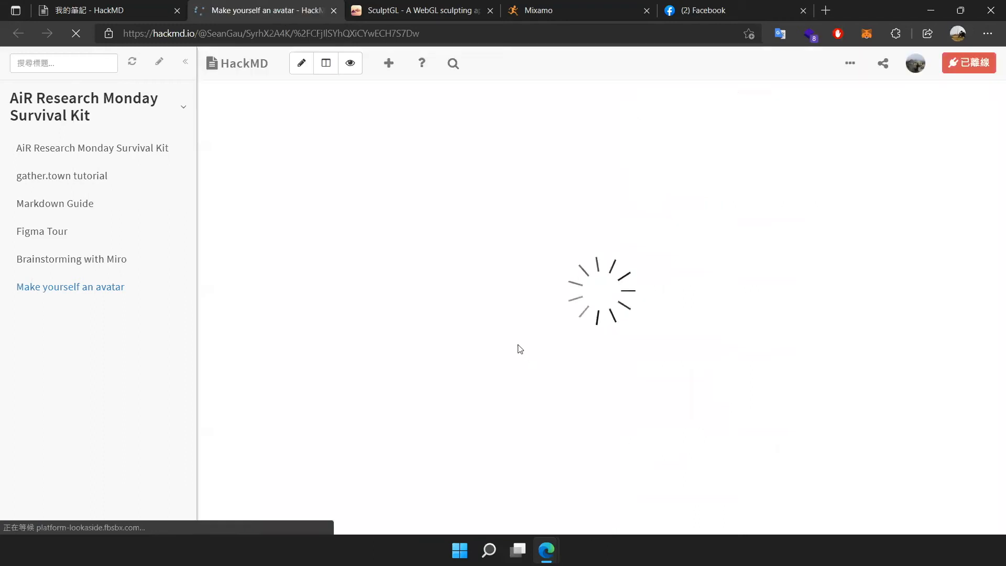
scroll(508, 340, down, 15)
scroll(486, 329, down, 10)
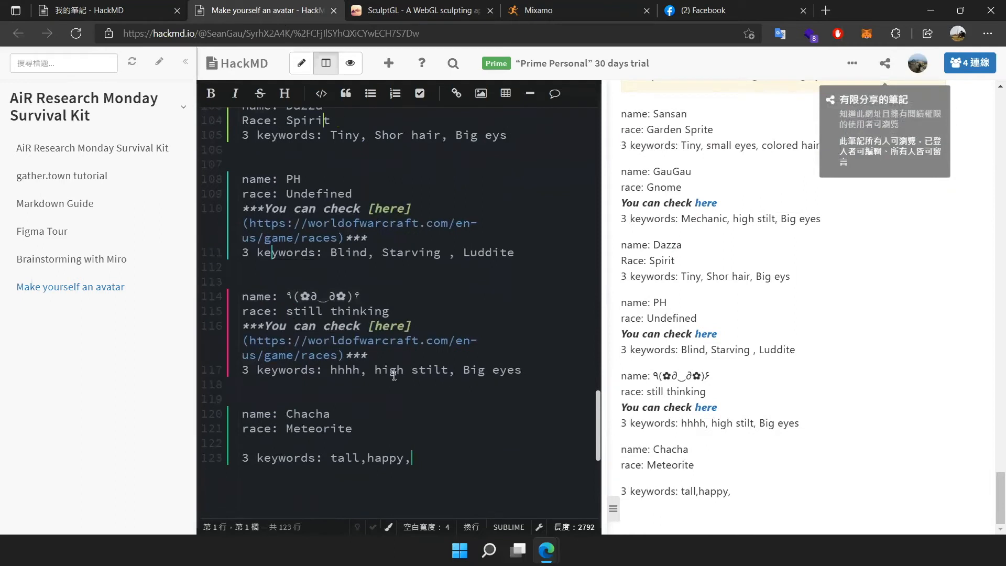
drag(530, 373, 362, 370)
click(468, 354)
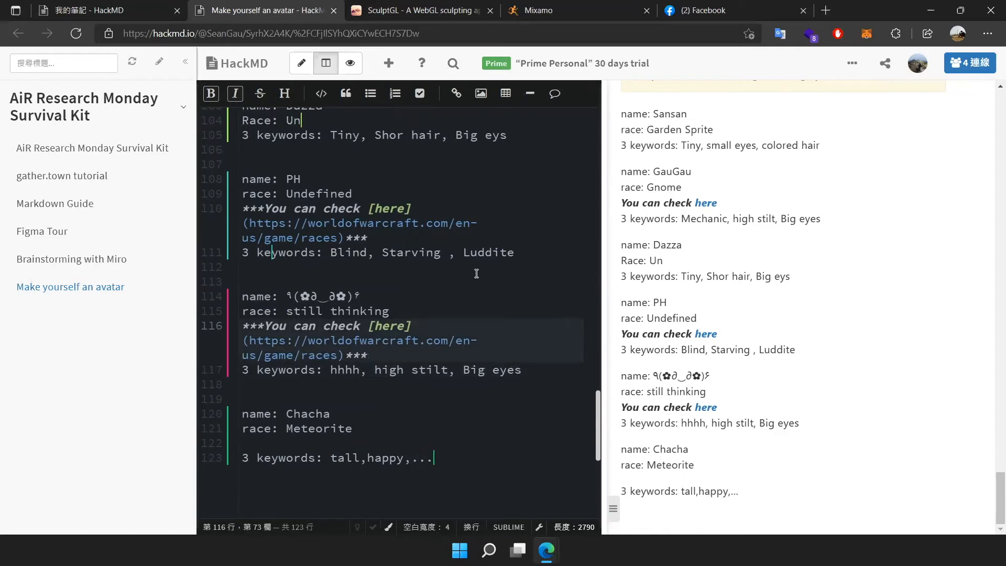
- Replace the first two keywords of the emoticon-named entry with happy and floating
click(343, 371)
text(appy)
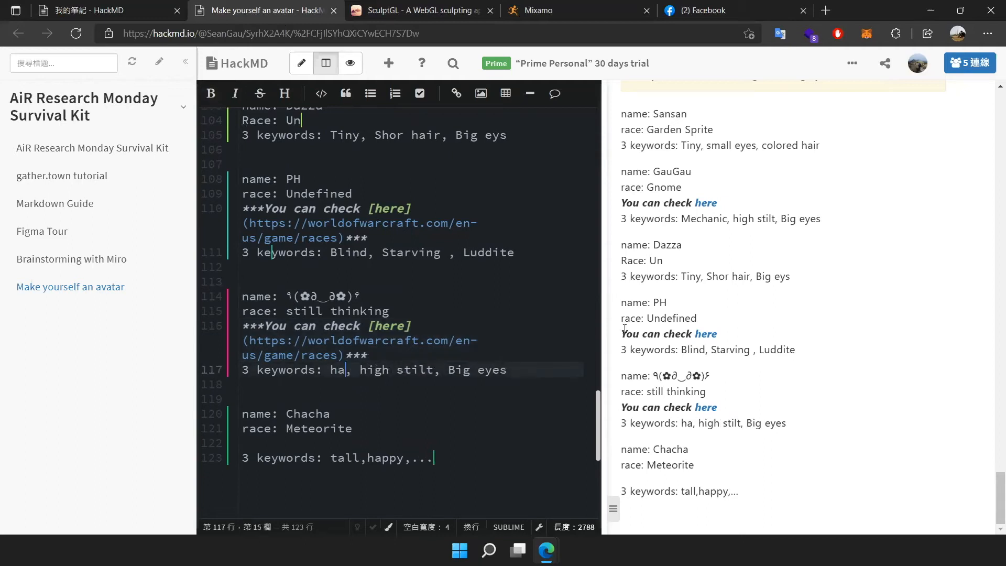
key(Right)
key(Right)
key(shift+Right)
key(shift+Right)
key(shift+Right)
key(shift+Right)
key(shift+Right)
key(shift+Right)
key(shift+Right)
key(shift+Right)
key(shift+Right)
key(shift+Right)
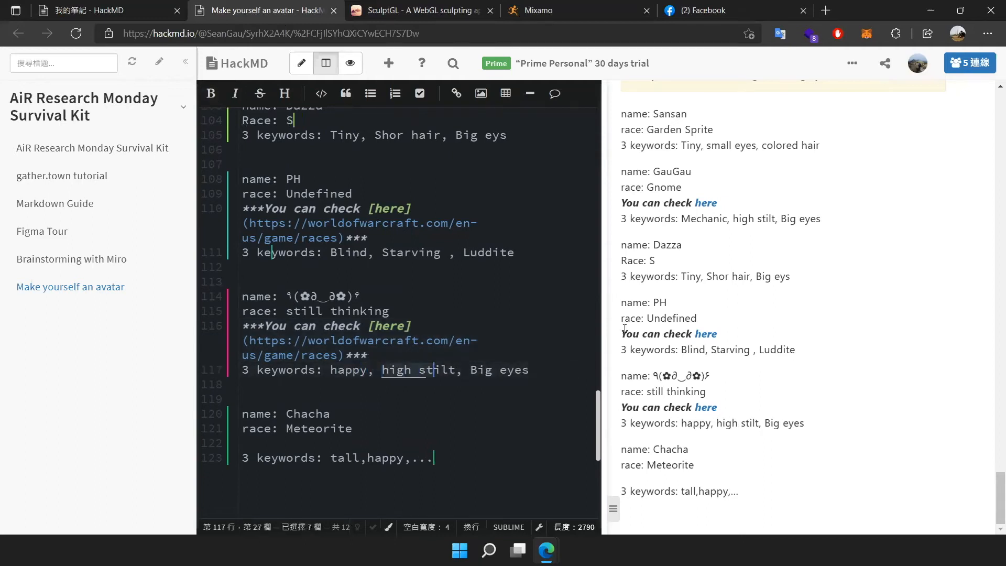
text(fl)
text(oating)
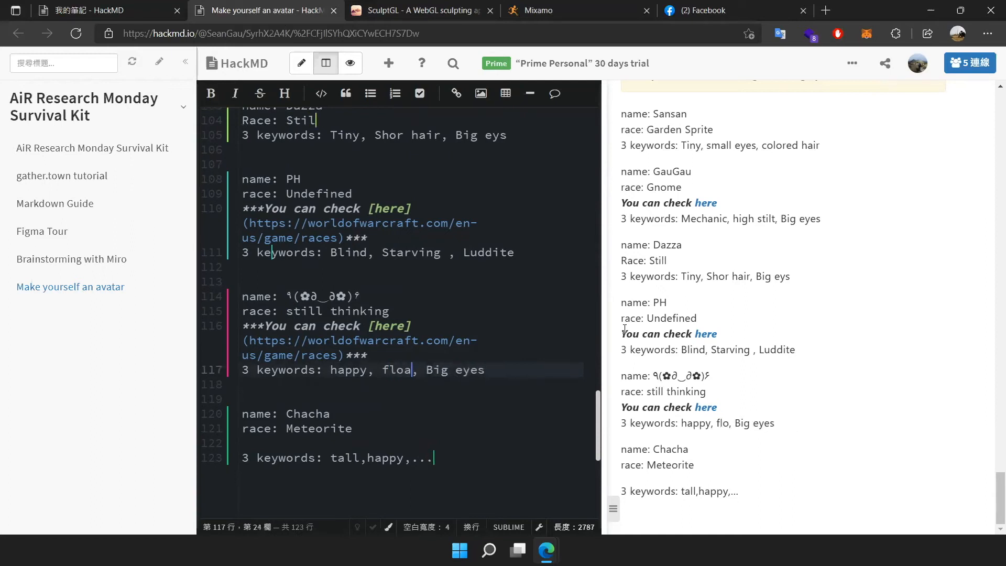
- Replace the third keyword, Big eyes, in the emoticon-named entry with energetic
key(Right)
key(Right)
key(shift+Right)
key(shift+Right)
key(shift+Right)
key(shift+Right)
key(shift+Right)
key(shift+Right)
key(shift+Right)
key(shift+Right)
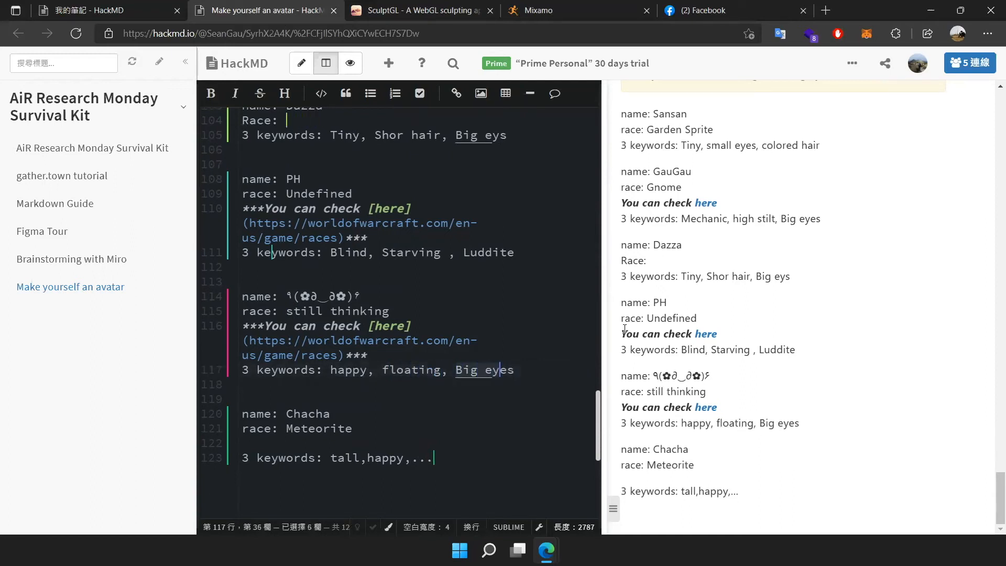
text(energetic)
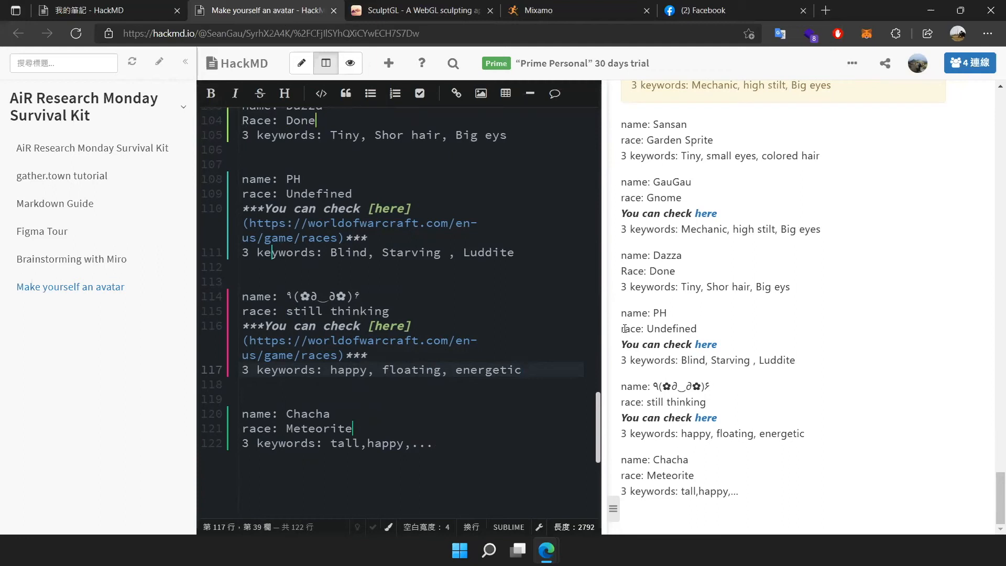
- Delete the "You can check here" link line from the emoticon-named entry
key(Up)
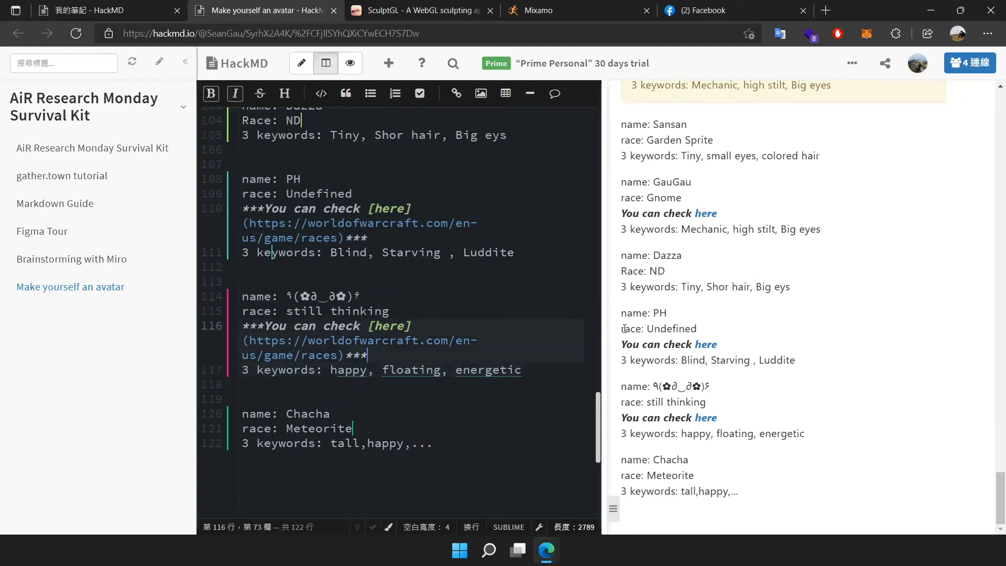
key(shift+Up)
key(shift+Up)
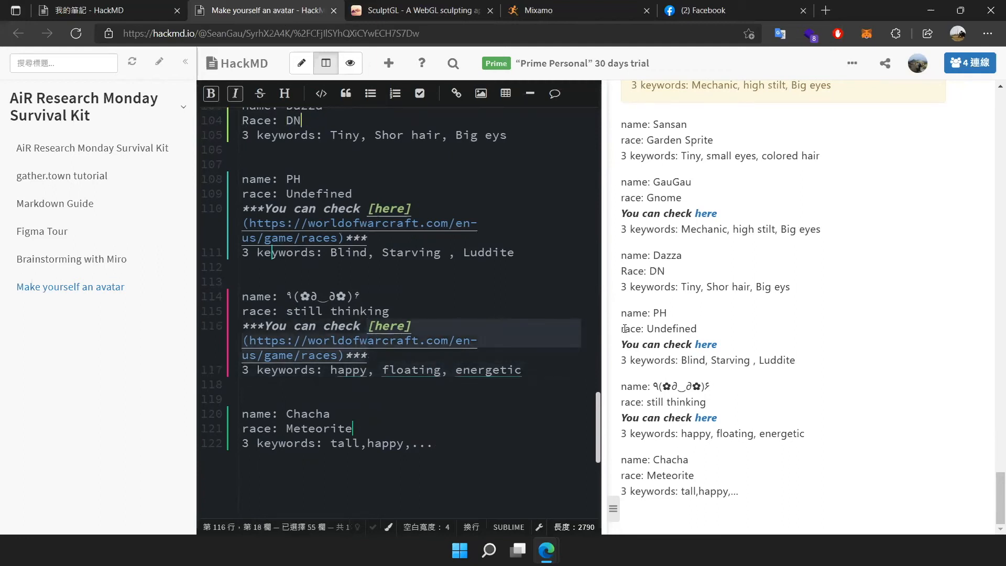
key(shift+Up)
key(shift+Right)
key(shift+Right)
key(shift+Right)
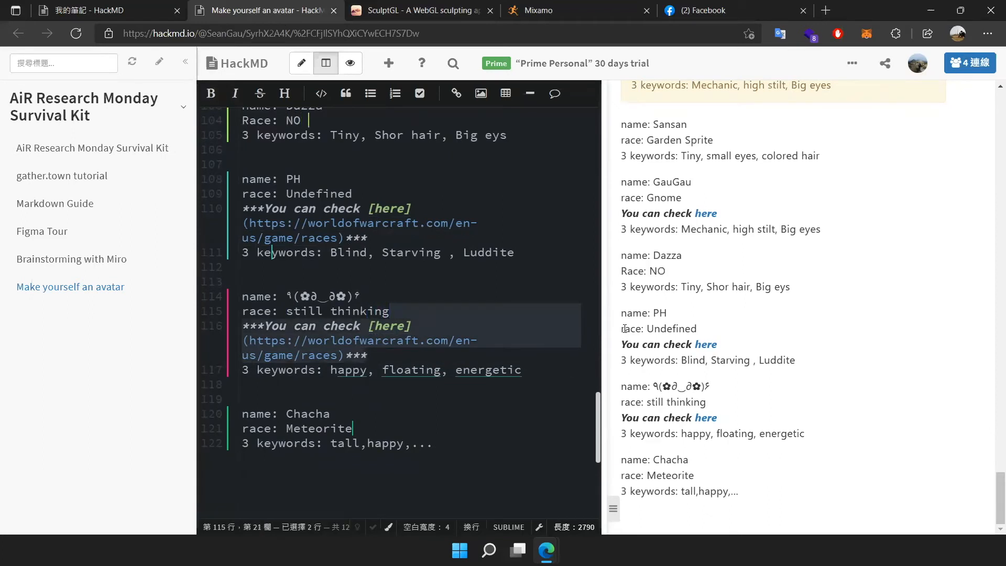
key(BackSpace)
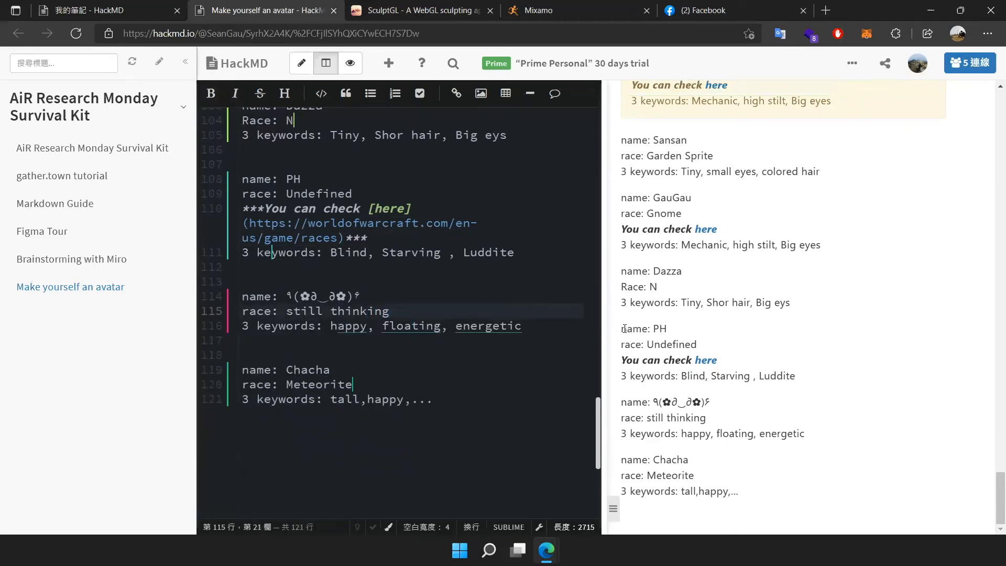
key(Down)
key(Down)
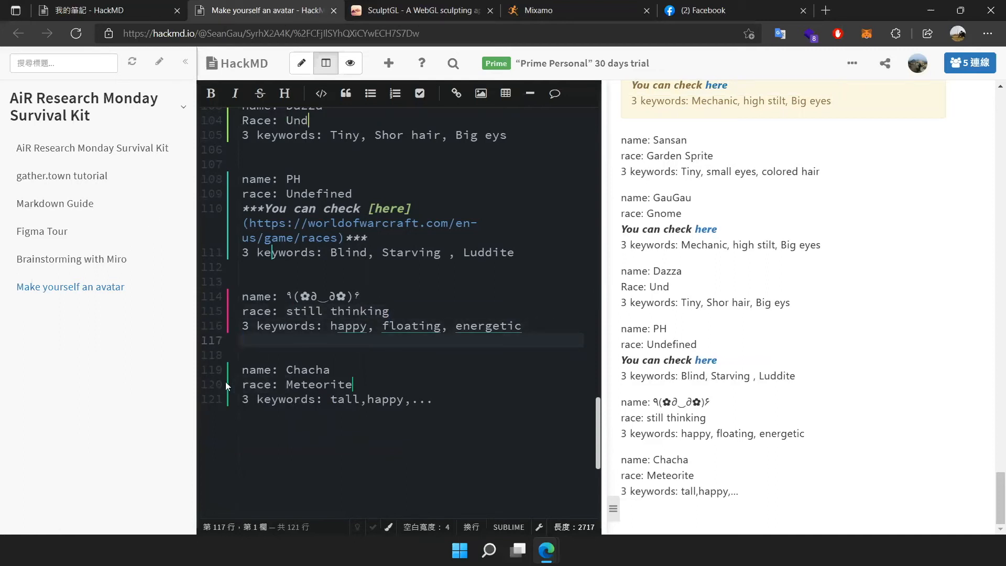
- Check the keywords line of the Meteorite entry, highlighting its unfinished third keyword
click(412, 401)
drag(413, 401, 444, 404)
click(414, 402)
click(426, 425)
click(432, 427)
click(437, 431)
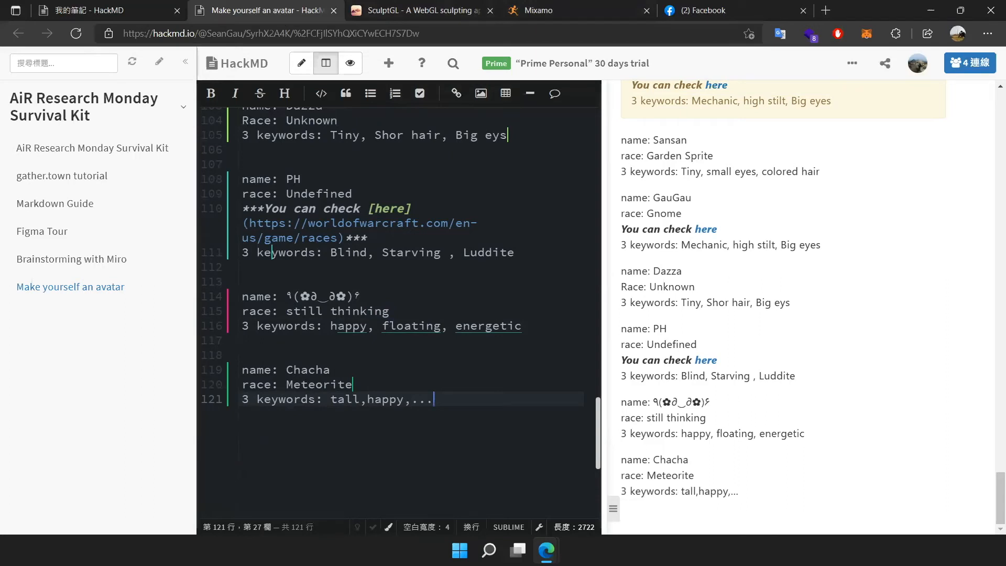
- Glance at Mixamo and SculptGL, open the World of Warcraft races link from the HackMD note, browse the playable races and close the page
click(557, 14)
click(452, 10)
click(286, 6)
click(705, 361)
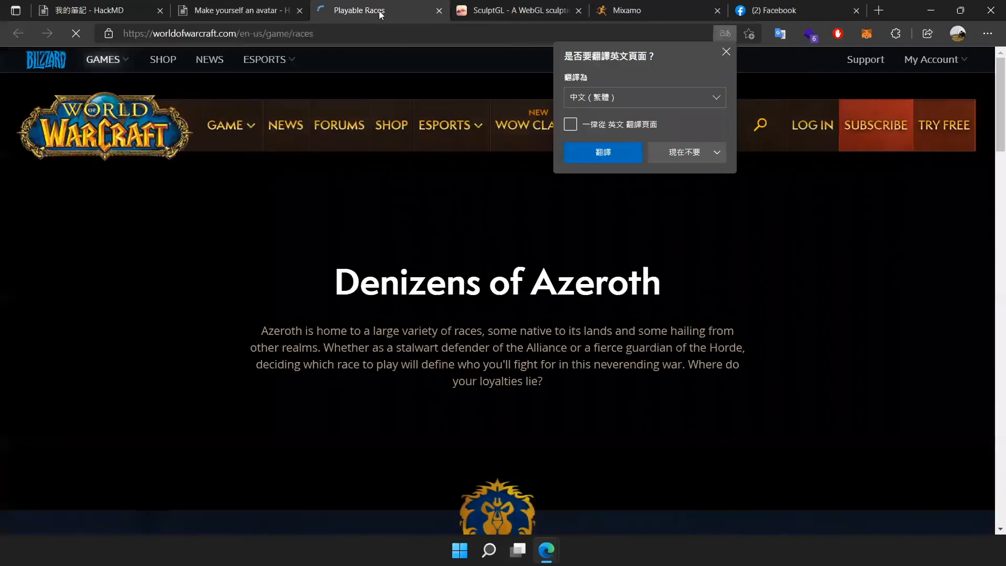
scroll(506, 287, down, 10)
scroll(506, 287, down, 6)
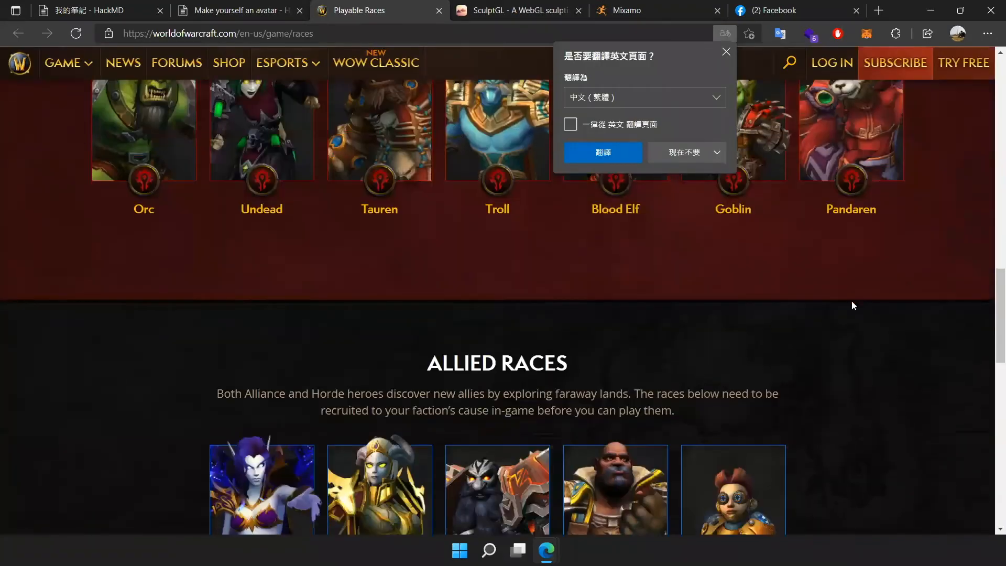
key(ctrl+w)
- Look up the Chinese translation of Meteorite in the note's last entry and review the identity entries above it
double_click(663, 474)
click(665, 491)
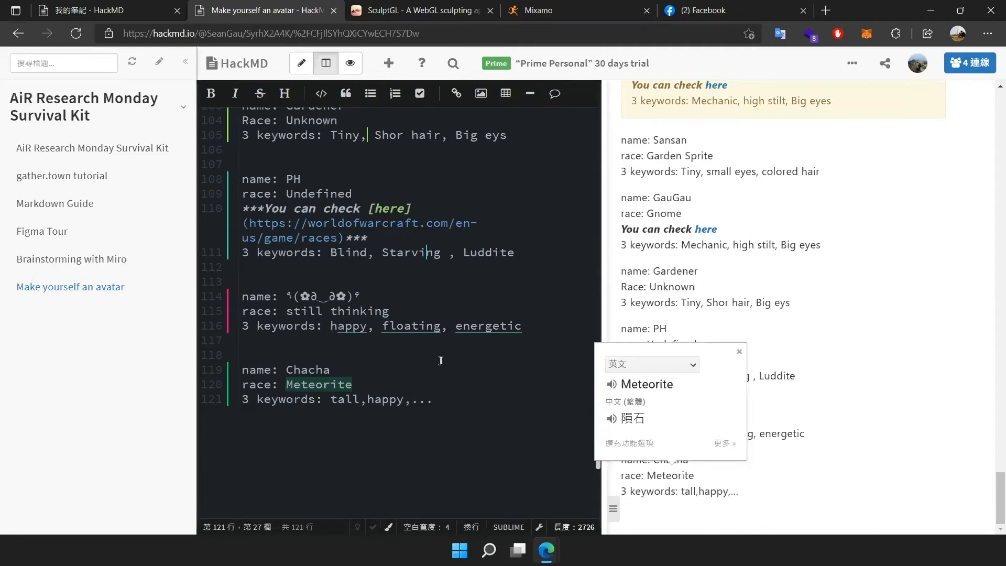
scroll(483, 370, up, 3)
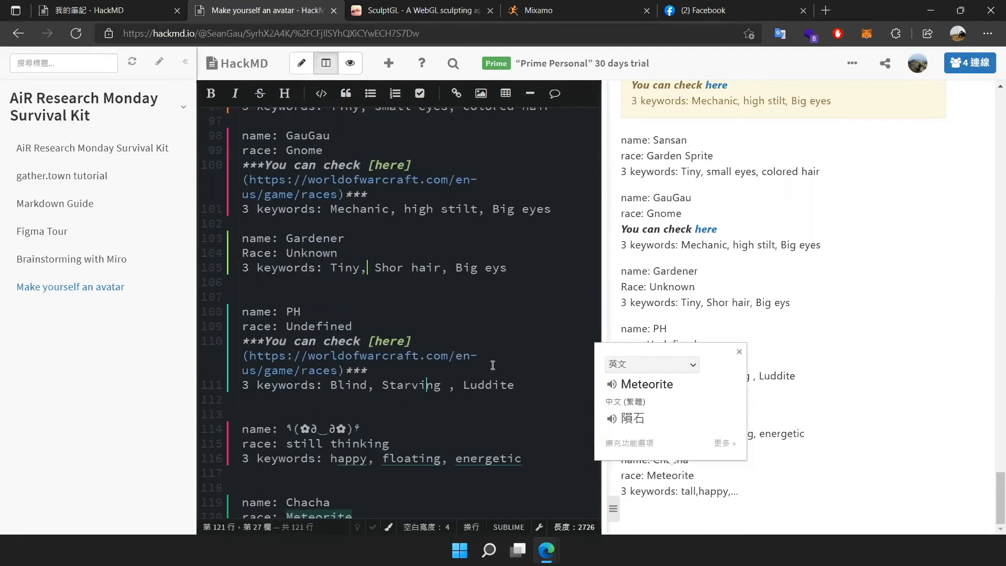
scroll(493, 365, up, 2)
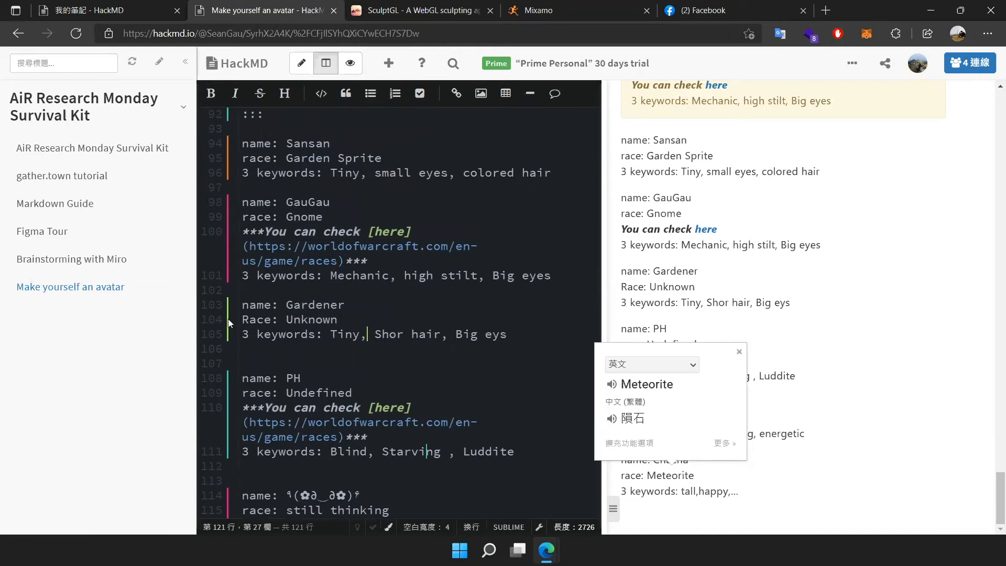
- Review the participants' identity entries in the HackMD note, from the "Give Identity First !!" example to the last entry
mouse_move(228, 318)
key(BackSpace)
scroll(377, 257, up, 1)
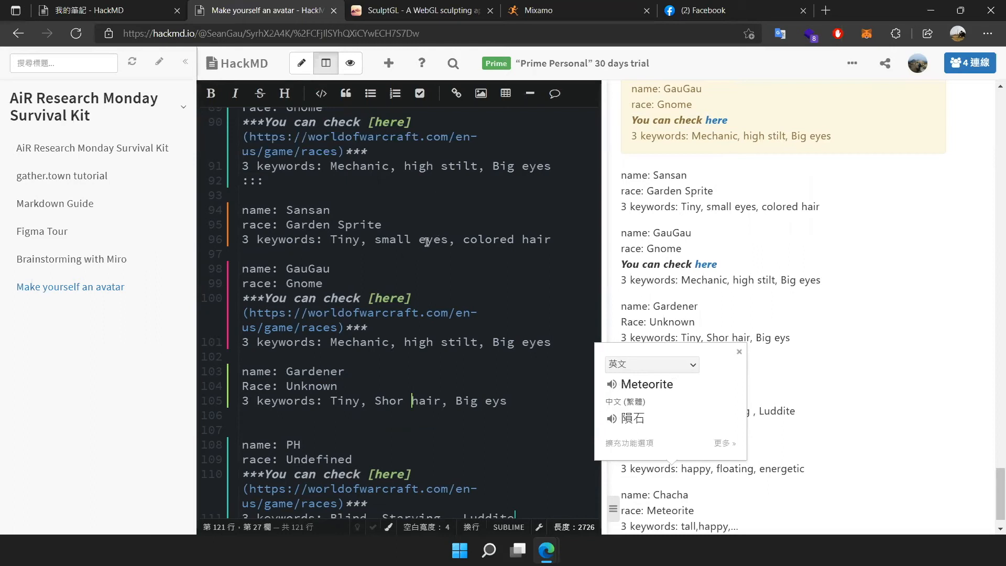
key(End)
click(485, 312)
scroll(498, 321, up, 1)
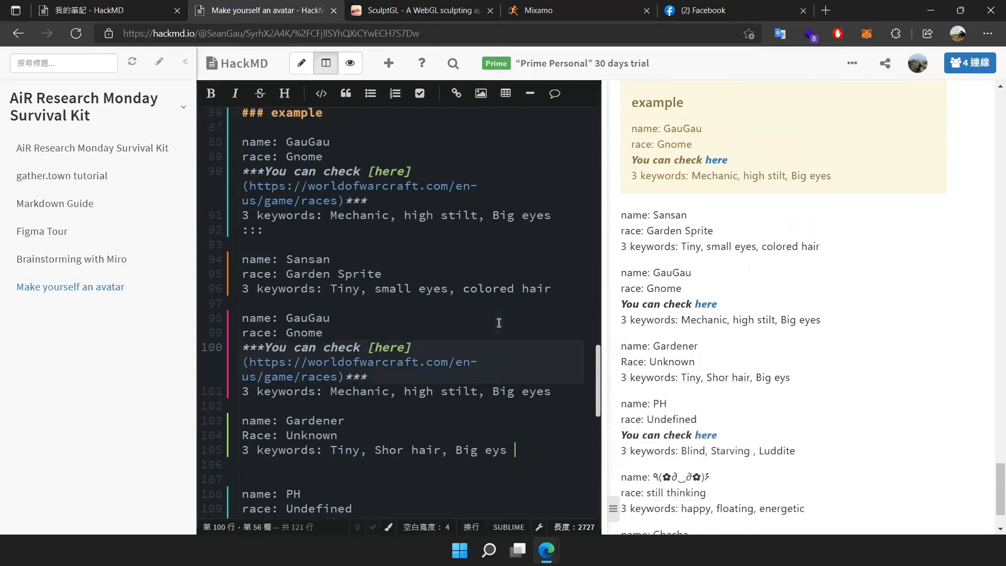
scroll(499, 322, up, 1)
scroll(499, 323, down, 1)
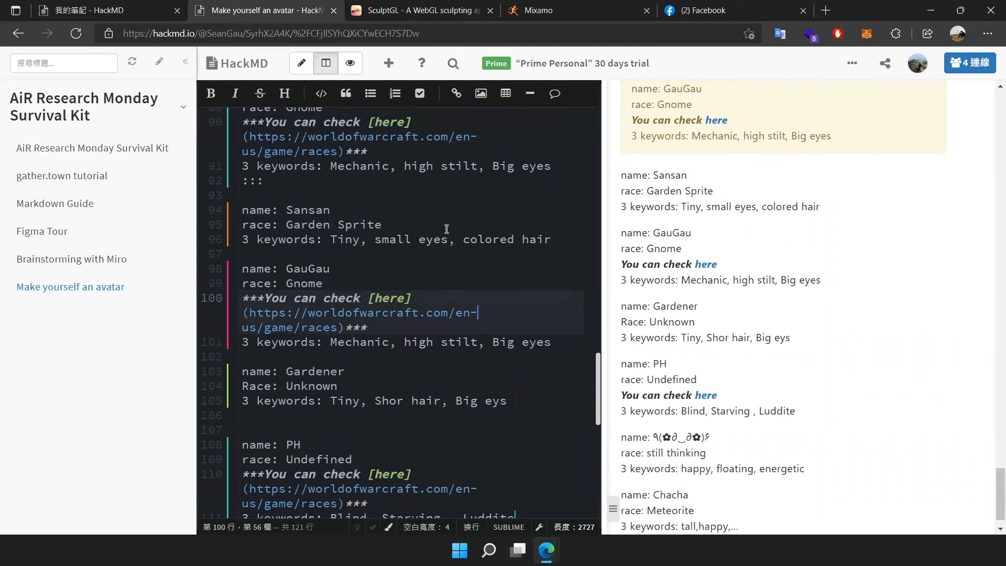
scroll(447, 225, down, 1)
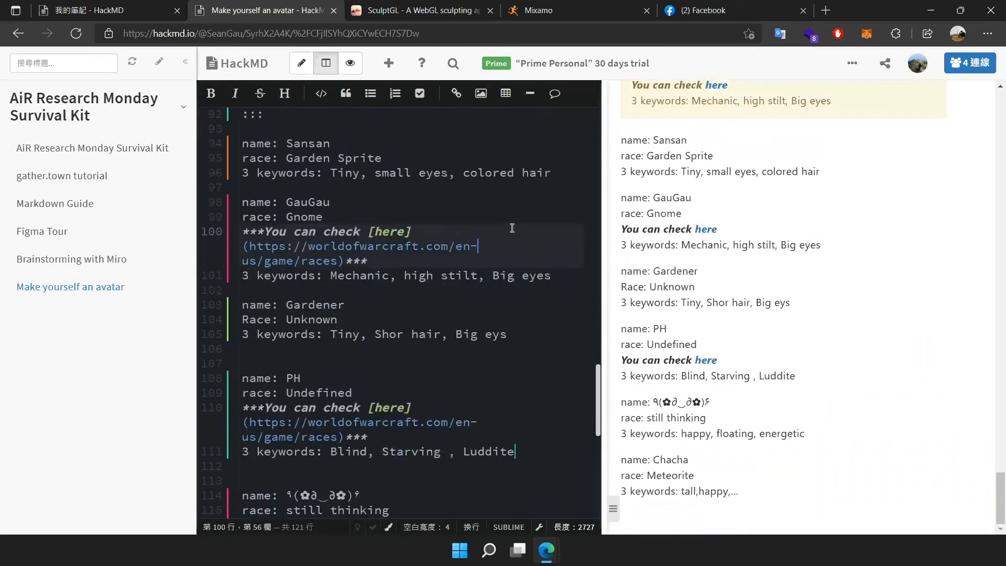
scroll(510, 228, down, 1)
right_click(511, 228)
click(421, 237)
scroll(538, 236, down, 2)
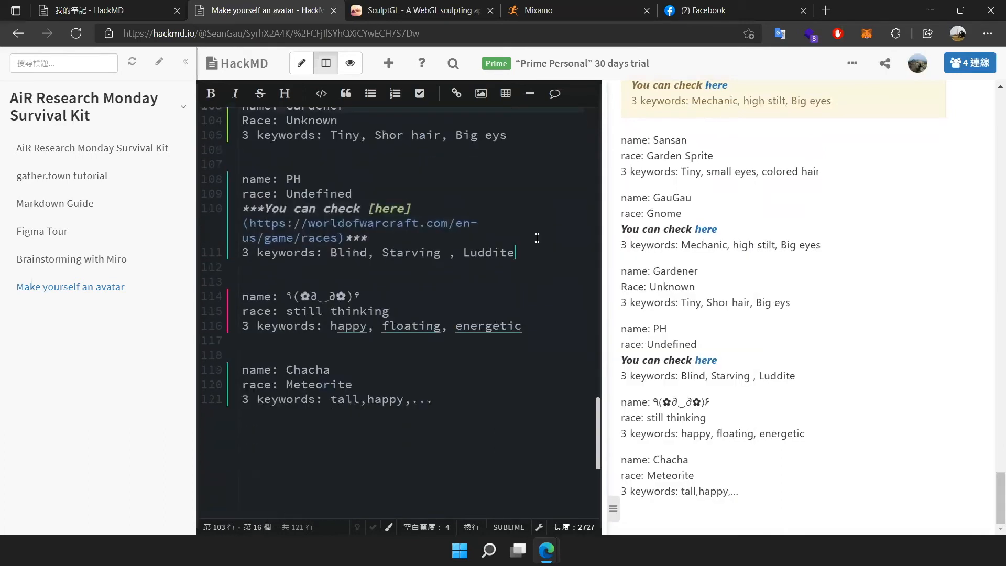
scroll(527, 244, up, 1)
scroll(521, 255, up, 4)
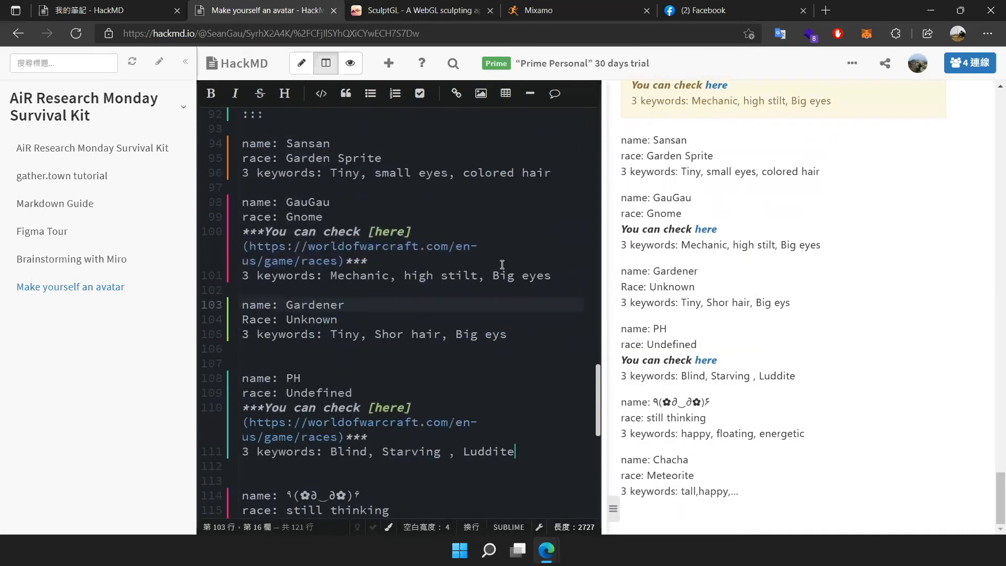
scroll(450, 316, up, 3)
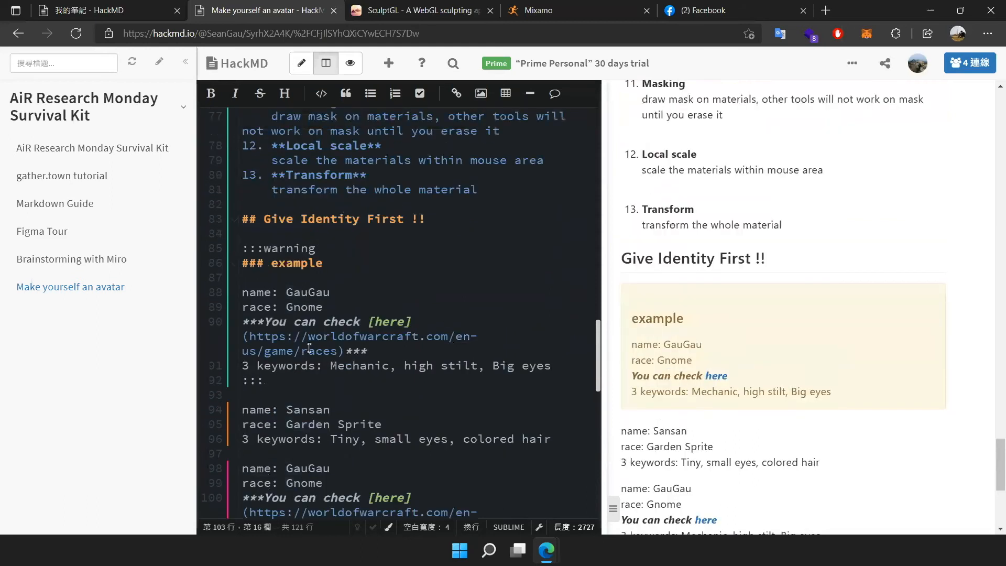
scroll(507, 277, down, 6)
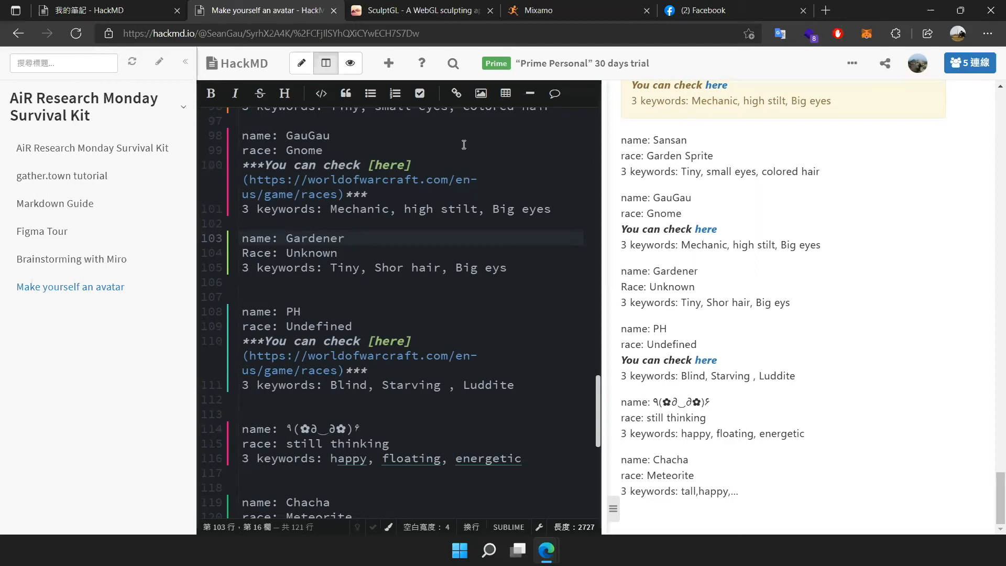
- Check the dancing avatar in Mixamo and inspect the whole sculpted avatar from the front in SculptGL
click(576, 10)
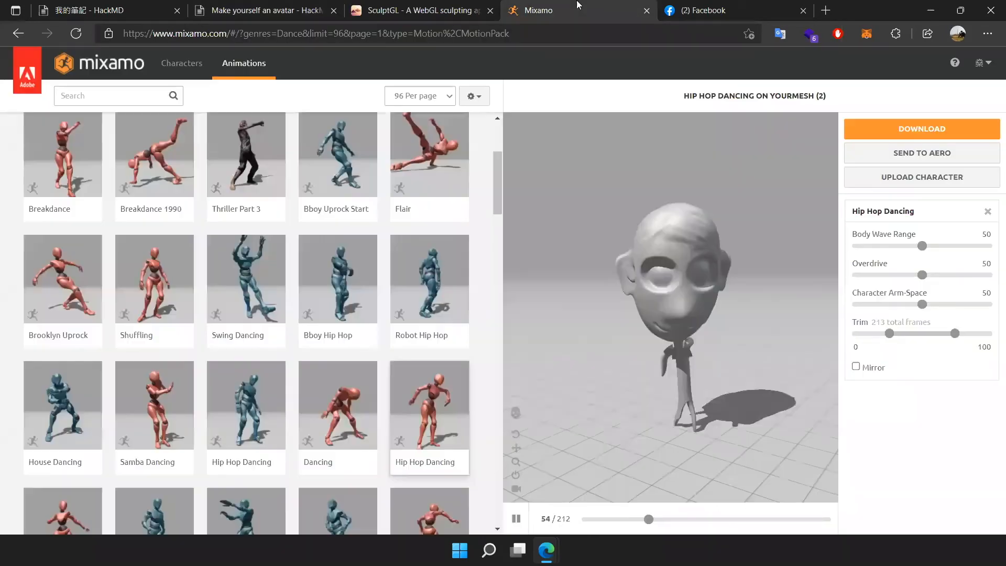
click(416, 11)
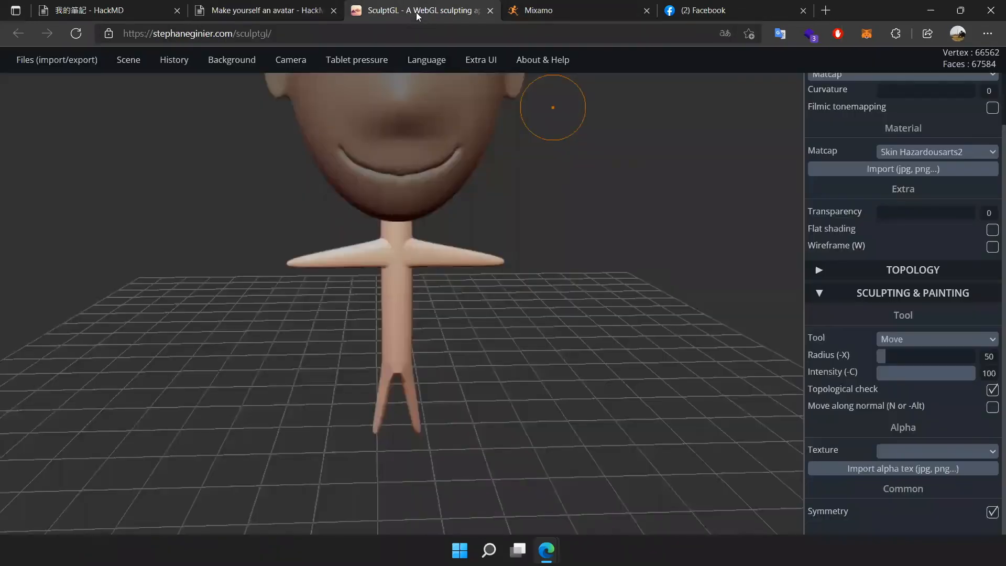
scroll(406, 257, down, 1)
middle_drag(489, 273, 476, 386)
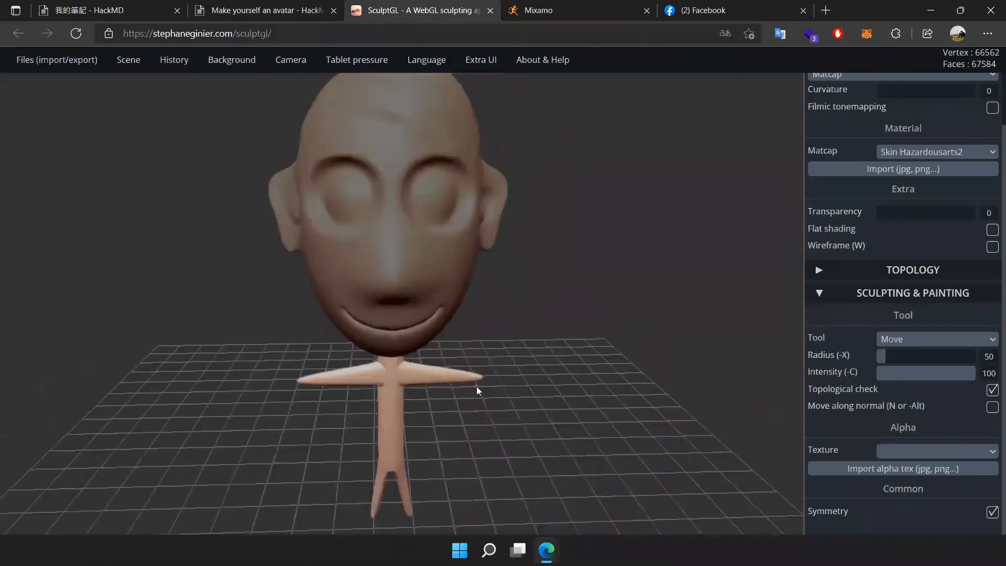
scroll(559, 314, down, 1)
scroll(535, 309, down, 1)
middle_drag(535, 310, 530, 332)
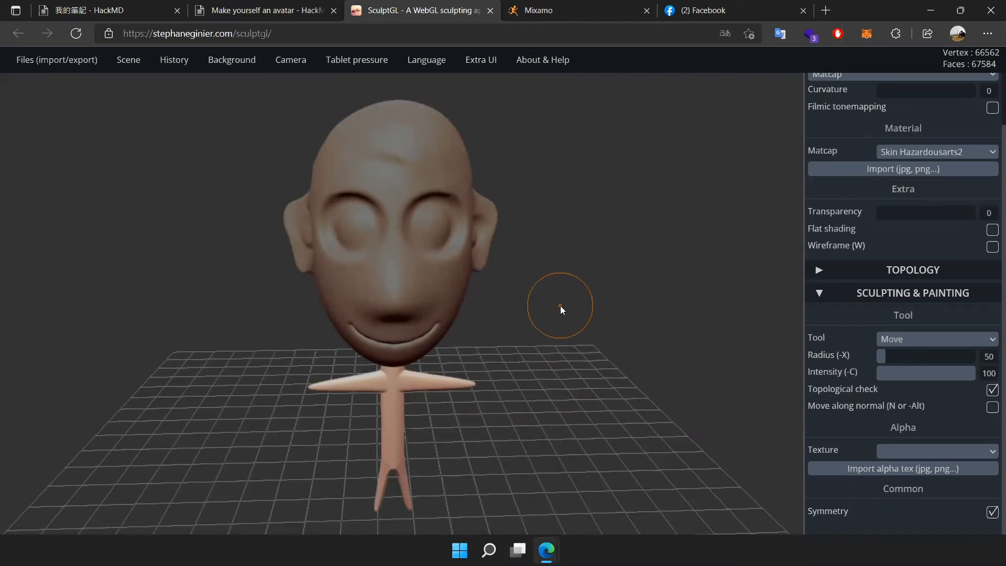
scroll(535, 278, down, 1)
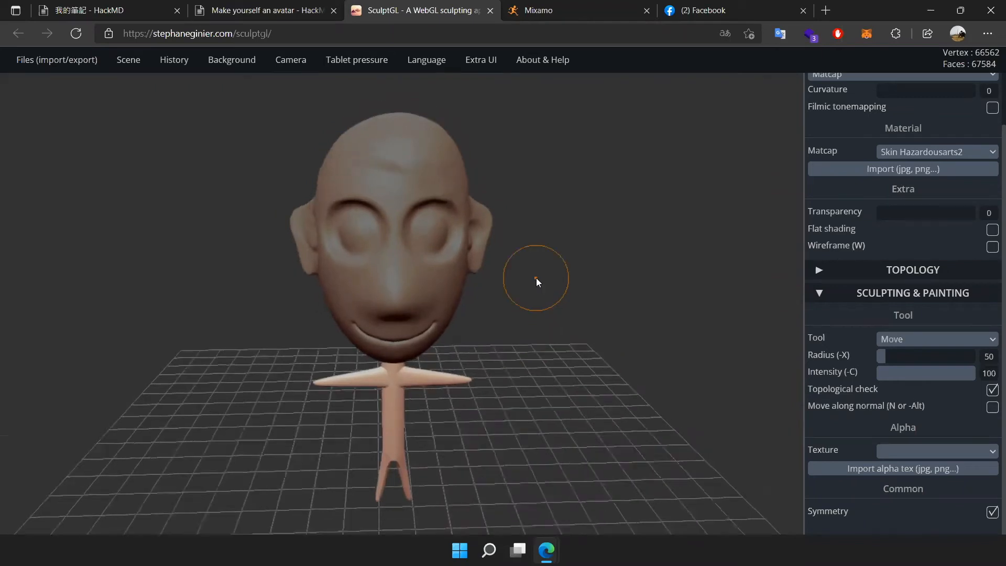
middle_drag(536, 278, 536, 274)
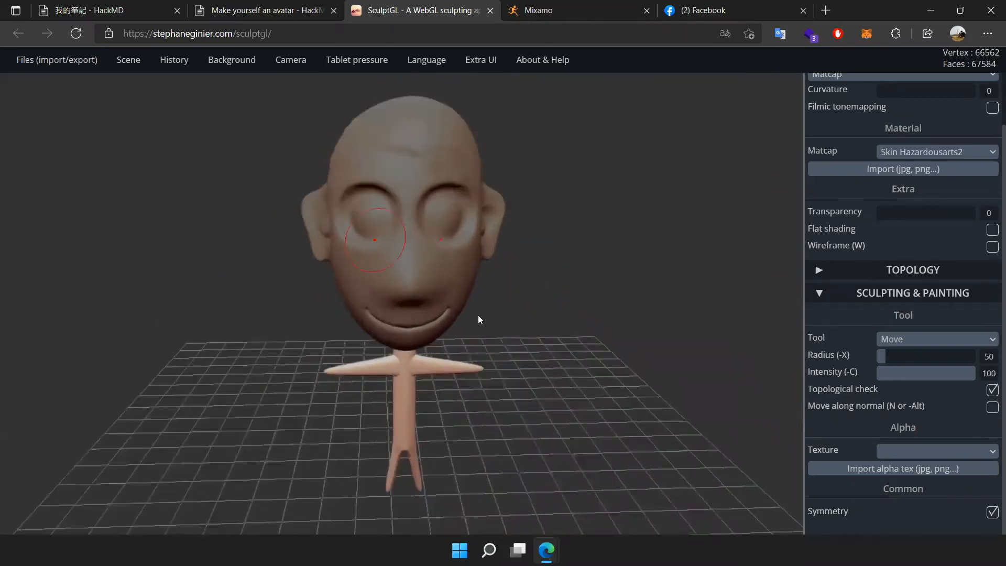
- Look over SculptGL's scene export formats and camera options, and view the avatar from a low side angle
mouse_move(71, 62)
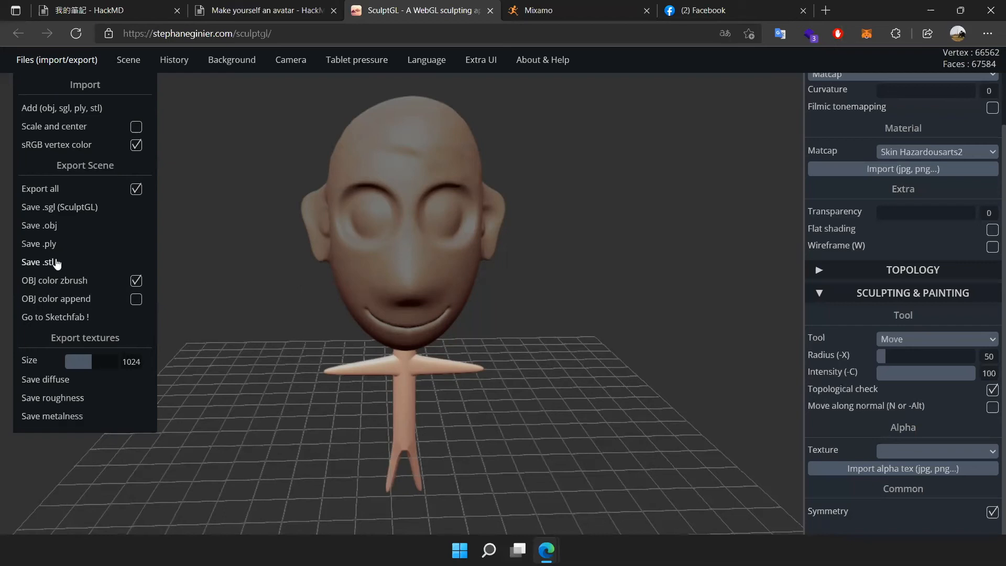
mouse_move(92, 59)
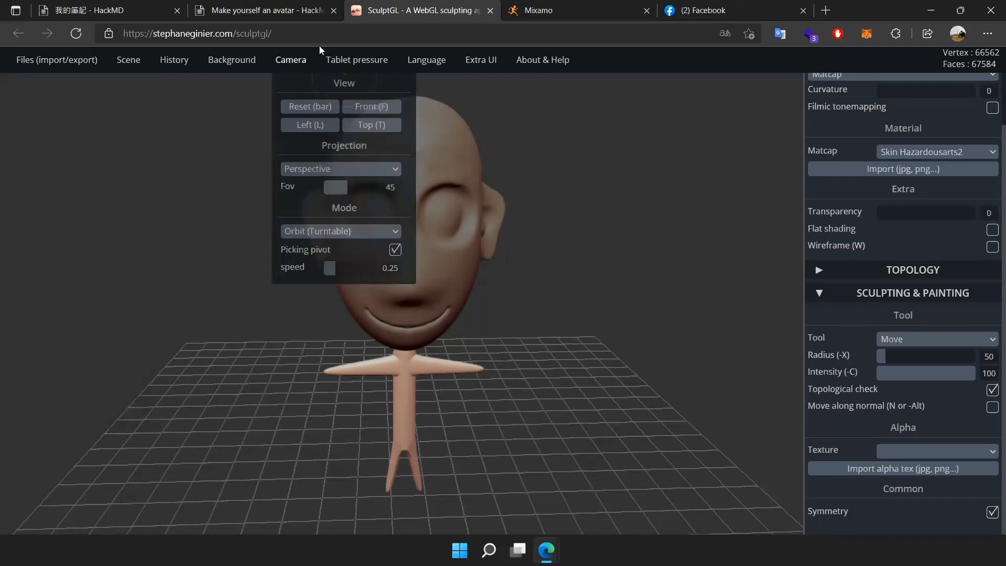
scroll(310, 295, down, 2)
mouse_move(617, 358)
mouse_down()
mouse_move(452, 355)
mouse_move(123, 287)
mouse_move(113, 273)
mouse_move(522, 217)
mouse_up()
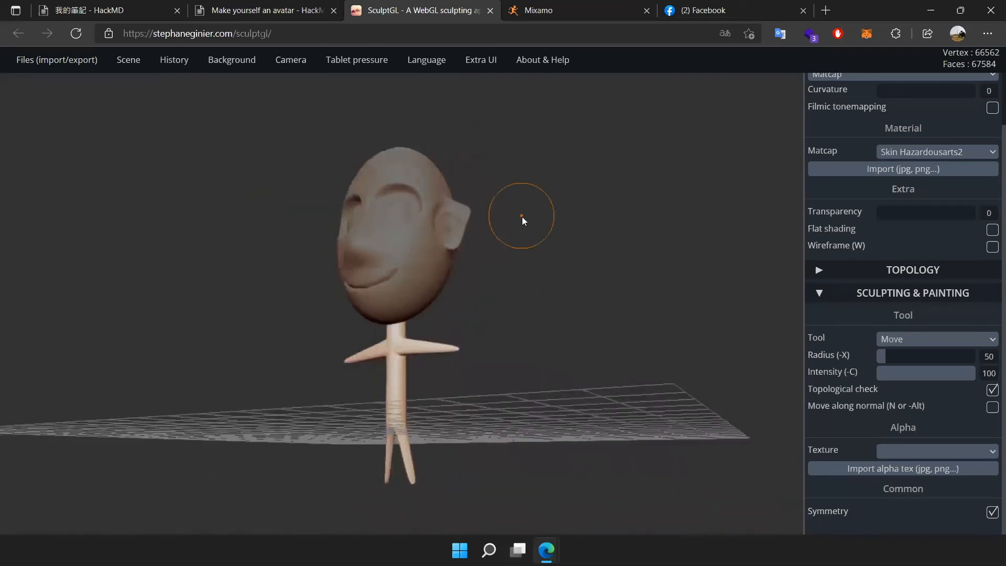
- Switch to Mixamo, check the accepted file formats for uploading a character and close the upload dialog
click(545, 11)
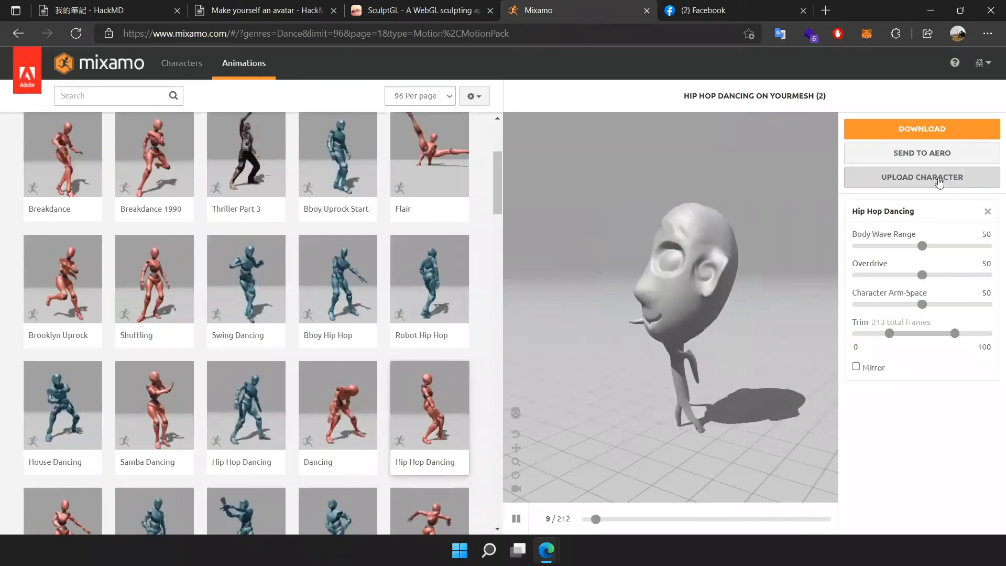
click(938, 182)
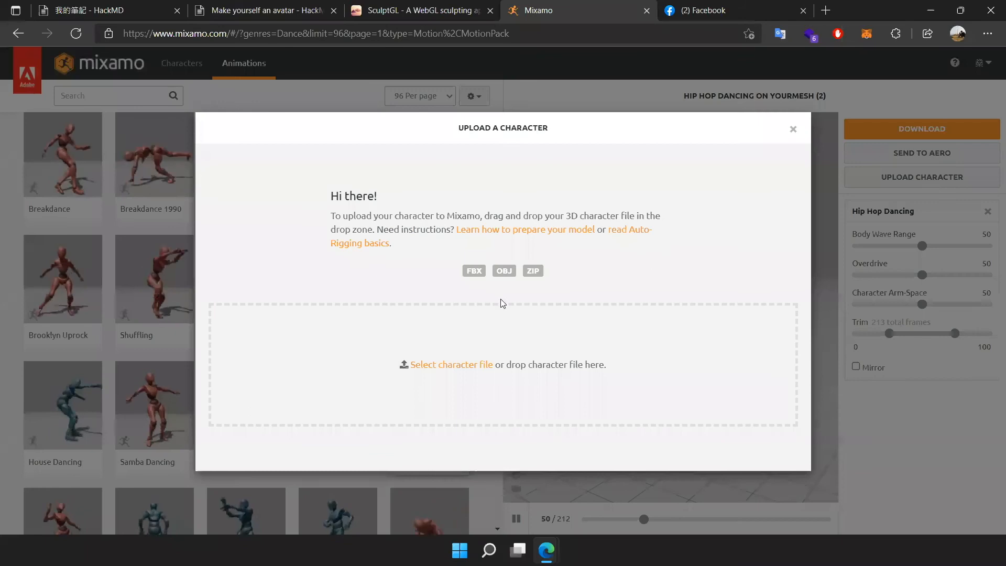
click(792, 130)
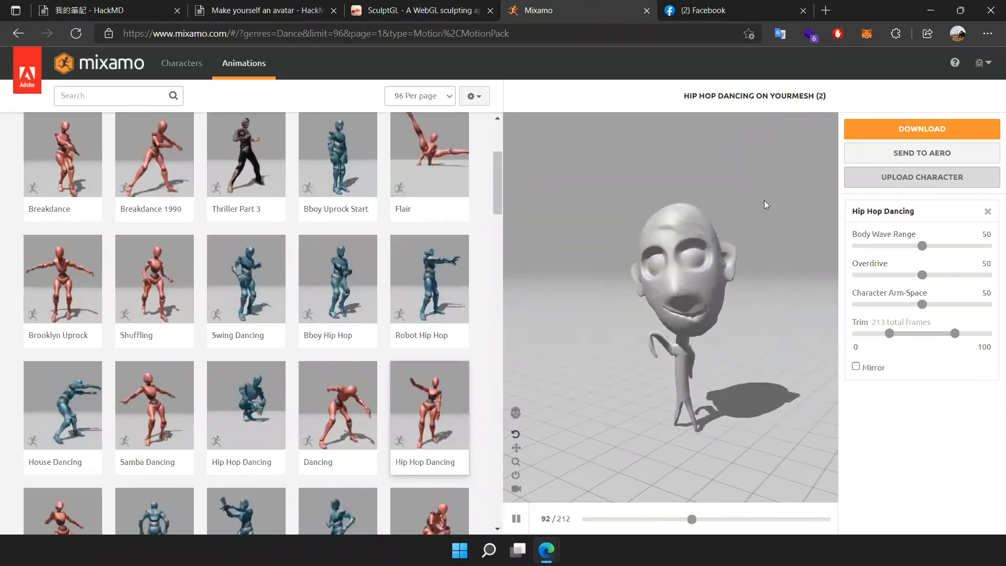
- Open the download settings of the Hip Hop Dancing animation and check the file formats, keeping FBX Binary(.fbx)
click(895, 131)
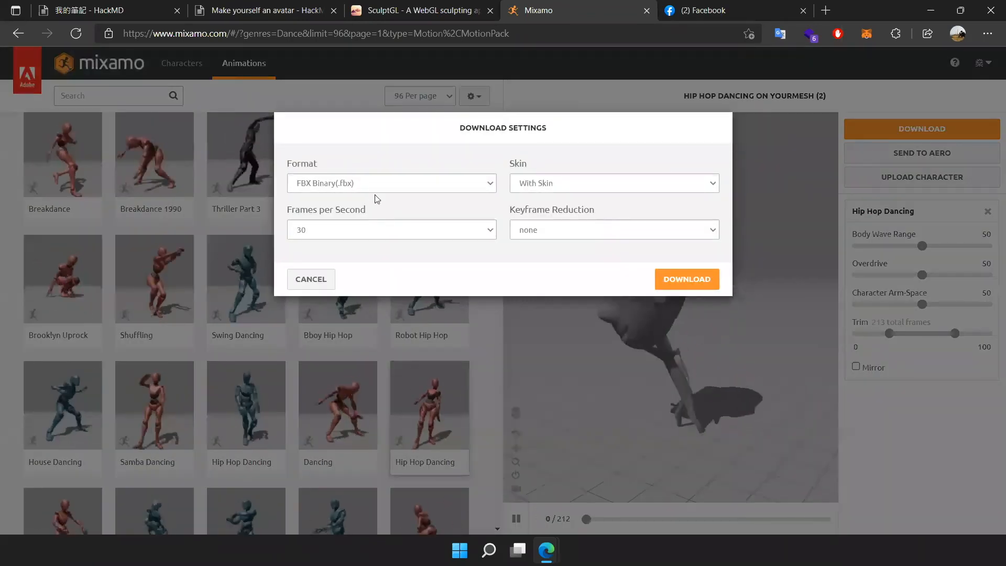
click(320, 187)
click(377, 160)
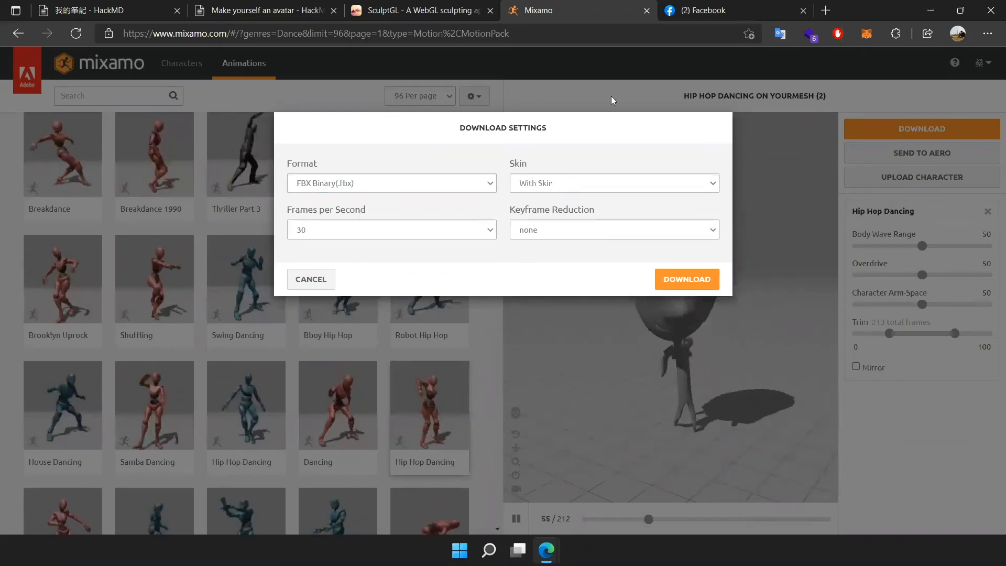
- Search the web for Blender in a new tab, open blender.org without translating it, and look over the homepage
click(829, 12)
text(Blender)
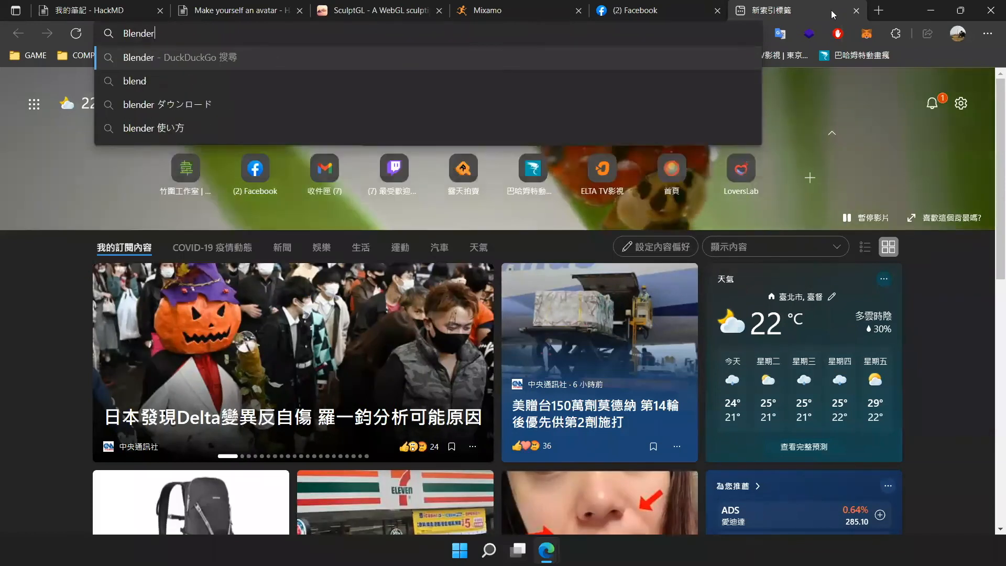
key(Return)
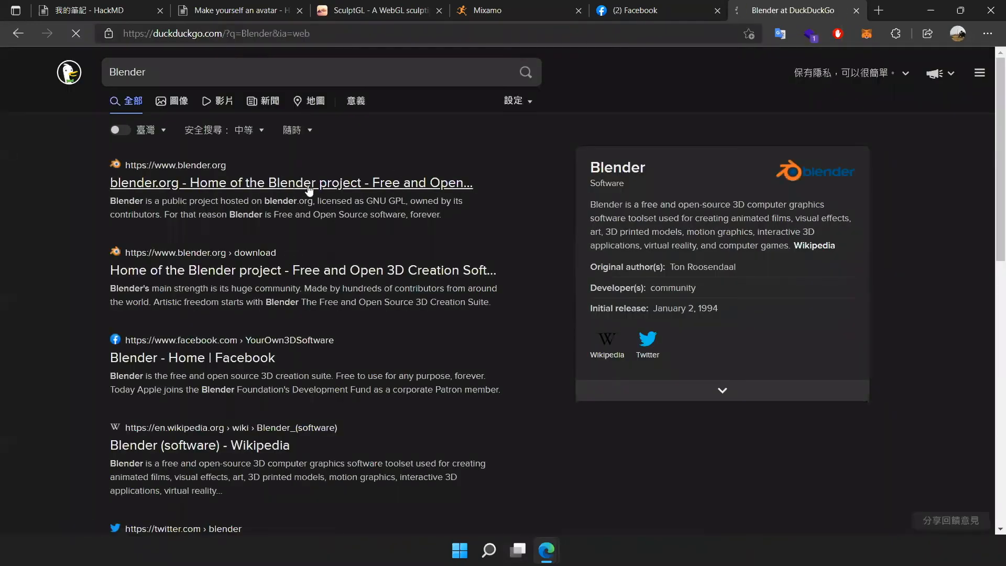
click(468, 184)
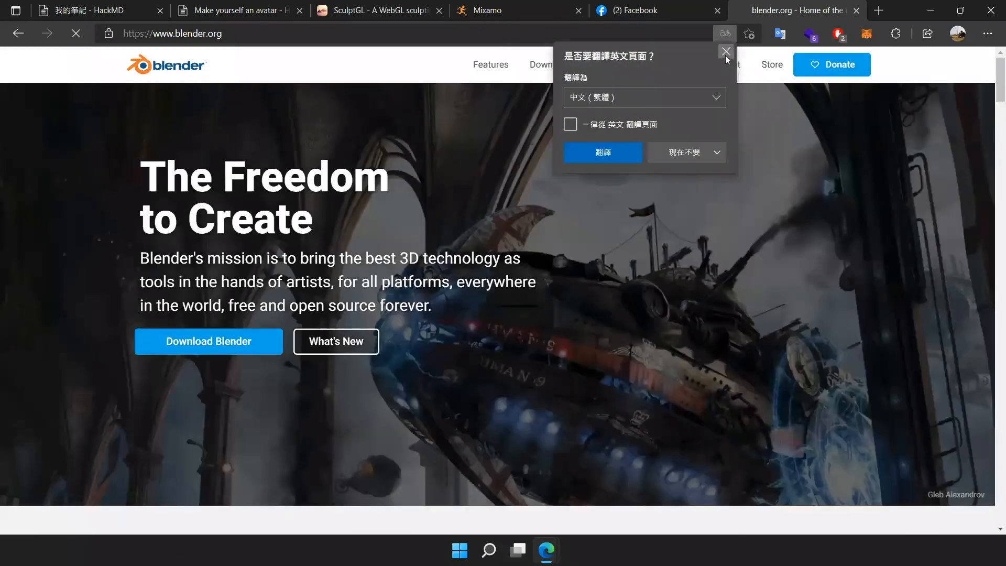
click(726, 52)
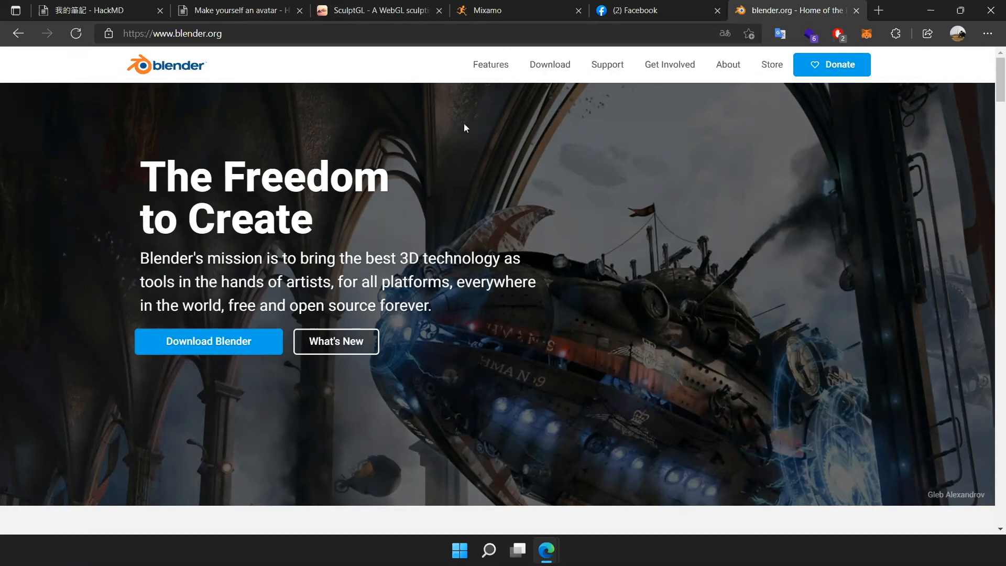
scroll(464, 123, down, 3)
scroll(448, 120, up, 3)
- Alternate between the SculptGL avatar and the Blender homepage, close the Blender page and return to SculptGL
click(391, 16)
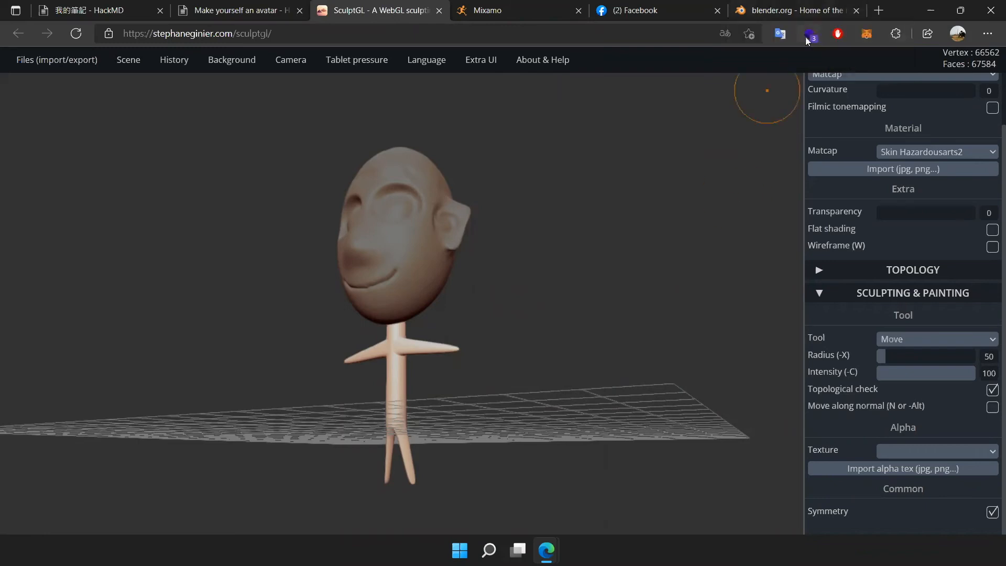
click(788, 12)
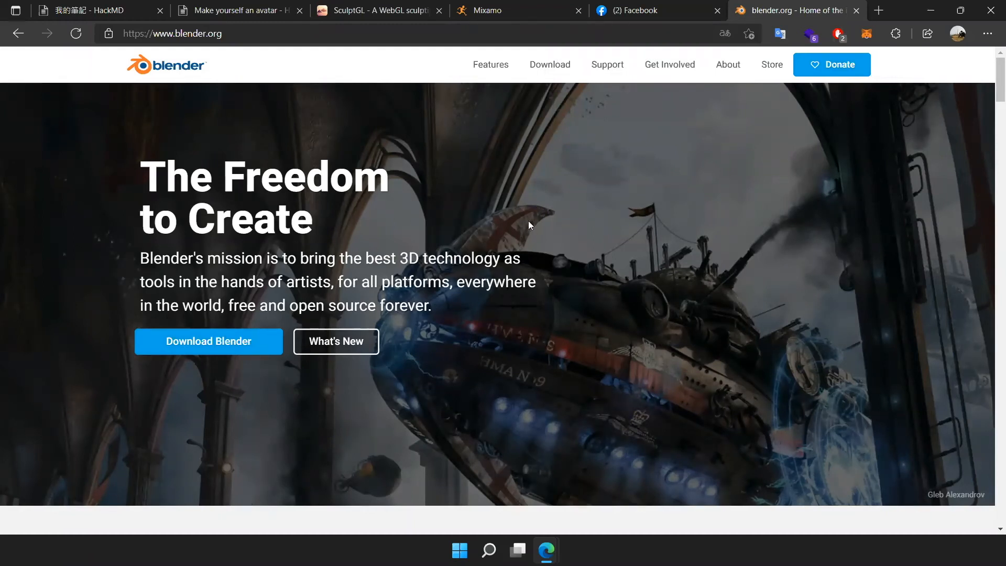
click(394, 11)
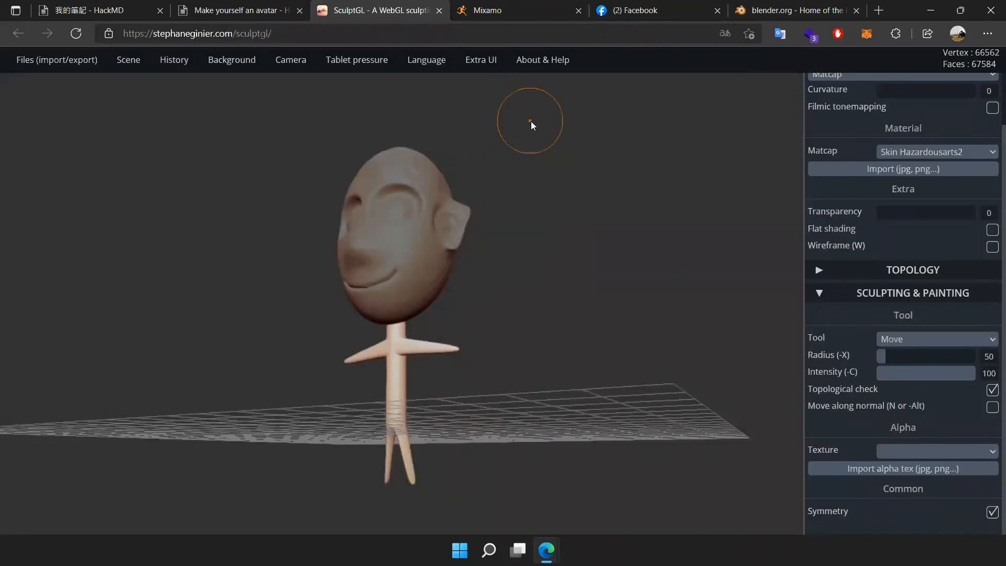
click(796, 10)
key(ctrl+w)
click(405, 16)
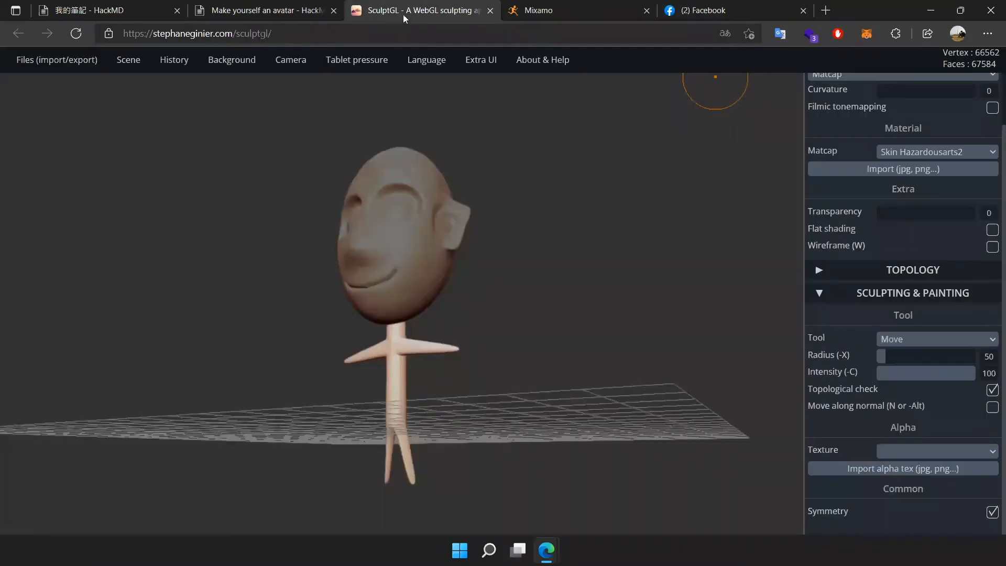
- Select the avatar's head and pull the nose out into a long, pointed shape with the Move tool
mouse_move(508, 171)
mouse_down()
mouse_move(466, 156)
mouse_move(575, 208)
mouse_move(589, 270)
mouse_move(579, 319)
mouse_up()
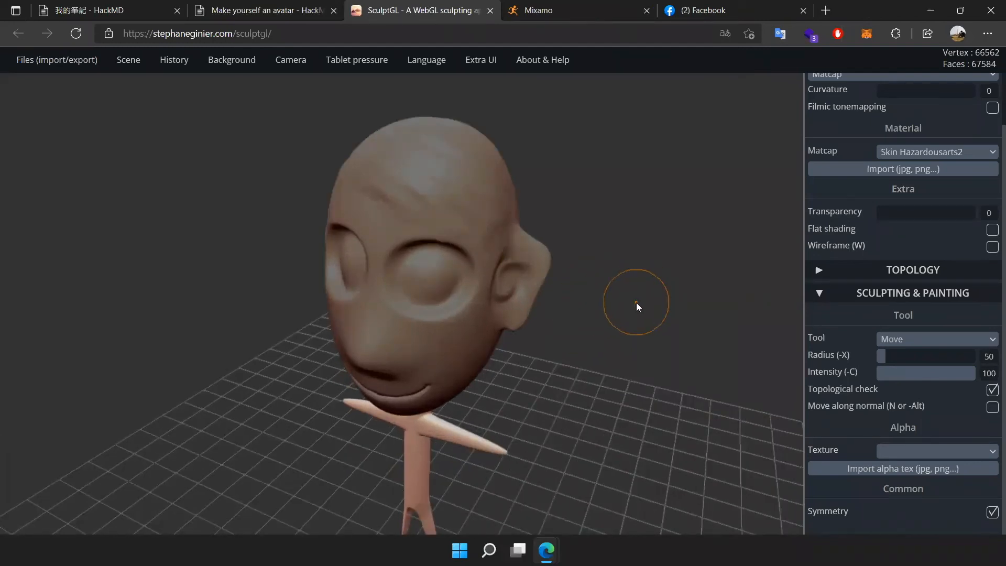
middle_drag(653, 302, 589, 301)
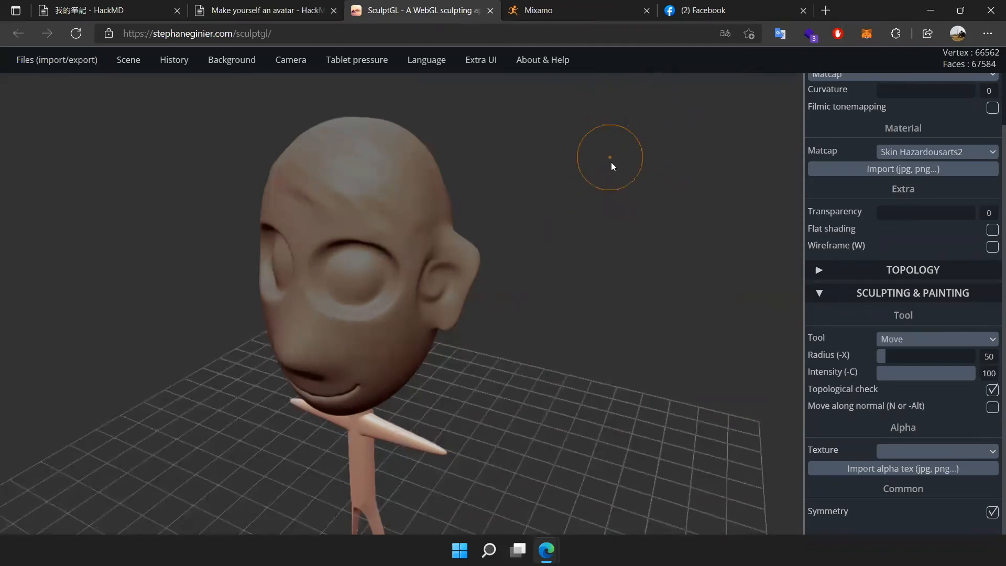
scroll(510, 270, up, 3)
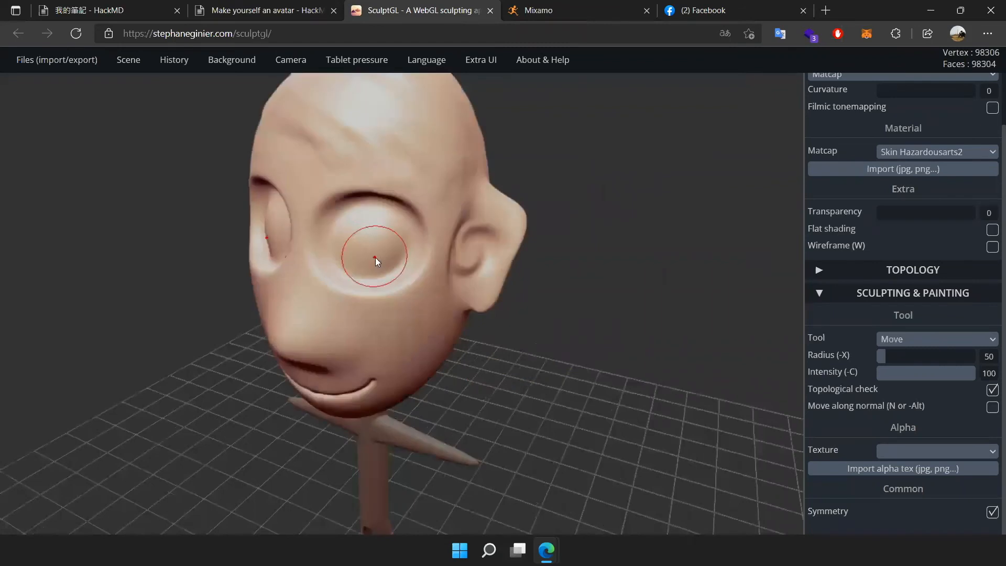
scroll(558, 250, up, 5)
drag(630, 211, 541, 359)
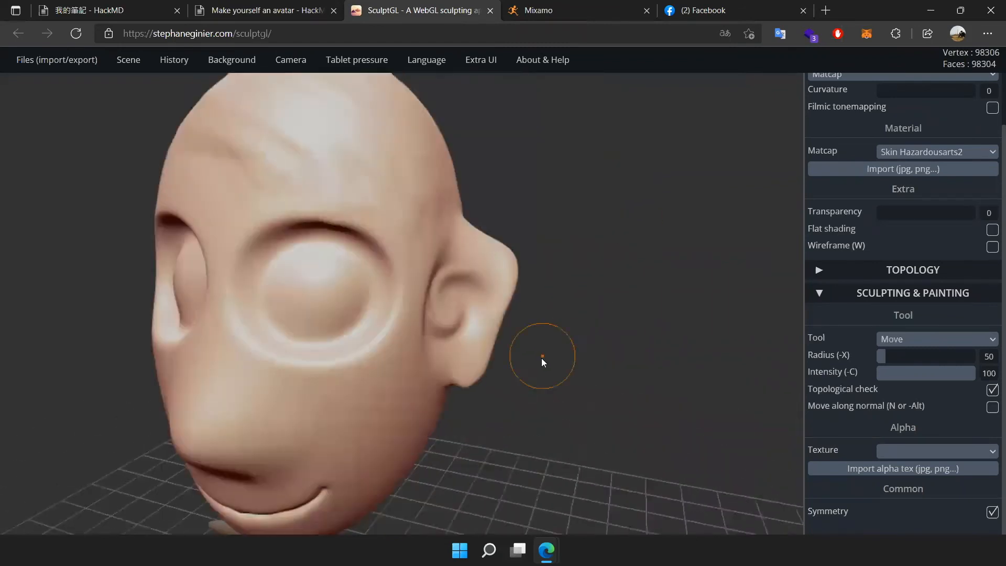
scroll(541, 358, up, 5)
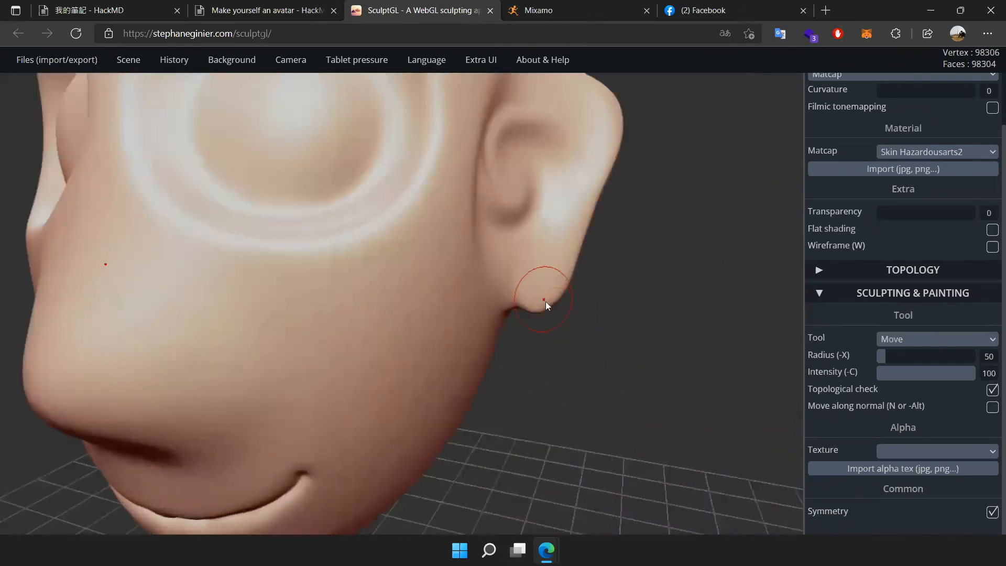
drag(536, 303, 536, 300)
scroll(561, 246, down, 6)
mouse_move(488, 346)
mouse_down()
mouse_move(542, 312)
mouse_move(394, 332)
mouse_move(304, 304)
mouse_move(269, 331)
mouse_move(198, 332)
mouse_up()
mouse_move(173, 409)
mouse_down()
mouse_move(463, 375)
mouse_move(393, 312)
mouse_move(133, 382)
mouse_up()
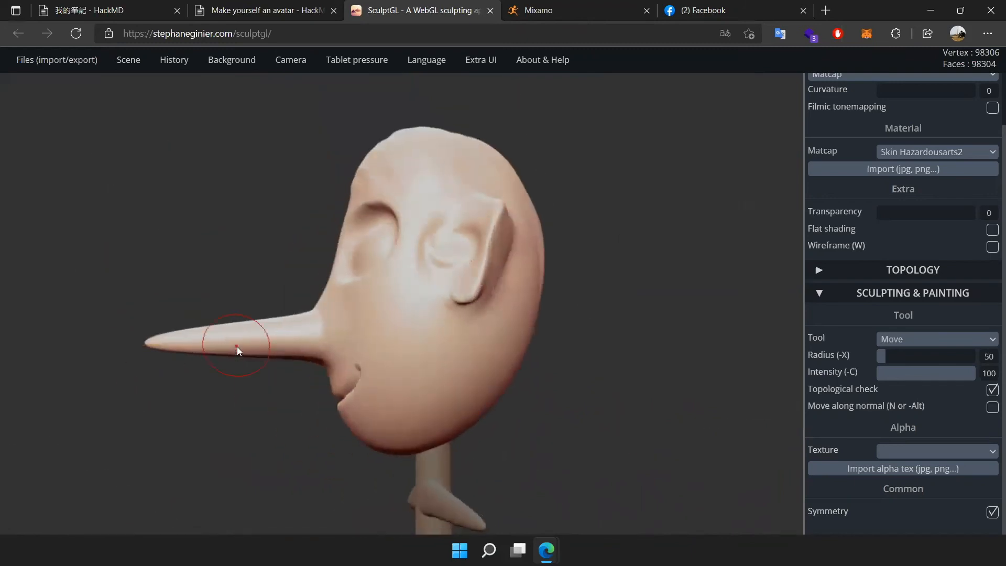
- Add a sphere to the scene and move it sideways along the X axis until it sits beside the avatar
scroll(237, 334, down, 4)
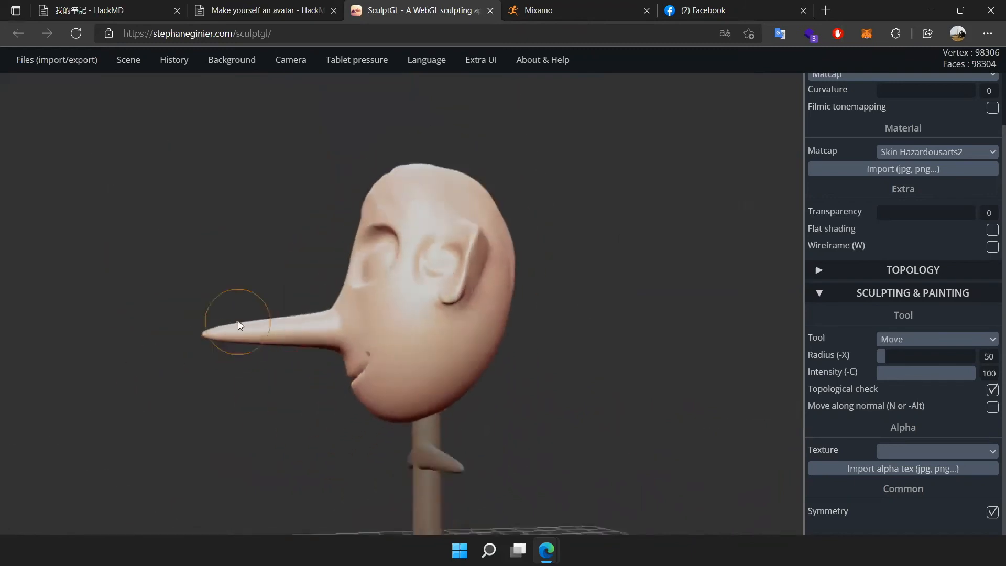
scroll(239, 315, up, 1)
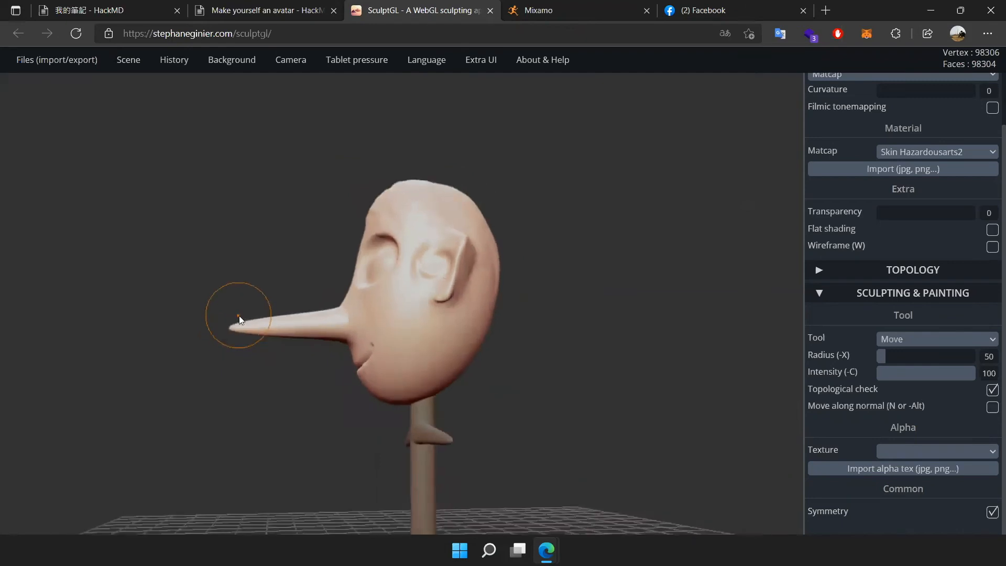
mouse_move(278, 237)
mouse_down()
mouse_move(449, 290)
mouse_move(549, 300)
mouse_move(529, 335)
mouse_up()
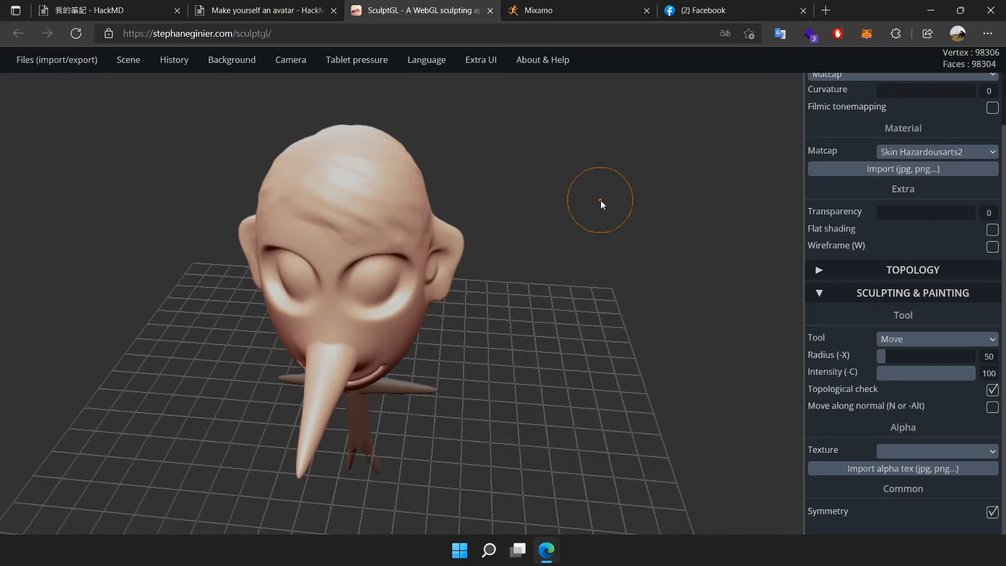
scroll(497, 163, down, 1)
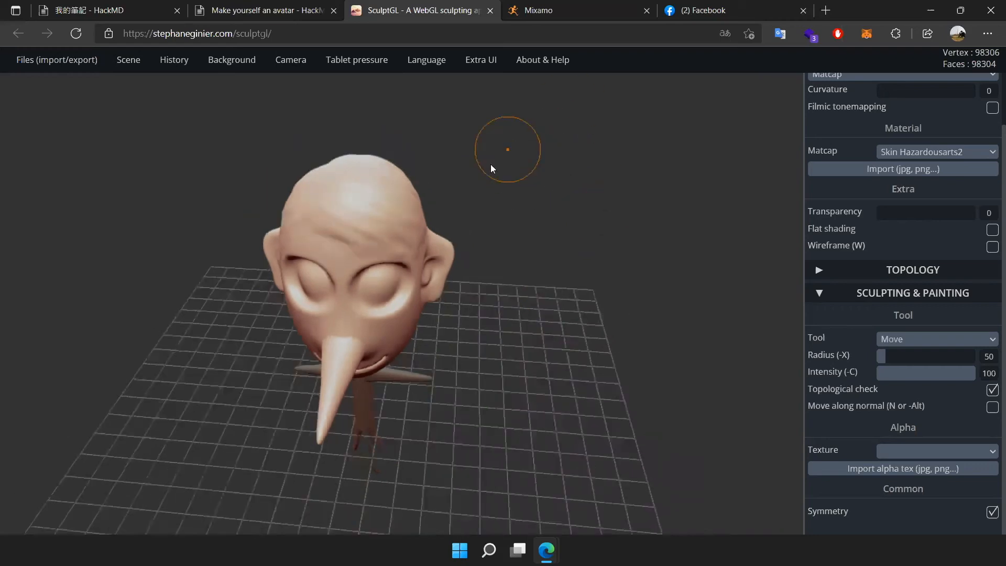
scroll(505, 184, up, 2)
drag(522, 269, 475, 263)
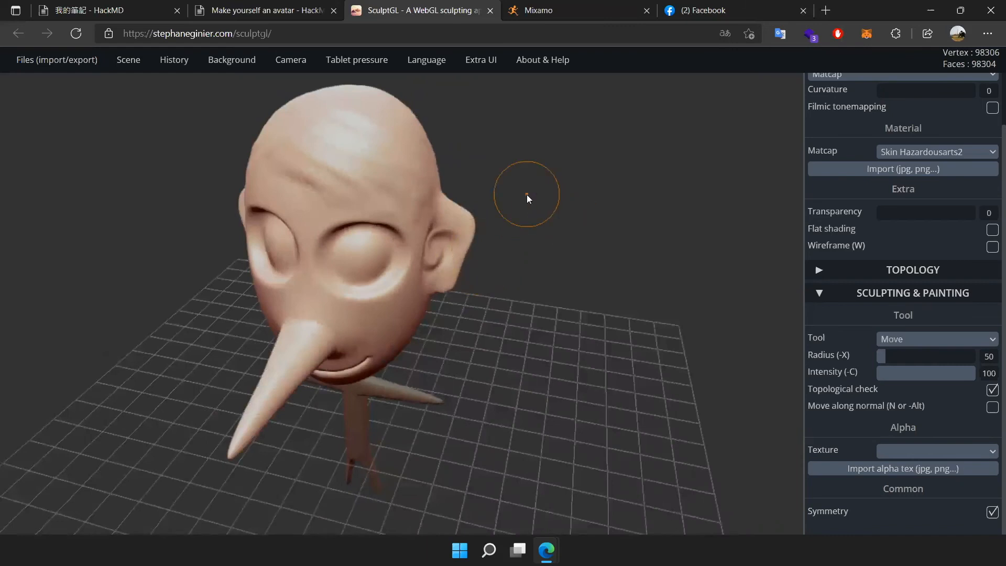
mouse_move(128, 59)
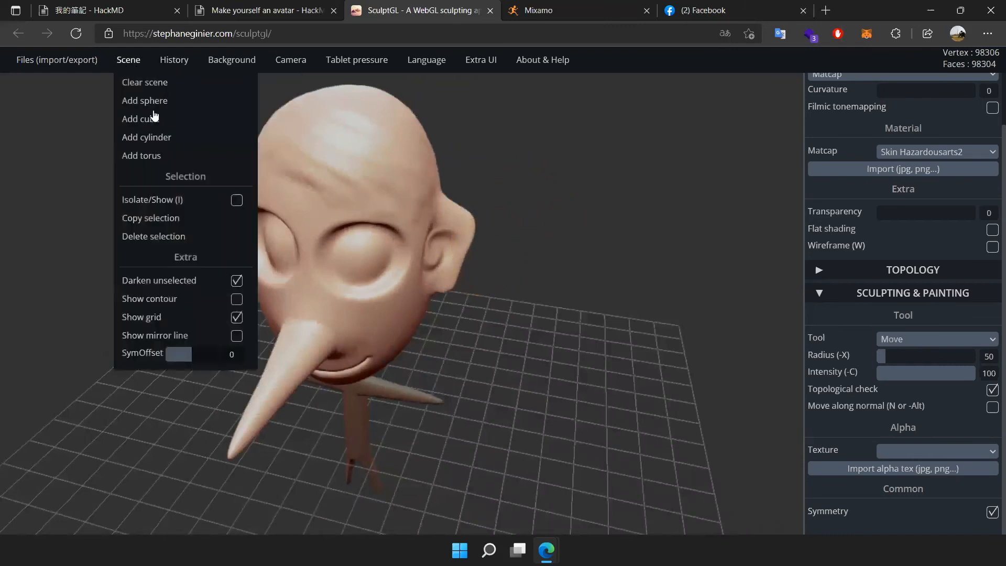
click(141, 101)
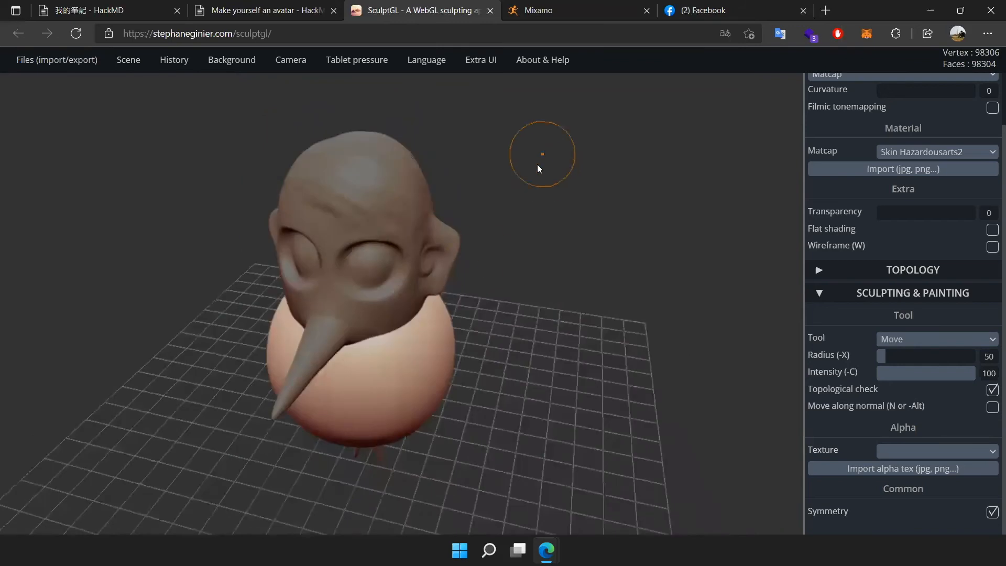
key(e)
drag(427, 361, 622, 365)
drag(513, 321, 434, 216)
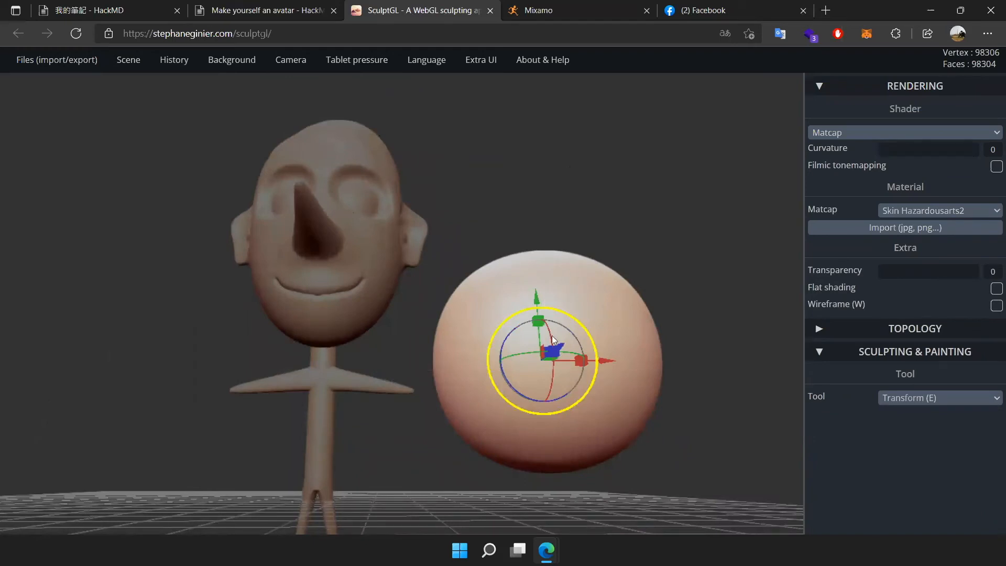
- Sculpt a ring-shaped groove around the front of the sphere with the Brush tool
click(893, 398)
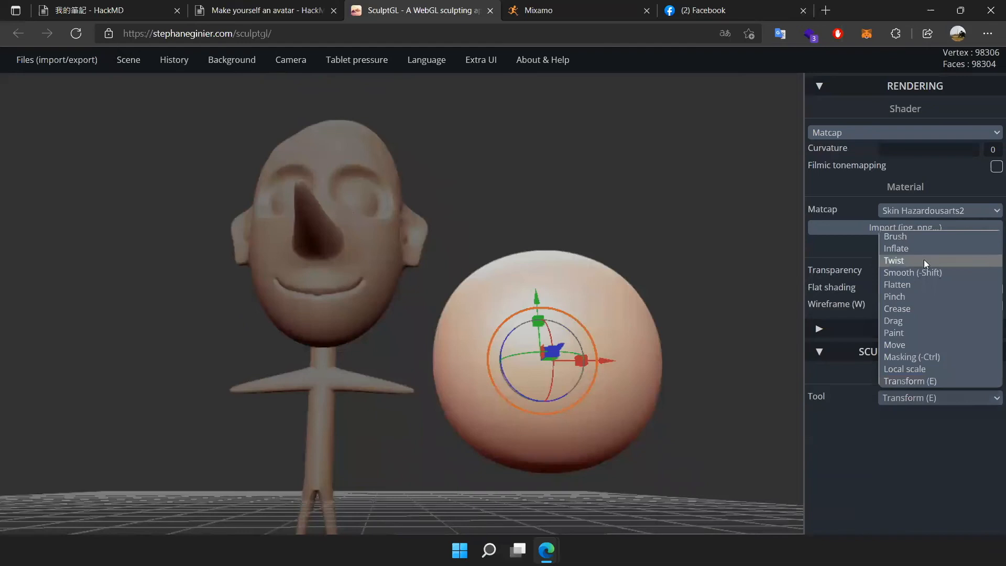
click(919, 236)
scroll(548, 334, down, 3)
mouse_move(601, 281)
mouse_down()
mouse_move(484, 346)
mouse_move(498, 332)
mouse_move(475, 305)
mouse_move(497, 321)
mouse_move(489, 345)
mouse_move(453, 338)
mouse_up()
key(n)
key(n)
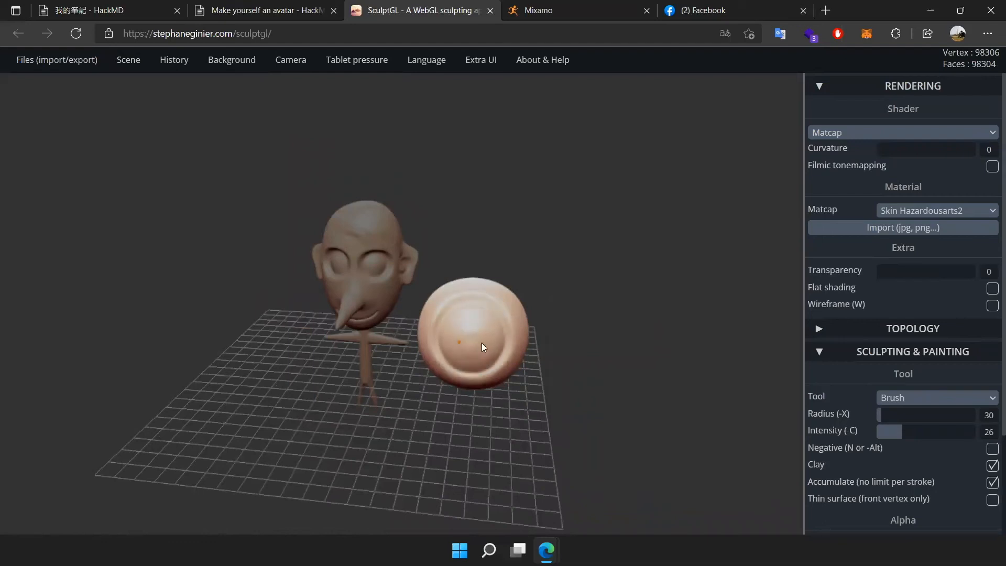
mouse_move(559, 358)
mouse_down()
mouse_move(464, 331)
mouse_move(412, 341)
mouse_up()
key(shift)
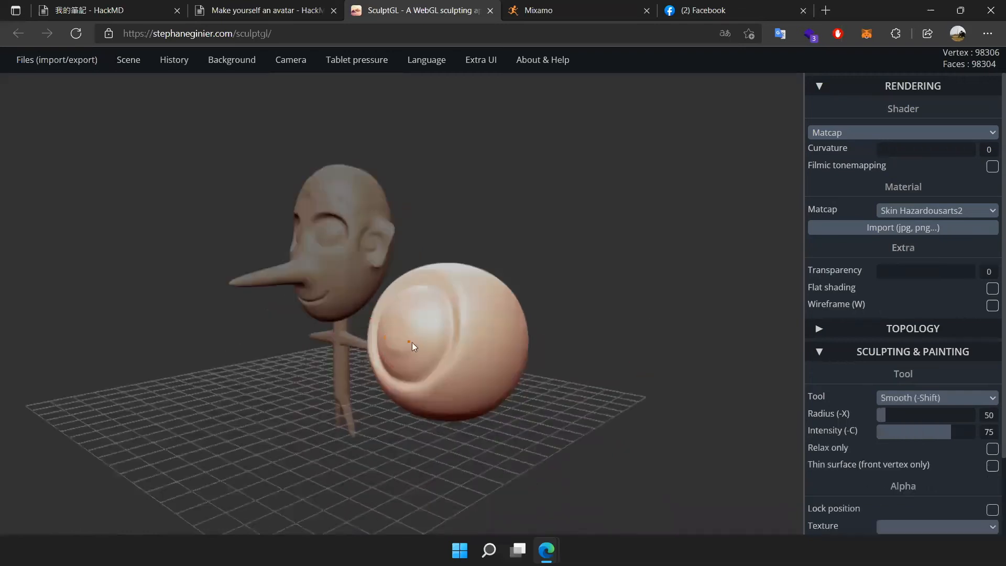
mouse_move(602, 325)
mouse_down()
mouse_move(568, 296)
mouse_move(390, 332)
mouse_up()
- Scale the grooved sphere down to about eyeball size with the Transform tool
scroll(683, 297, up, 5)
drag(683, 292, 493, 330)
key(e)
drag(413, 311, 383, 347)
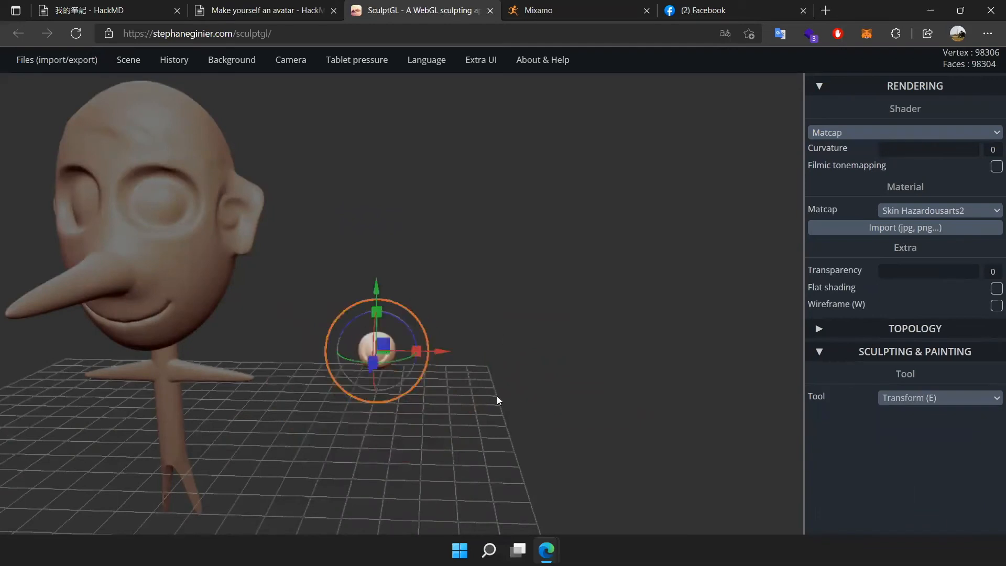
scroll(405, 387, up, 3)
key(ctrl)
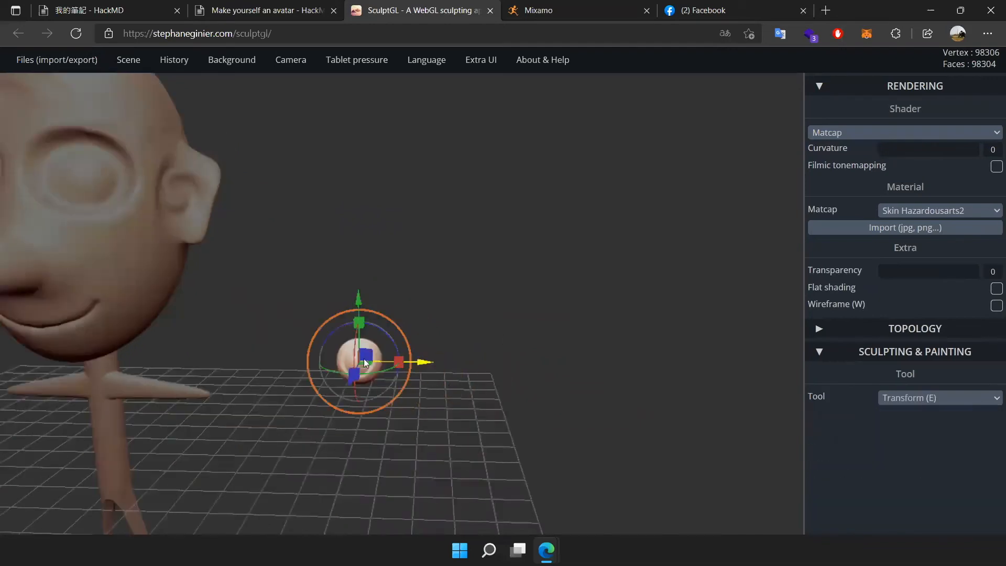
- Duplicate the small sphere and move the copy along the X axis to sit next to the original
mouse_move(374, 367)
middle_down()
mouse_move(506, 362)
mouse_move(378, 353)
middle_up()
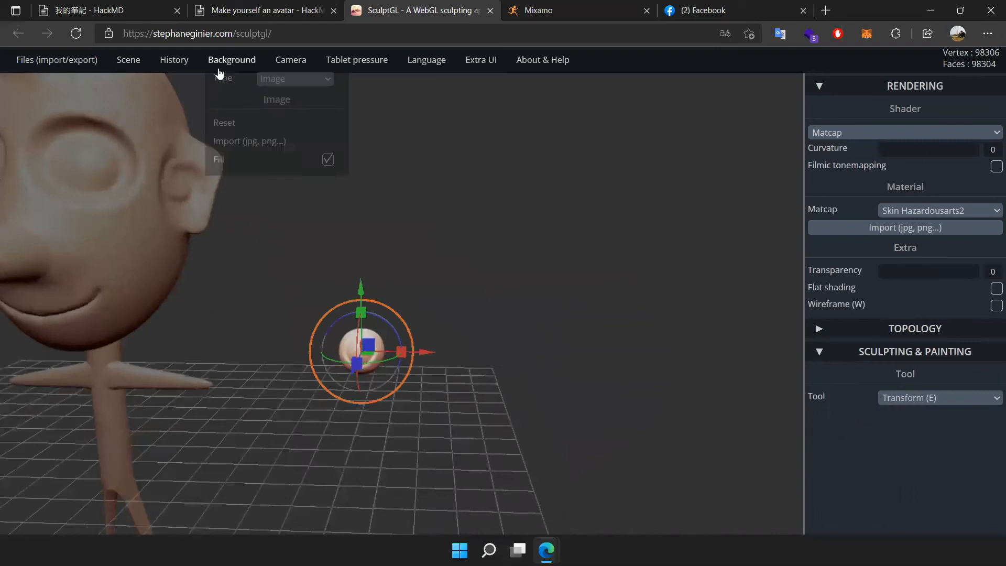
mouse_move(126, 60)
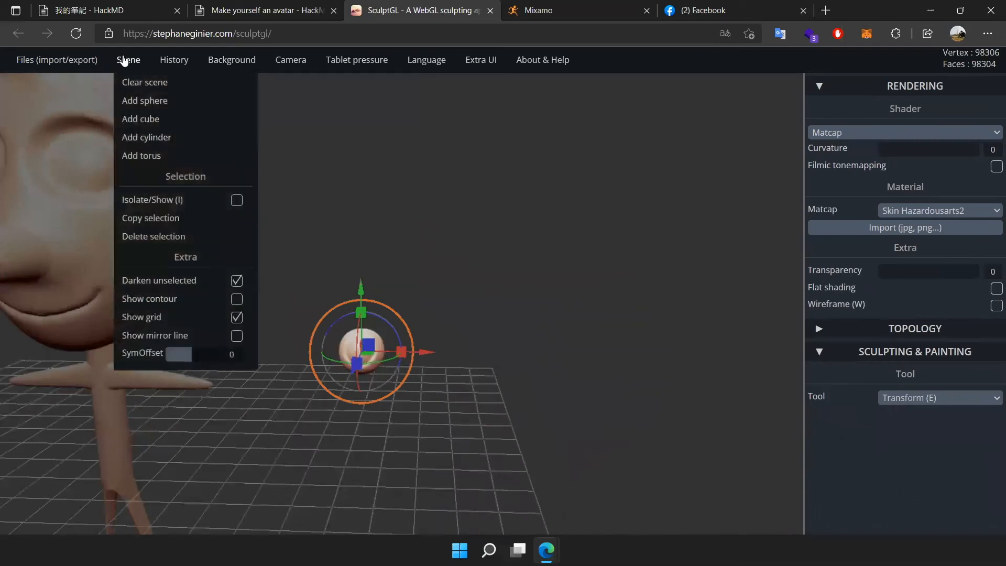
click(157, 219)
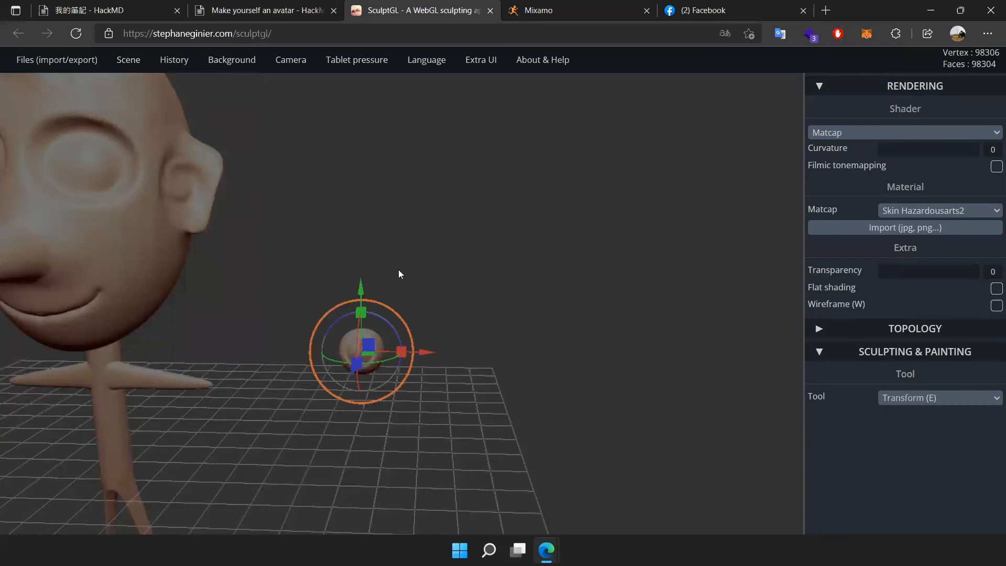
scroll(527, 249, down, 3)
drag(446, 335, 479, 334)
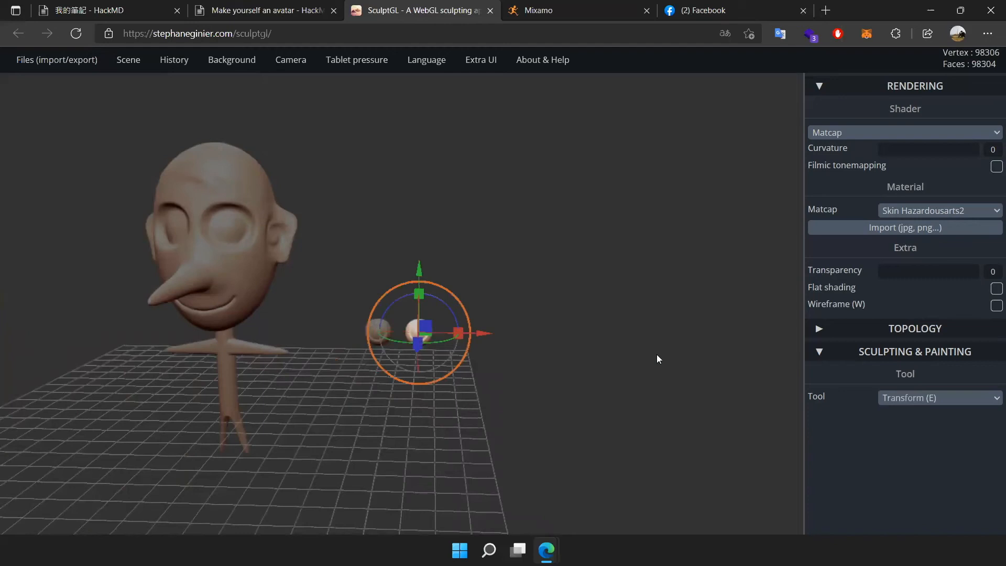
- Try moving the copied sphere farther along the X axis, and undo the move
key(c)
key(e)
drag(474, 331, 555, 334)
key(c)
key(ctrl+z)
key(e)
- Remove the copied sphere, duplicate the original small sphere again and shift the new copy along the X axis
click(129, 60)
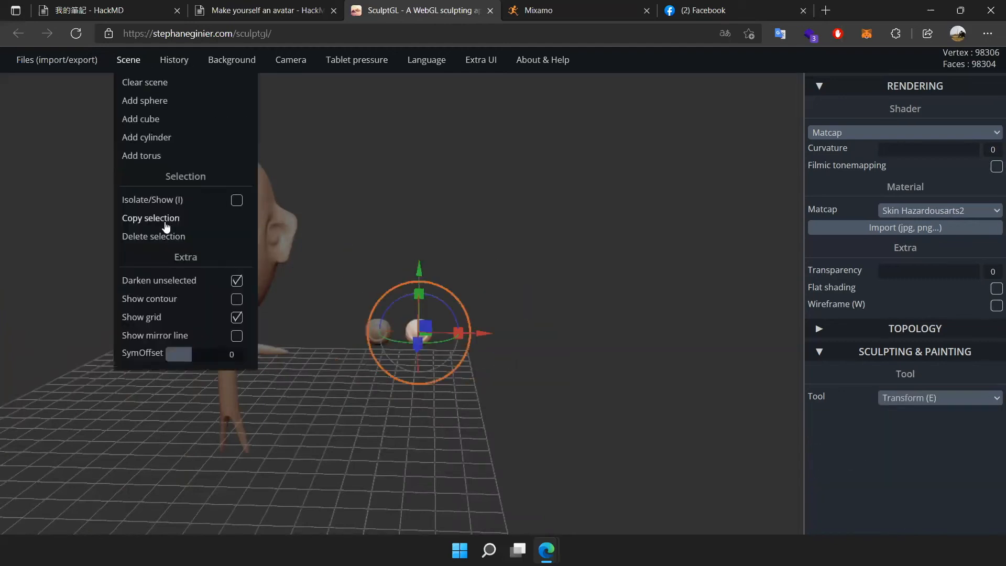
click(153, 217)
click(377, 329)
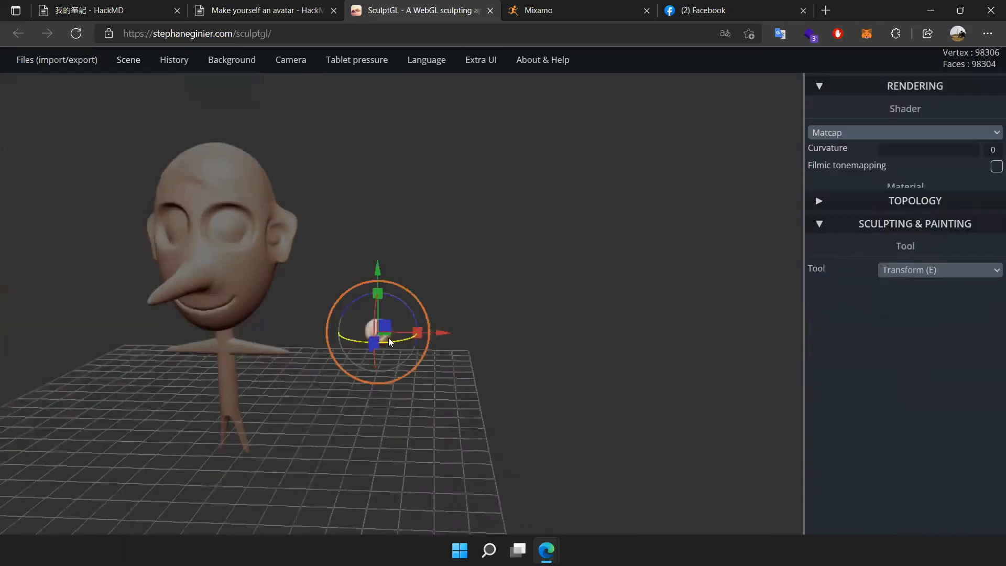
mouse_move(101, 61)
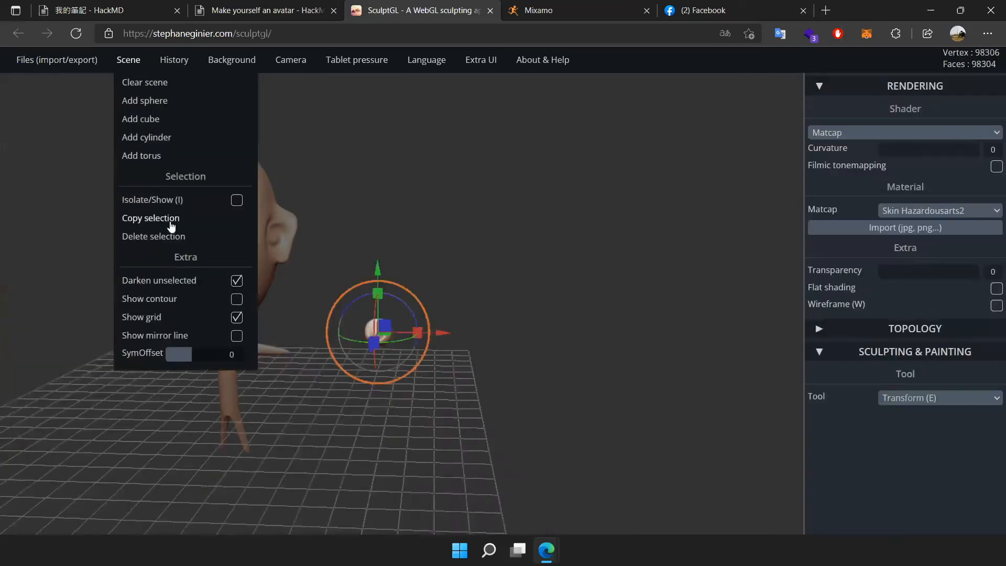
drag(447, 332, 502, 330)
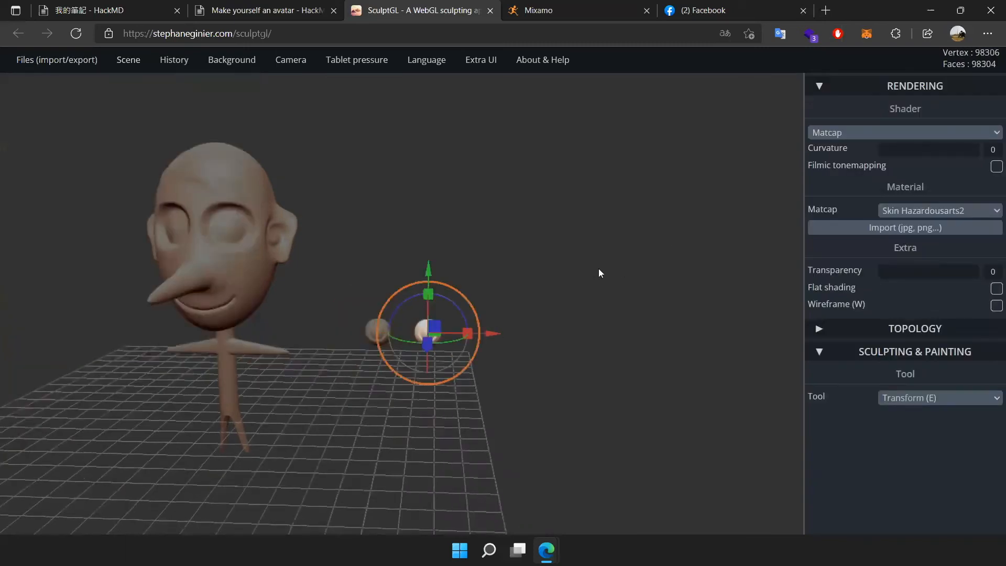
- Delete both small spheres beside the avatar
drag(629, 258, 507, 328)
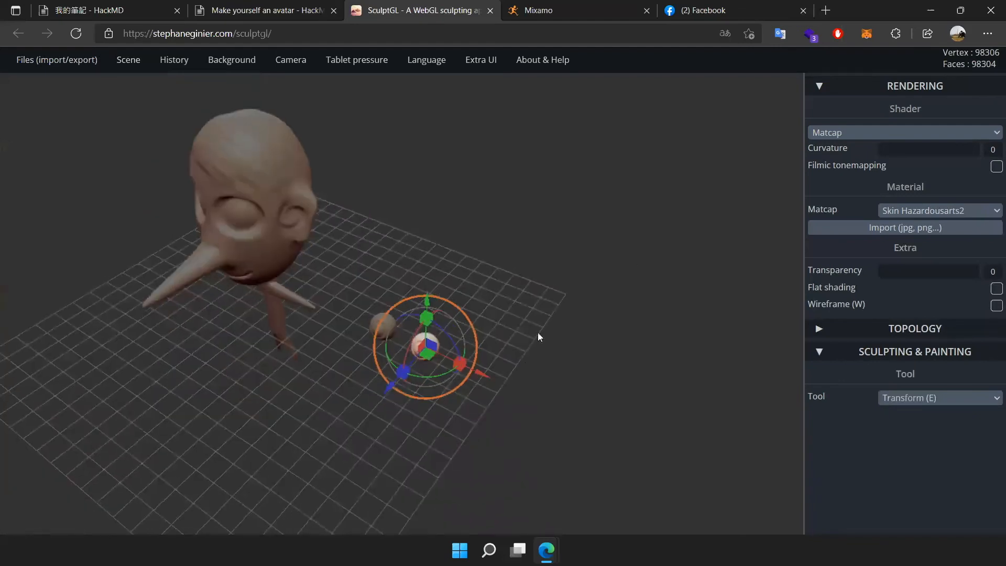
scroll(519, 274, up, 1)
mouse_move(393, 361)
mouse_down()
mouse_move(526, 352)
mouse_move(618, 301)
mouse_move(332, 332)
mouse_move(363, 335)
mouse_up()
key(shift)
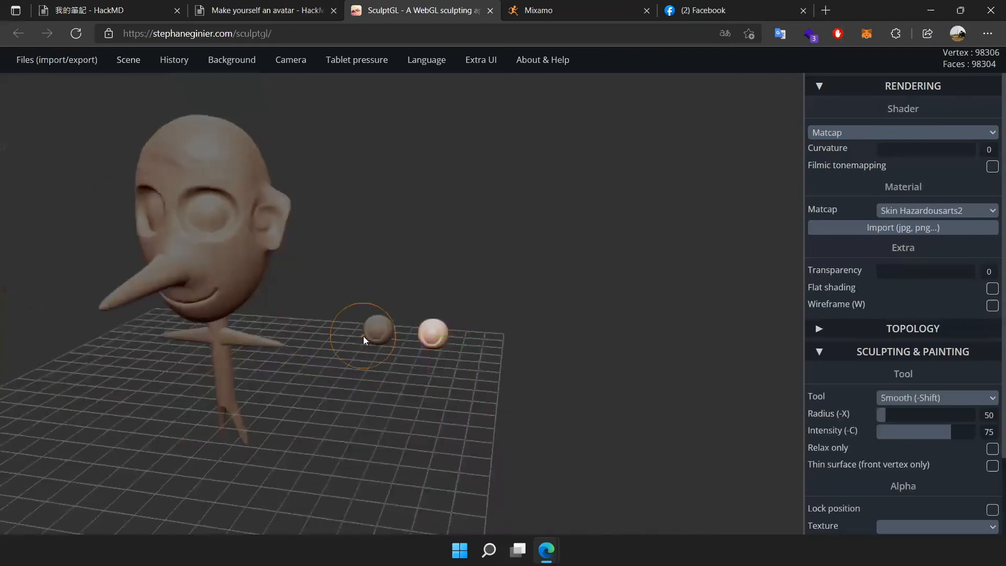
scroll(548, 349, up, 2)
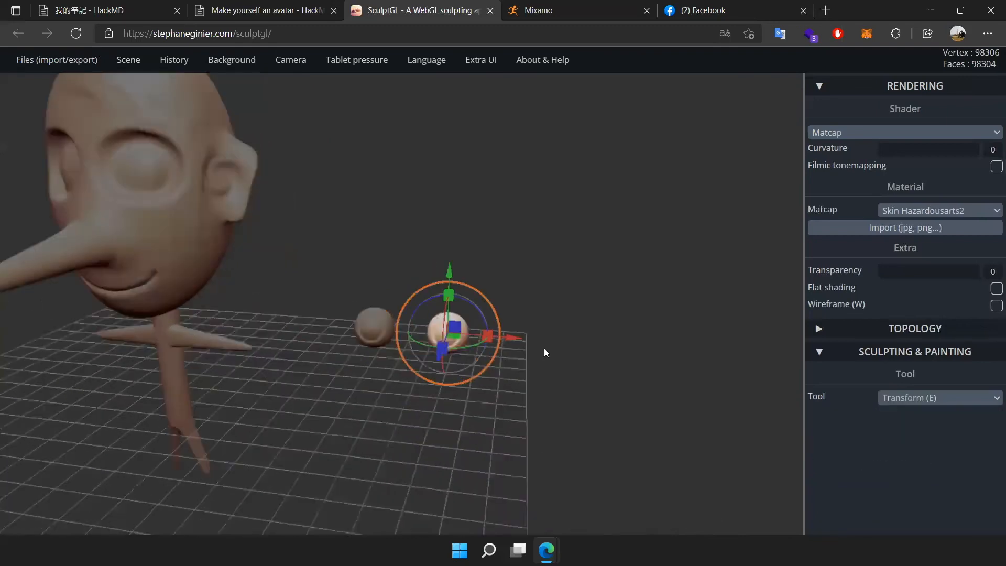
scroll(544, 349, up, 2)
key(Delete)
click(373, 323)
key(Delete)
- Select the avatar's body and review the scene's merge, copy and delete selection options
scroll(499, 225, down, 2)
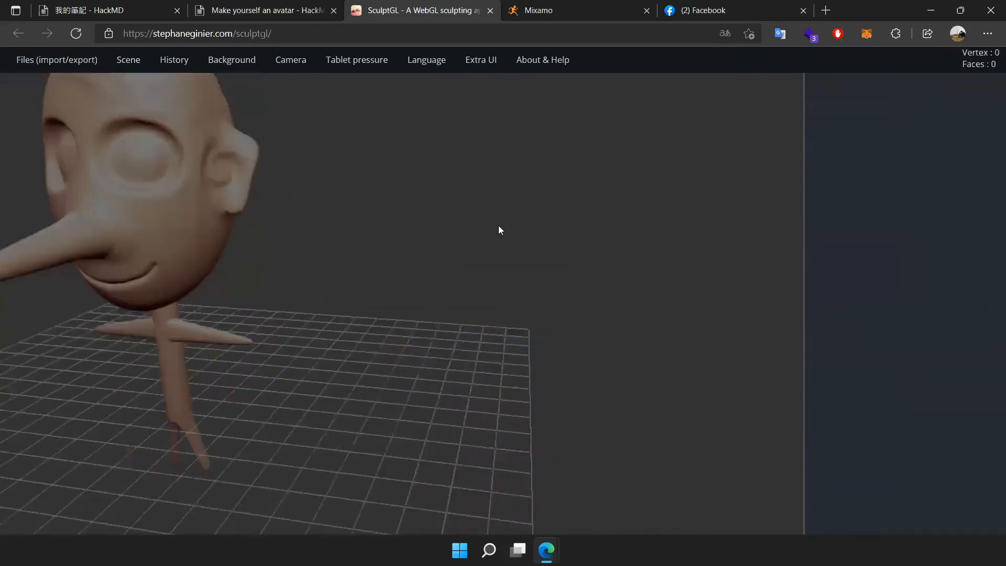
scroll(499, 229, down, 3)
click(263, 278)
key(shift)
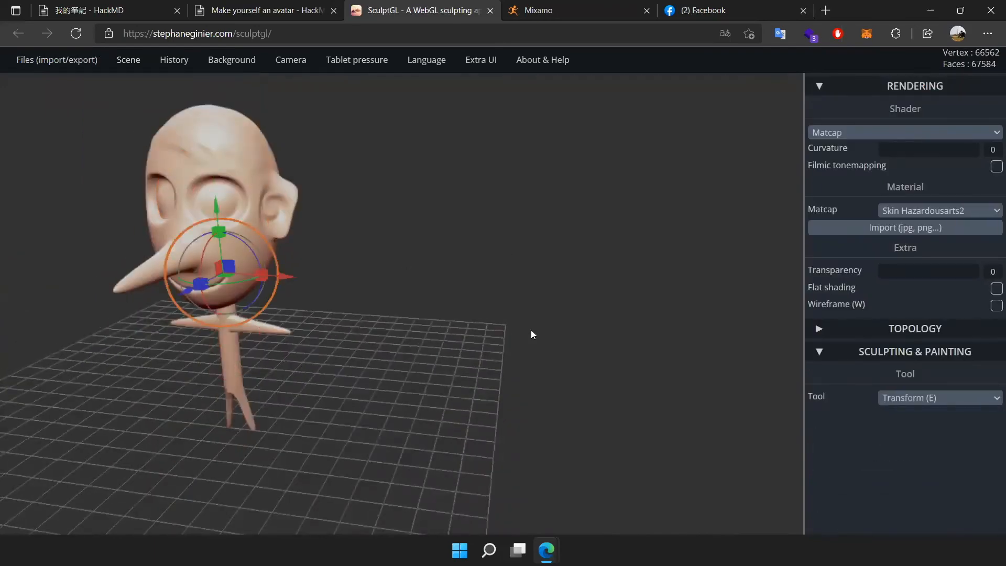
mouse_move(131, 60)
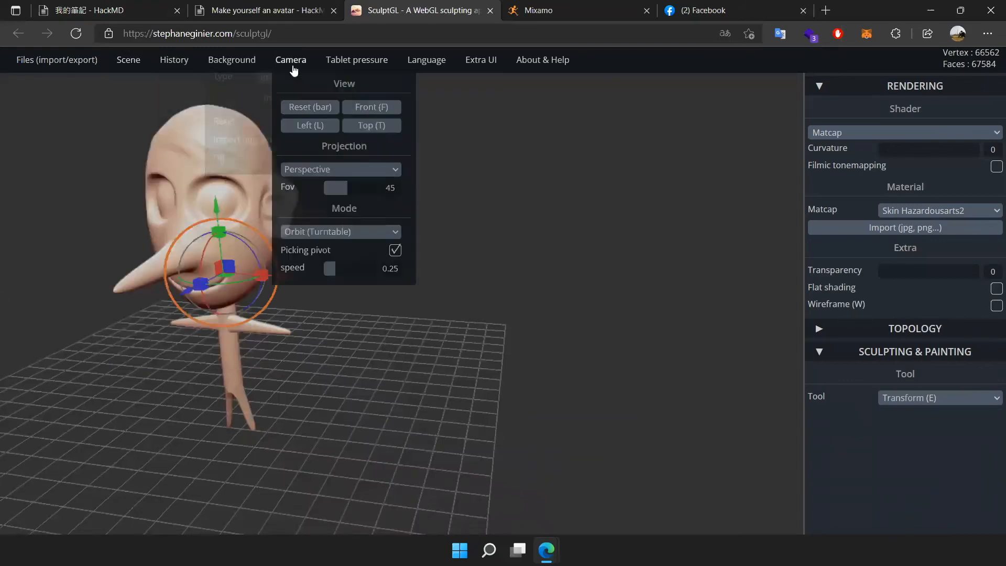
mouse_move(432, 69)
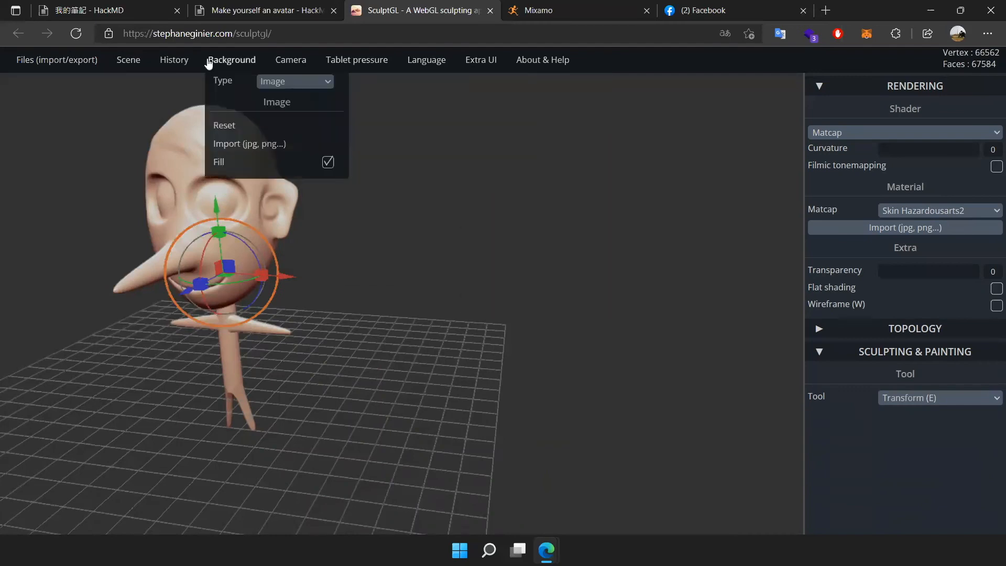
mouse_move(124, 62)
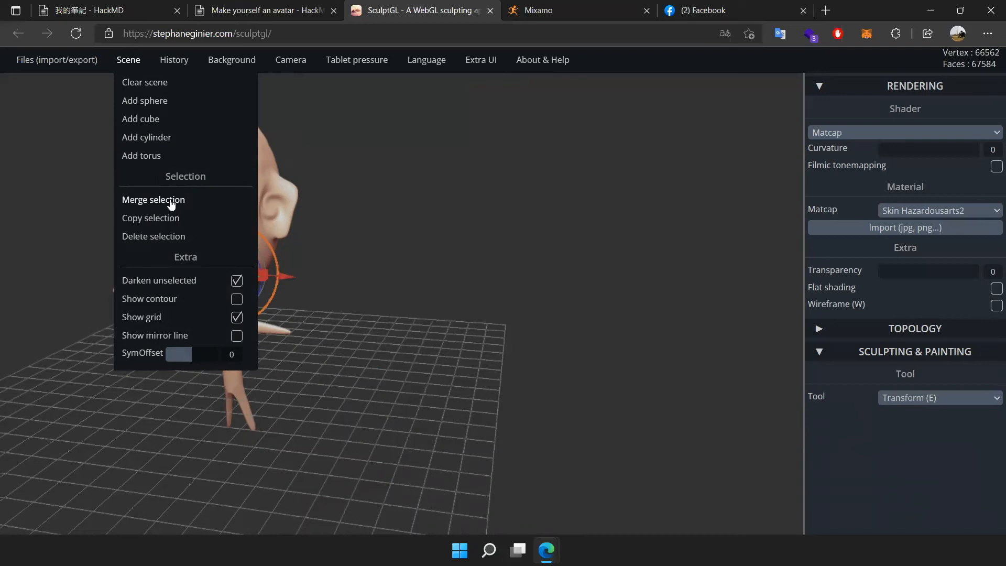
- Examine the neck joint up close and alternate the selection between the head and the body to show they are separate meshes
drag(476, 222, 442, 363)
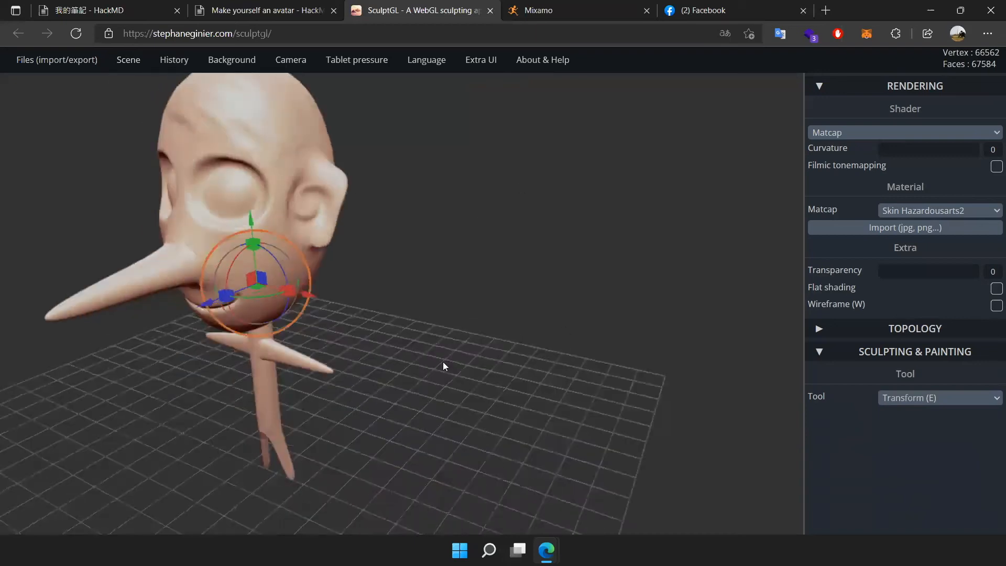
scroll(351, 364, up, 4)
scroll(351, 364, up, 8)
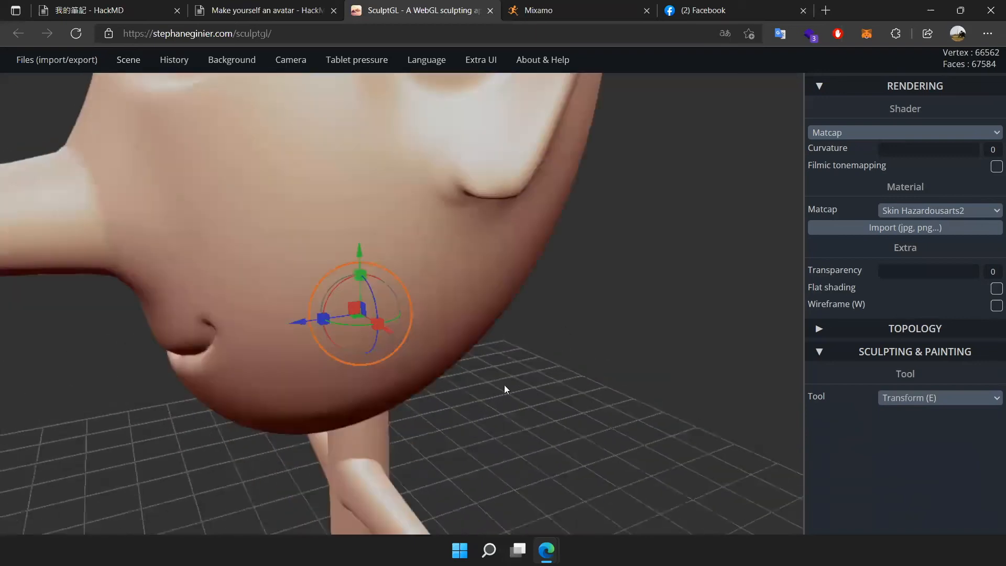
mouse_move(473, 318)
mouse_down()
mouse_move(573, 386)
mouse_move(512, 321)
mouse_move(475, 319)
mouse_up()
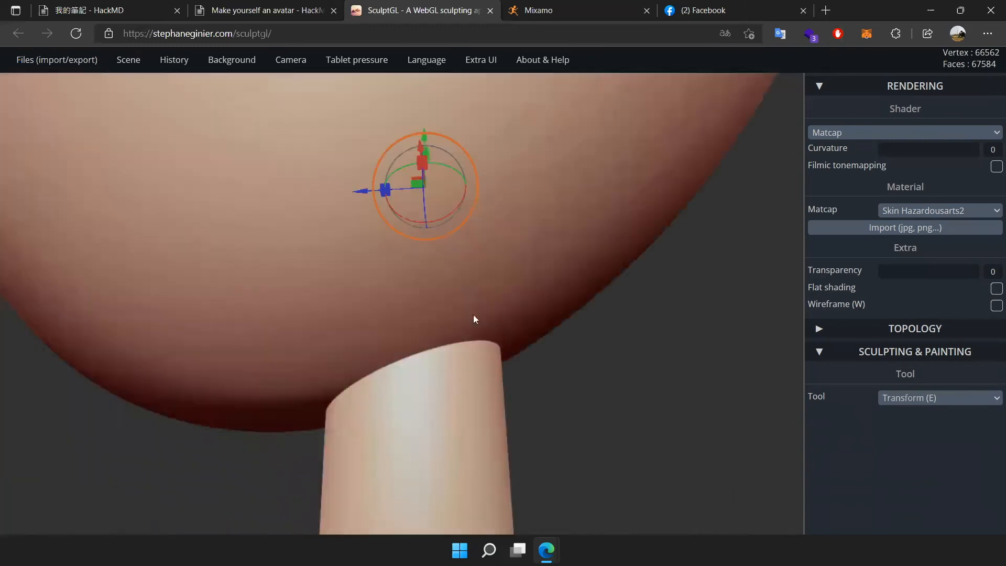
click(554, 310)
click(463, 373)
click(470, 311)
click(442, 426)
click(463, 242)
click(449, 396)
click(488, 265)
click(439, 408)
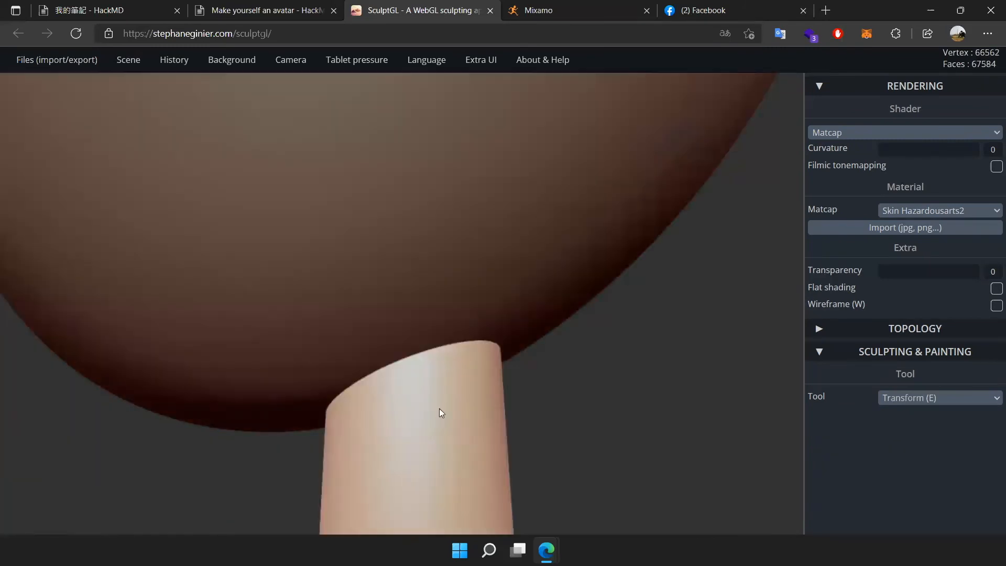
click(498, 283)
- Switch to the Brush tool and try smoothing the seam between the unmerged head and neck
click(905, 398)
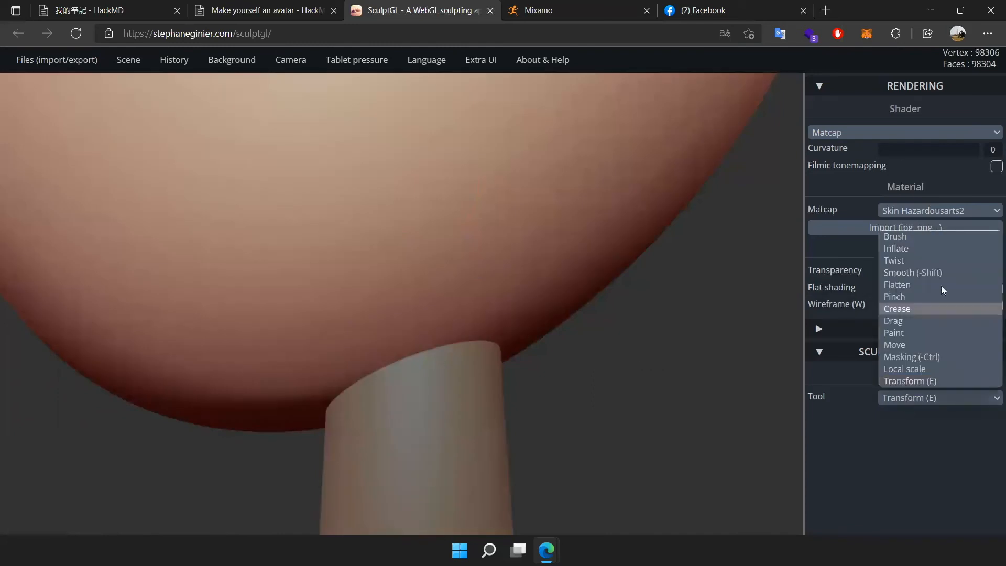
click(935, 238)
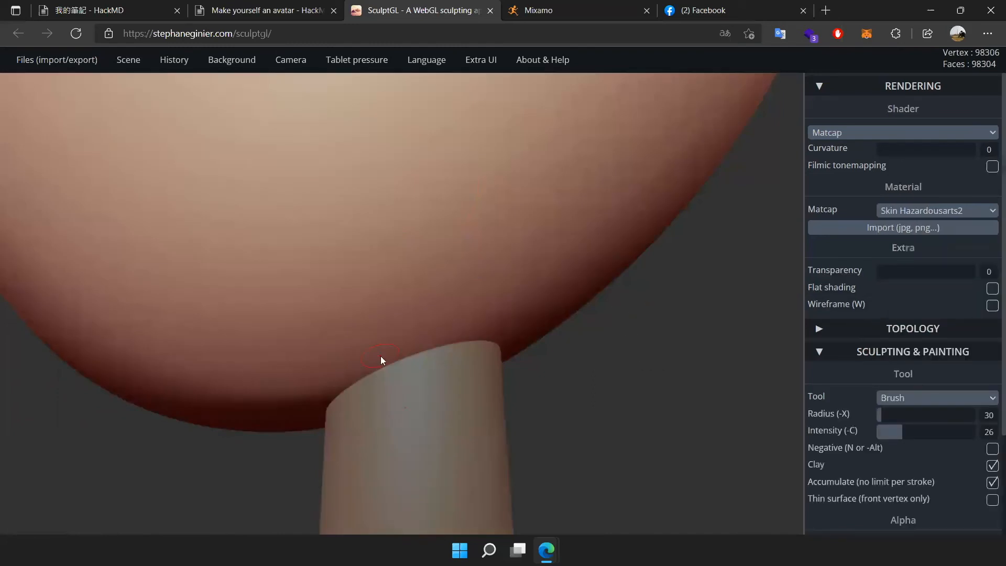
shift+drag(459, 345, 530, 325)
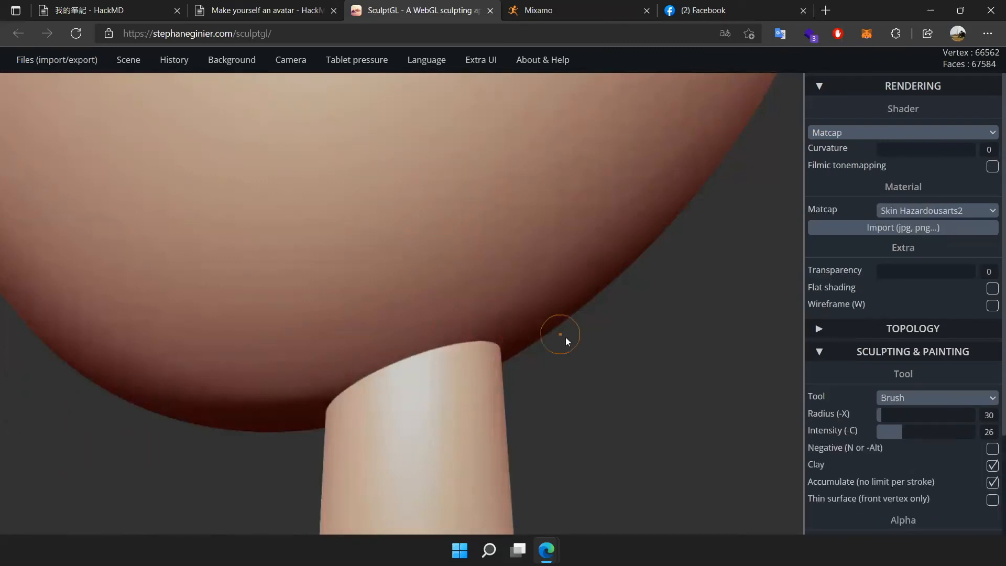
- Select the head and body together and merge them into one mesh
click(435, 425)
shift+click(429, 266)
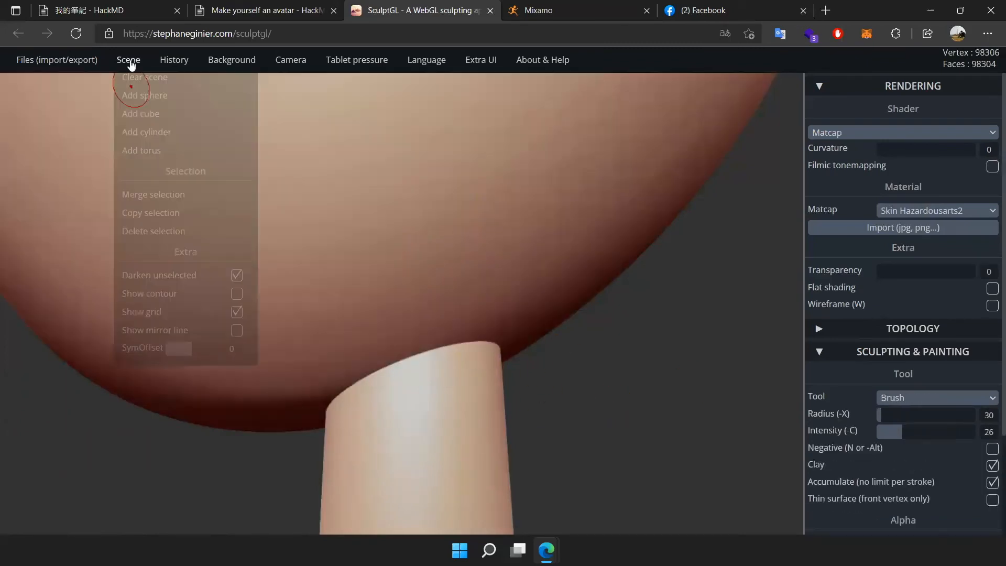
click(142, 199)
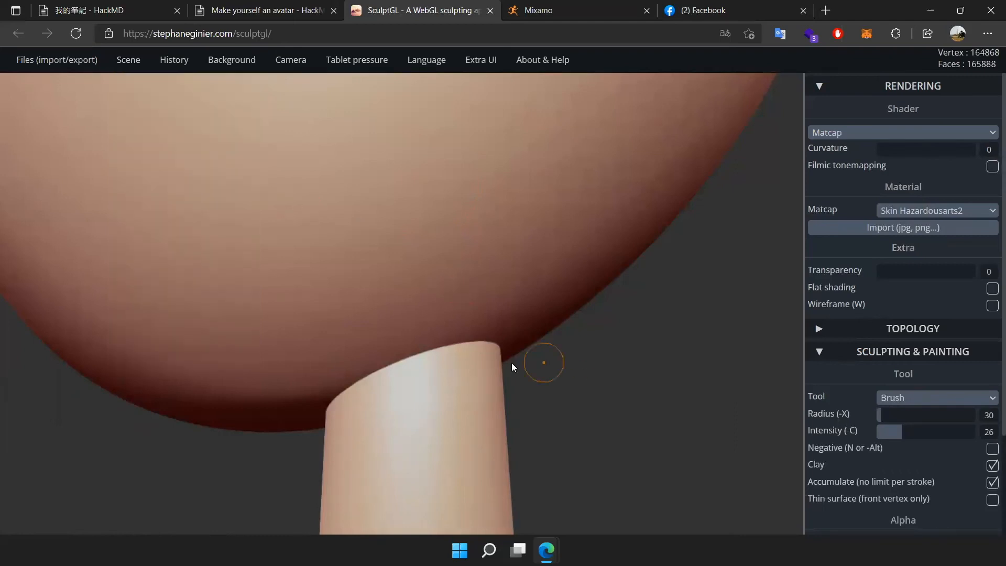
- Sculpt across the joint between the chin and neck and smooth the seam on the merged mesh
mouse_move(485, 341)
shift+mouse_down()
mouse_move(426, 360)
mouse_move(482, 357)
mouse_move(460, 345)
mouse_move(480, 347)
shift+mouse_up()
drag(420, 353, 530, 329)
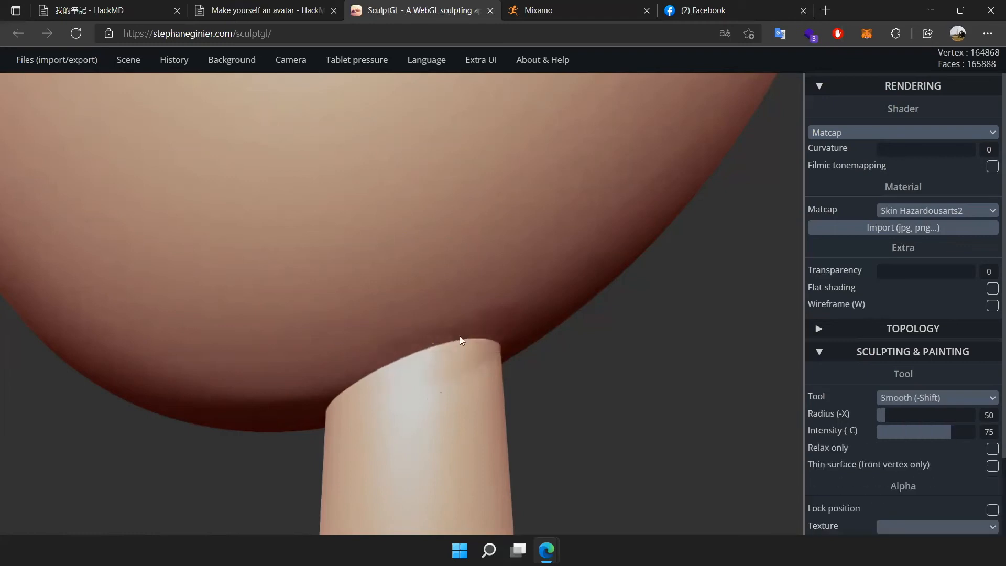
shift+drag(422, 360, 360, 387)
shift+drag(356, 394, 545, 335)
mouse_move(411, 370)
shift+mouse_down()
mouse_move(445, 339)
mouse_move(545, 335)
shift+mouse_up()
scroll(562, 205, down, 5)
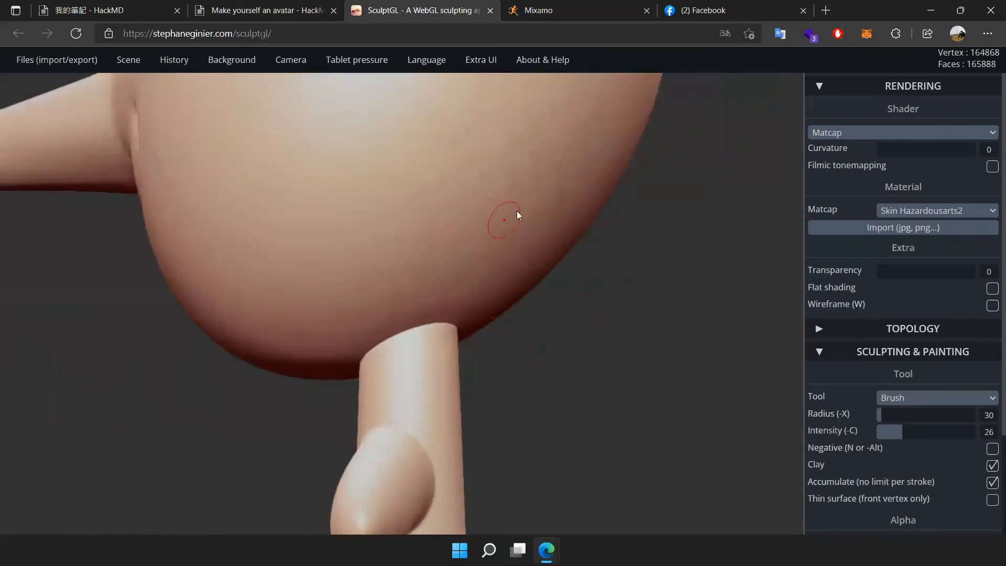
- Try a brush stroke where the neck meets the underside of the head, and undo the latest strokes
drag(140, 305, 262, 316)
key(ctrl)
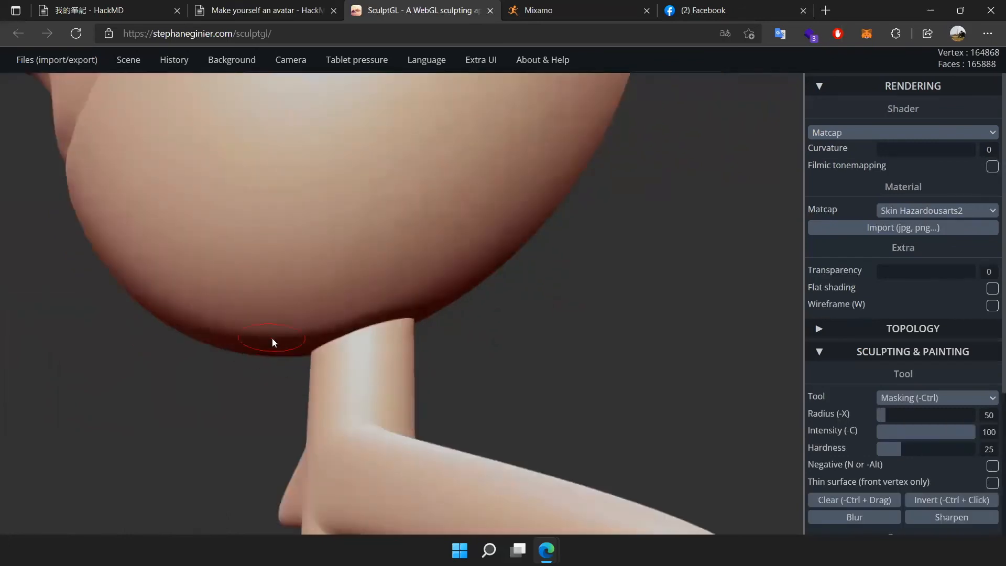
scroll(357, 350, up, 3)
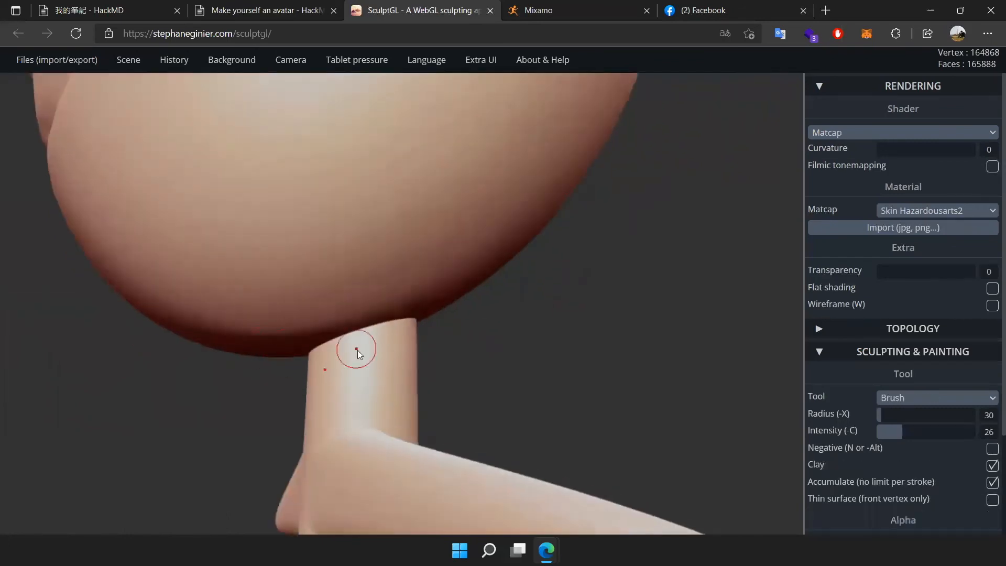
mouse_move(451, 297)
mouse_down()
mouse_move(309, 336)
mouse_move(379, 298)
mouse_move(444, 297)
mouse_up()
key(ctrl+z)
key(ctrl+z)
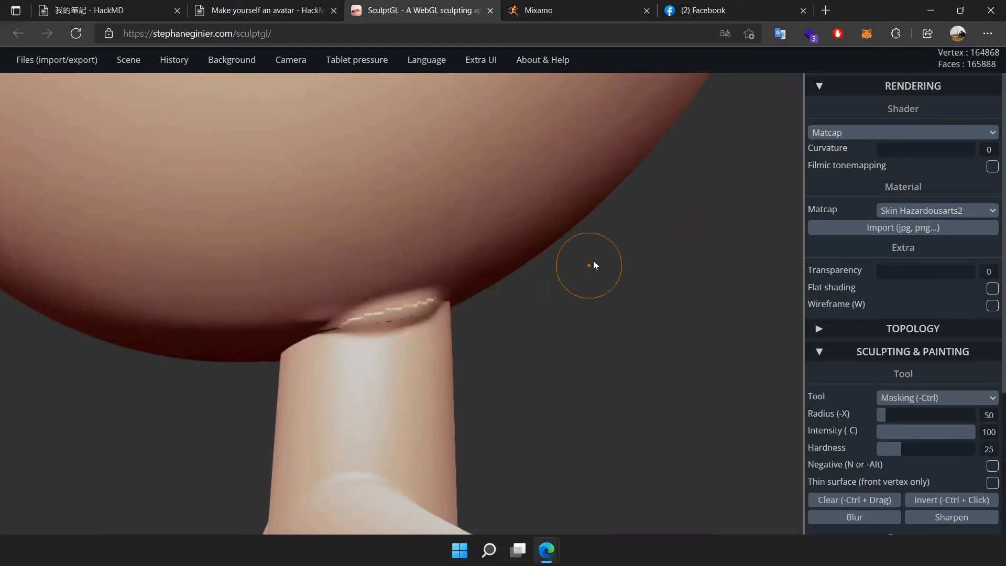
- Undo the seam sculpting and the merge so the head and body are separate meshes
scroll(593, 262, down, 10)
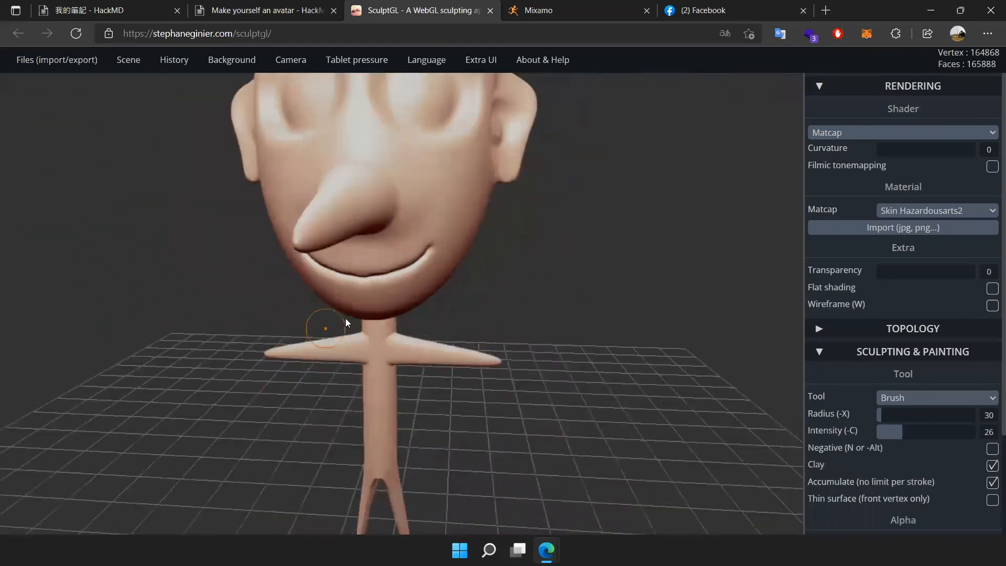
scroll(344, 319, down, 3)
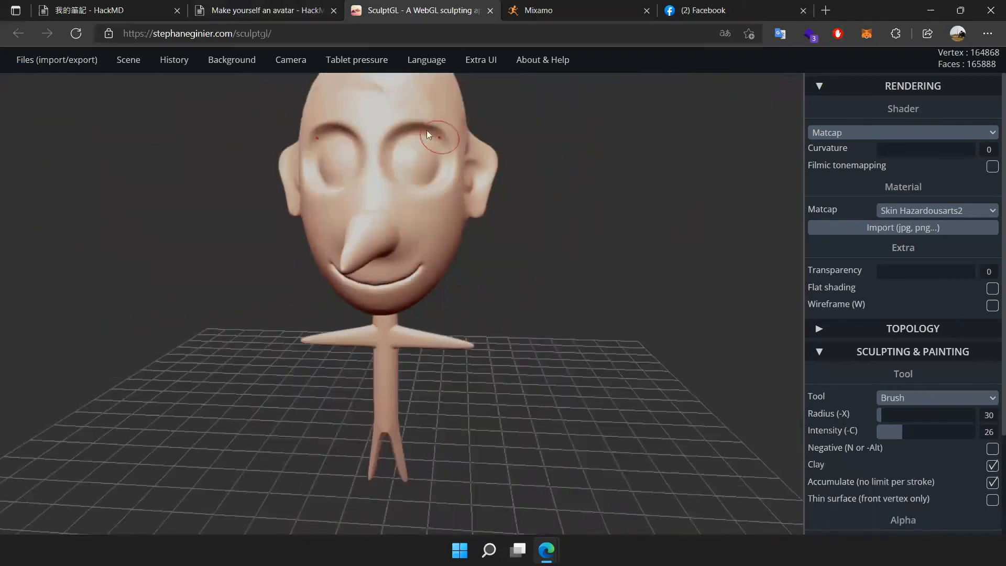
scroll(258, 270, down, 3)
key(ctrl+z)
scroll(433, 226, up, 1)
key(ctrl+y)
scroll(528, 193, up, 2)
mouse_move(624, 319)
mouse_down()
mouse_move(592, 304)
mouse_move(590, 383)
mouse_move(560, 379)
mouse_move(621, 305)
mouse_move(658, 339)
mouse_move(461, 307)
mouse_move(433, 360)
mouse_up()
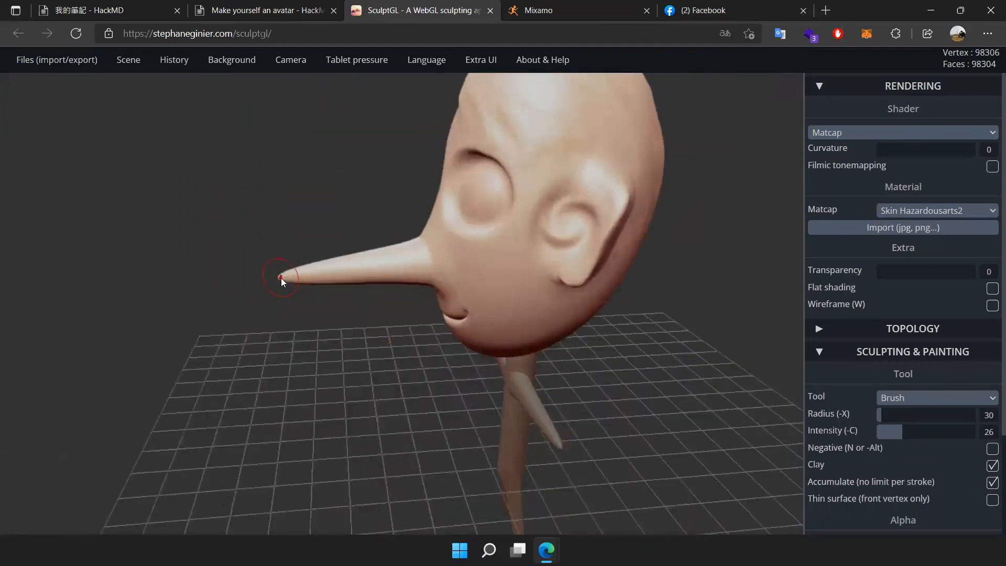
- Switch to the Move tool, push the tip of the long nose back toward the face and smooth the shortened nose
key(4)
key(5)
key(6)
key(7)
key(8)
key(9)
key(0)
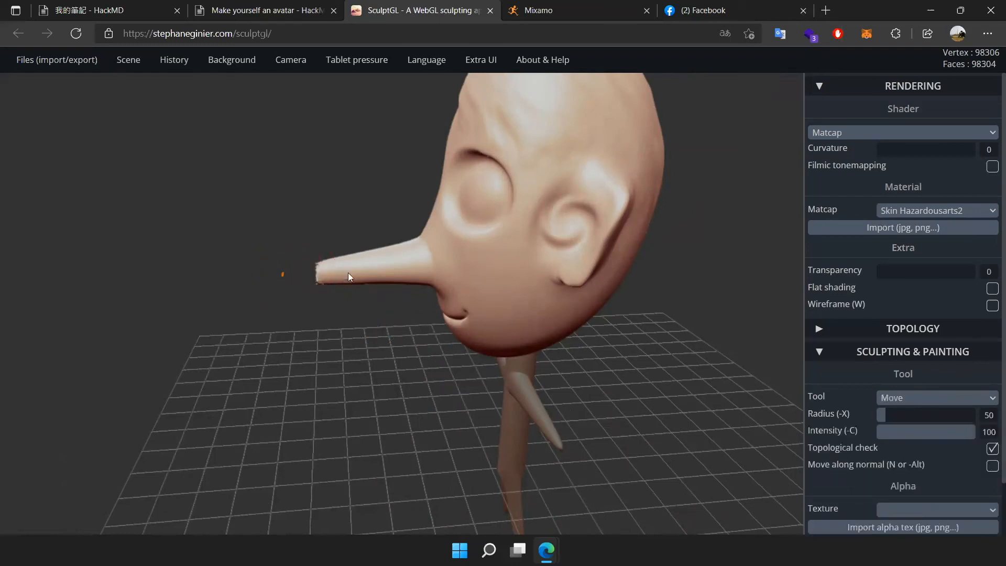
shift+drag(325, 279, 340, 244)
shift+drag(375, 289, 385, 257)
mouse_move(346, 335)
mouse_down()
mouse_move(495, 369)
mouse_move(561, 367)
mouse_up()
mouse_move(393, 317)
shift+mouse_down()
mouse_move(385, 291)
mouse_move(425, 318)
mouse_move(413, 293)
mouse_move(390, 309)
shift+mouse_up()
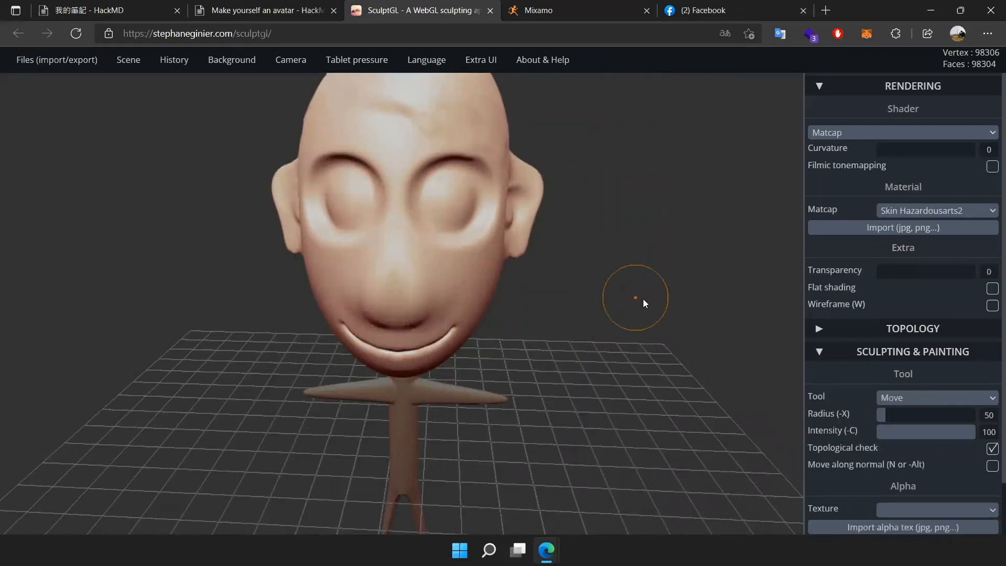
- Reshape the short nose from the side with the Move tool and smooth it into a rounded form
drag(643, 299, 439, 272)
scroll(333, 296, up, 5)
drag(308, 348, 341, 320)
mouse_move(310, 327)
shift+mouse_down()
mouse_move(278, 321)
mouse_move(278, 273)
shift+mouse_up()
drag(690, 303, 541, 315)
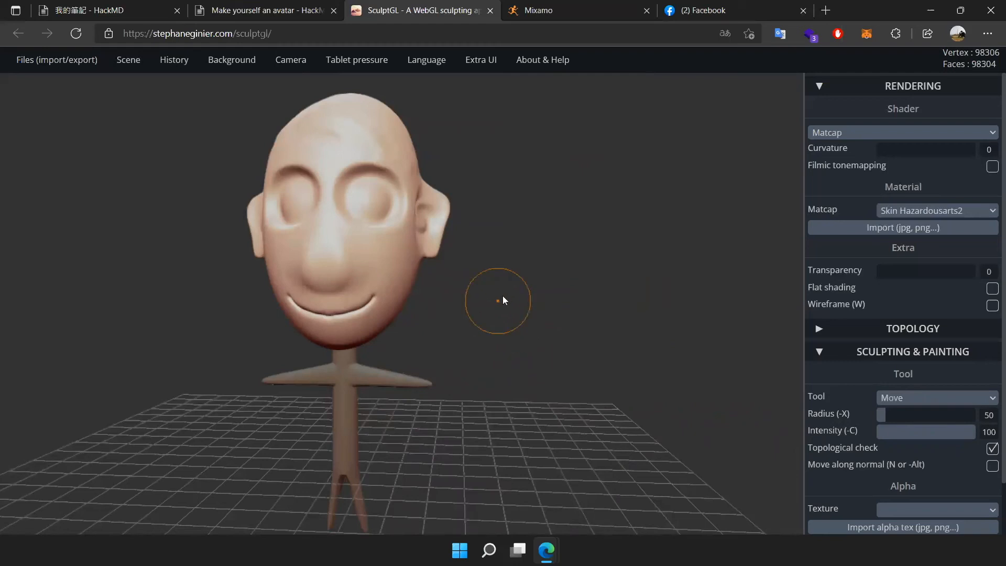
- Delete the stick-figure body beneath the head
scroll(516, 309, up, 3)
mouse_move(555, 289)
middle_down()
mouse_move(576, 268)
mouse_move(582, 242)
middle_up()
scroll(592, 269, up, 2)
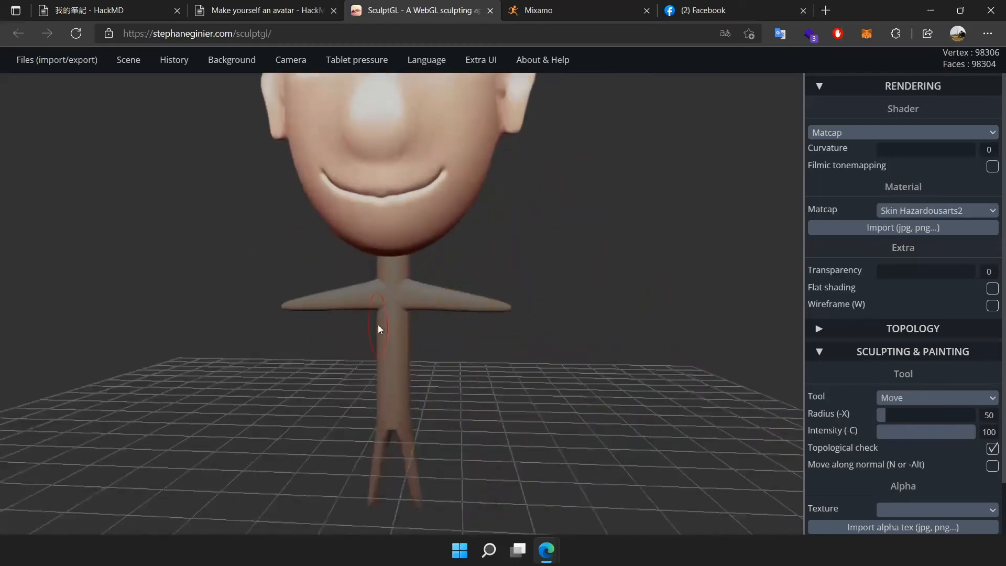
click(405, 308)
key(Delete)
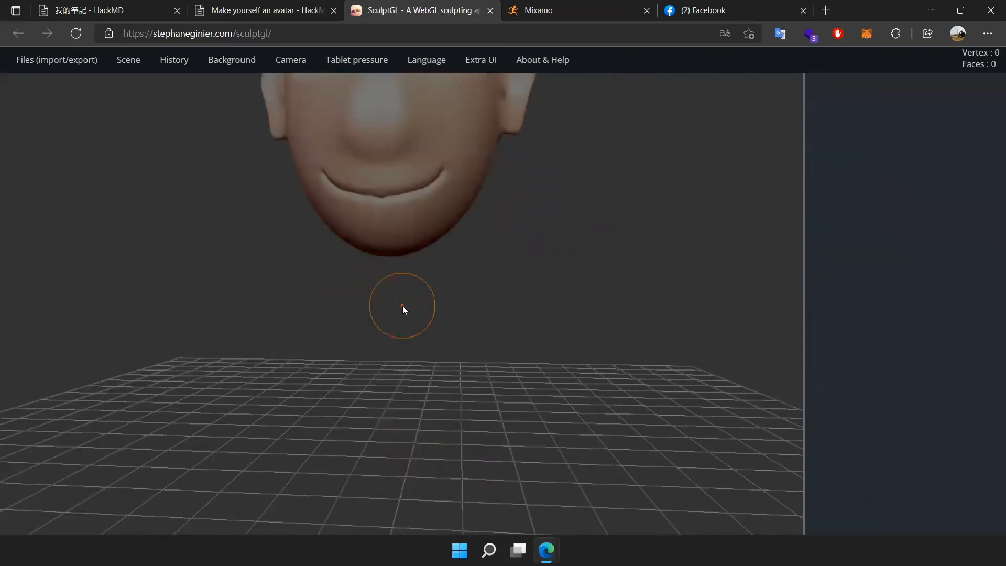
key(ctrl+z)
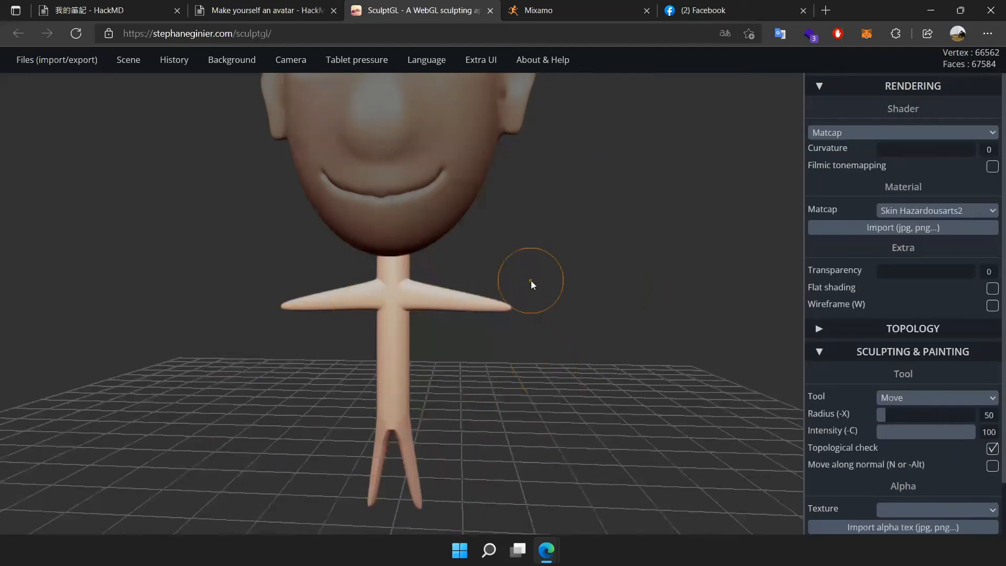
key(Delete)
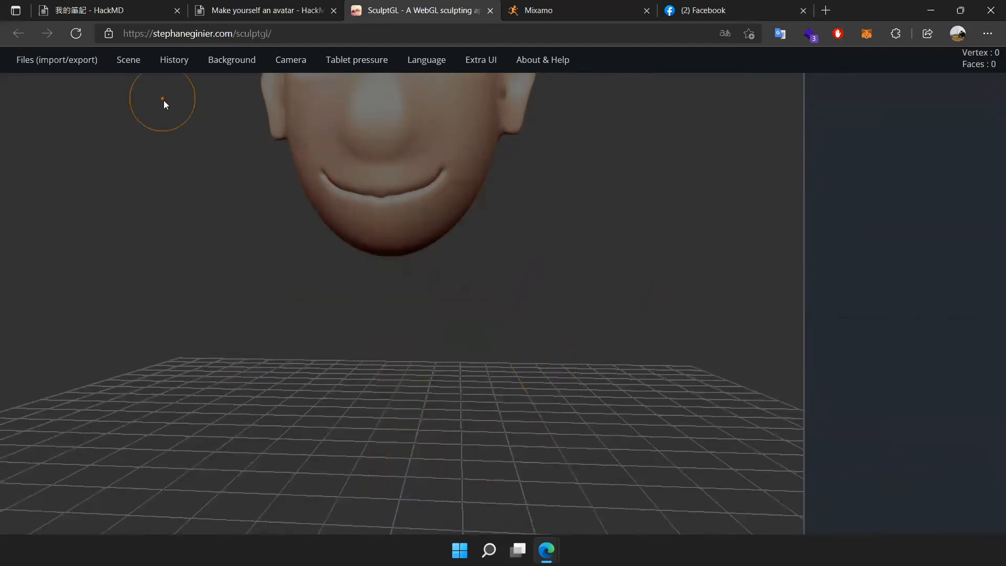
- Add a sphere and transform it into a narrow, elongated torso beneath the head
mouse_move(126, 61)
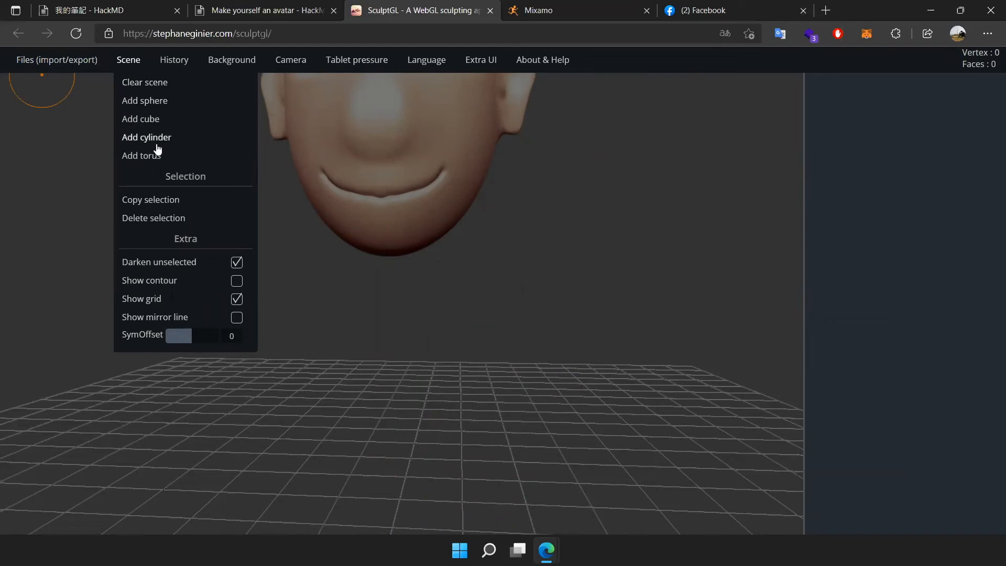
click(165, 107)
drag(648, 124, 565, 259)
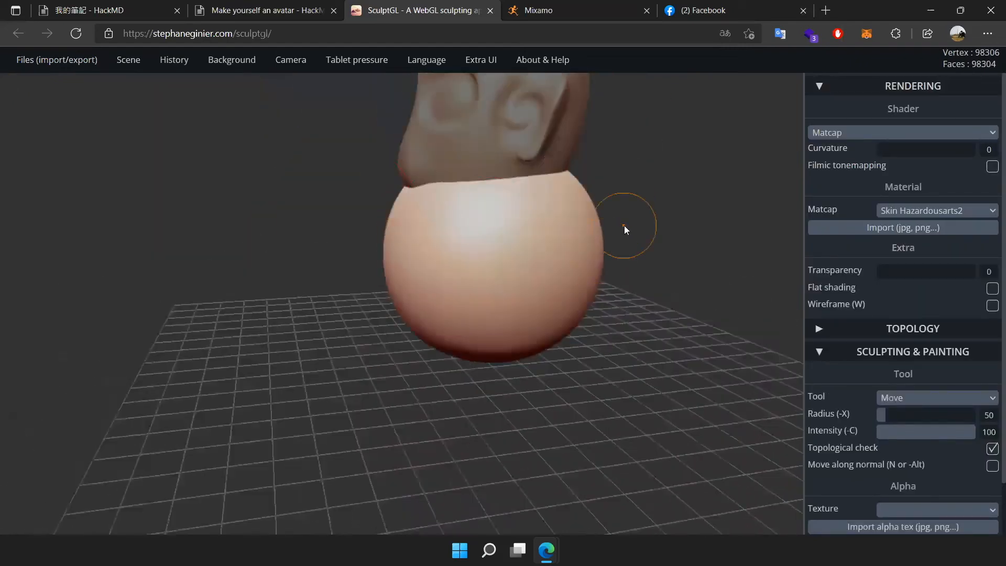
key(e)
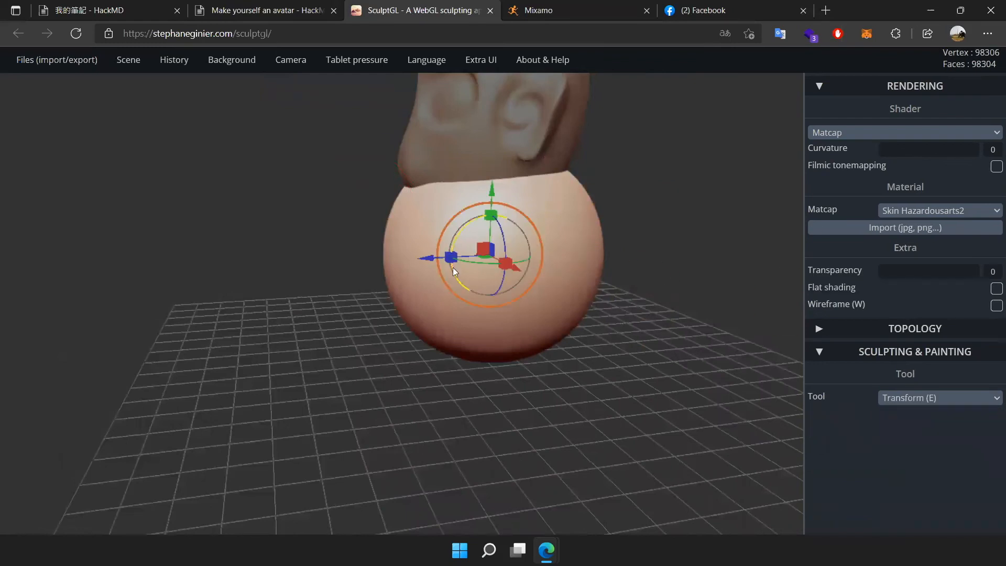
drag(447, 260, 504, 254)
mouse_move(419, 291)
mouse_down()
mouse_move(514, 259)
mouse_move(415, 278)
mouse_up()
drag(492, 273, 463, 276)
drag(435, 235, 453, 285)
- Switch to the Move tool and pull two long symmetrical arms out of the upper sides of the torso
drag(276, 379, 776, 303)
click(893, 398)
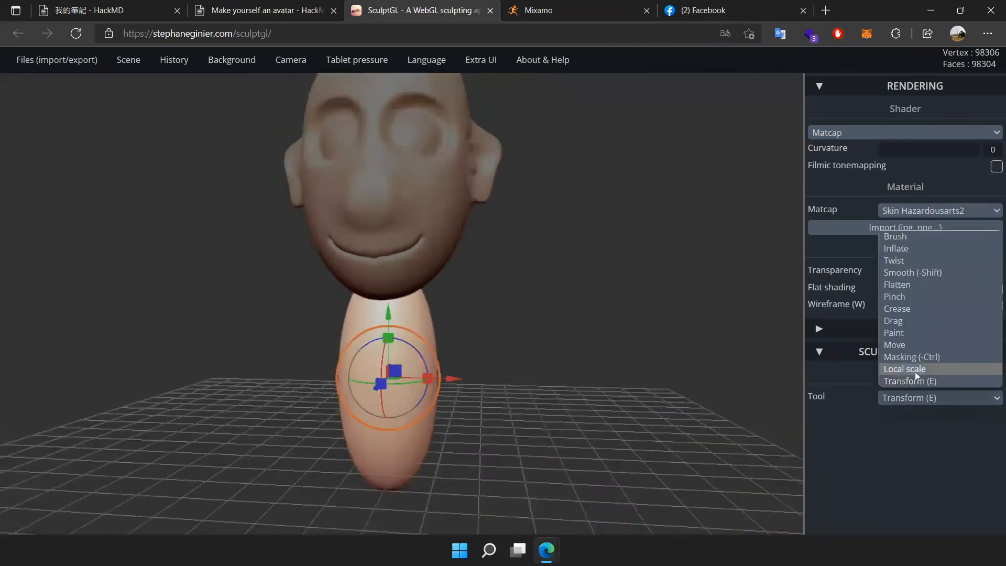
click(917, 348)
scroll(526, 404, up, 2)
drag(527, 405, 580, 423)
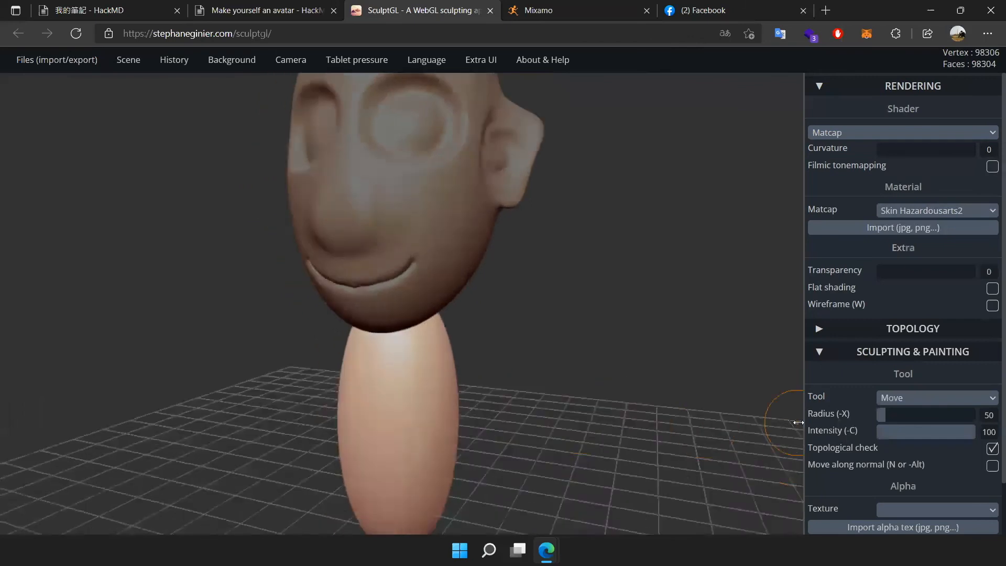
scroll(817, 422, down, 2)
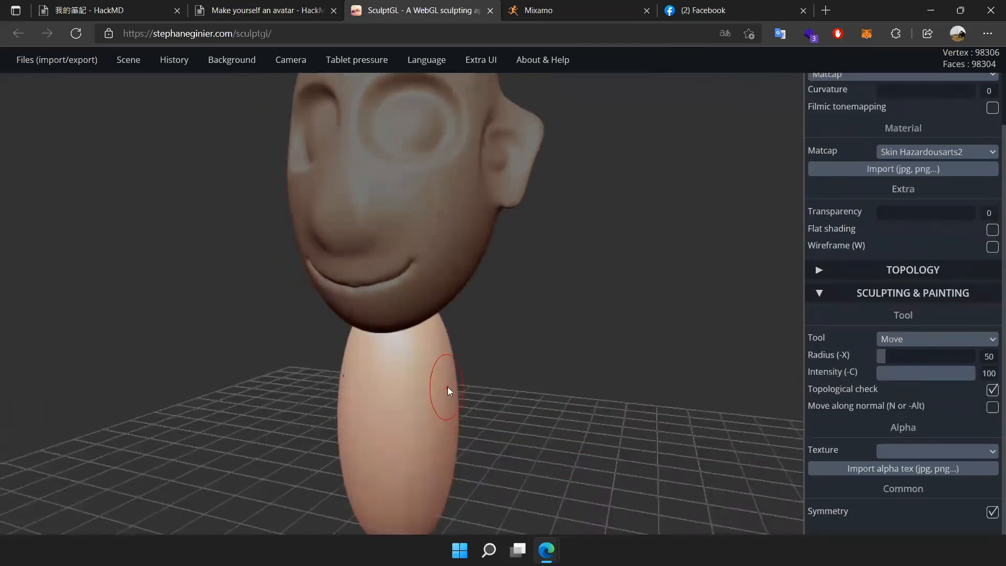
drag(444, 384, 643, 399)
scroll(637, 295, down, 4)
key(ctrl+z)
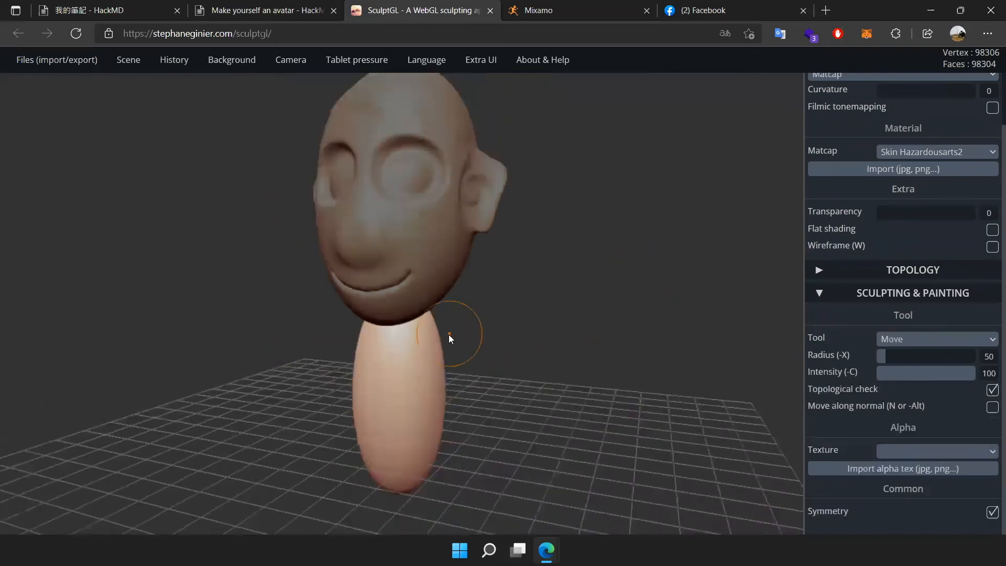
drag(438, 346, 595, 357)
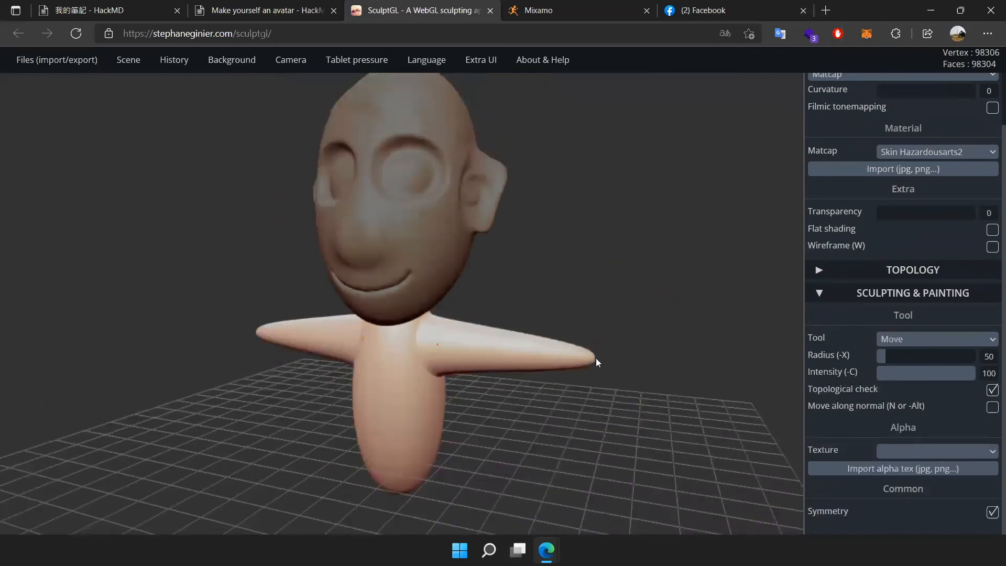
- Try to pull a pair of long legs out of the underside of the torso with the Move tool
mouse_move(513, 460)
mouse_down()
mouse_move(594, 373)
mouse_move(554, 342)
mouse_move(406, 479)
mouse_move(426, 532)
mouse_up()
drag(557, 393, 352, 366)
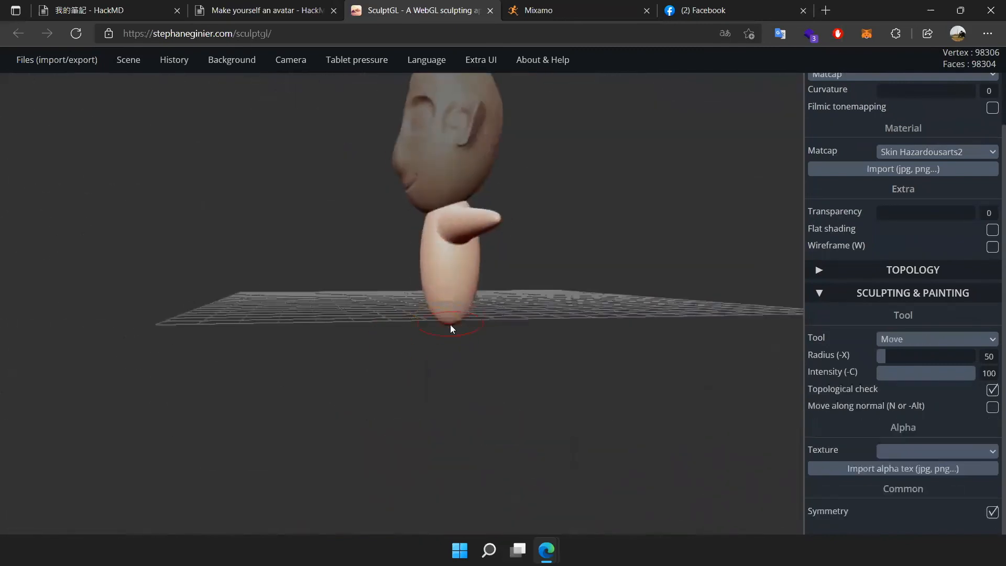
mouse_move(453, 326)
mouse_down()
mouse_move(463, 419)
mouse_move(460, 366)
mouse_move(529, 409)
mouse_up()
mouse_move(620, 408)
mouse_down()
mouse_move(476, 373)
mouse_move(482, 400)
mouse_move(459, 397)
mouse_move(477, 476)
mouse_move(473, 524)
mouse_up()
drag(262, 478, 413, 444)
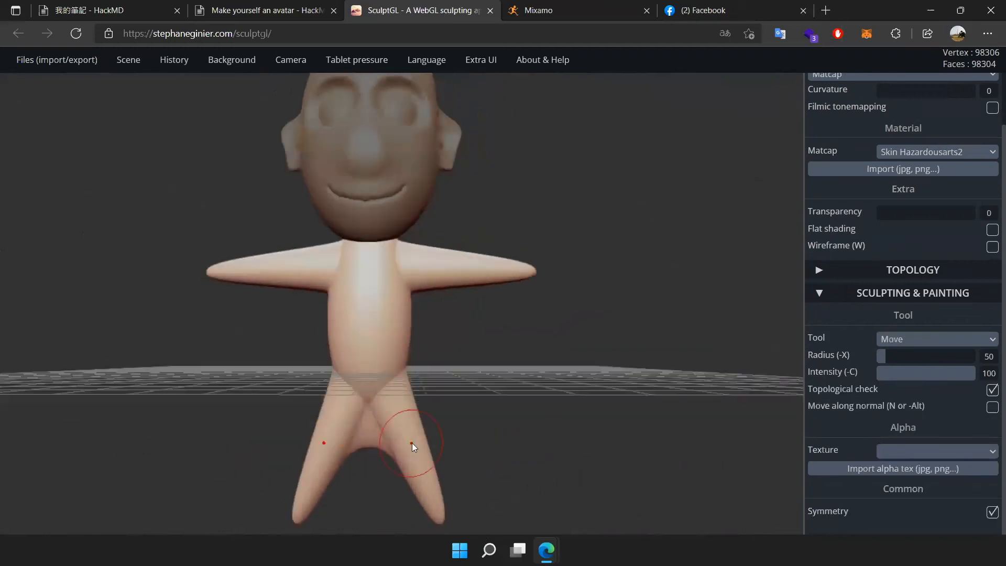
key(ctrl+z)
mouse_move(491, 417)
mouse_down()
mouse_move(409, 401)
mouse_move(458, 526)
mouse_up()
key(ctrl+z)
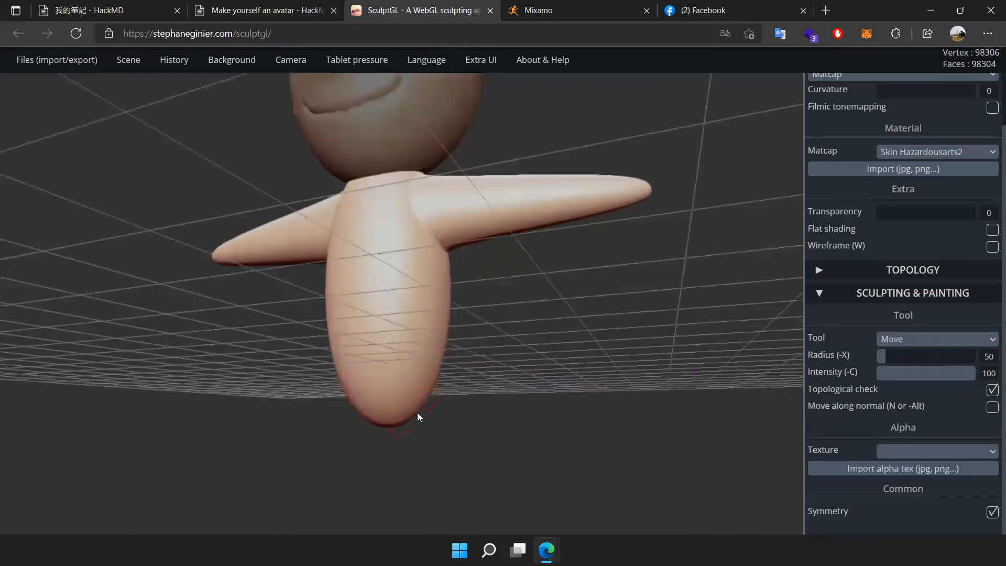
- Pull two short, slightly spread legs out of the underside of the torso with the Move tool
drag(416, 413, 436, 472)
drag(504, 375, 652, 341)
scroll(537, 359, down, 5)
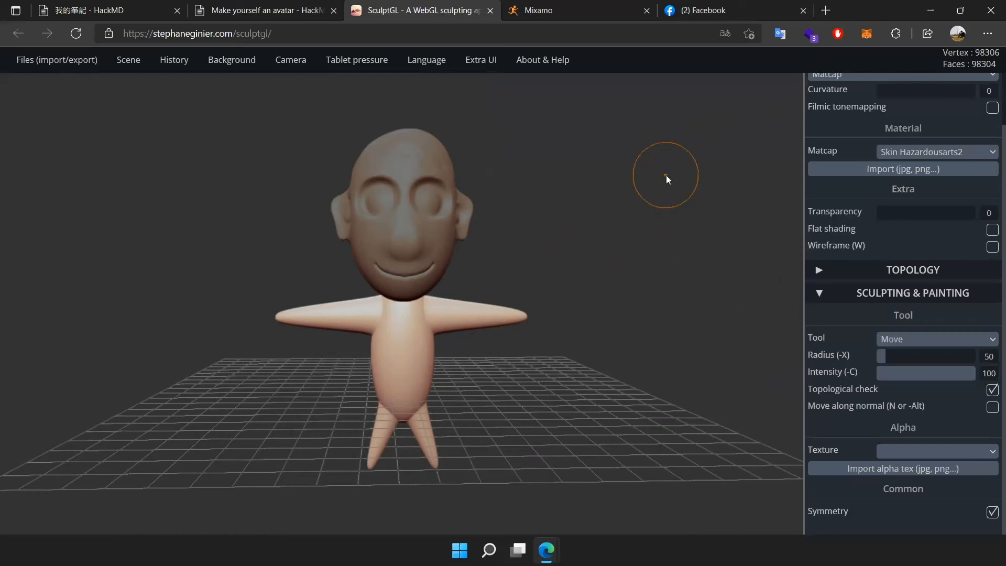
mouse_move(127, 60)
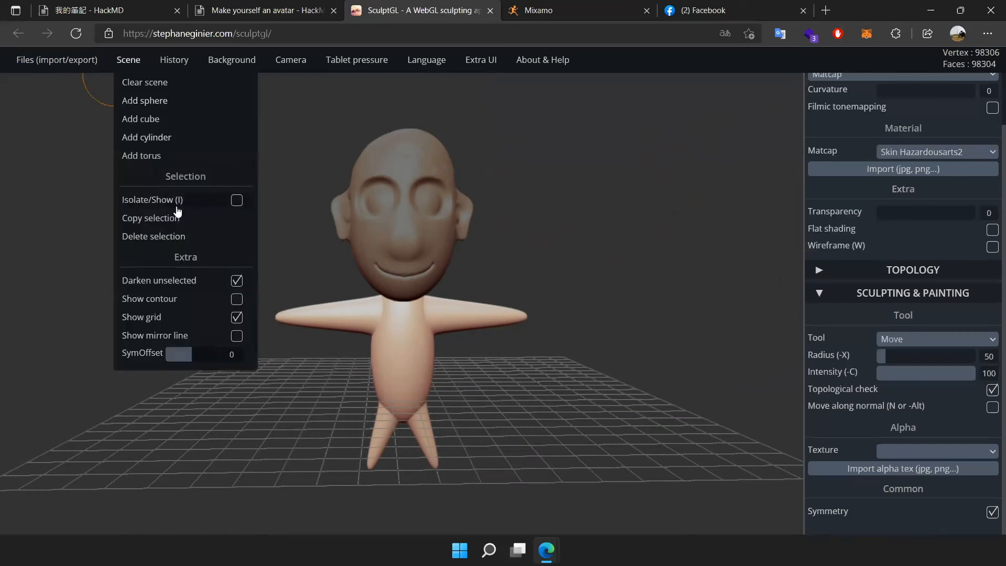
click(221, 336)
drag(641, 315, 447, 249)
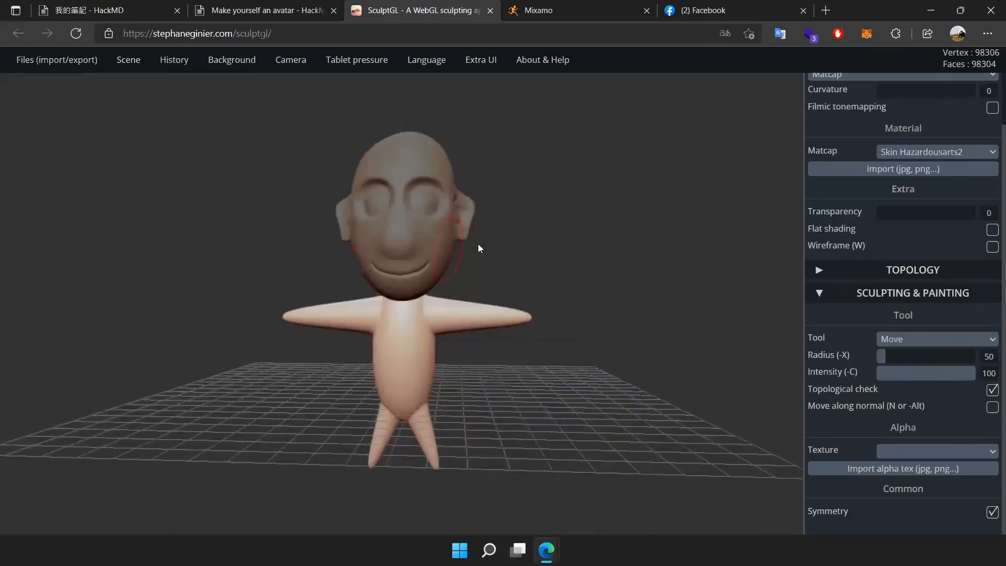
scroll(586, 266, down, 3)
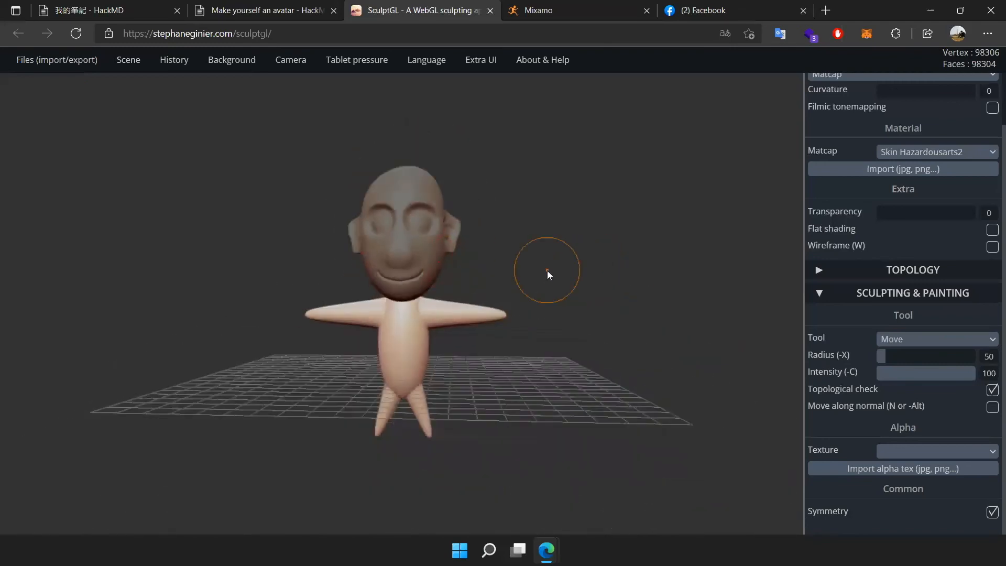
- Switch to Mixamo, inspect the dancing avatar with skeleton view on and off, and return to SculptGL
click(567, 14)
click(313, 278)
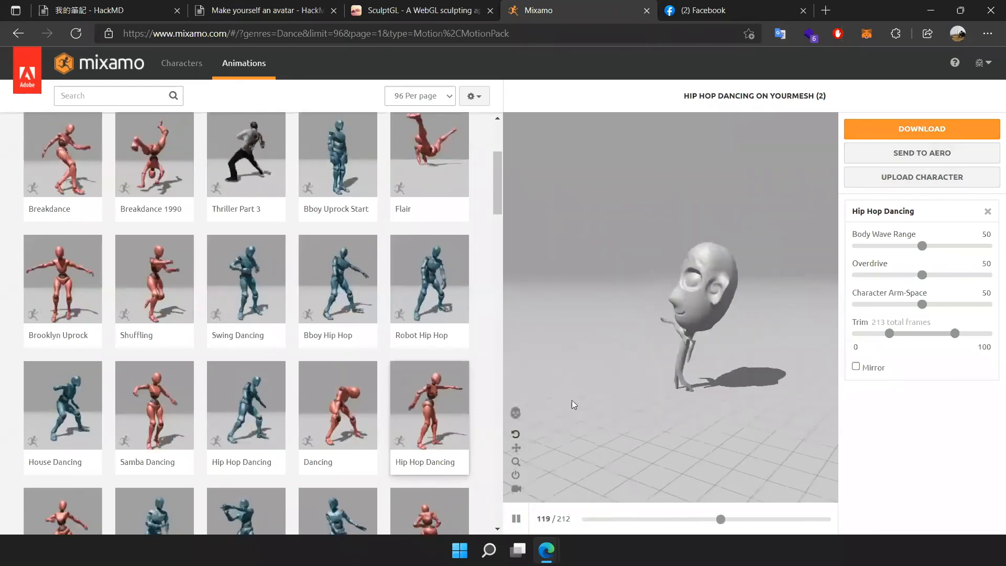
click(517, 414)
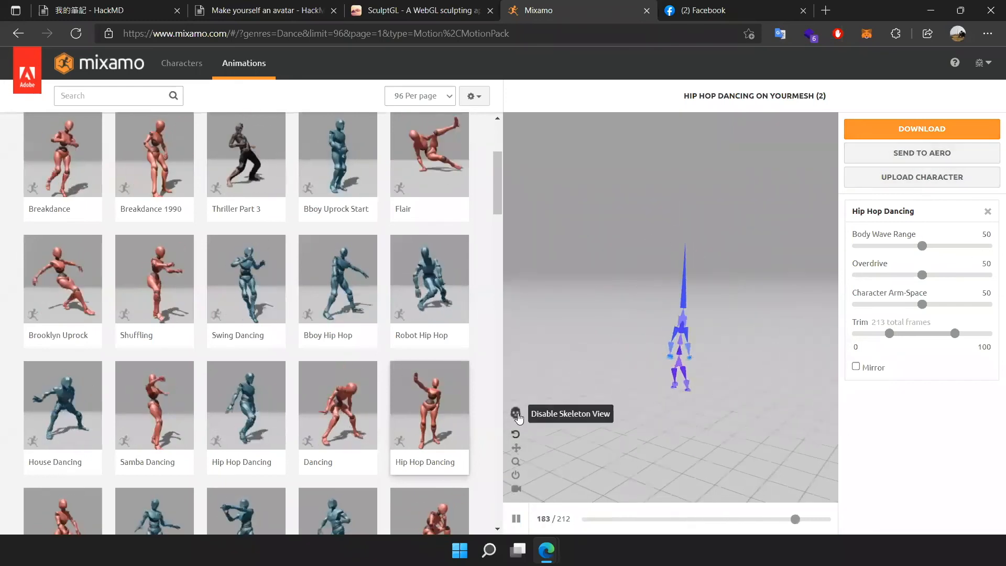
click(517, 414)
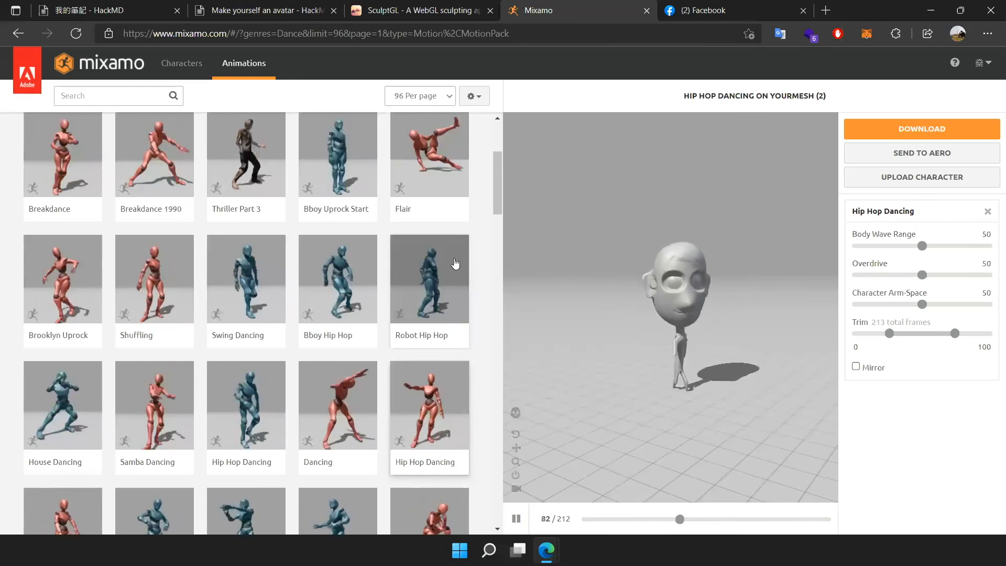
scroll(430, 278, down, 5)
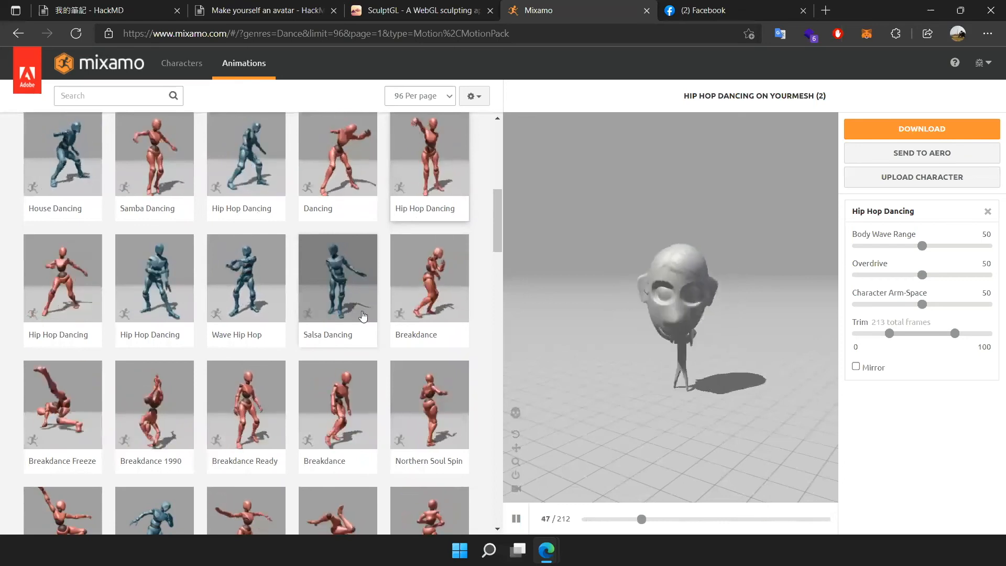
click(447, 21)
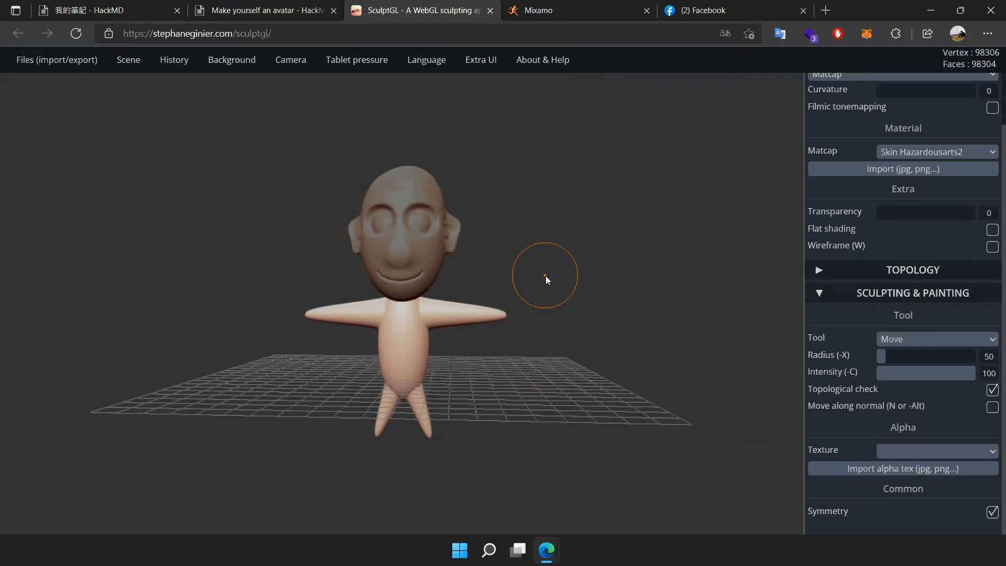
drag(586, 331, 586, 359)
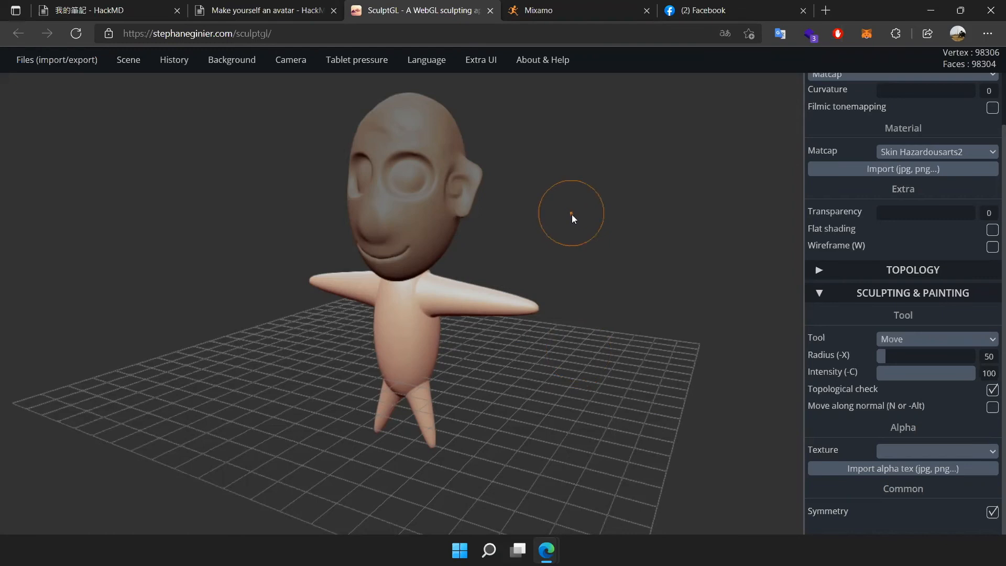
scroll(571, 215, down, 3)
drag(542, 219, 621, 249)
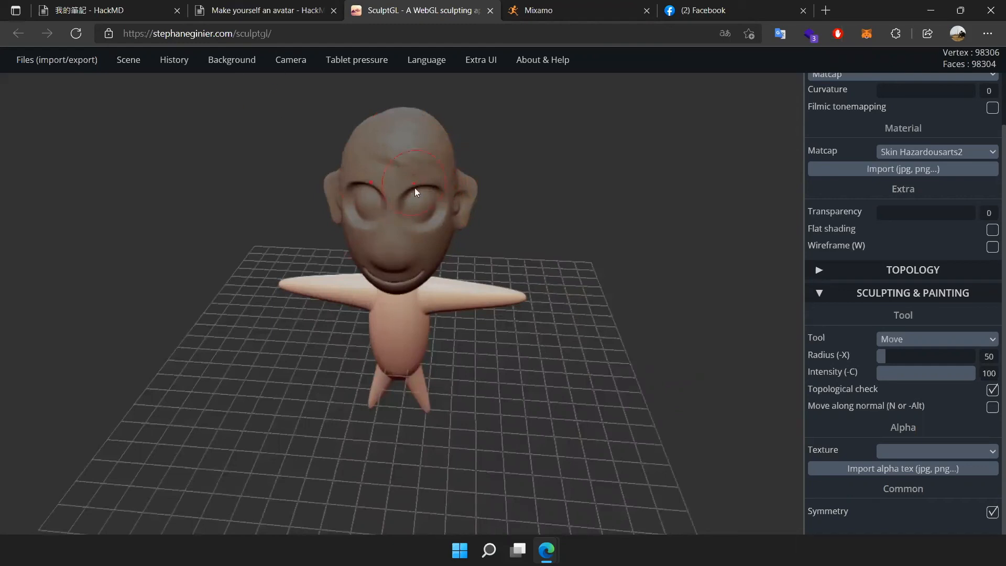
scroll(455, 137, up, 3)
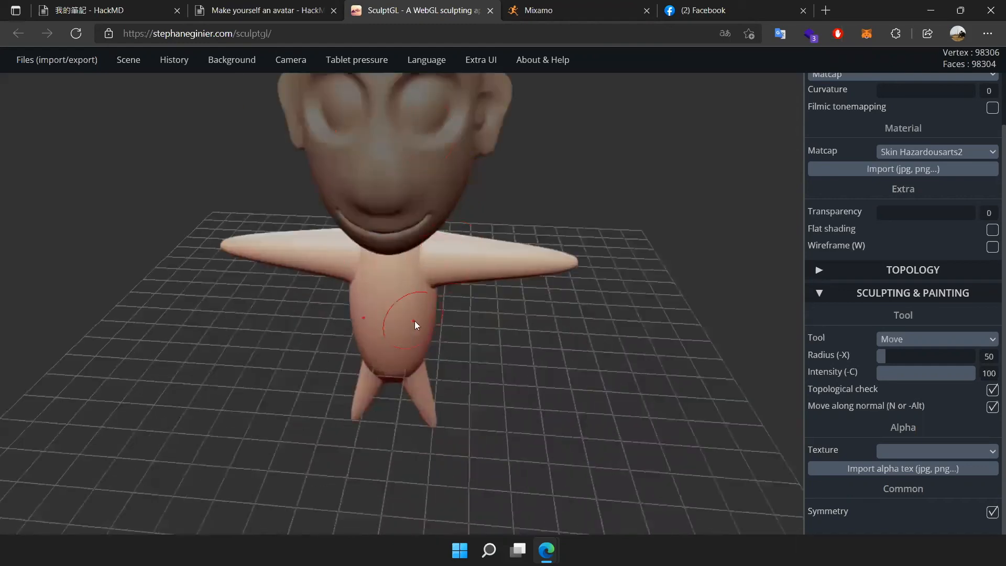
mouse_move(413, 321)
mouse_down()
mouse_move(423, 311)
mouse_move(402, 310)
mouse_move(416, 320)
mouse_up()
key(ctrl+z)
- Switch to the Brush tool, thicken the ends of both arms into rounded hands and smooth them
click(925, 339)
click(912, 350)
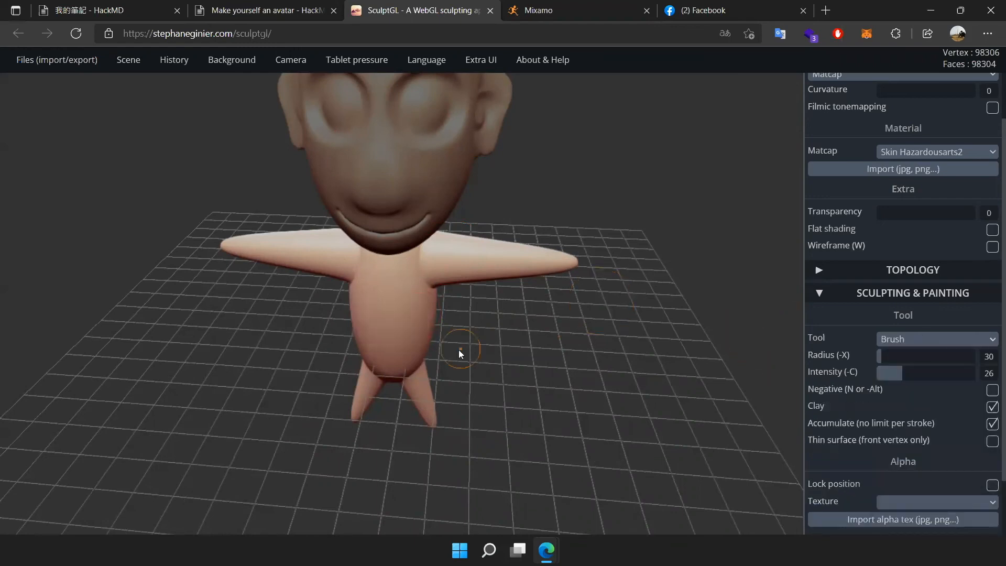
mouse_move(565, 360)
mouse_down()
mouse_move(414, 358)
mouse_move(544, 329)
mouse_move(534, 308)
mouse_move(560, 322)
mouse_move(556, 310)
mouse_move(545, 313)
mouse_up()
mouse_move(488, 413)
mouse_down()
mouse_move(617, 316)
mouse_move(377, 355)
mouse_move(352, 342)
mouse_up()
shift+drag(485, 231, 455, 237)
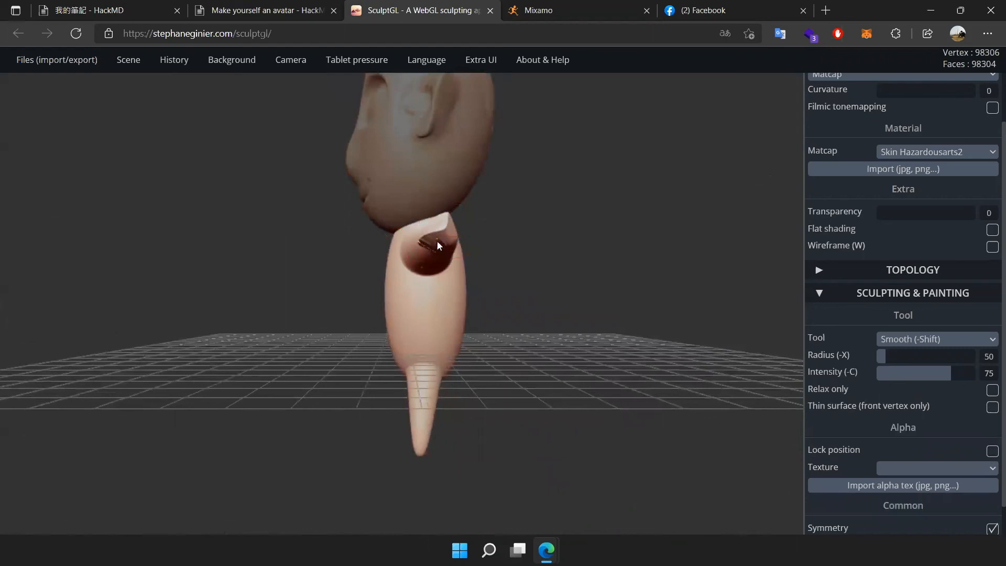
mouse_move(561, 273)
mouse_down()
mouse_move(568, 317)
mouse_move(669, 265)
mouse_move(554, 318)
mouse_move(478, 332)
mouse_move(536, 331)
mouse_up()
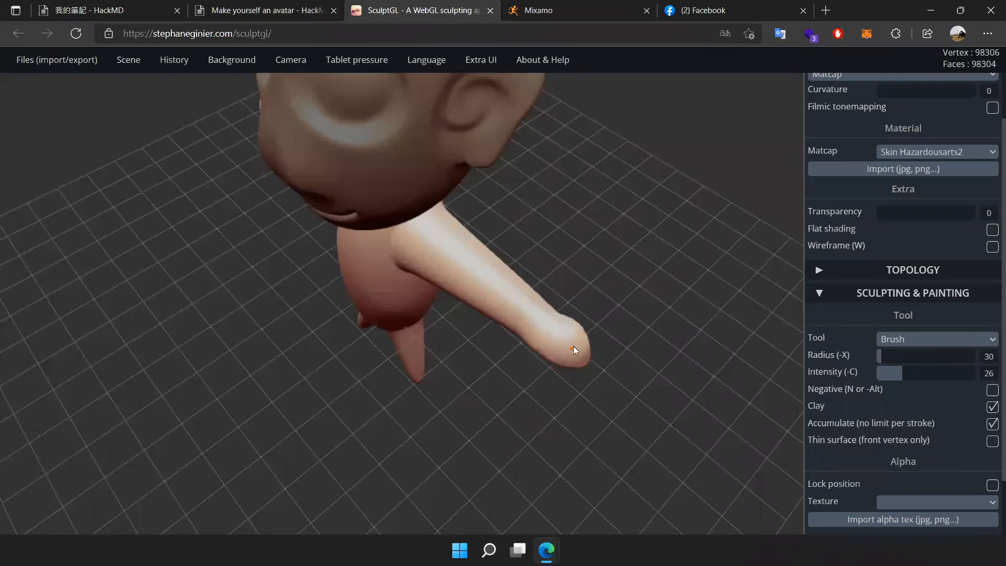
key(shift)
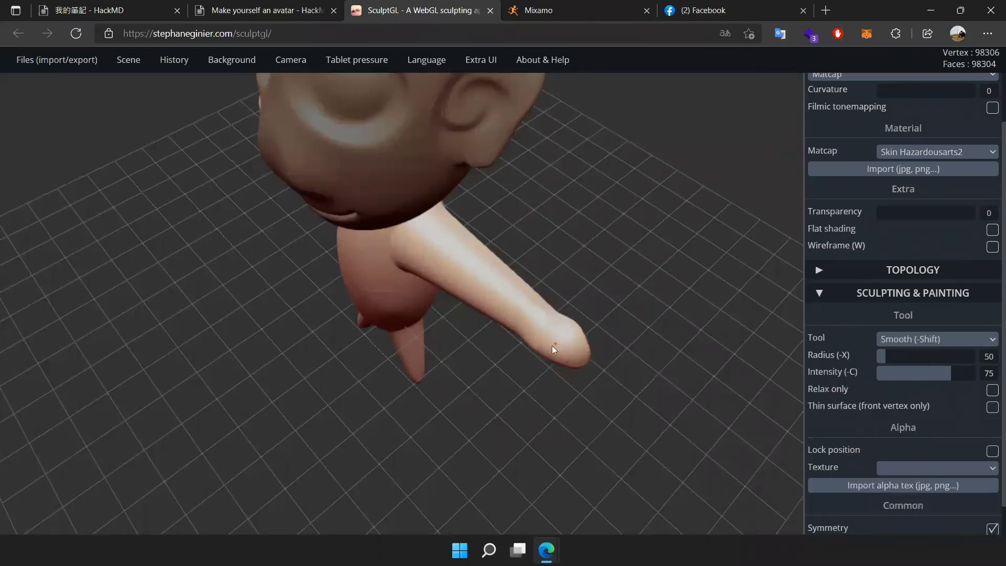
- Carve the hands at the arm ends flatter with the Brush tool in negative mode
mouse_move(512, 398)
mouse_down()
mouse_move(639, 247)
mouse_move(466, 267)
mouse_move(412, 243)
mouse_up()
alt+drag(498, 174, 497, 193)
mouse_move(576, 212)
mouse_down()
mouse_move(671, 370)
mouse_move(746, 244)
mouse_move(723, 309)
mouse_move(377, 336)
mouse_move(678, 248)
mouse_move(380, 293)
mouse_move(541, 310)
mouse_move(356, 403)
mouse_move(300, 404)
mouse_up()
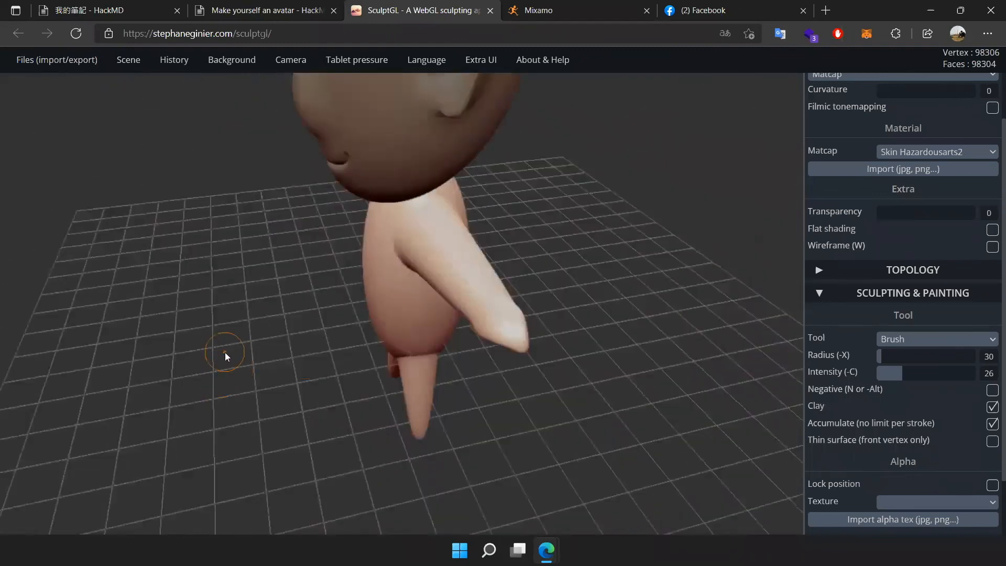
mouse_move(266, 339)
mouse_down()
mouse_move(213, 321)
mouse_move(492, 353)
mouse_move(728, 348)
mouse_move(561, 253)
mouse_move(568, 240)
mouse_up()
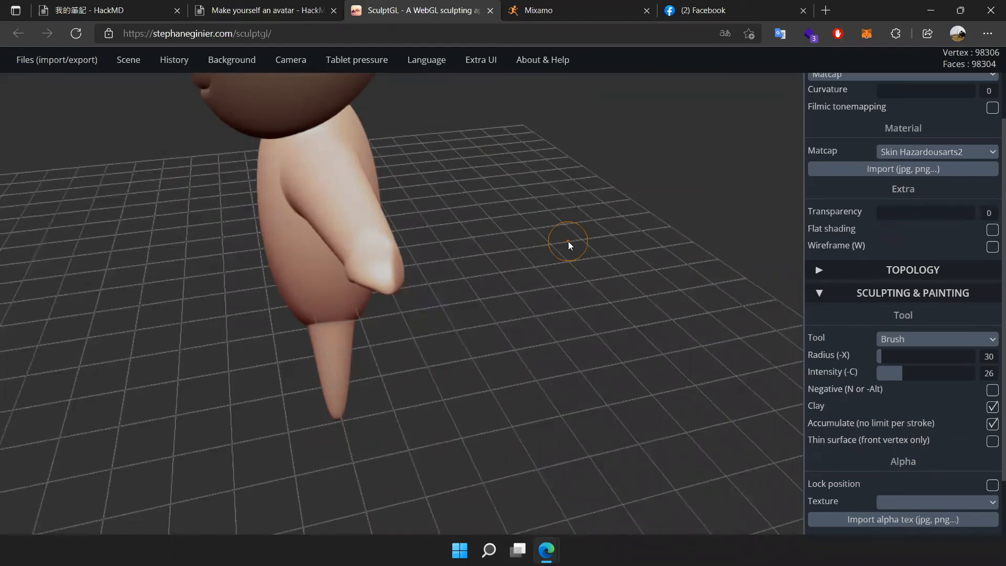
drag(487, 173, 586, 354)
drag(541, 253, 623, 343)
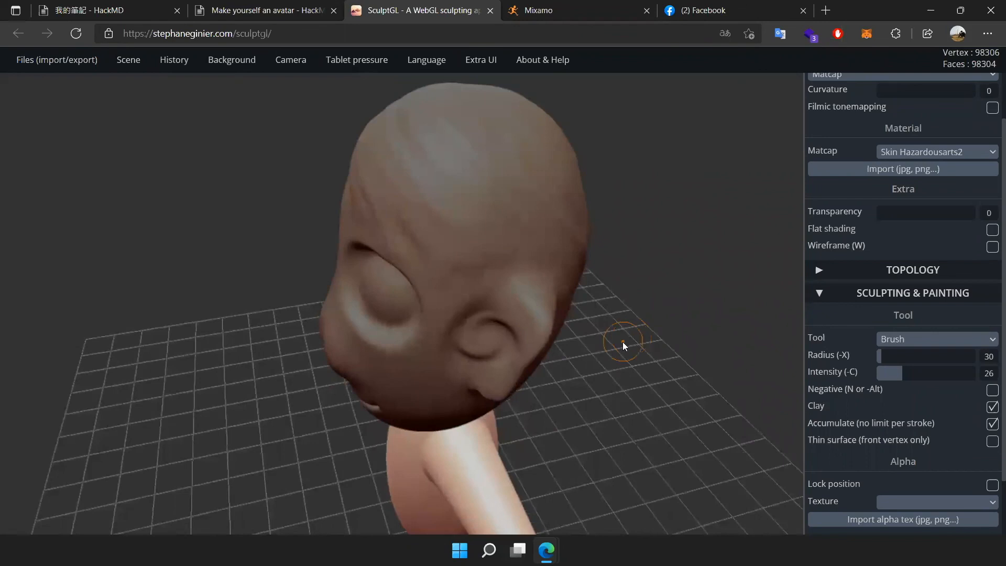
drag(154, 432, 294, 398)
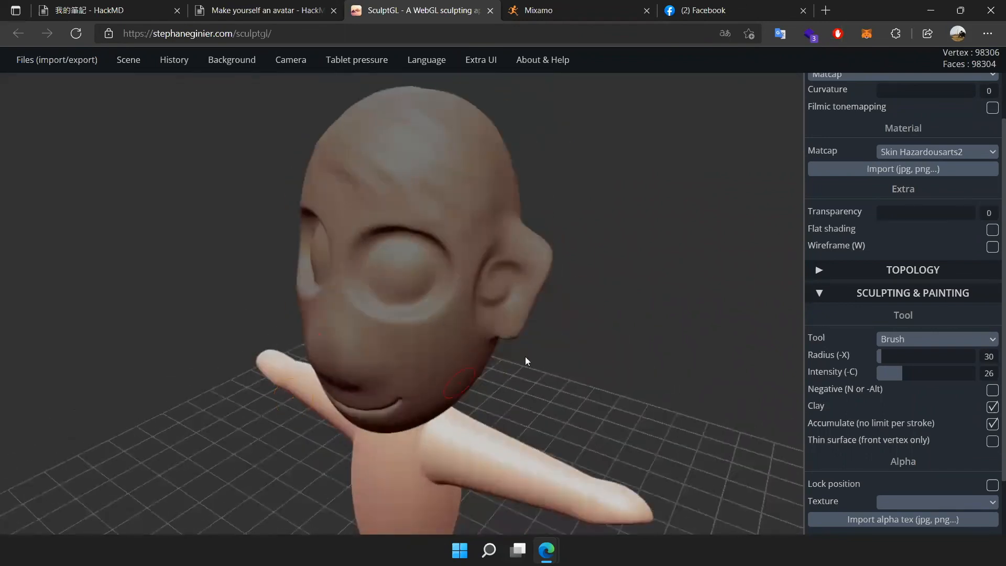
drag(526, 358, 579, 276)
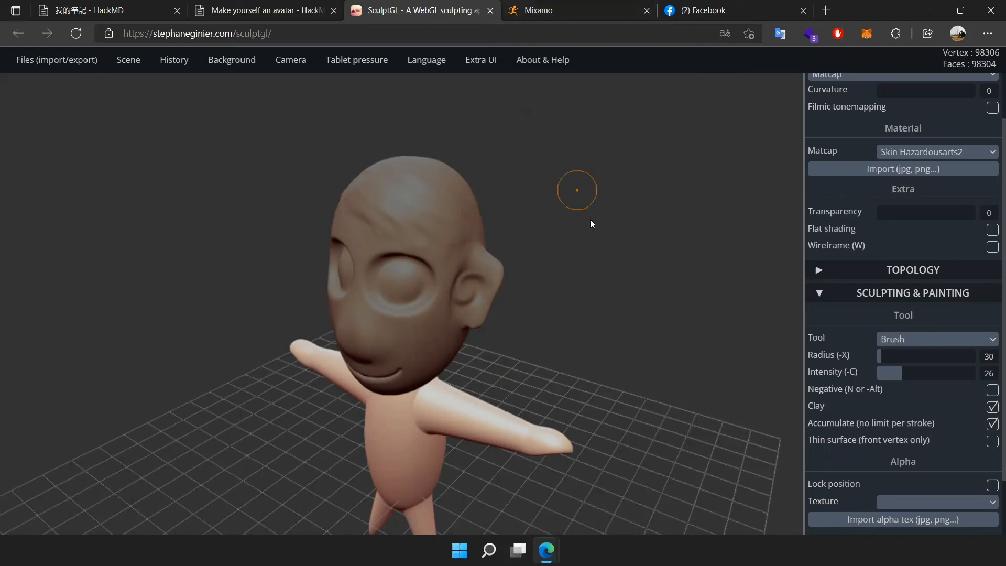
drag(590, 219, 543, 231)
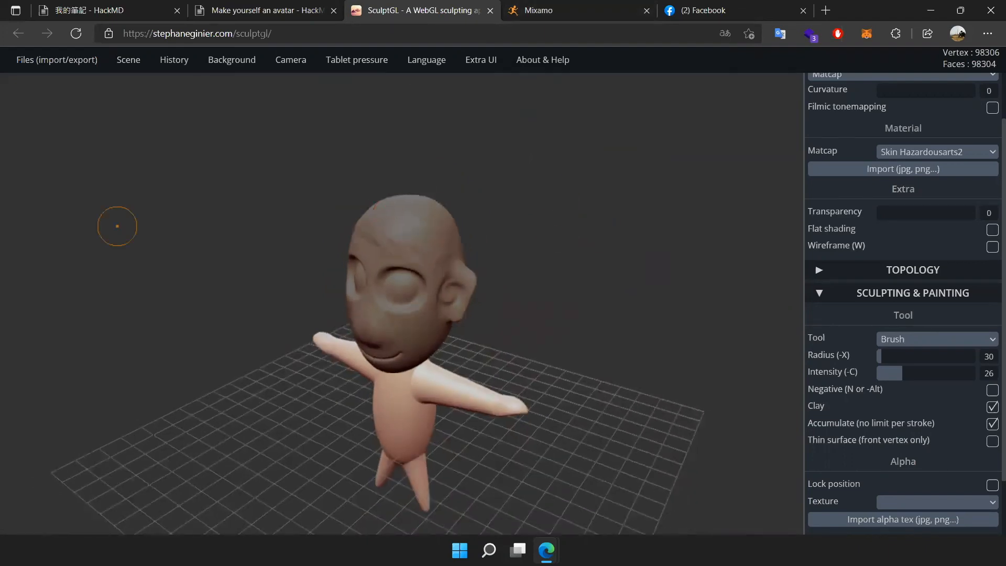
drag(548, 290, 3, 351)
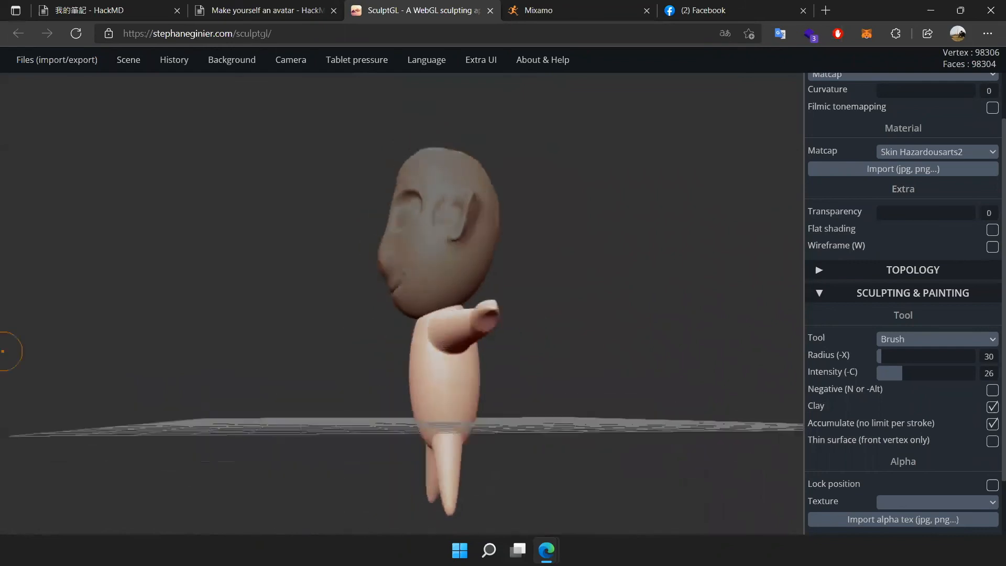
- Smooth the creased, rough surface at the tips and undersides of the hands
drag(633, 335, 487, 314)
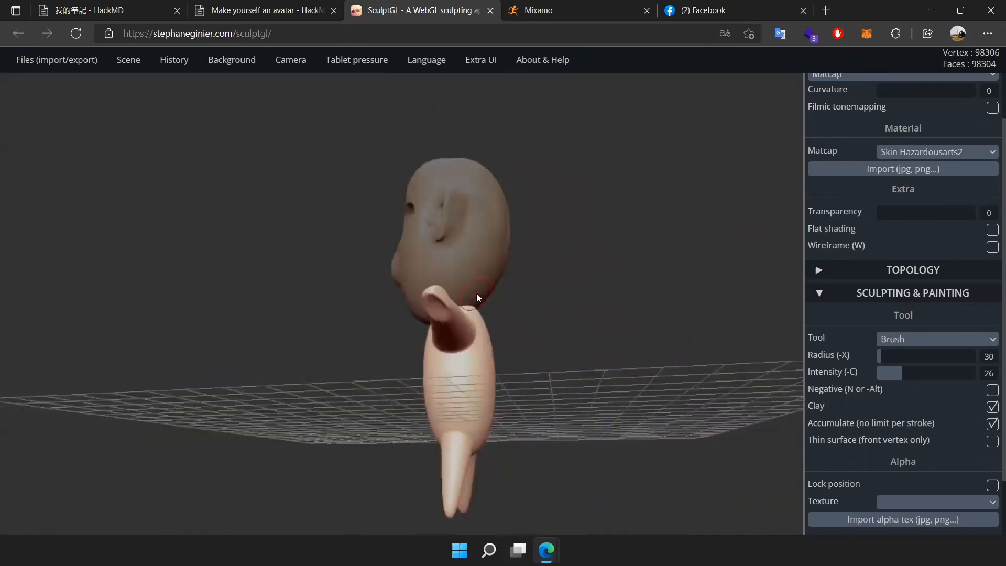
scroll(474, 296, up, 4)
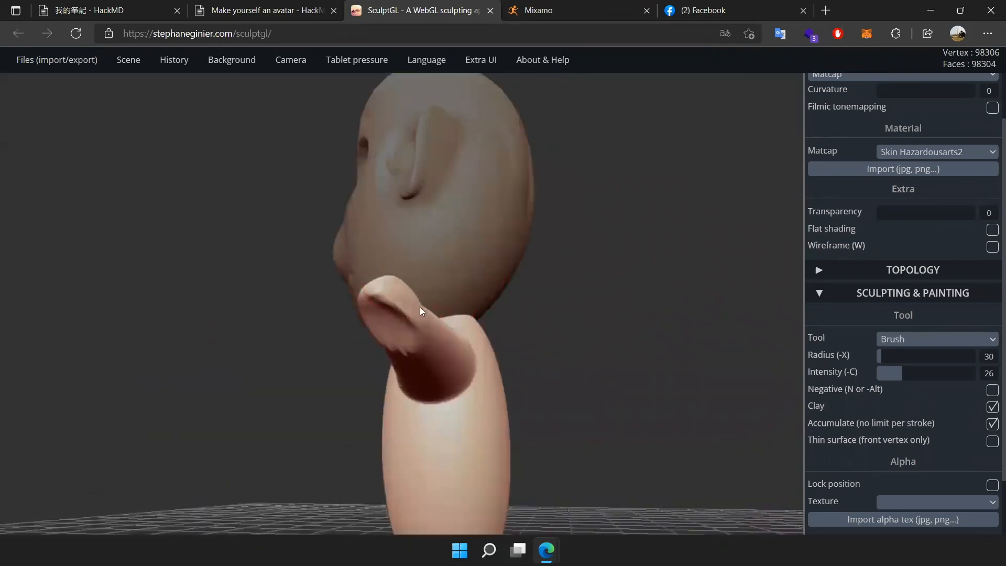
key(shift)
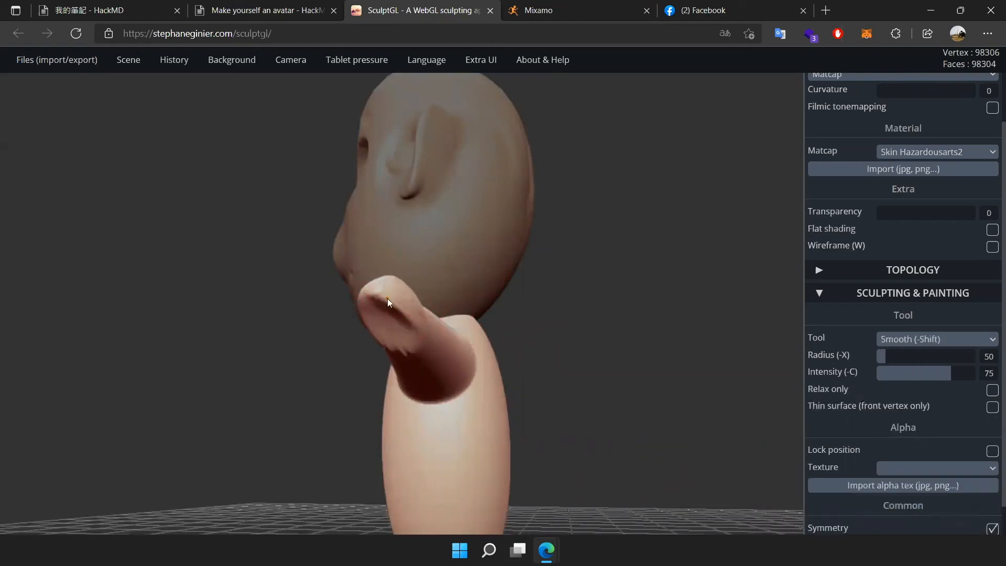
shift+drag(402, 342, 390, 325)
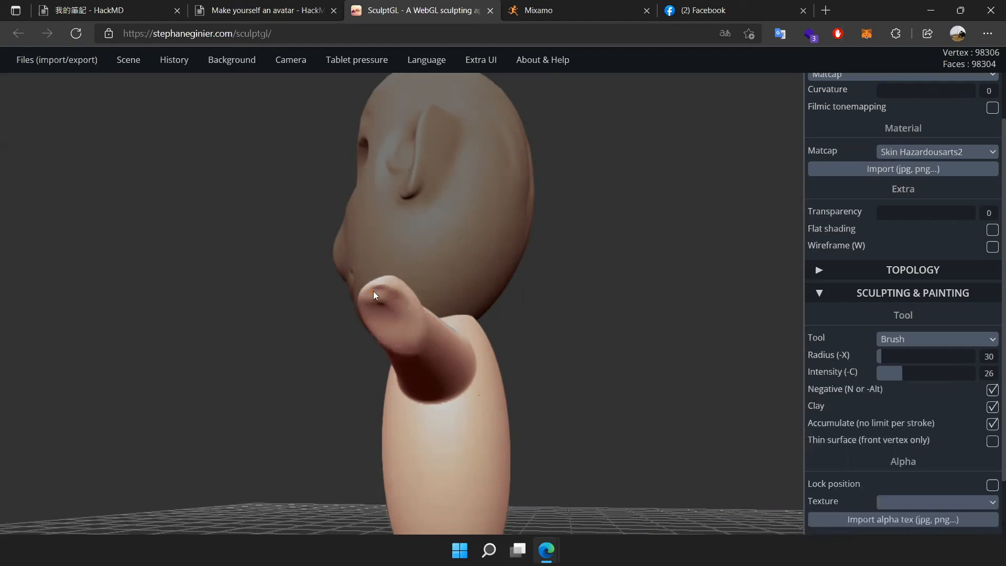
- Smooth the ends of both legs from a low viewpoint with symmetry on
key(shift)
mouse_move(270, 356)
mouse_down()
mouse_move(319, 363)
mouse_move(426, 306)
mouse_move(590, 393)
mouse_move(471, 416)
mouse_move(472, 247)
mouse_move(577, 404)
mouse_move(429, 433)
mouse_up()
scroll(508, 488, up, 3)
drag(517, 493, 483, 272)
scroll(440, 411, up, 2)
mouse_move(386, 428)
shift+mouse_down()
mouse_move(401, 421)
mouse_move(402, 440)
mouse_move(397, 432)
mouse_move(417, 419)
shift+mouse_up()
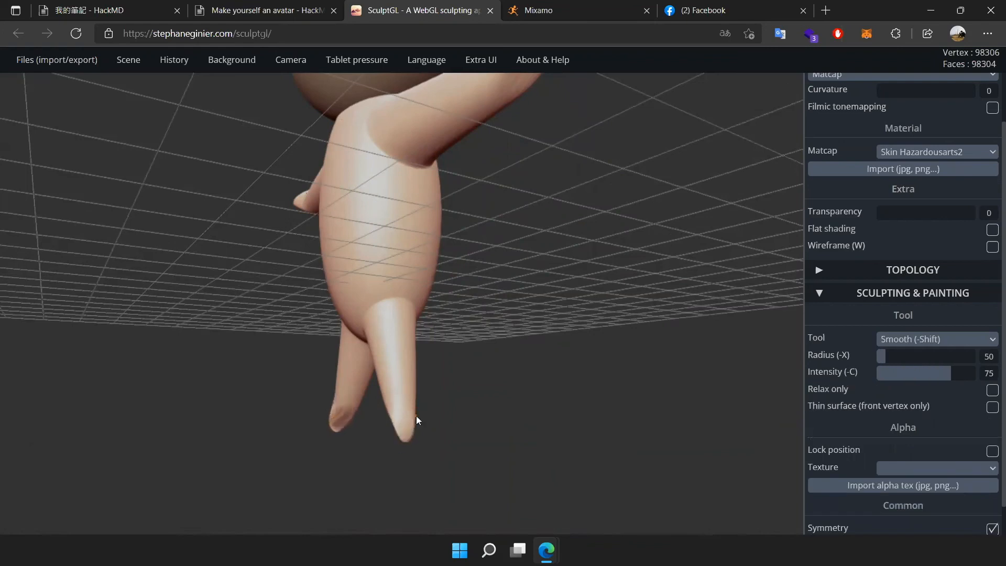
- Switch to the Move tool, pull the leg ends outward into small feet and smooth them
click(926, 338)
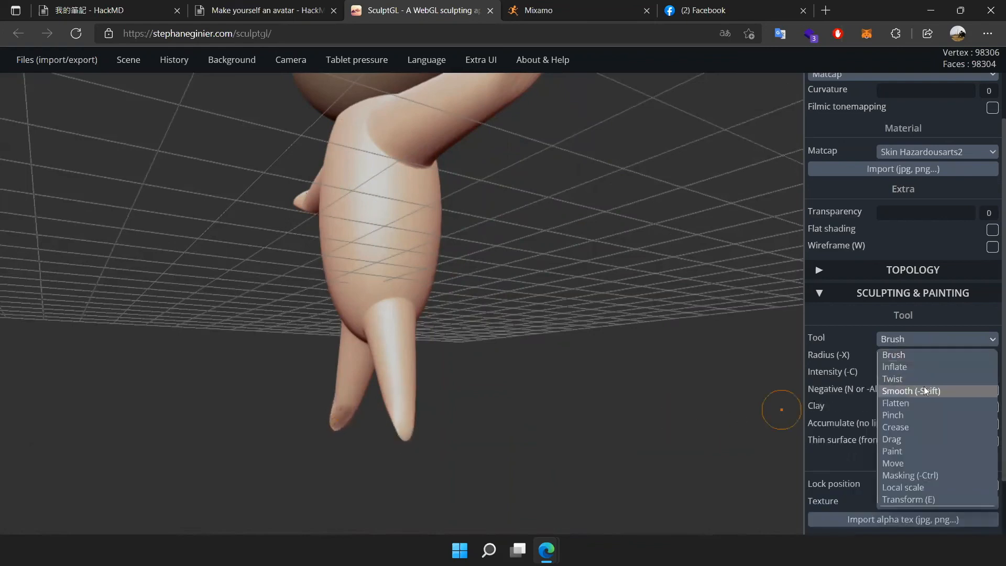
click(911, 462)
mouse_move(385, 417)
mouse_down()
mouse_move(371, 421)
mouse_move(403, 419)
mouse_up()
drag(506, 427, 472, 411)
key(shift)
key(shift)
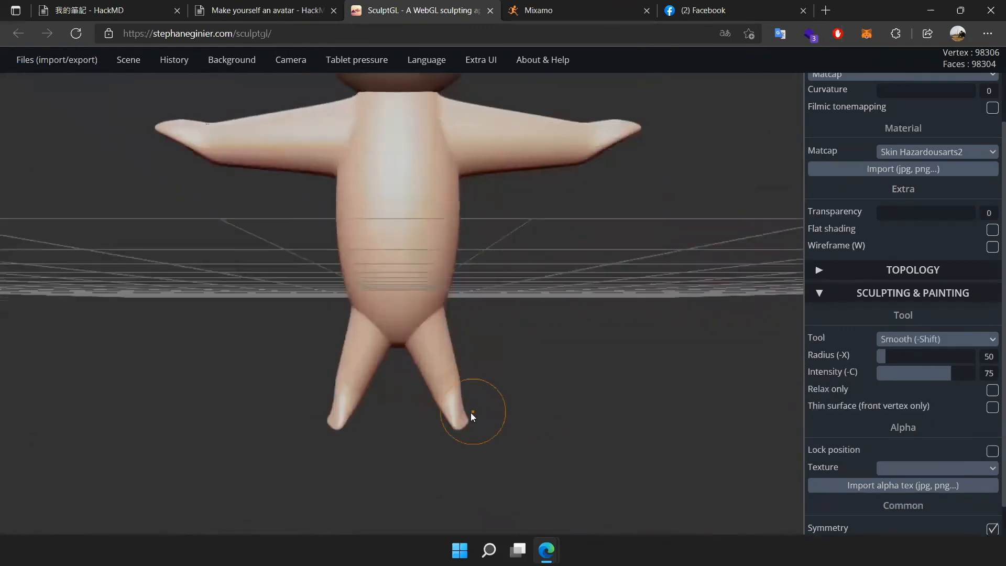
- Inspect the avatar from below and in full, look at the notes in HackMD and return to SculptGL
drag(525, 444, 465, 246)
scroll(471, 237, down, 3)
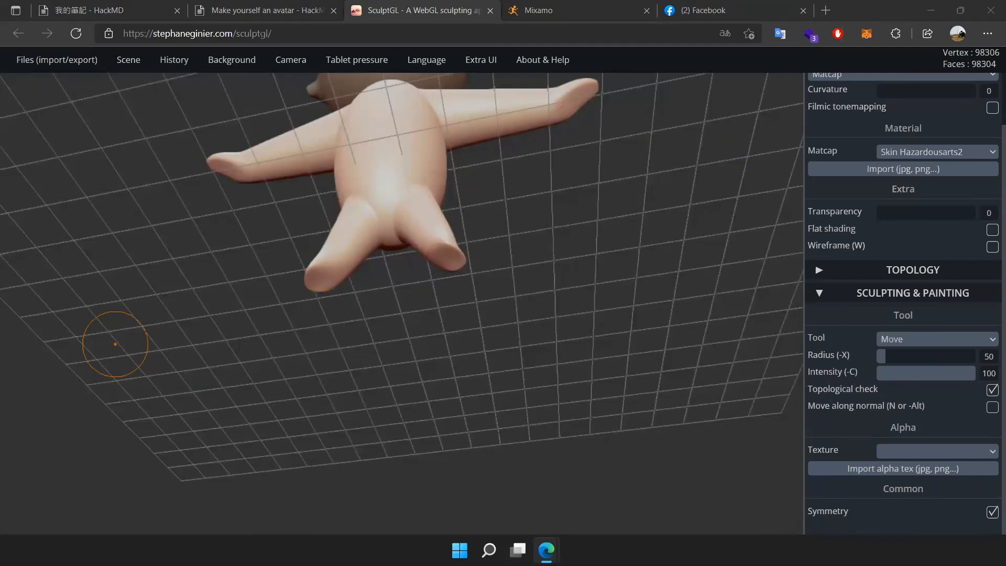
drag(642, 224, 637, 336)
drag(537, 244, 615, 292)
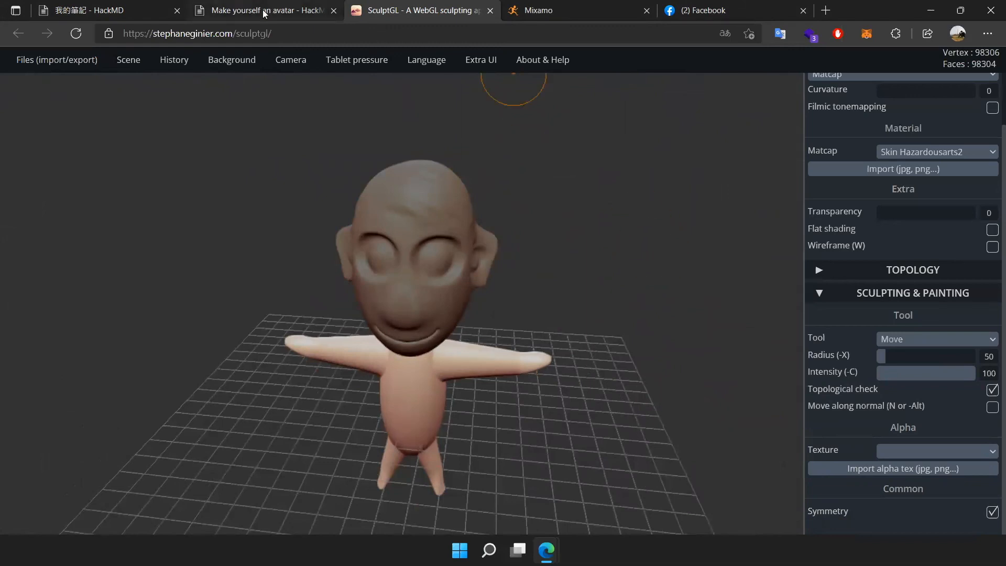
click(113, 8)
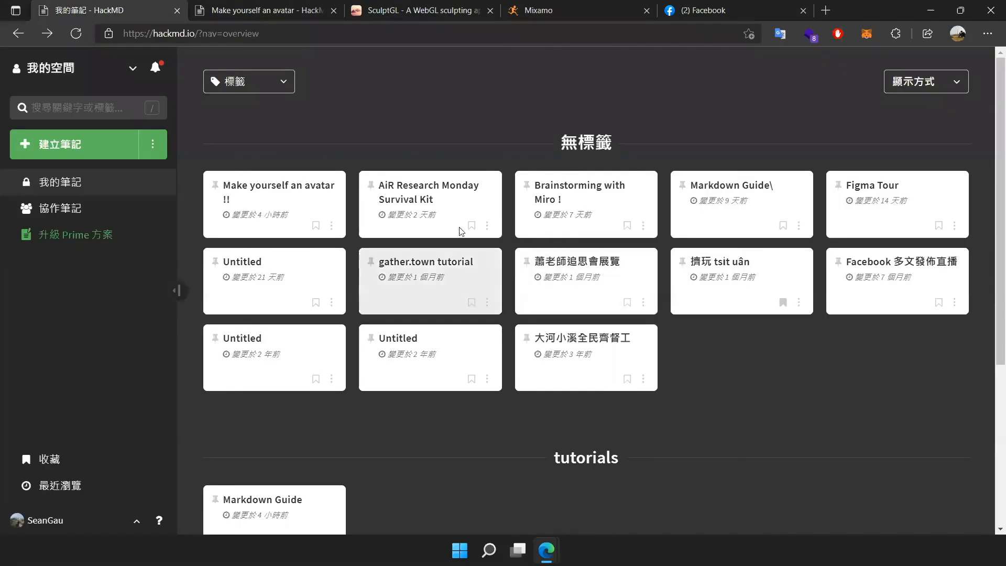
click(234, 7)
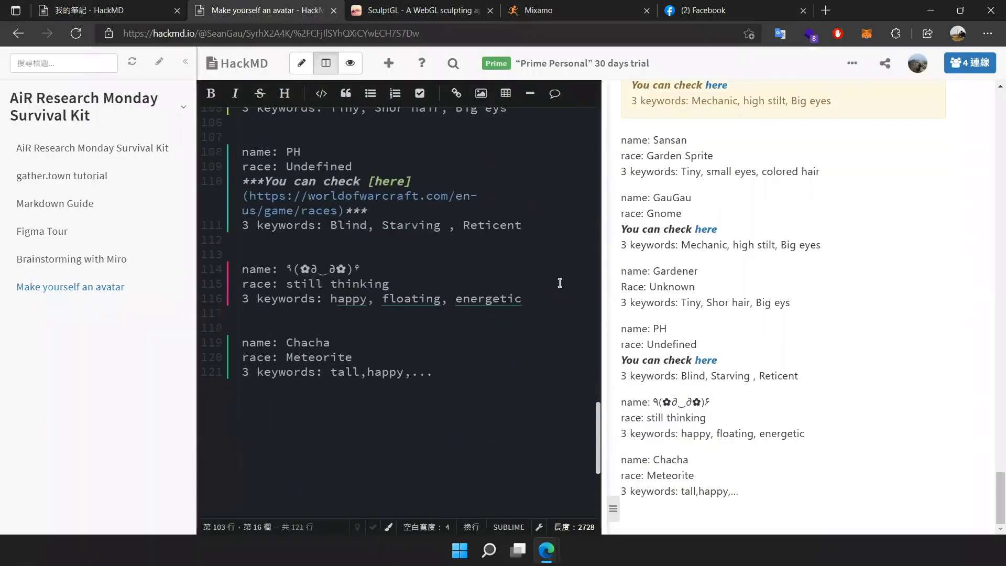
click(397, 7)
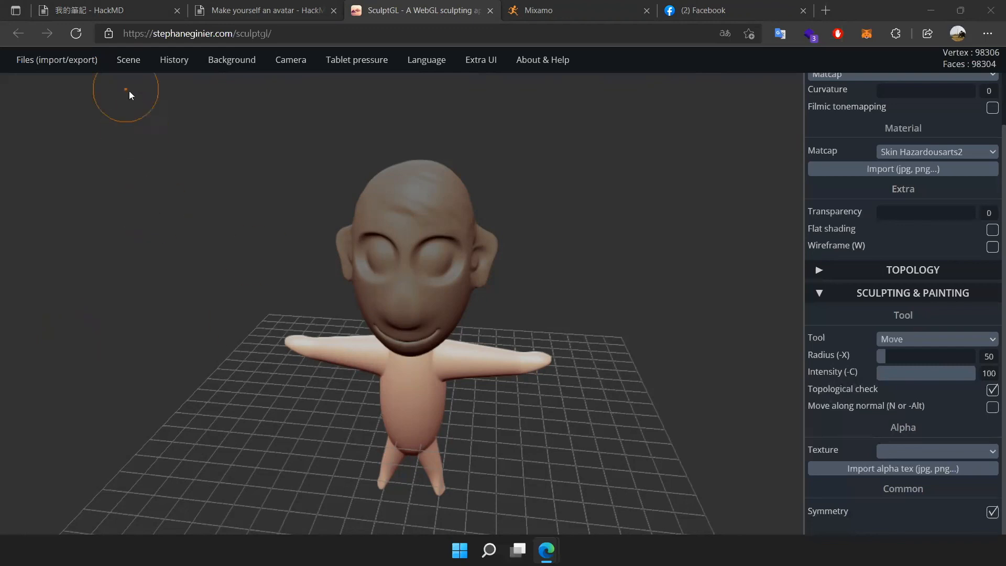
- Look over the import and export options and examine the whole avatar from several angles and distances
mouse_move(52, 62)
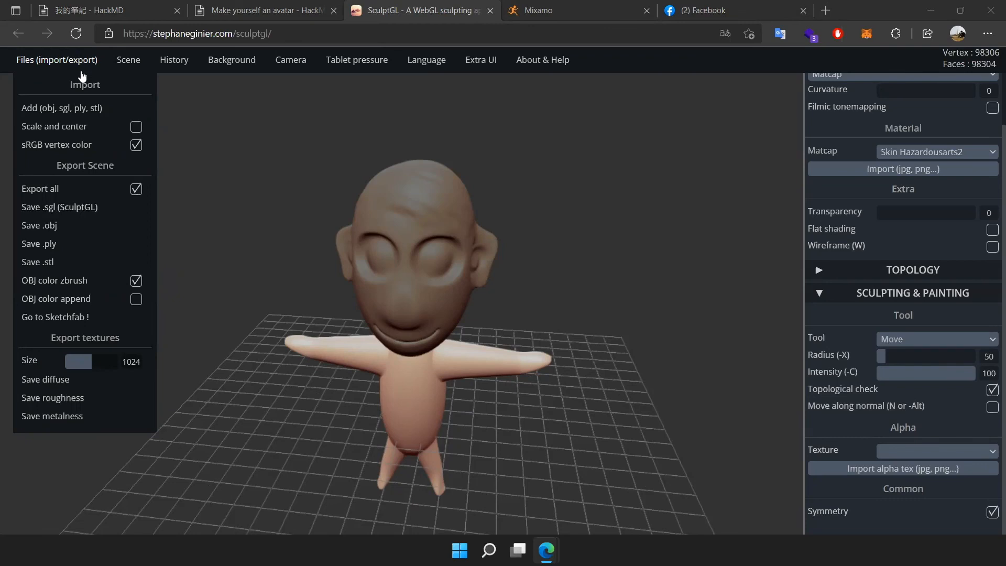
drag(208, 187, 342, 211)
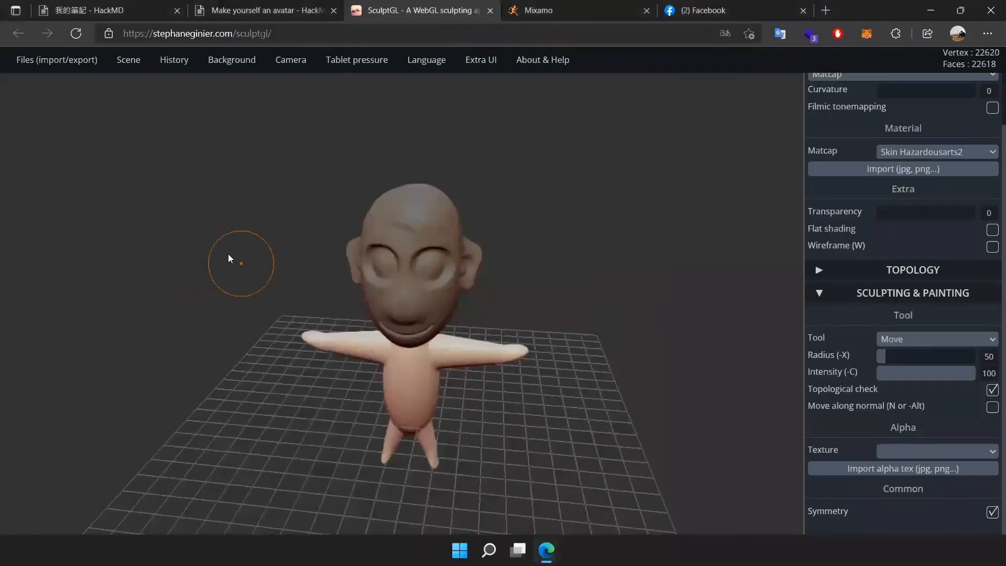
scroll(222, 247, down, 3)
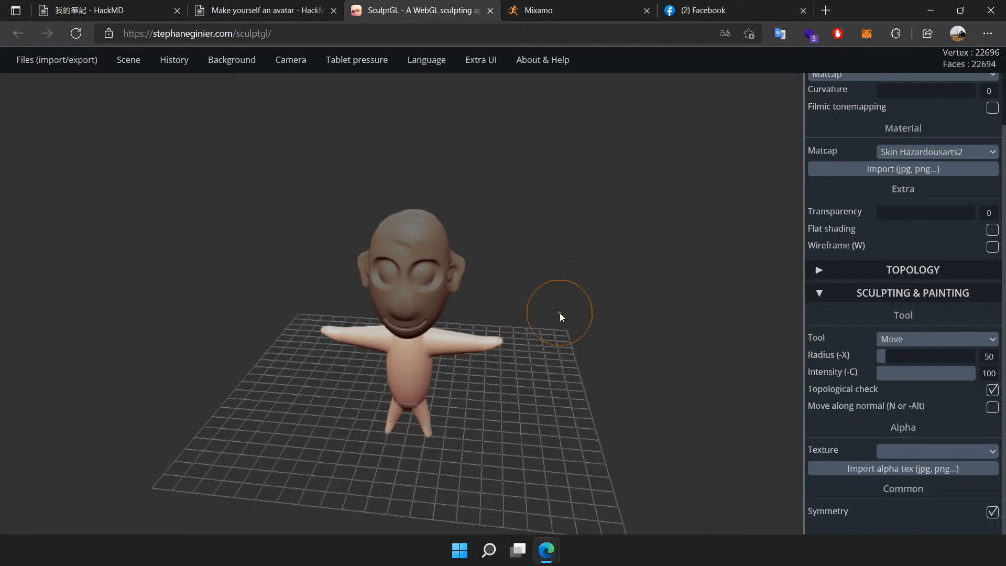
scroll(536, 376, up, 2)
scroll(536, 375, up, 3)
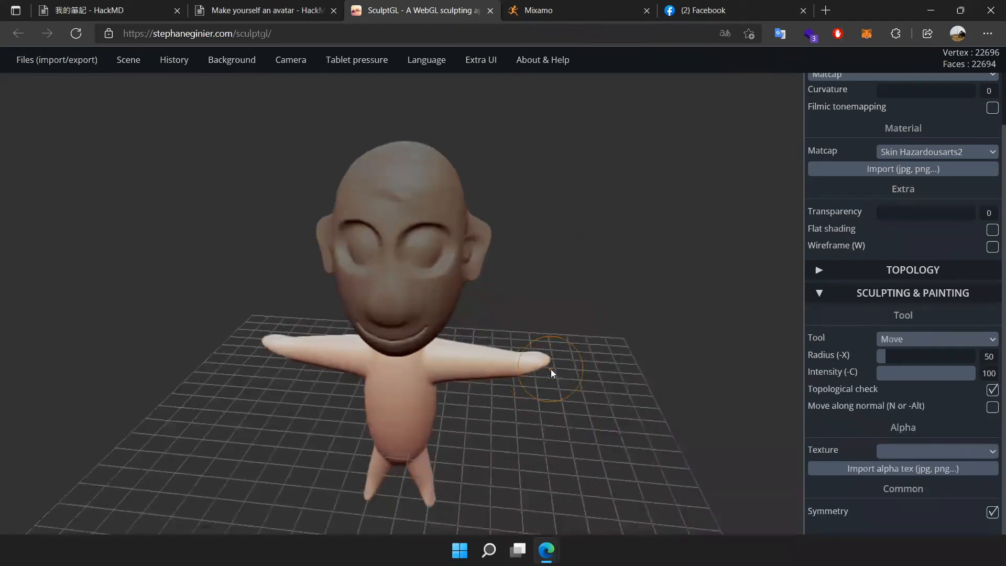
scroll(627, 373, up, 1)
mouse_move(595, 382)
mouse_down()
mouse_move(566, 378)
mouse_move(561, 306)
mouse_move(521, 265)
mouse_up()
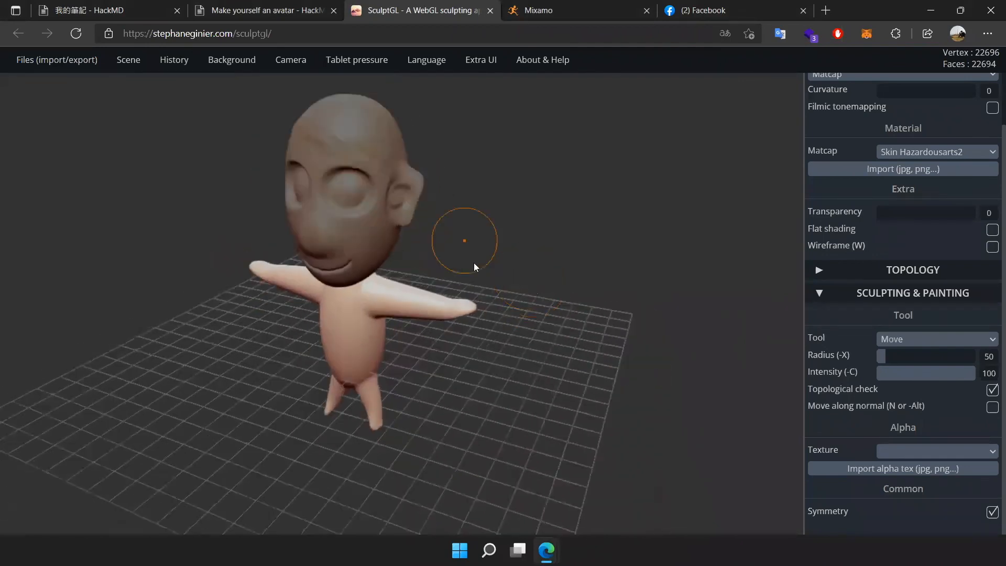
- Reload the SculptGL page, dismiss the translation offer and delete the default sphere from the scene
click(76, 36)
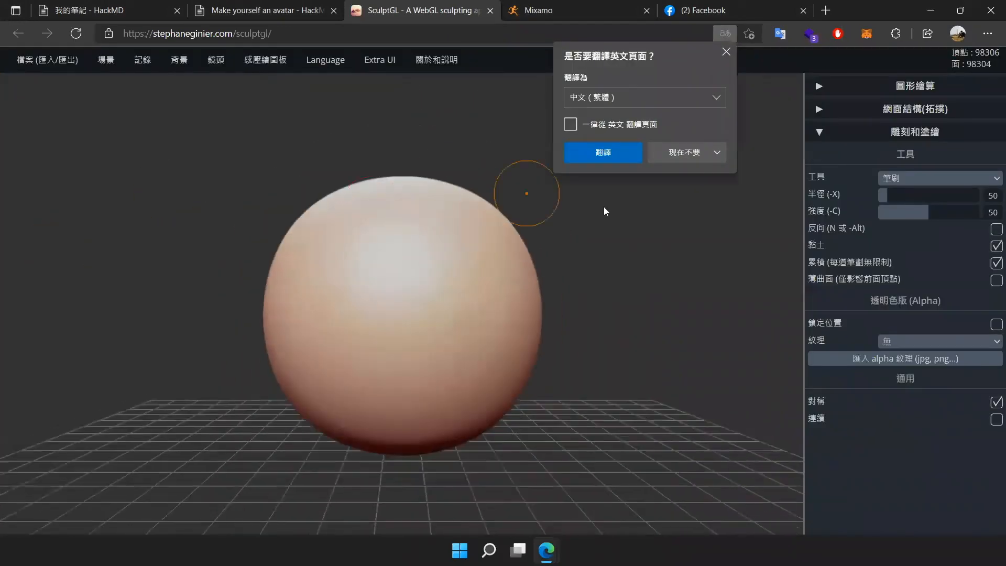
click(722, 50)
drag(714, 241, 605, 285)
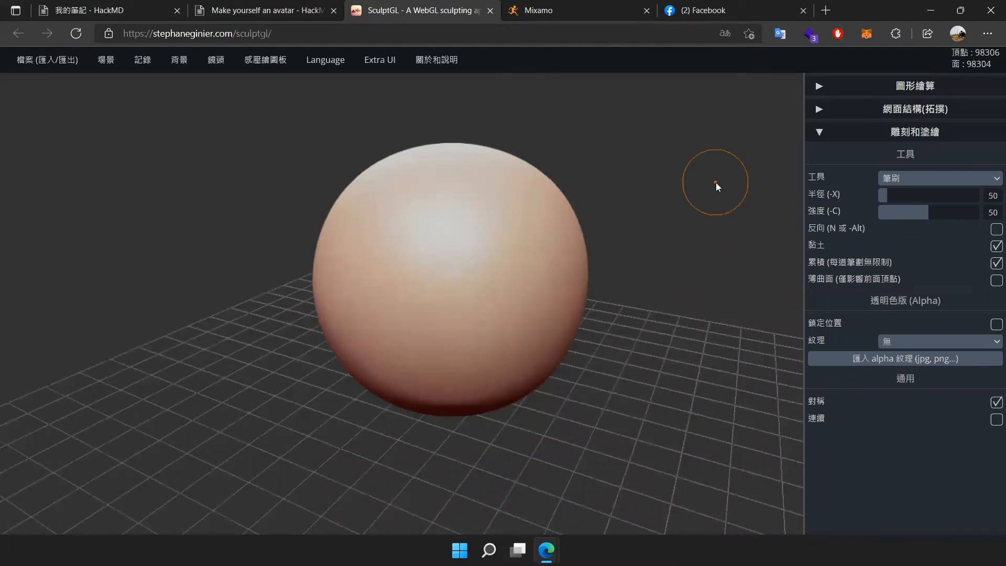
key(Delete)
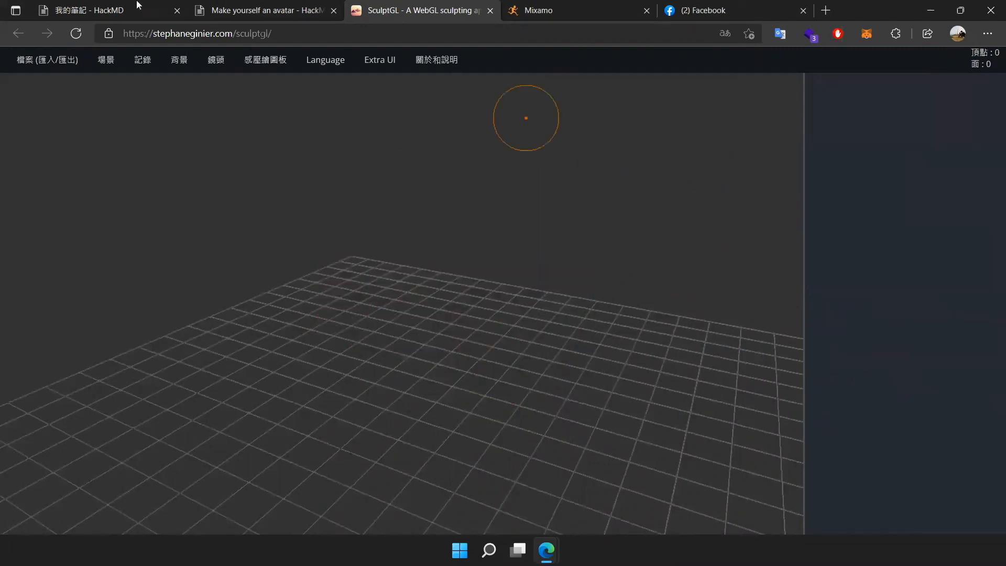
- Set the interface language to English
mouse_move(325, 60)
click(332, 82)
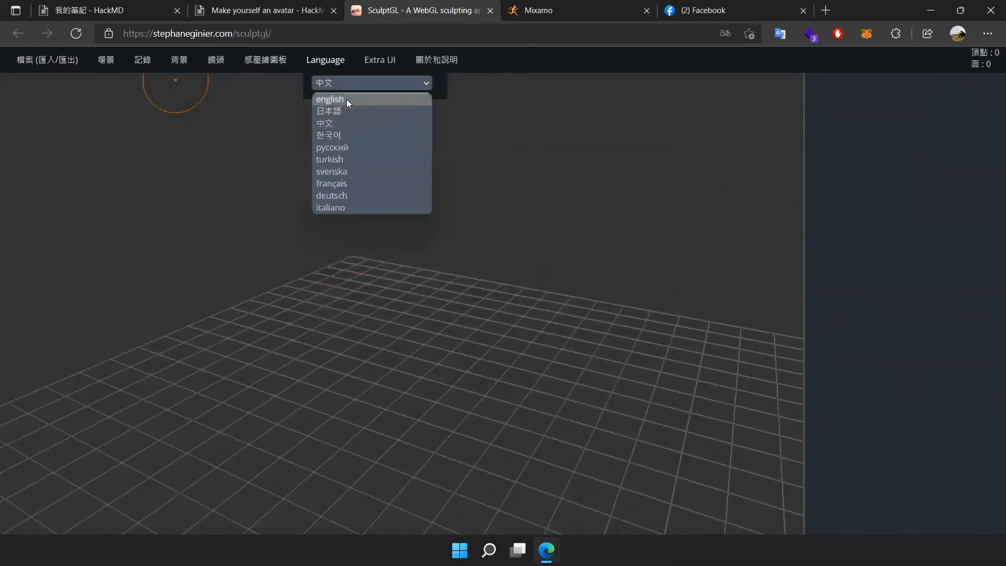
click(347, 99)
- Import the model file yourMesh (2).obj from the downloads folder into the empty scene
mouse_move(83, 65)
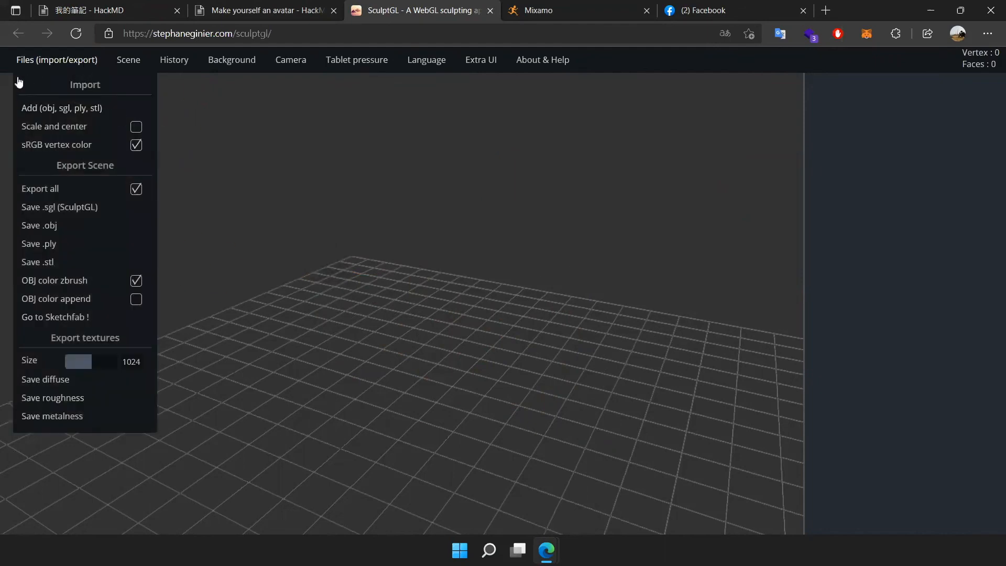
click(31, 108)
mouse_move(54, 63)
click(73, 110)
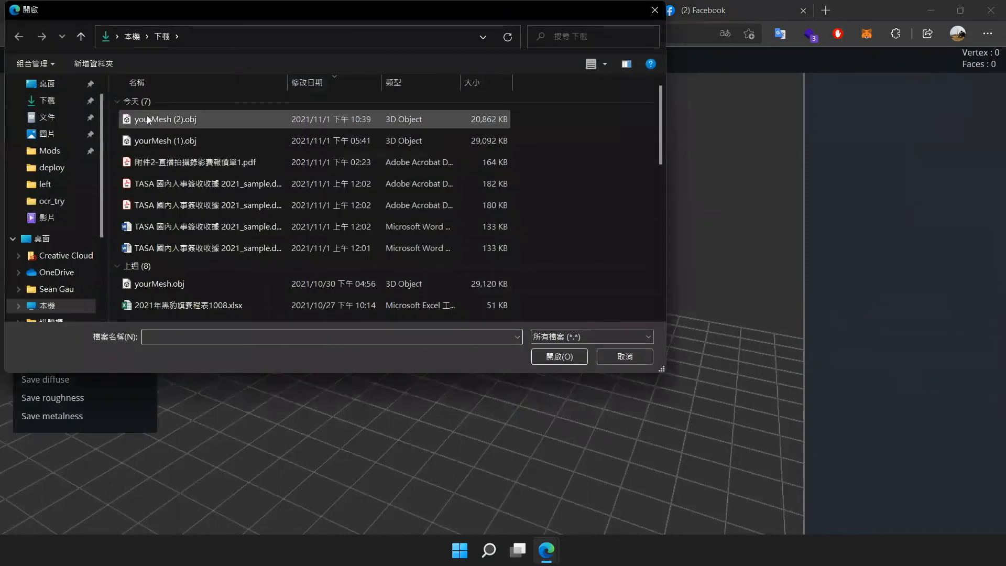
click(219, 120)
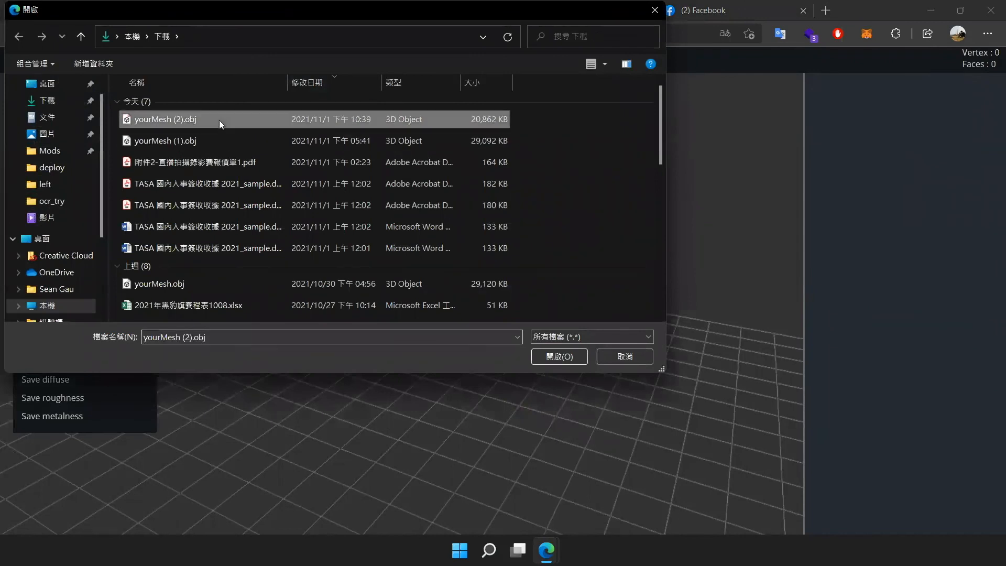
double_click(159, 125)
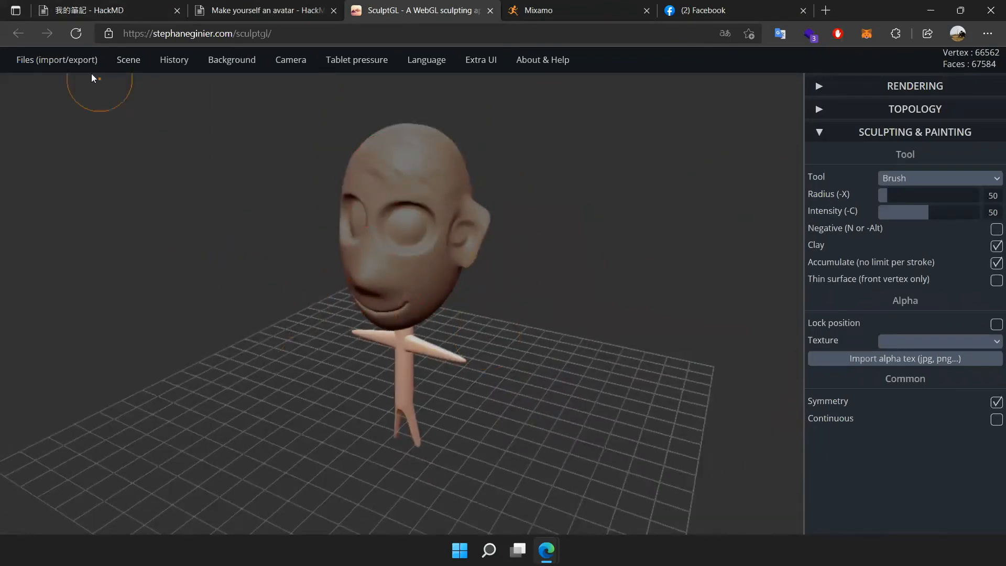
click(57, 60)
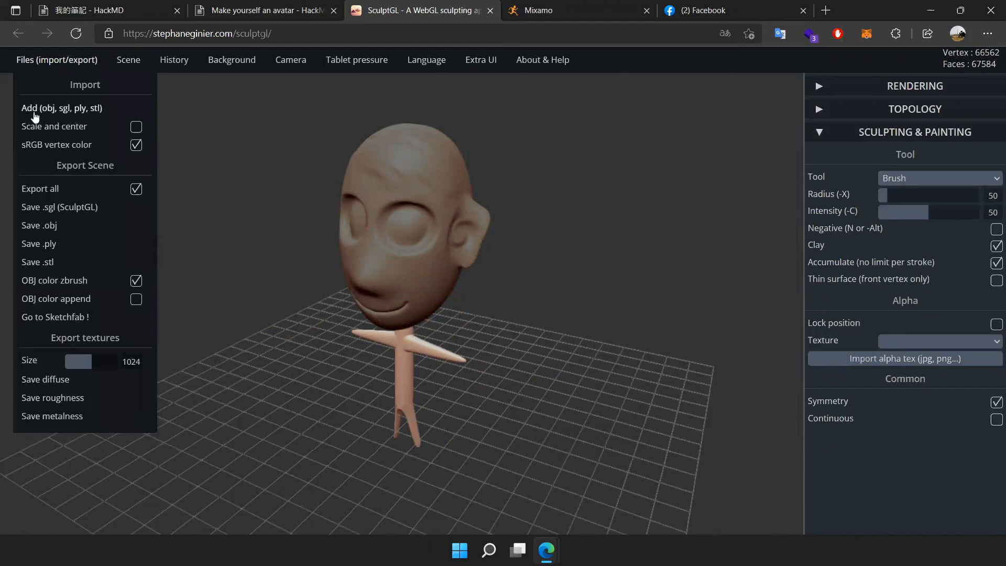
mouse_move(58, 67)
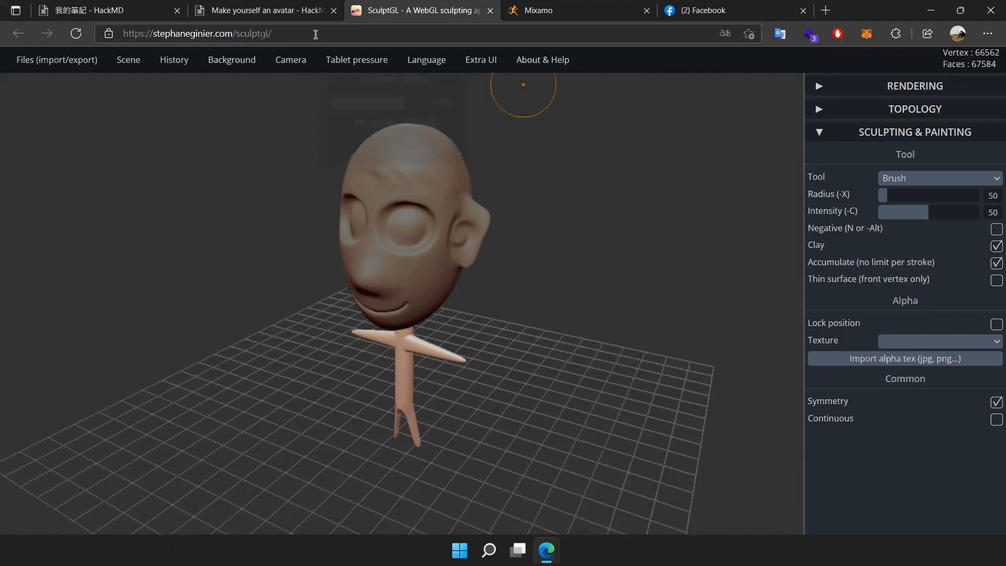
- Select the head mesh of the imported avatar for sculpting
scroll(478, 199, up, 4)
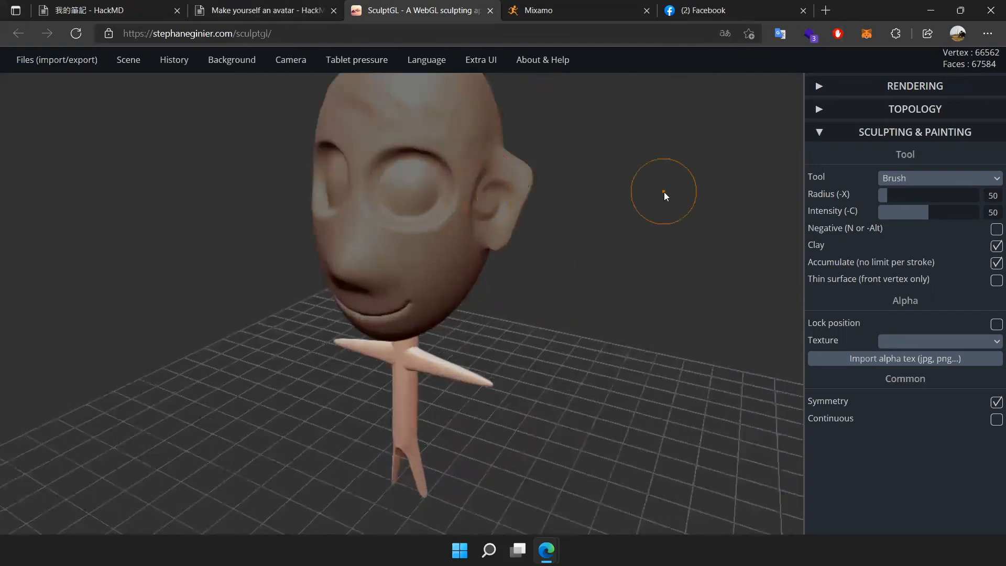
middle_drag(664, 191, 662, 325)
scroll(662, 324, up, 3)
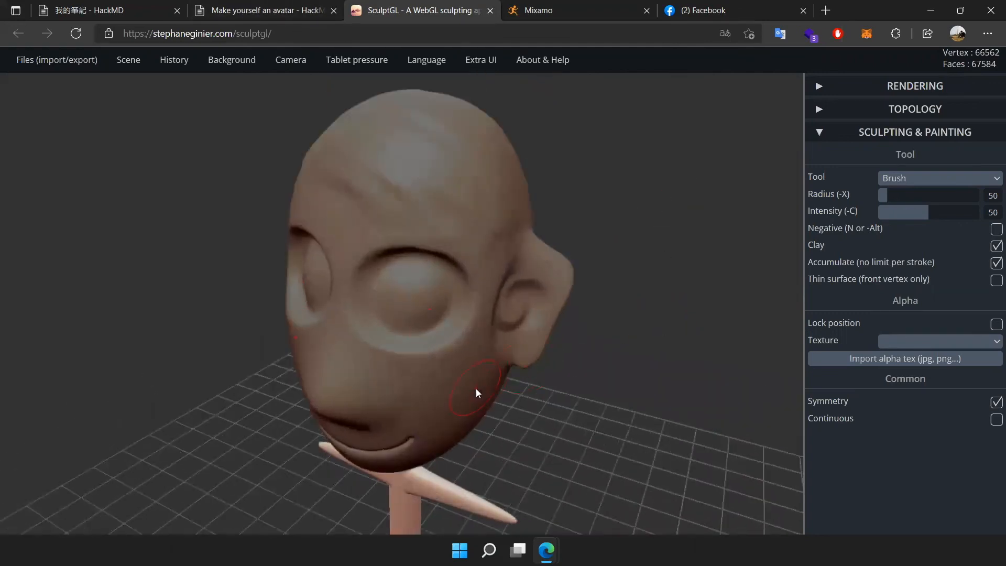
click(476, 388)
middle_drag(636, 425, 616, 349)
scroll(662, 364, up, 3)
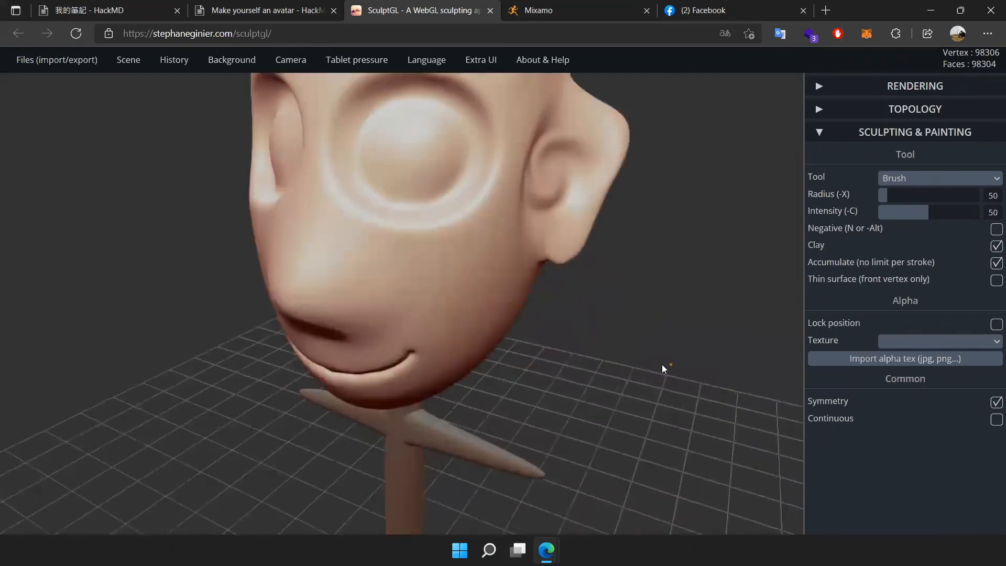
- Toggle the Brush's negative mode on and off, and choose the Twist tool for the head
drag(661, 365, 608, 340)
key(n)
key(n)
drag(561, 317, 581, 362)
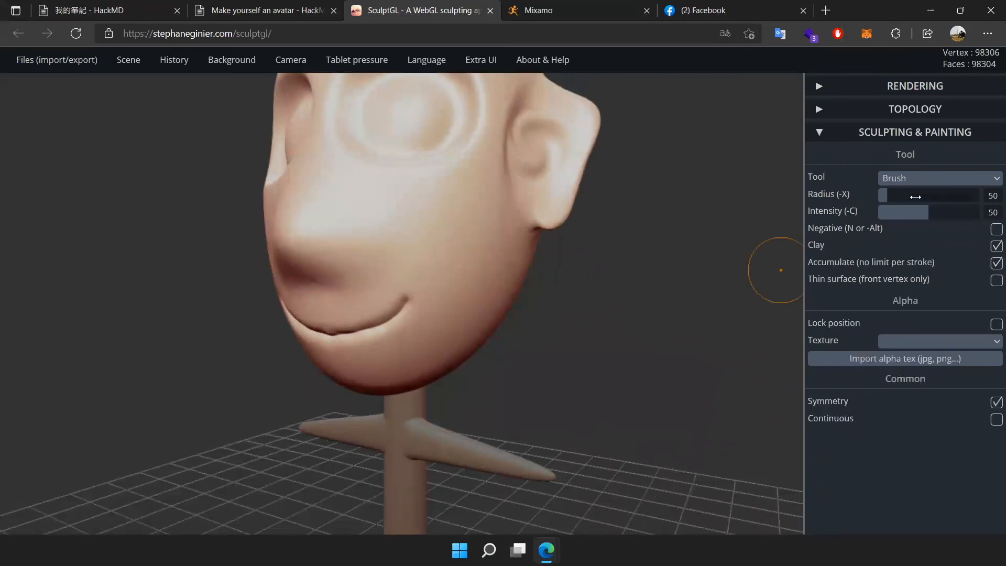
click(933, 179)
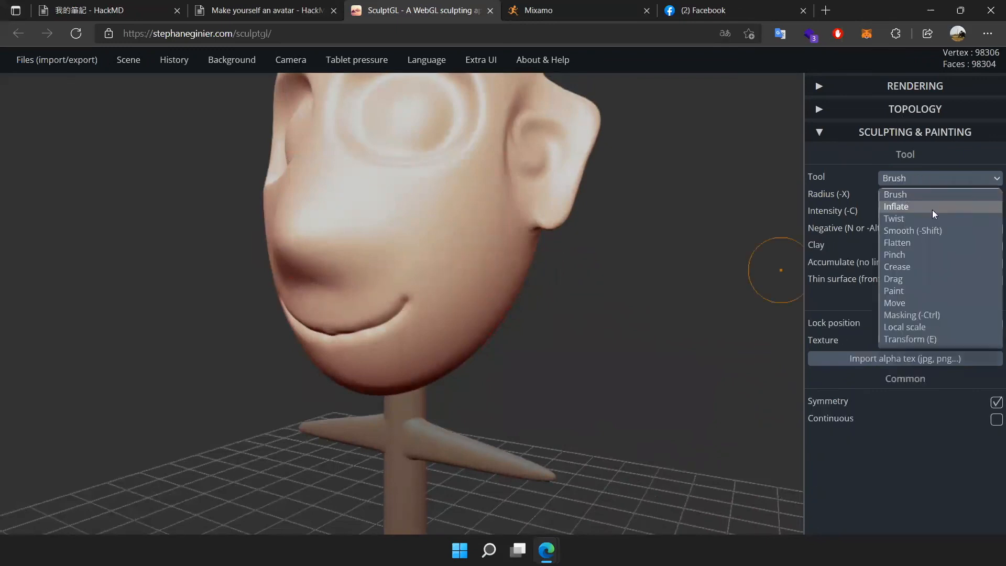
click(896, 219)
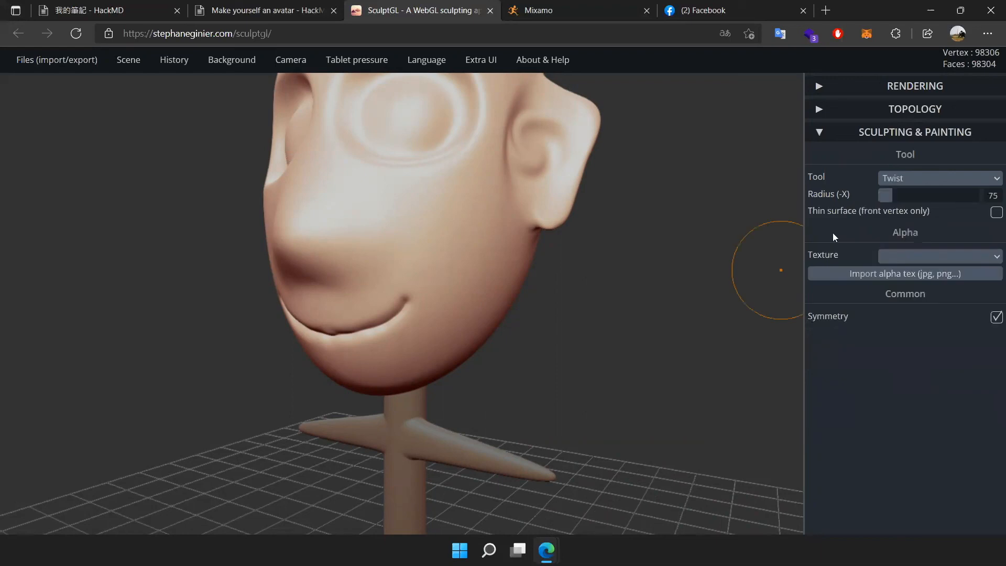
- Review the character identity entries with race and three keywords in the HackMD notes, and return to SculptGL
click(265, 10)
scroll(451, 316, down, 6)
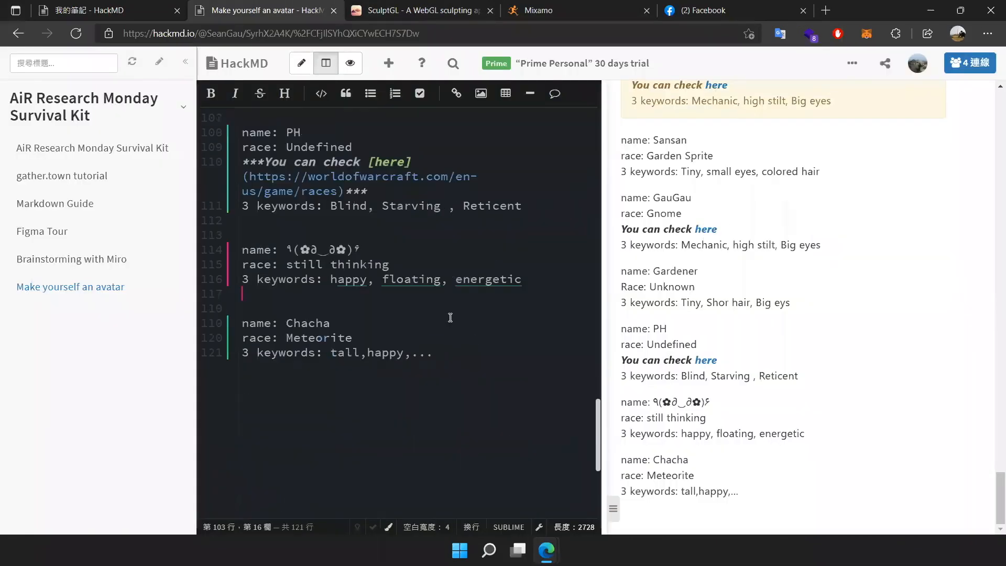
scroll(446, 316, up, 5)
scroll(310, 345, up, 5)
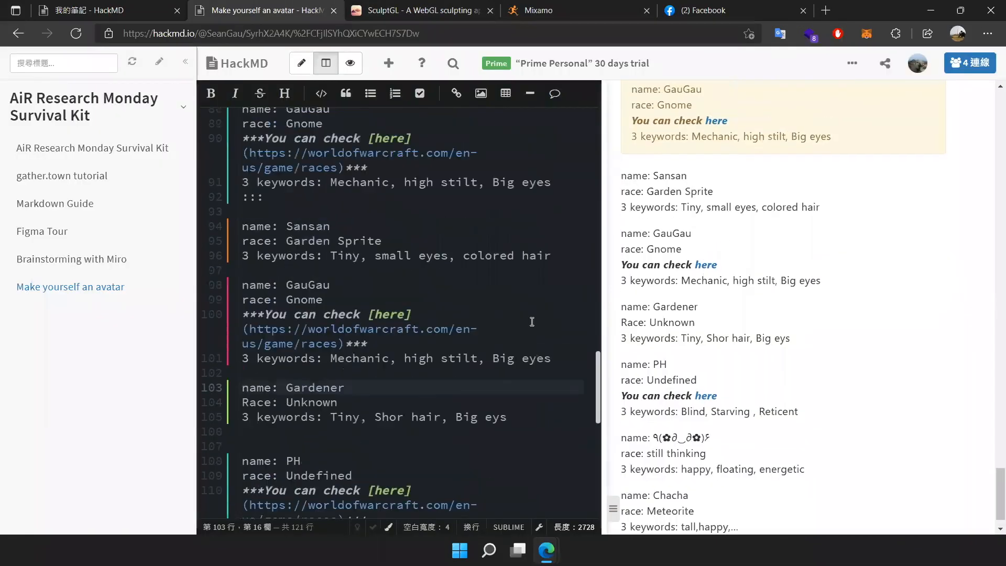
scroll(335, 315, down, 1)
scroll(359, 291, up, 4)
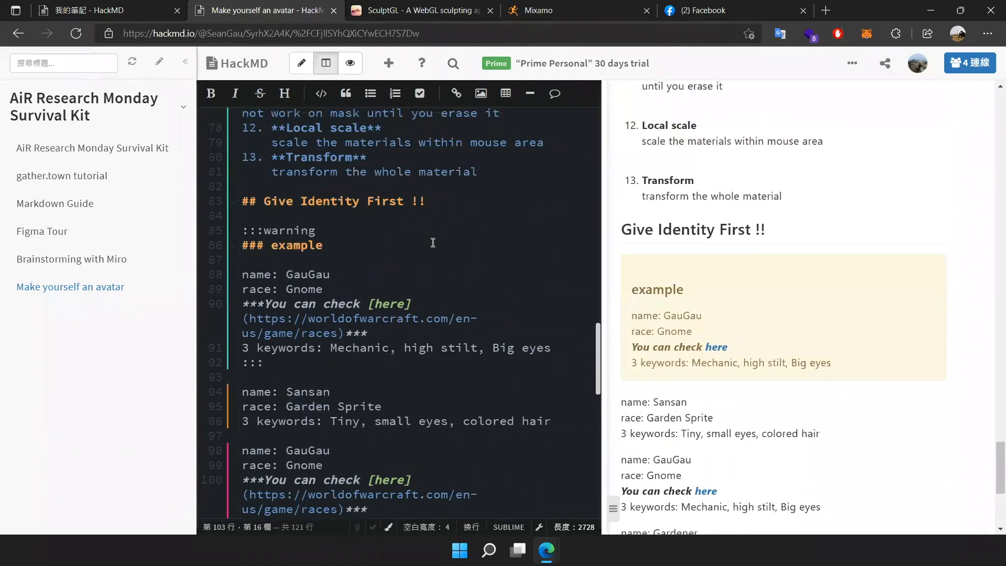
scroll(440, 262, down, 4)
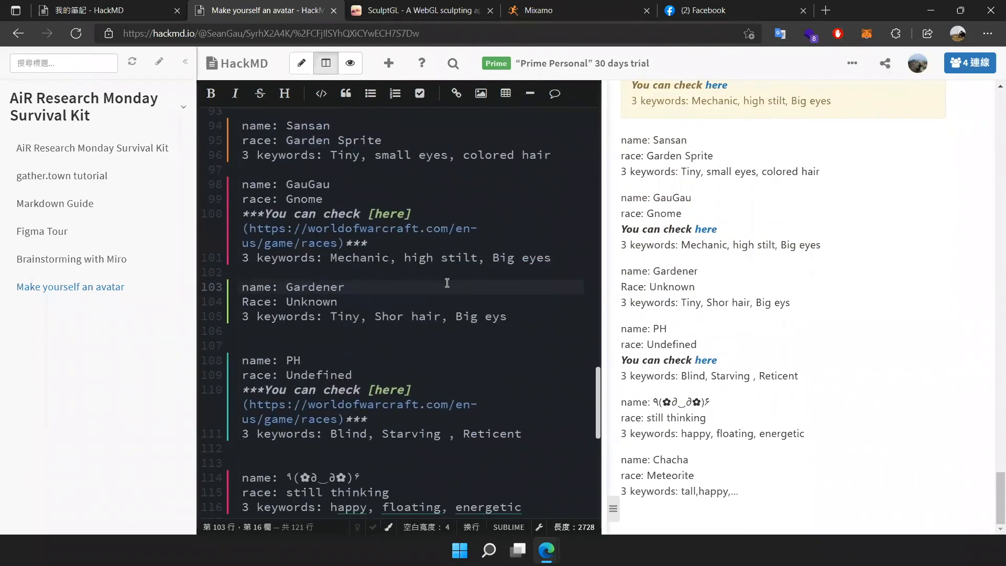
scroll(472, 256, down, 2)
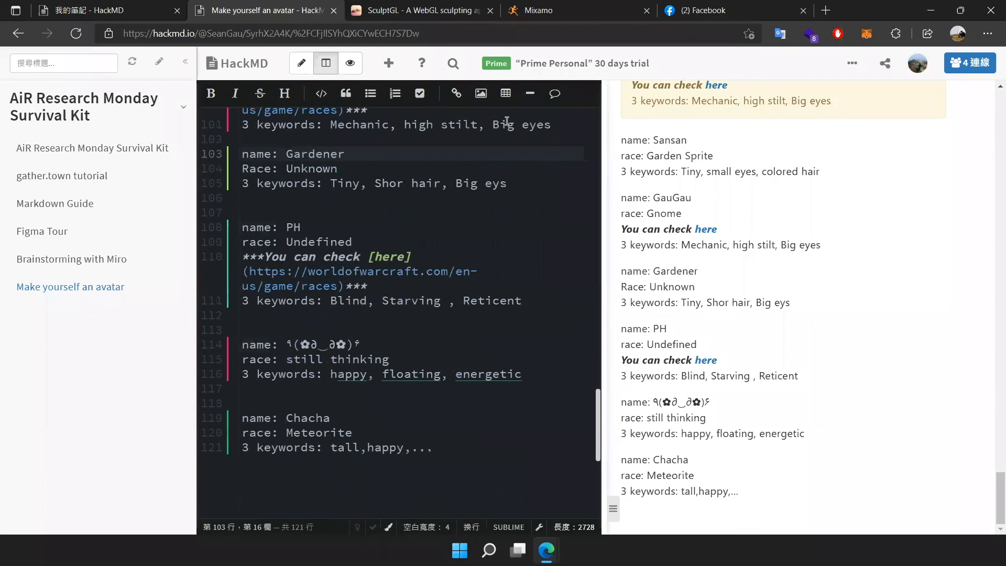
click(417, 6)
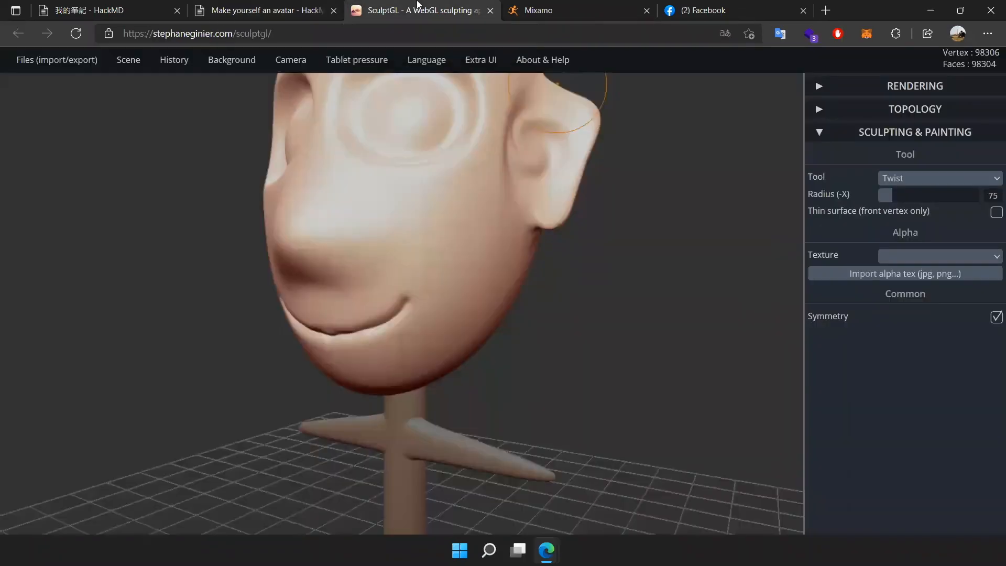
- Twist the crown and the cheeks of the head into symmetrical swirls with the Twist tool
mouse_move(478, 305)
mouse_down()
mouse_move(506, 294)
mouse_move(501, 239)
mouse_move(552, 291)
mouse_move(424, 279)
mouse_move(445, 263)
mouse_up()
mouse_move(599, 316)
mouse_down()
mouse_move(727, 294)
mouse_move(609, 372)
mouse_move(510, 245)
mouse_move(555, 222)
mouse_move(460, 177)
mouse_move(507, 184)
mouse_move(467, 219)
mouse_up()
mouse_move(348, 200)
mouse_down()
mouse_move(385, 181)
mouse_move(367, 237)
mouse_up()
mouse_move(583, 242)
mouse_down()
mouse_move(702, 182)
mouse_move(602, 236)
mouse_up()
drag(436, 174, 477, 151)
mouse_move(530, 122)
mouse_down()
mouse_move(602, 195)
mouse_move(372, 156)
mouse_move(367, 115)
mouse_up()
drag(485, 147, 429, 152)
mouse_move(564, 184)
mouse_down()
mouse_move(422, 189)
mouse_move(445, 148)
mouse_up()
mouse_move(512, 167)
mouse_down()
mouse_move(439, 156)
mouse_move(429, 111)
mouse_up()
drag(180, 262, 395, 152)
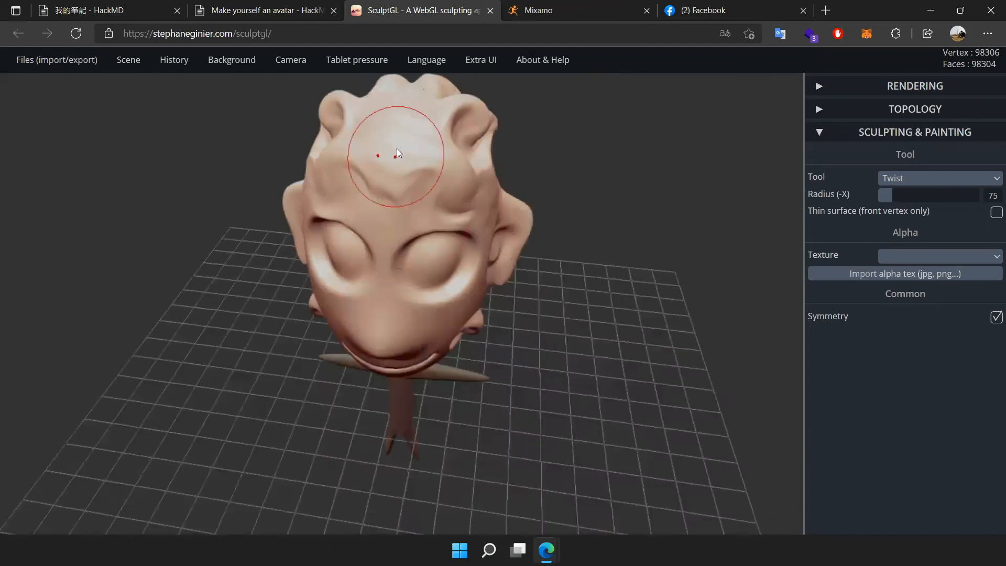
- Turn off symmetry and twist the hair shapes on the top and back of the head unevenly
click(926, 315)
mouse_move(399, 111)
mouse_down()
mouse_move(406, 121)
mouse_move(420, 85)
mouse_move(369, 120)
mouse_move(410, 109)
mouse_move(443, 150)
mouse_move(375, 145)
mouse_move(429, 116)
mouse_up()
mouse_move(649, 127)
mouse_down()
mouse_move(394, 164)
mouse_move(418, 221)
mouse_move(439, 185)
mouse_up()
drag(598, 191, 542, 249)
mouse_move(412, 298)
mouse_down()
mouse_move(441, 250)
mouse_move(459, 293)
mouse_up()
drag(622, 321, 602, 220)
mouse_move(413, 164)
mouse_down()
mouse_move(342, 164)
mouse_move(382, 209)
mouse_move(416, 220)
mouse_move(337, 192)
mouse_up()
mouse_move(382, 228)
mouse_down()
mouse_move(331, 239)
mouse_move(291, 204)
mouse_move(304, 207)
mouse_up()
drag(131, 325, 461, 255)
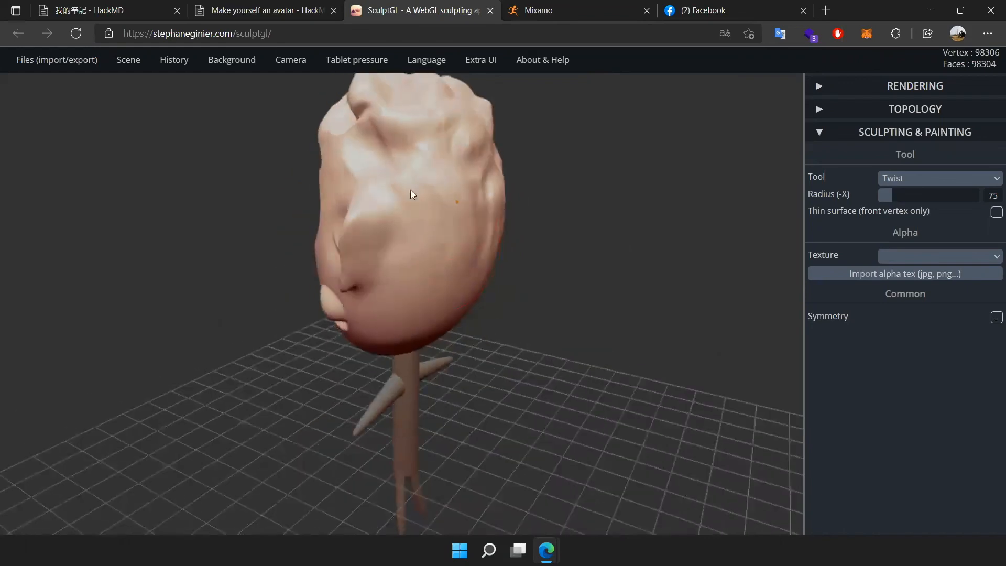
- Check the twisted head from several sides and smooth away the swirl on one cheek with the Smooth brush
mouse_move(268, 309)
mouse_down()
mouse_move(645, 275)
mouse_move(552, 228)
mouse_move(556, 261)
mouse_up()
scroll(560, 232, down, 4)
scroll(557, 257, up, 2)
mouse_move(584, 299)
mouse_down()
mouse_move(630, 238)
mouse_move(494, 265)
mouse_up()
scroll(540, 257, up, 2)
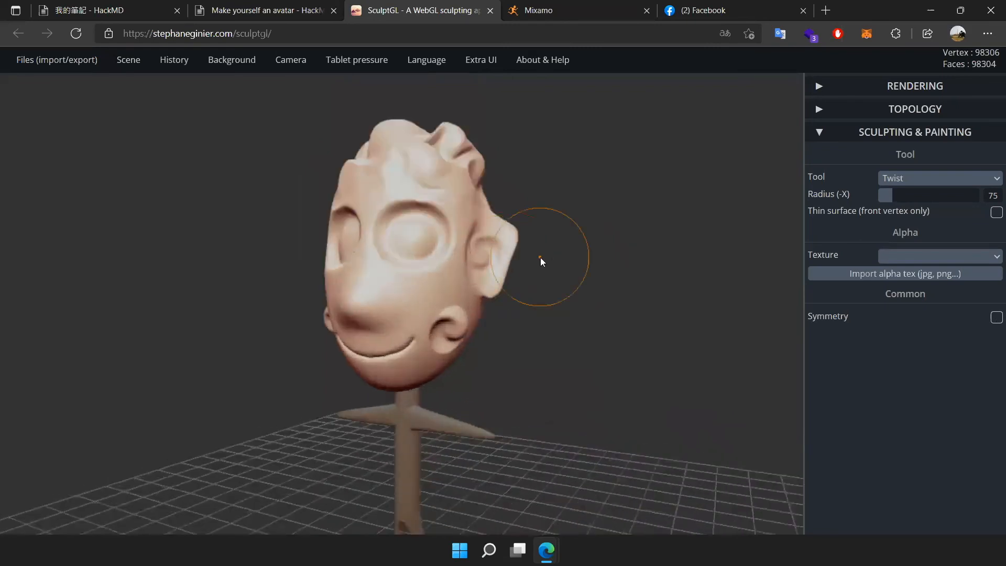
drag(561, 224, 581, 285)
middle_drag(599, 202, 584, 319)
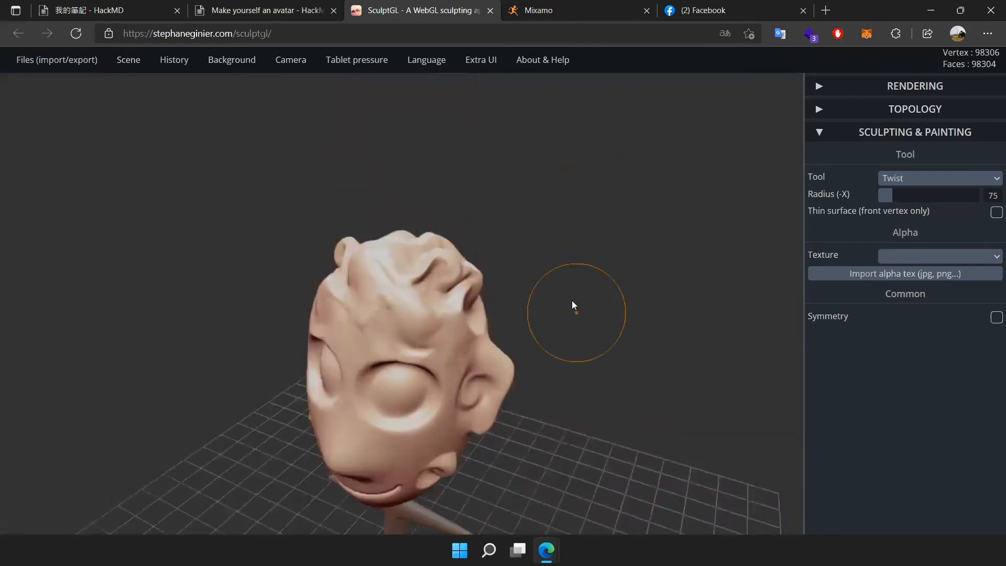
mouse_move(550, 281)
mouse_down()
mouse_move(620, 253)
mouse_move(432, 269)
mouse_move(184, 252)
mouse_move(33, 213)
mouse_move(206, 202)
mouse_move(90, 215)
mouse_up()
mouse_move(419, 270)
mouse_down()
mouse_move(385, 283)
mouse_move(425, 298)
mouse_move(433, 348)
mouse_move(371, 321)
mouse_up()
mouse_move(209, 377)
mouse_down()
mouse_move(481, 365)
mouse_move(558, 349)
mouse_up()
key(shift)
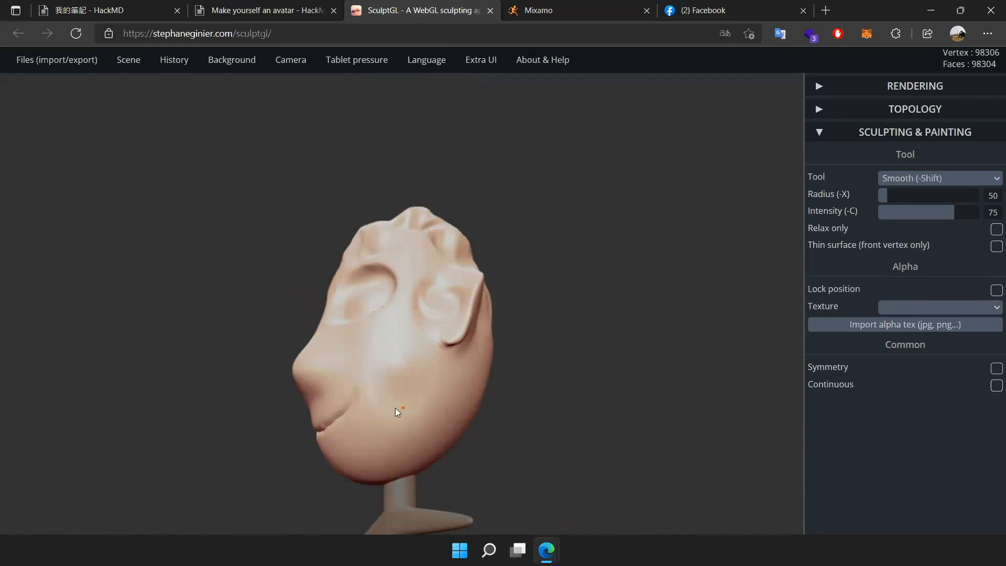
- Add more twisted strokes with the Twist tool to the hair on the top and back of the head
drag(510, 262, 736, 294)
mouse_move(513, 204)
mouse_down()
mouse_move(593, 253)
mouse_move(454, 261)
mouse_up()
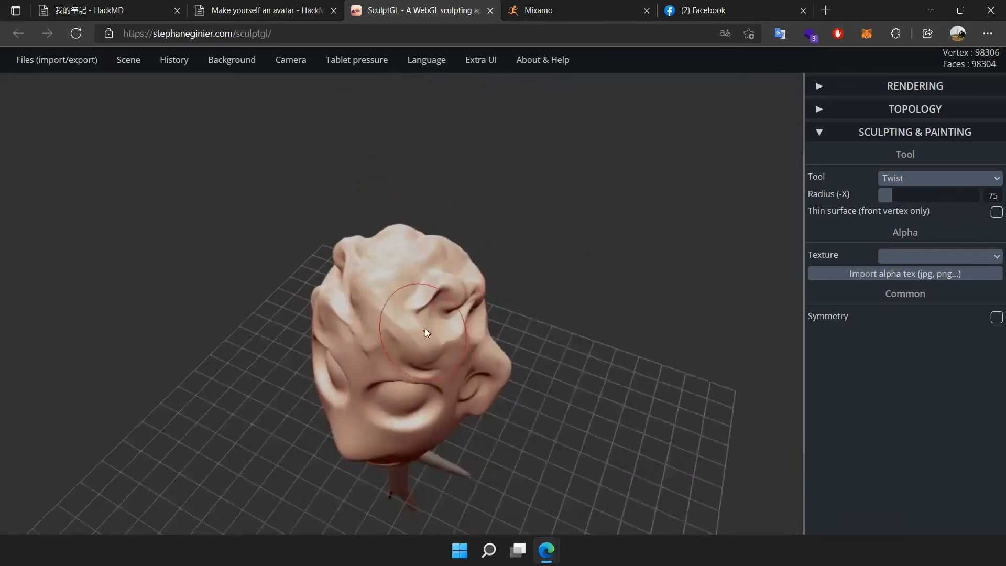
drag(403, 302, 396, 277)
mouse_move(425, 306)
mouse_down()
mouse_move(432, 341)
mouse_move(428, 319)
mouse_up()
mouse_move(508, 294)
mouse_down()
mouse_move(723, 266)
mouse_move(602, 247)
mouse_move(458, 277)
mouse_up()
mouse_move(390, 257)
mouse_down()
mouse_move(464, 249)
mouse_move(455, 274)
mouse_move(403, 312)
mouse_move(393, 252)
mouse_move(407, 244)
mouse_up()
mouse_move(569, 298)
mouse_down()
mouse_move(371, 263)
mouse_move(375, 220)
mouse_move(375, 231)
mouse_move(564, 296)
mouse_move(623, 278)
mouse_move(610, 287)
mouse_up()
mouse_move(545, 207)
mouse_down()
mouse_move(532, 218)
mouse_move(595, 209)
mouse_move(576, 184)
mouse_move(573, 255)
mouse_move(399, 184)
mouse_up()
mouse_move(175, 359)
mouse_down()
mouse_move(187, 381)
mouse_move(283, 337)
mouse_up()
mouse_move(247, 398)
mouse_down()
mouse_move(409, 347)
mouse_move(389, 316)
mouse_up()
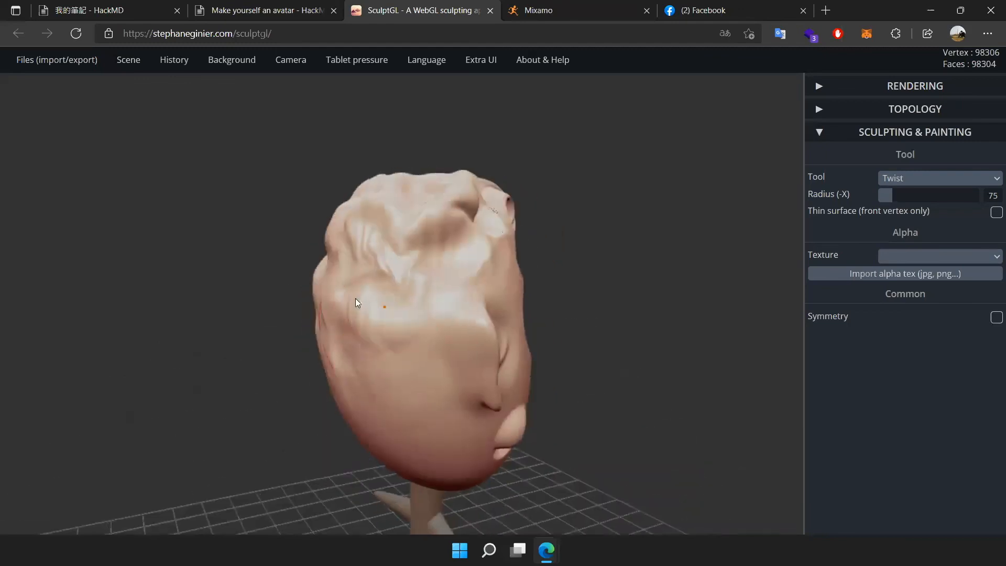
mouse_move(360, 354)
mouse_down()
mouse_move(405, 353)
mouse_move(398, 322)
mouse_move(385, 414)
mouse_move(338, 360)
mouse_move(325, 272)
mouse_move(366, 265)
mouse_move(363, 245)
mouse_move(356, 284)
mouse_move(367, 287)
mouse_up()
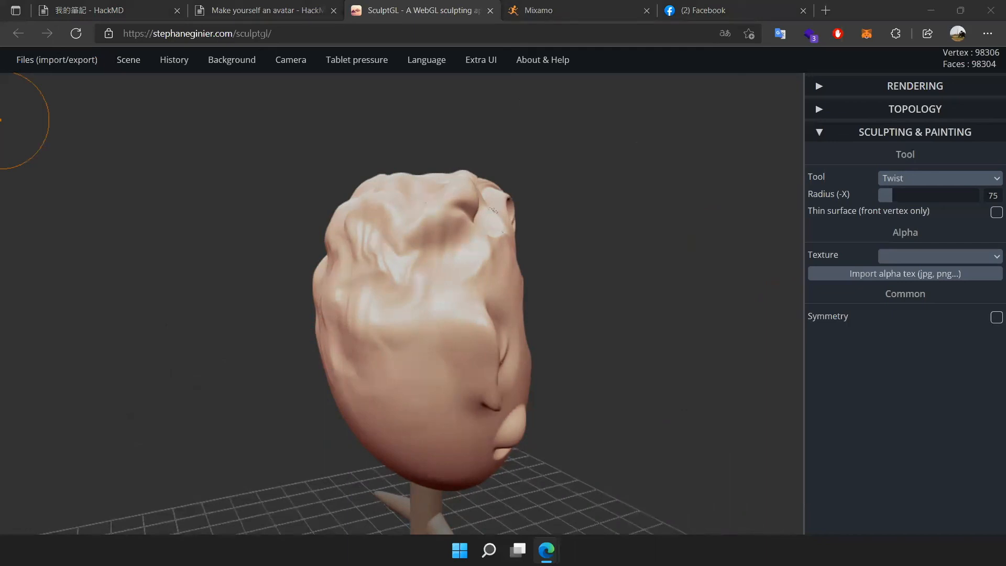
- Switch to Mixamo, clear the Dance genre filter and search the animations for "sleep"
click(554, 10)
scroll(130, 140, up, 4)
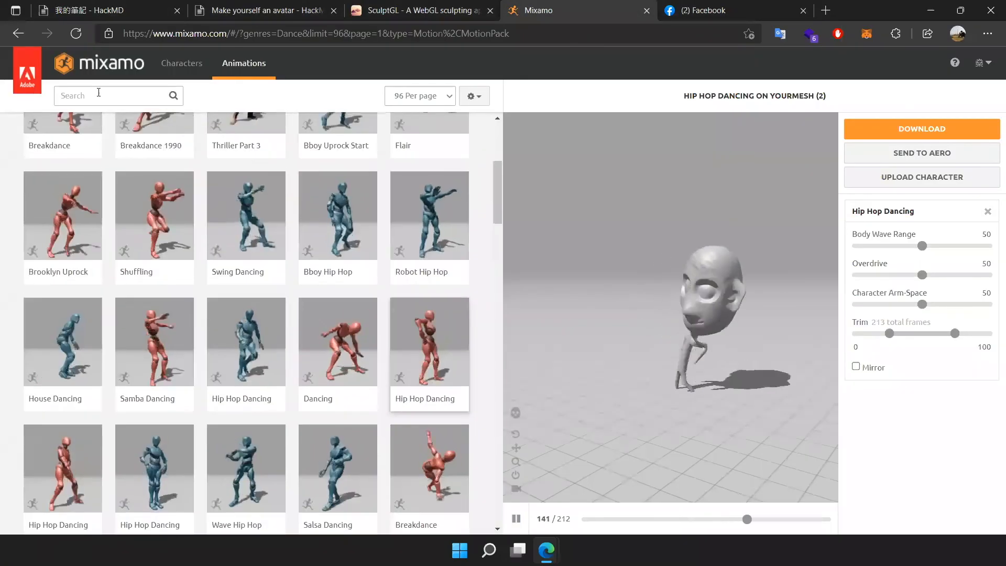
click(97, 95)
click(43, 192)
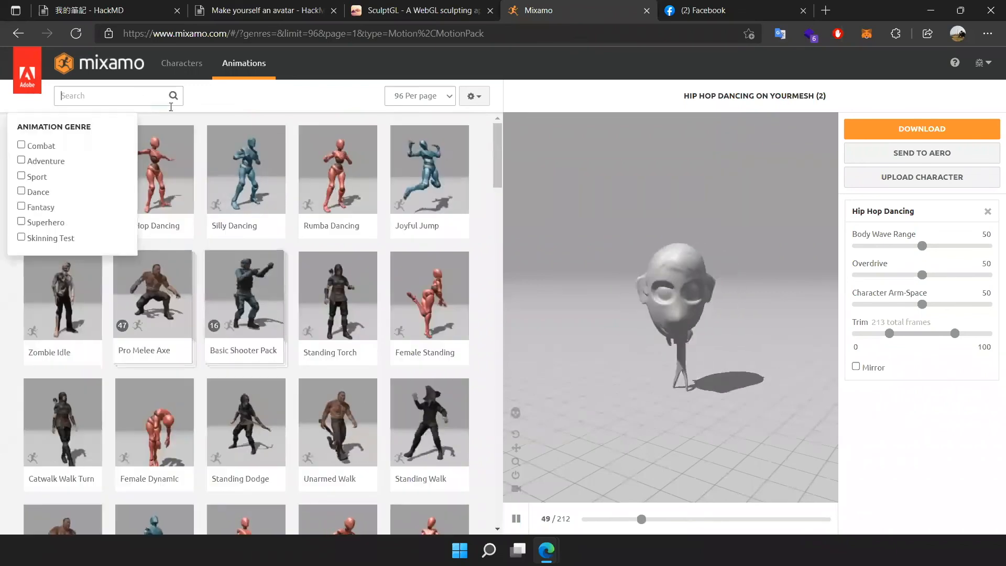
text(sleep)
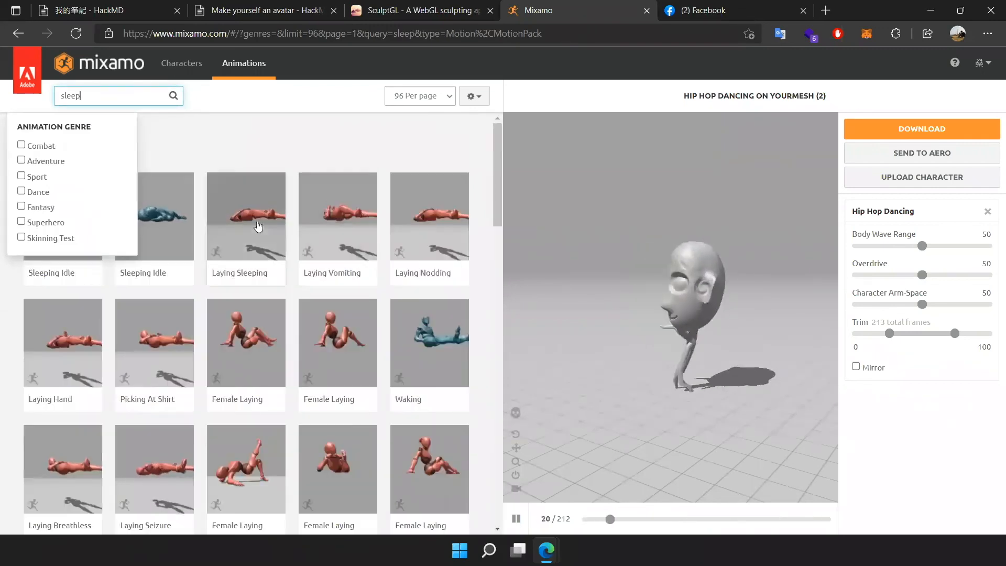
- Apply the Laying Sleeping animation to the avatar and inspect it up close in the preview
click(258, 226)
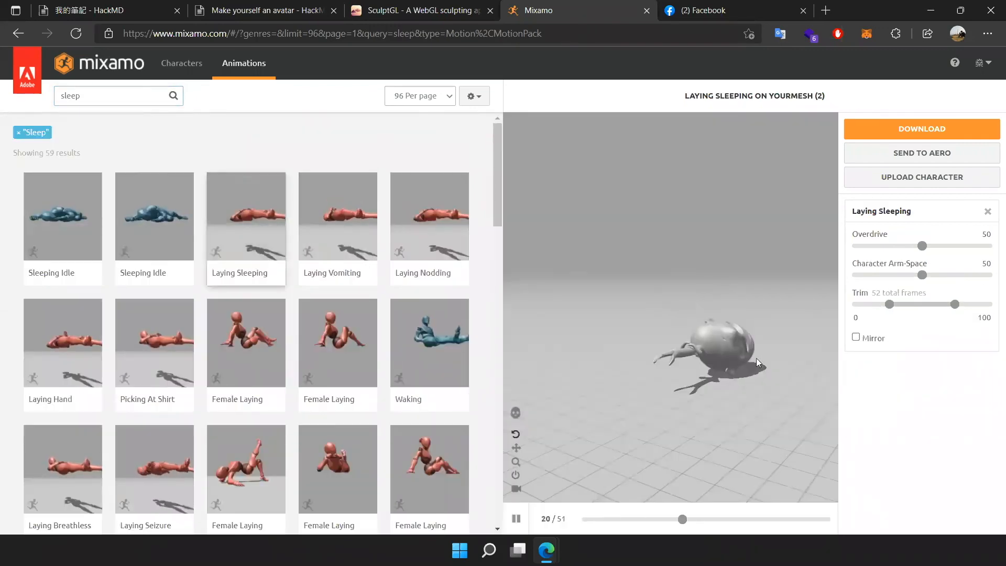
drag(686, 385, 539, 372)
scroll(732, 394, down, 2)
scroll(675, 396, down, 3)
- Apply the Female Laying Pose to the avatar and bring the whole figure into view in the preview
scroll(336, 365, down, 1)
scroll(341, 361, down, 2)
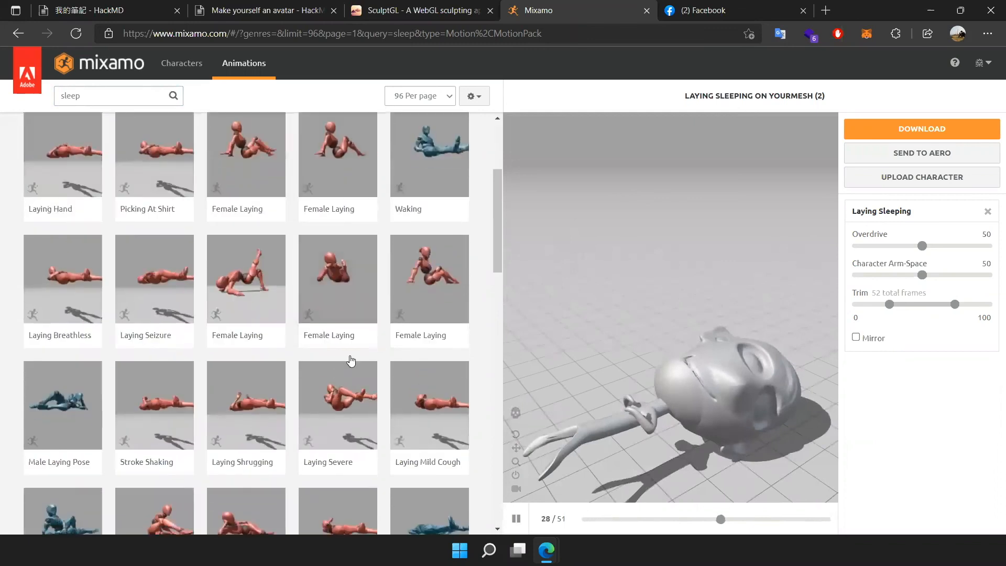
scroll(349, 358, up, 1)
click(351, 356)
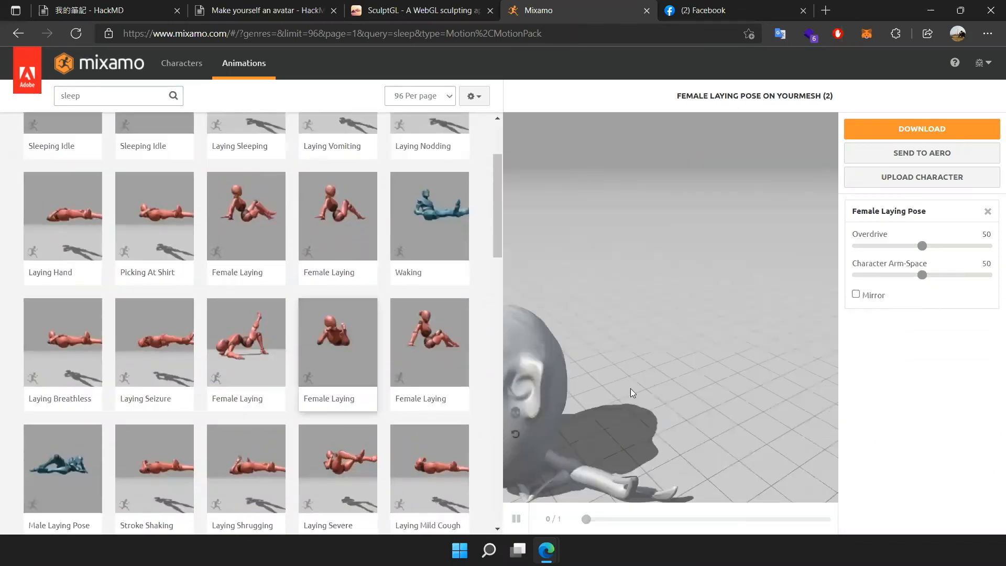
right_drag(630, 389, 704, 335)
drag(633, 454, 664, 417)
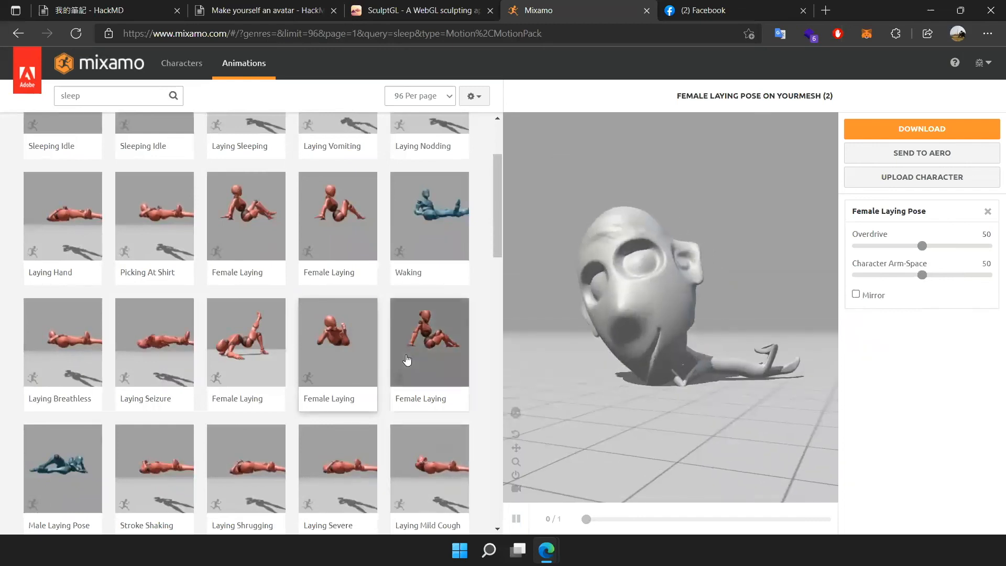
- Browse the rest of the "sleep" results and apply the Swing Dancing animation to the avatar
scroll(406, 354, down, 1)
scroll(407, 354, down, 1)
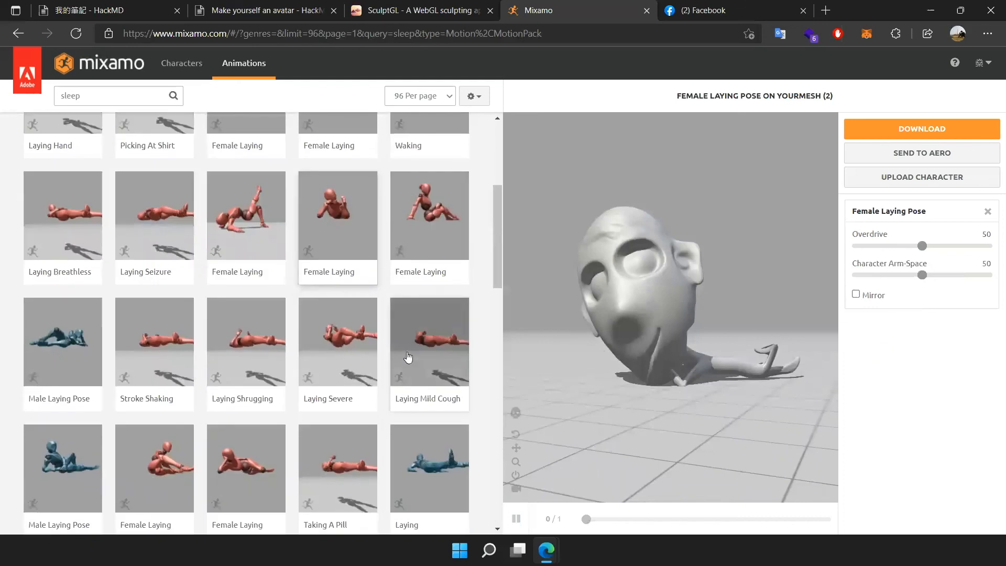
scroll(408, 356, down, 4)
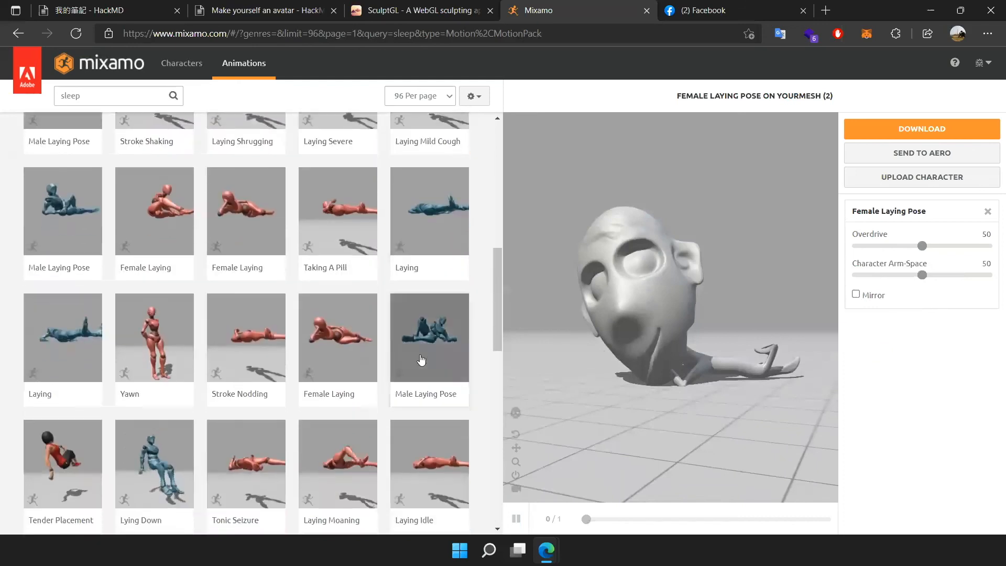
scroll(421, 359, down, 5)
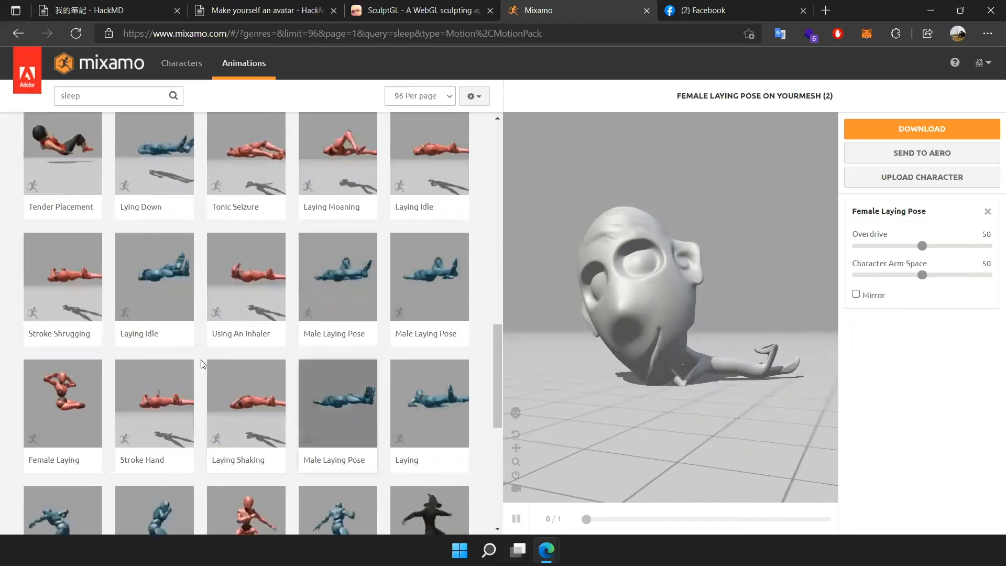
scroll(358, 320, down, 2)
scroll(338, 253, down, 4)
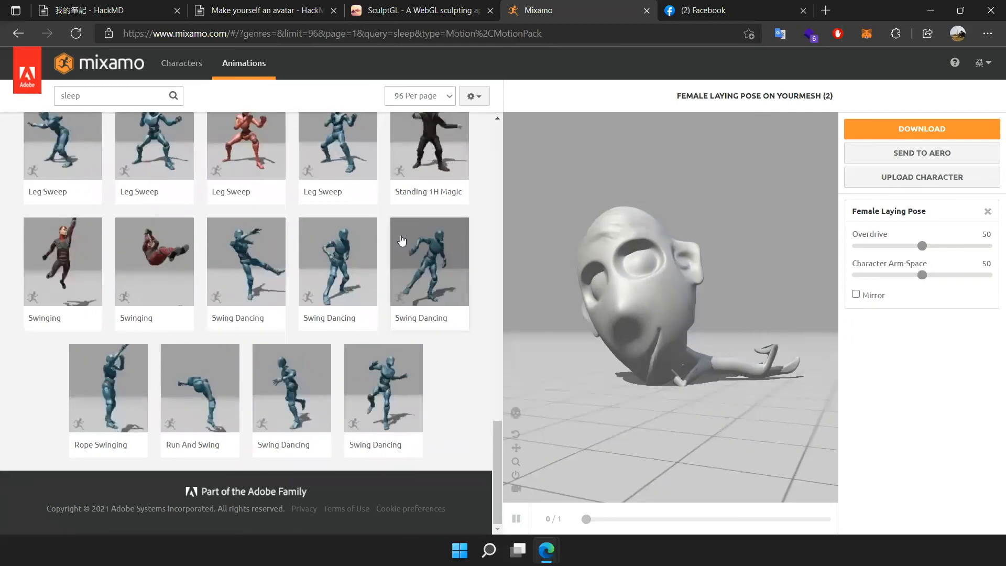
click(252, 276)
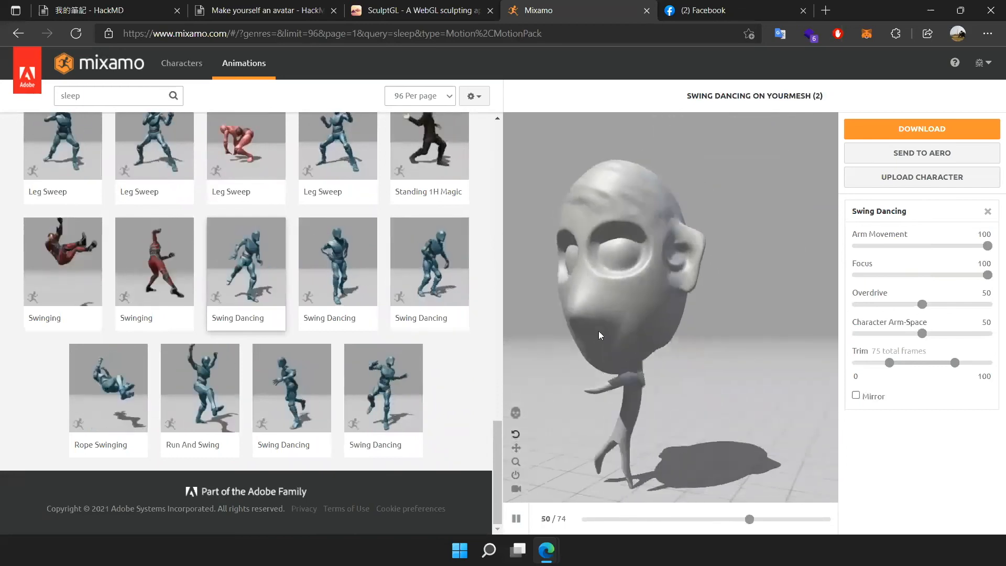
- Apply the Laying Shaking Head animation, replace it with Stroke Hand Gesture and inspect the avatar in the preview
scroll(326, 315, up, 5)
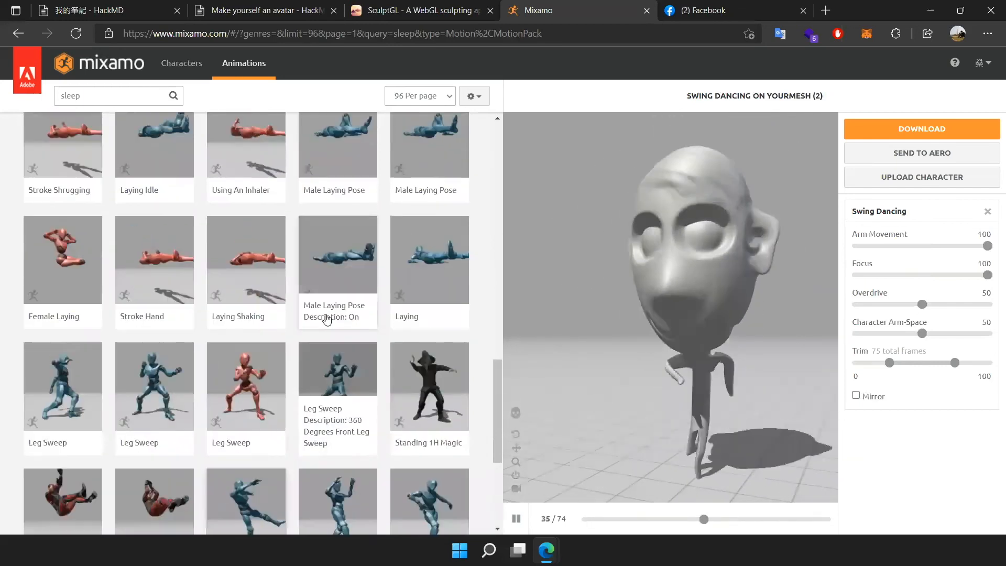
click(238, 344)
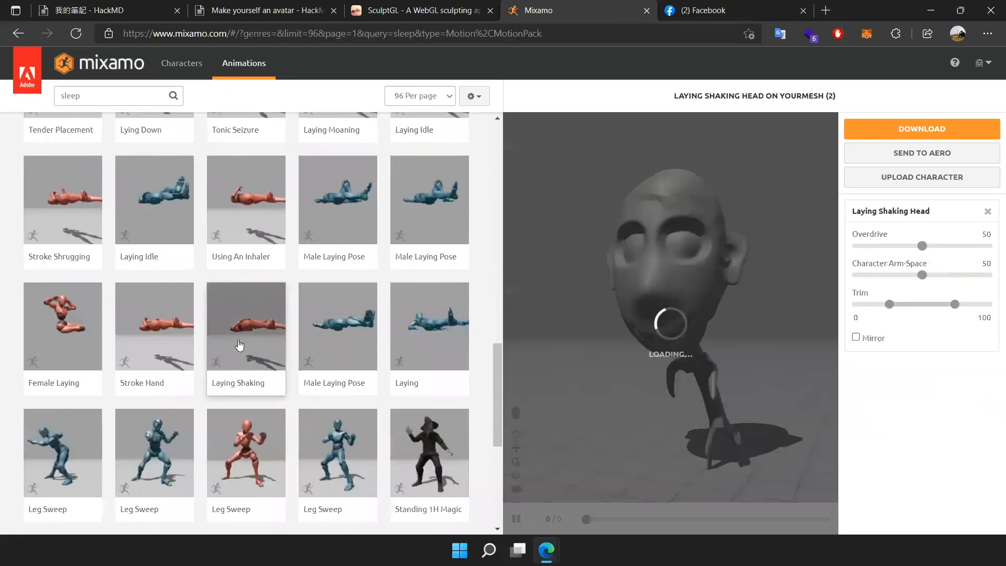
click(160, 333)
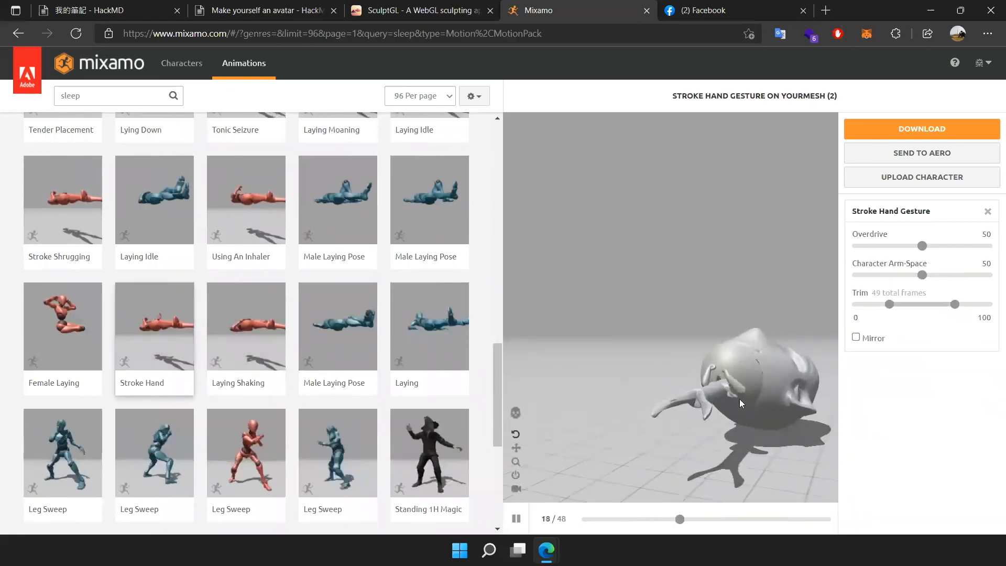
drag(592, 423, 681, 469)
scroll(627, 360, up, 5)
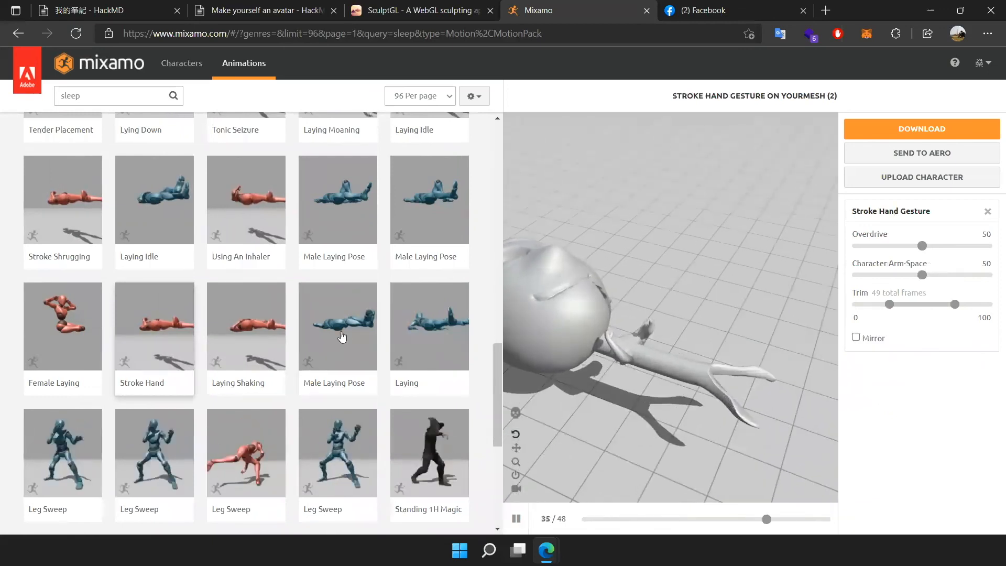
- Apply the Taking A Pill animation from the "sleep" results to the avatar
scroll(338, 314, up, 5)
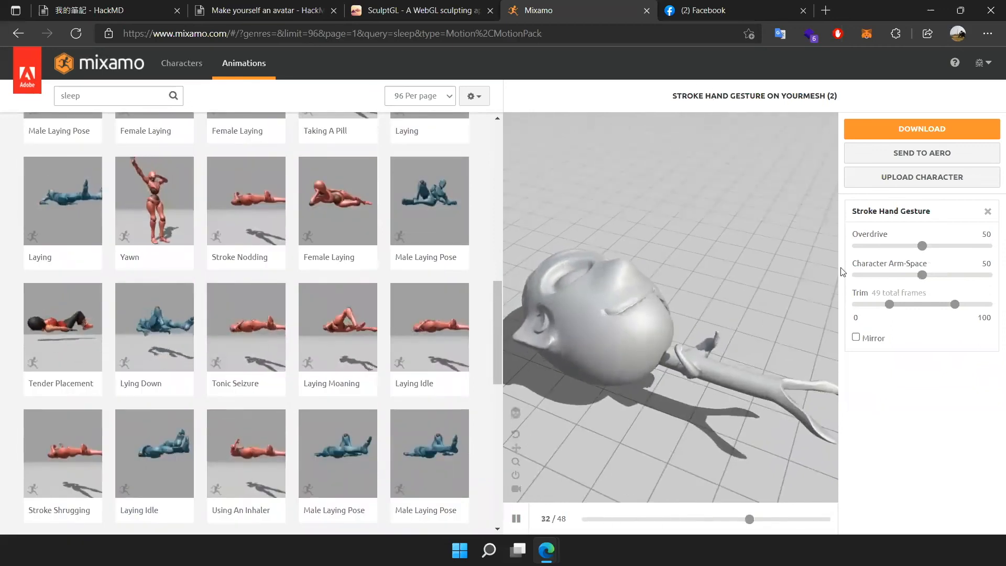
scroll(404, 325, up, 4)
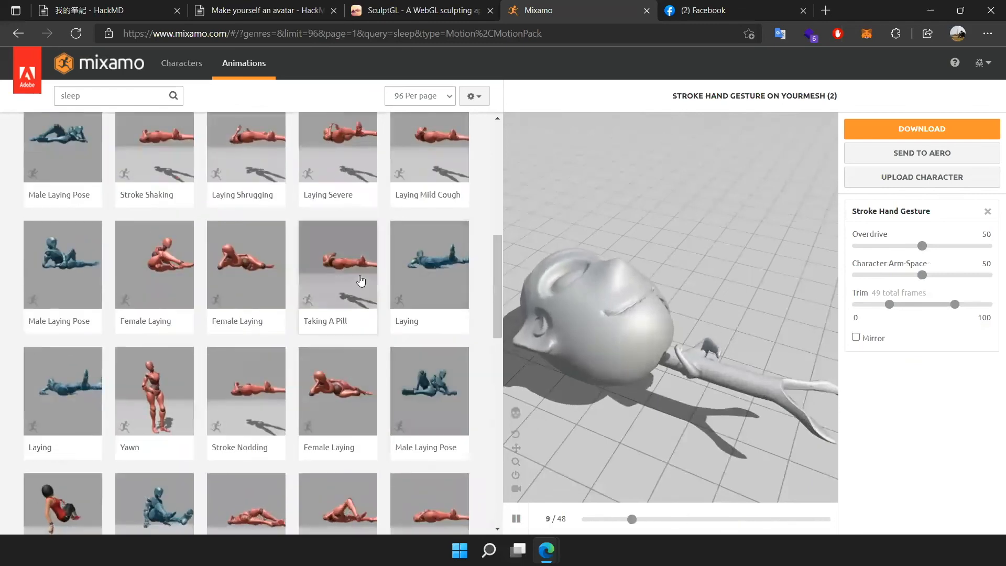
click(361, 281)
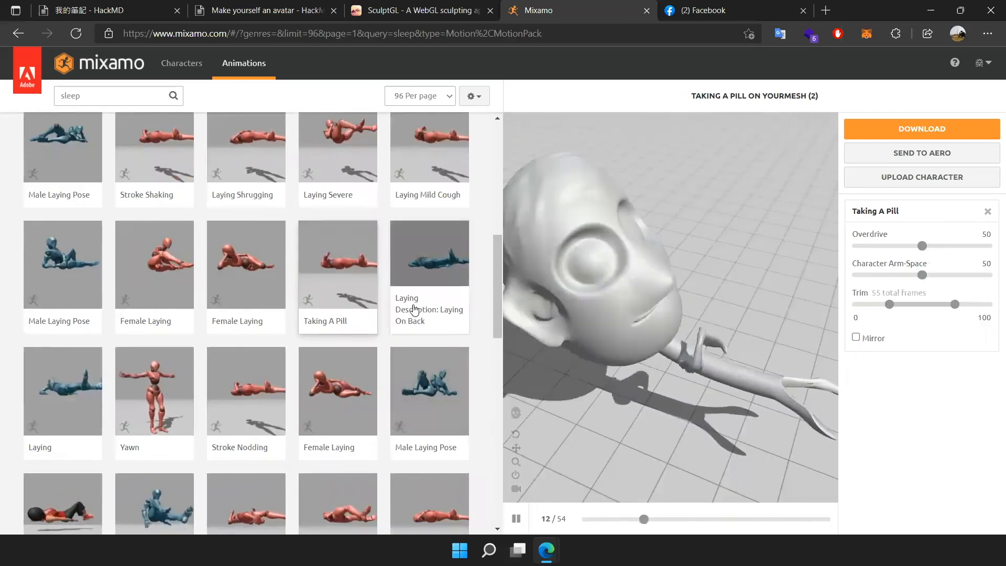
scroll(414, 314, up, 1)
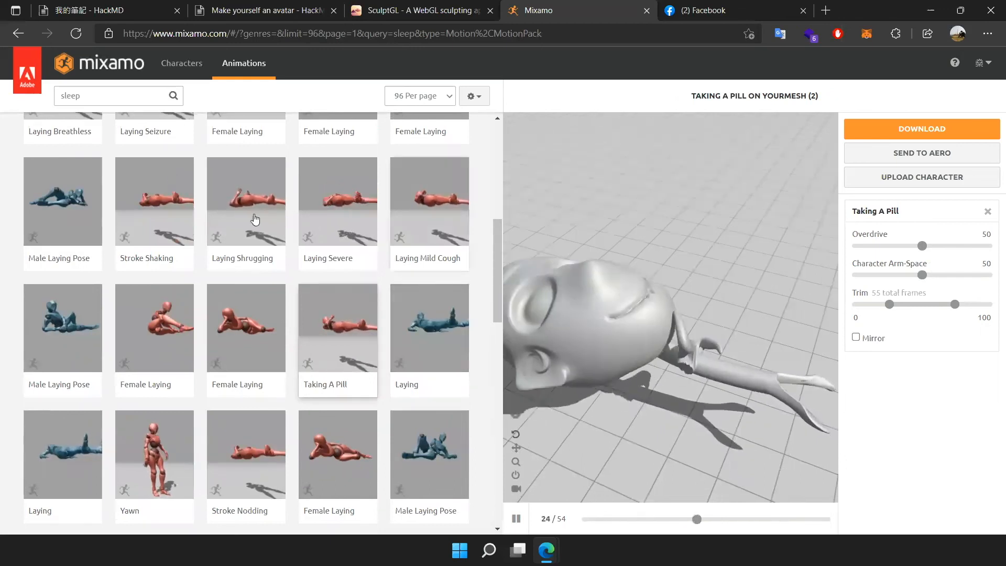
- Clear the "sleep" search term and browse the unfiltered animation list
click(108, 97)
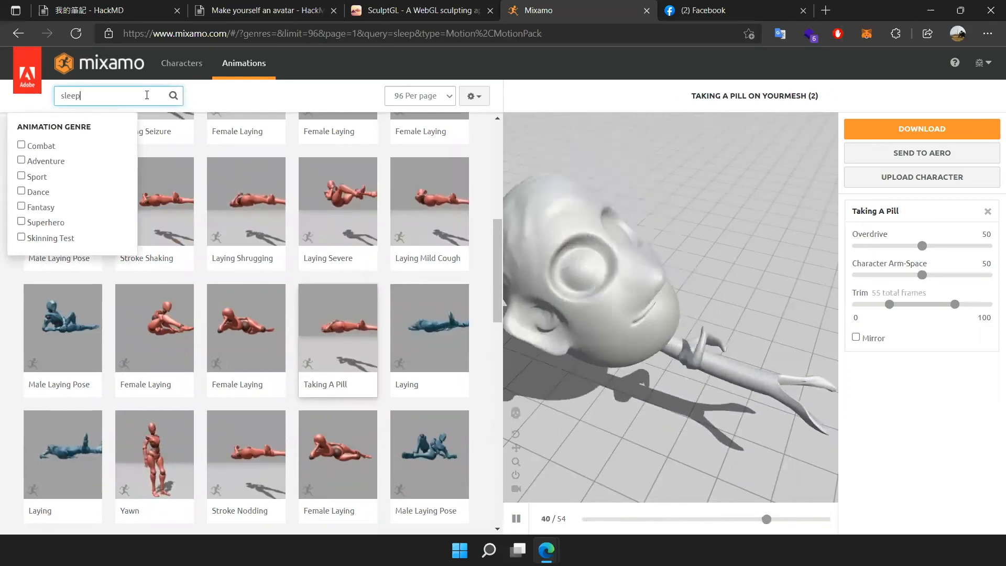
key(BackSpace)
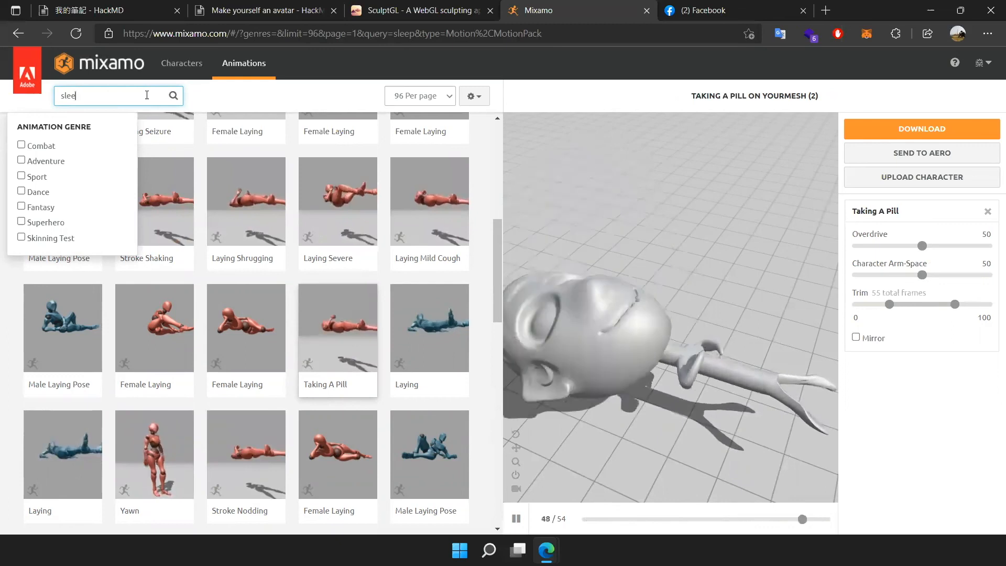
key(BackSpace)
key(BackSpace)
key(BackSpace)
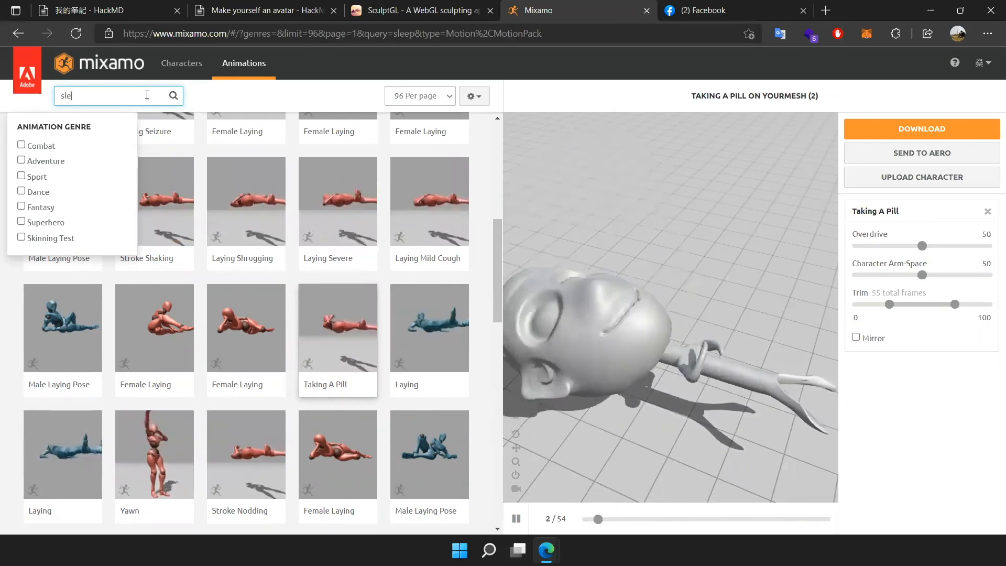
key(BackSpace)
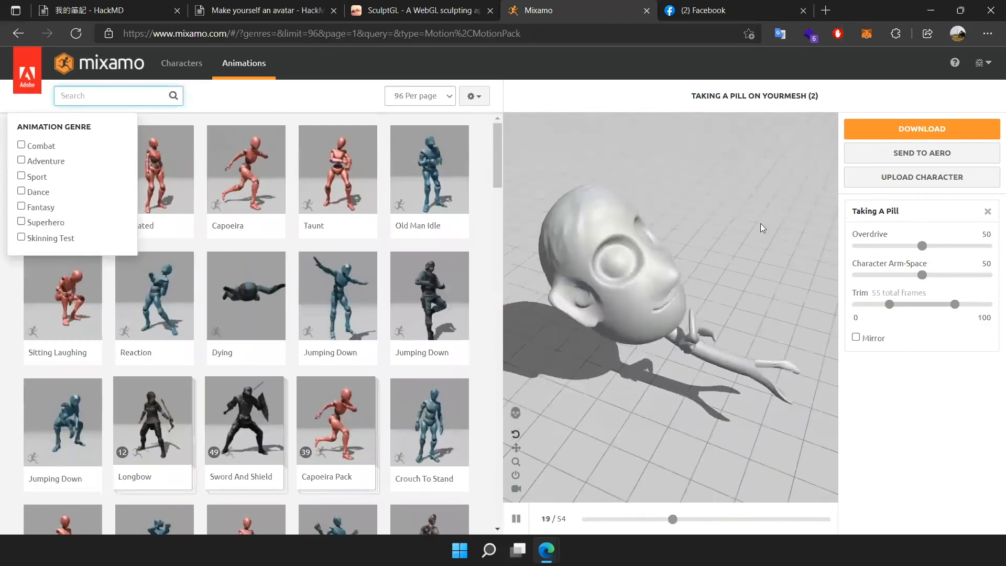
click(765, 222)
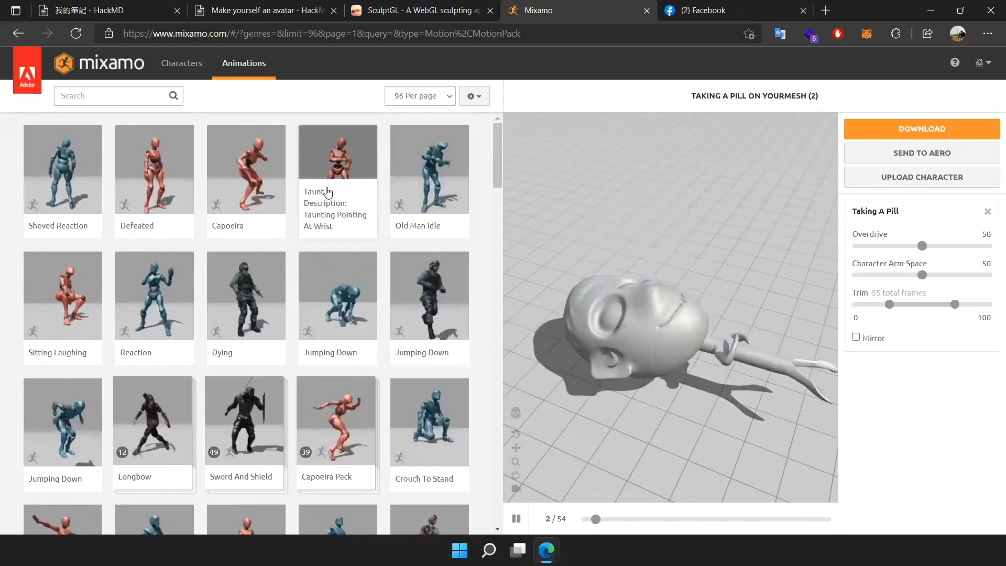
scroll(339, 285, down, 1)
scroll(341, 285, down, 3)
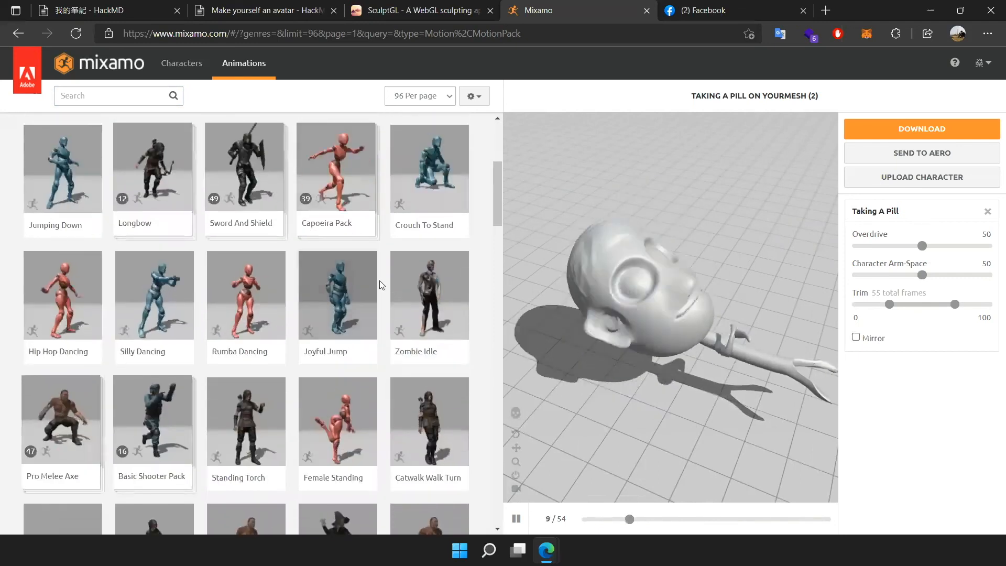
scroll(378, 285, up, 1)
scroll(348, 229, down, 2)
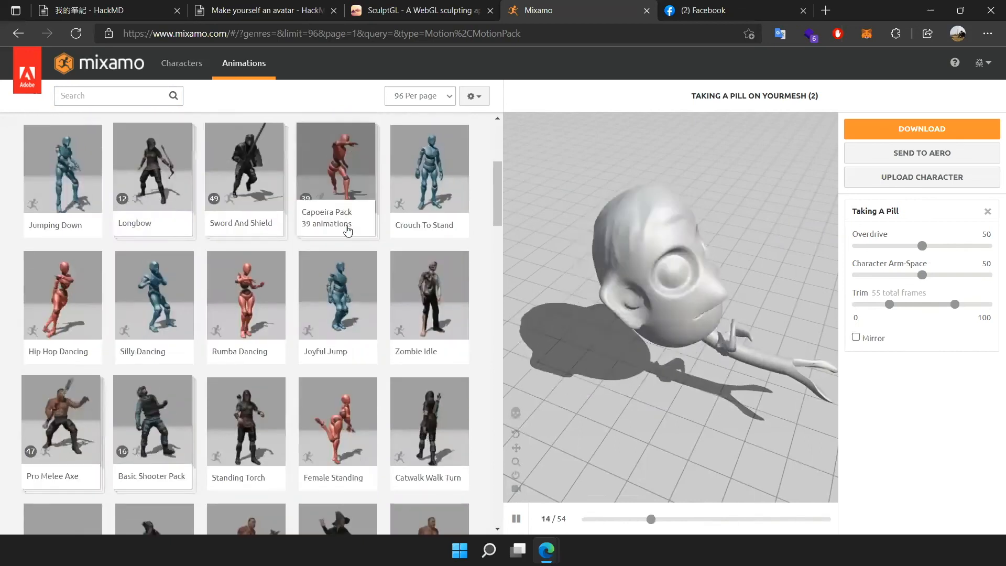
- Filter the animation list by the Fantasy genre and replace that filter with the Superhero genre
click(110, 96)
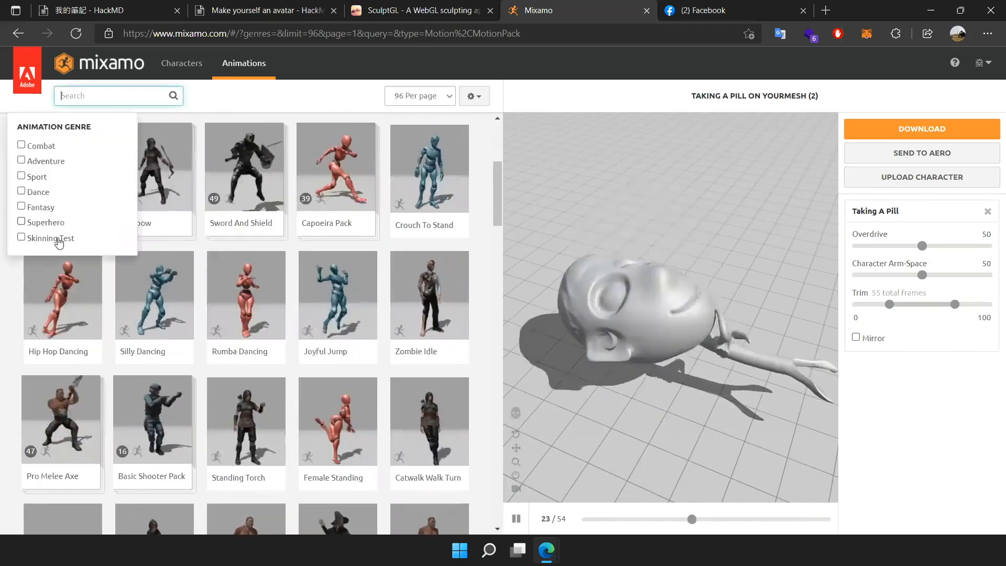
click(31, 210)
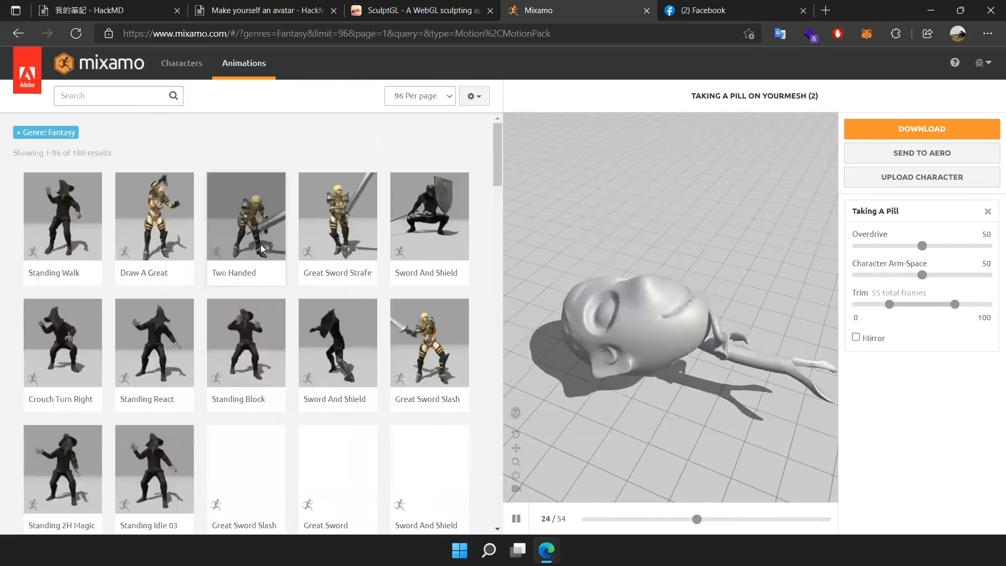
click(133, 100)
click(38, 208)
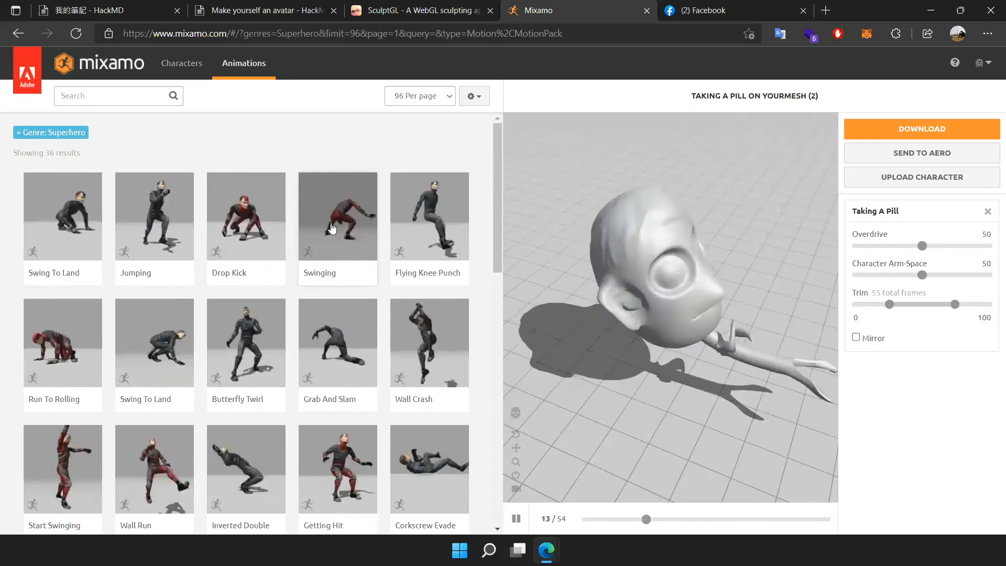
- Apply the Getting Hit Backwards animation from the Superhero results to the avatar and replace it with Big Jump
scroll(328, 231, down, 5)
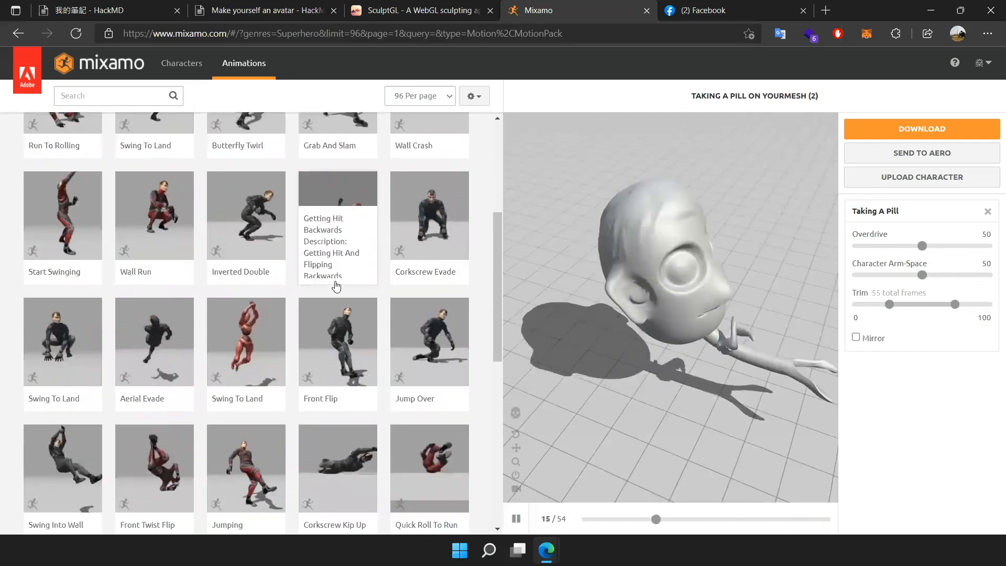
click(332, 234)
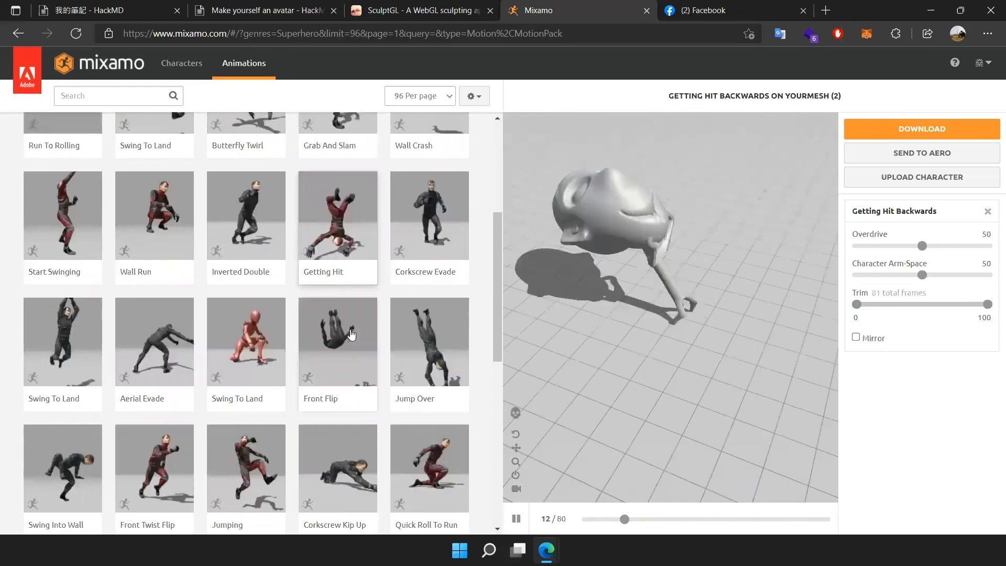
scroll(351, 335, up, 4)
scroll(217, 281, up, 2)
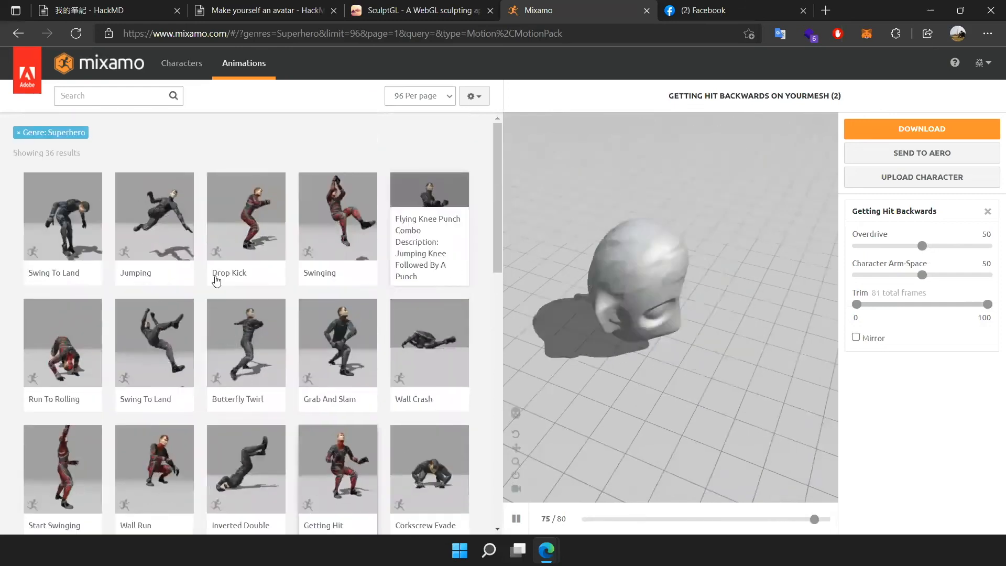
scroll(276, 340, down, 15)
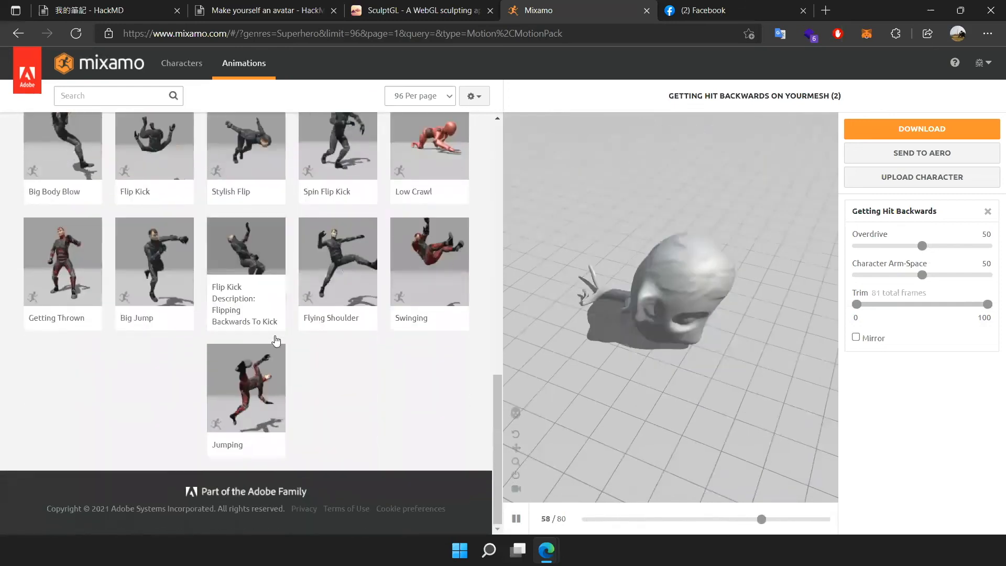
click(174, 255)
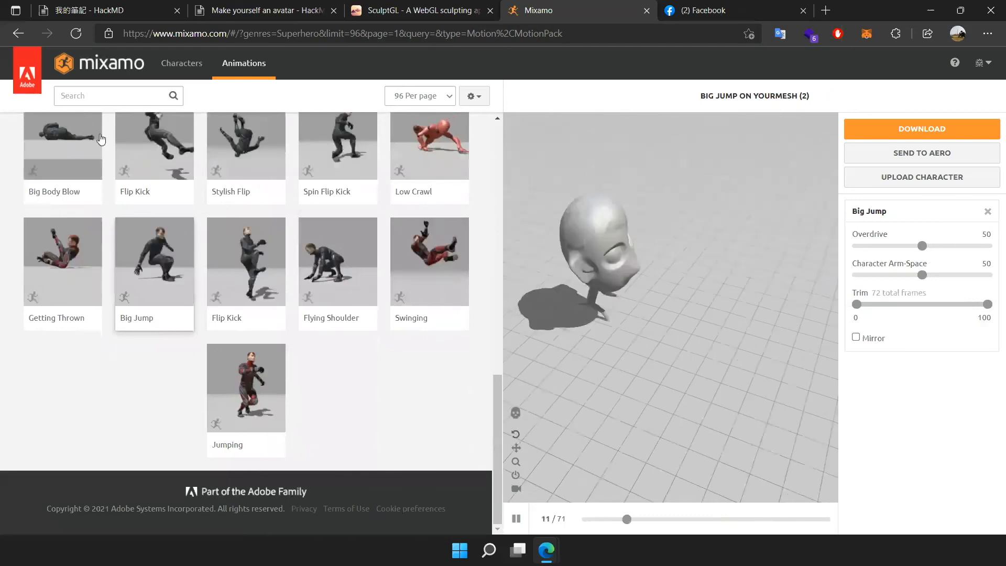
- Apply the Wall Crash animation from the Superhero results to the avatar
scroll(130, 170, up, 15)
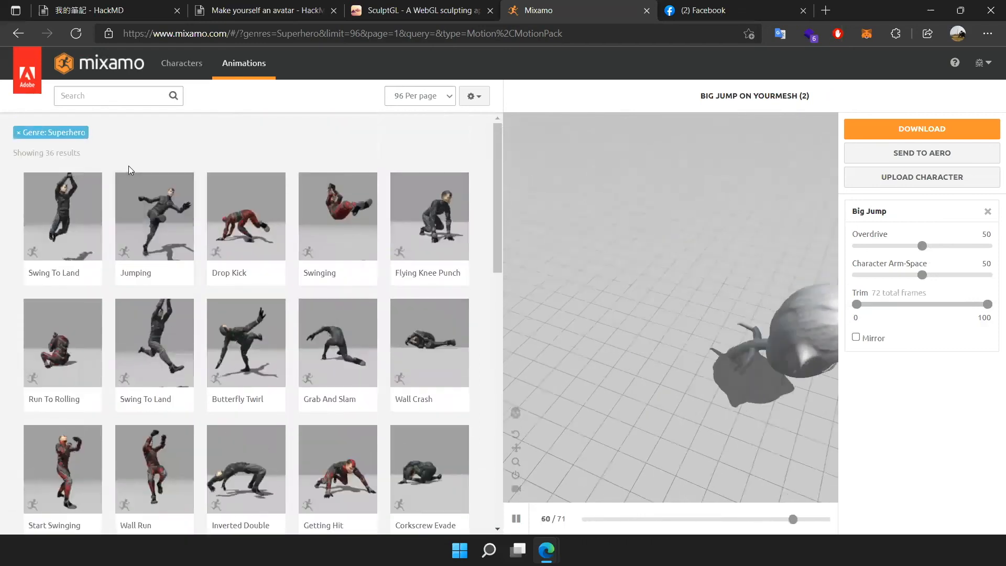
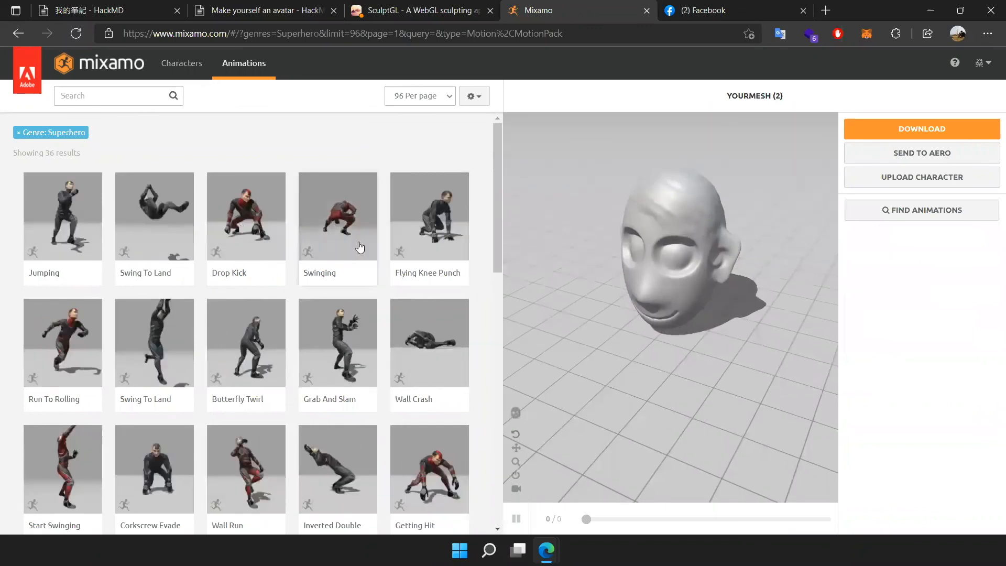
scroll(415, 245, down, 2)
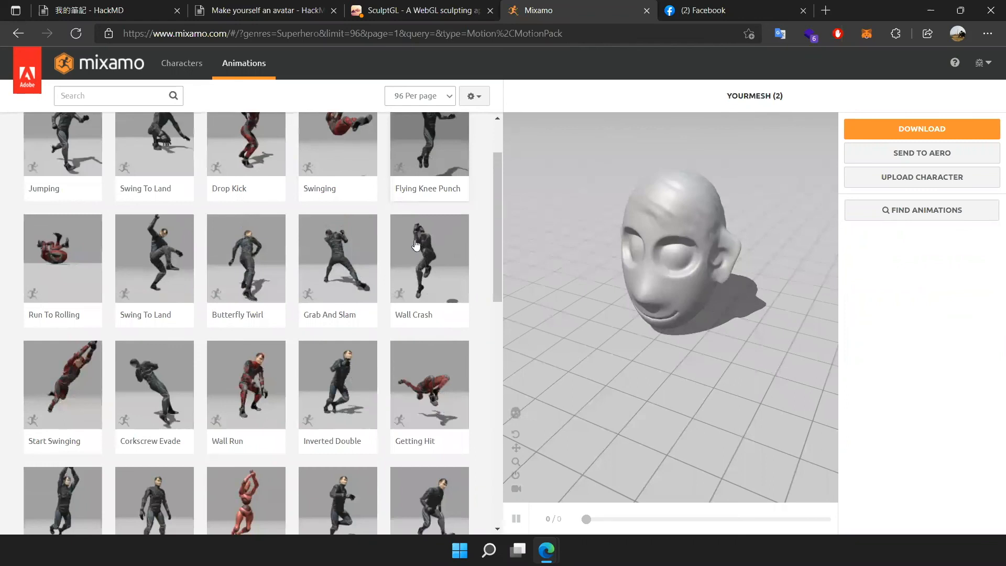
scroll(415, 245, down, 1)
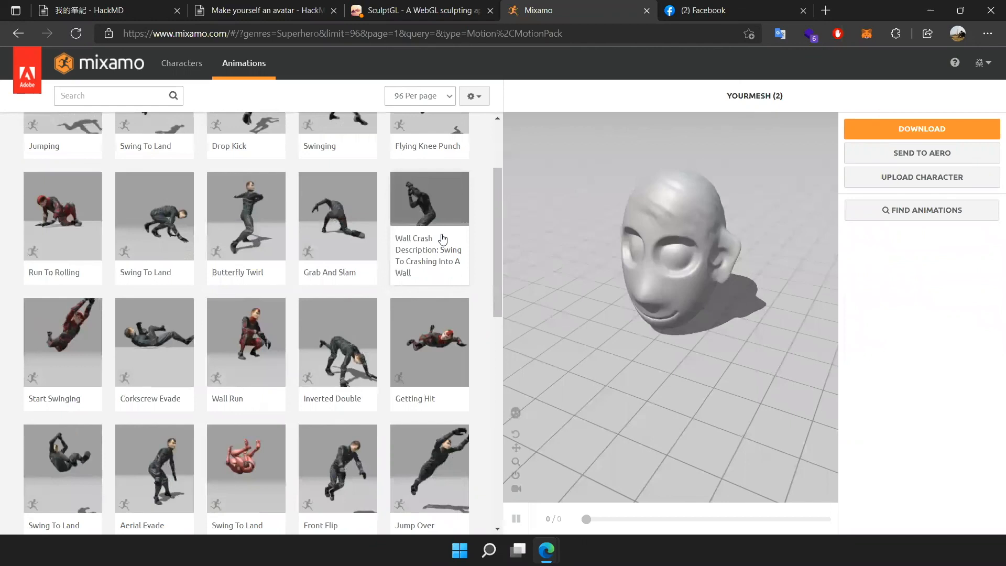
click(443, 239)
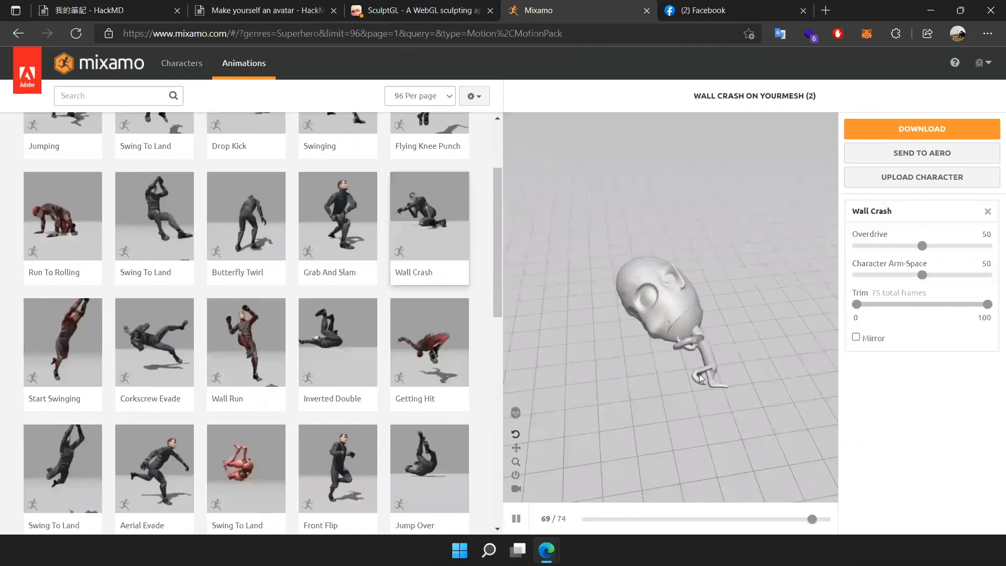